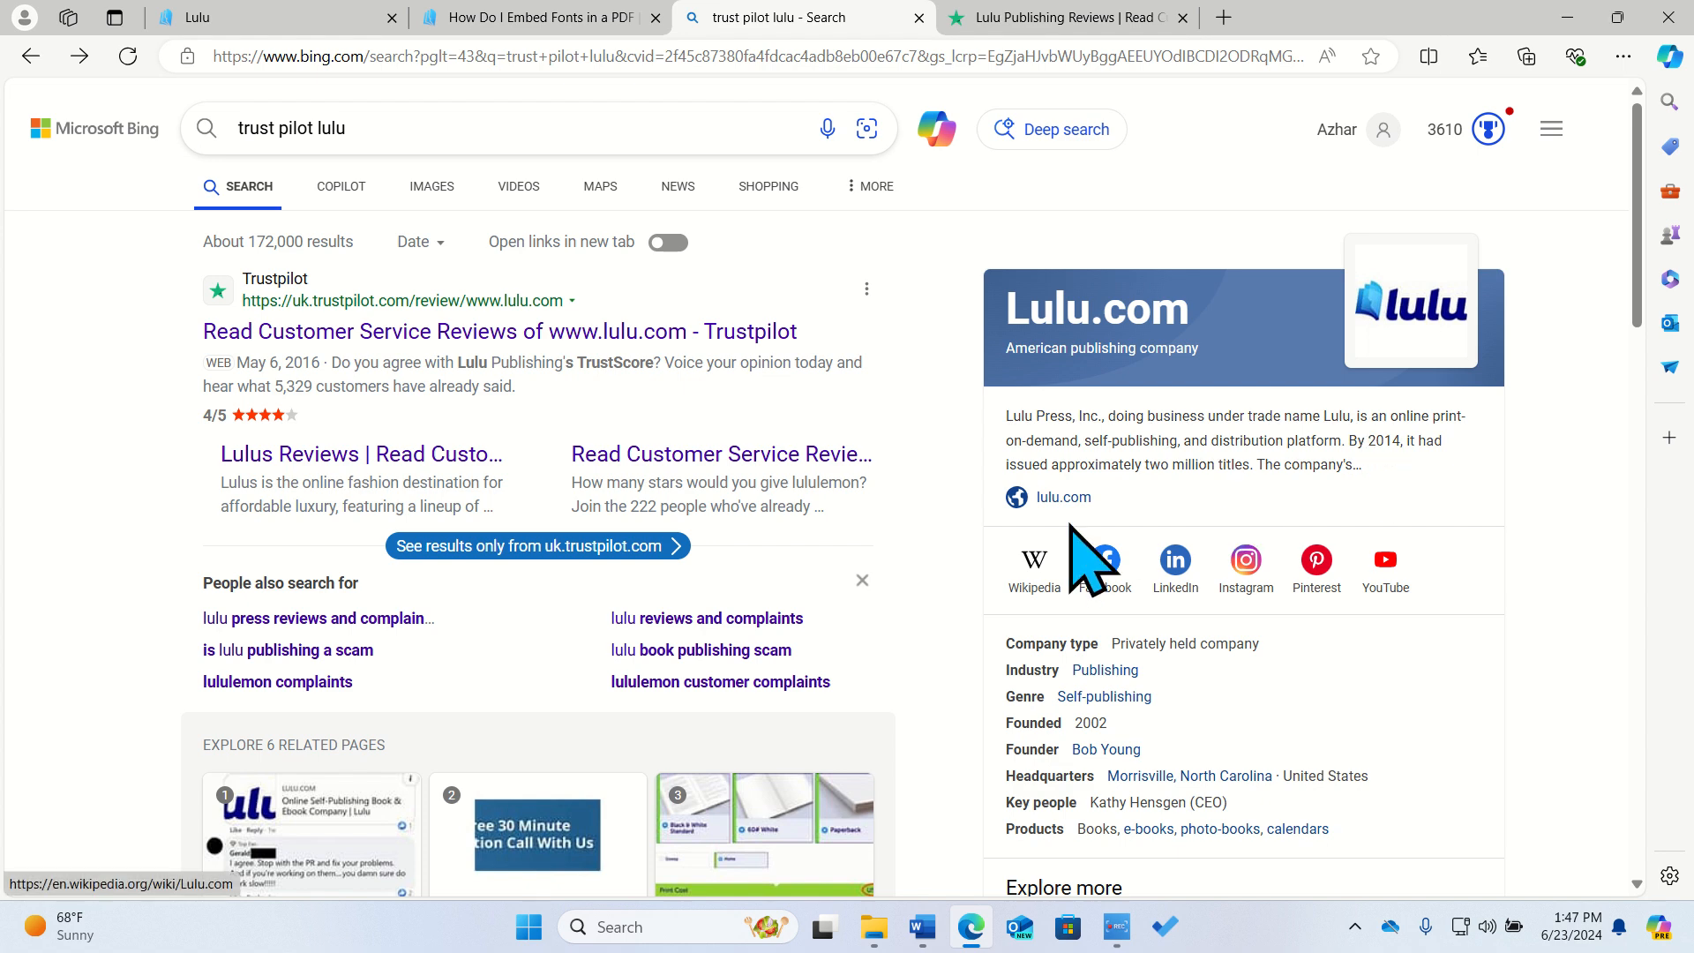
Look over the Bing results for Lulu's Trustpilot reviews and close the search results tab.
scroll(980, 618, down, 2)
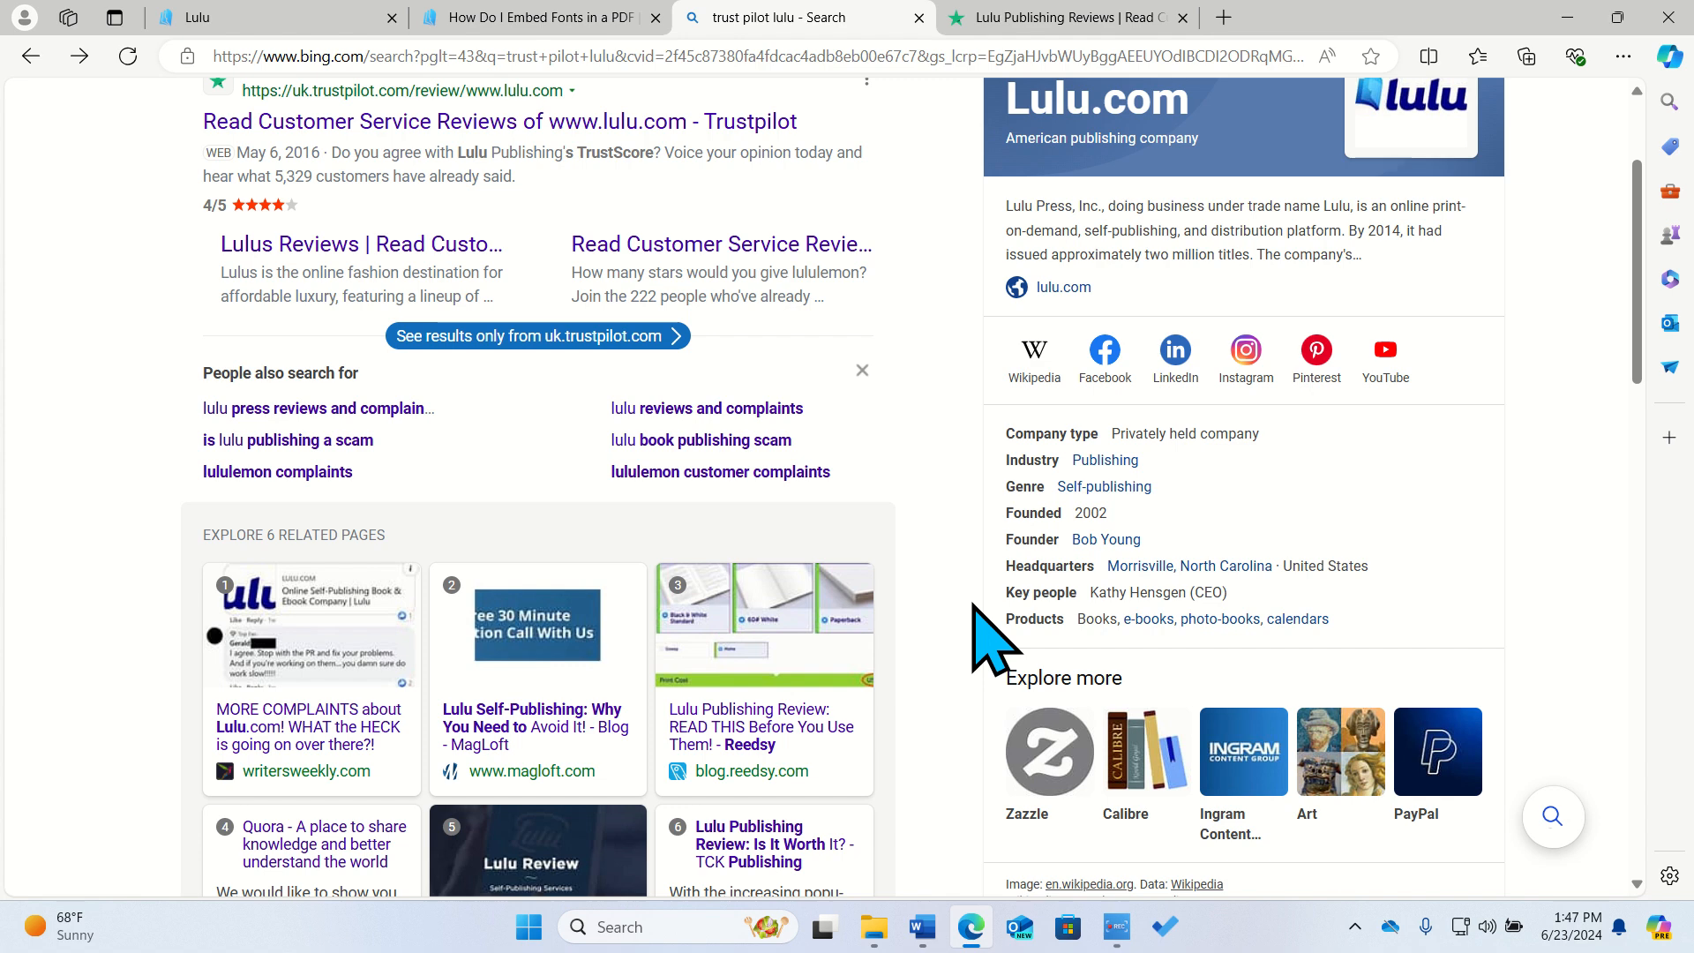
scroll(992, 637, up, 2)
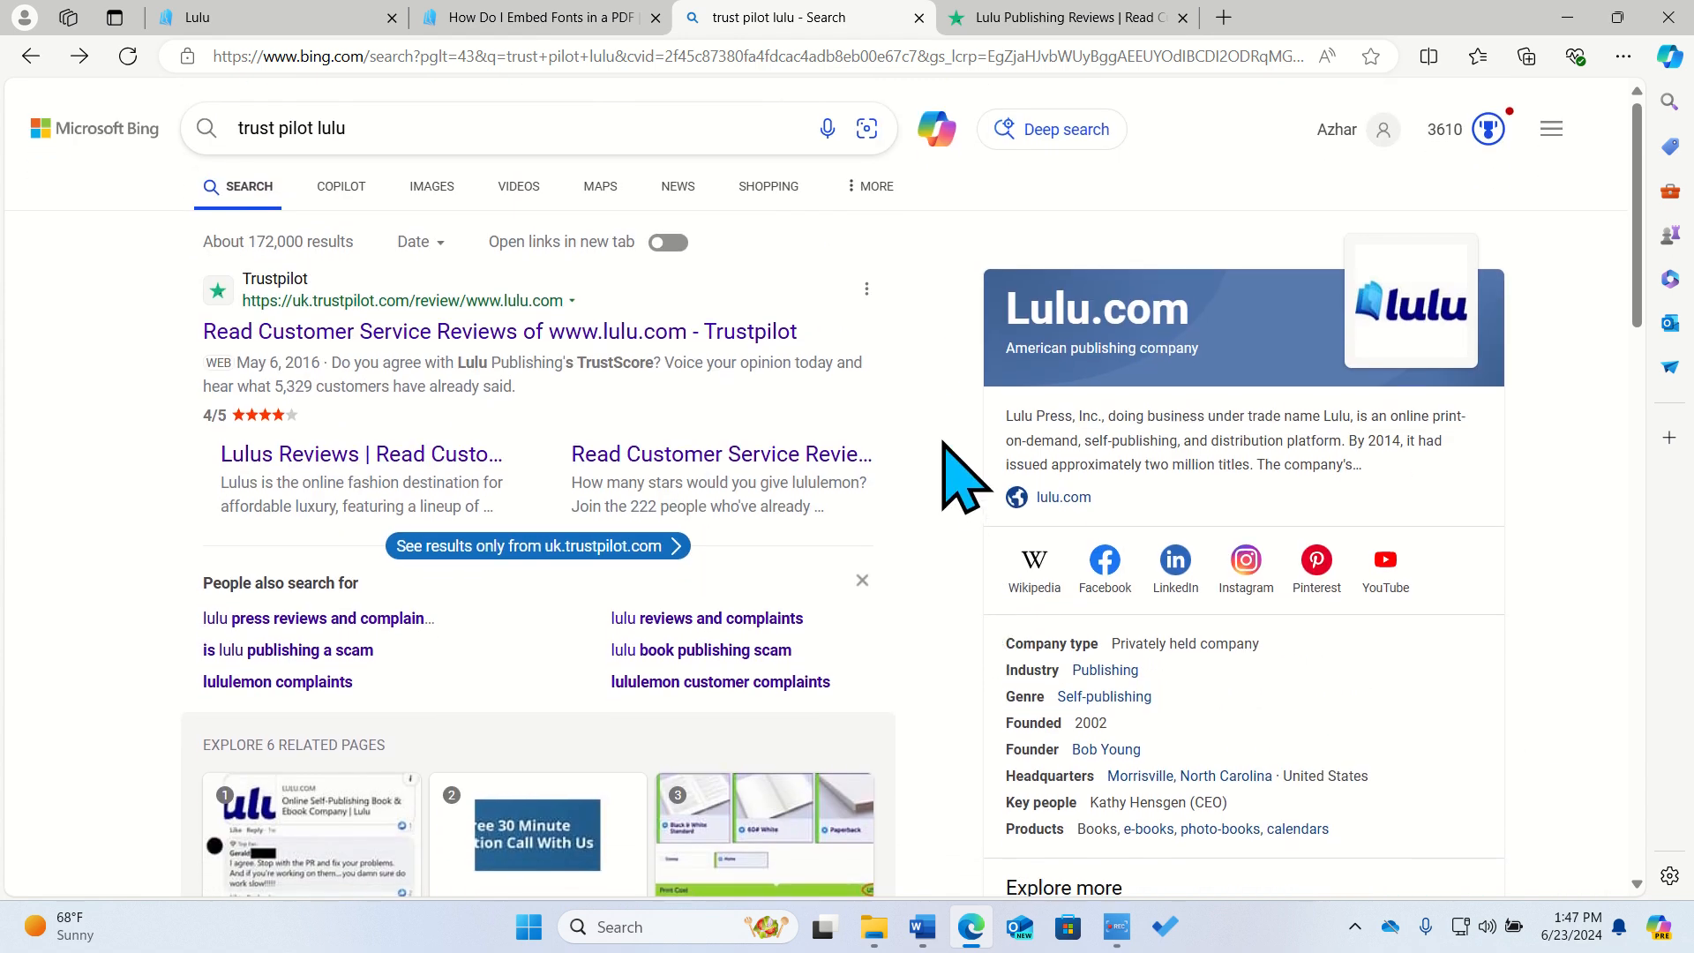
click(919, 18)
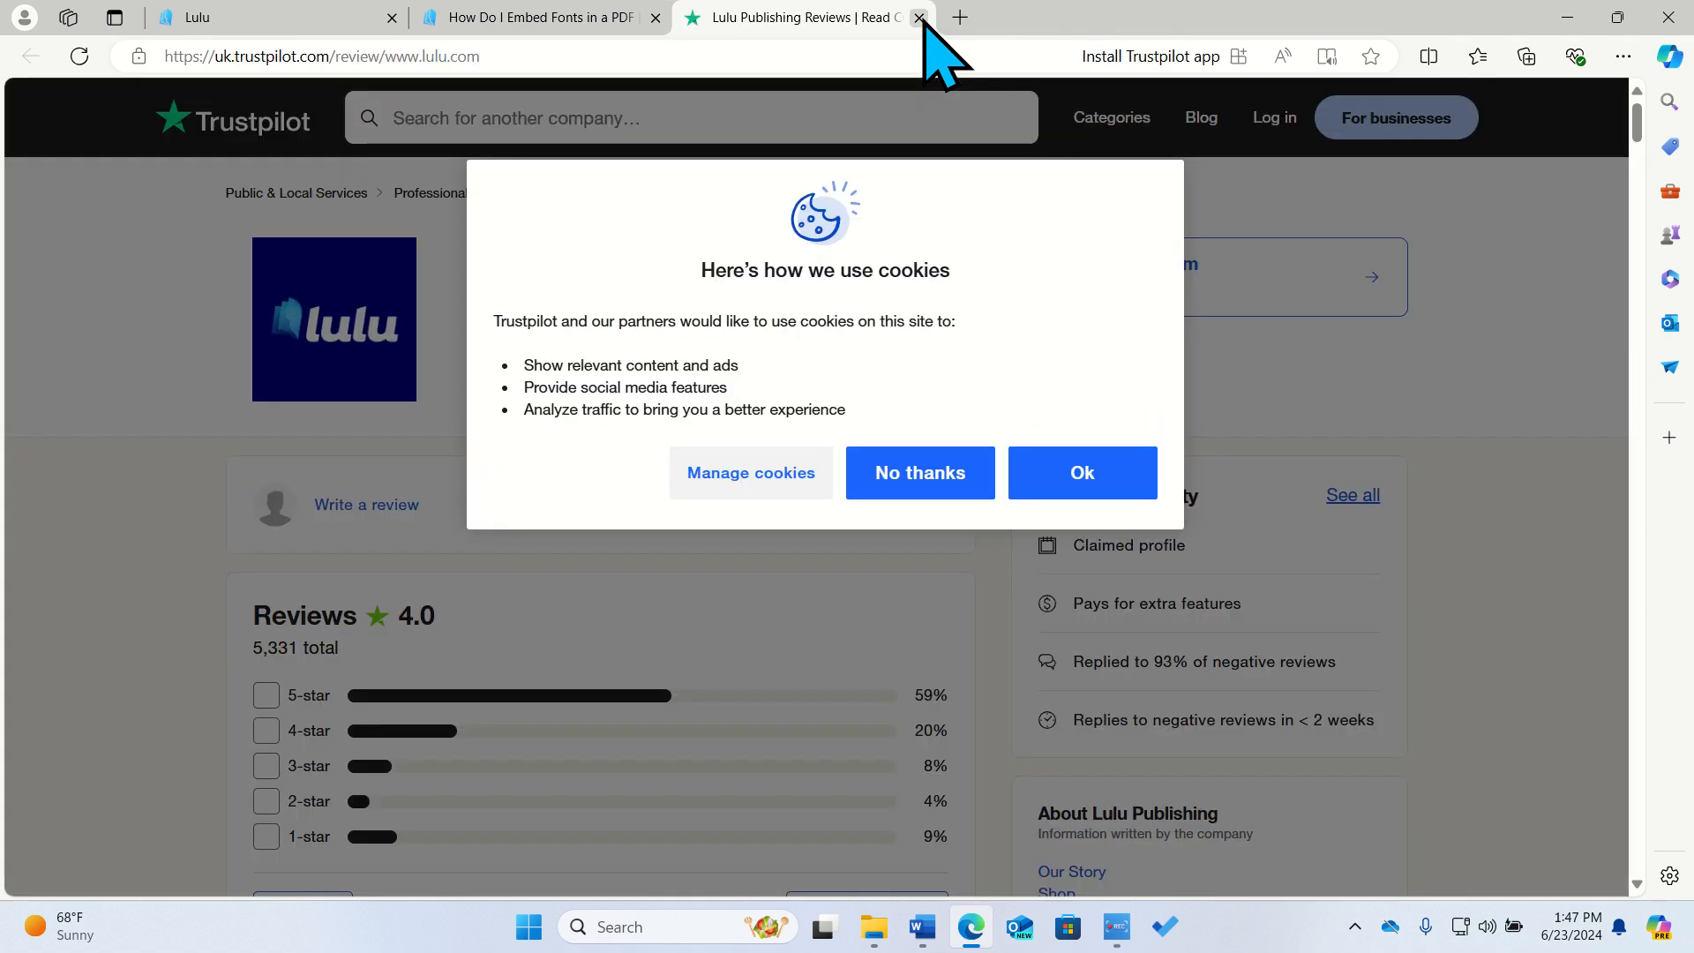
Decline cookies on Trustpilot's Lulu Publishing page to check its star rating, and close the page.
click(909, 486)
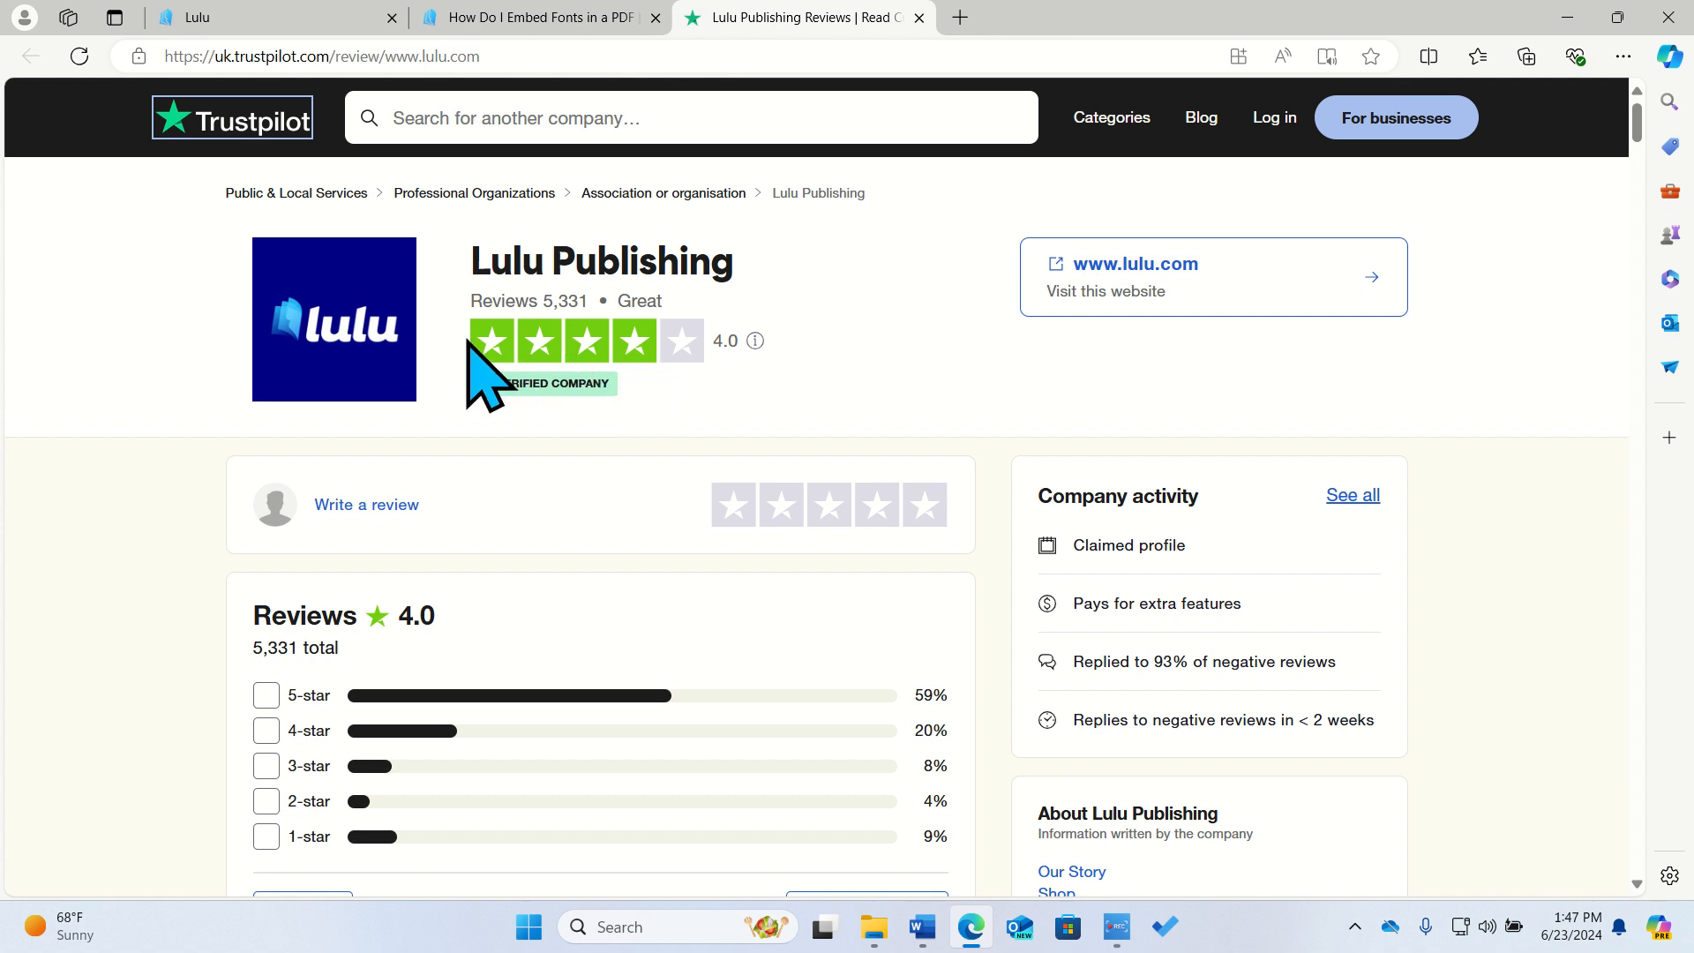
mouse_move(574, 385)
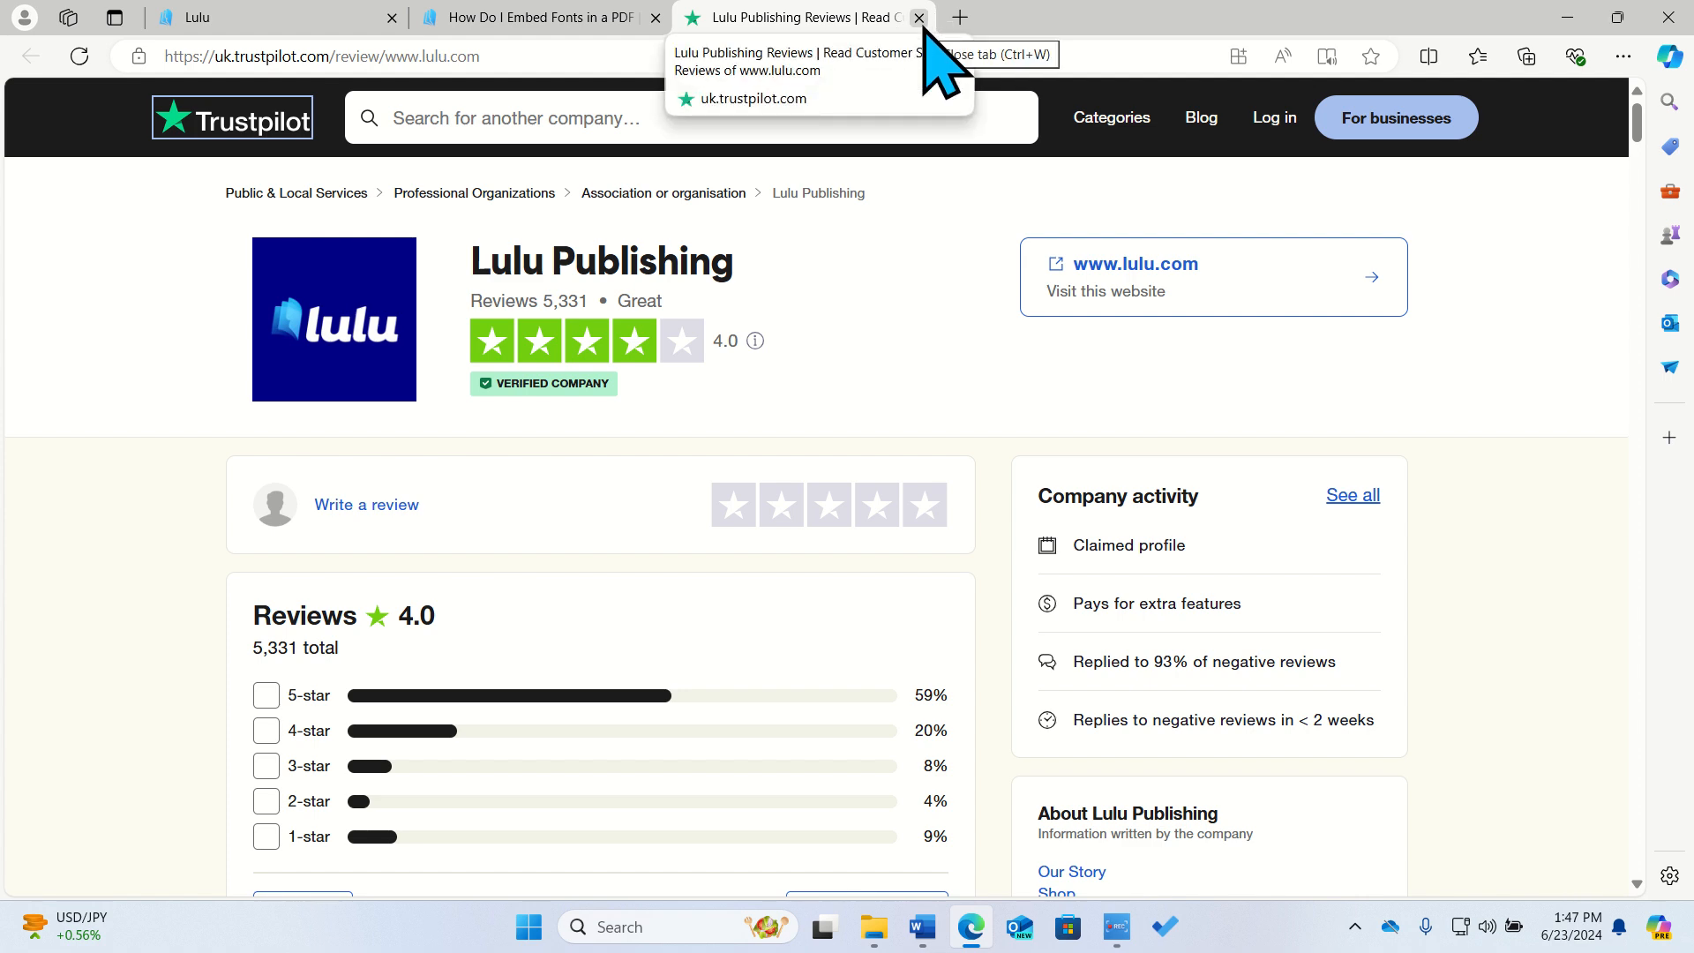
click(918, 18)
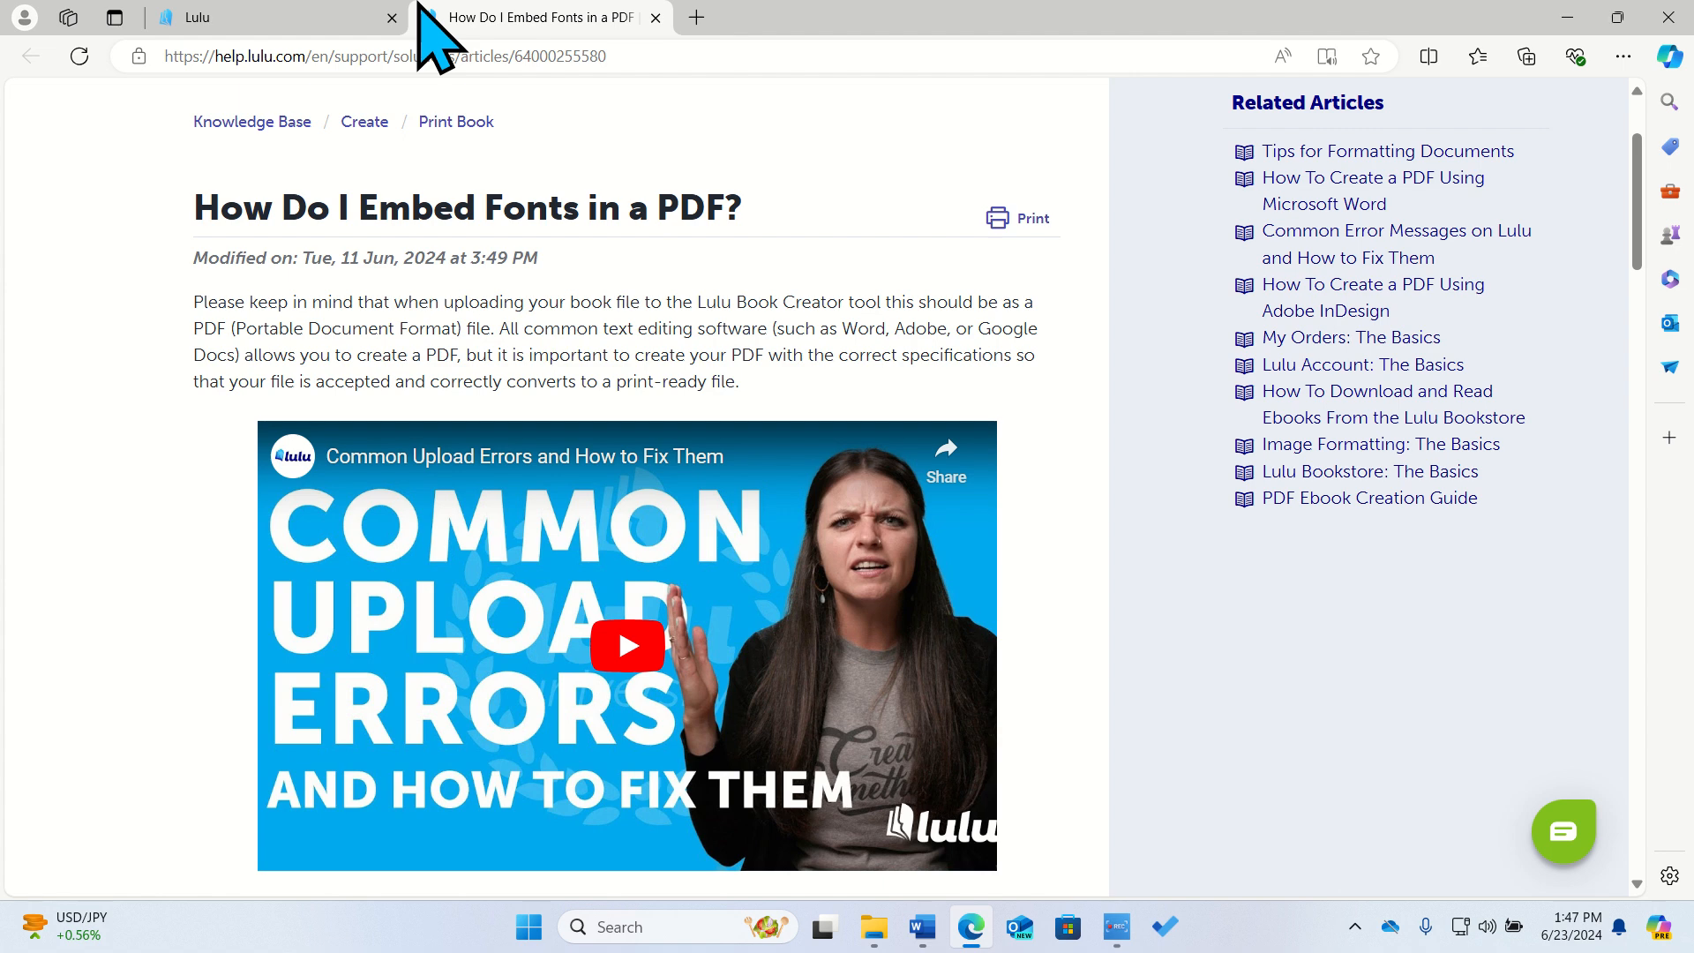
Open My Projects from the Lulu project wizard in a separate tab and look through the Projects Overview list.
click(285, 25)
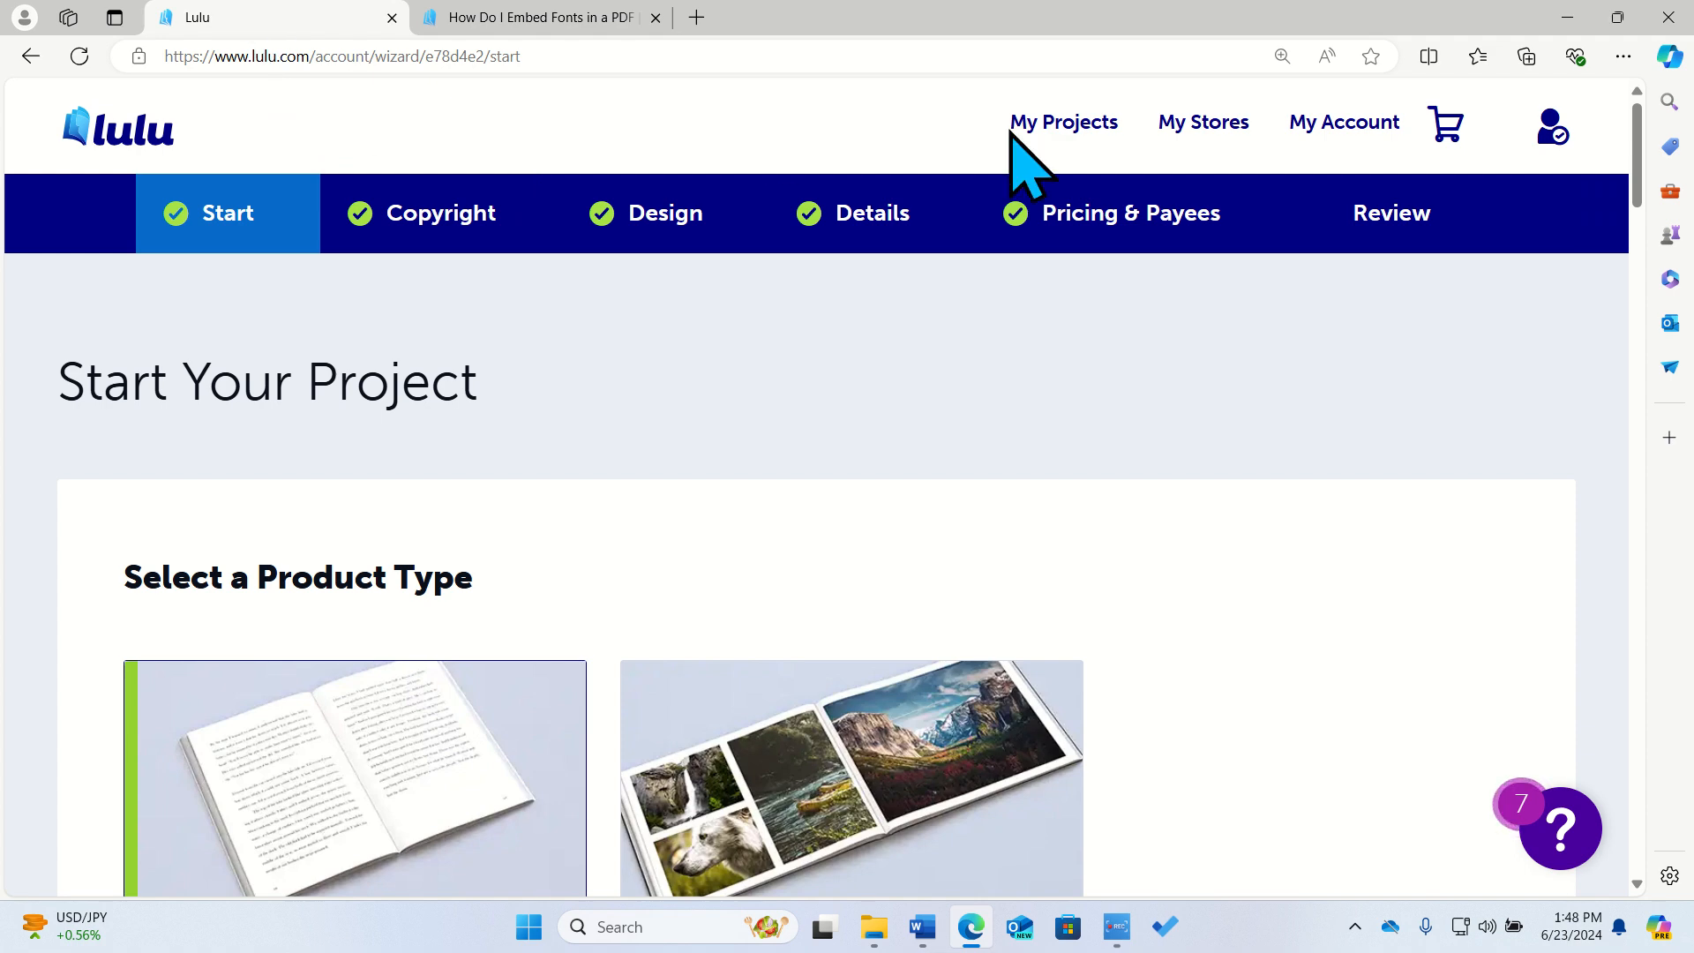
right_click(1092, 132)
click(1149, 150)
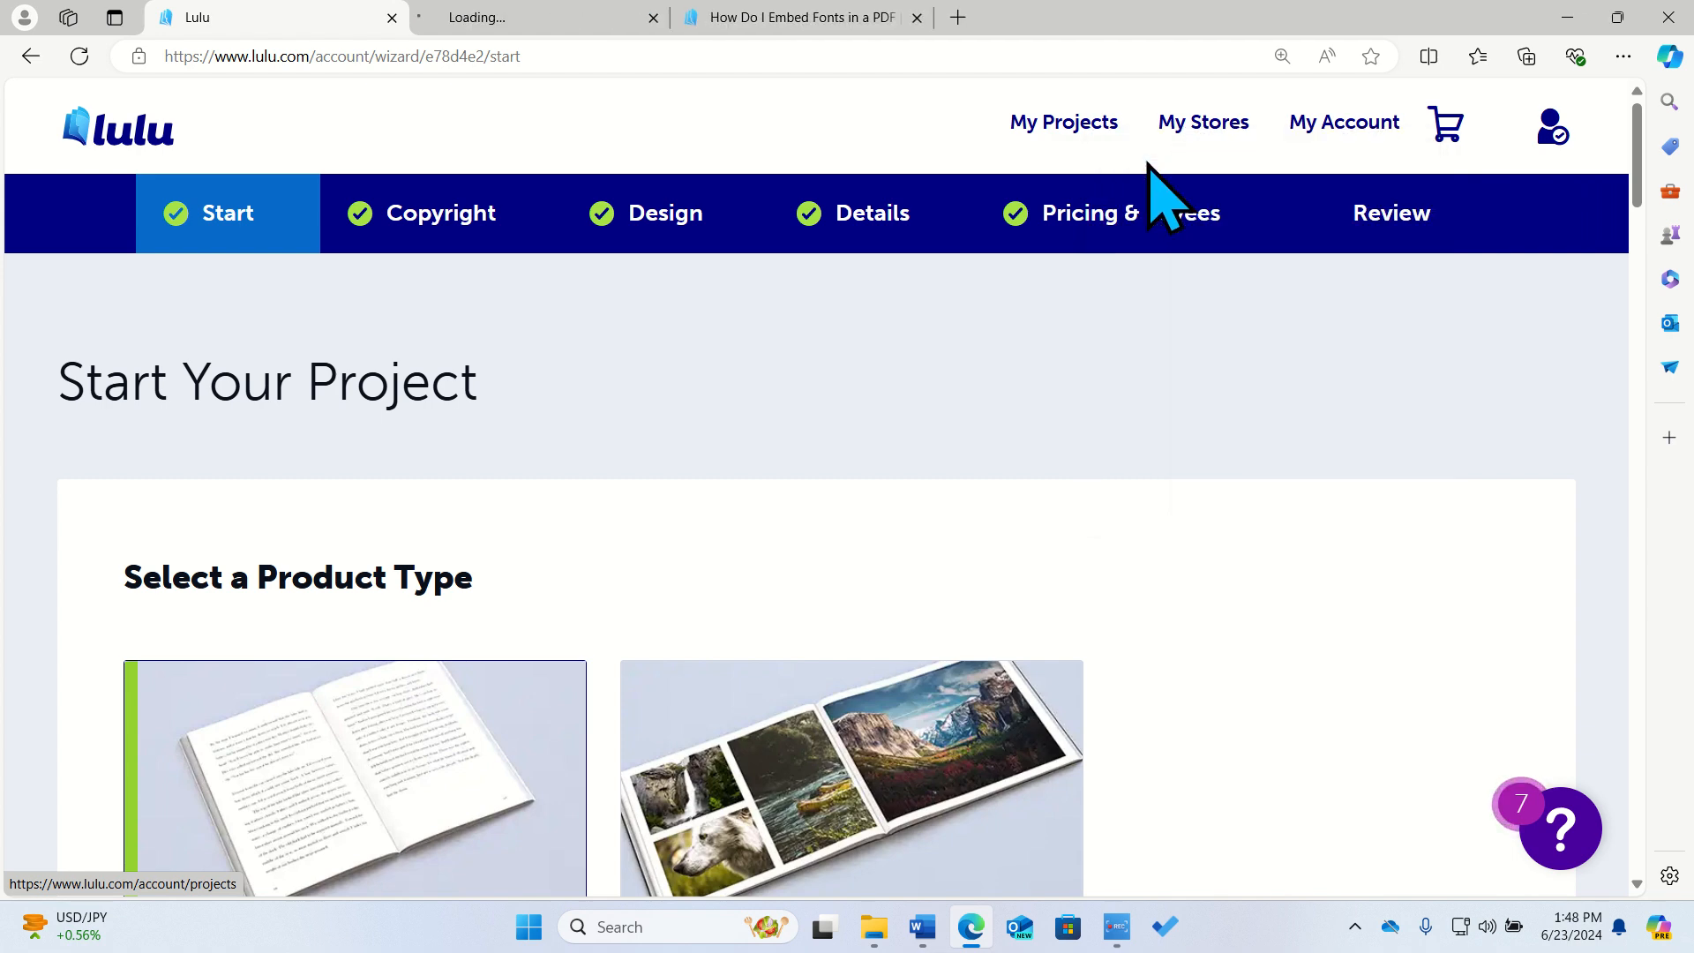
click(561, 11)
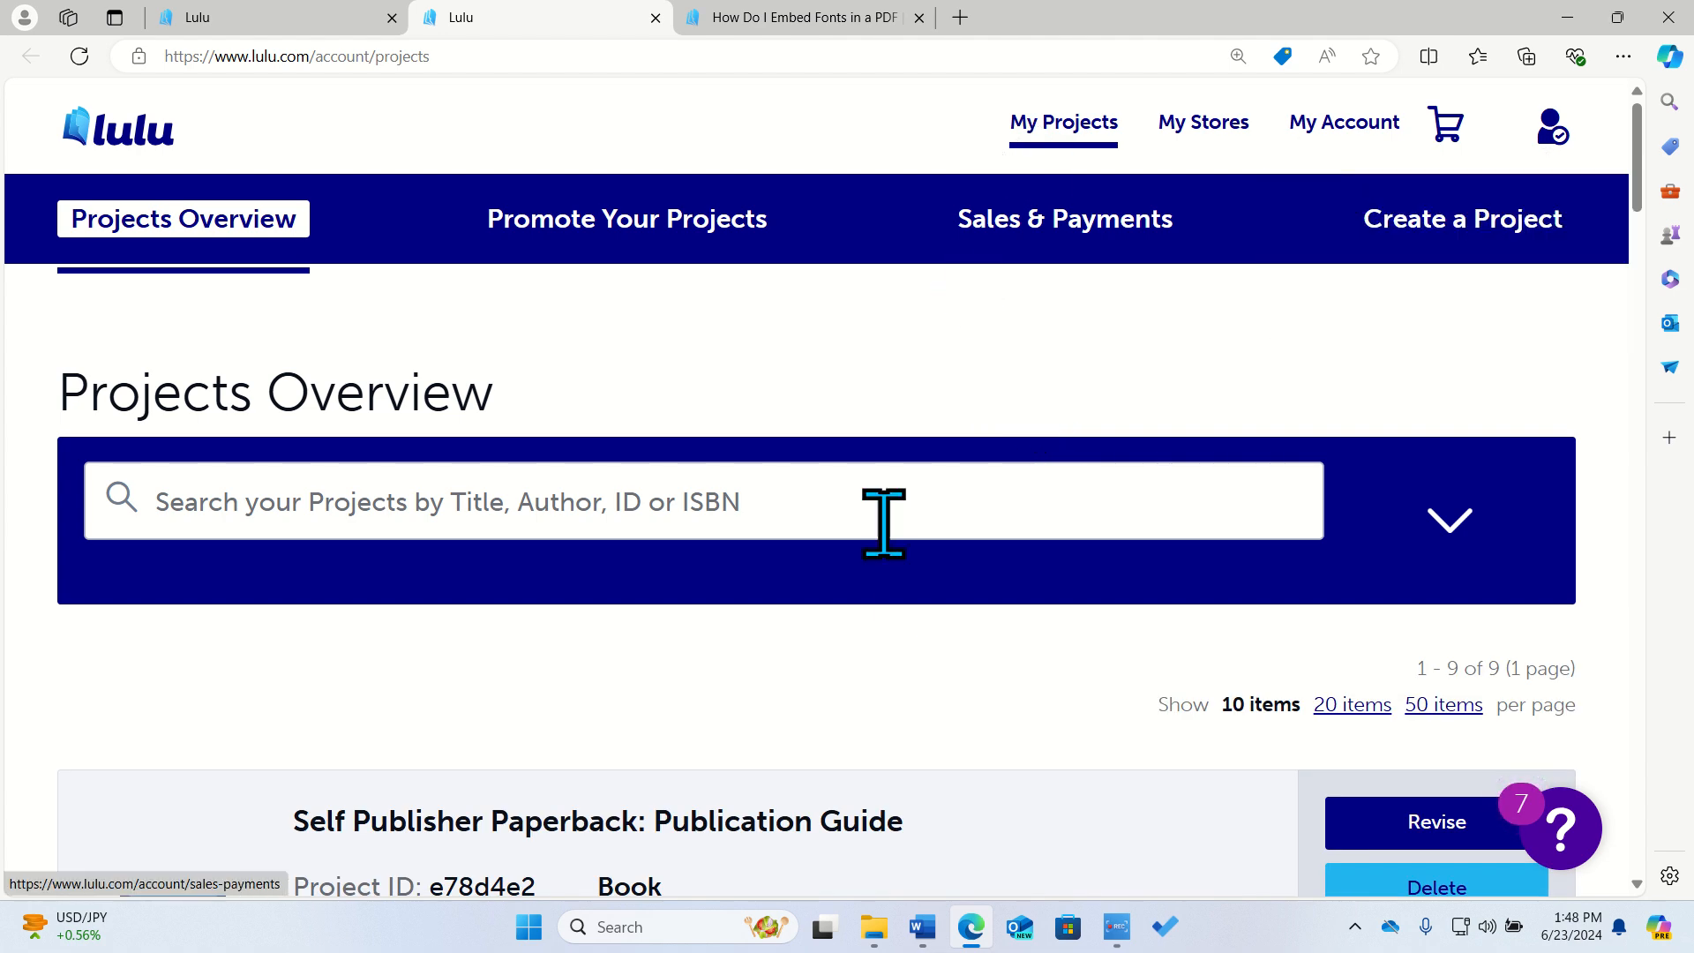
scroll(881, 529, down, 3)
scroll(885, 551, down, 20)
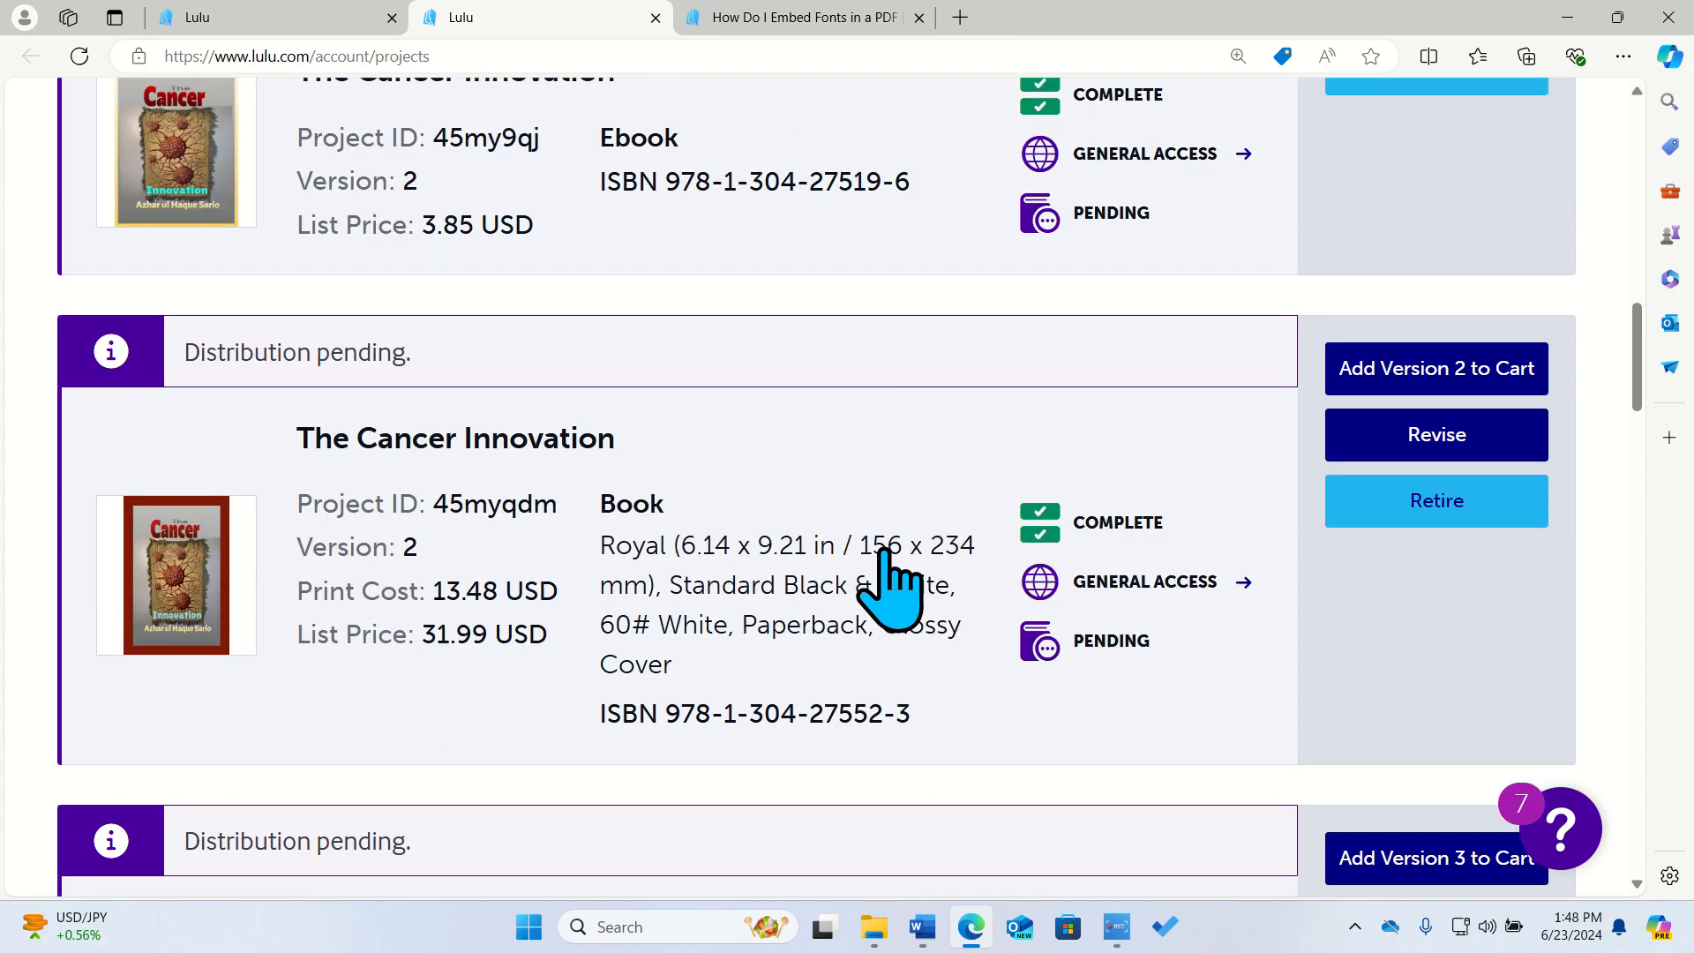
scroll(885, 554, up, 20)
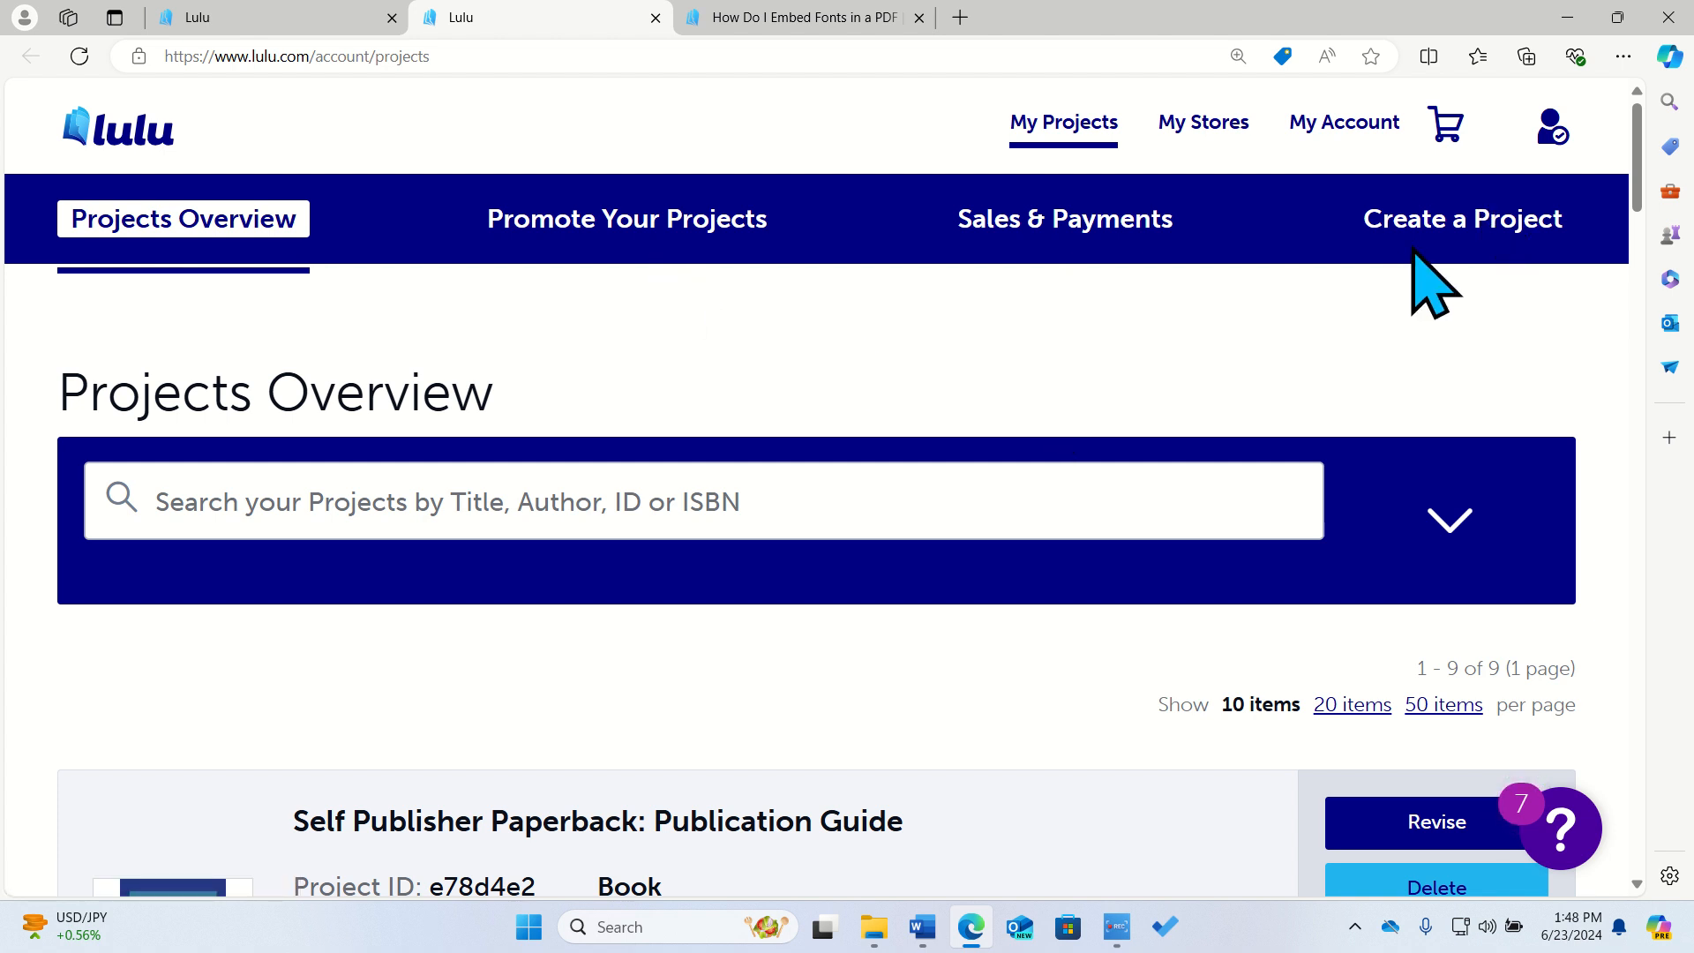
Return to the project wizard's Start page and examine the available product types, from Print Book to Ebook.
click(232, 13)
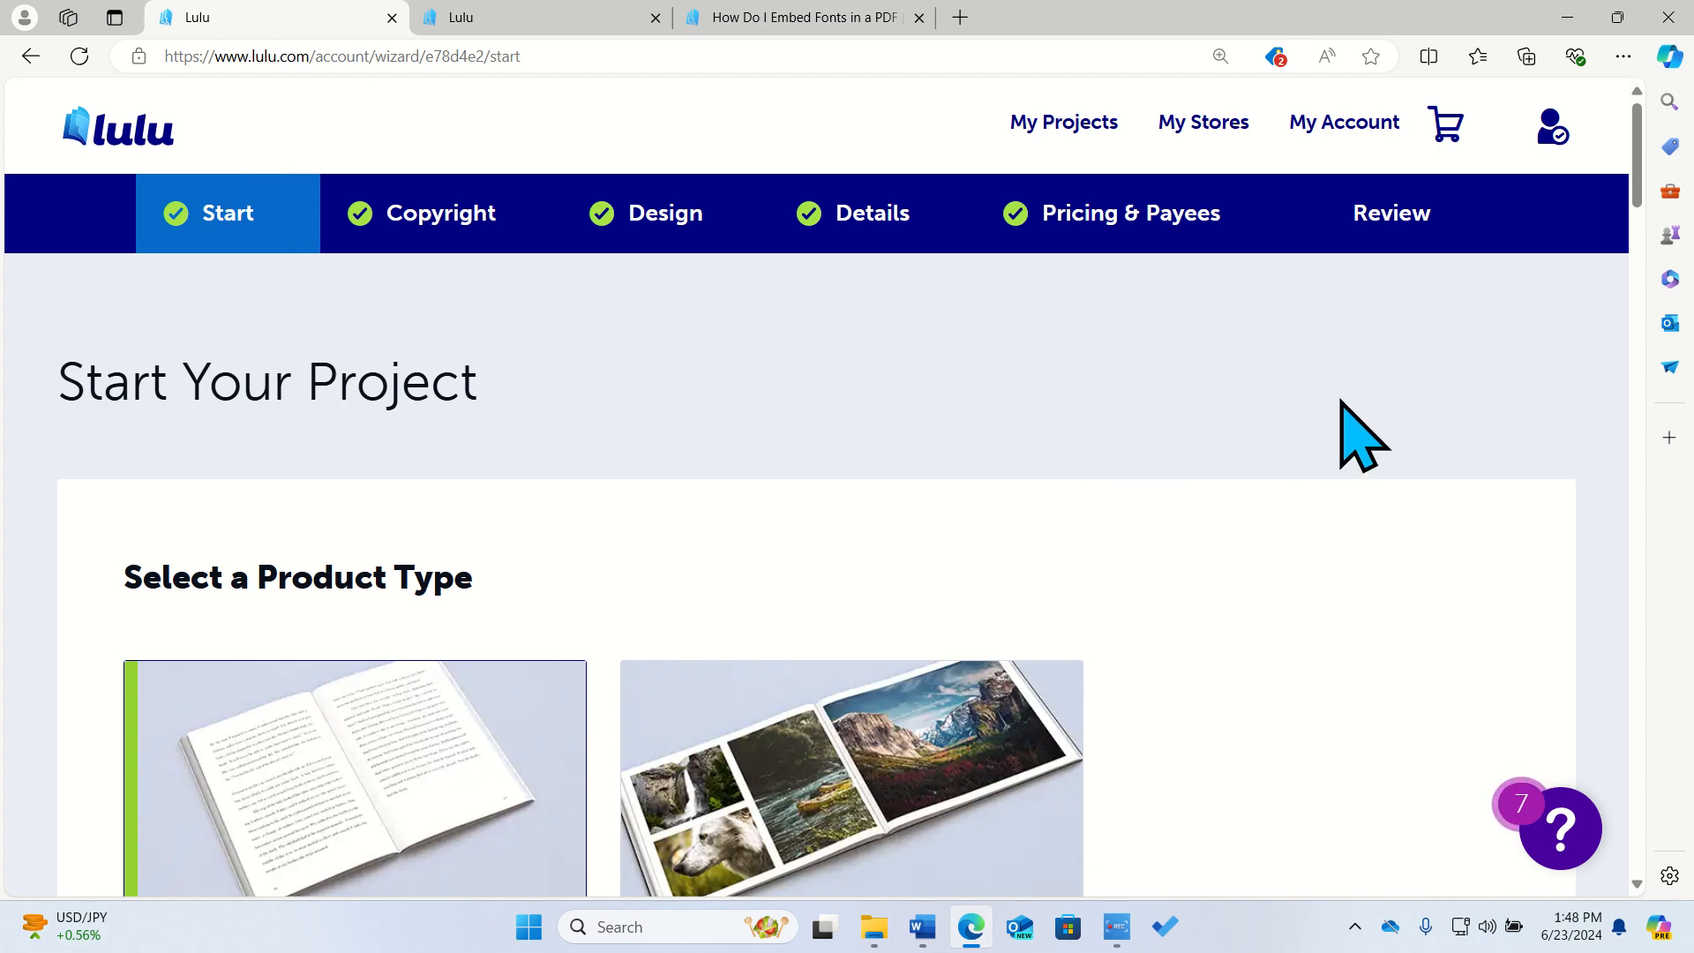
scroll(1341, 401, down, 2)
scroll(1341, 402, down, 3)
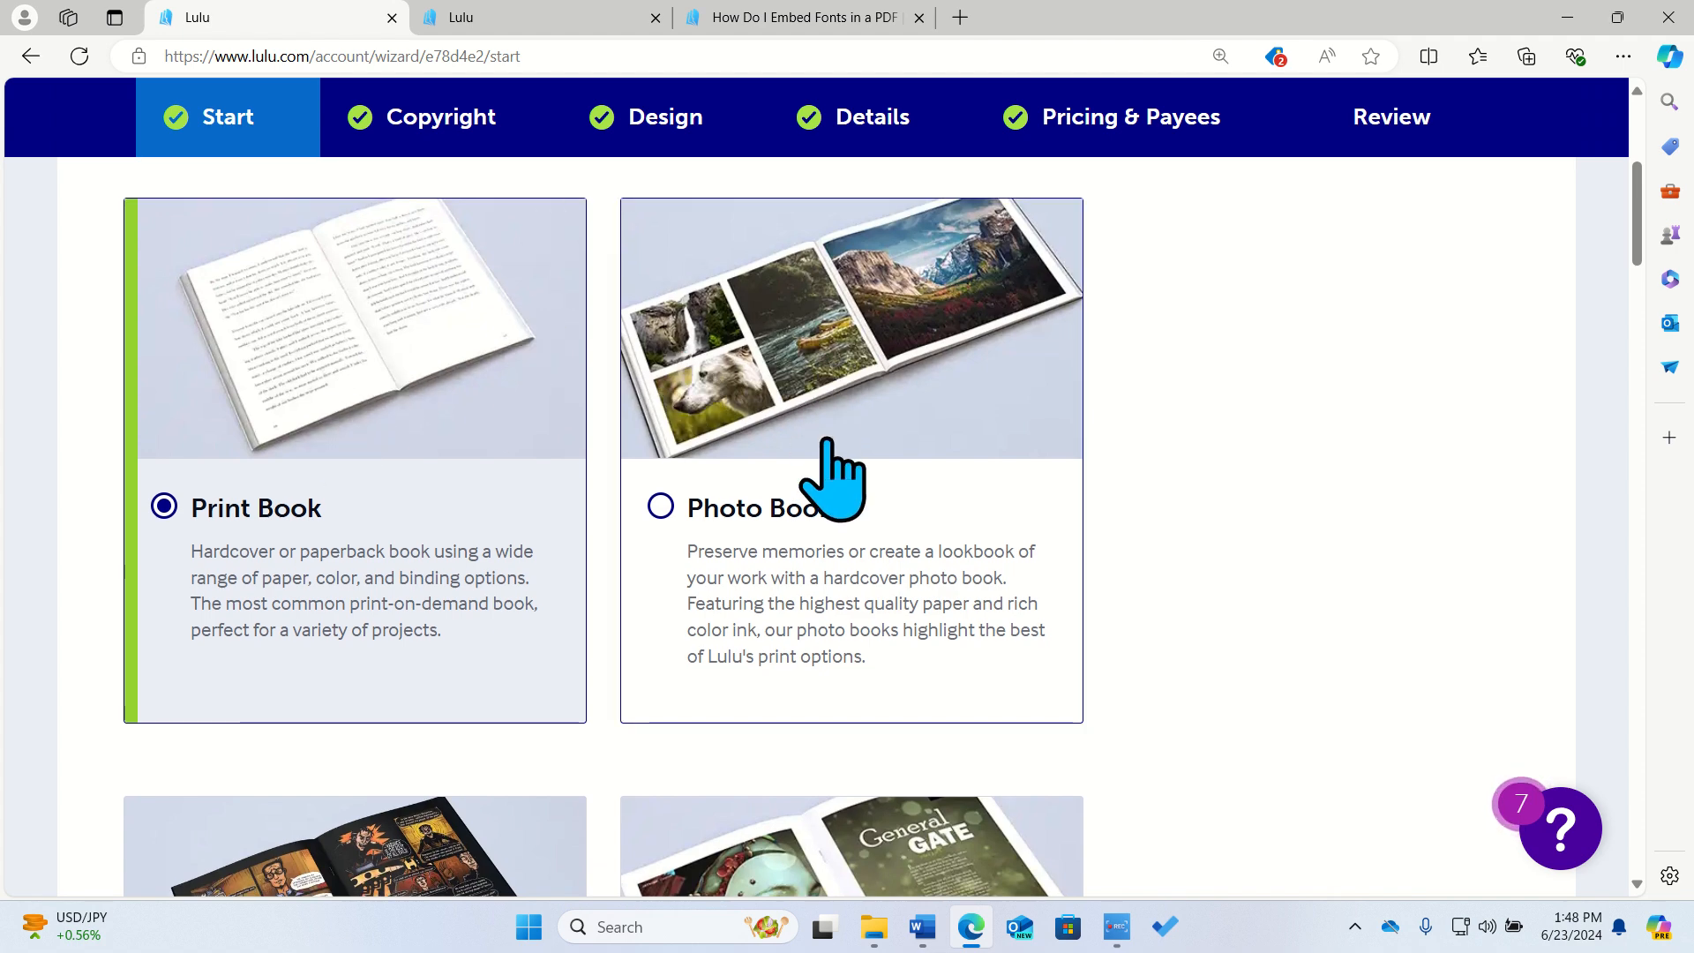
scroll(825, 472, down, 3)
scroll(1297, 435, down, 2)
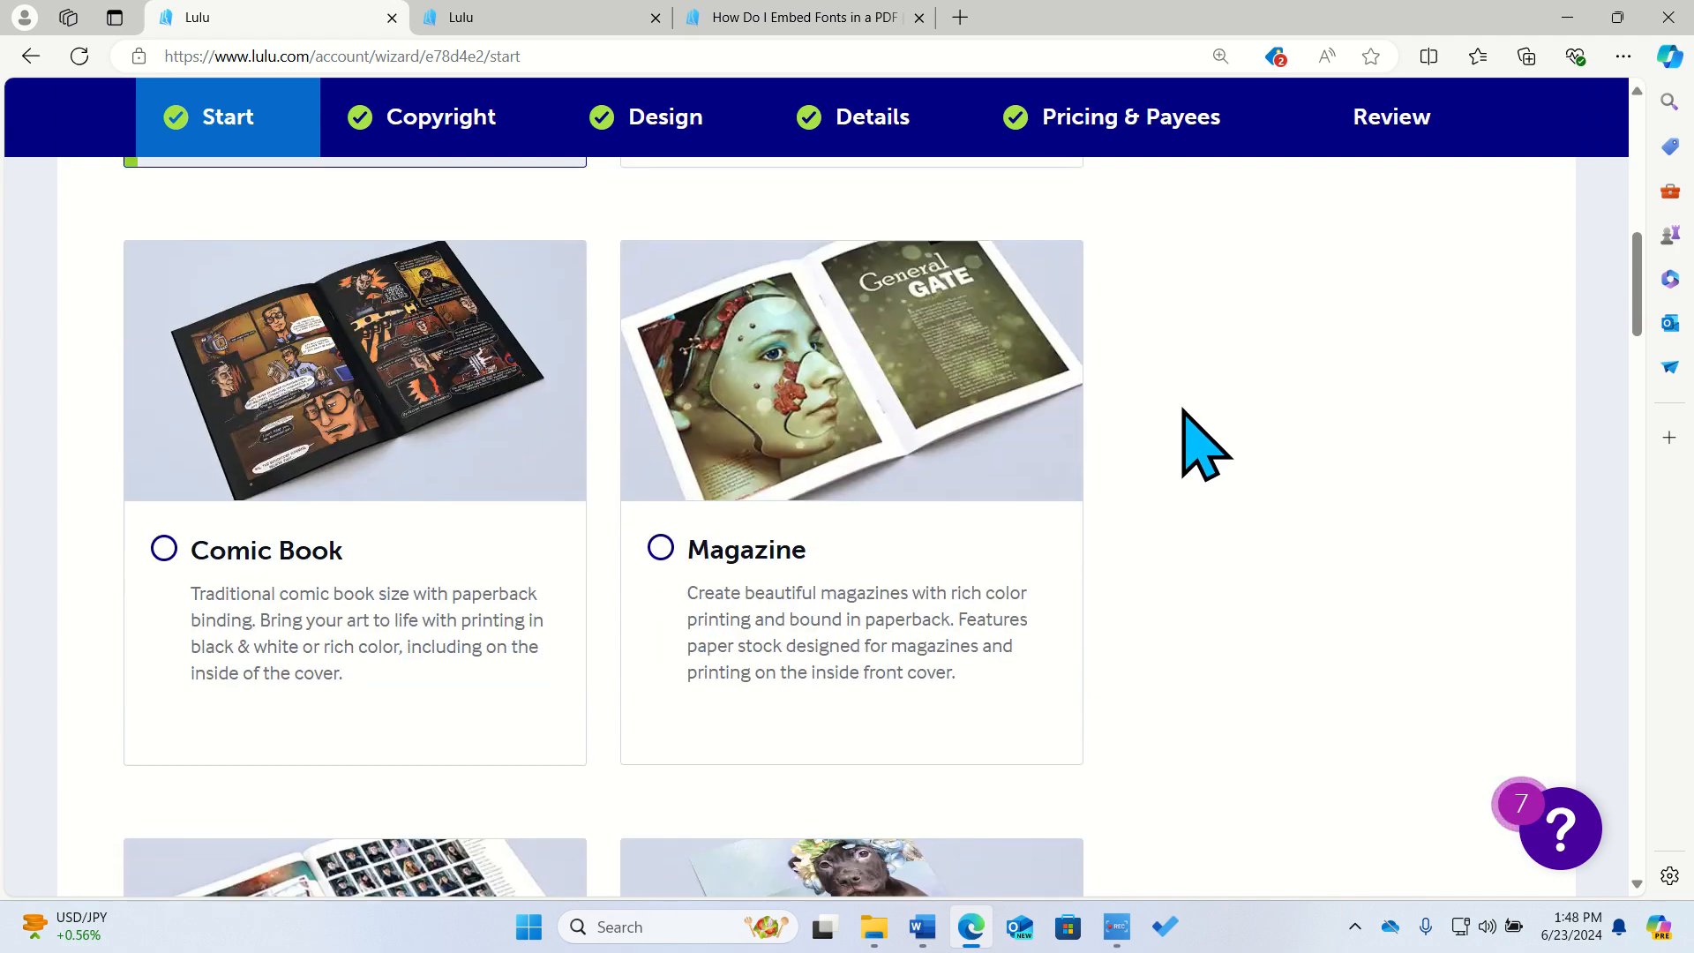
scroll(1183, 605, down, 7)
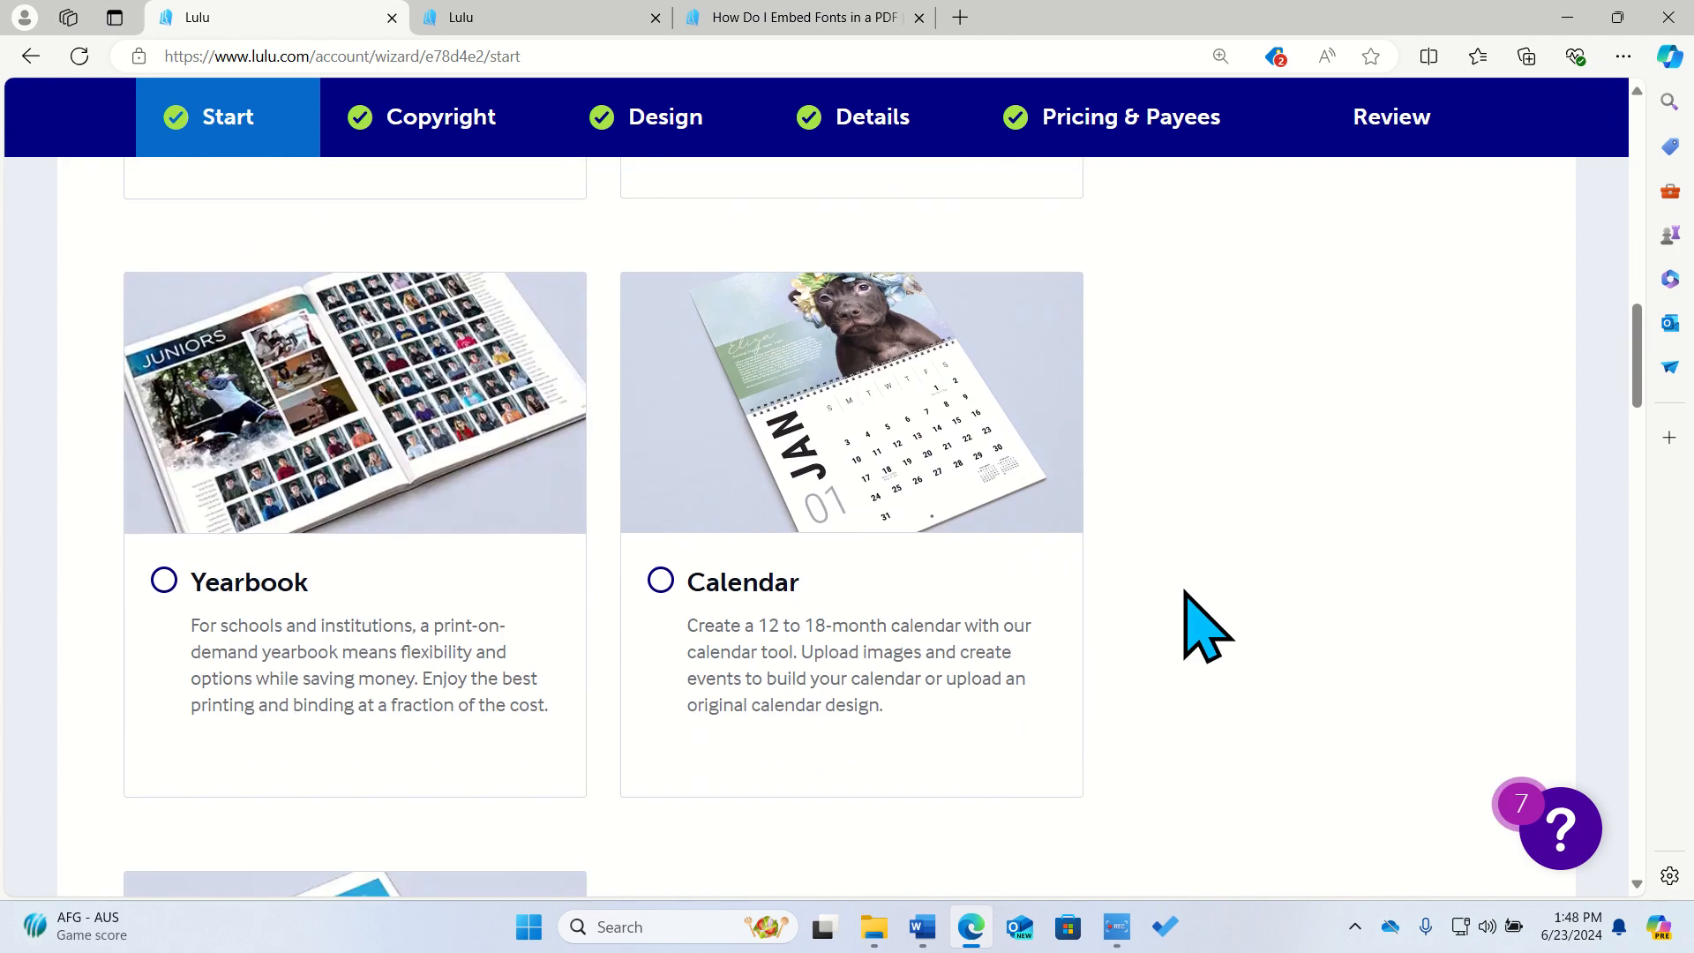
scroll(1185, 593, down, 4)
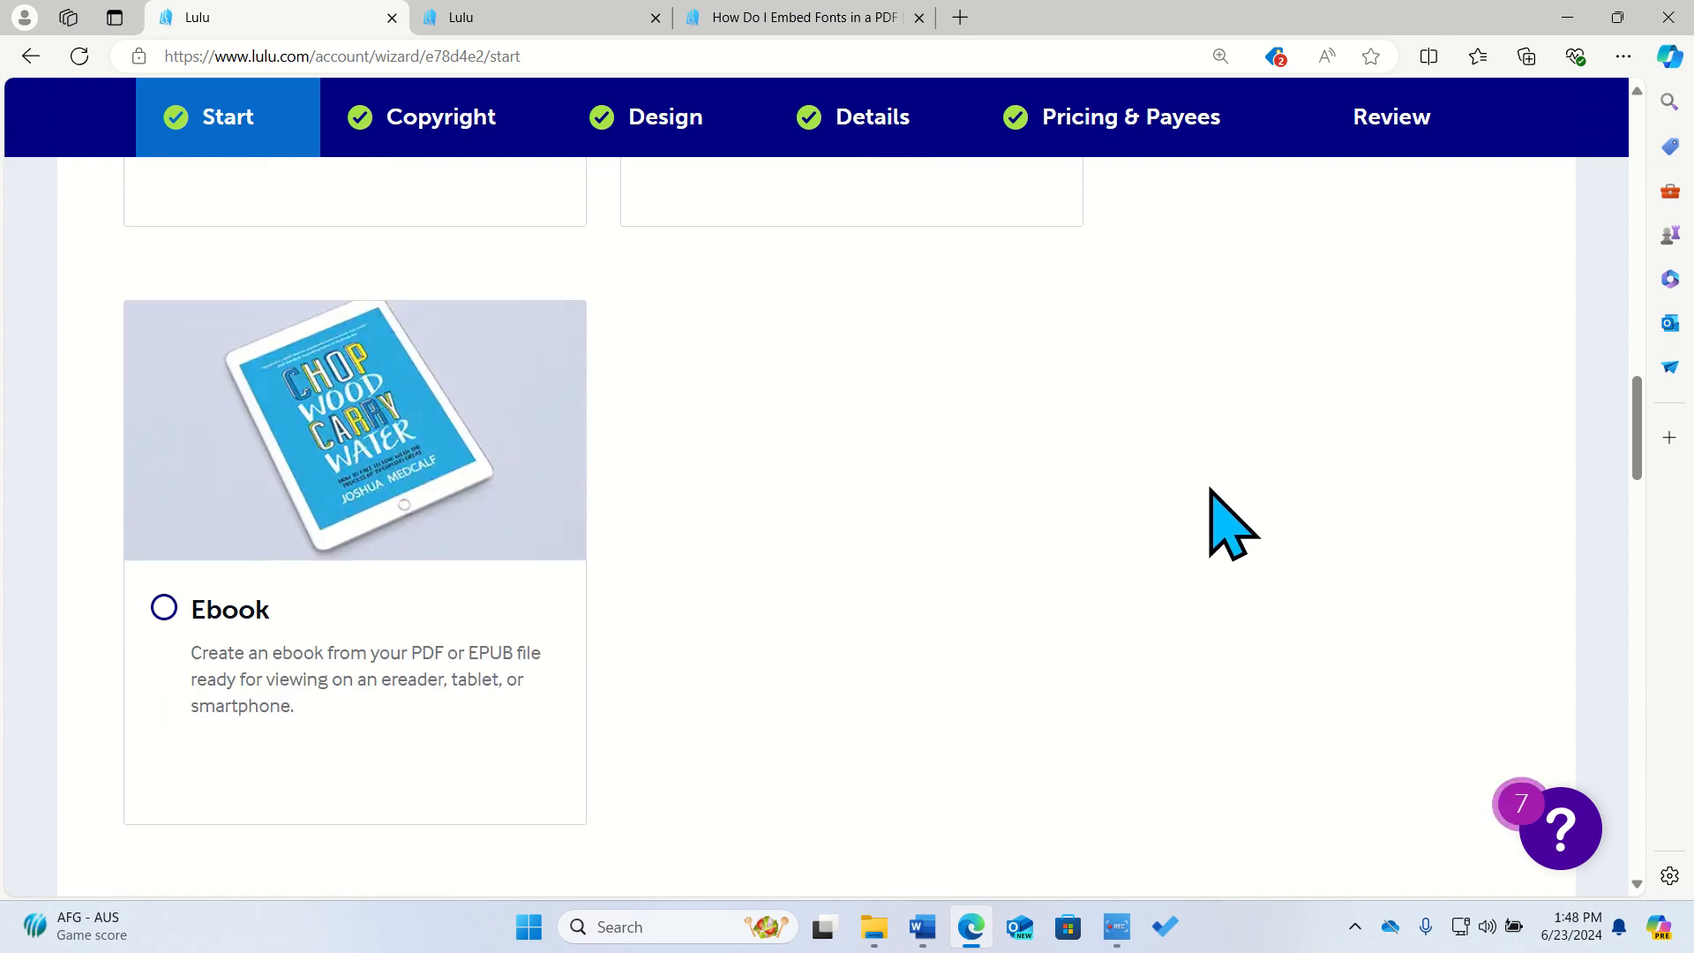
scroll(1213, 491, up, 12)
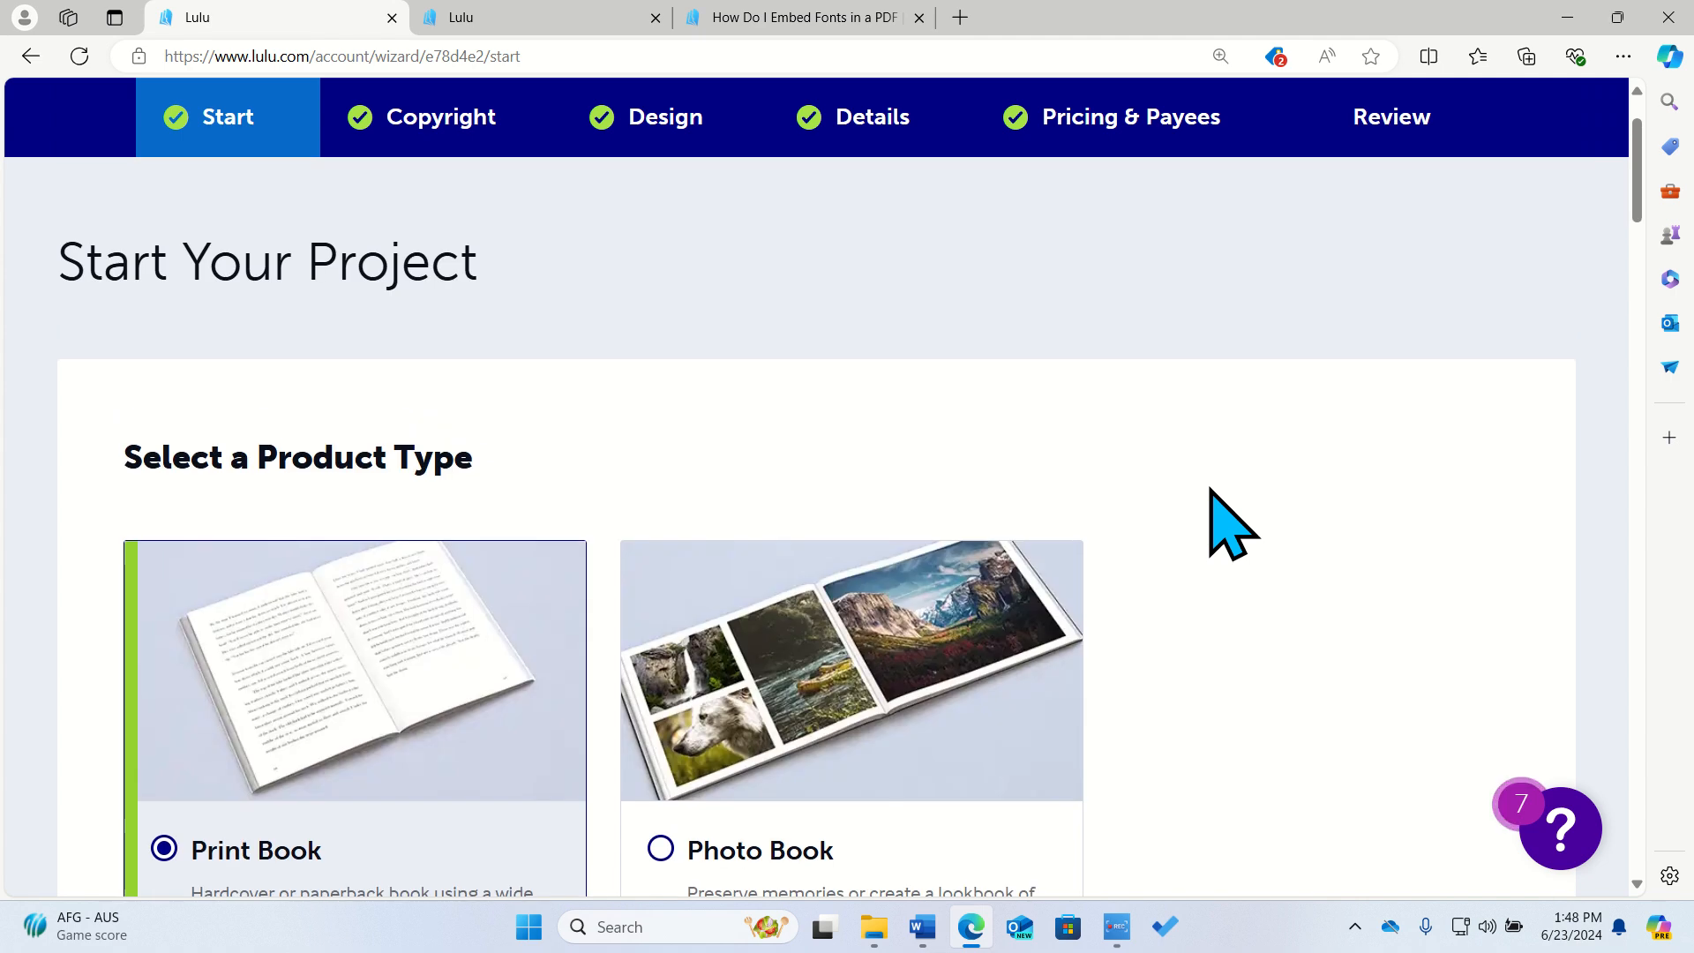
scroll(1211, 490, down, 3)
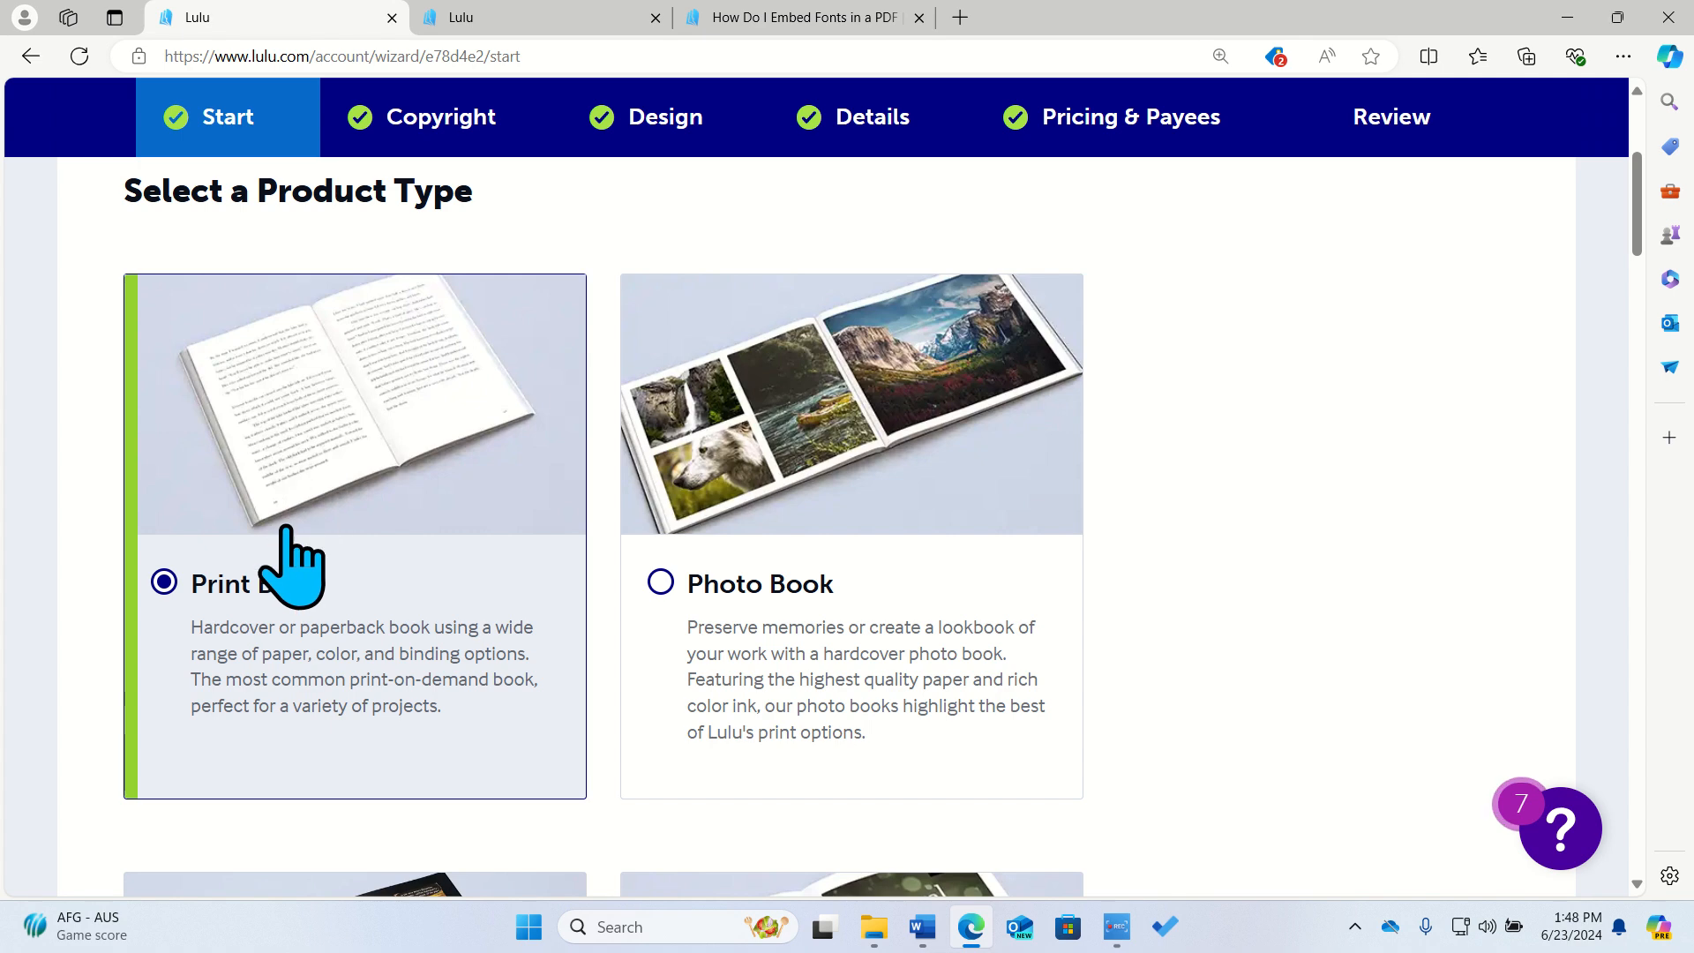
scroll(1285, 473, down, 1)
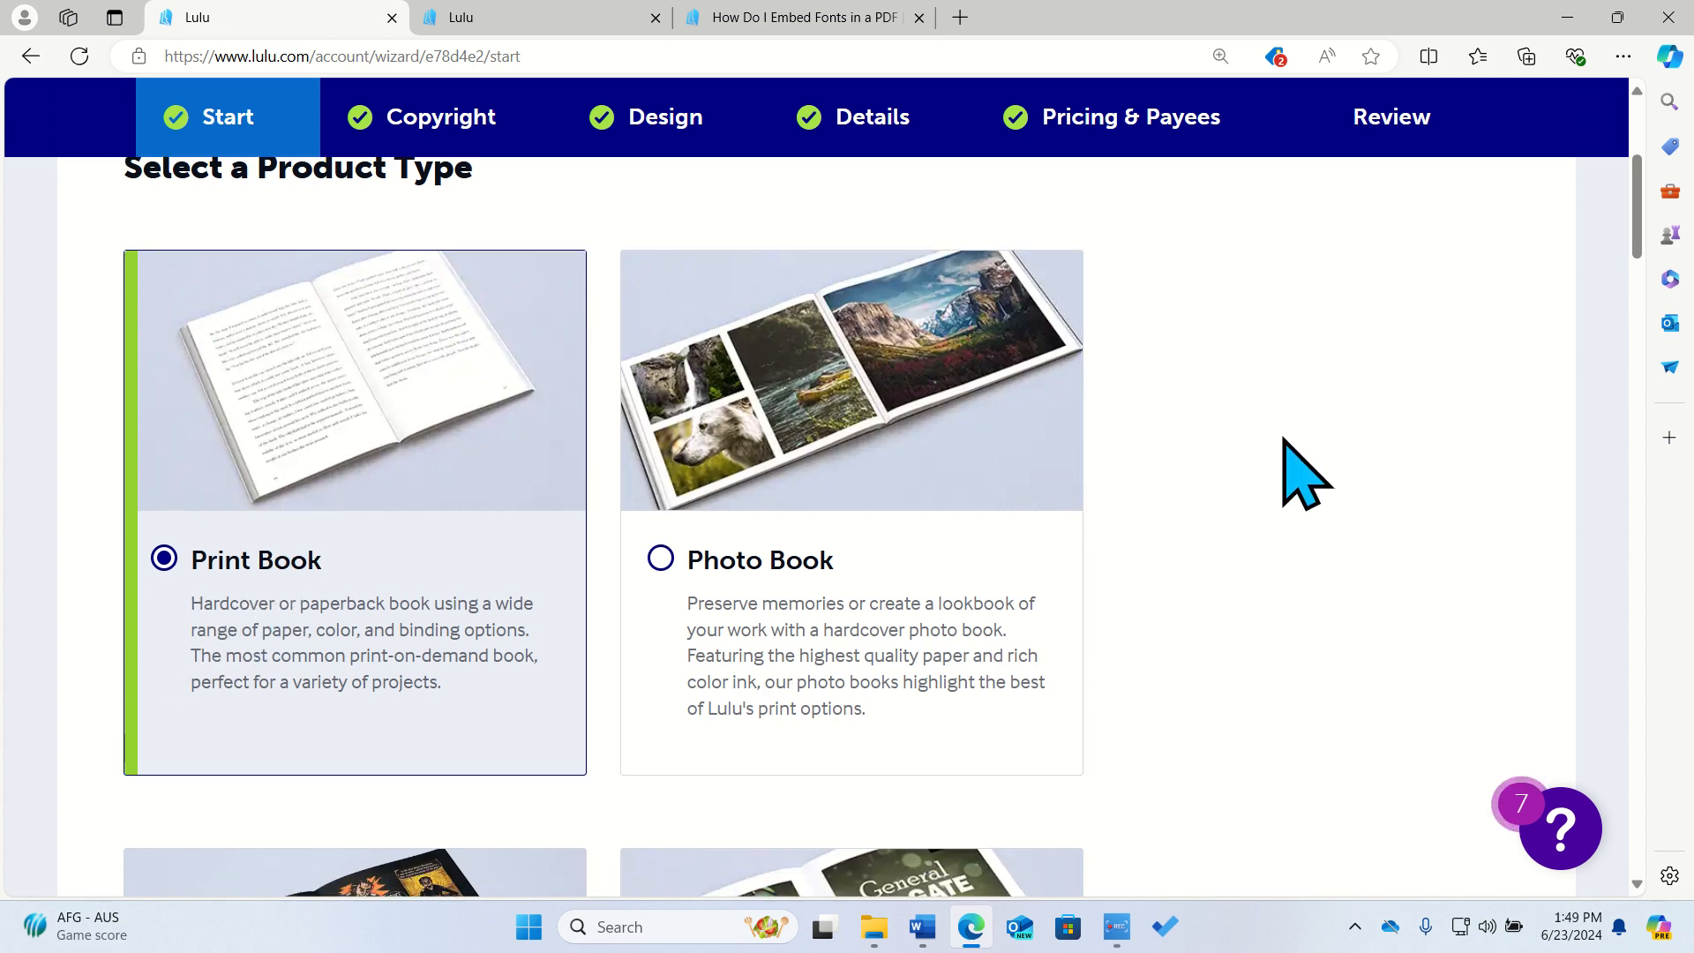
Examine the Select a Goal options, including Publish Your Book with its three retail channels and Print Your Book.
scroll(1420, 366, down, 10)
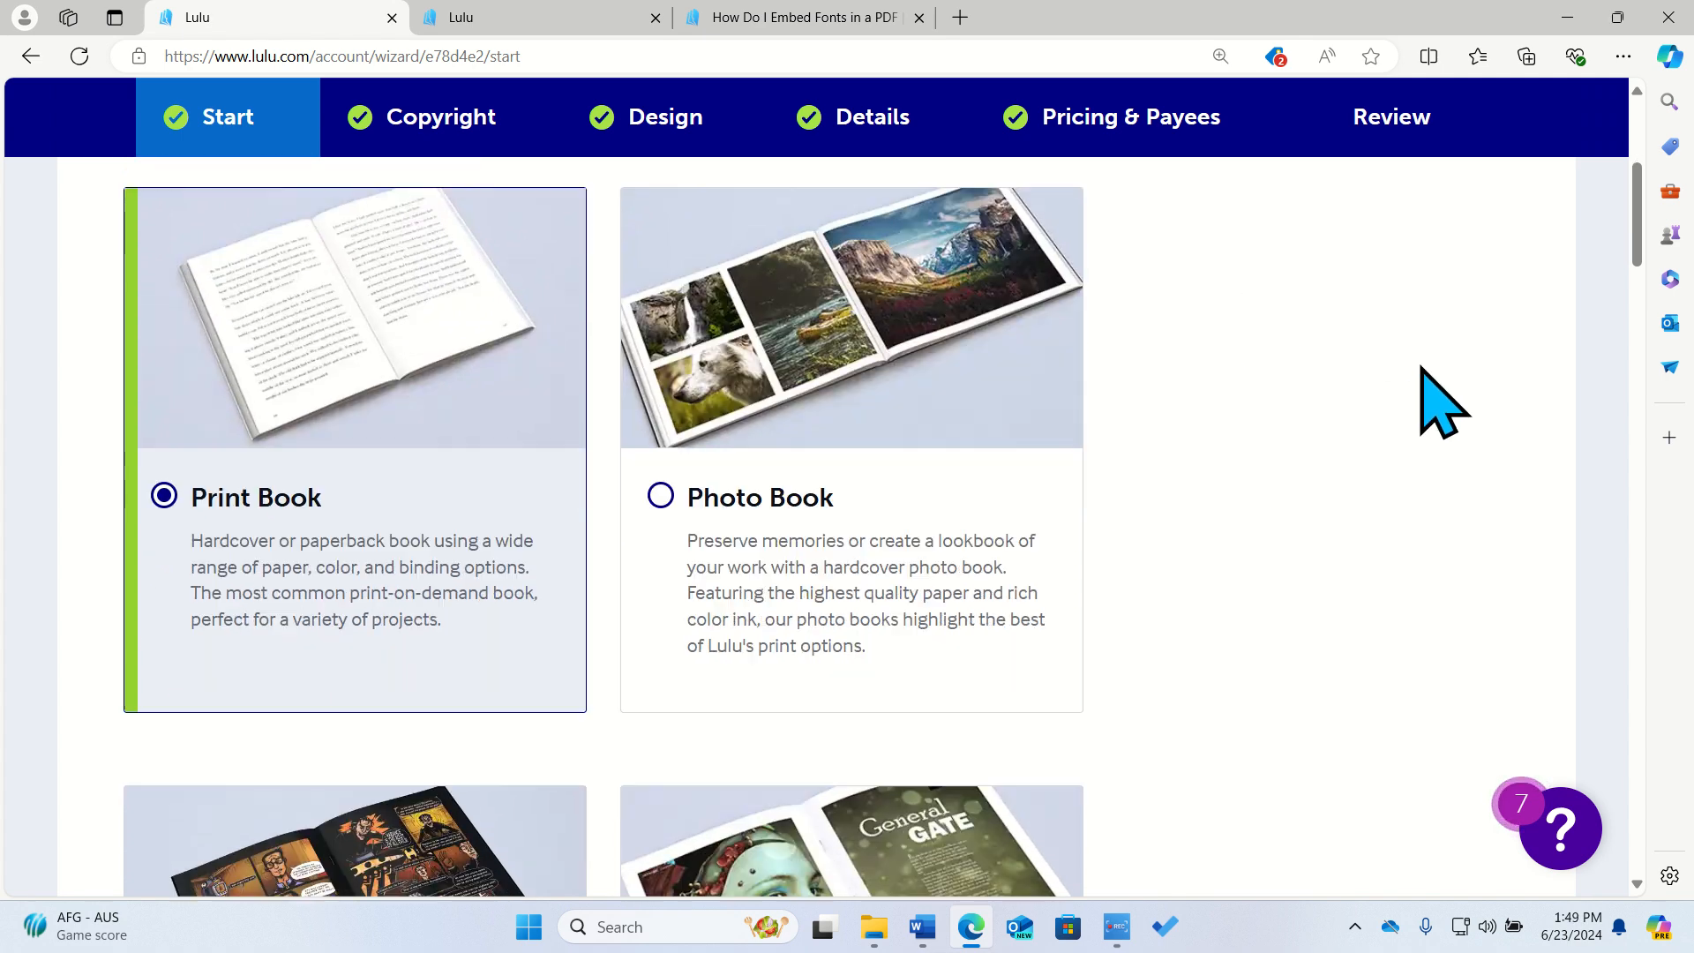
scroll(1422, 368, down, 12)
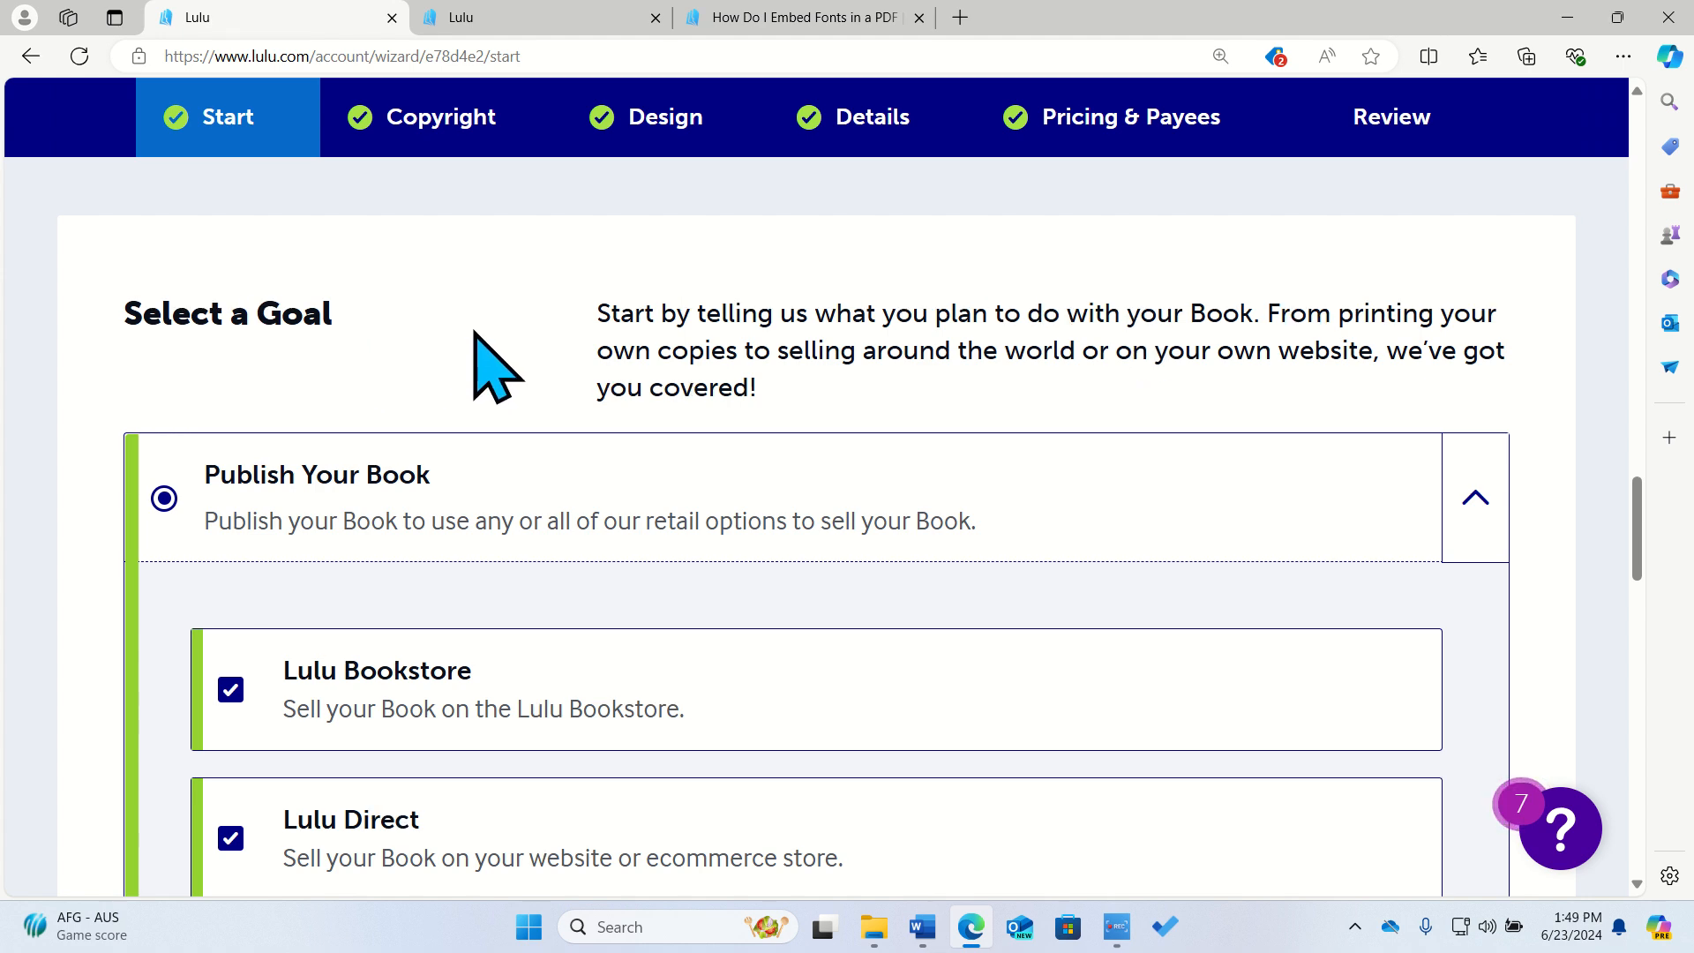
scroll(423, 358, down, 2)
scroll(115, 433, down, 1)
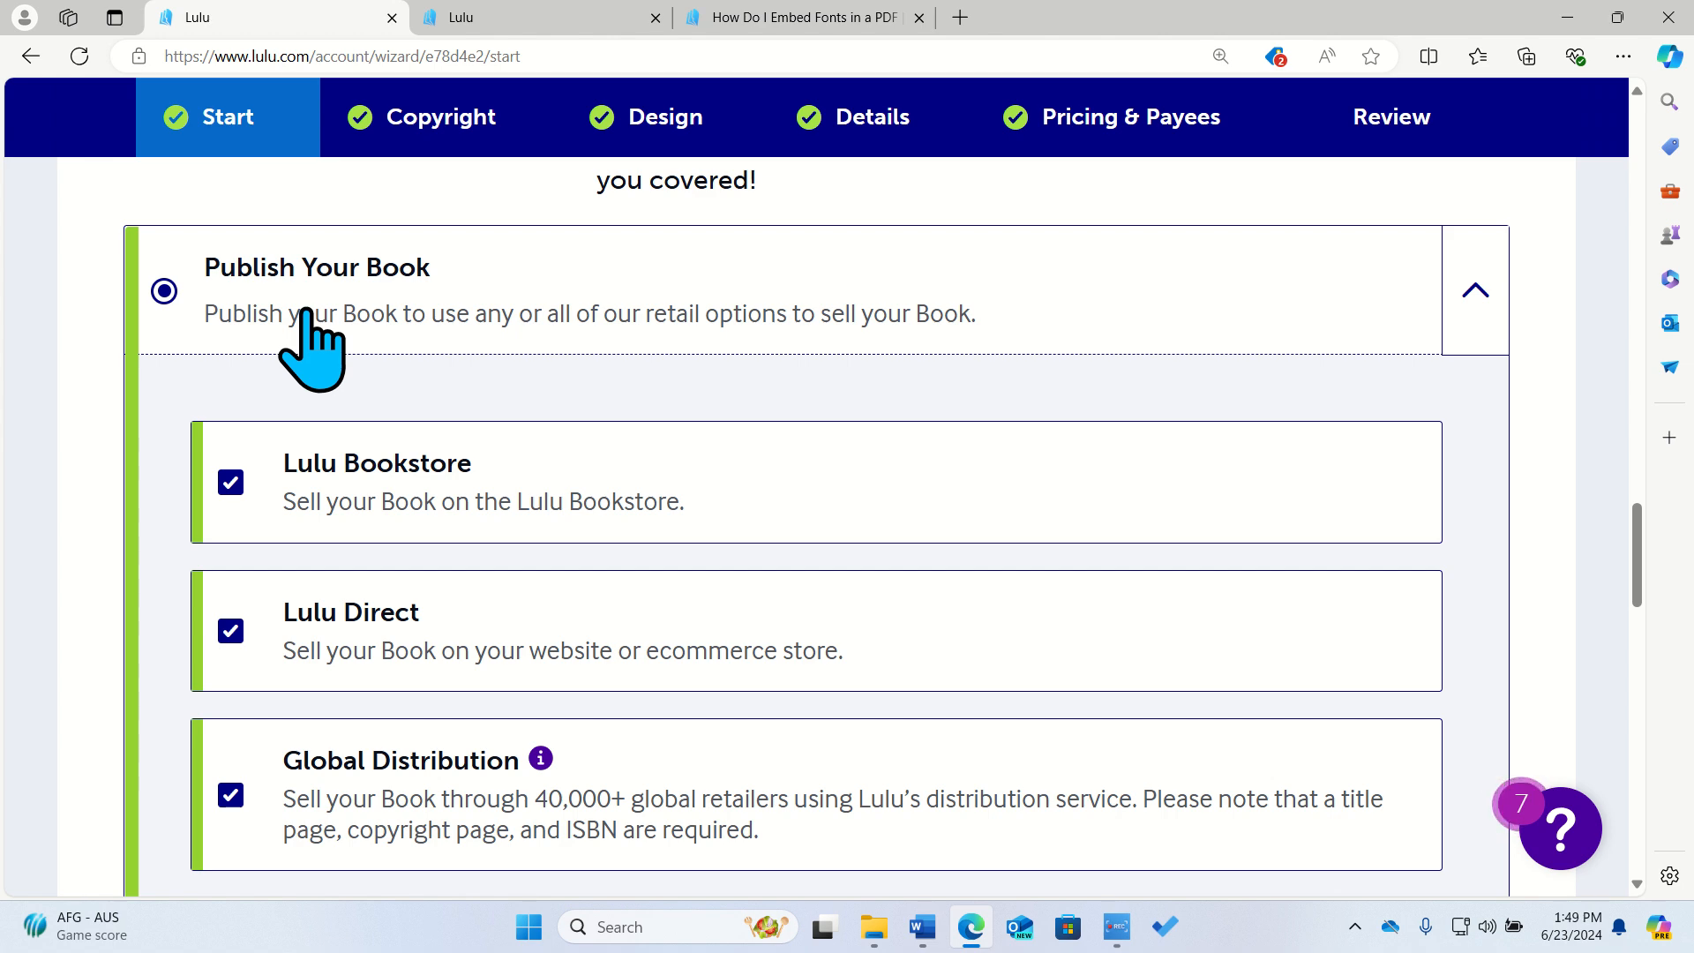
scroll(49, 591, down, 7)
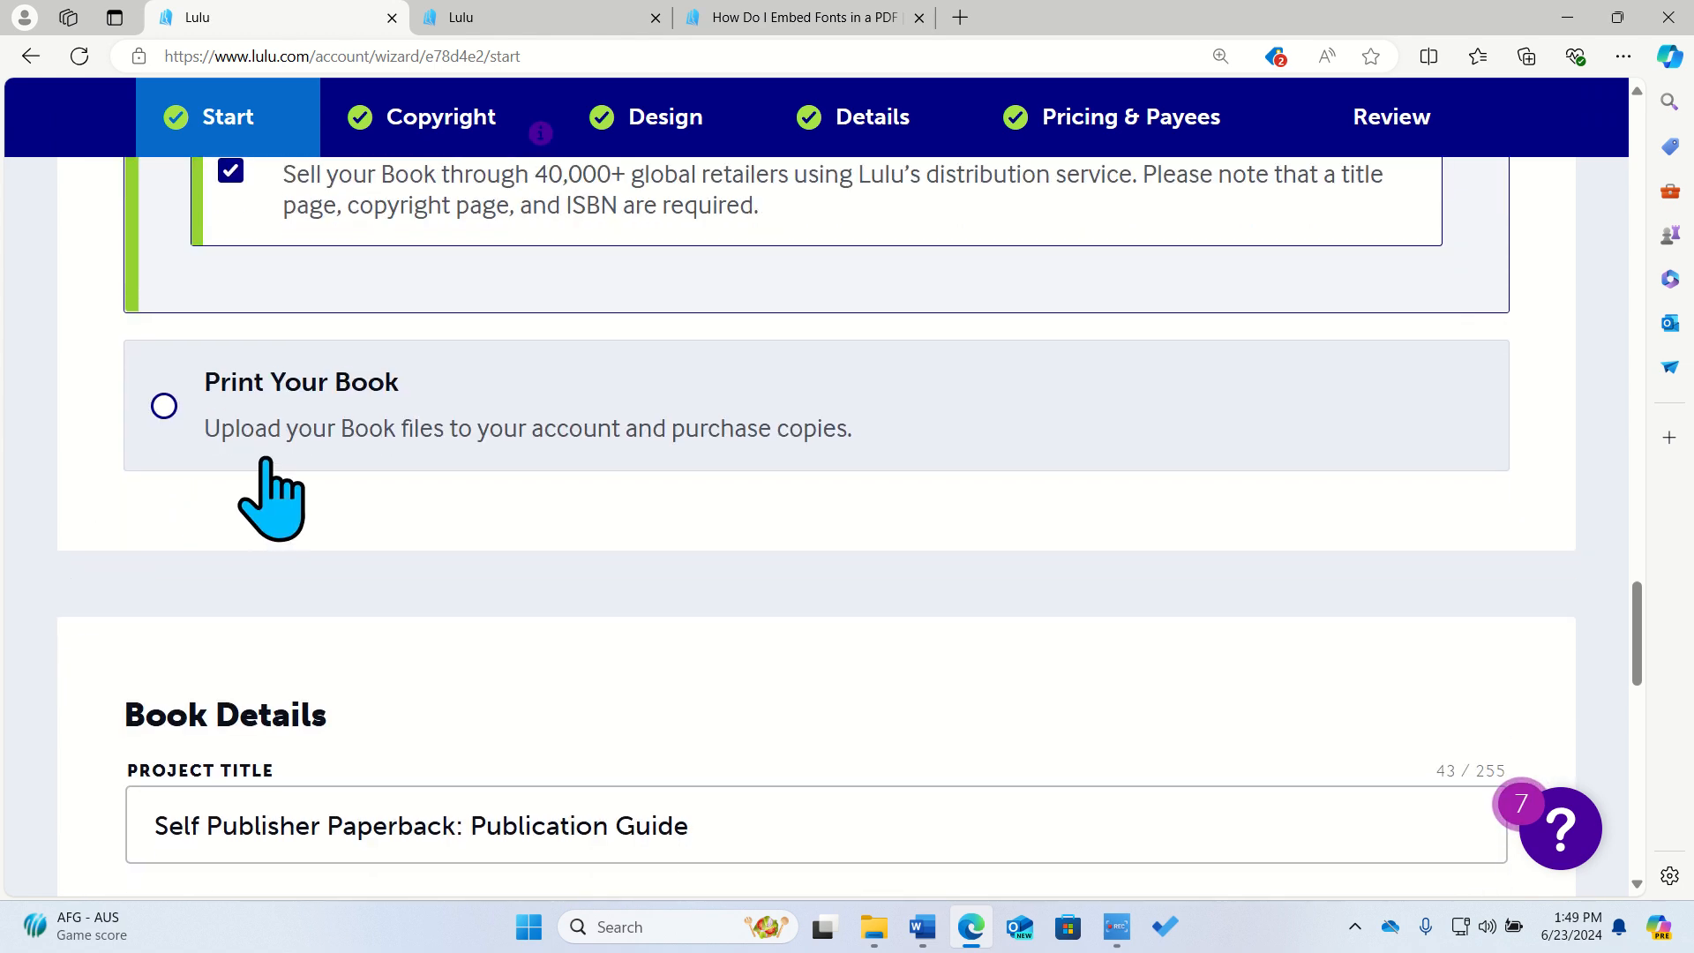
scroll(106, 529, up, 7)
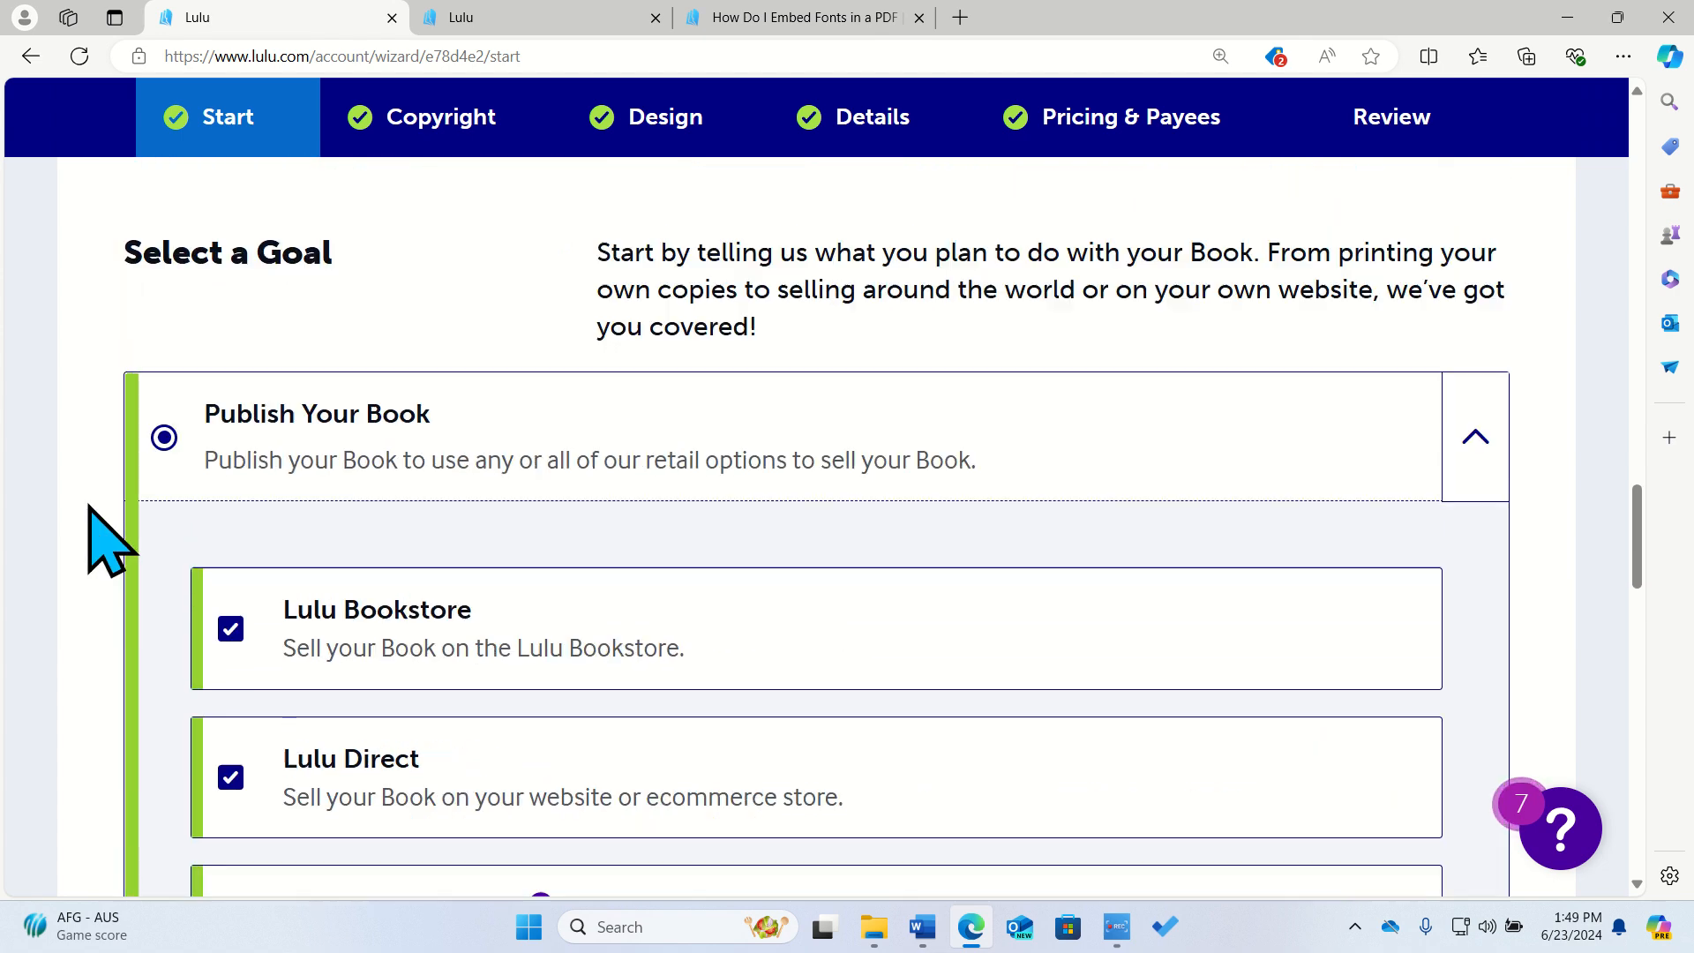
scroll(92, 640, down, 7)
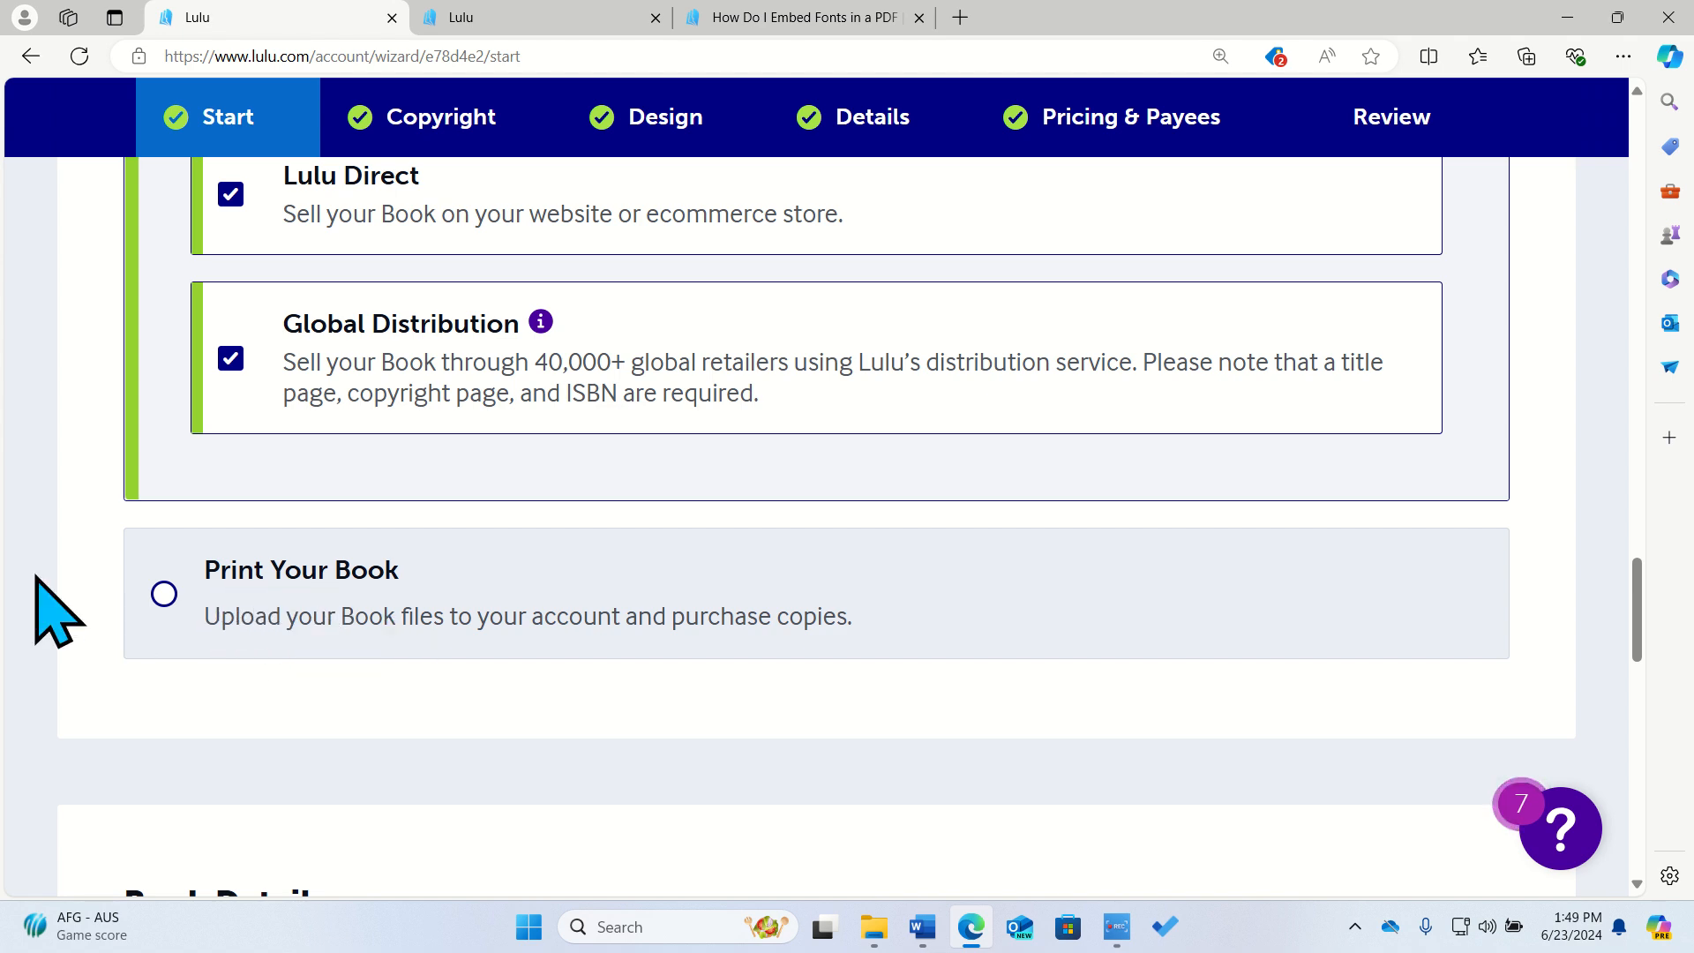
scroll(88, 618, up, 6)
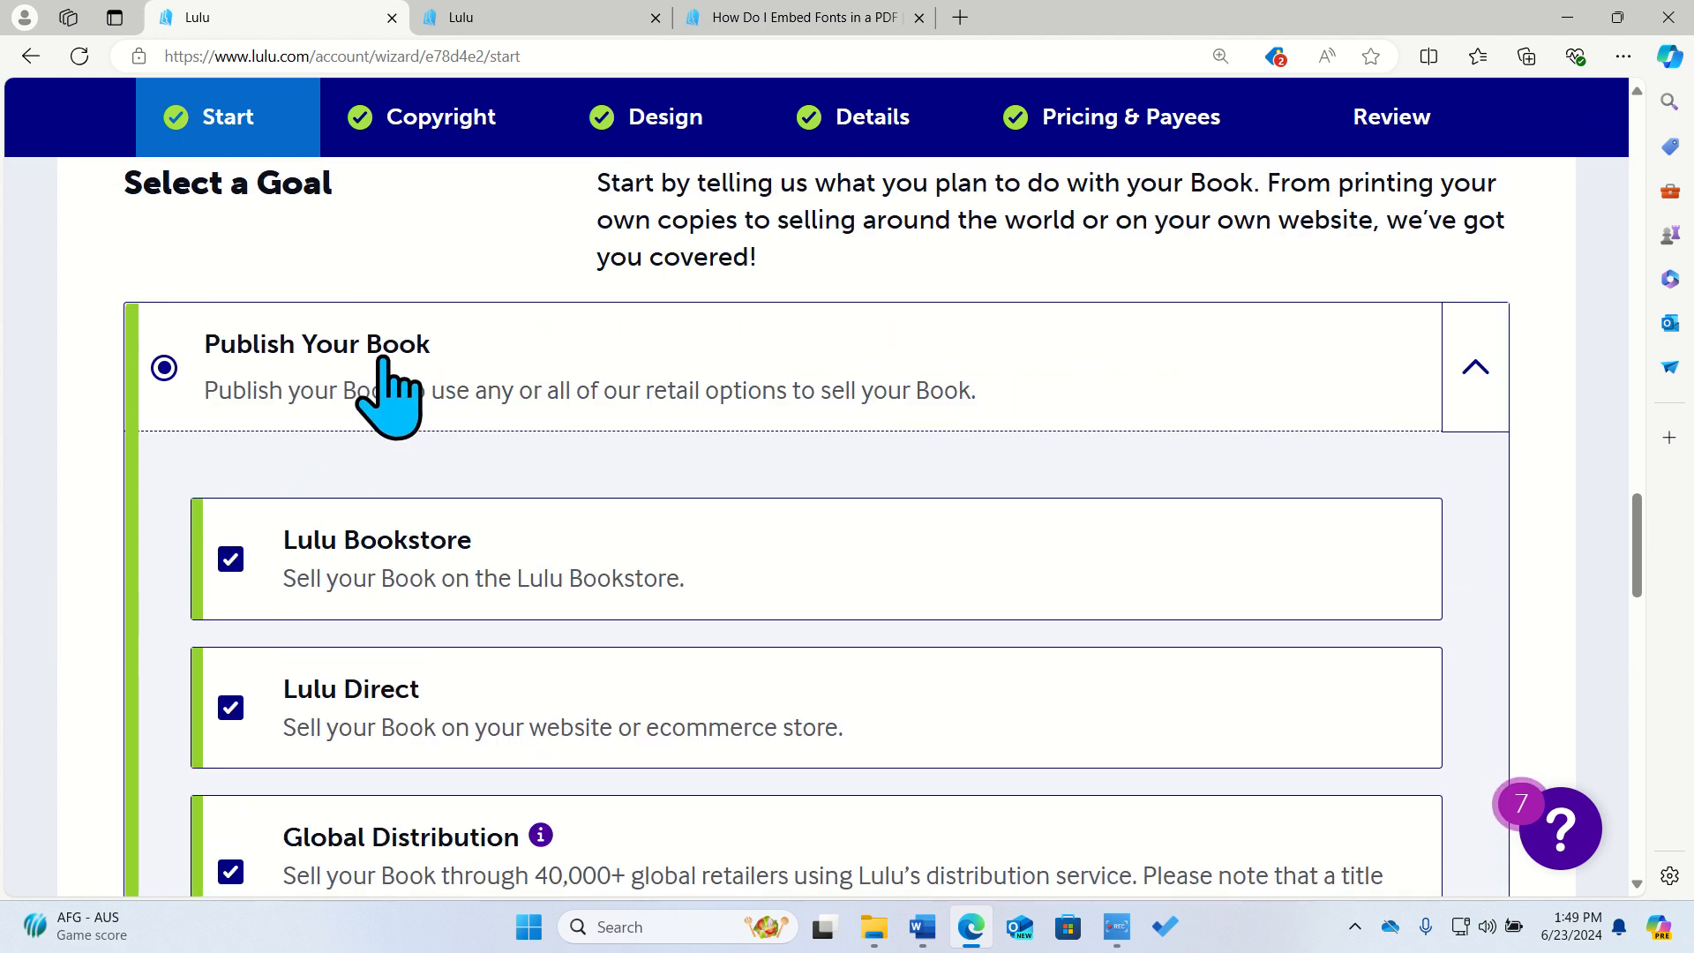
scroll(82, 655, down, 2)
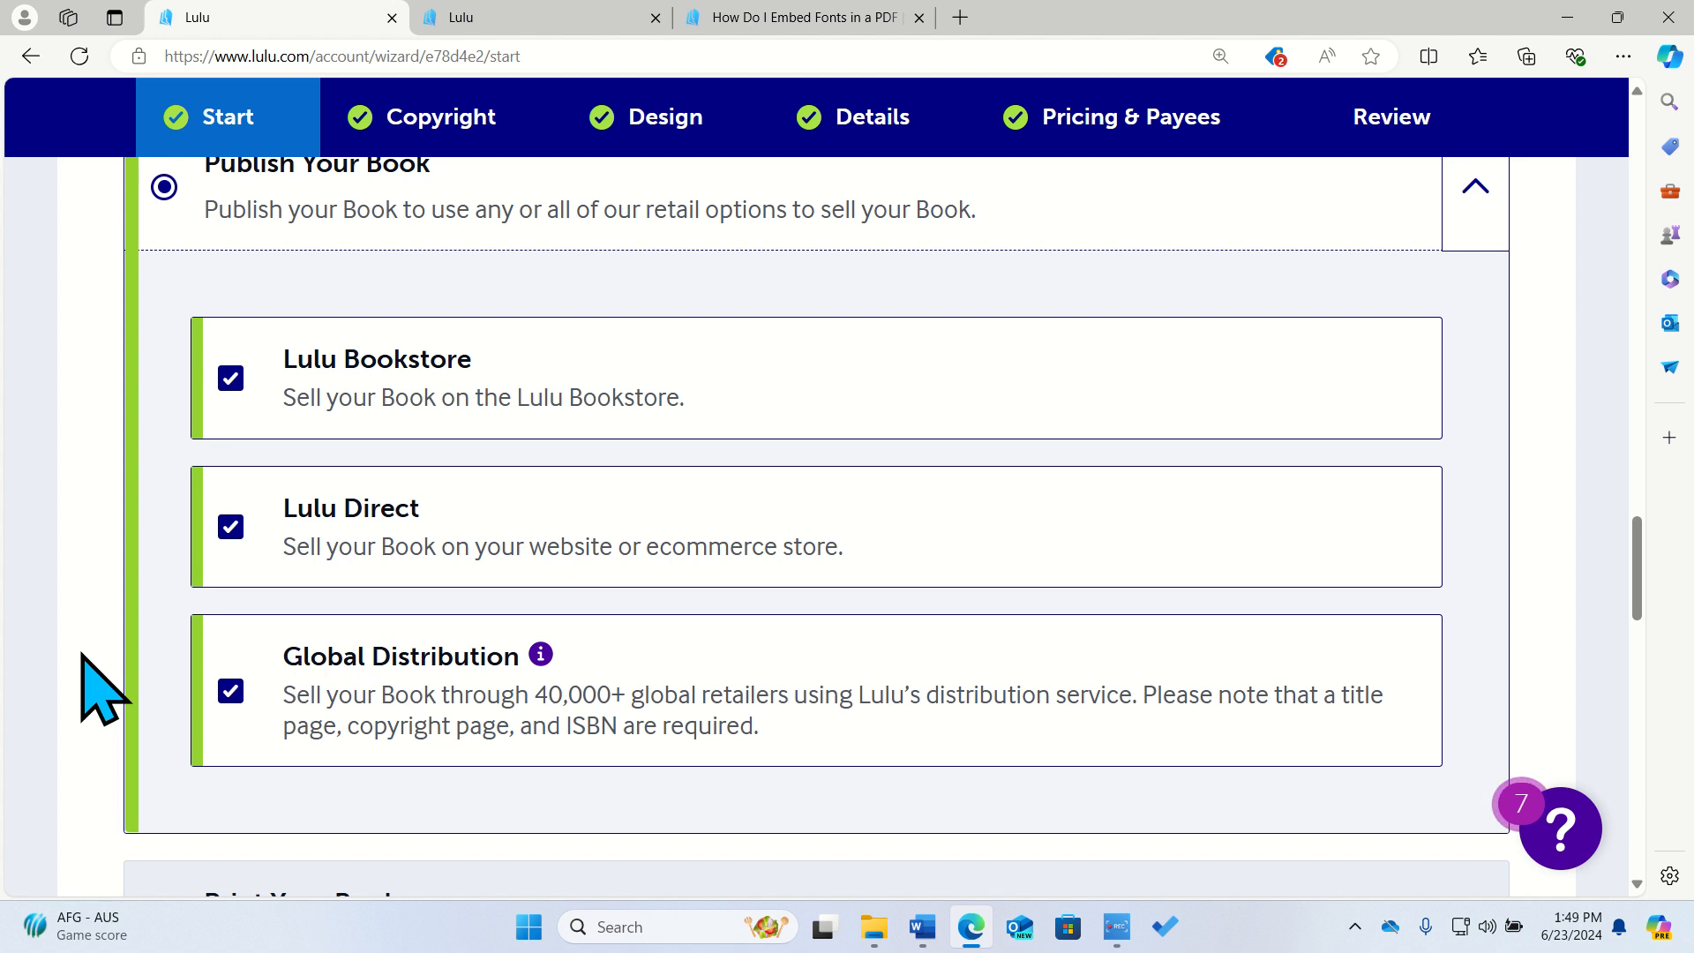
scroll(89, 671, down, 1)
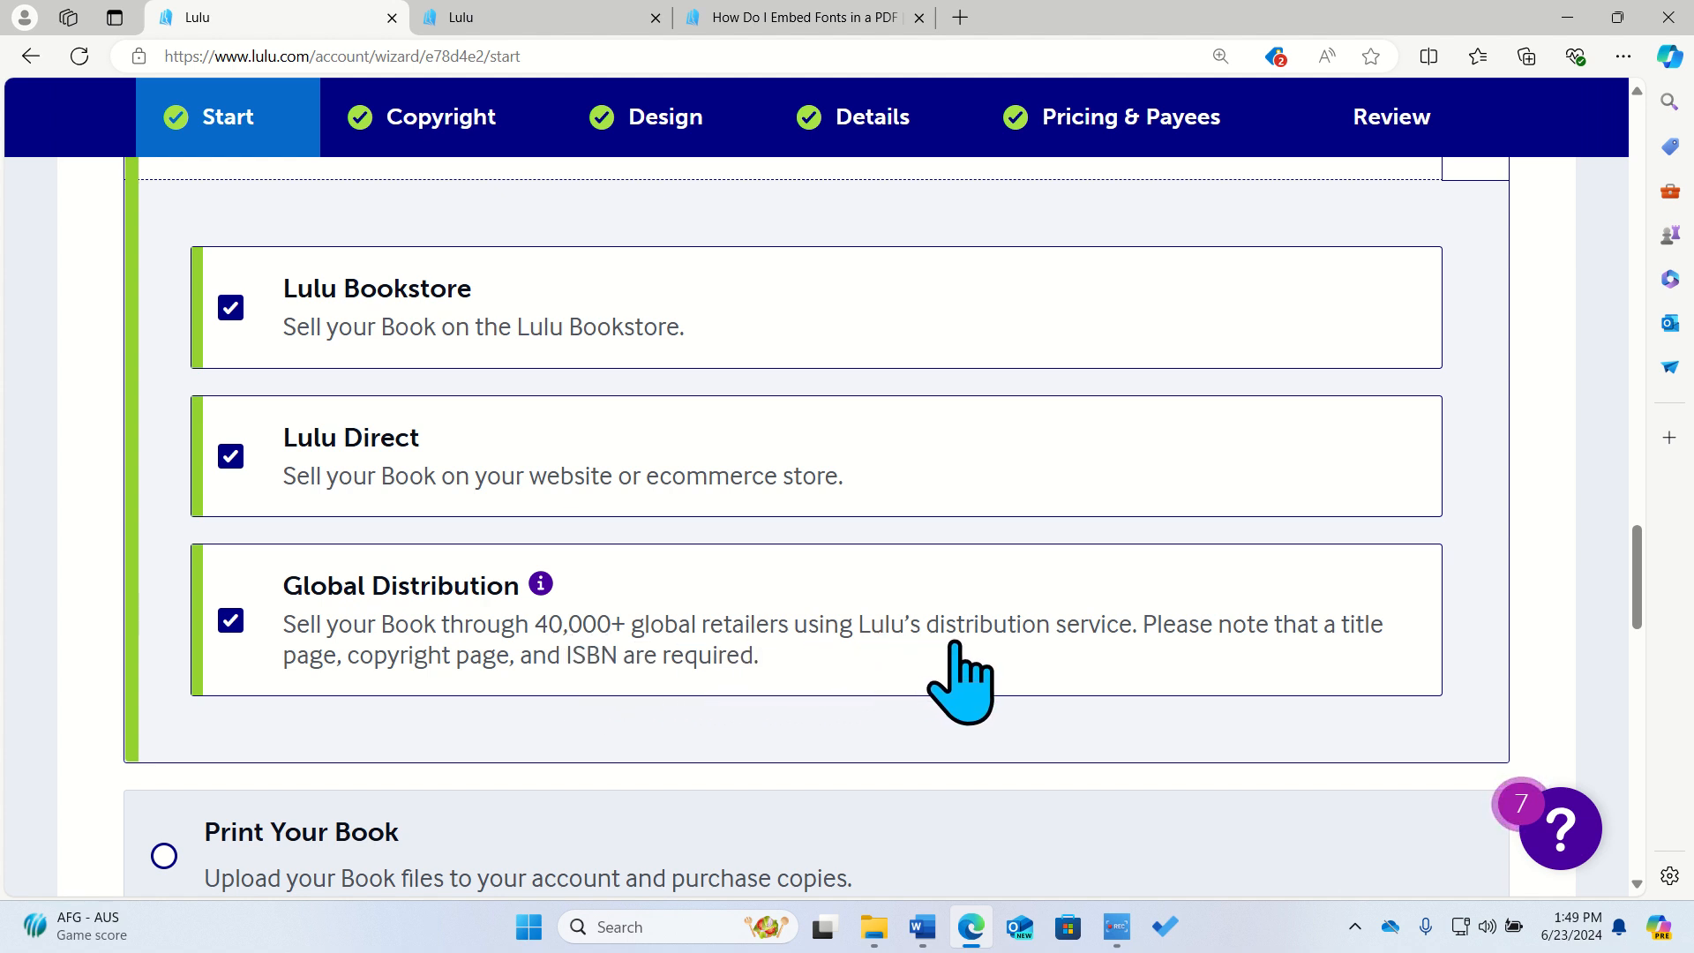
scroll(1068, 644, down, 10)
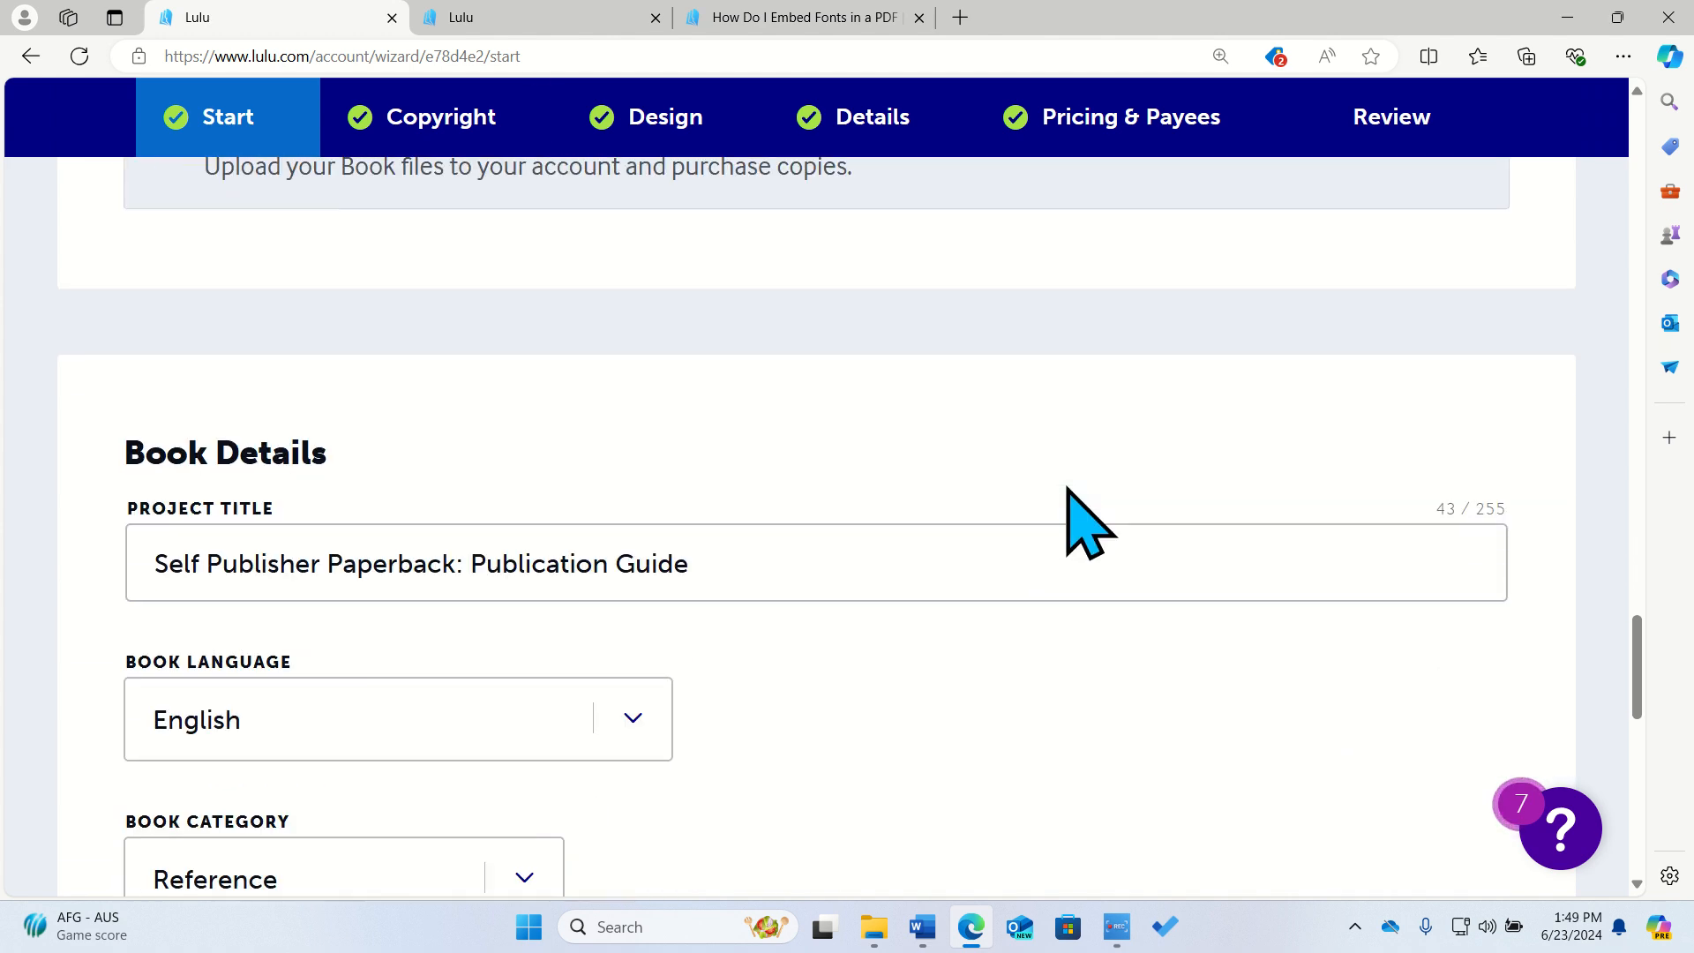
scroll(1068, 490, up, 10)
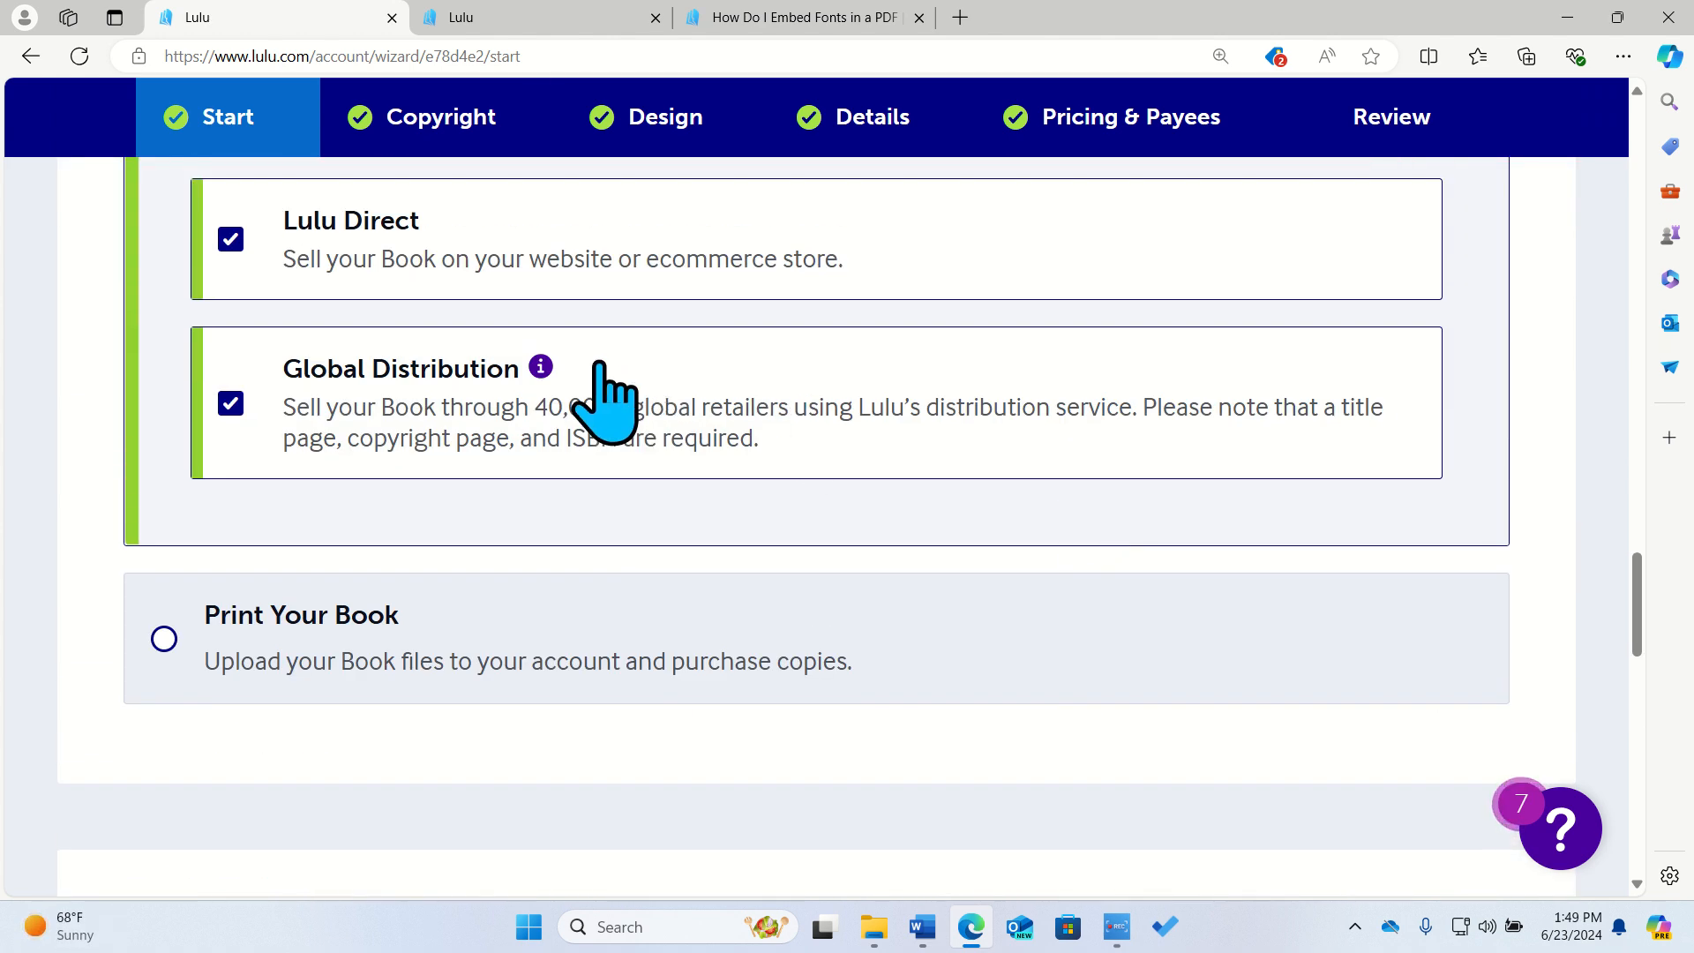
Examine the project title, language and category under Book Details, opening the Book Language list and leaving the selection as is.
scroll(697, 617, down, 6)
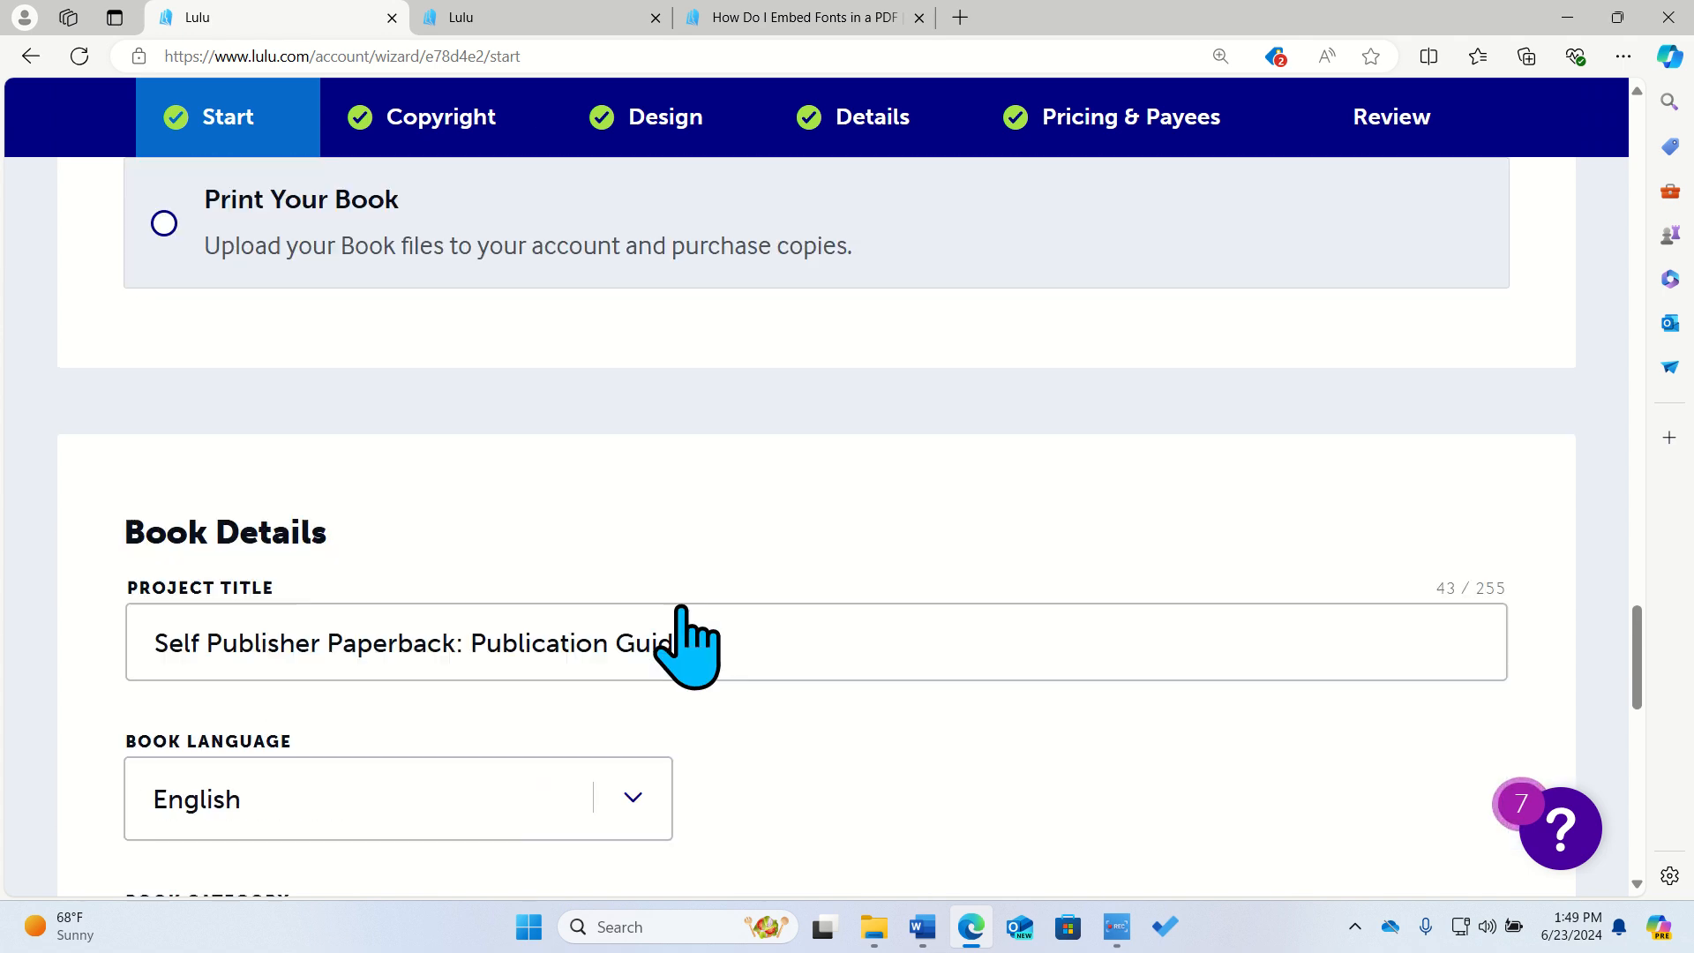
scroll(680, 617, down, 1)
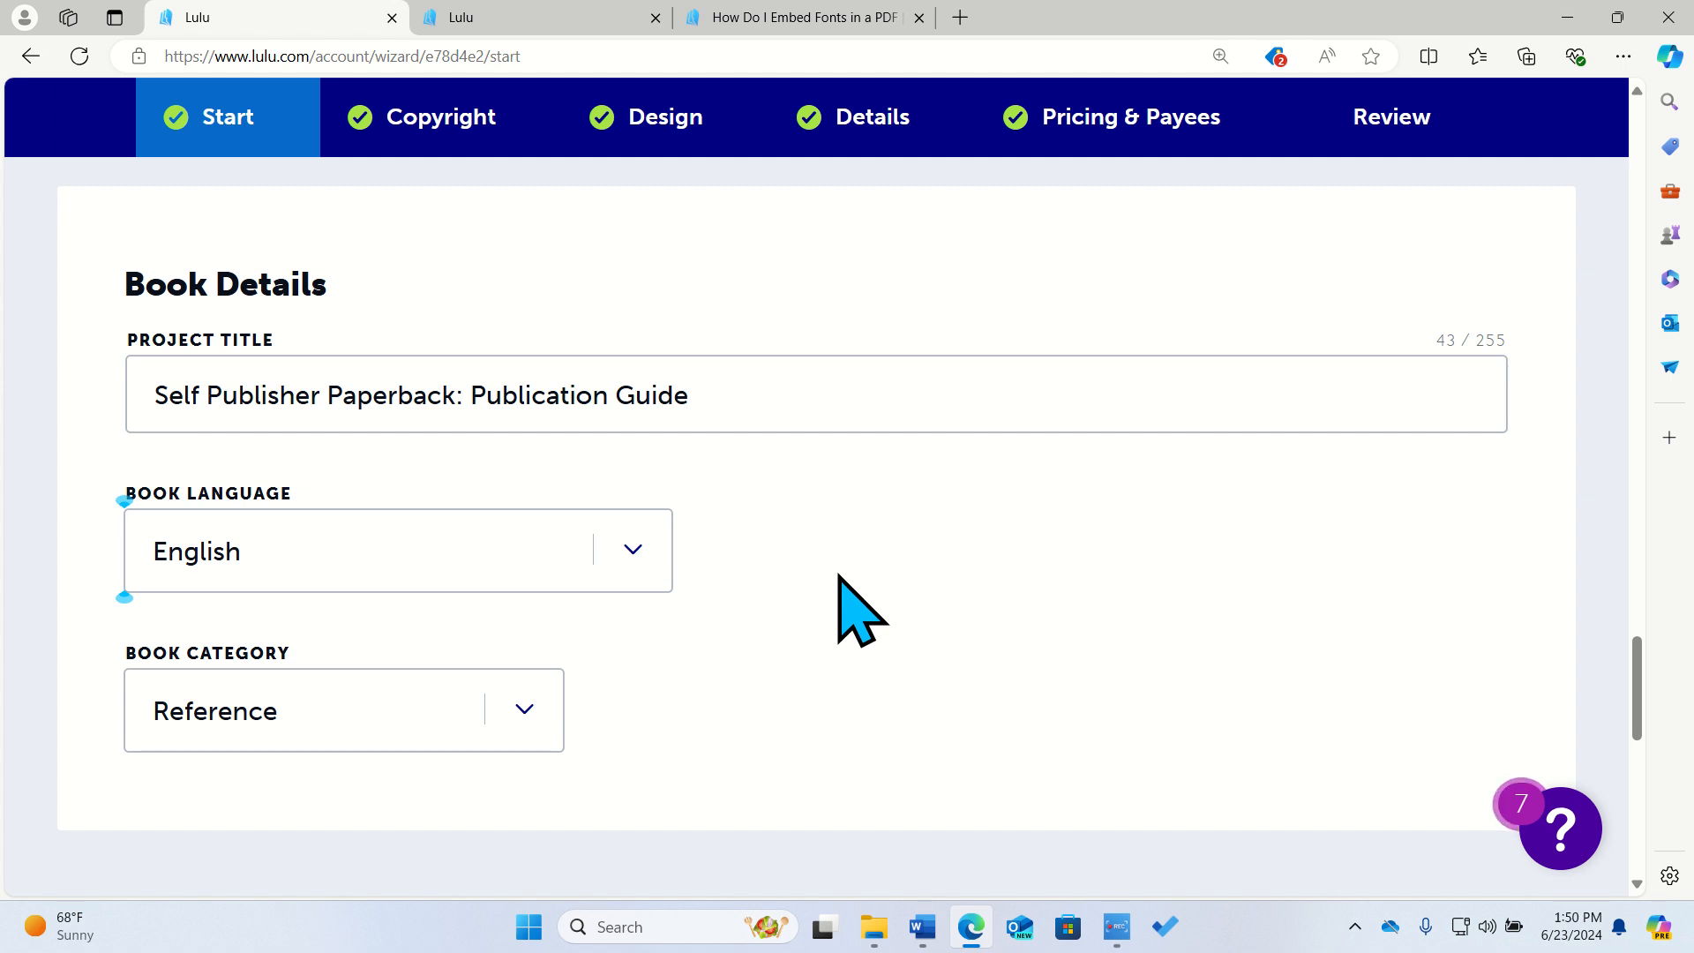
scroll(838, 609, down, 2)
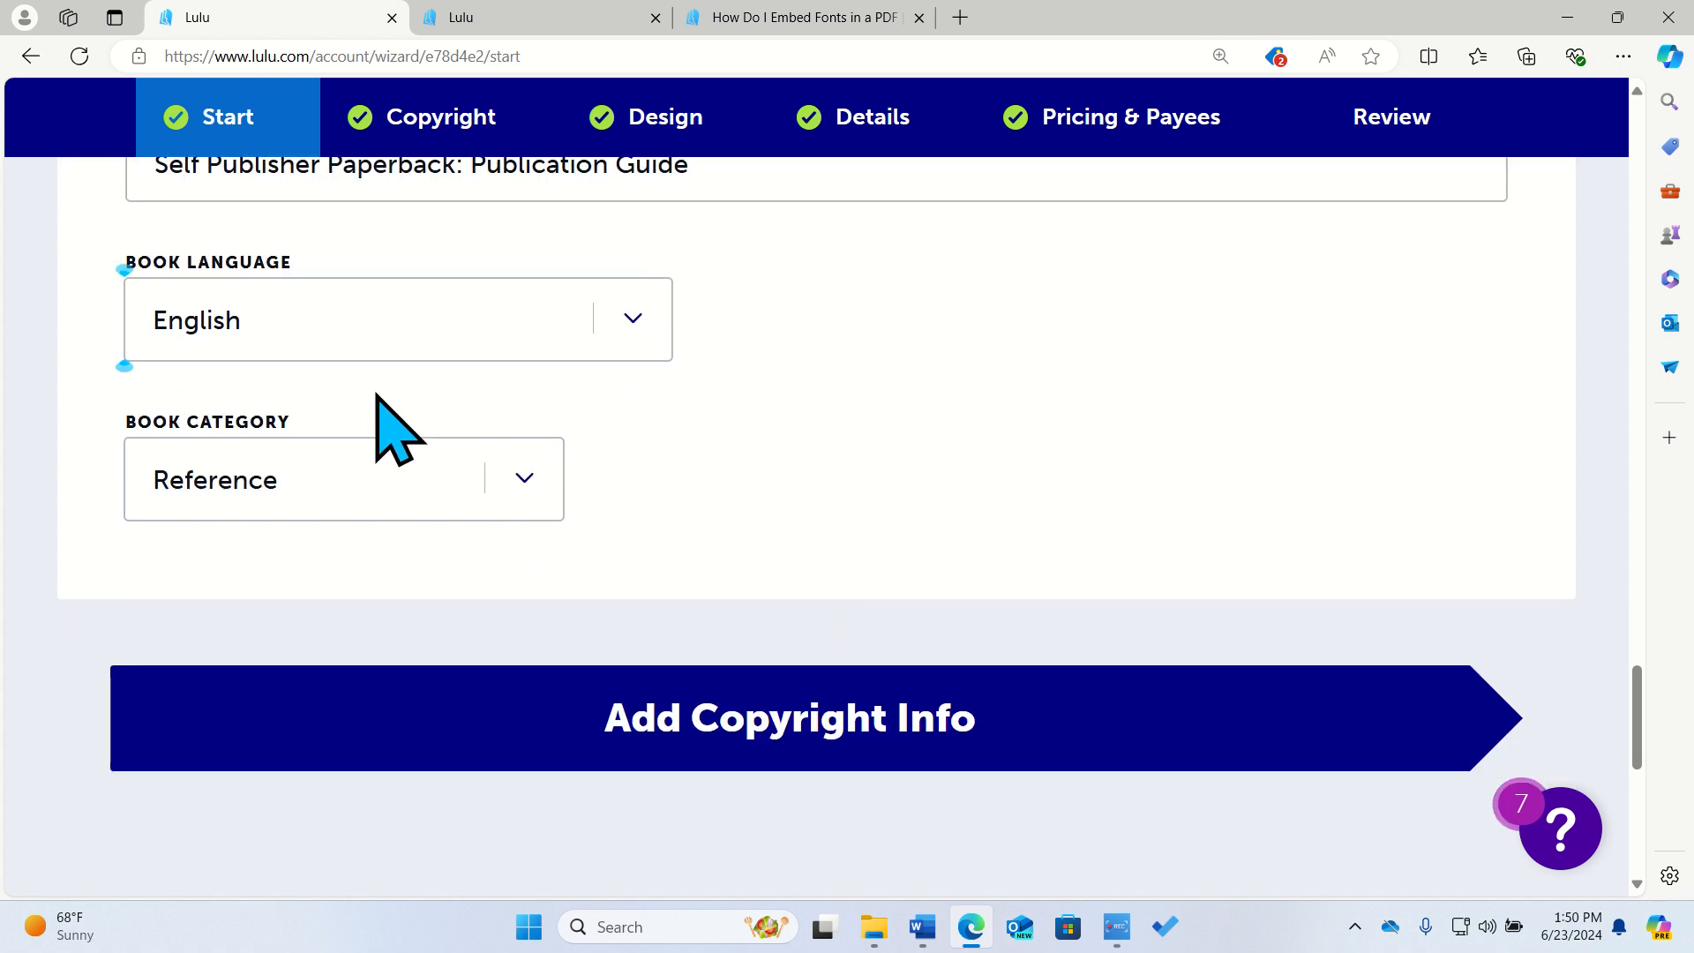
click(641, 319)
click(642, 319)
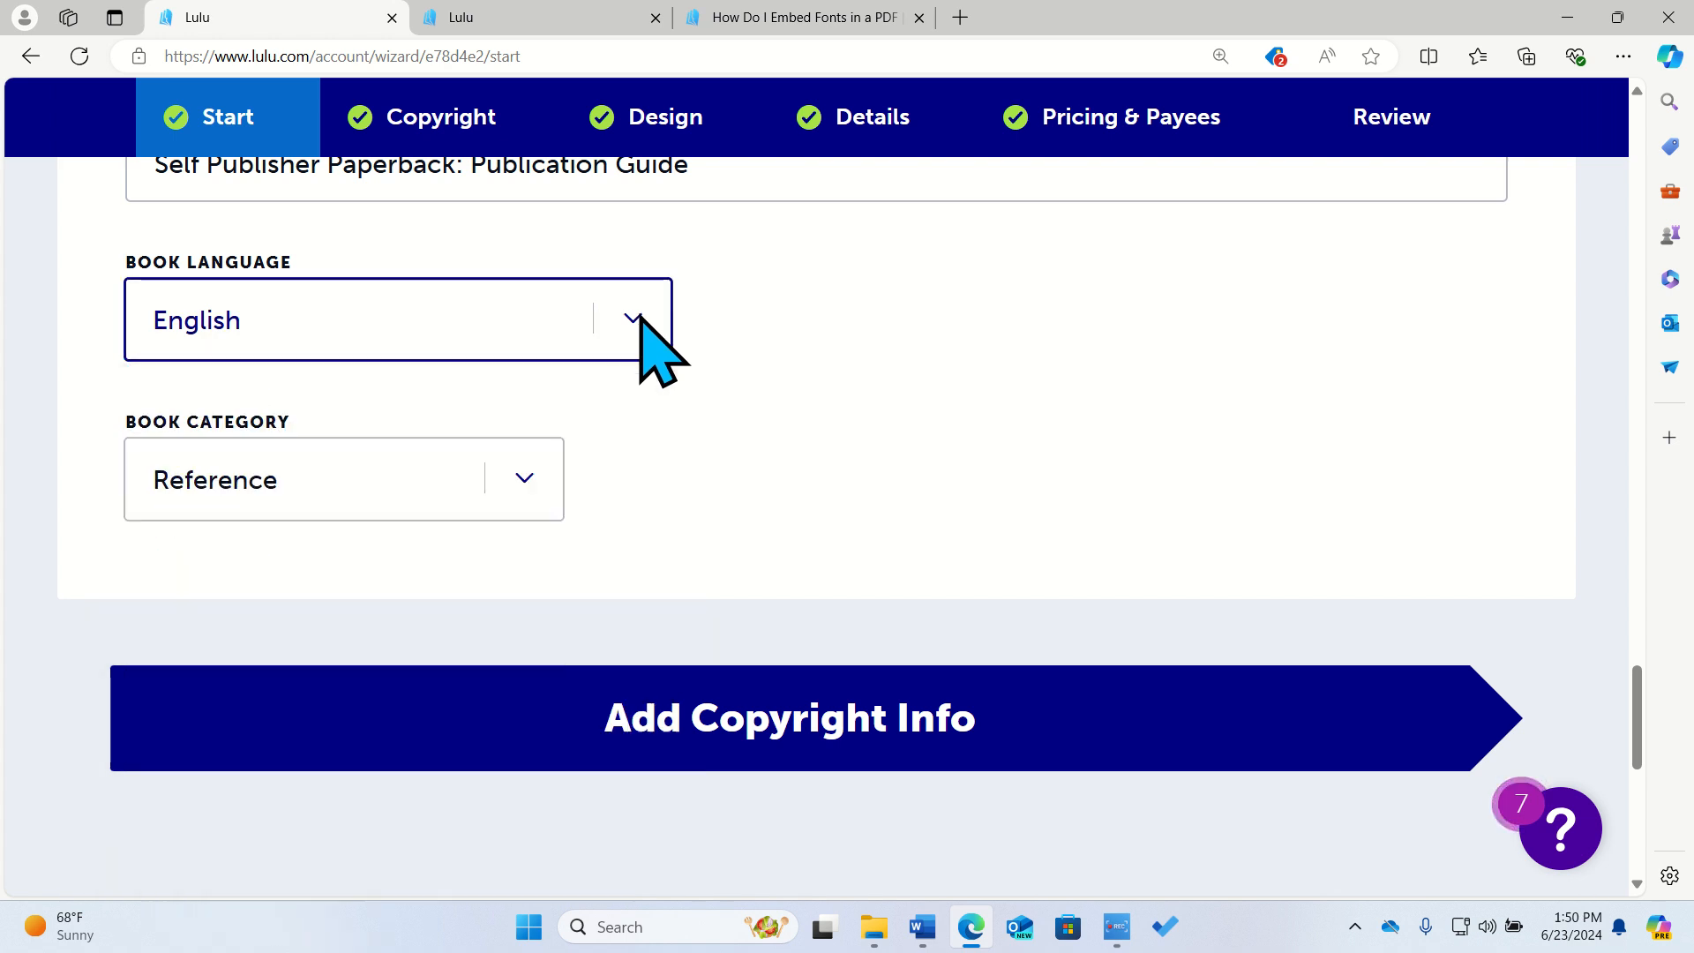
click(654, 448)
scroll(653, 448, down, 1)
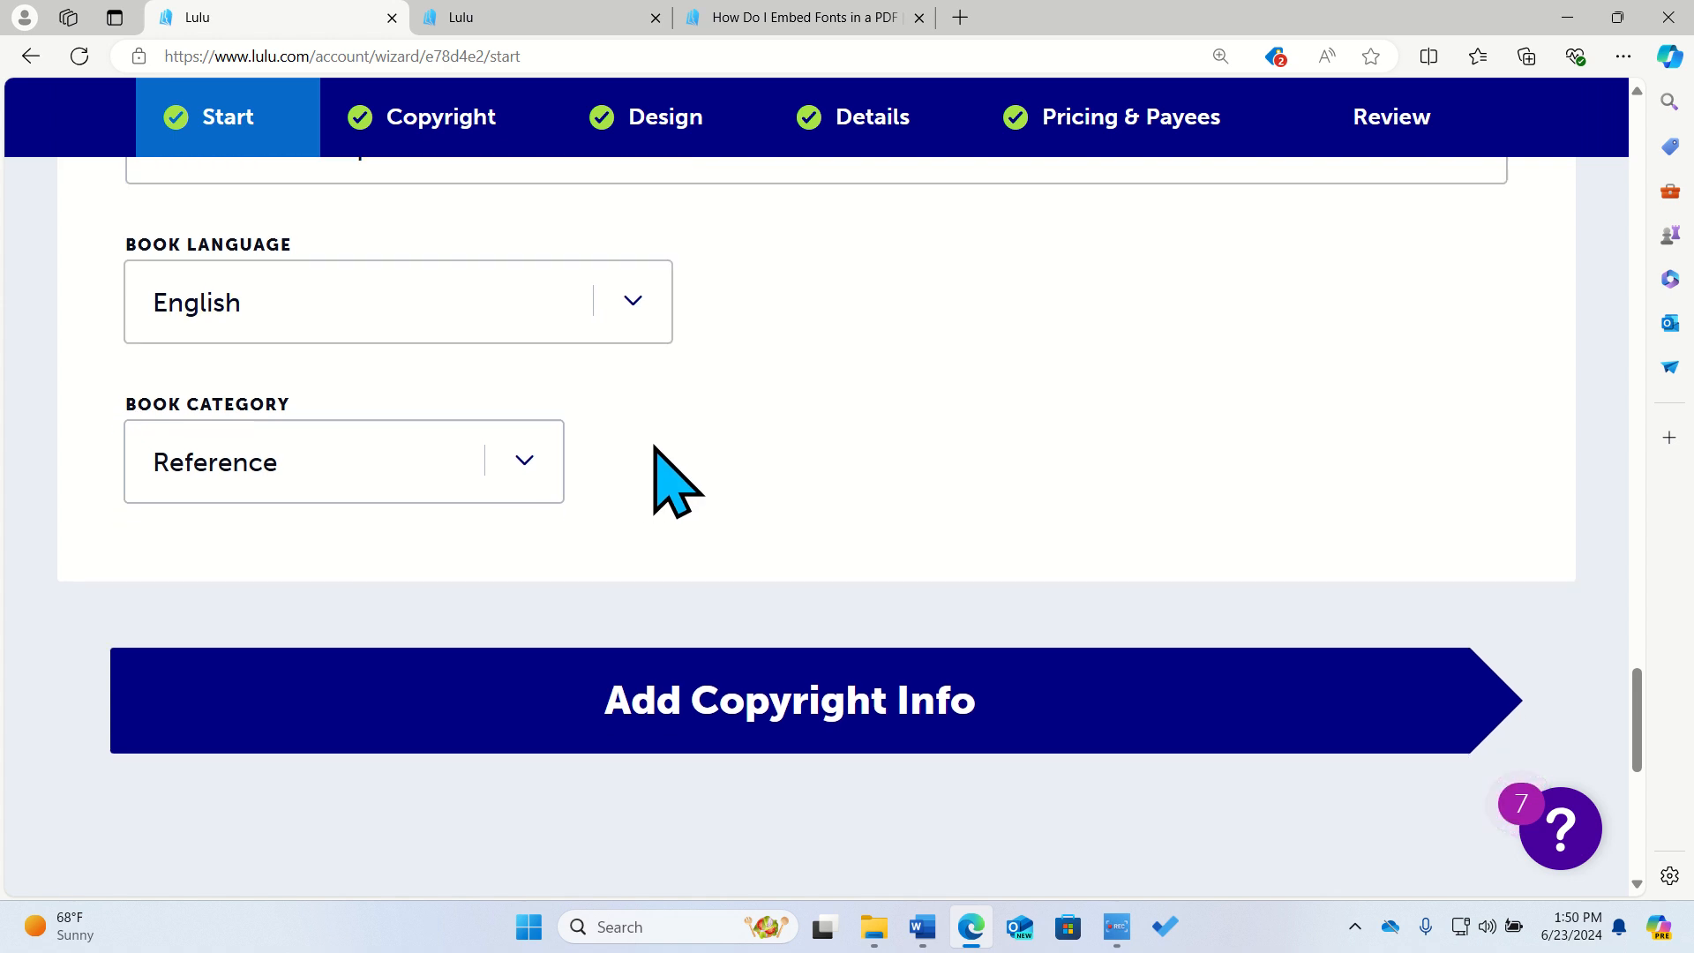
Examine the available Book Category choices without picking a different category.
click(536, 467)
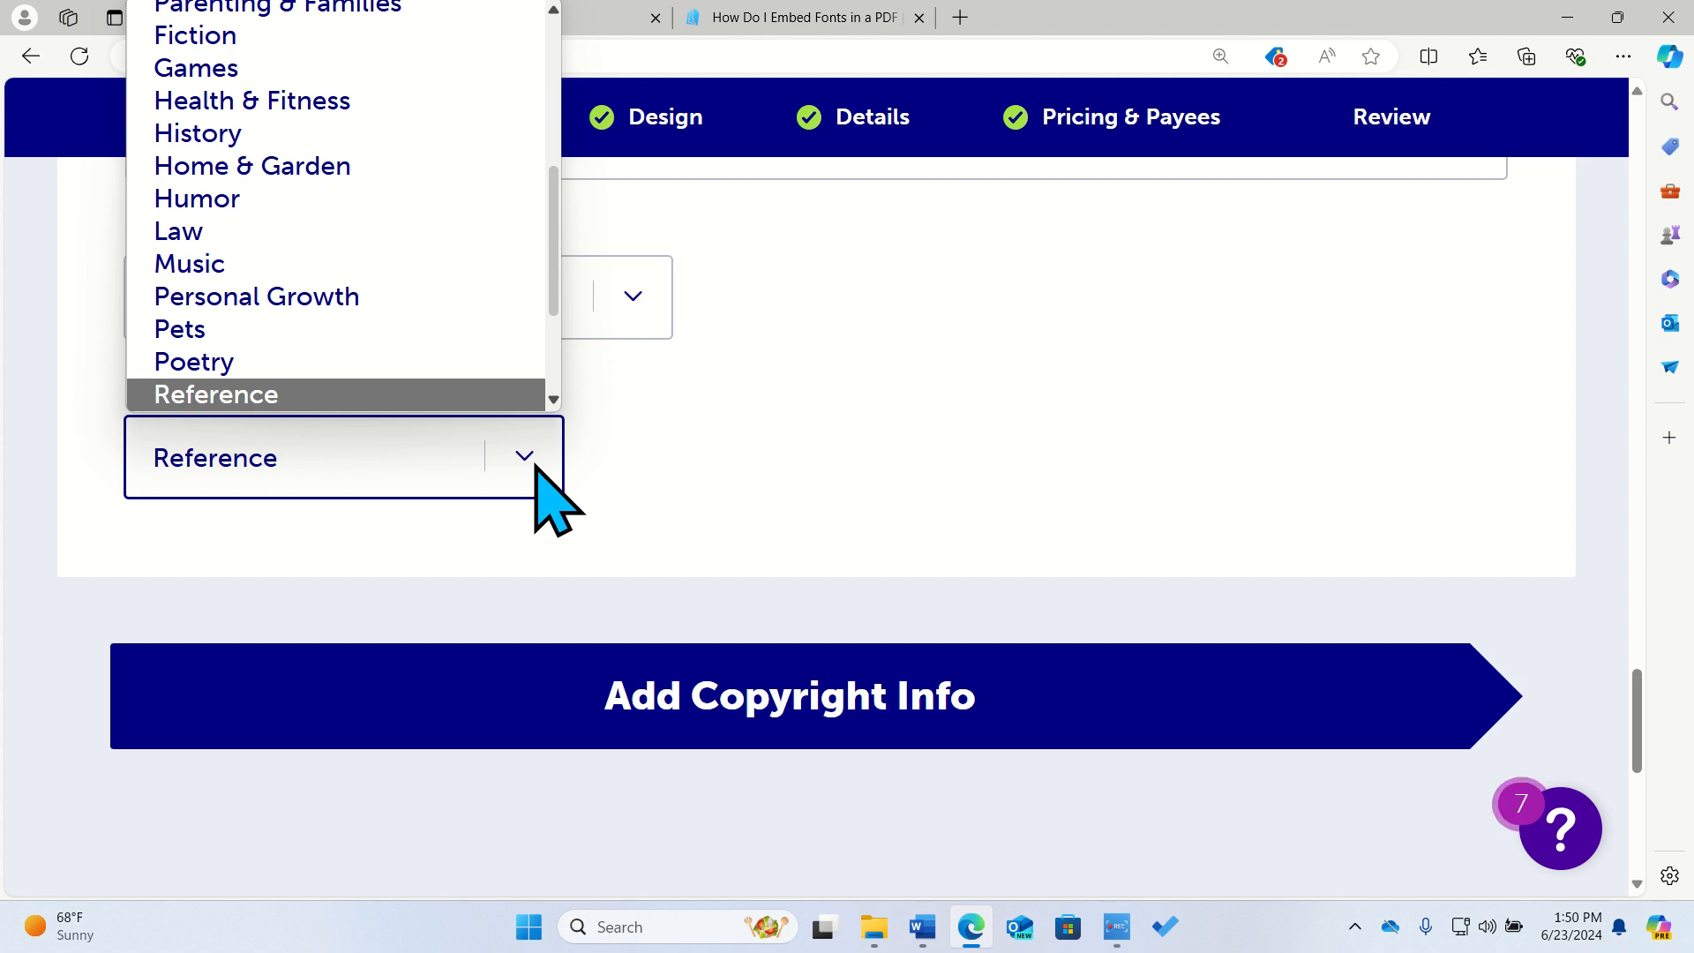
click(536, 467)
click(733, 501)
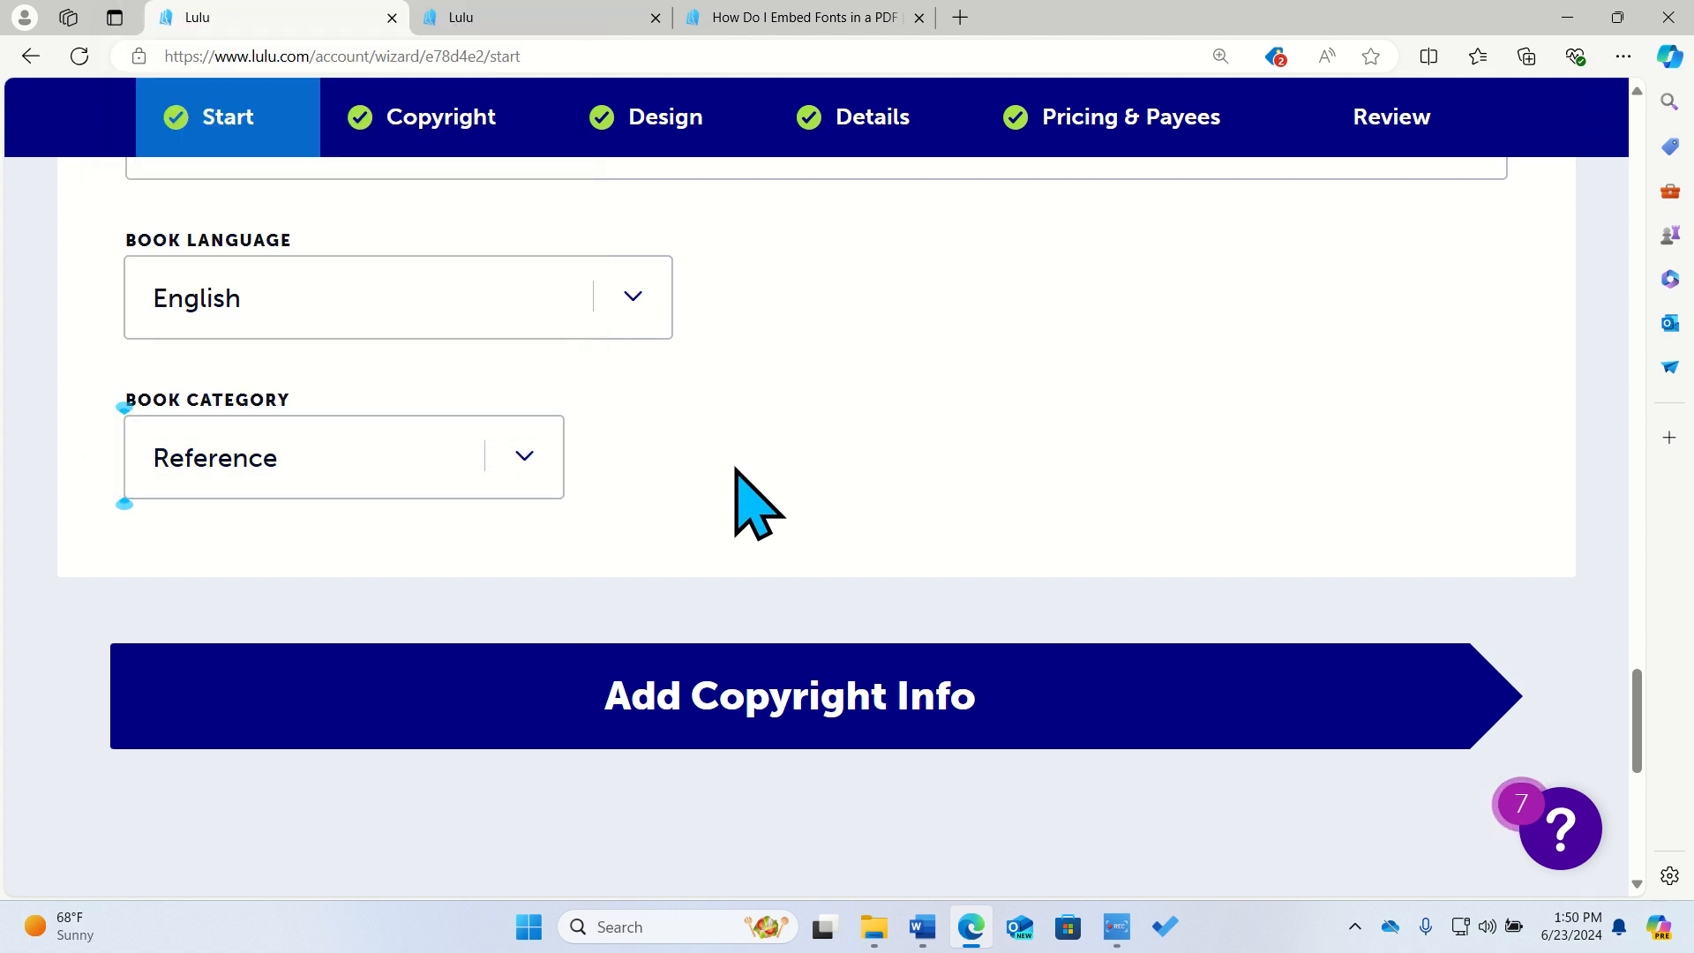
click(519, 459)
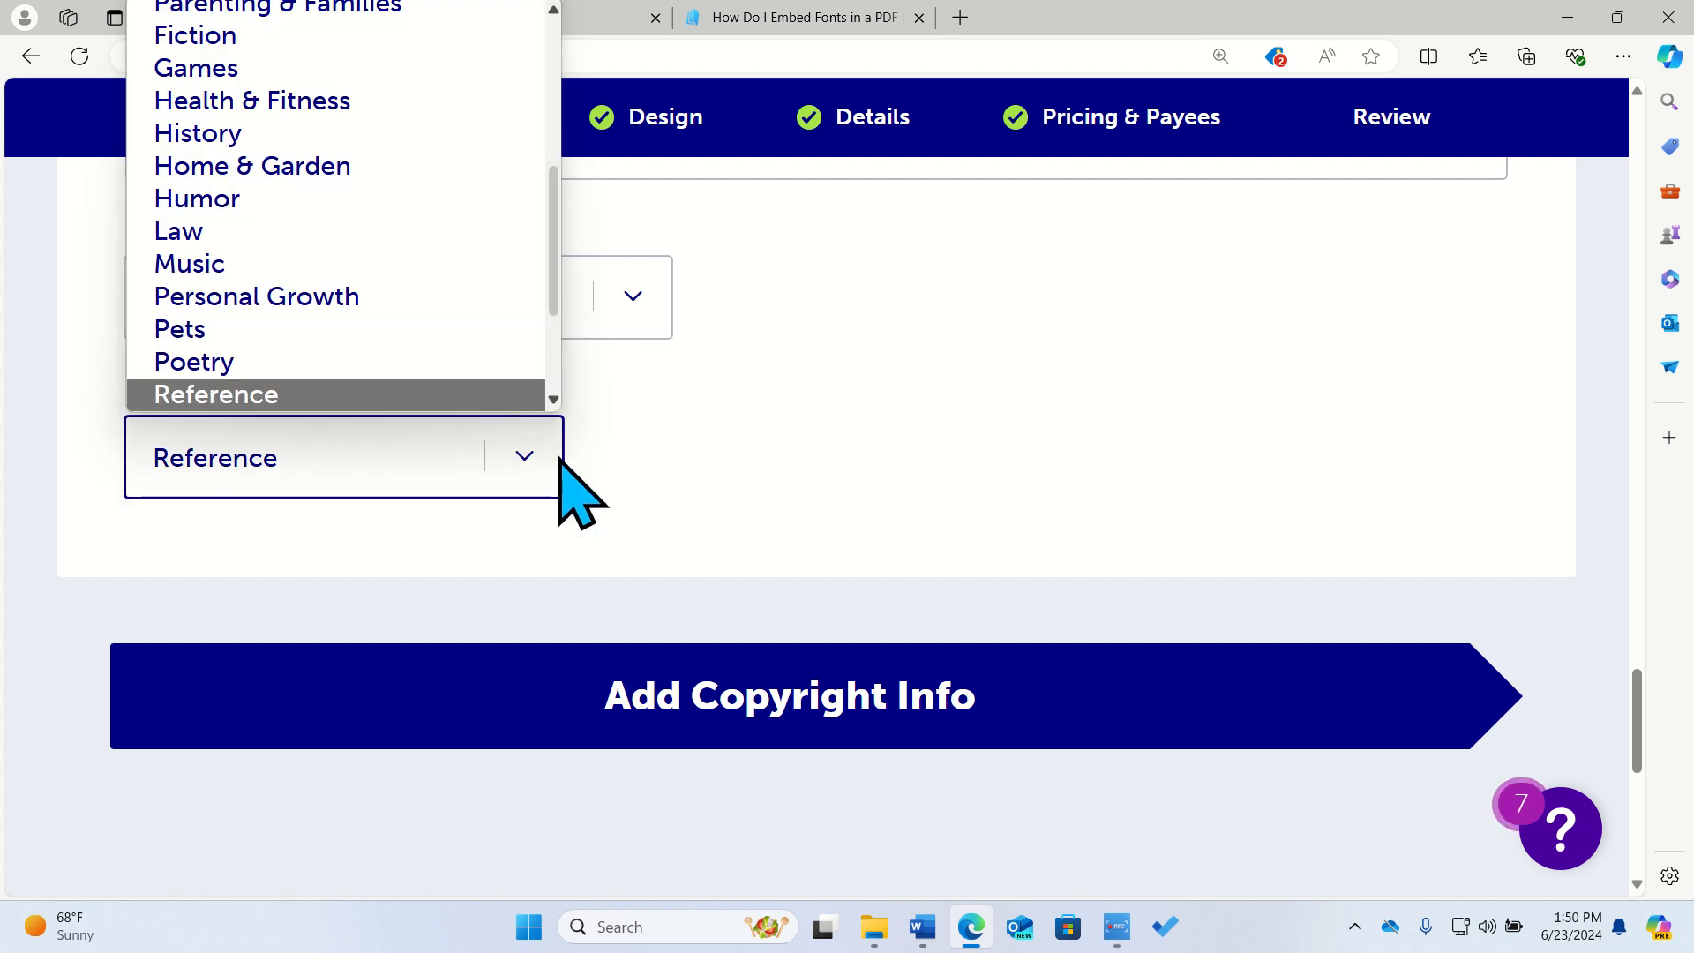
click(649, 455)
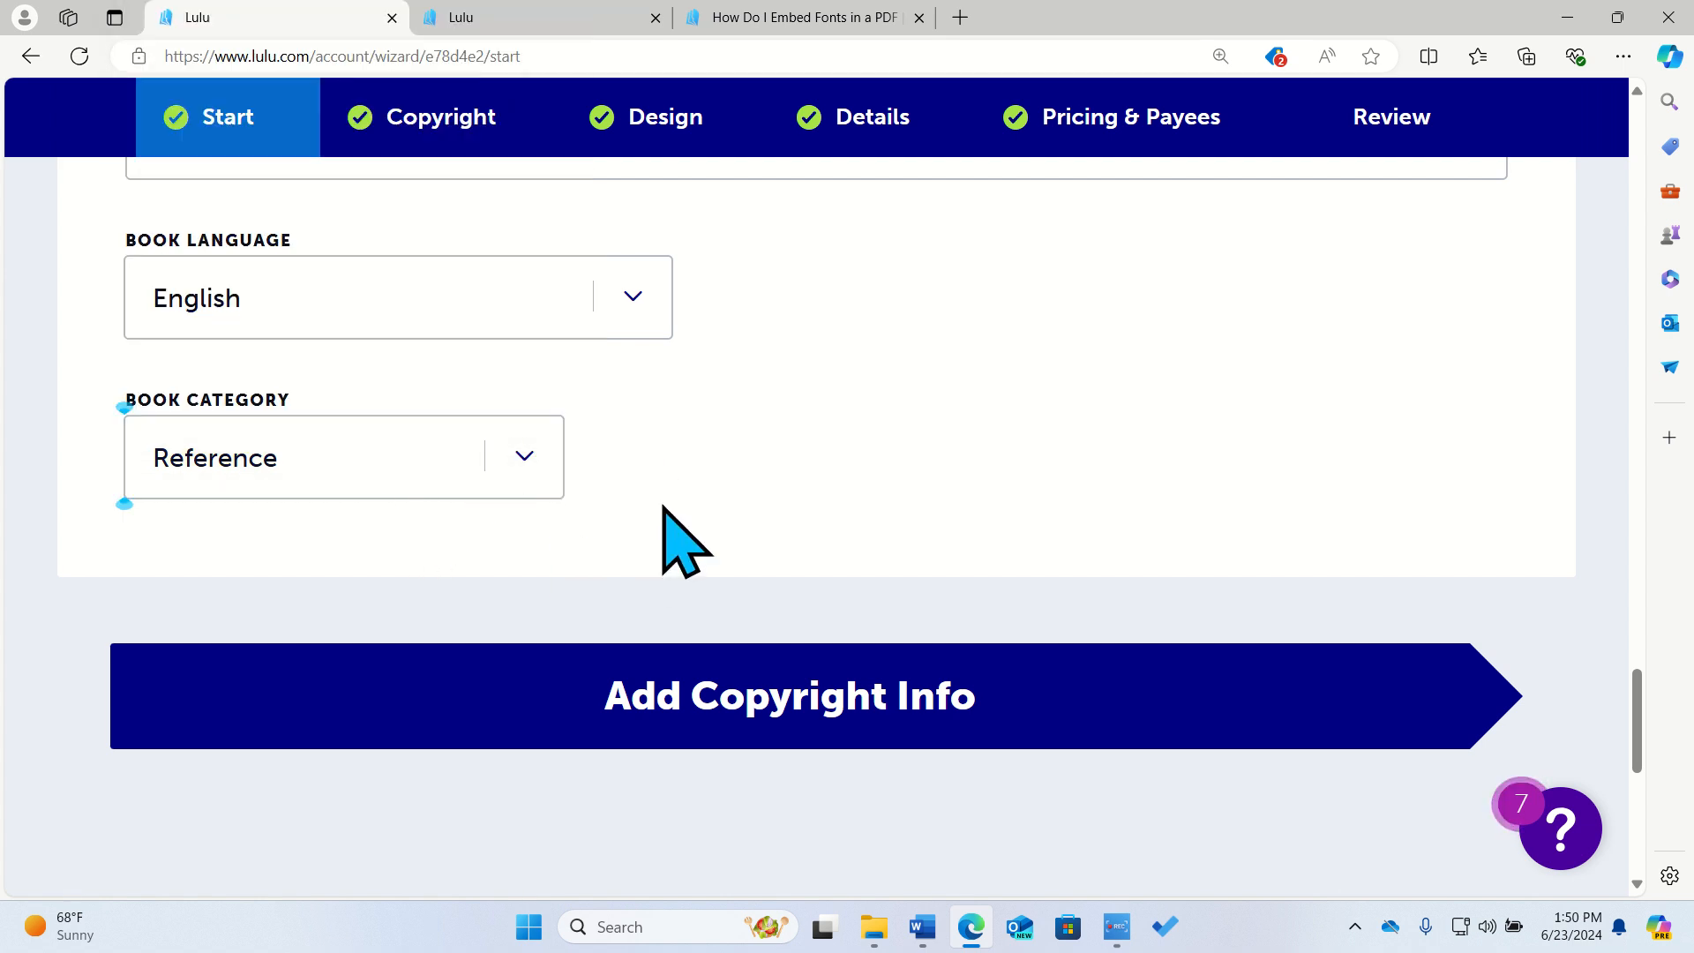
Continue from the Start page to the Copyright and Contributor Information page and go to its beginning.
scroll(675, 529, down, 1)
click(734, 638)
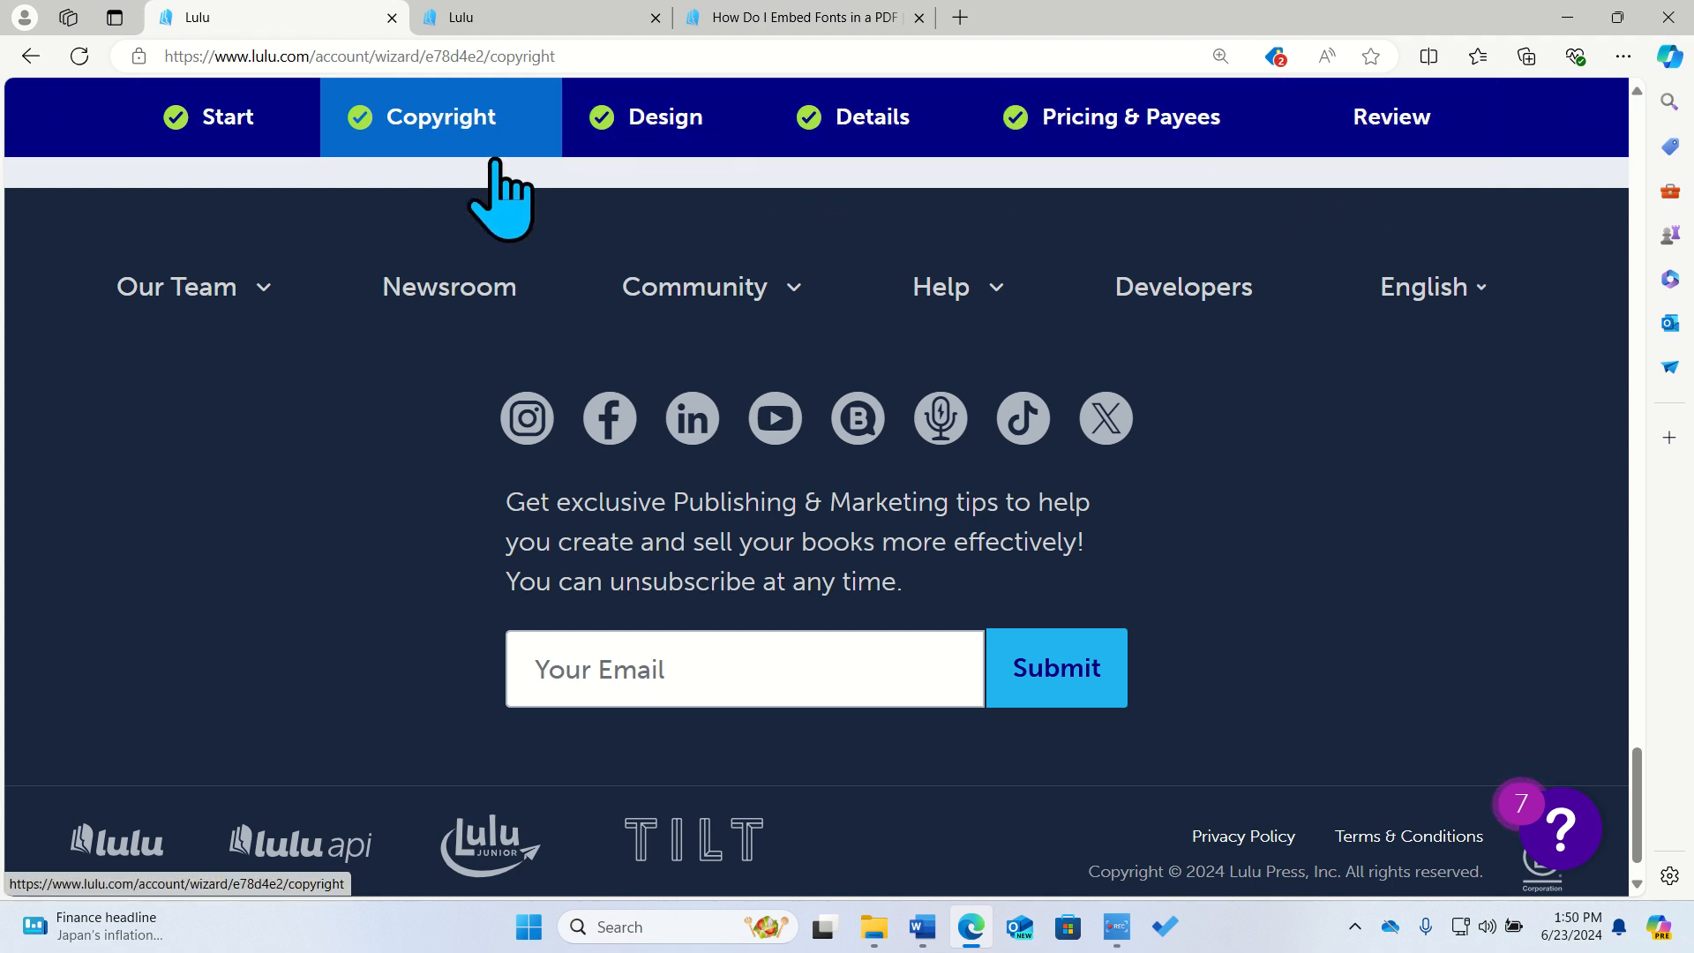
scroll(496, 275, up, 20)
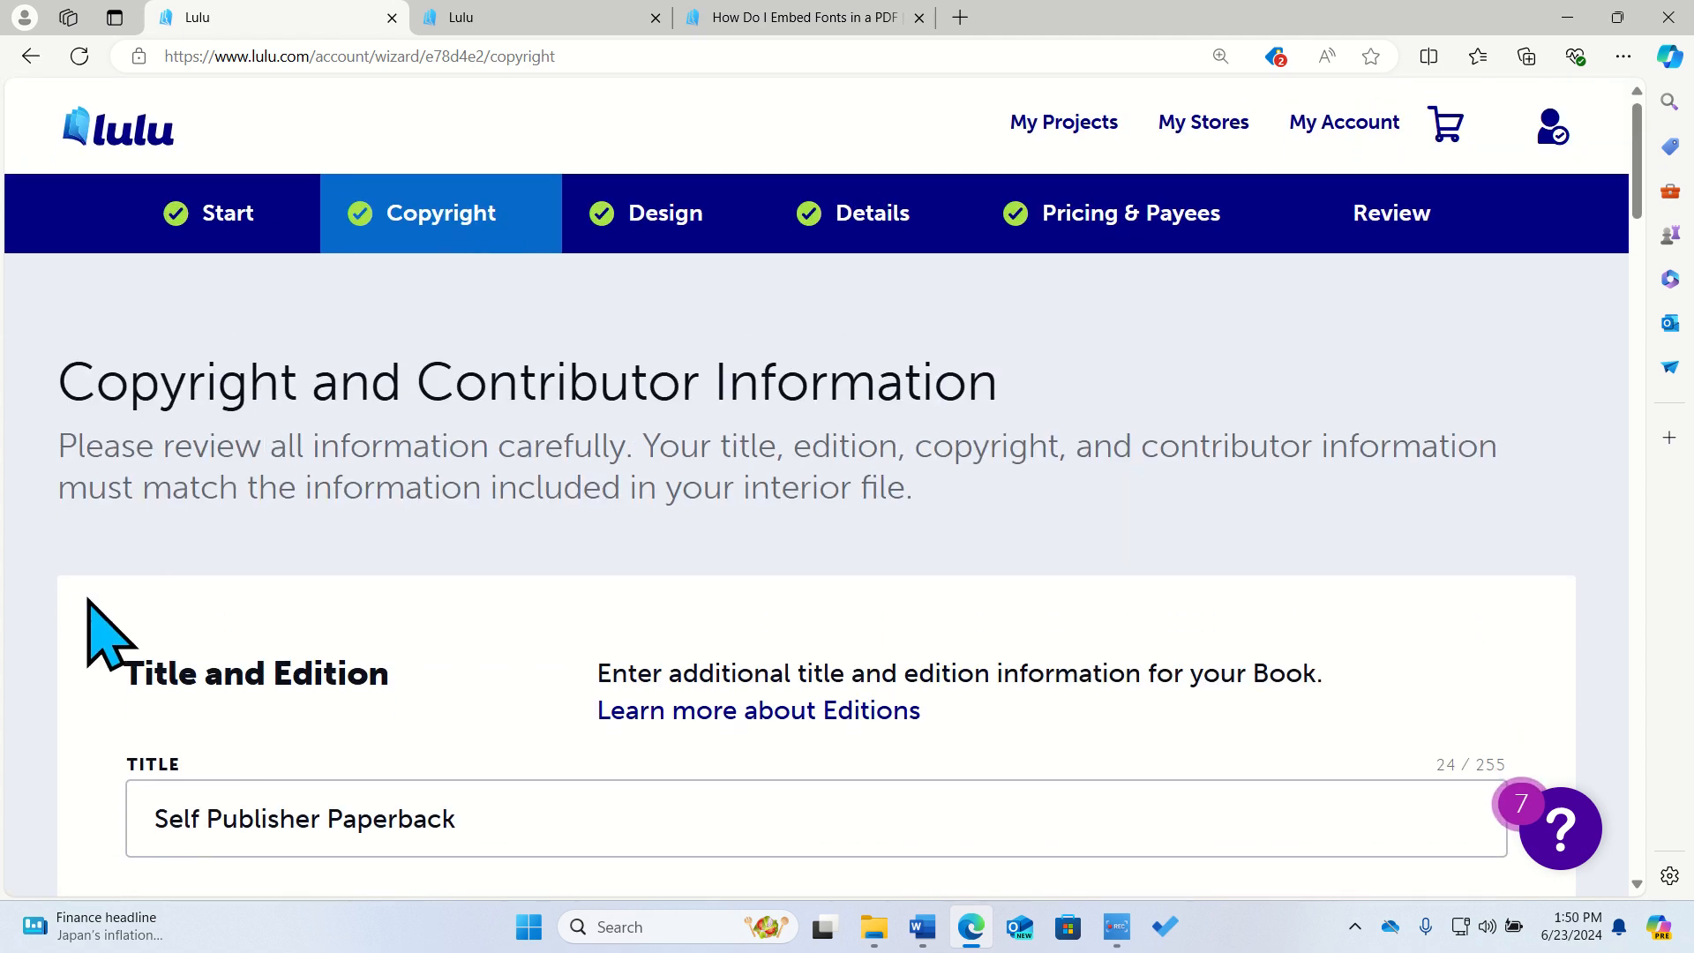
Review the title, subtitle and edition fields under Title and Edition, including the available edition types.
scroll(77, 757, down, 2)
scroll(88, 792, down, 1)
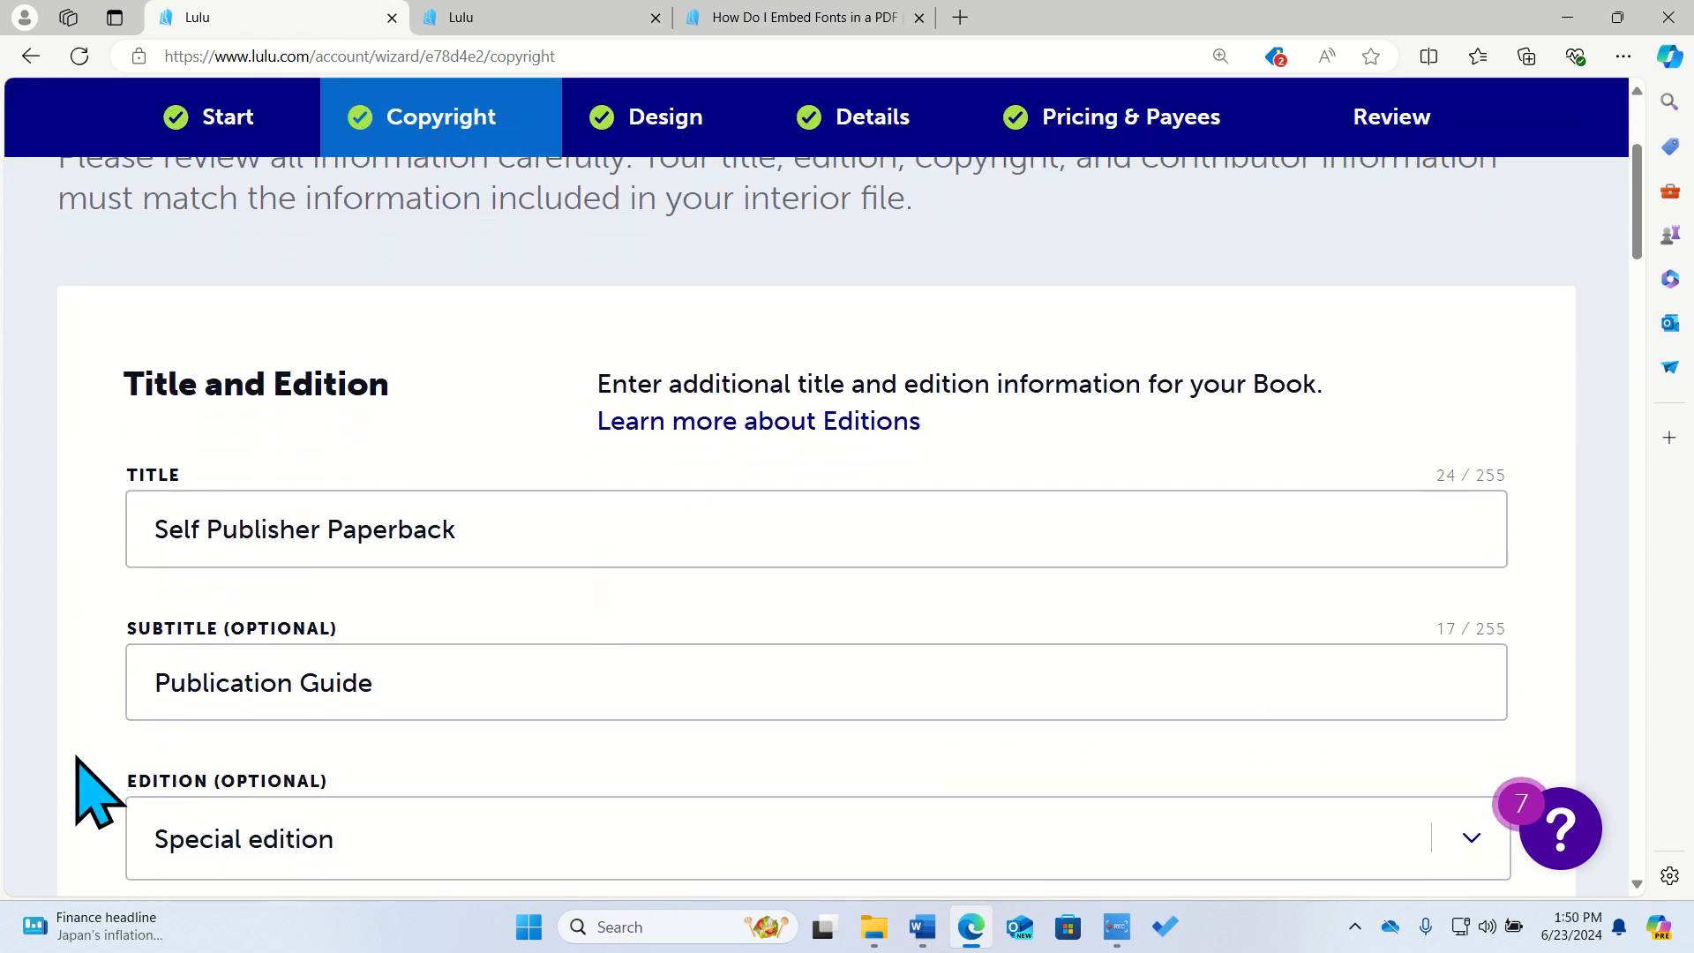
scroll(5, 697, down, 2)
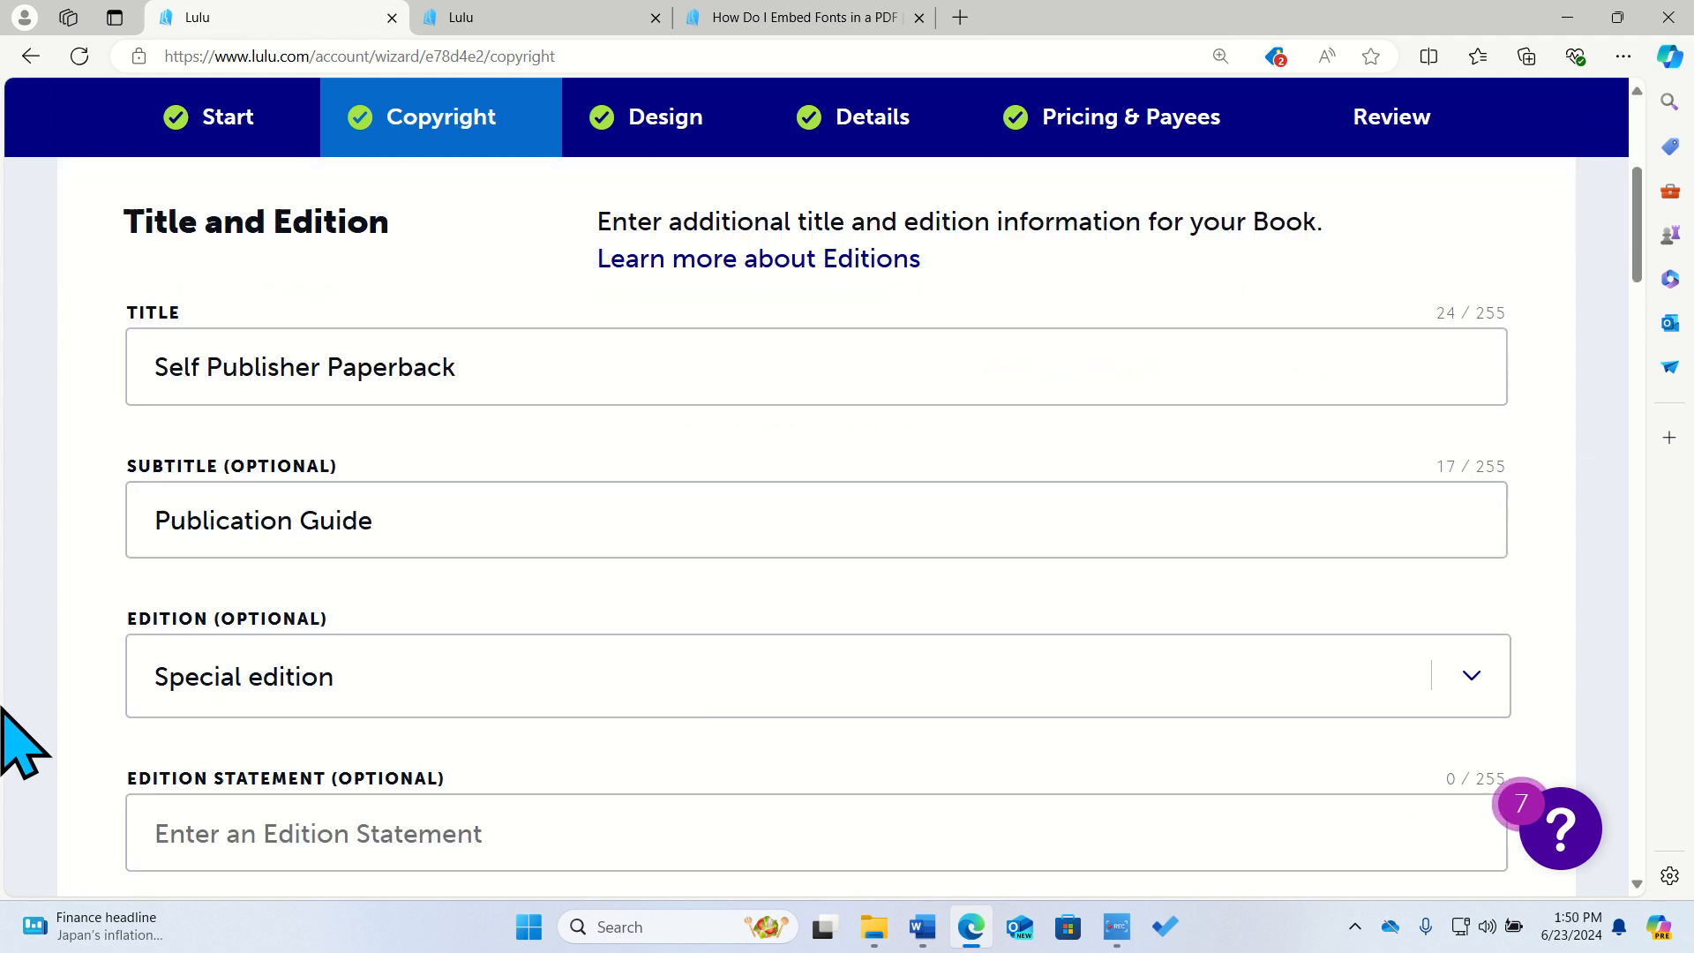
scroll(69, 684, down, 1)
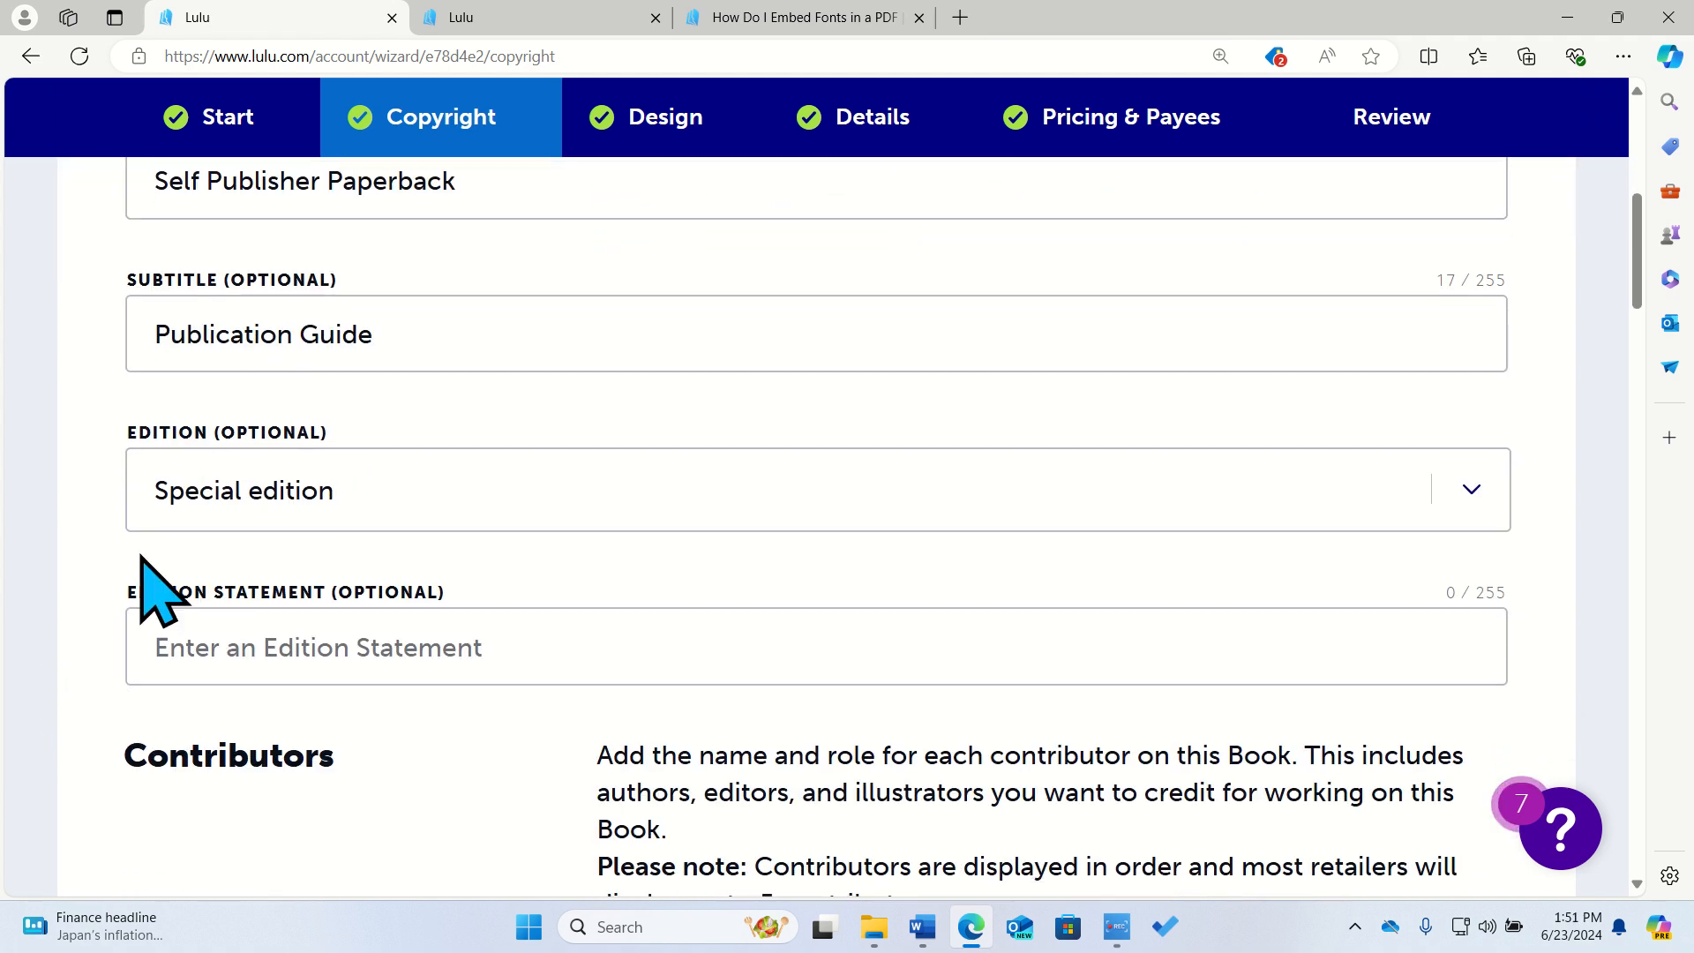
click(311, 513)
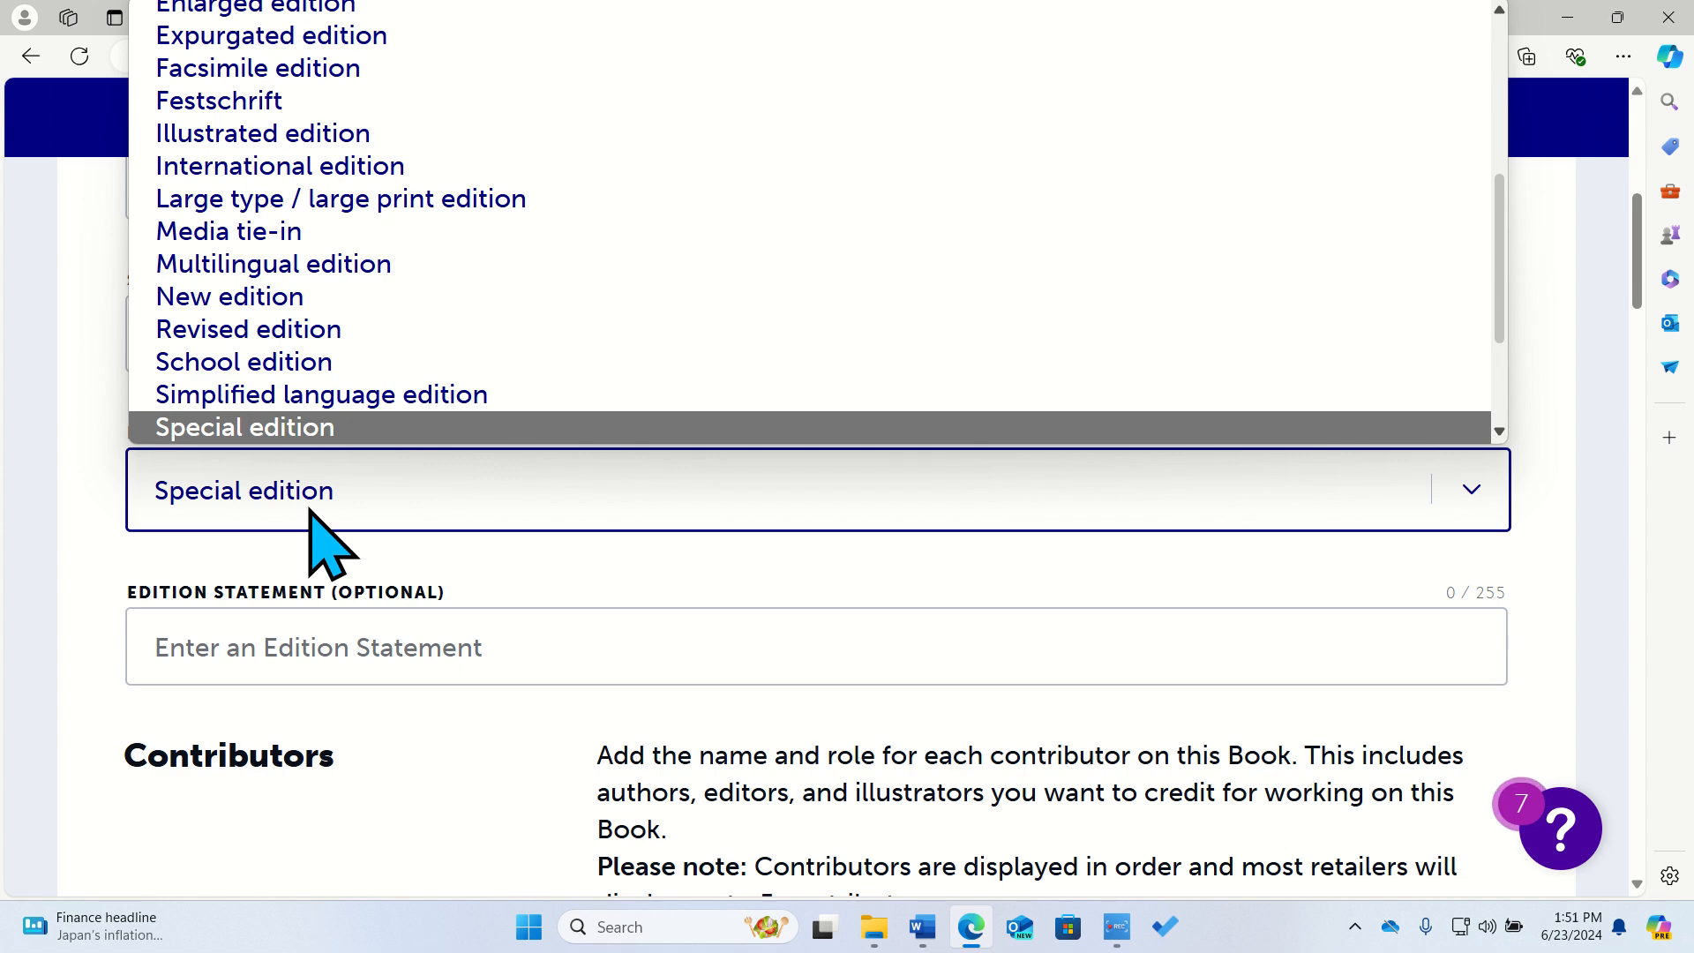
click(311, 511)
click(87, 658)
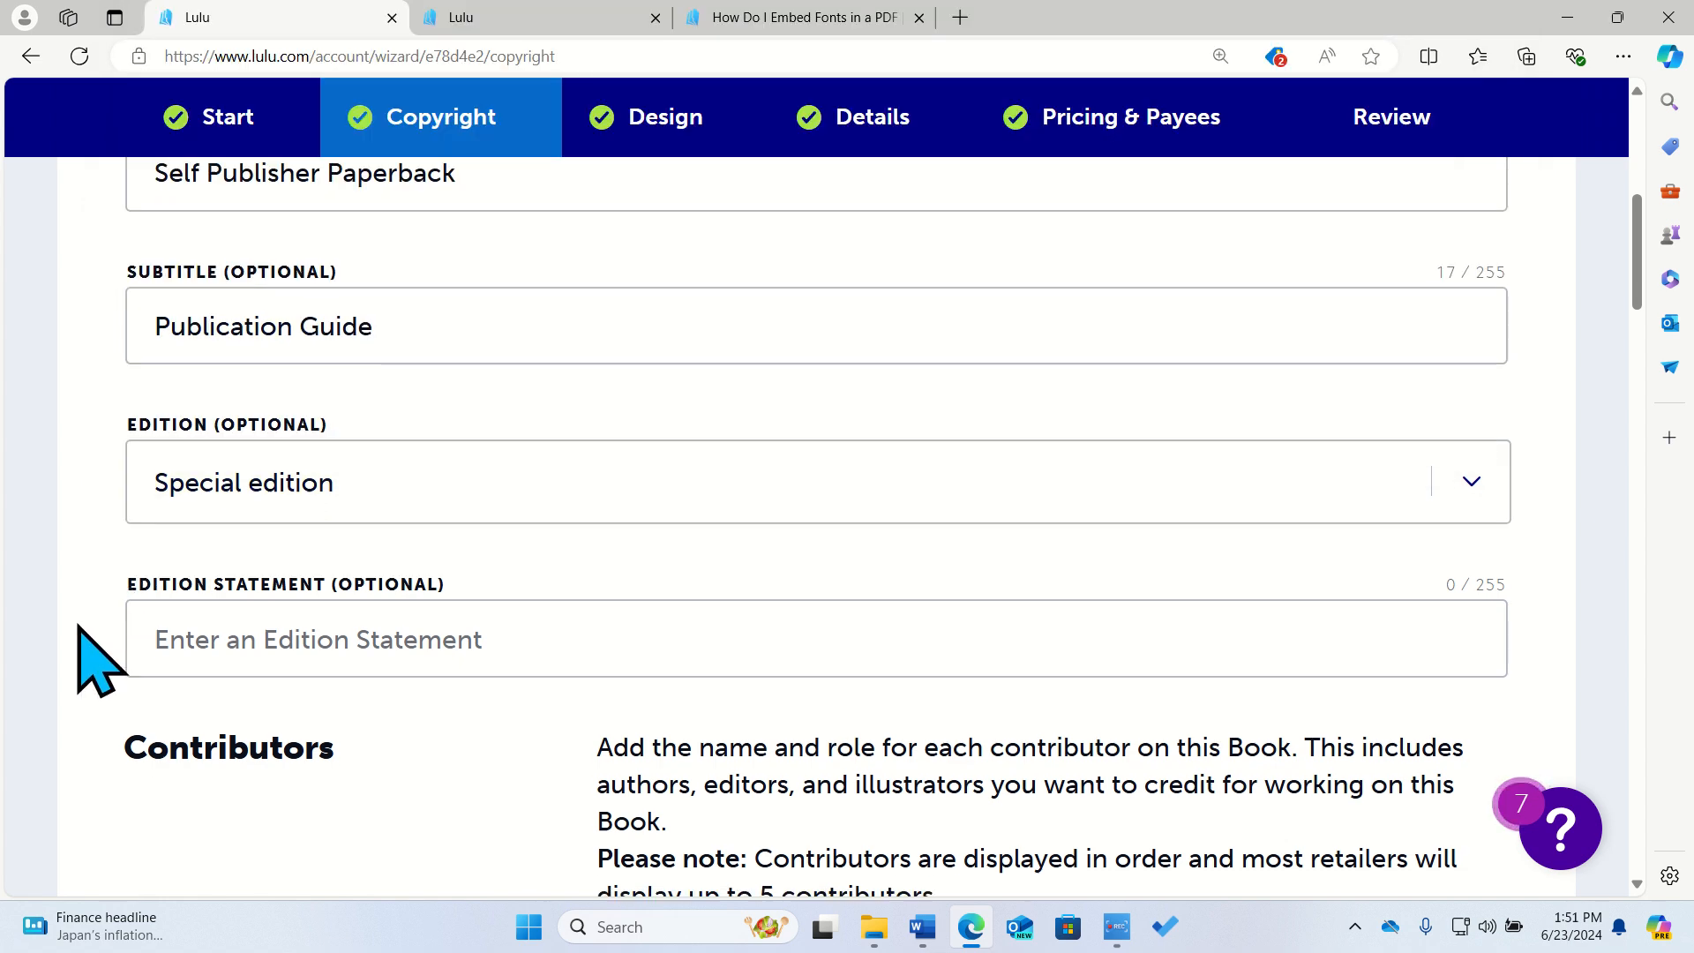
Examine the contributor's role and name fields and the copyright license options, including All Rights Reserved and Creative Commons.
scroll(80, 628, down, 6)
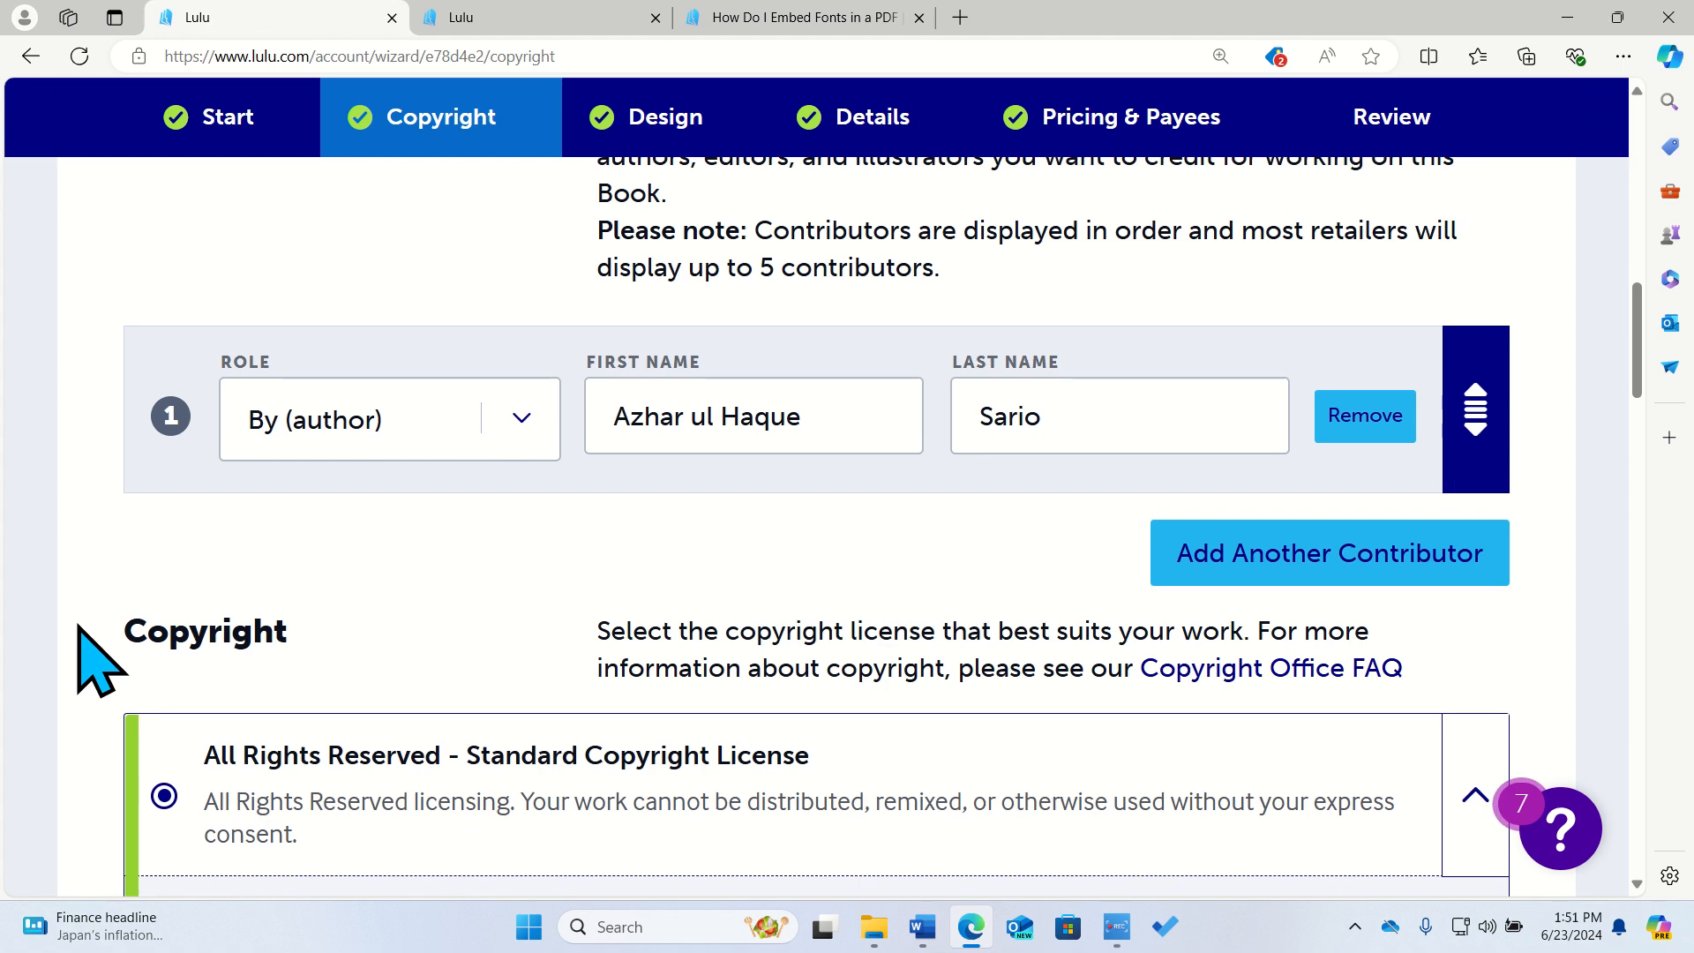
scroll(79, 628, down, 1)
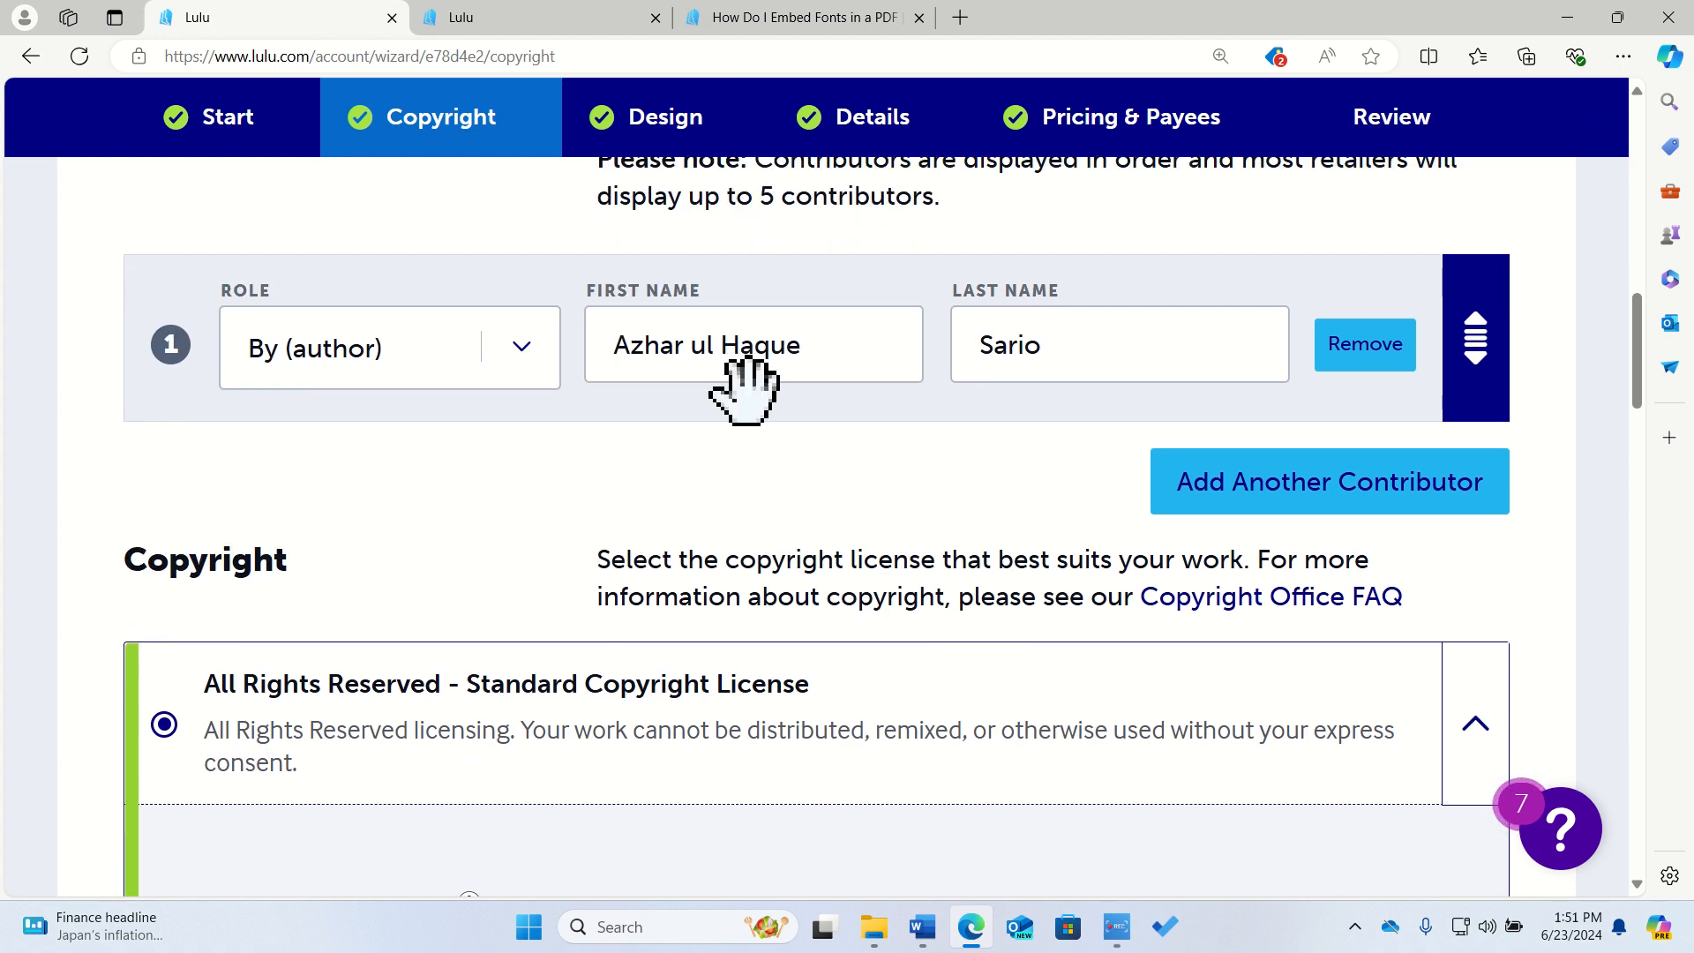
scroll(49, 680, down, 1)
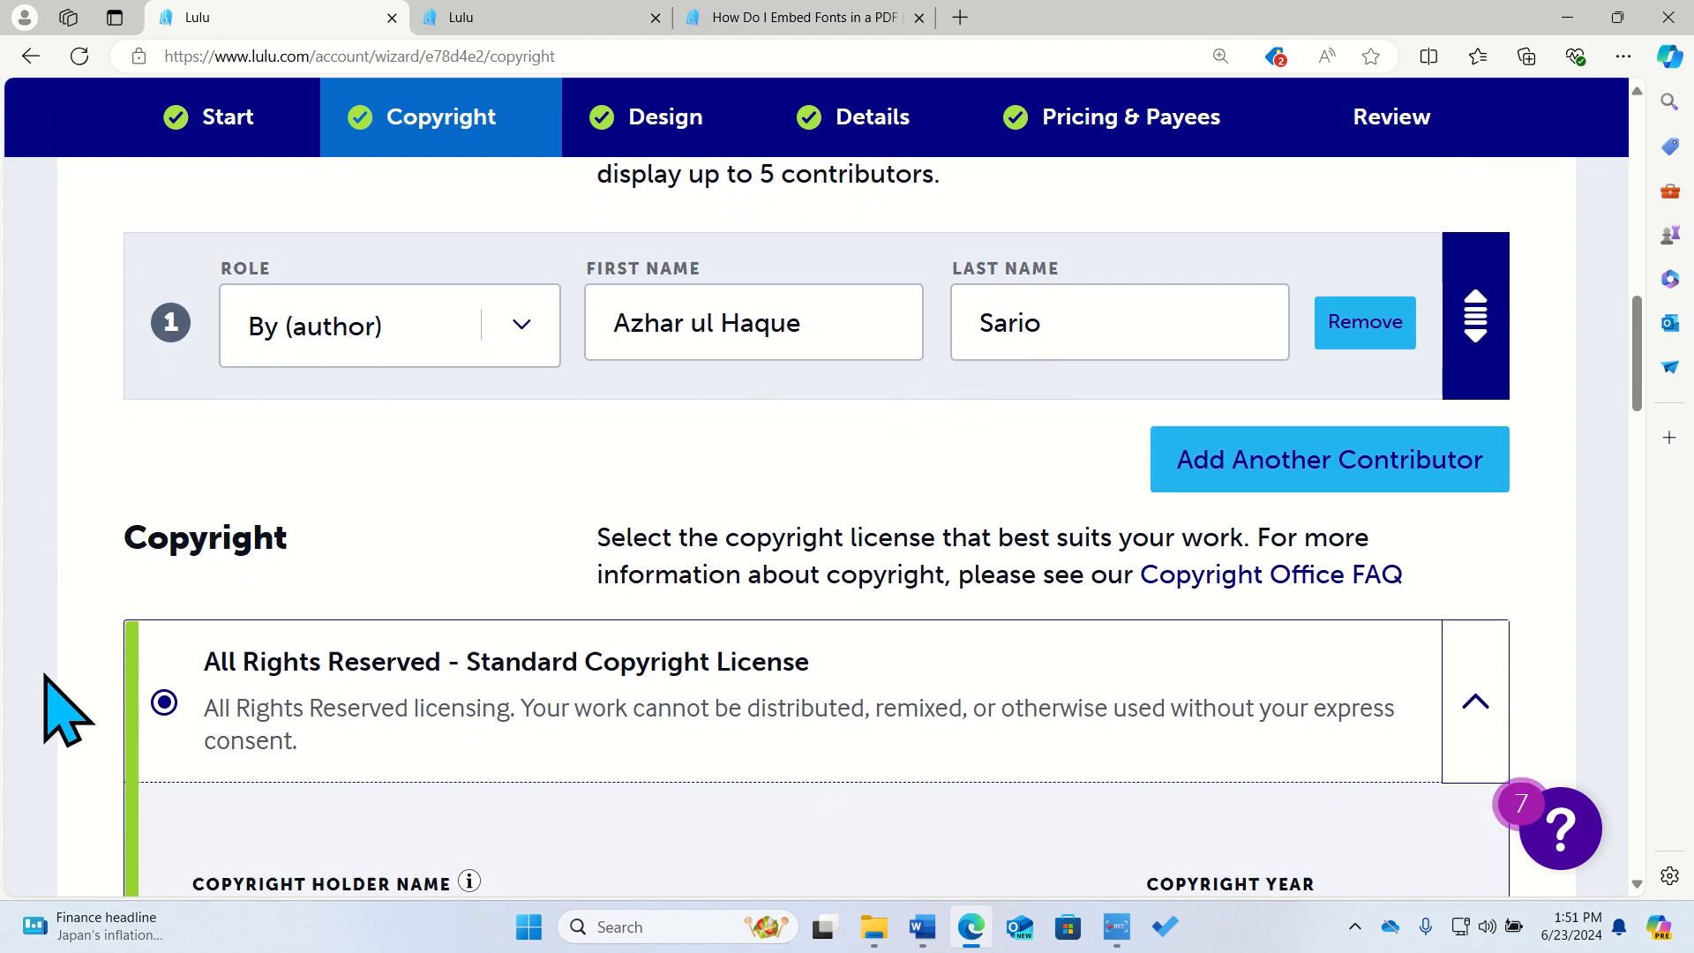
scroll(53, 706, down, 3)
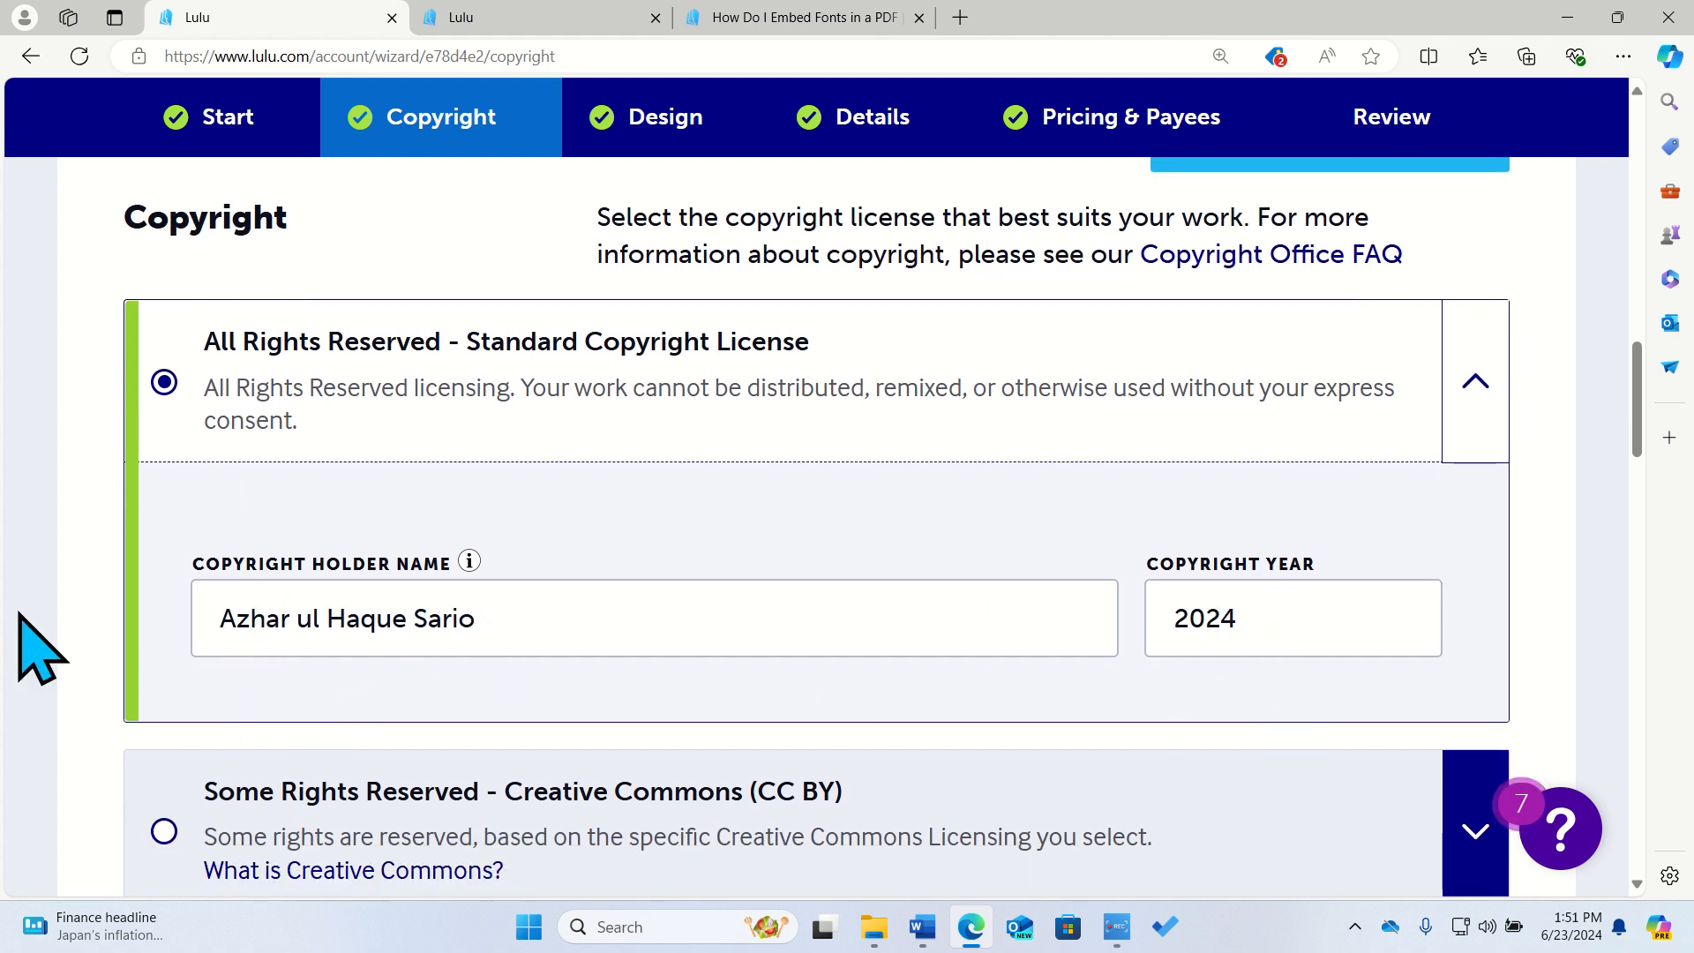
scroll(49, 699, down, 2)
scroll(51, 706, up, 3)
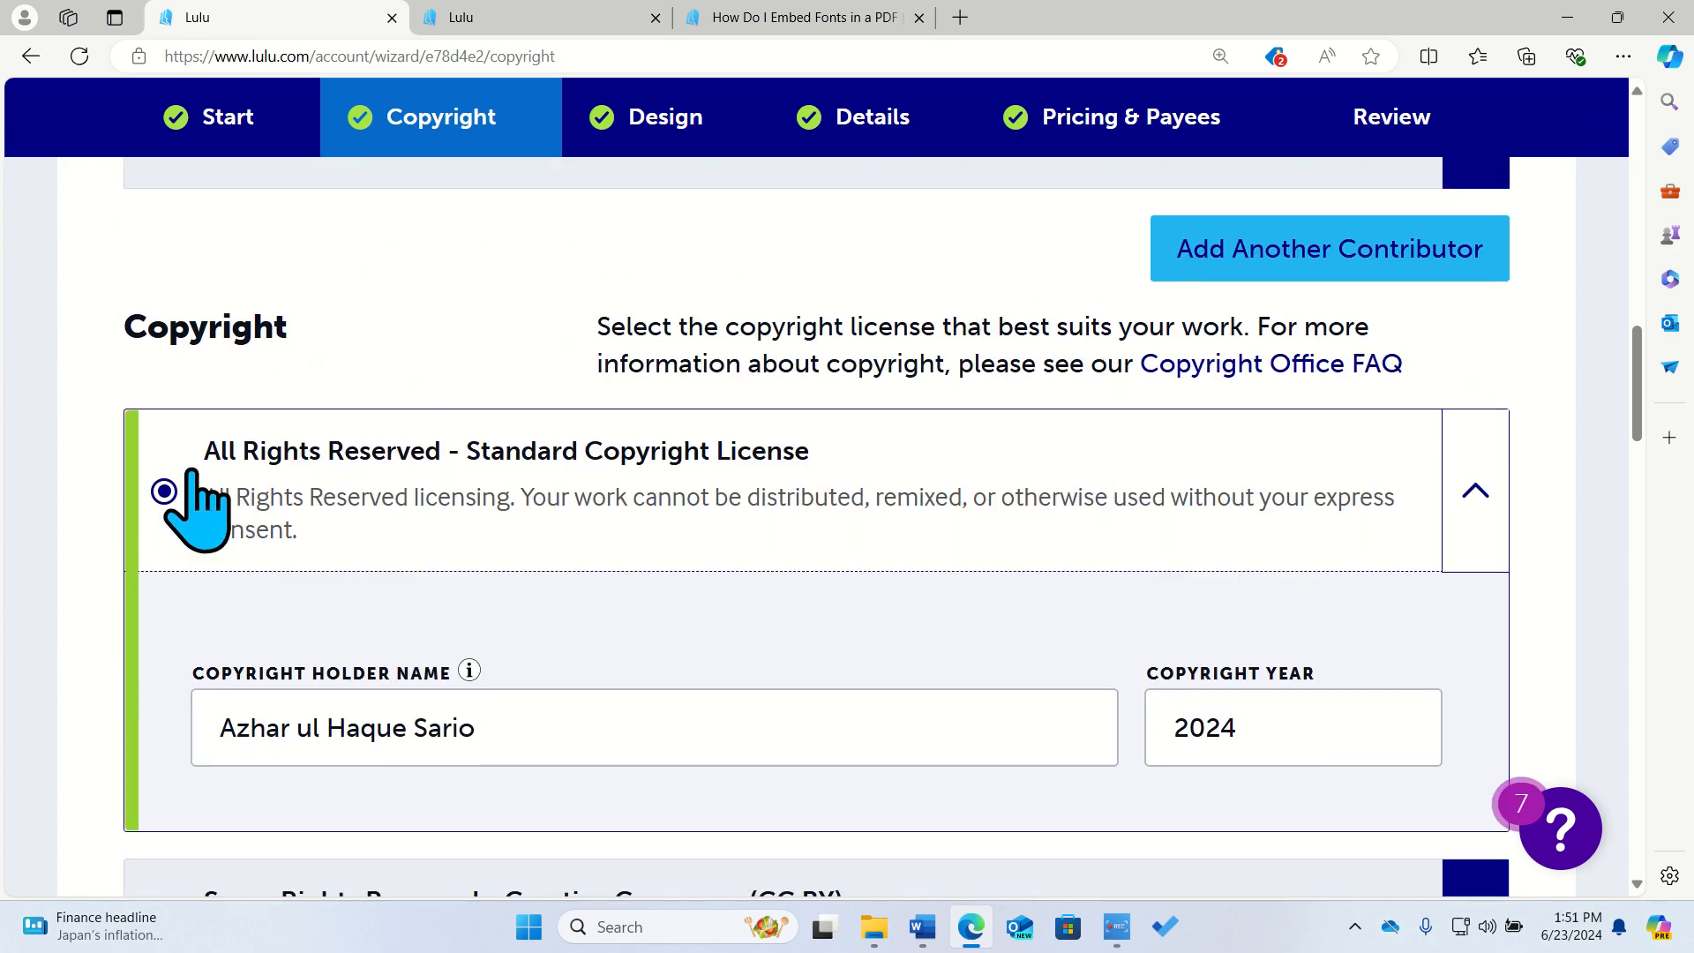
scroll(40, 794, down, 3)
Examine the two ISBN options, Use a free ISBN and I have my own ISBN.
scroll(49, 812, down, 6)
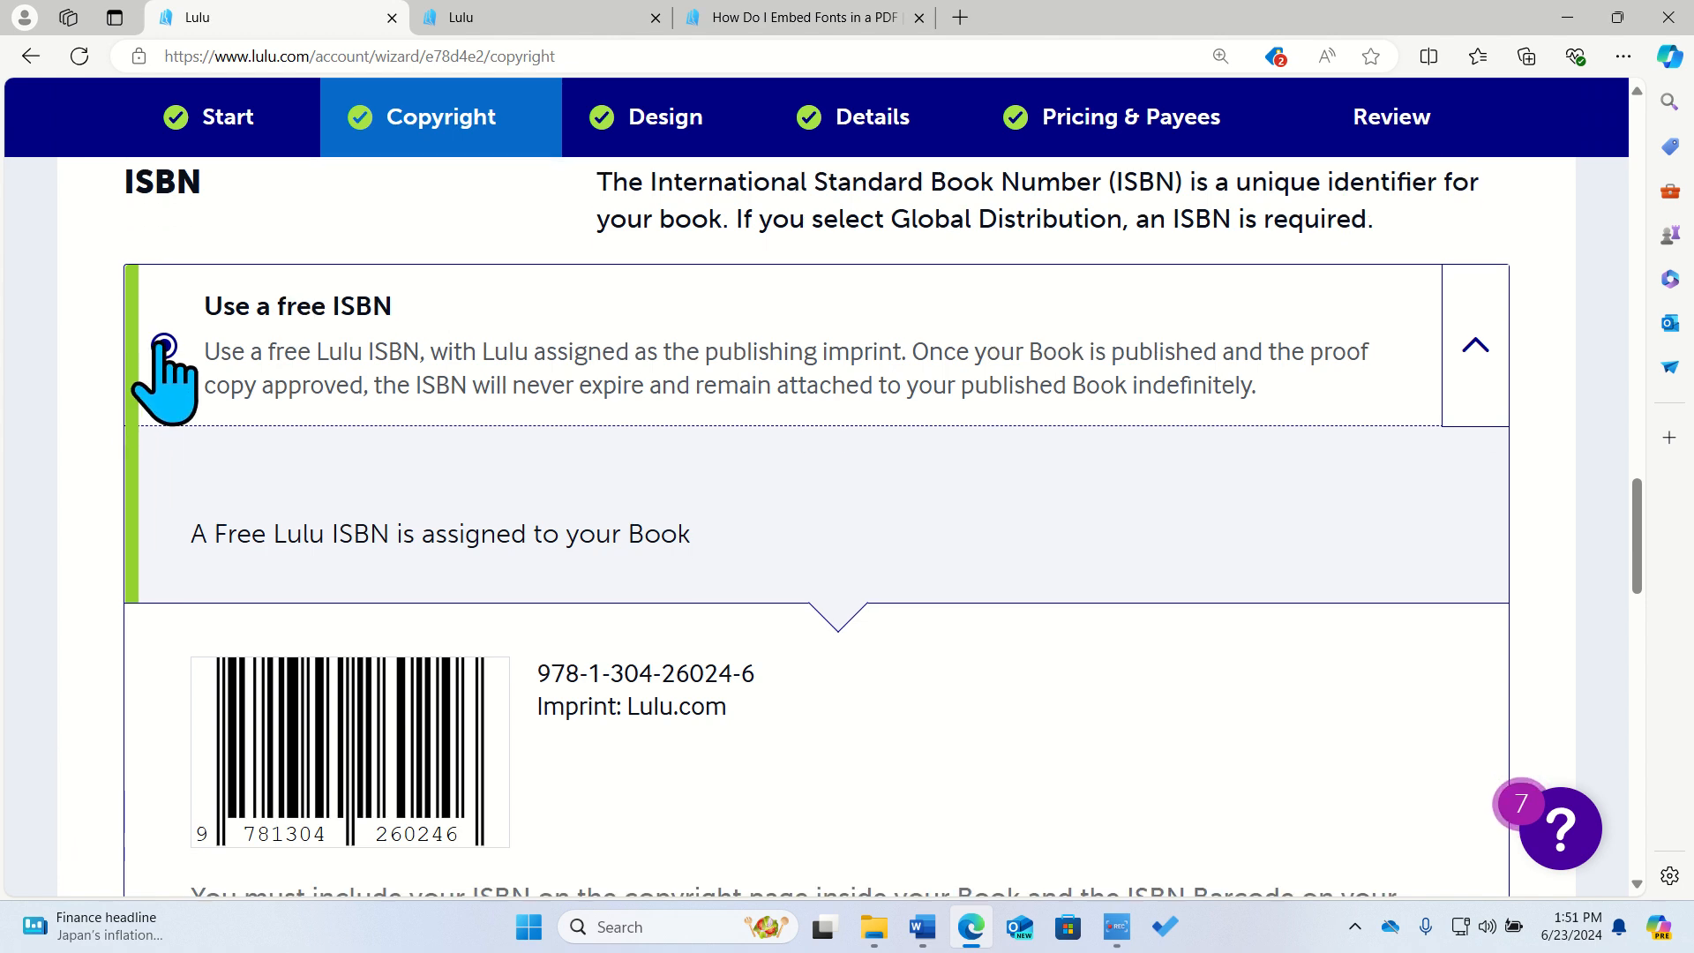
scroll(56, 662, down, 6)
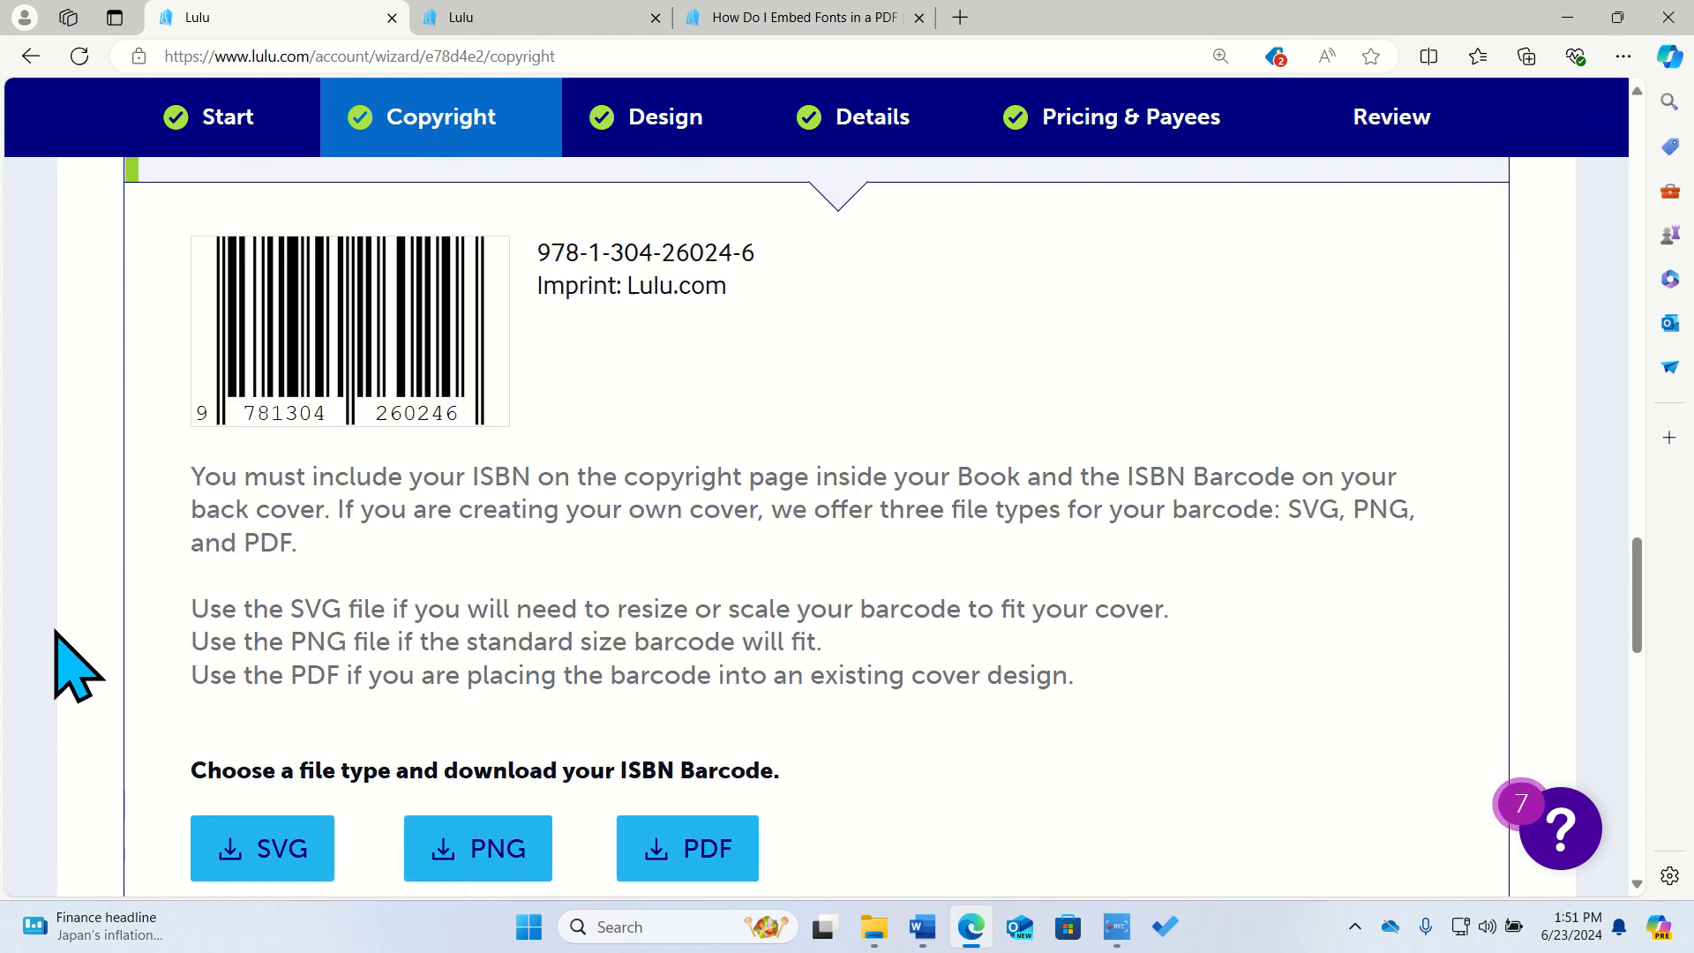
scroll(55, 632, down, 3)
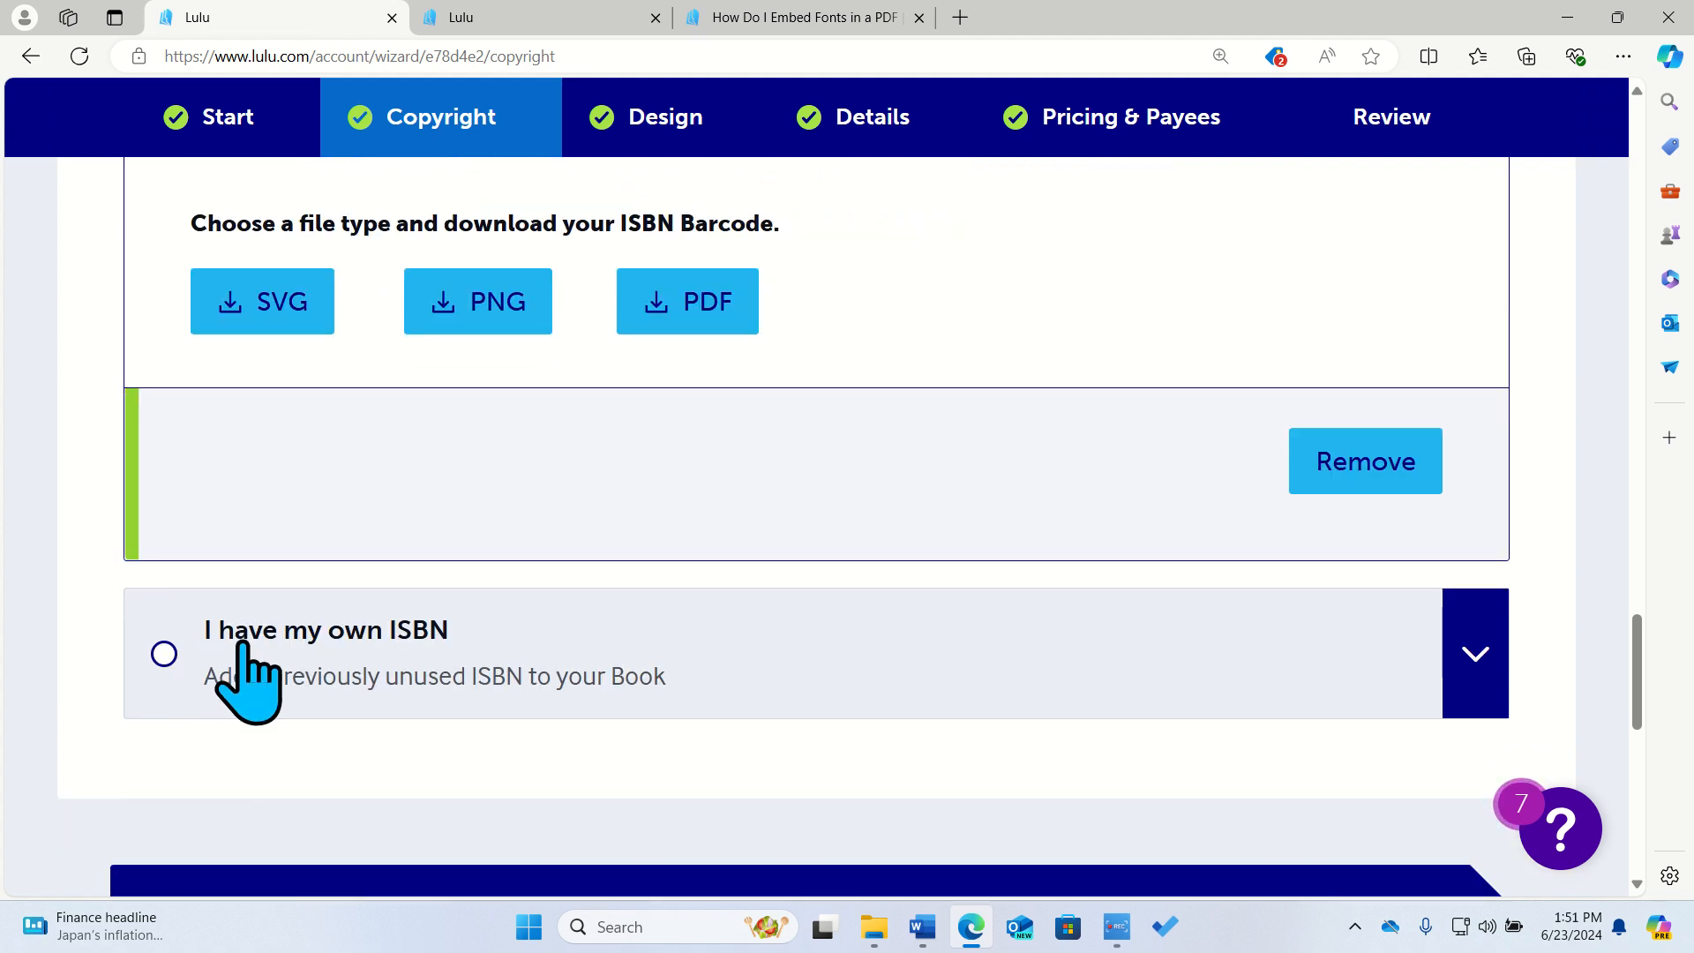
scroll(49, 597, up, 10)
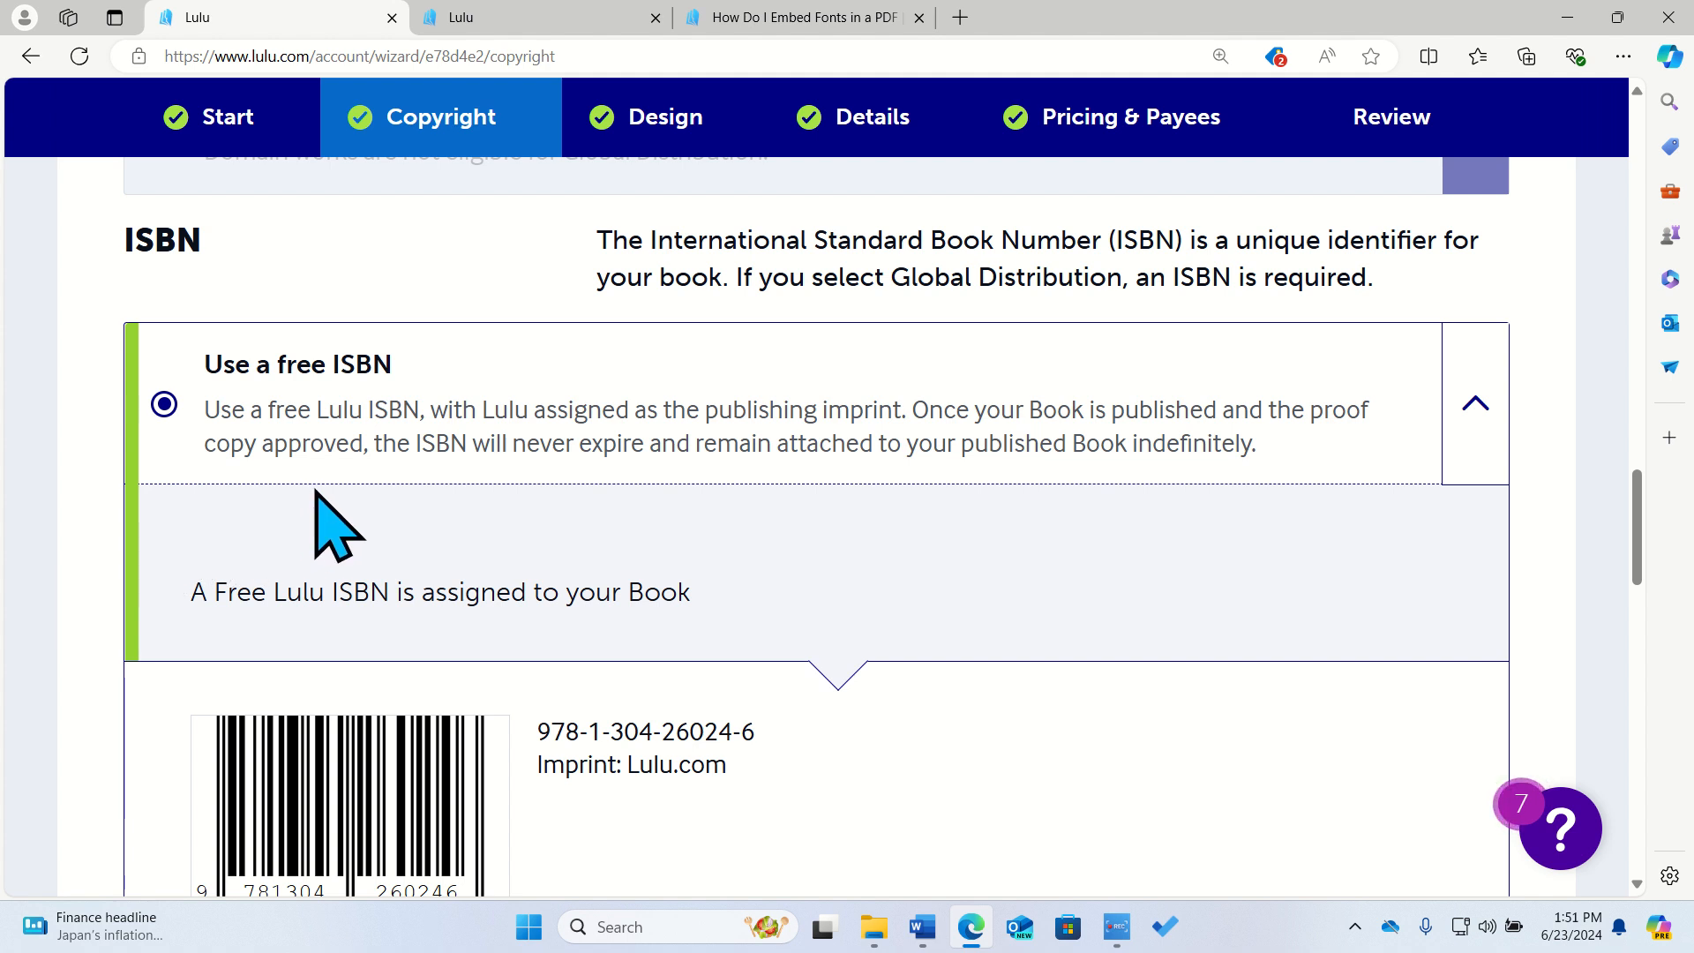
scroll(75, 632, up, 1)
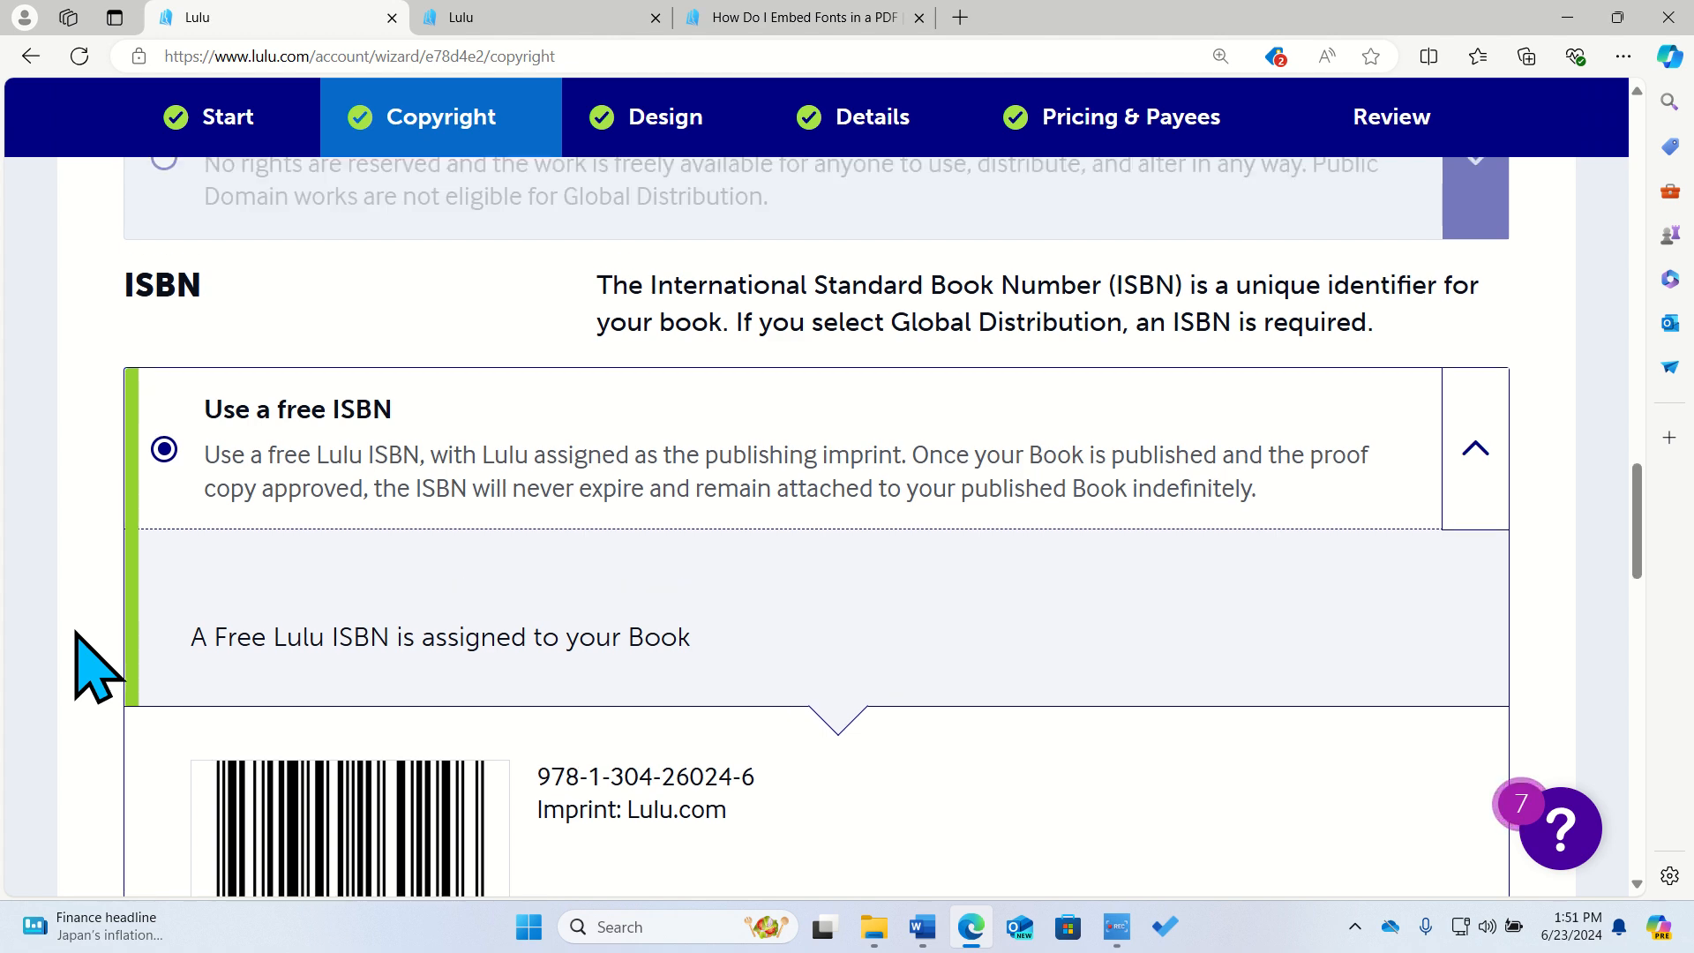
Examine the ISBN barcode instructions and the SVG, PNG and PDF download choices.
scroll(77, 635, down, 3)
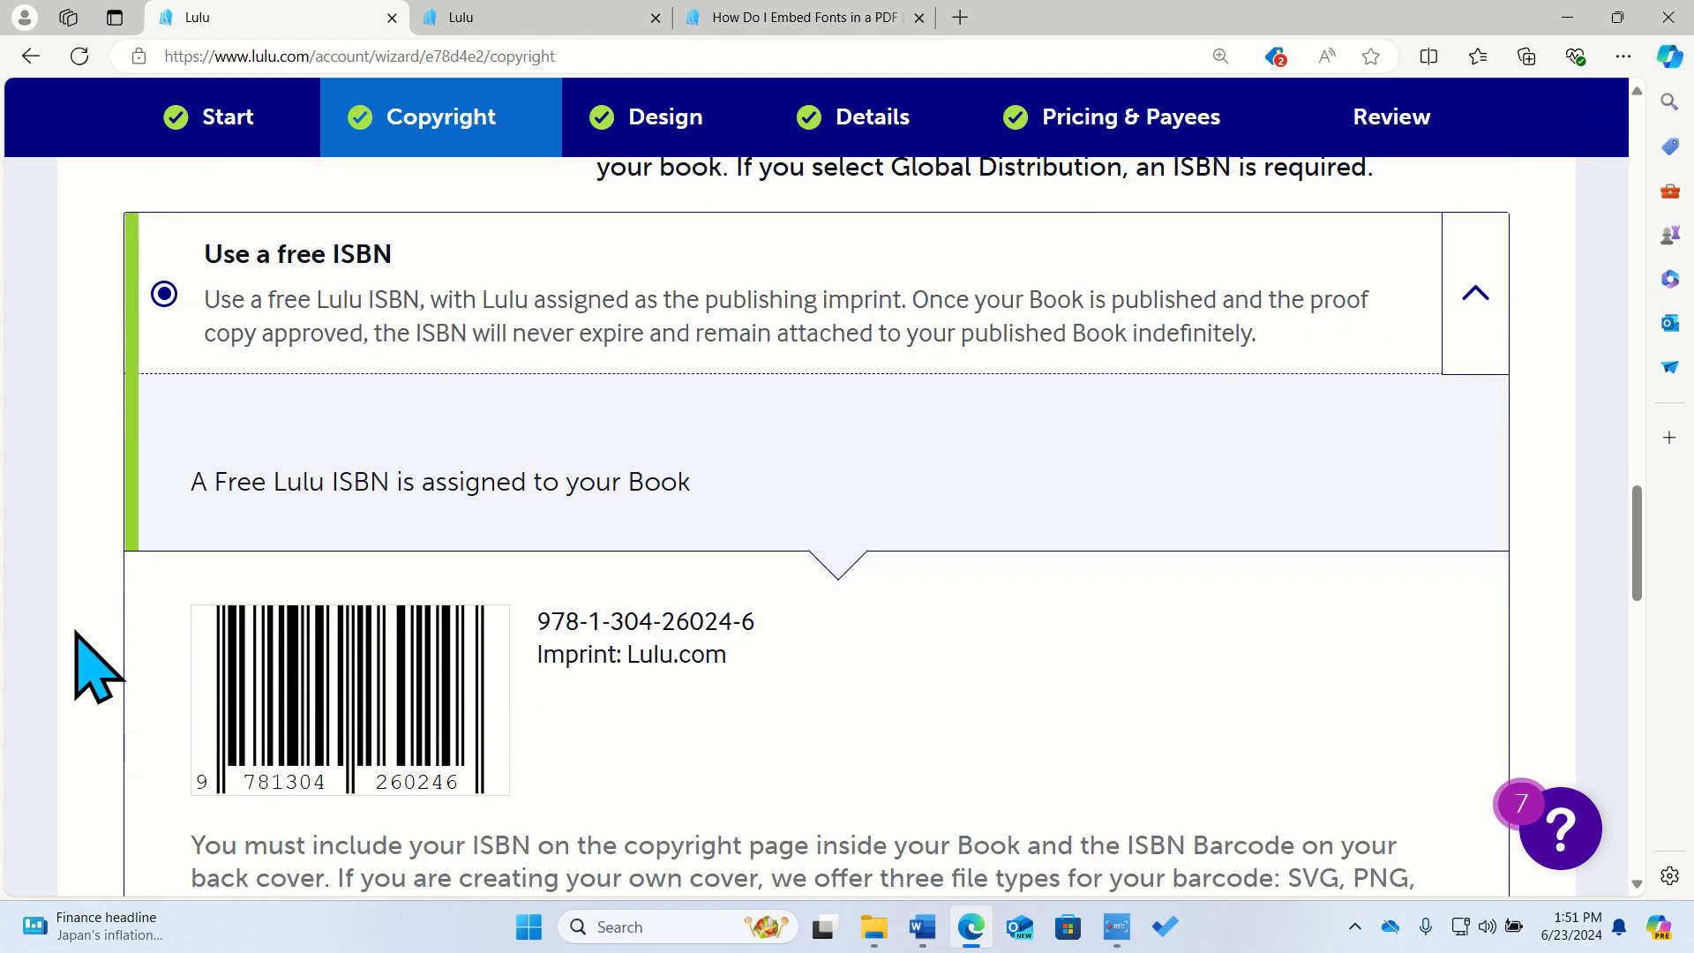
scroll(76, 635, down, 2)
scroll(465, 554, down, 5)
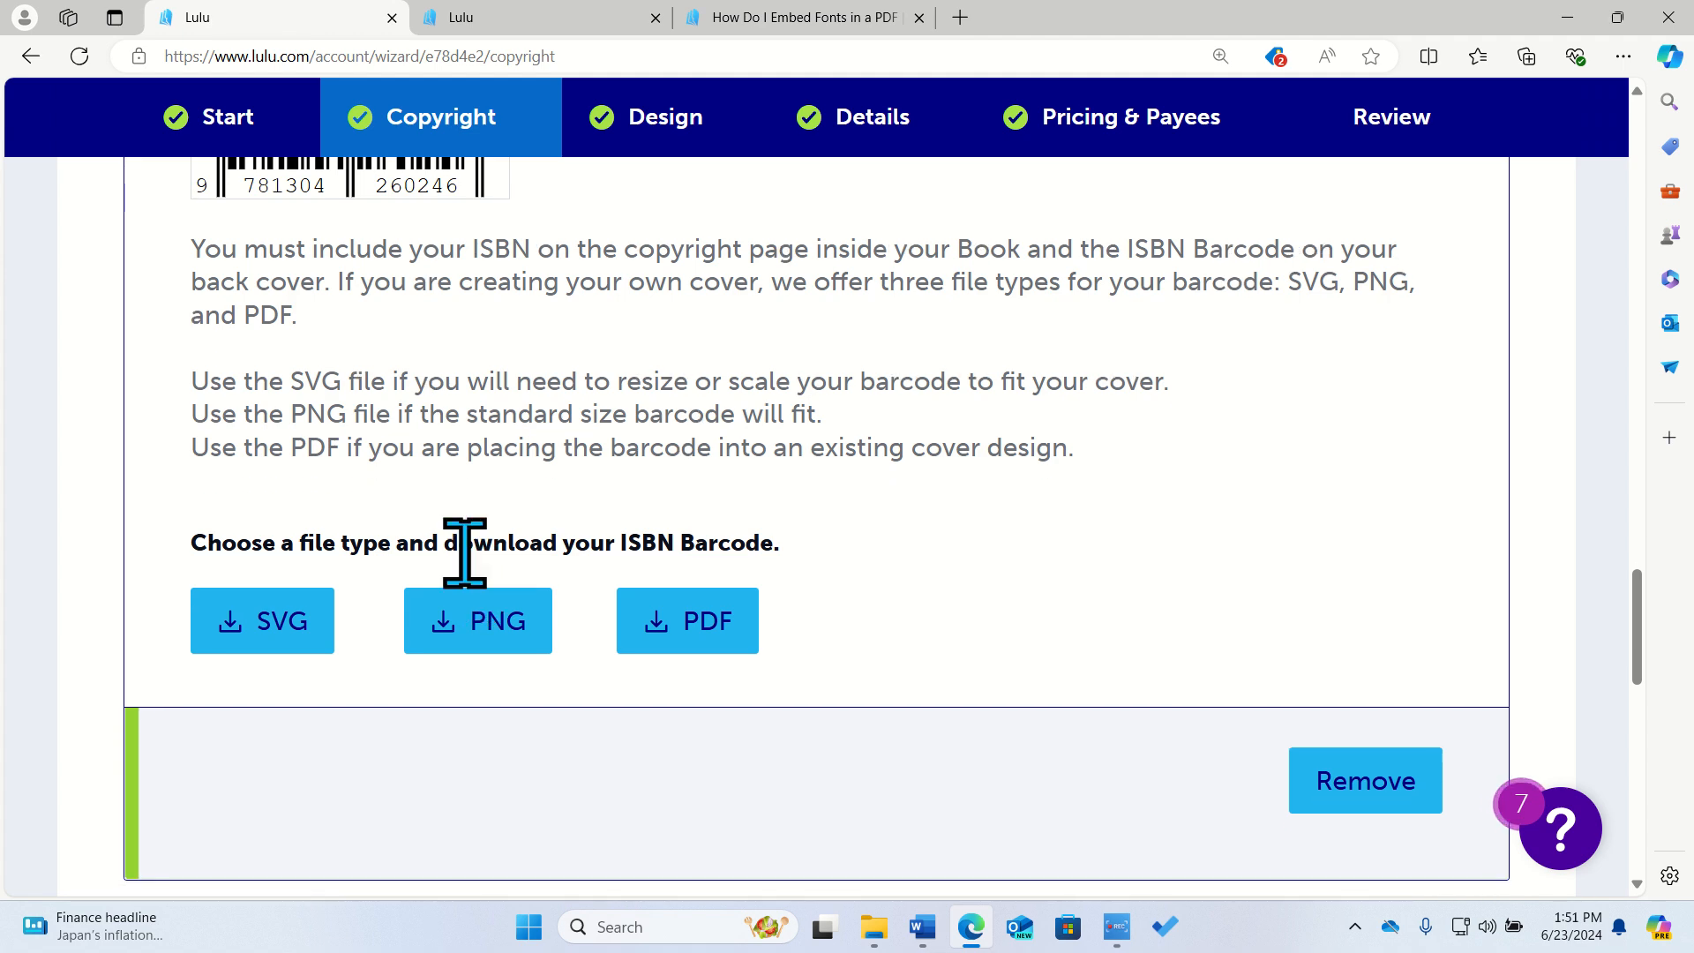
scroll(476, 574, down, 7)
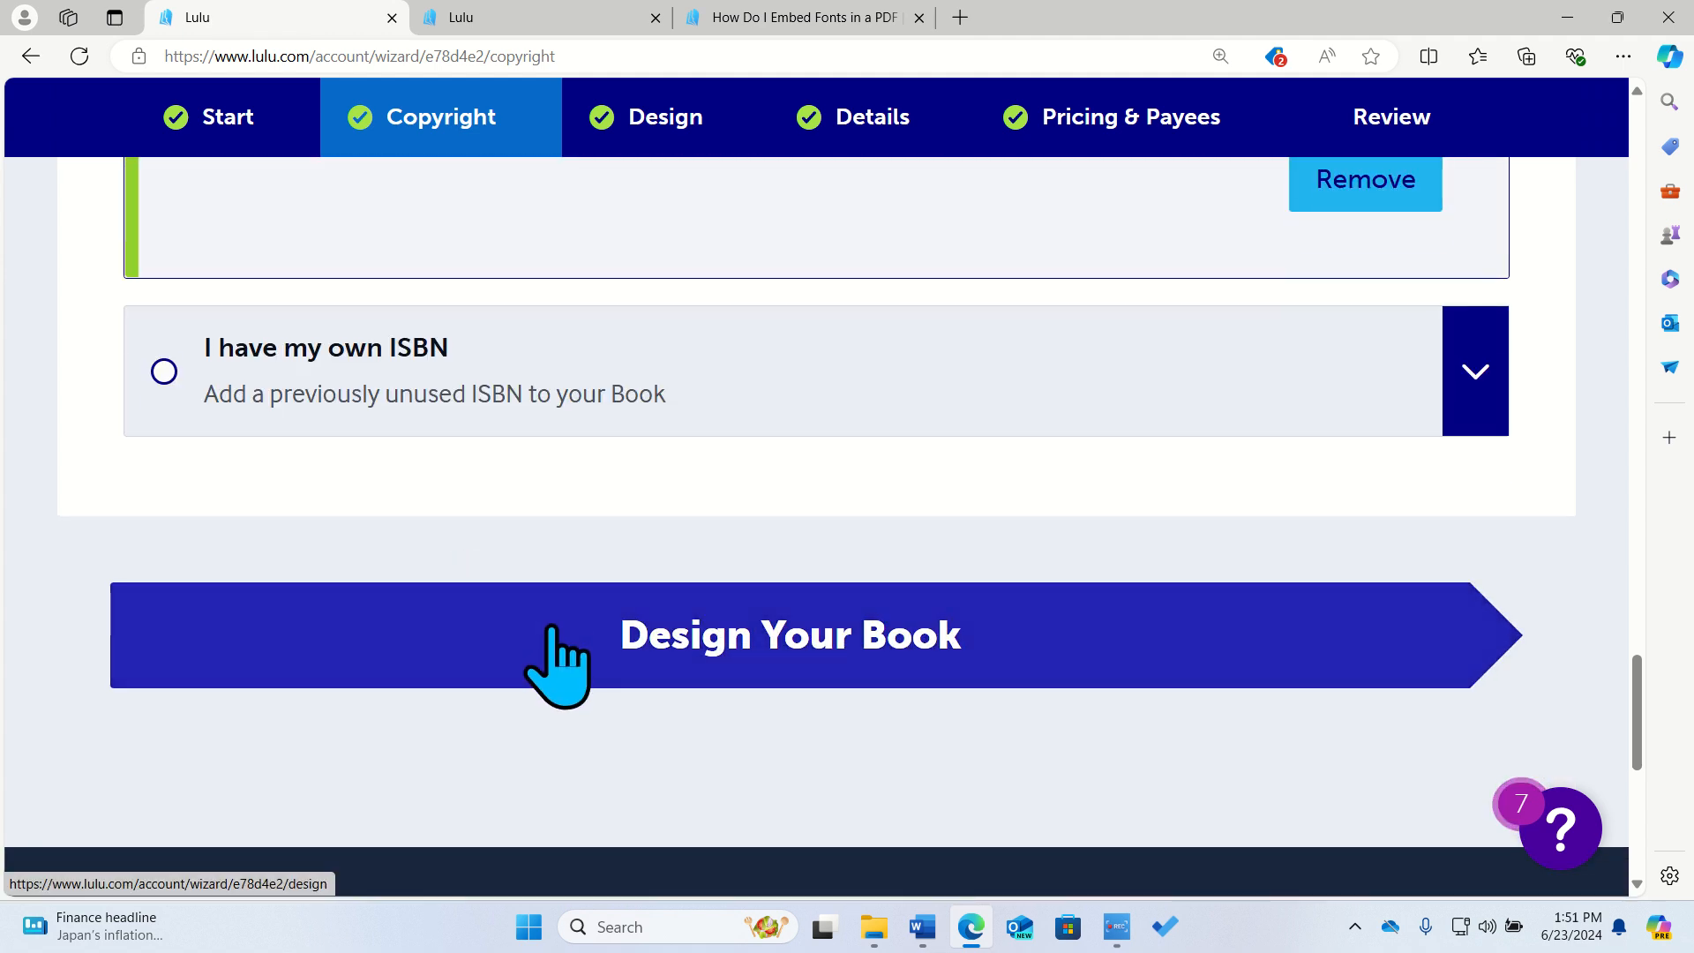
scroll(675, 662, up, 7)
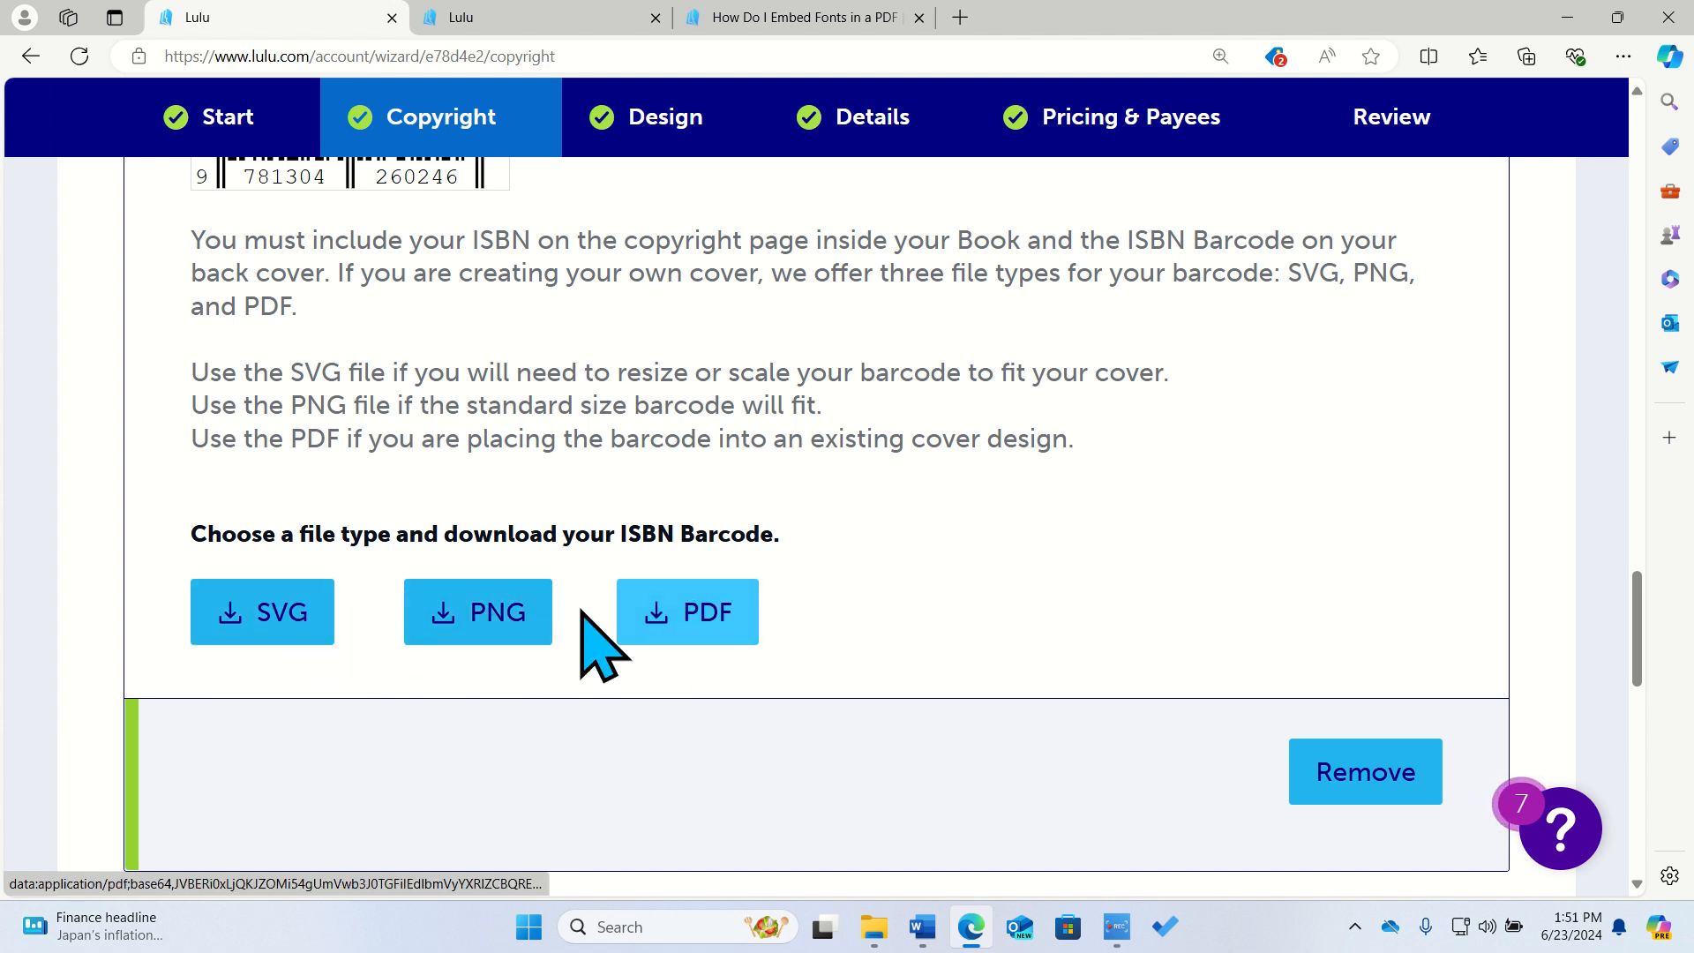
scroll(485, 647, down, 1)
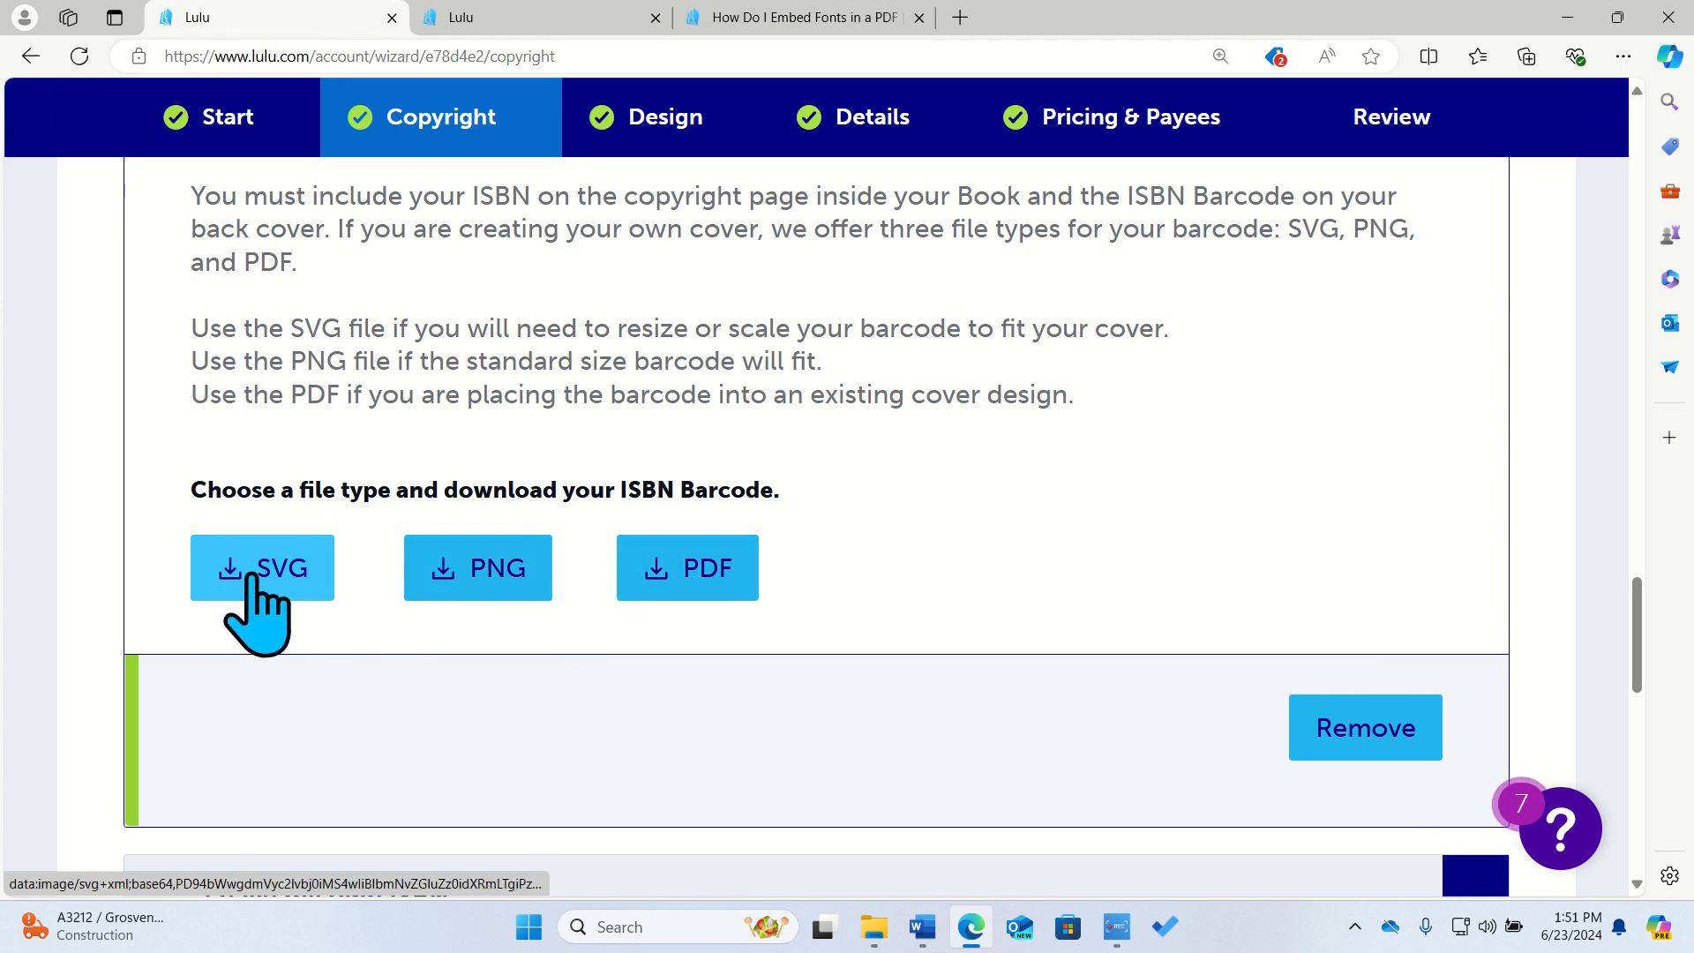
scroll(586, 719, down, 5)
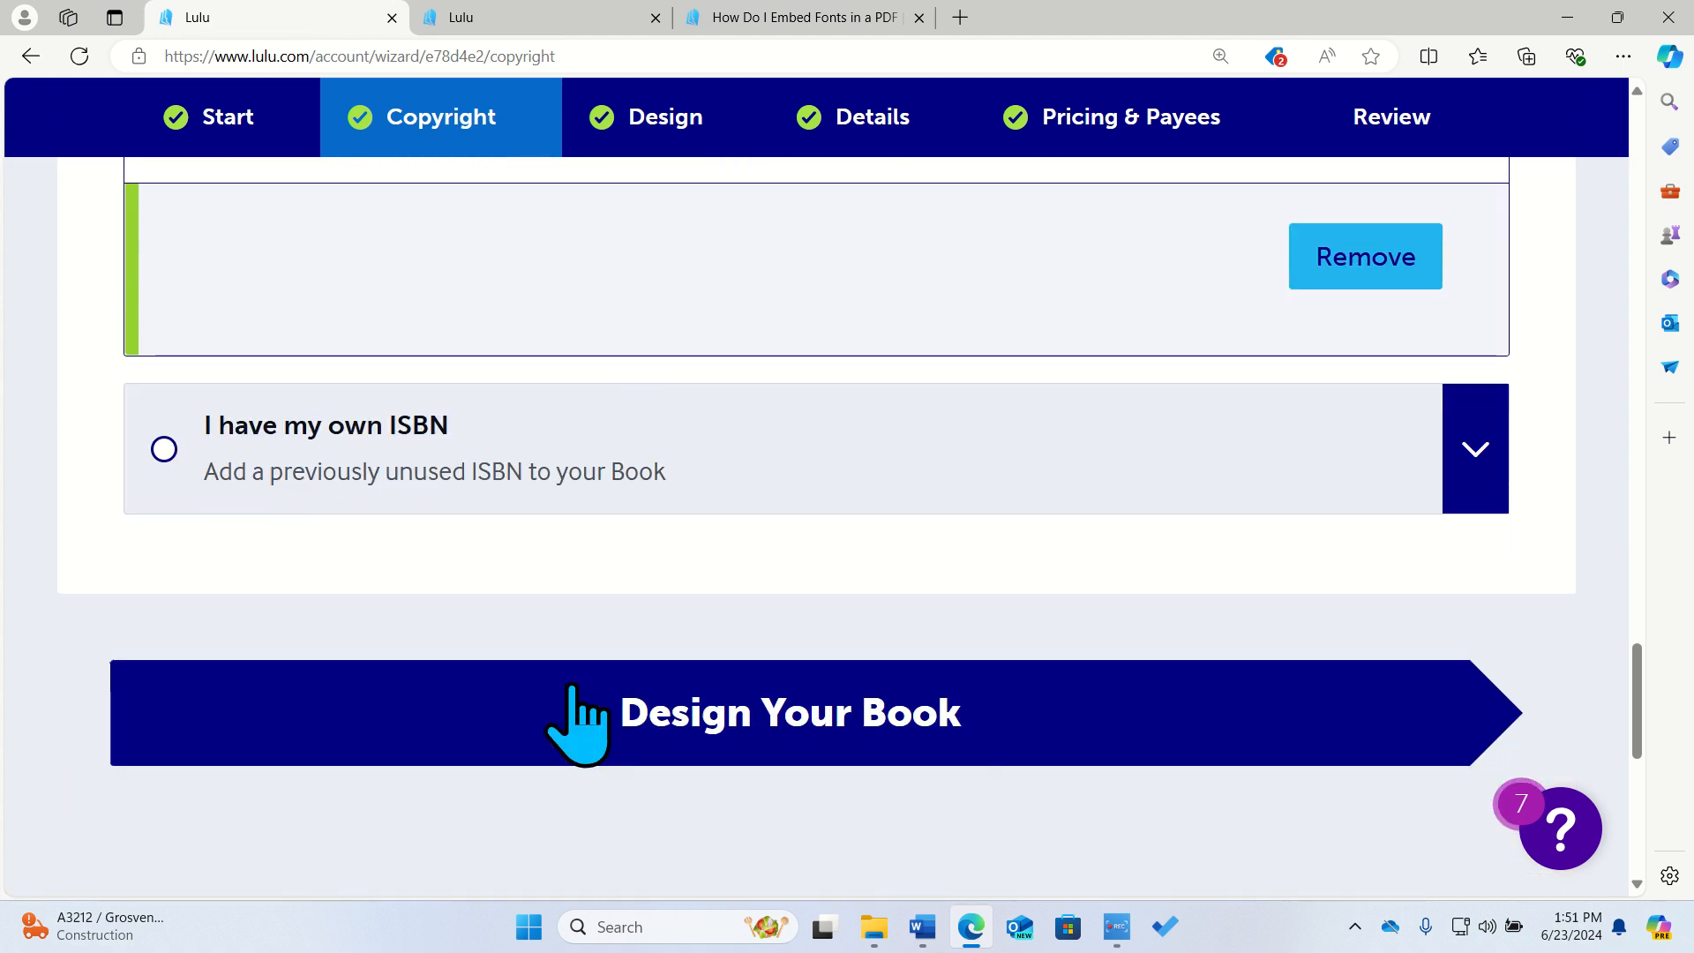
Continue to the Design page and go to the Interior File Upload section at its beginning.
click(539, 697)
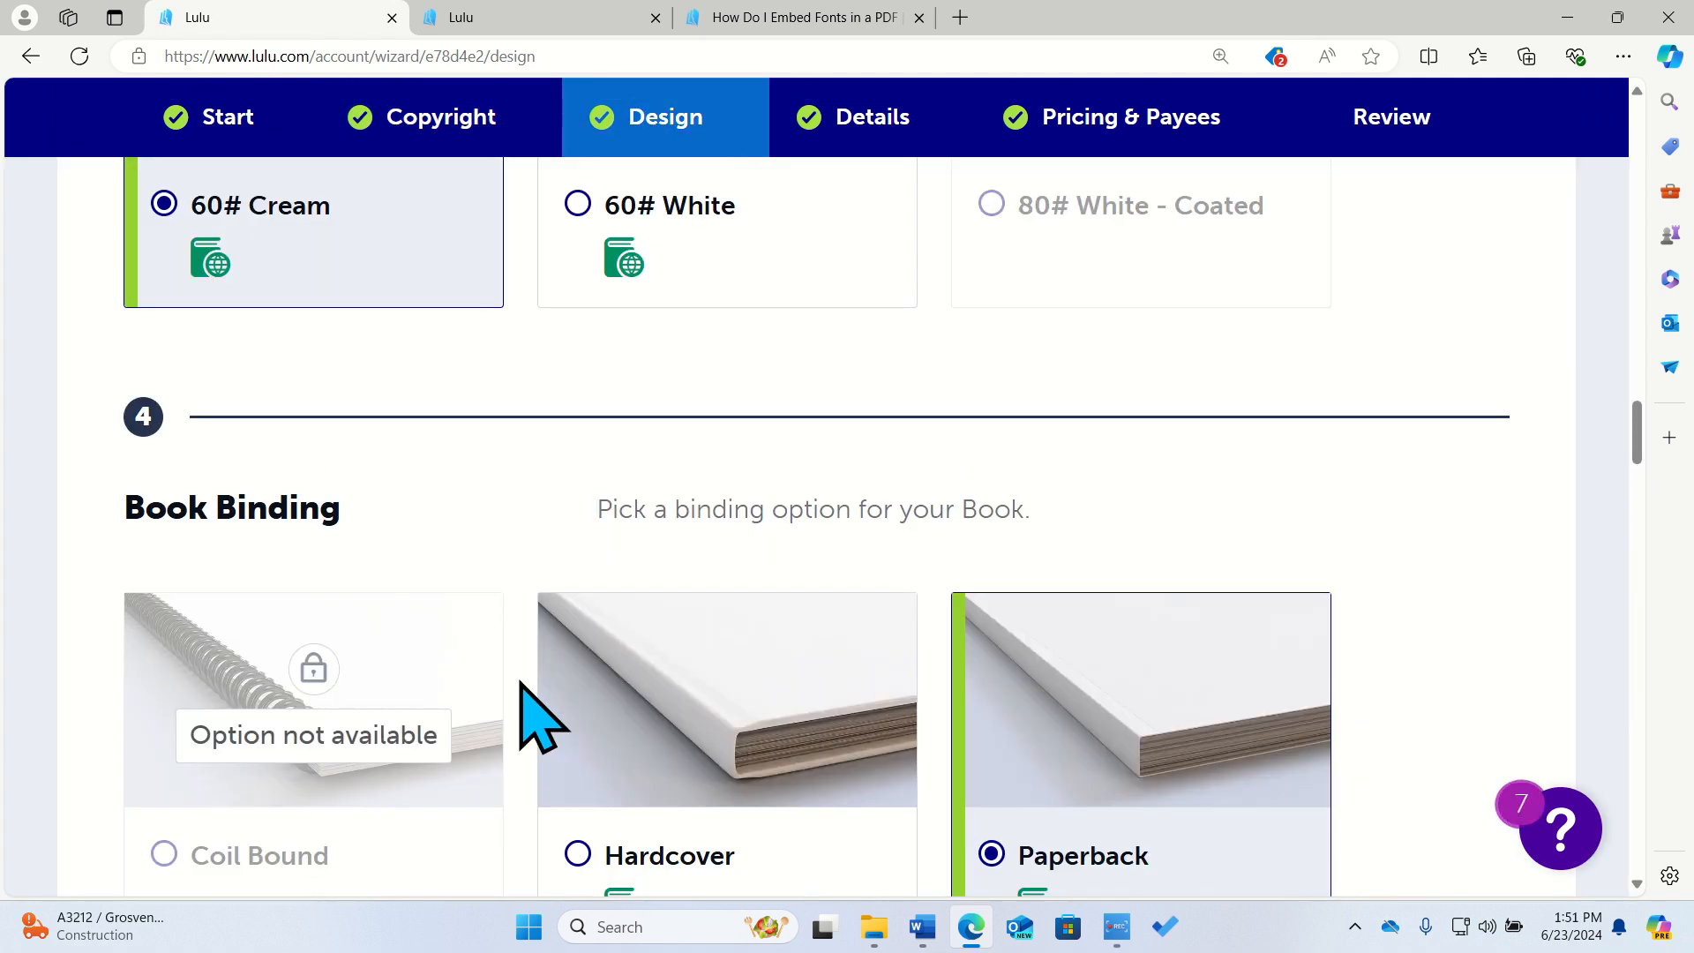
scroll(32, 552, up, 7)
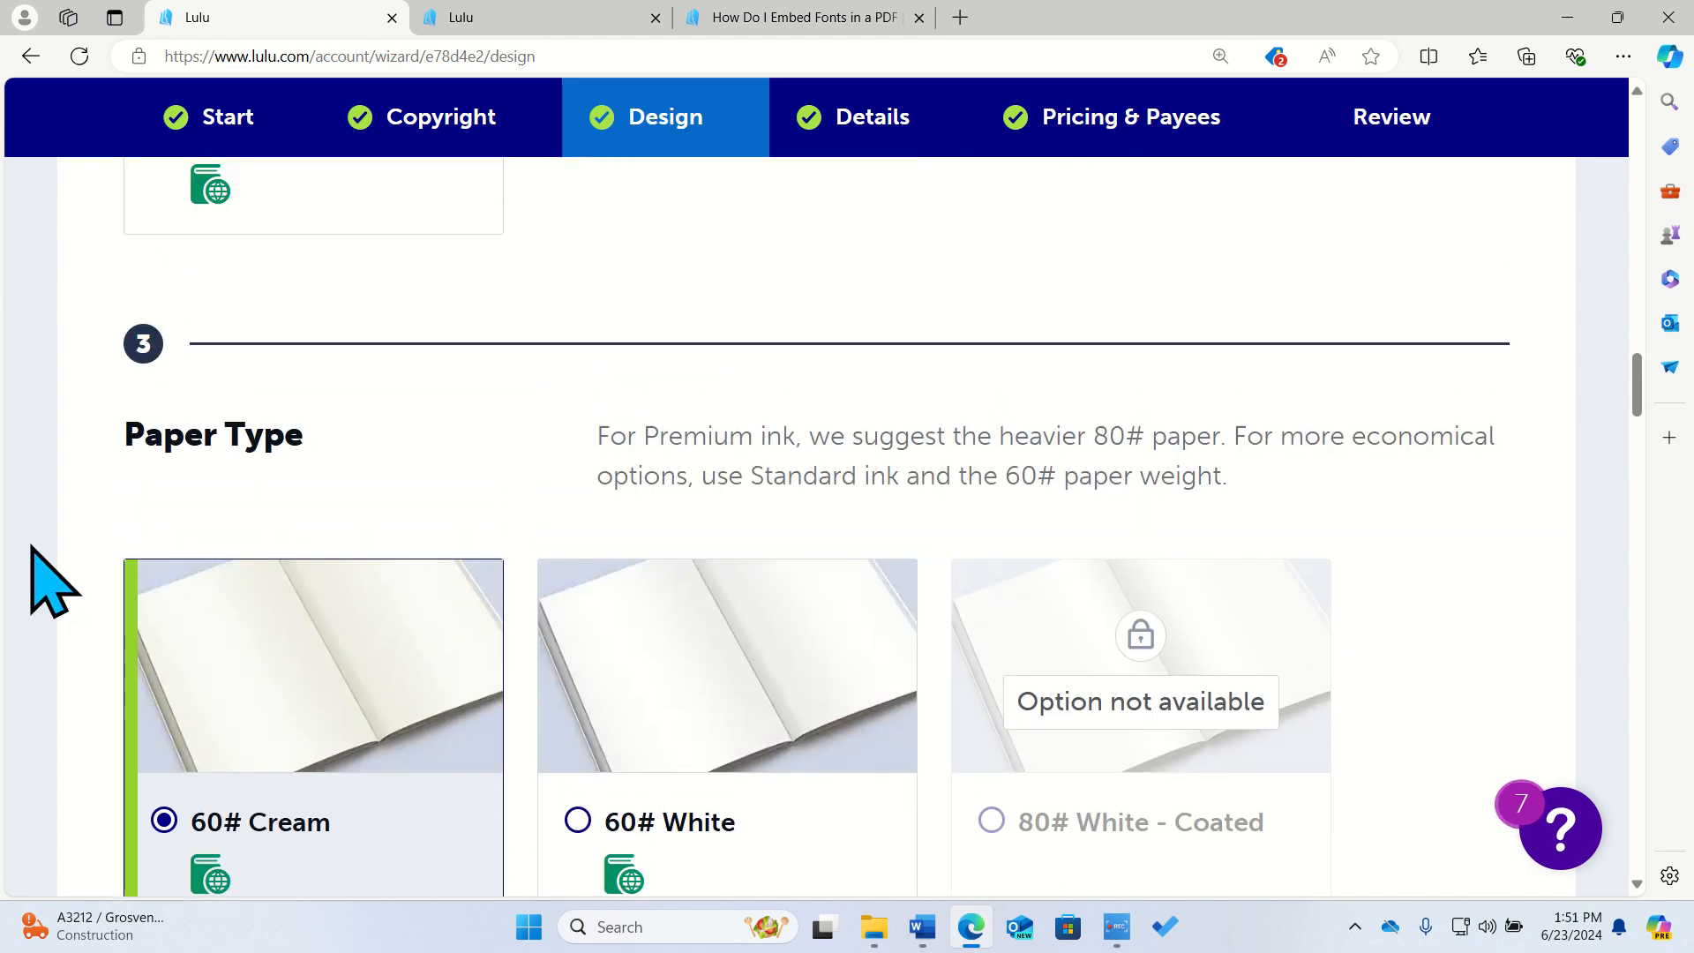
scroll(31, 552, up, 20)
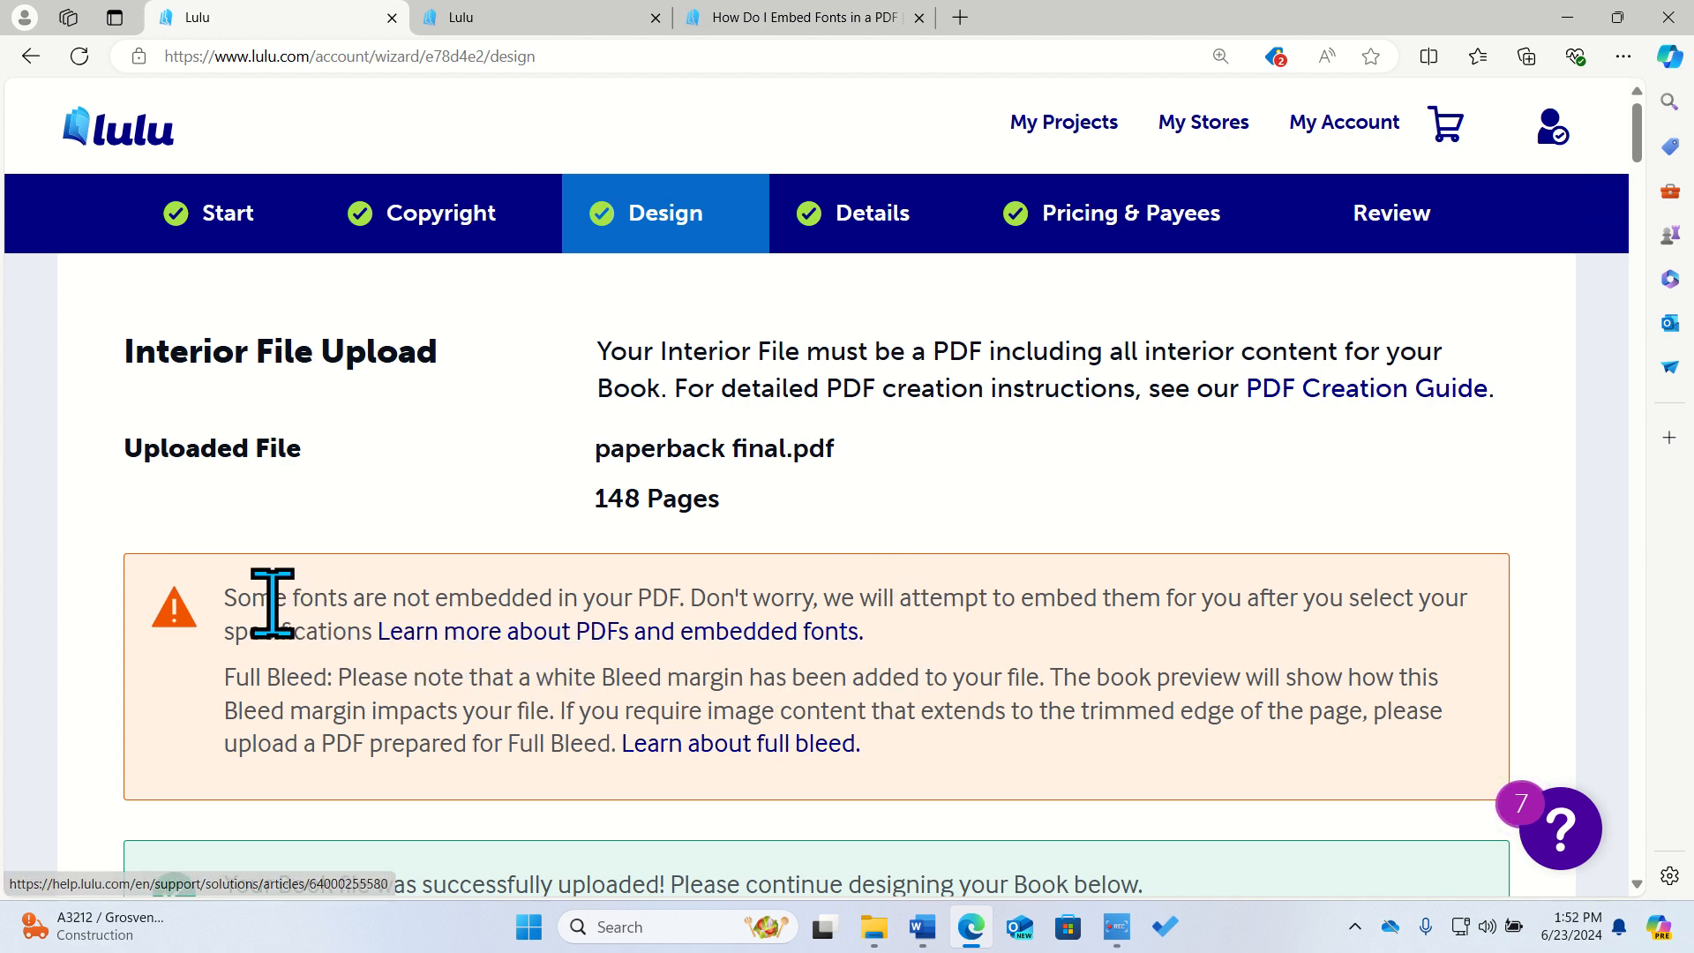
Highlight the embedded fonts warning under Interior File Upload and switch to the help article on embedding fonts in a PDF.
drag(224, 598, 654, 606)
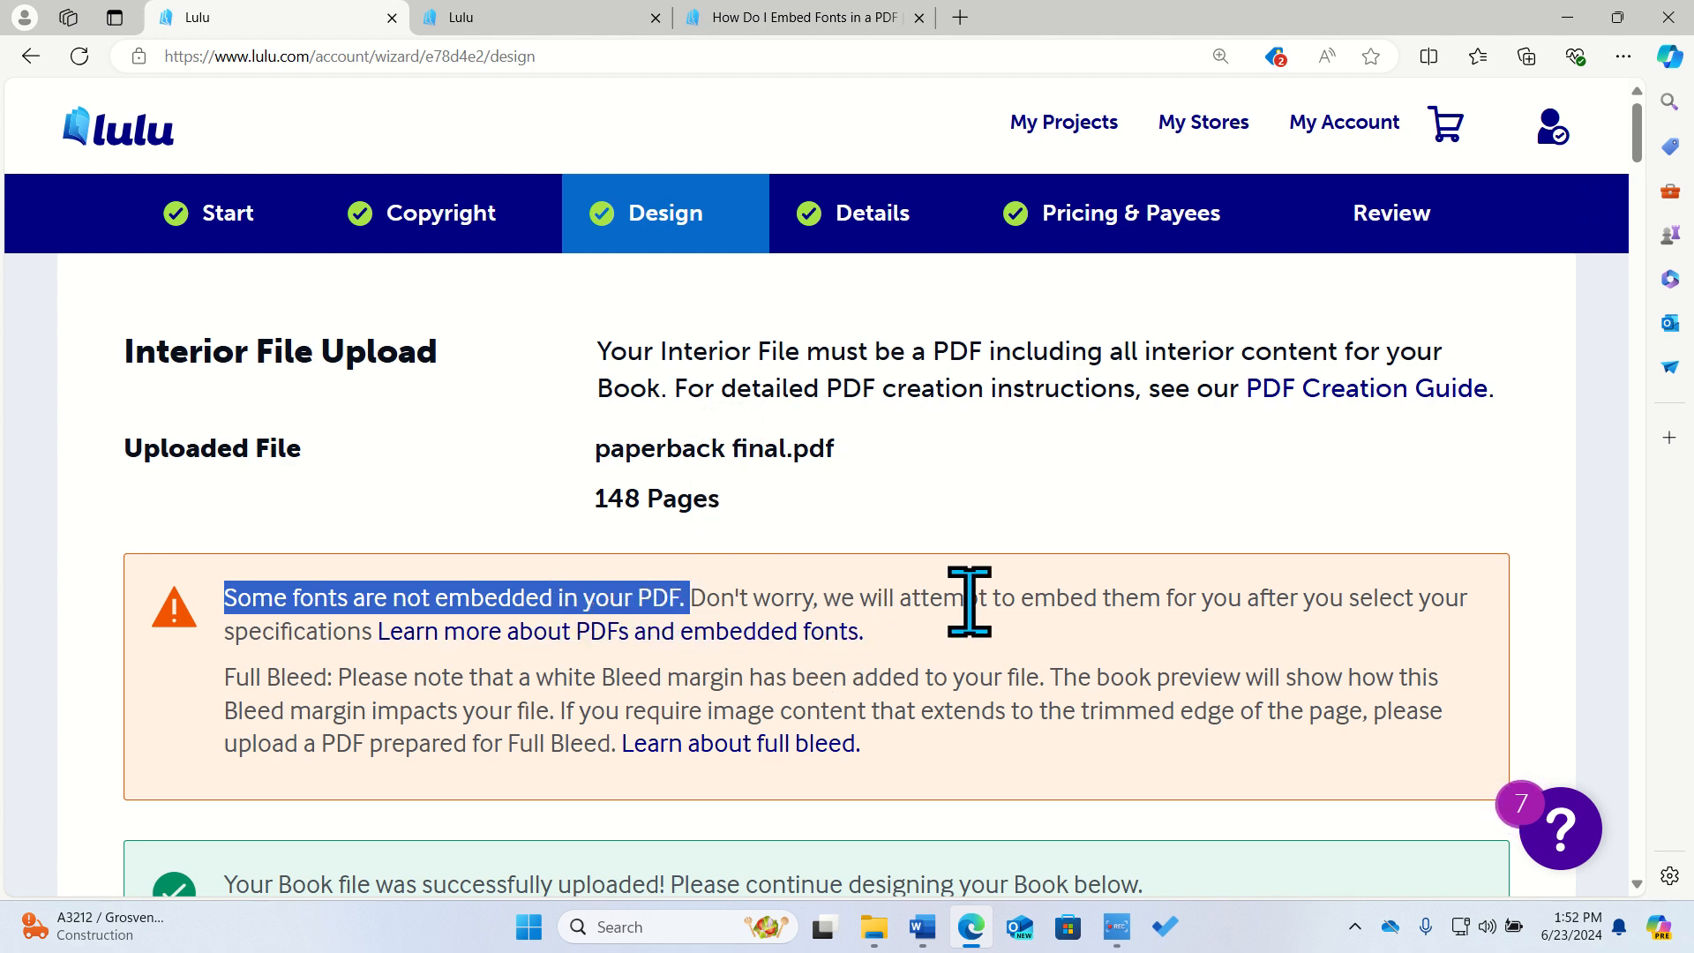
click(1164, 605)
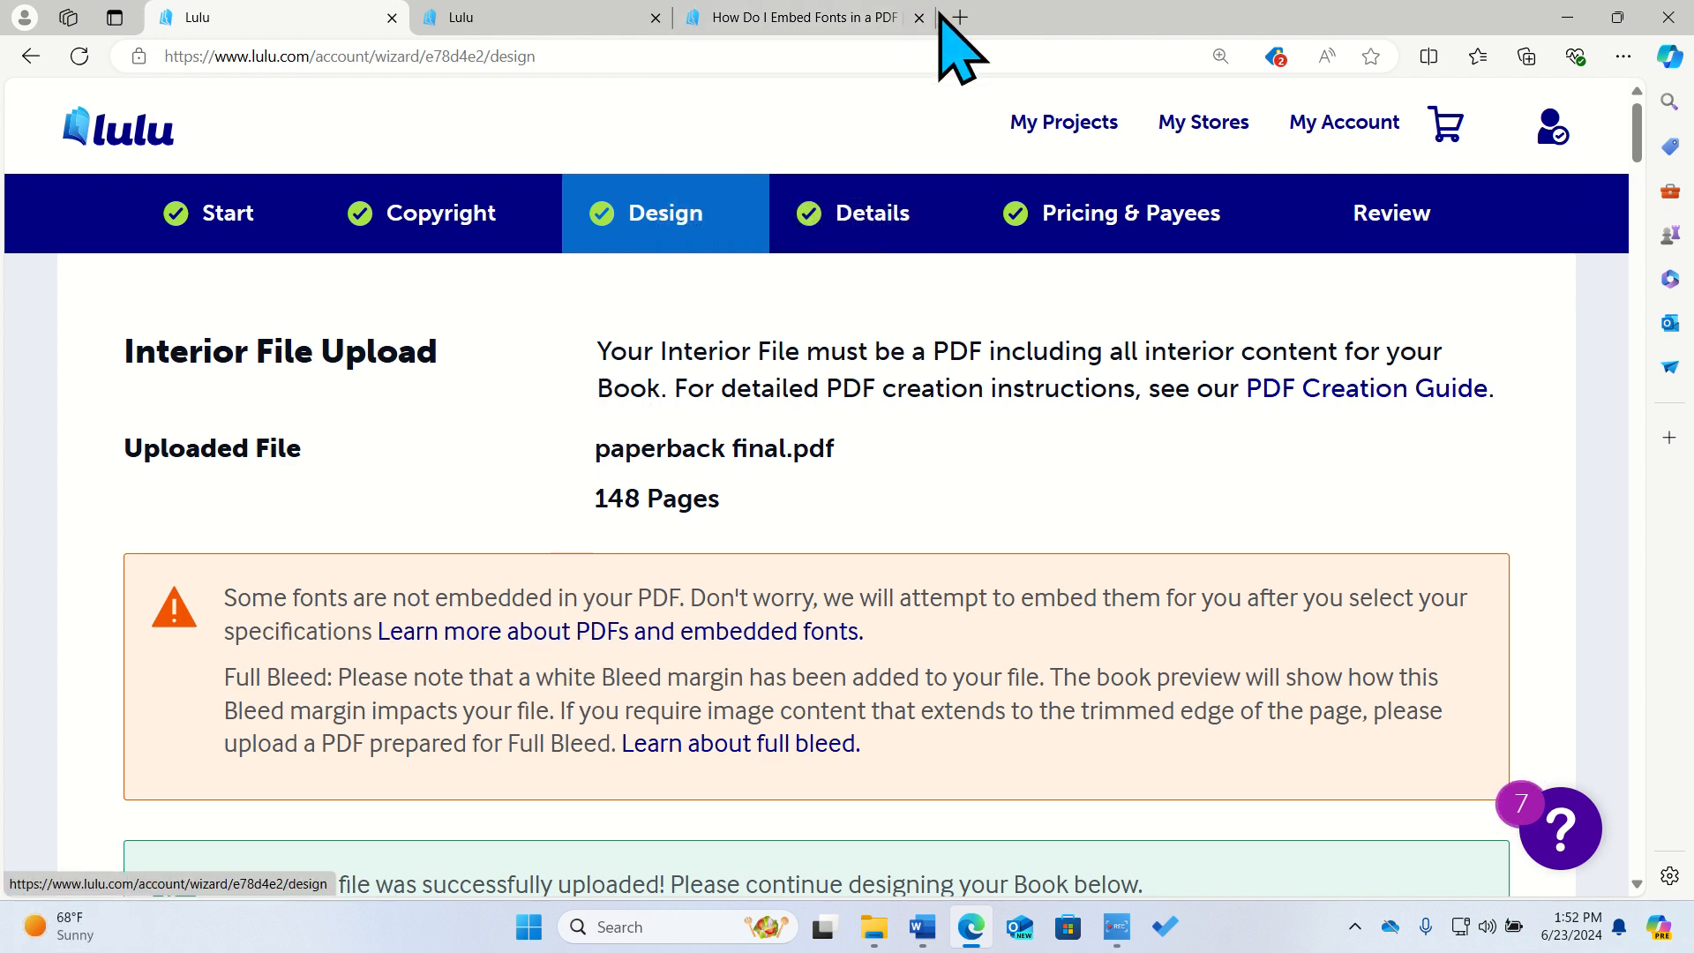
click(851, 19)
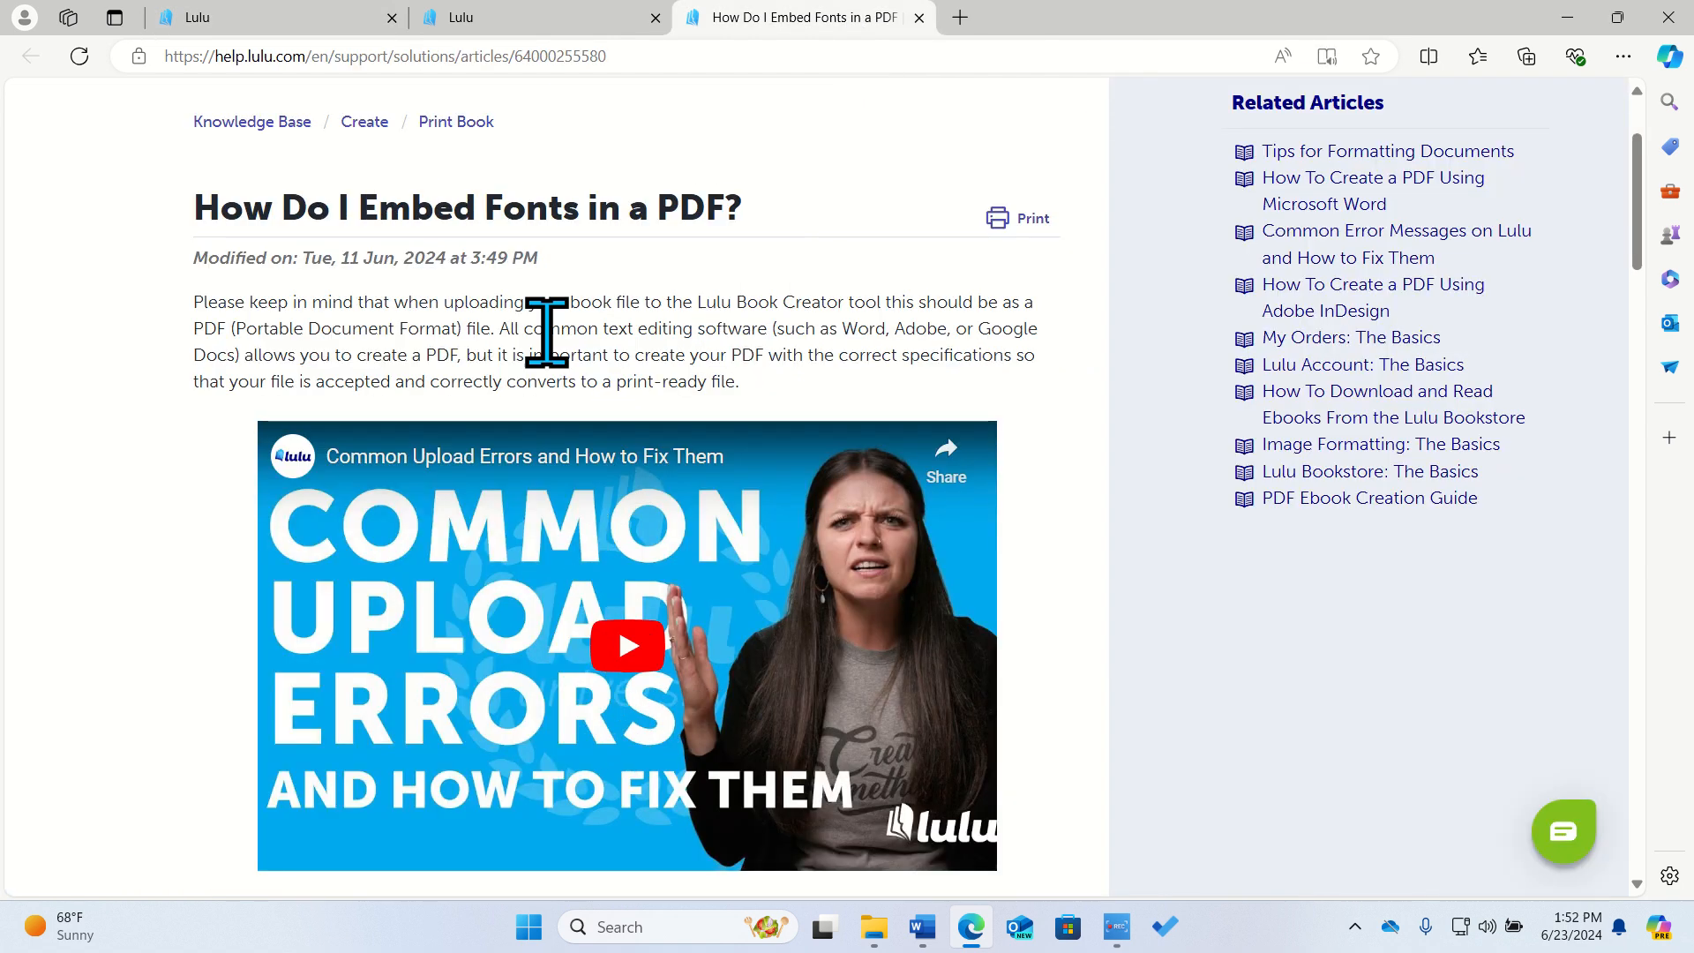
Return to the wizard's Design page and highlight the name of the uploaded interior file.
click(273, 19)
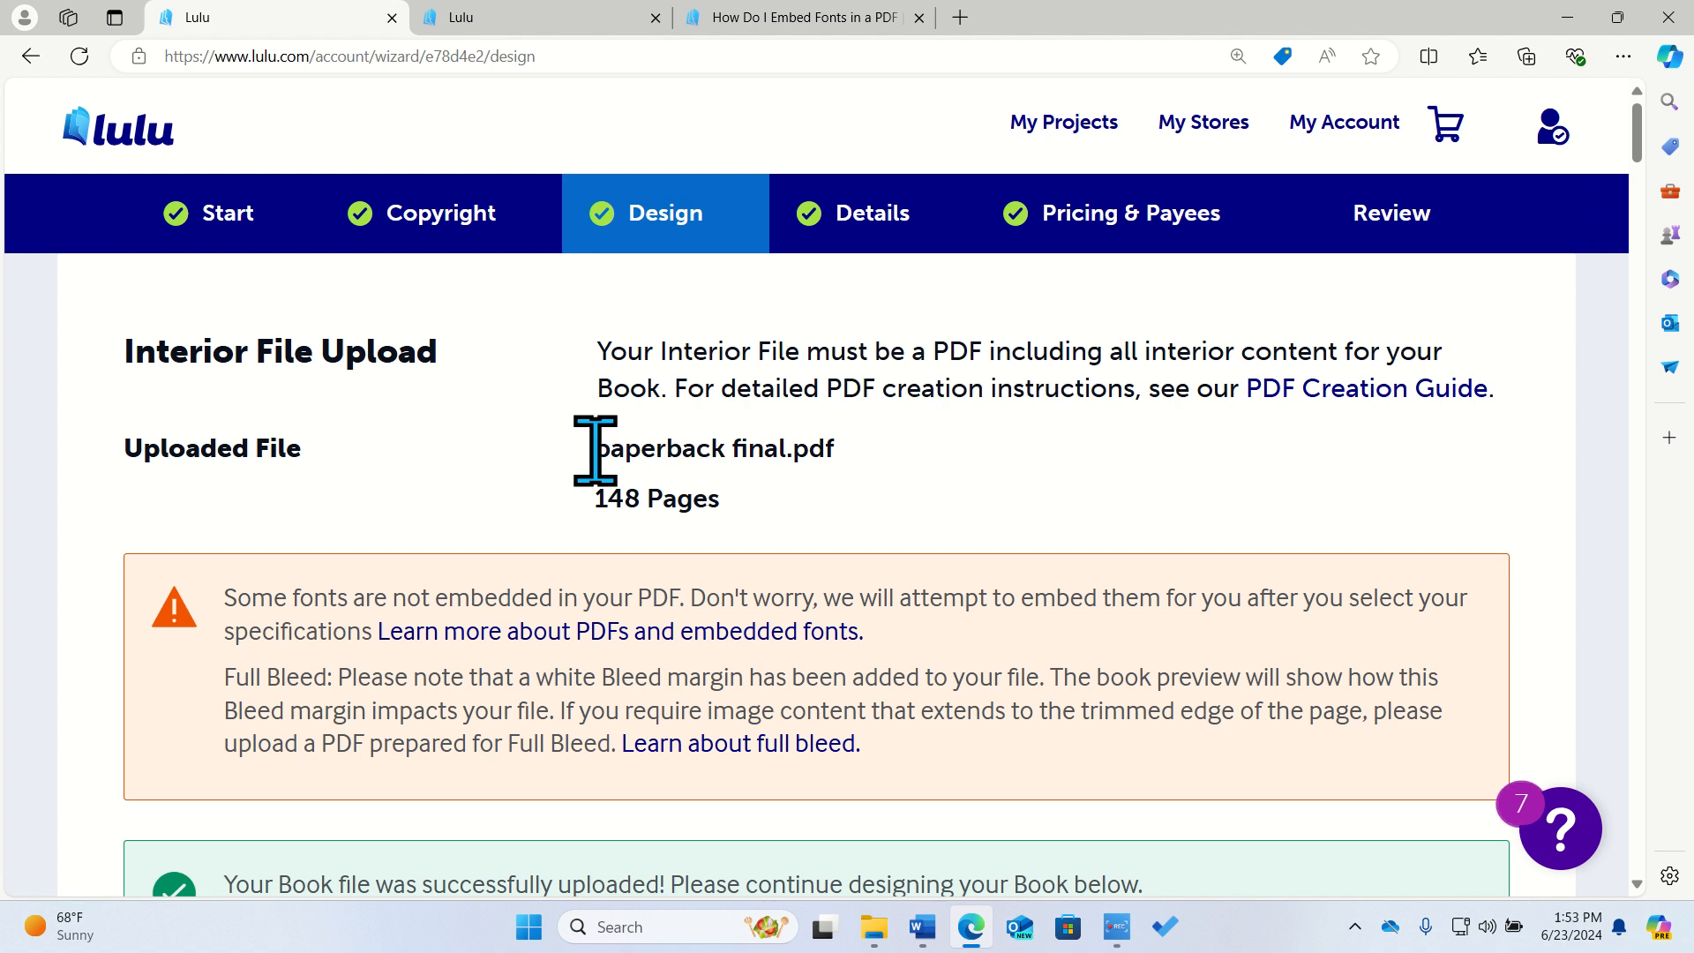
drag(603, 448, 838, 450)
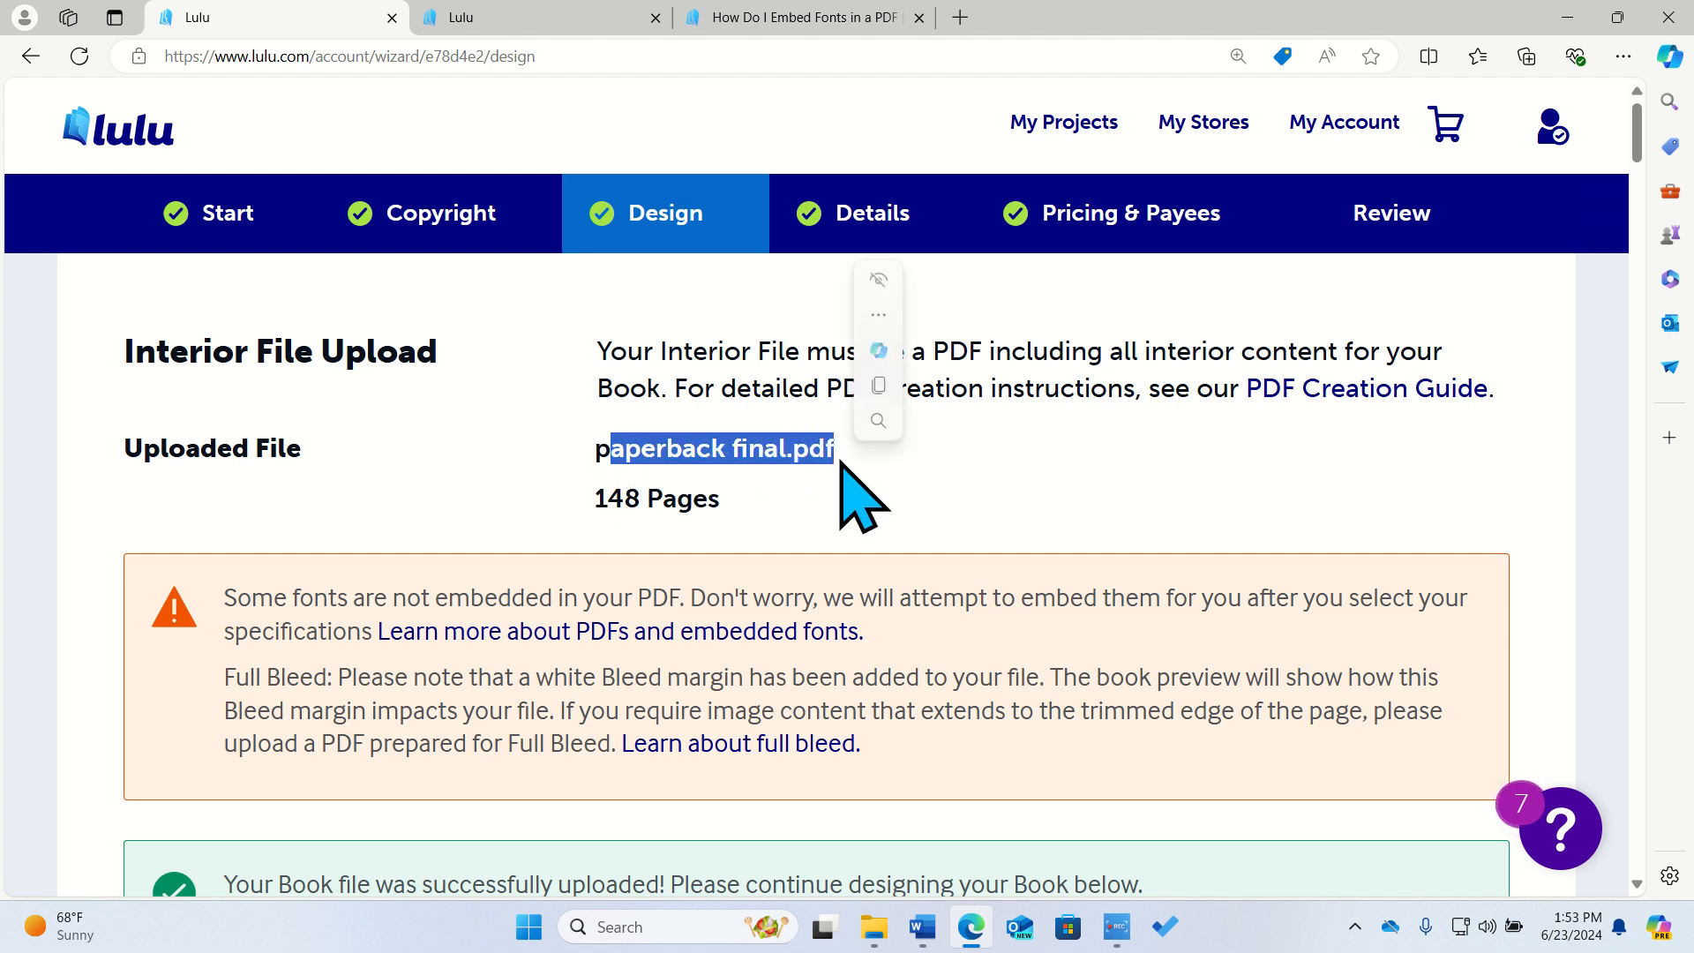
Highlight the page count of the uploaded interior file, then clear the highlight.
click(703, 490)
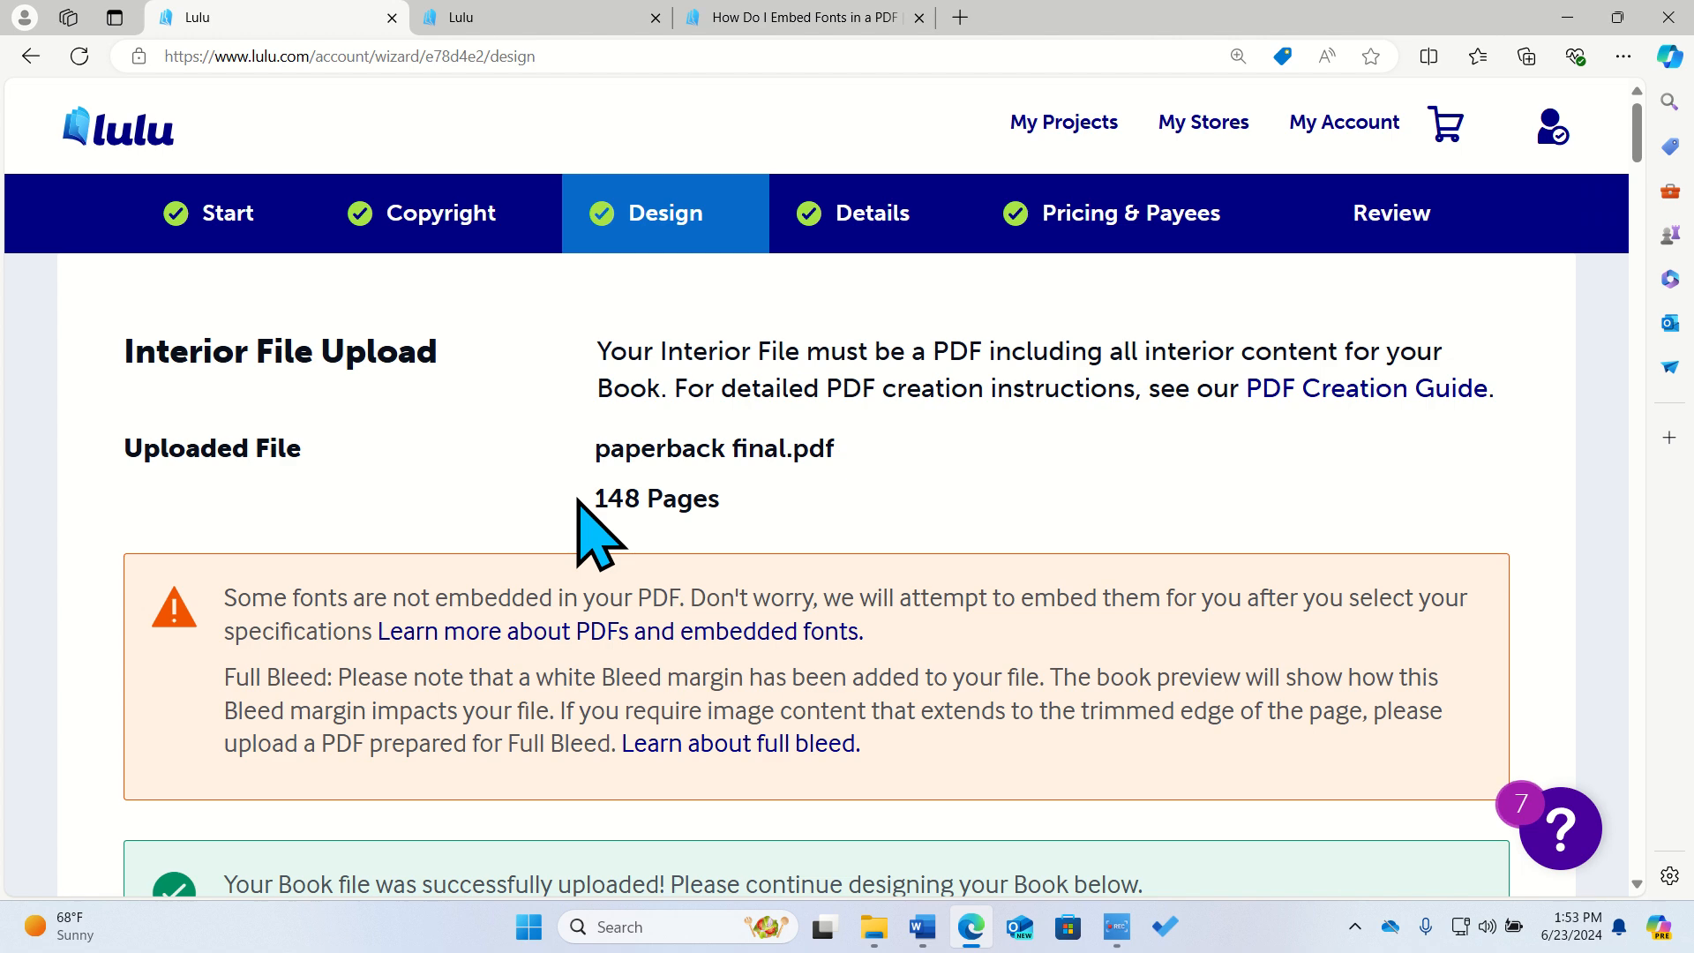
drag(578, 500, 714, 517)
click(1082, 512)
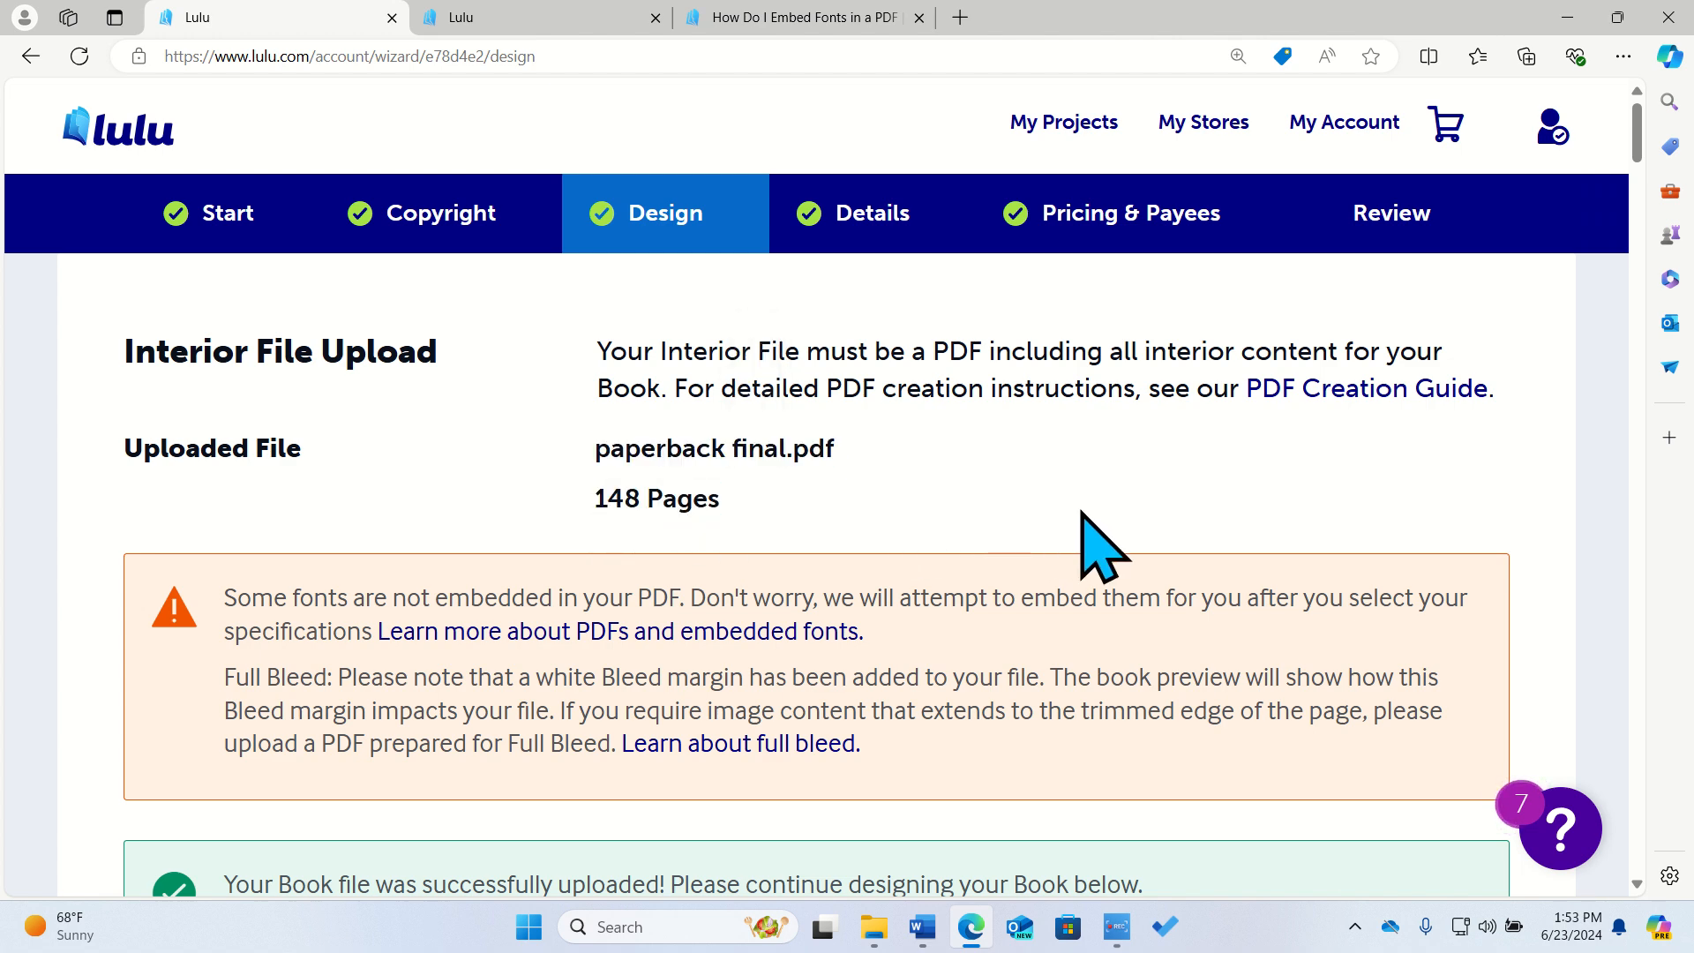
Open the PDF Creation Guide link in a separate browser tab and switch to that guide.
right_click(1355, 396)
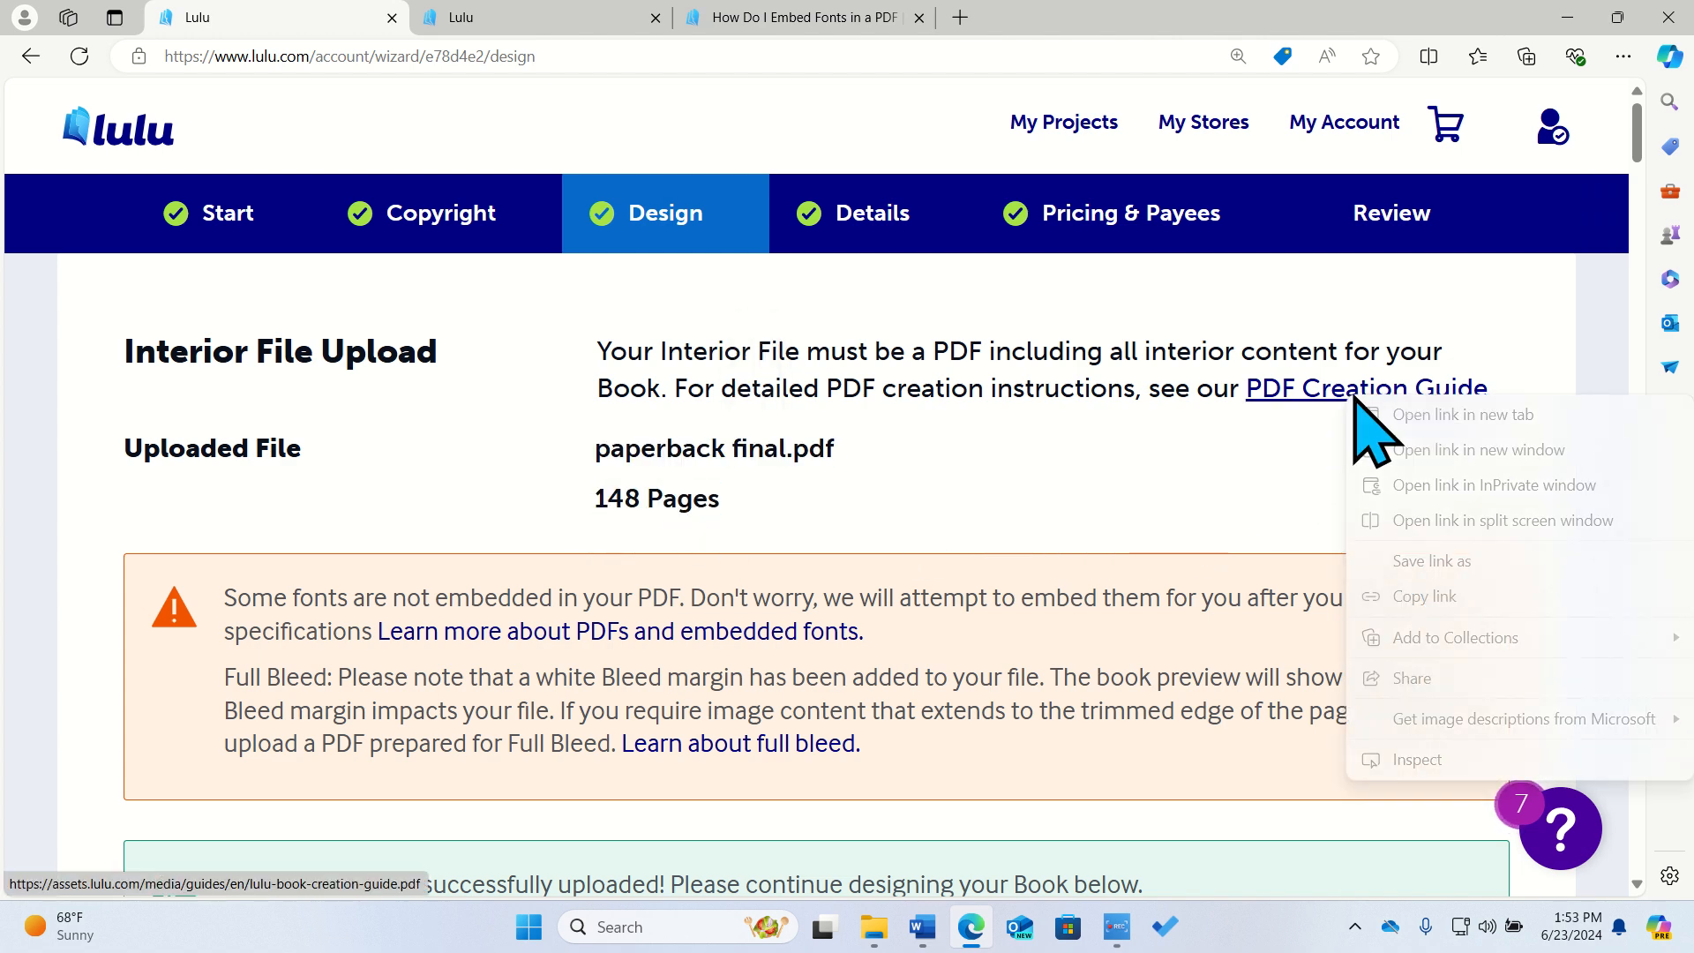
click(1390, 415)
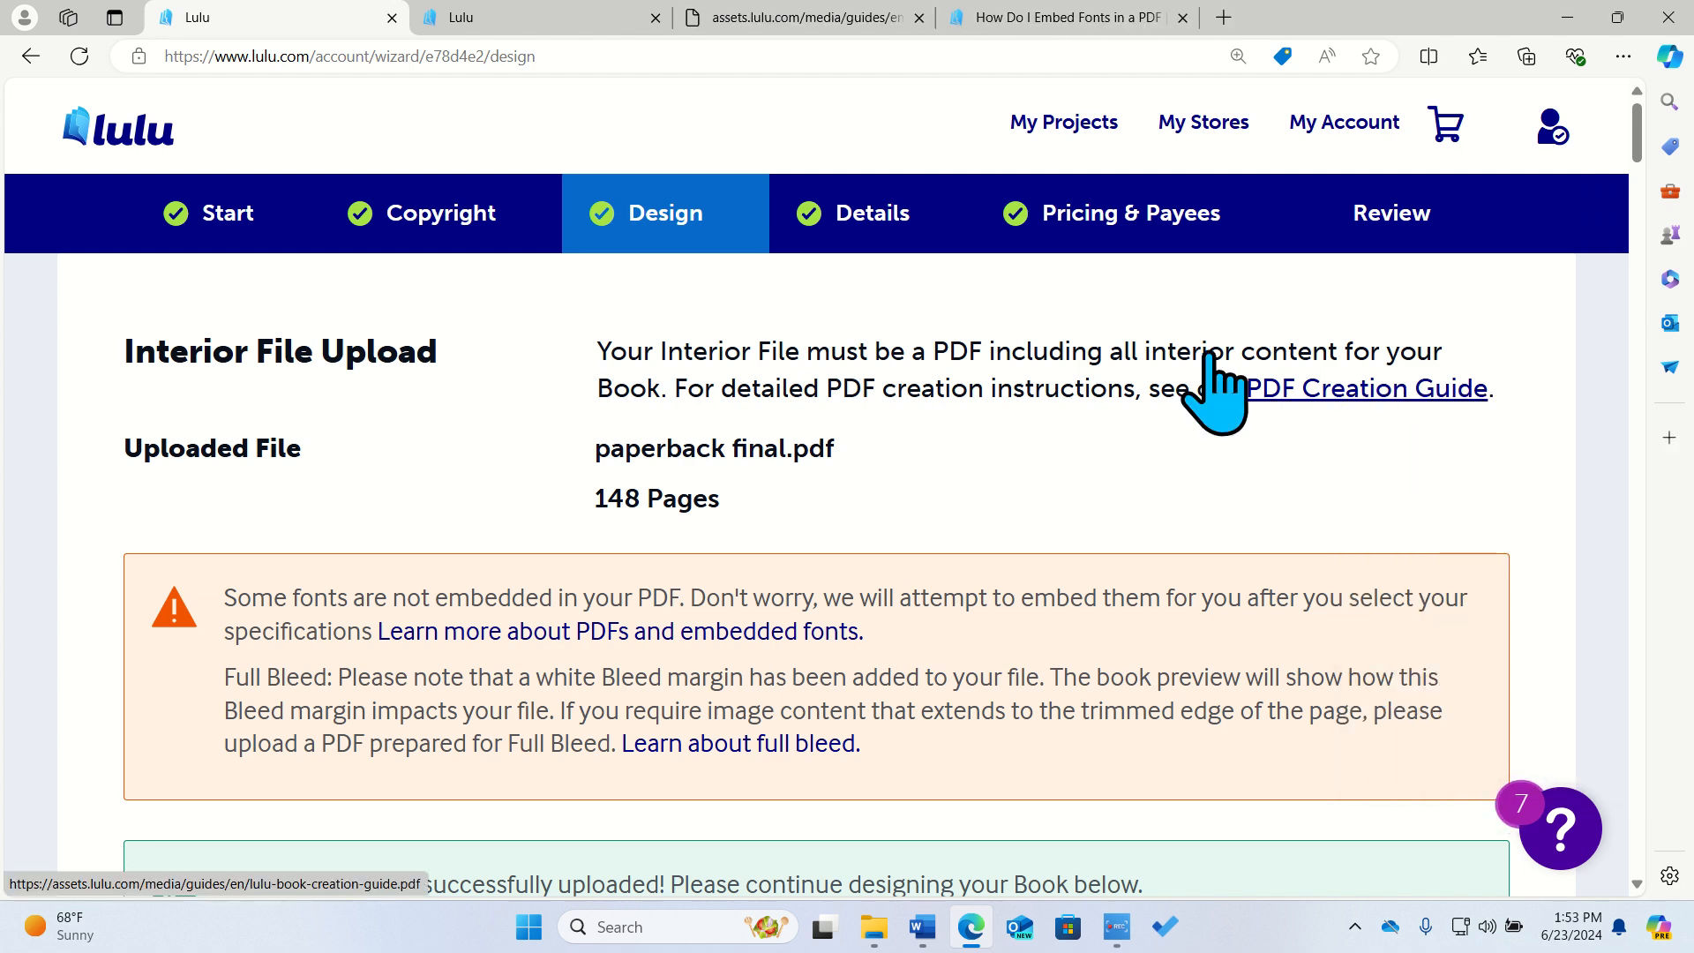
click(796, 19)
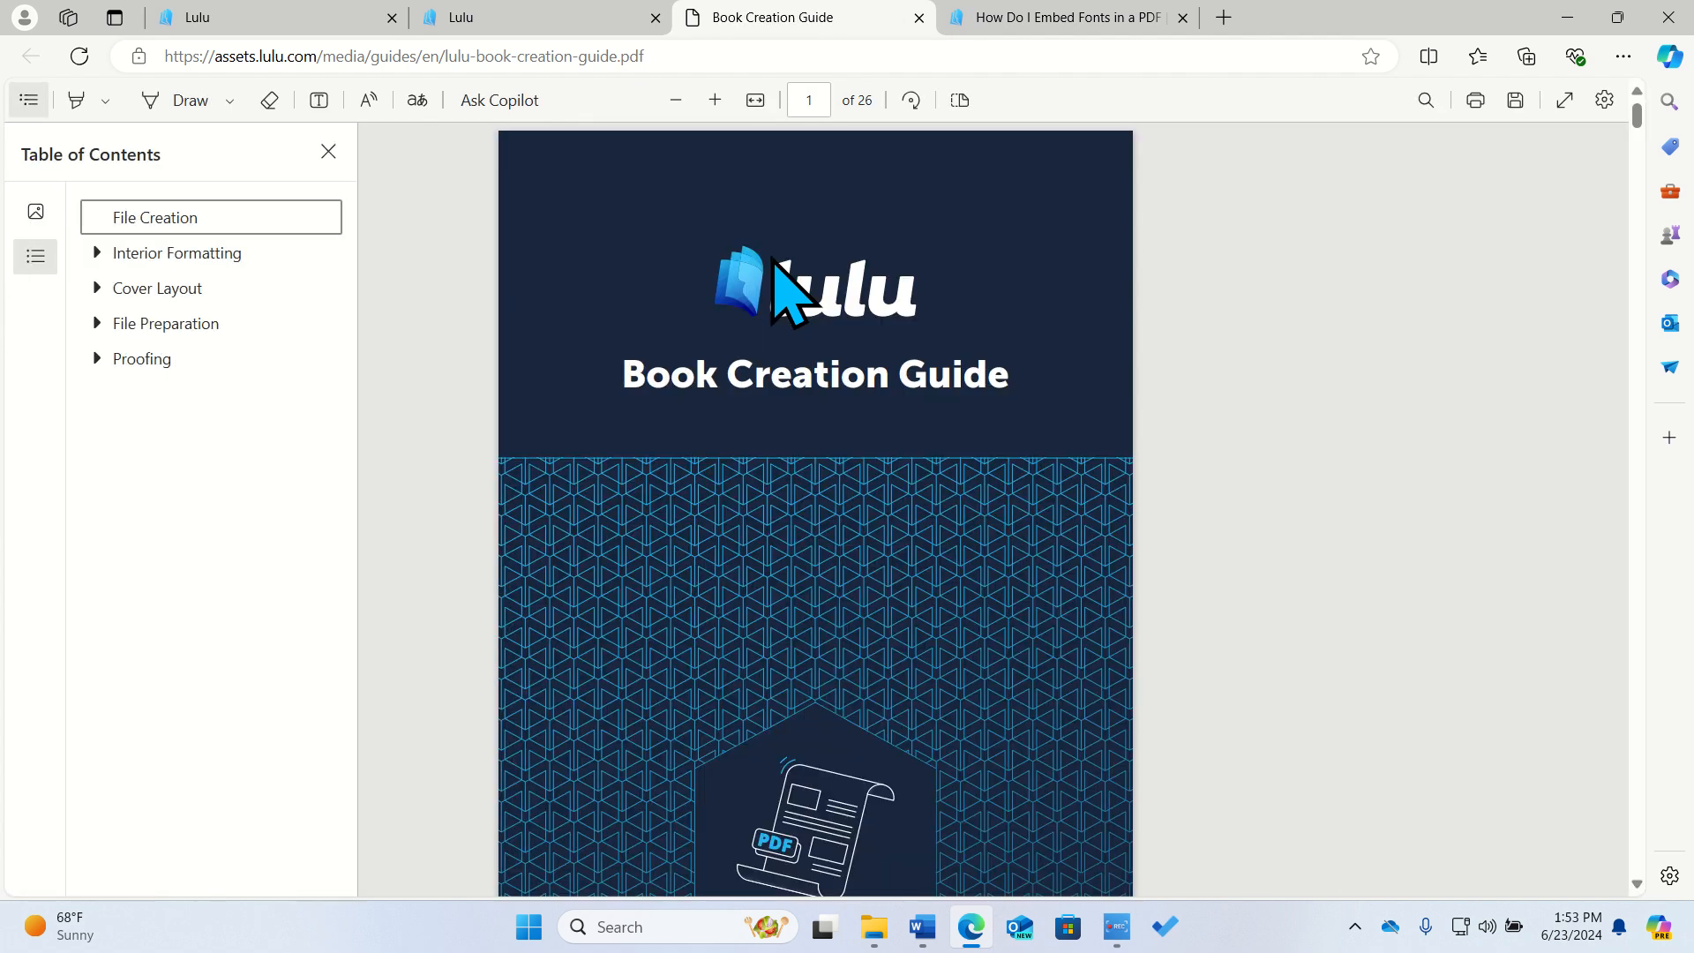
Browse the Book Creation Guide's Interior Formatting, Cover Layout, File Preparation and Proofing sections, ending with the image resolution comparison.
click(236, 254)
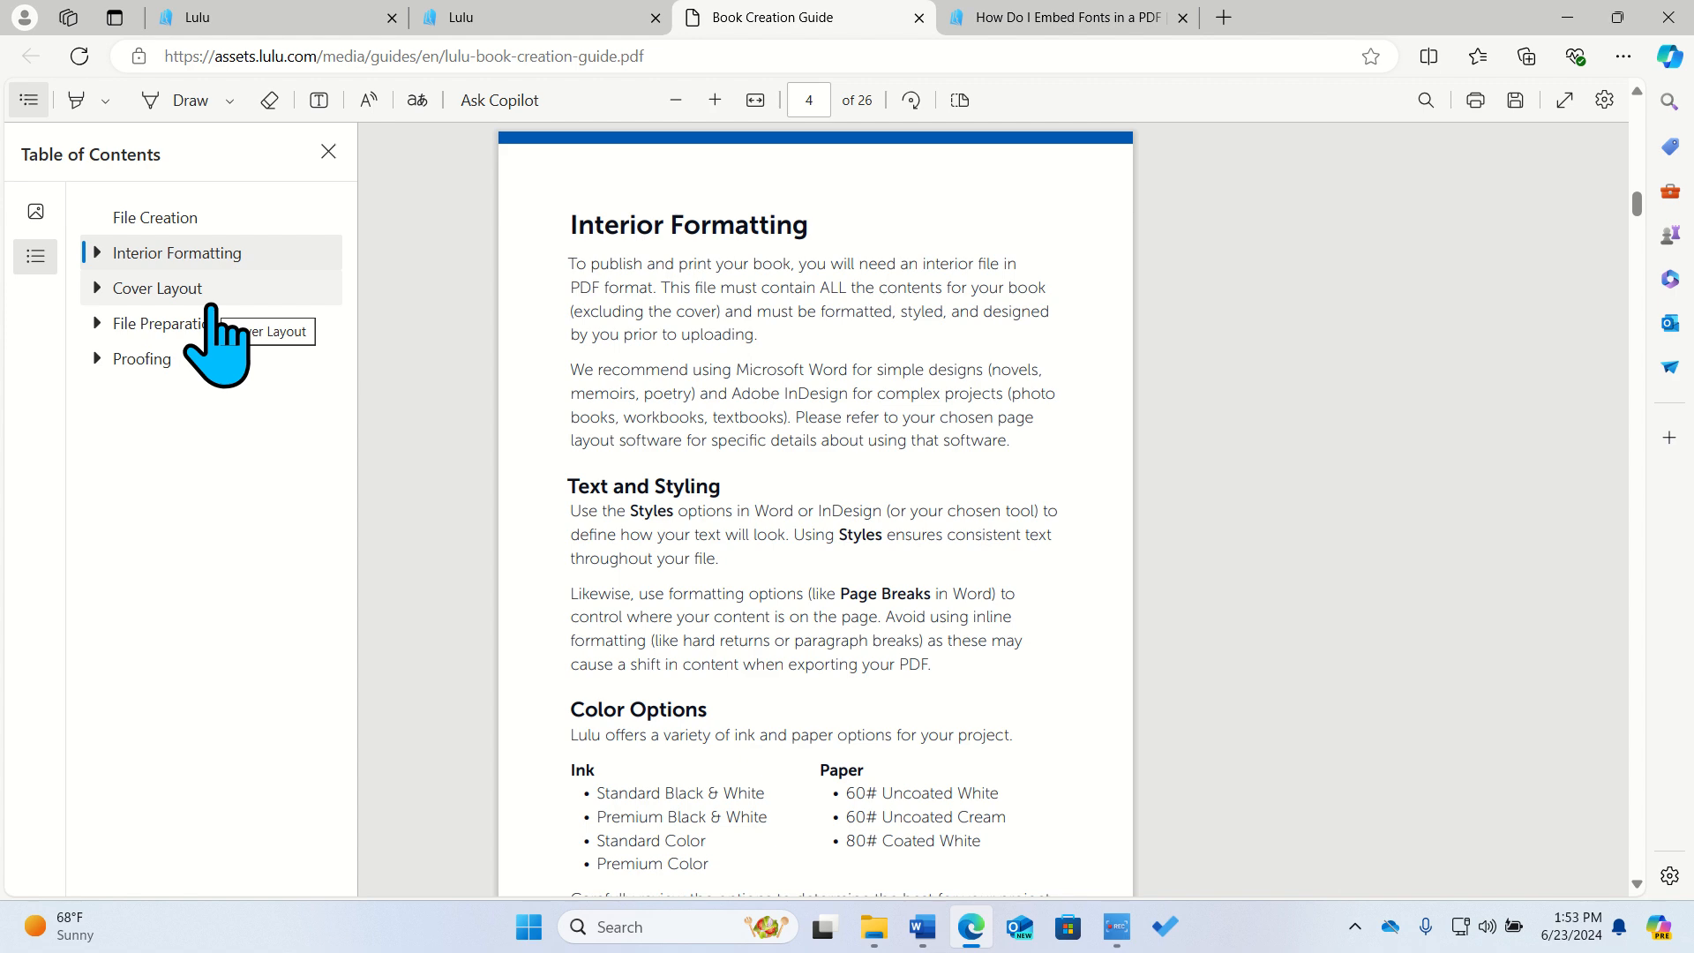
click(210, 300)
click(187, 329)
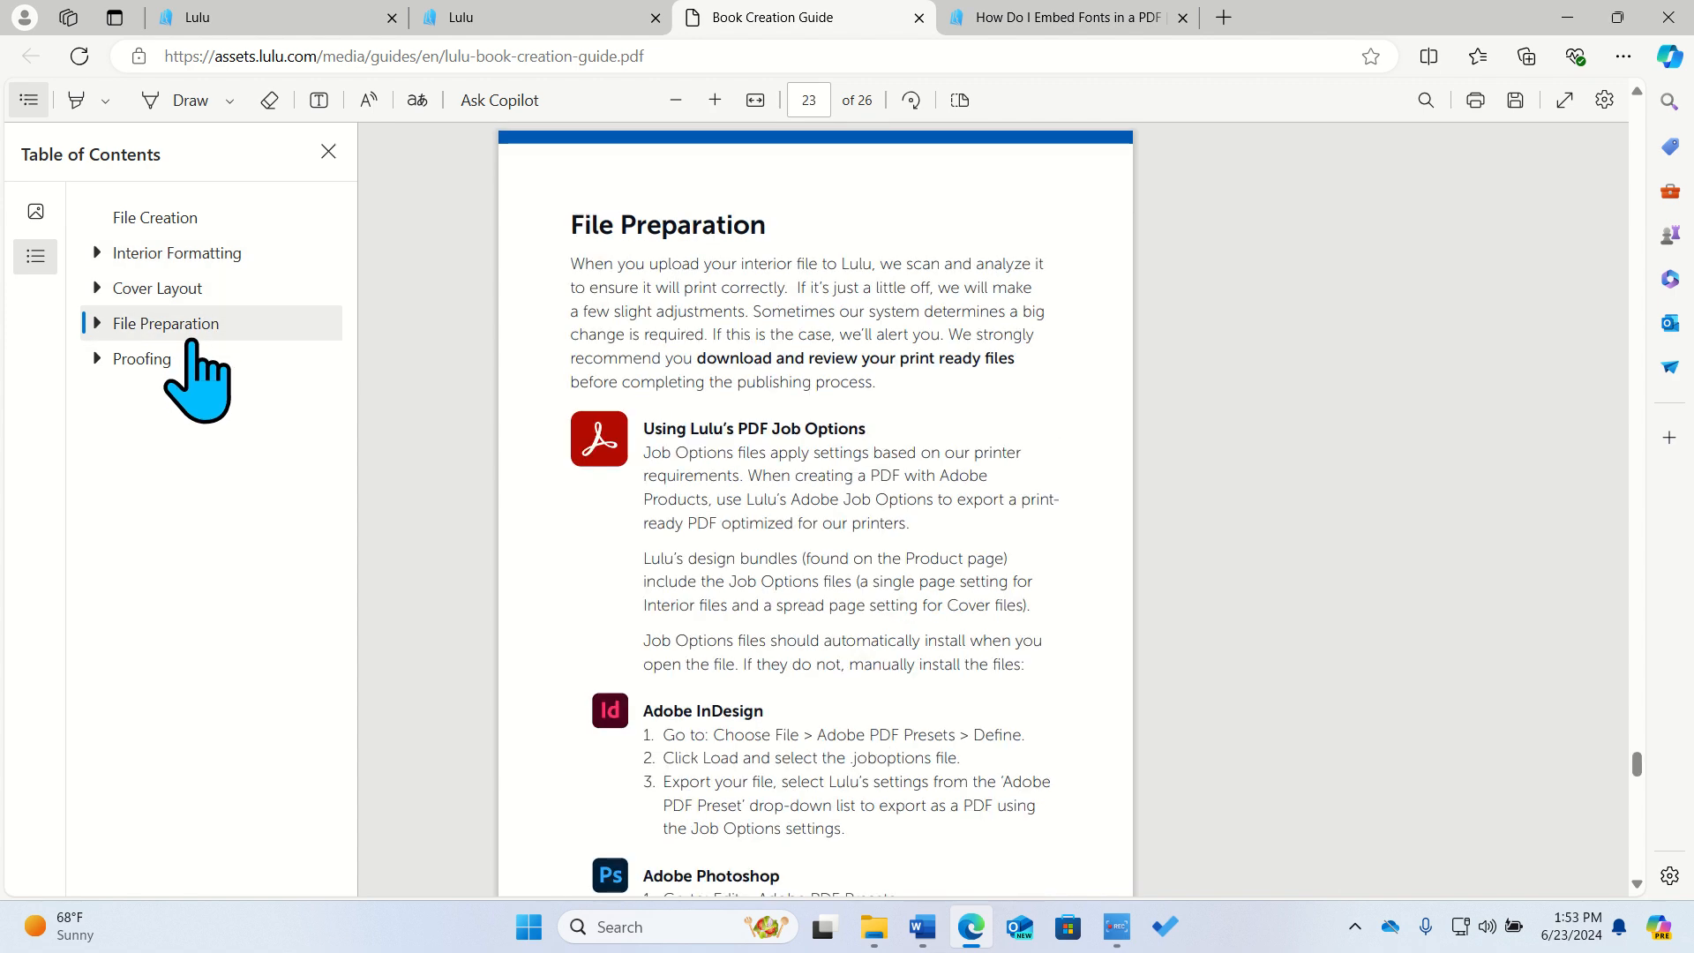
click(167, 358)
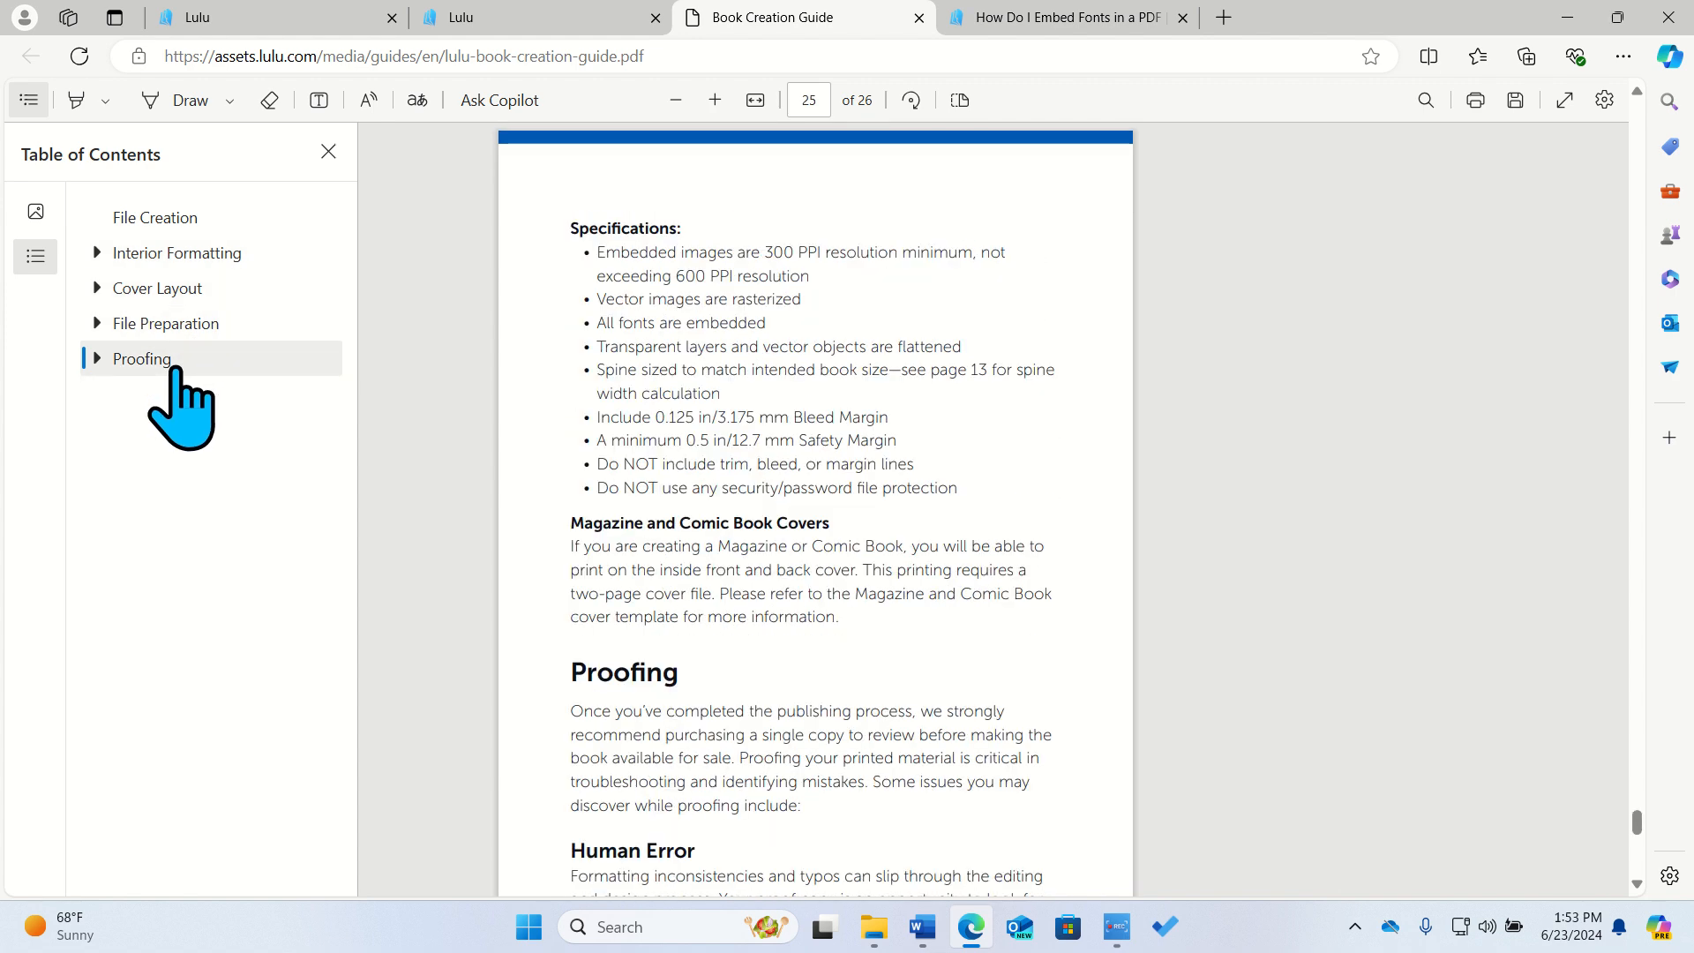
click(209, 324)
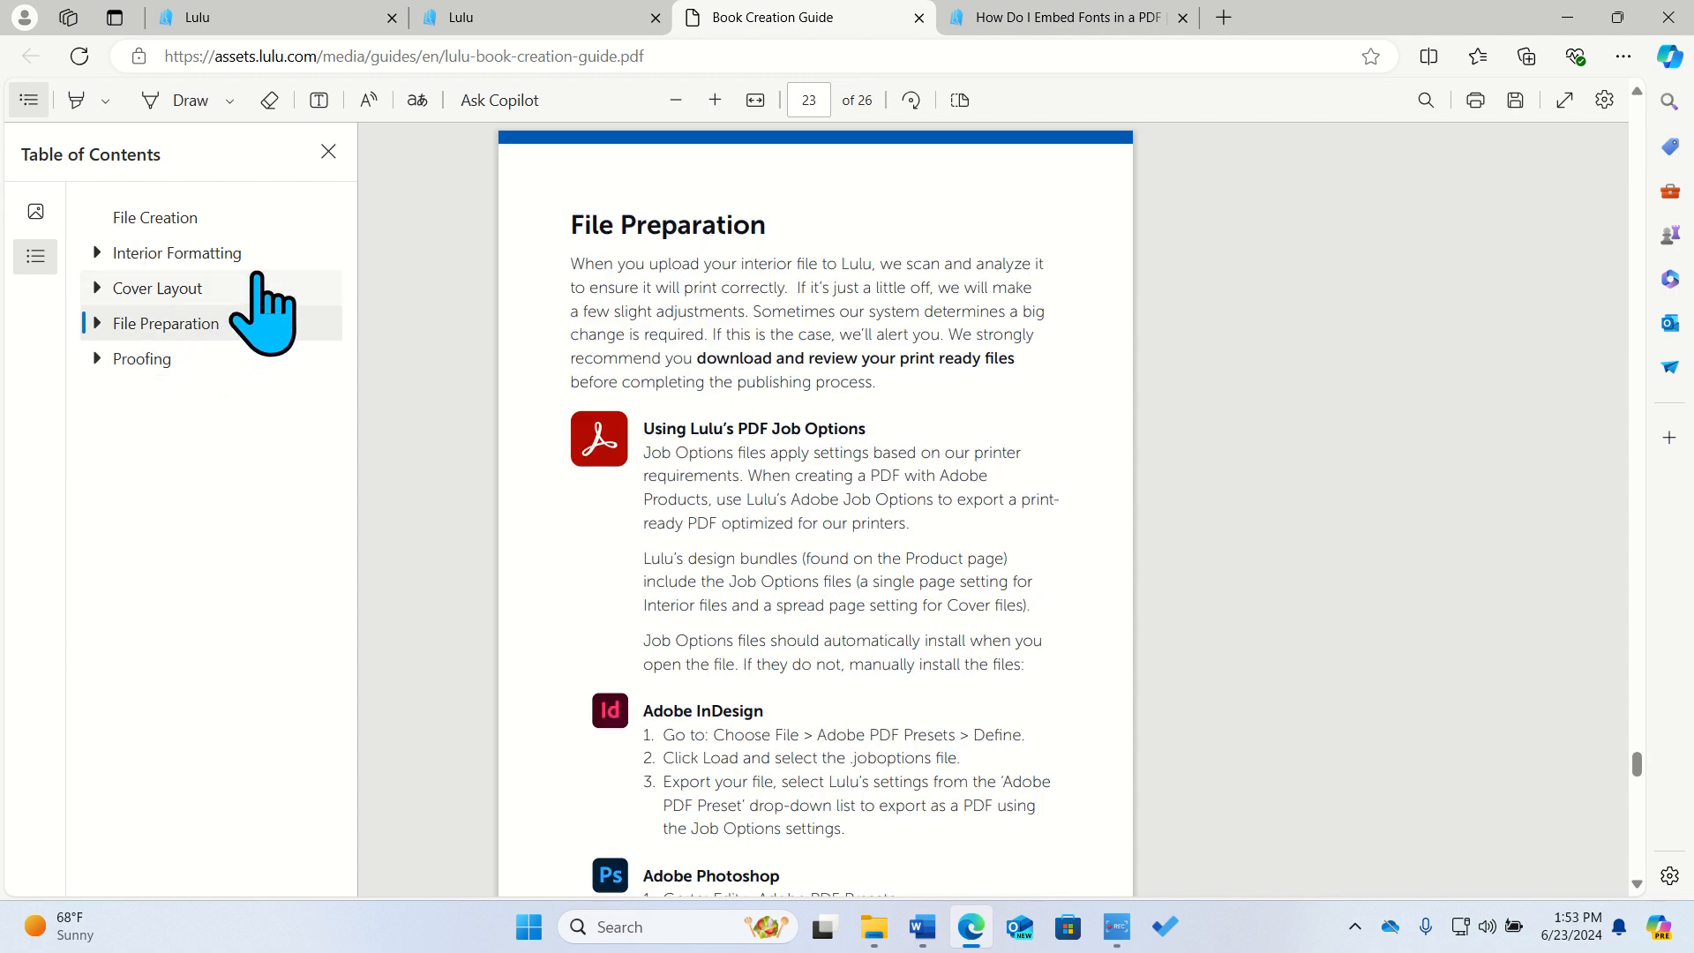
click(253, 282)
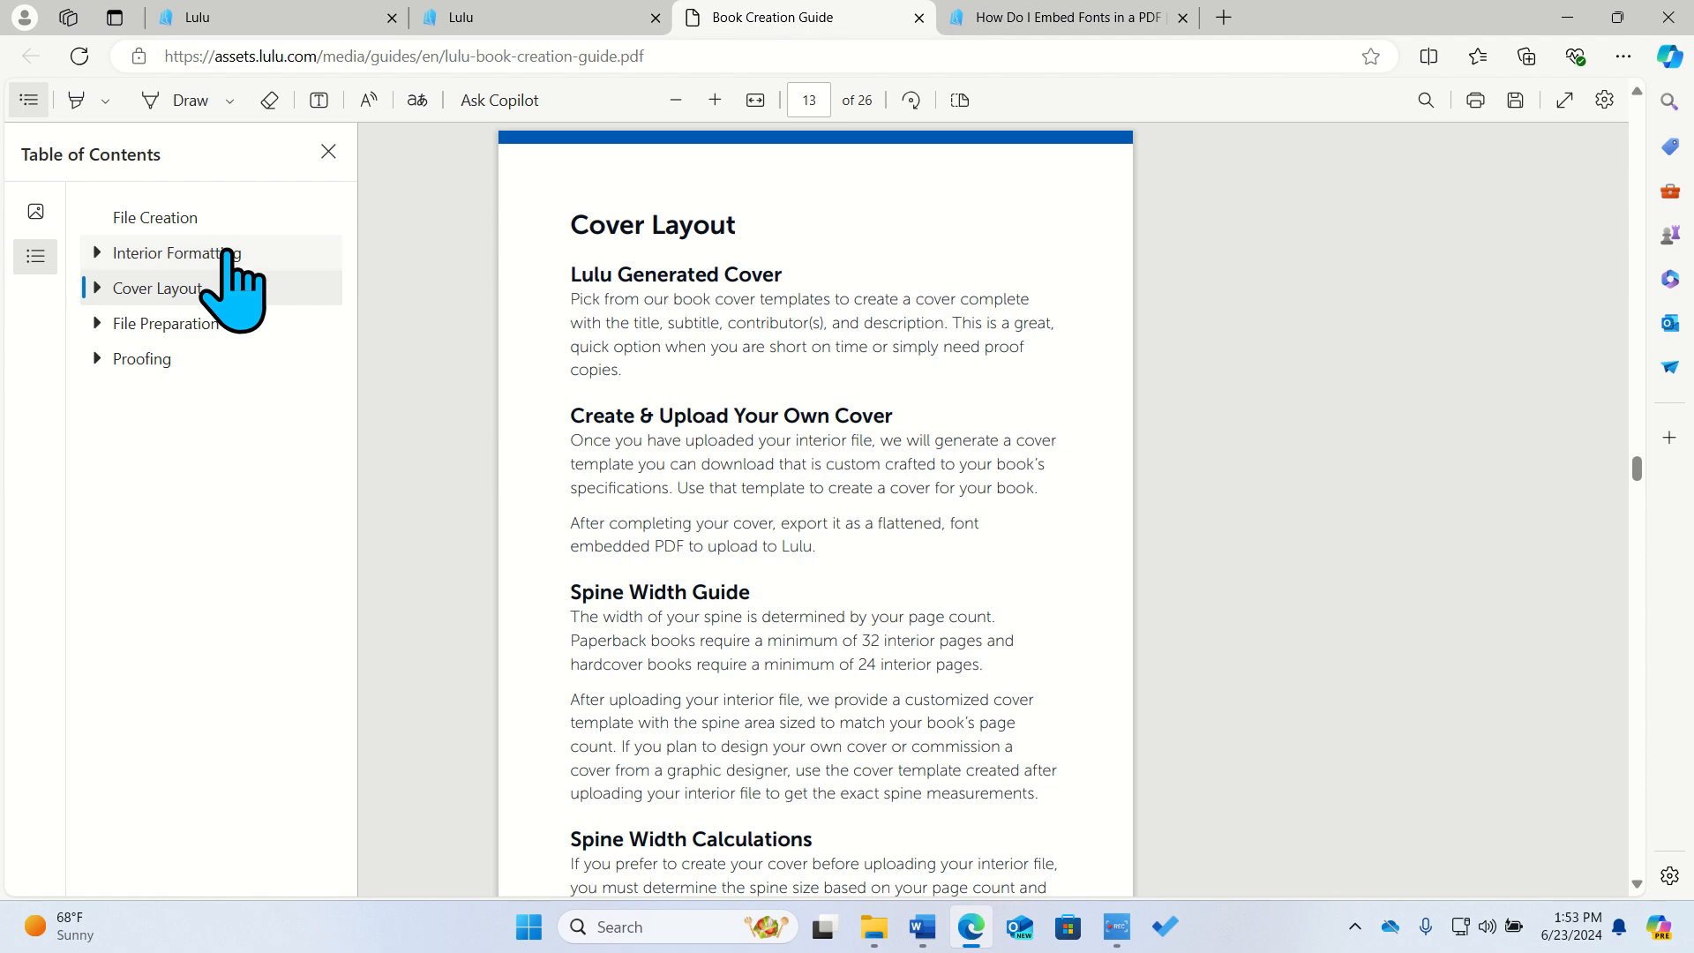
click(227, 254)
scroll(662, 483, down, 6)
scroll(666, 483, down, 8)
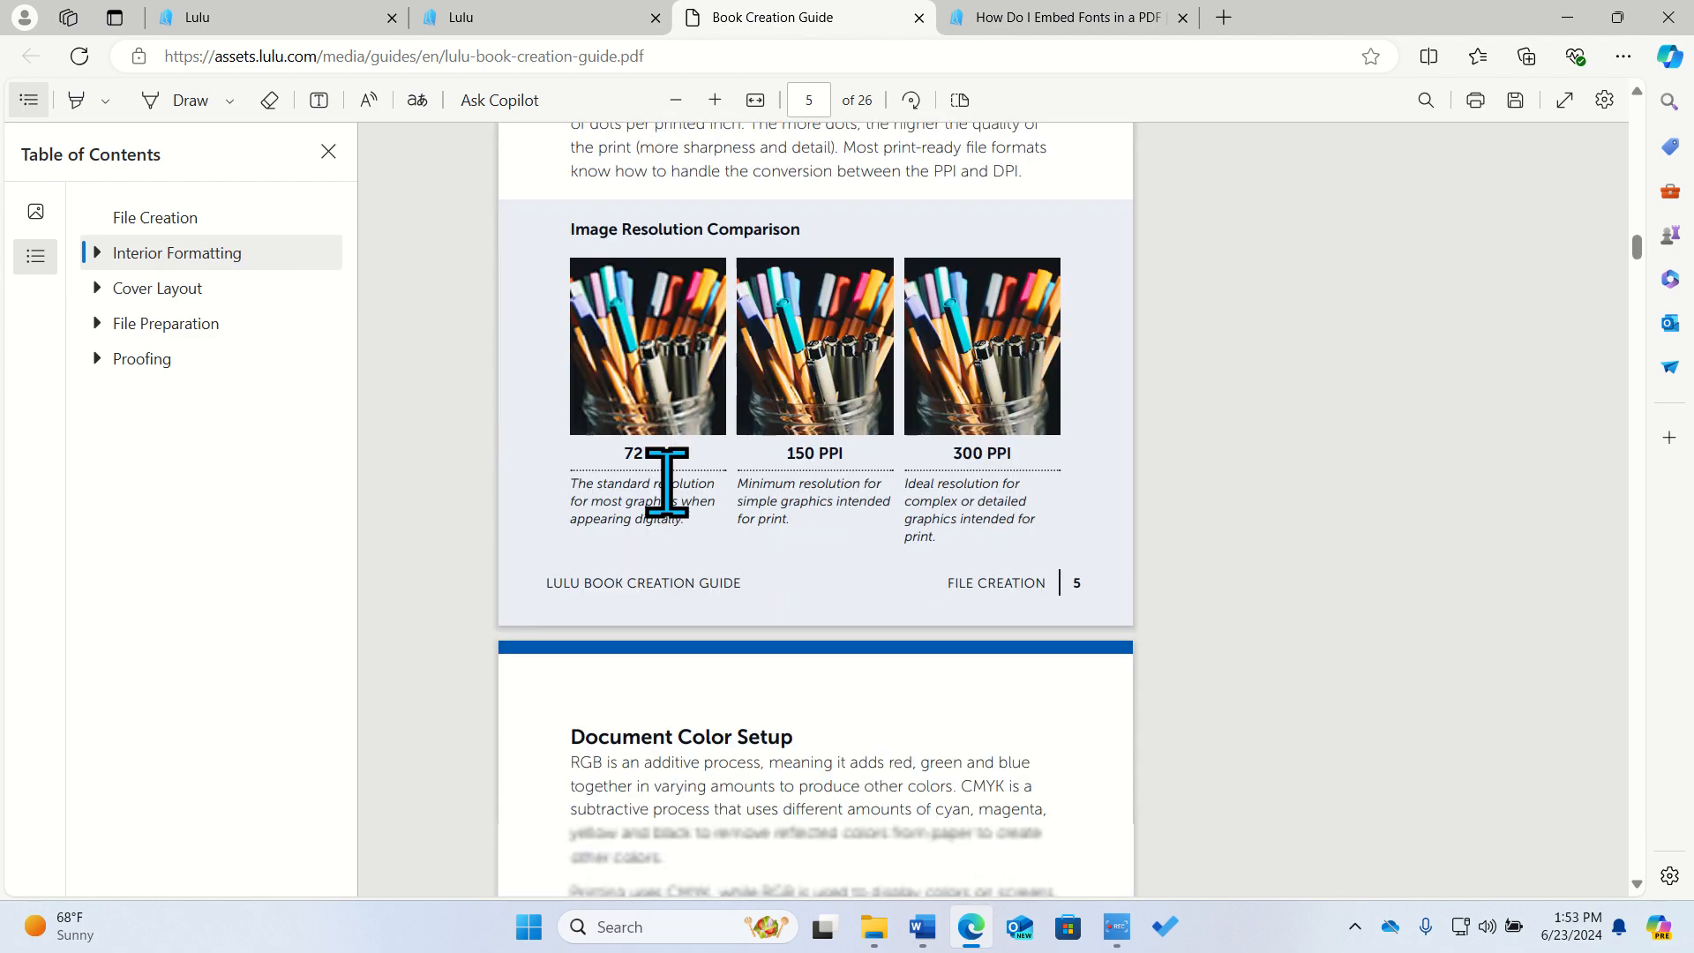
Return to the wizard's Design page and examine the interior PDF requirements and the Book Specifications introduction.
click(527, 11)
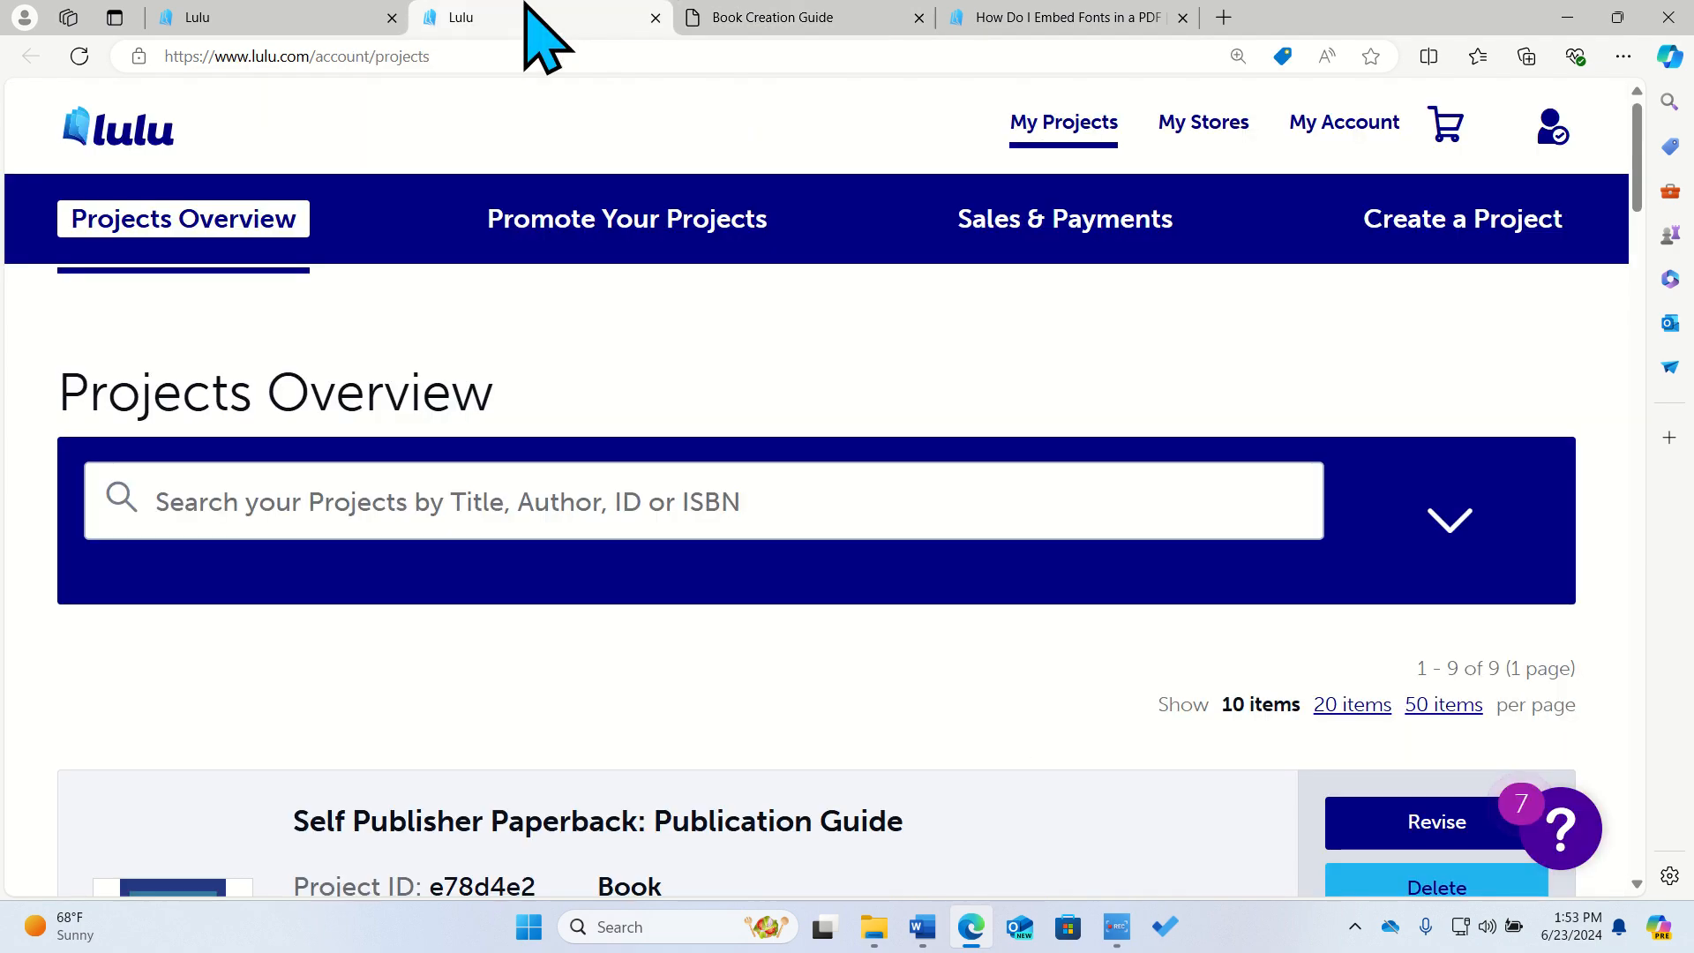
click(293, 16)
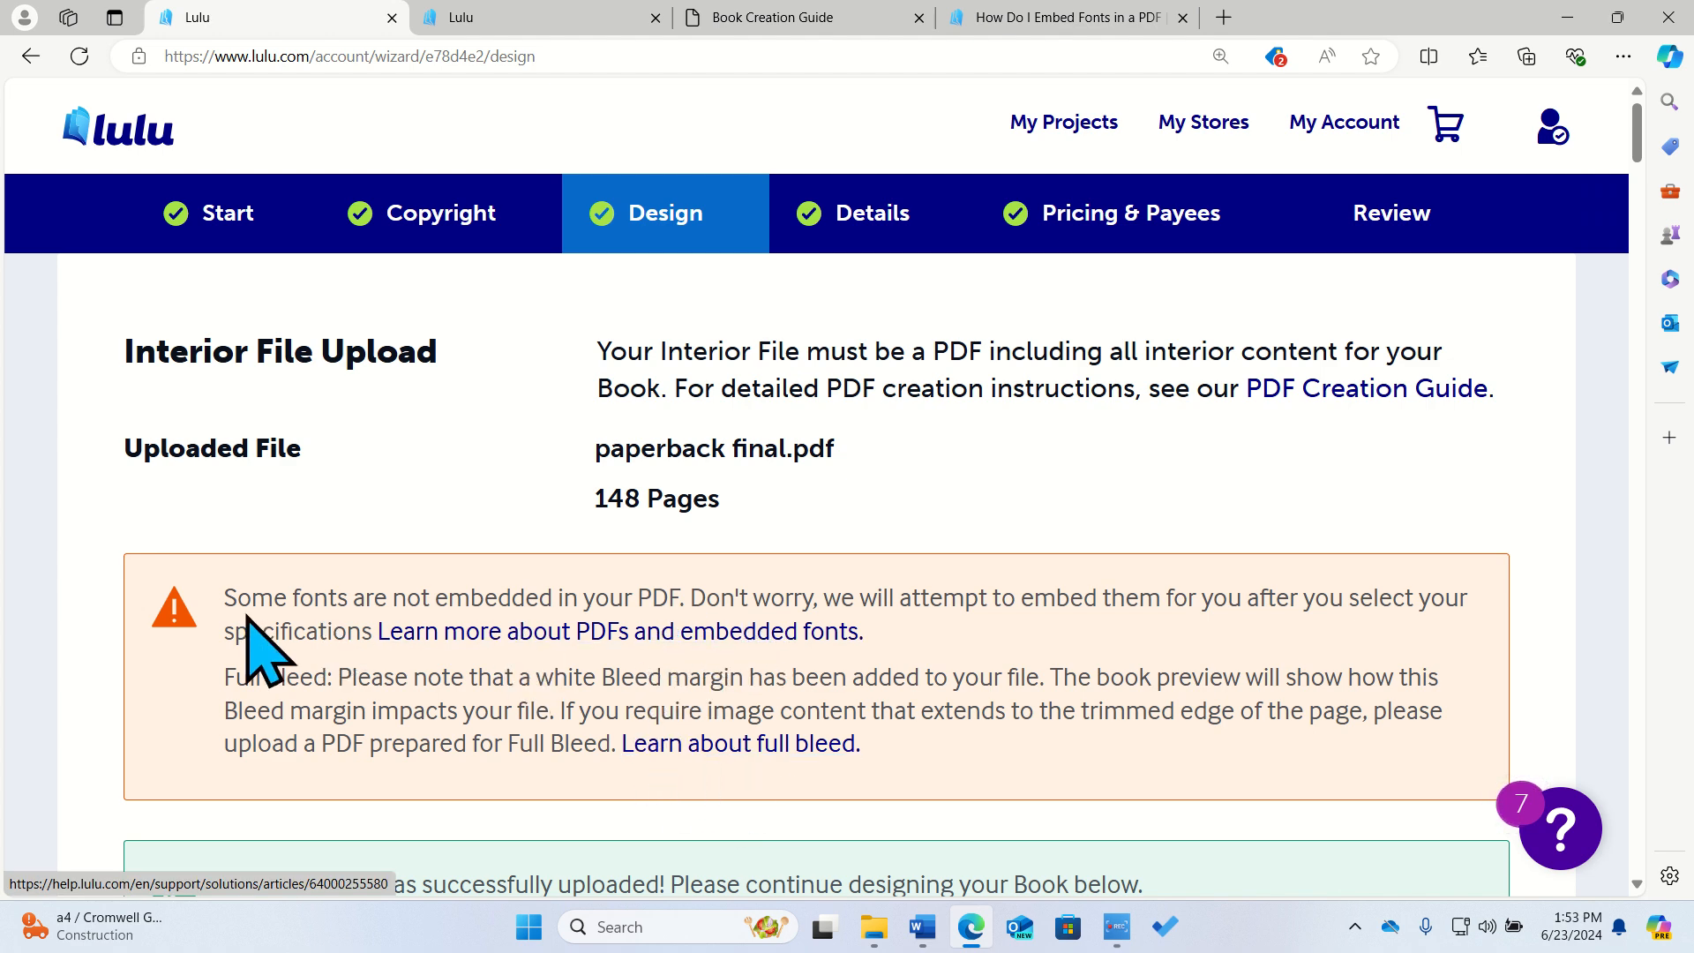
scroll(201, 697, down, 6)
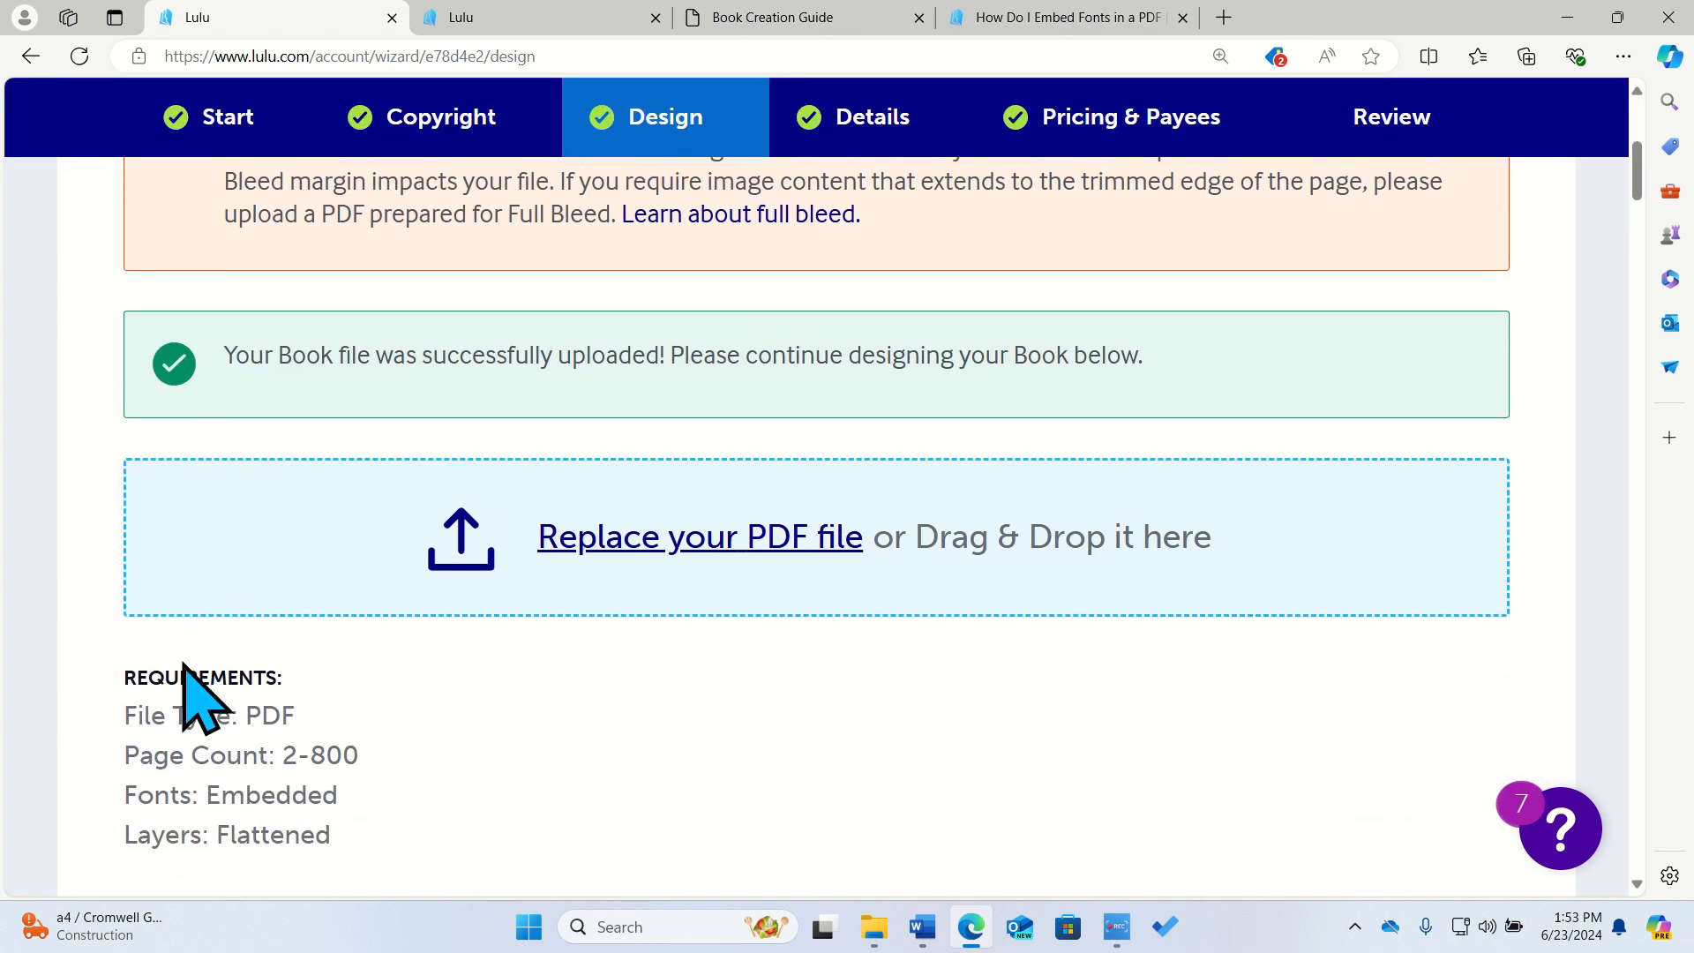
scroll(201, 697, down, 1)
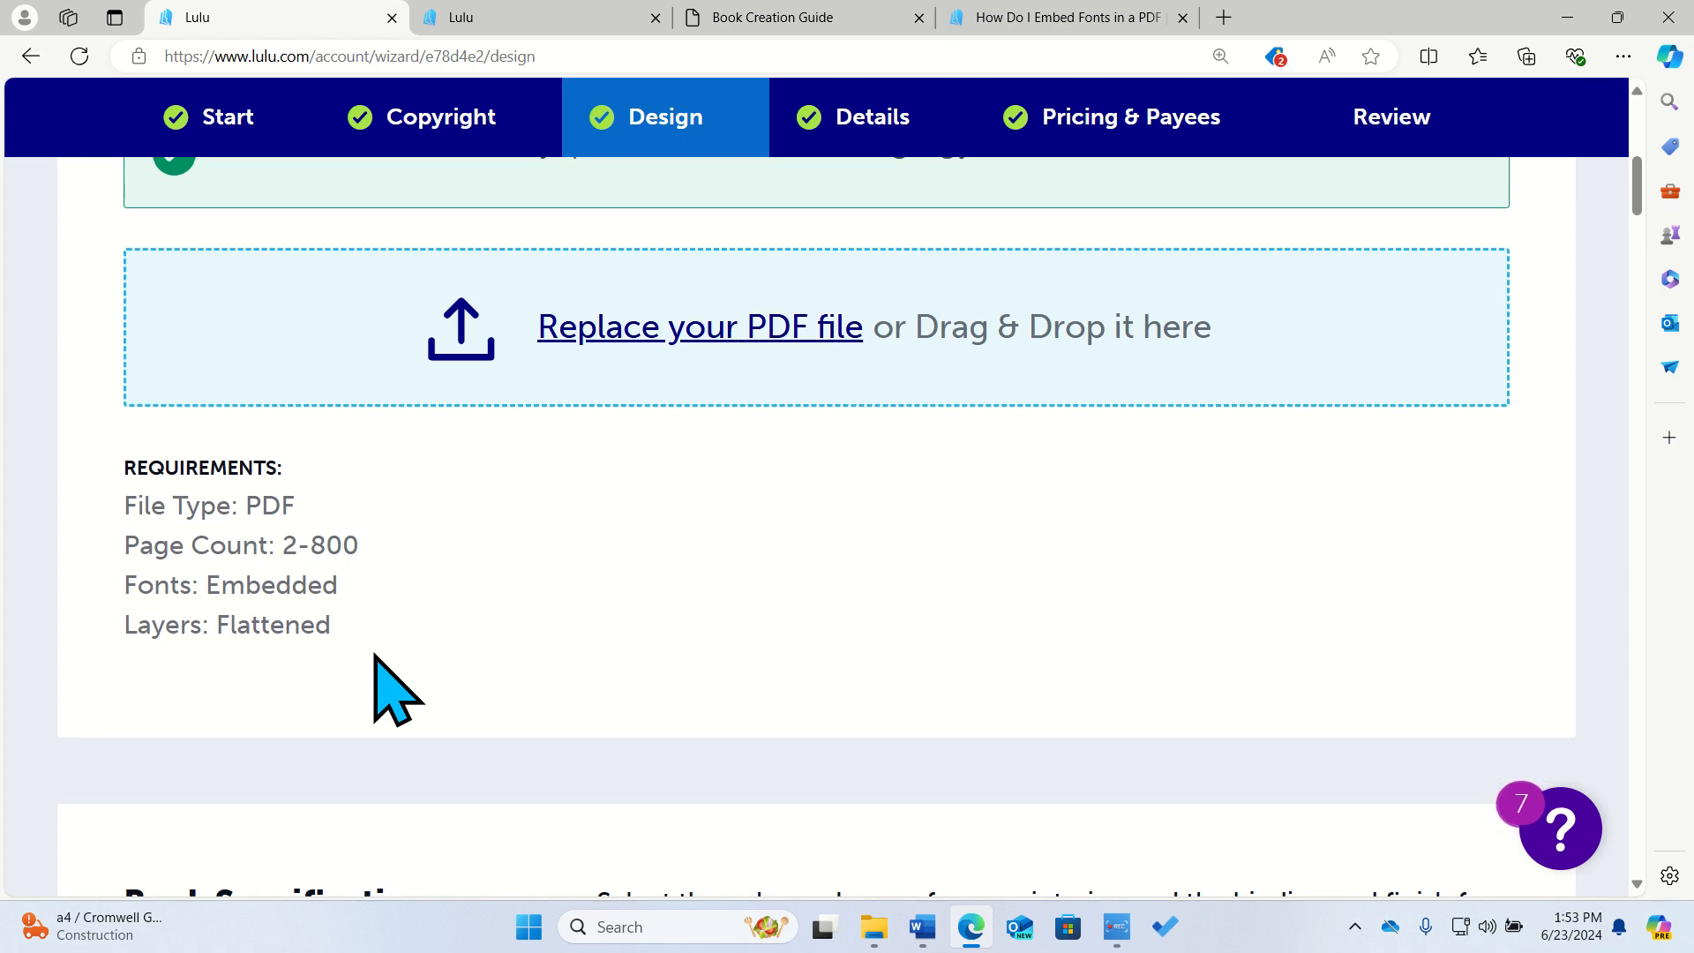
scroll(375, 657, down, 6)
scroll(378, 637, down, 3)
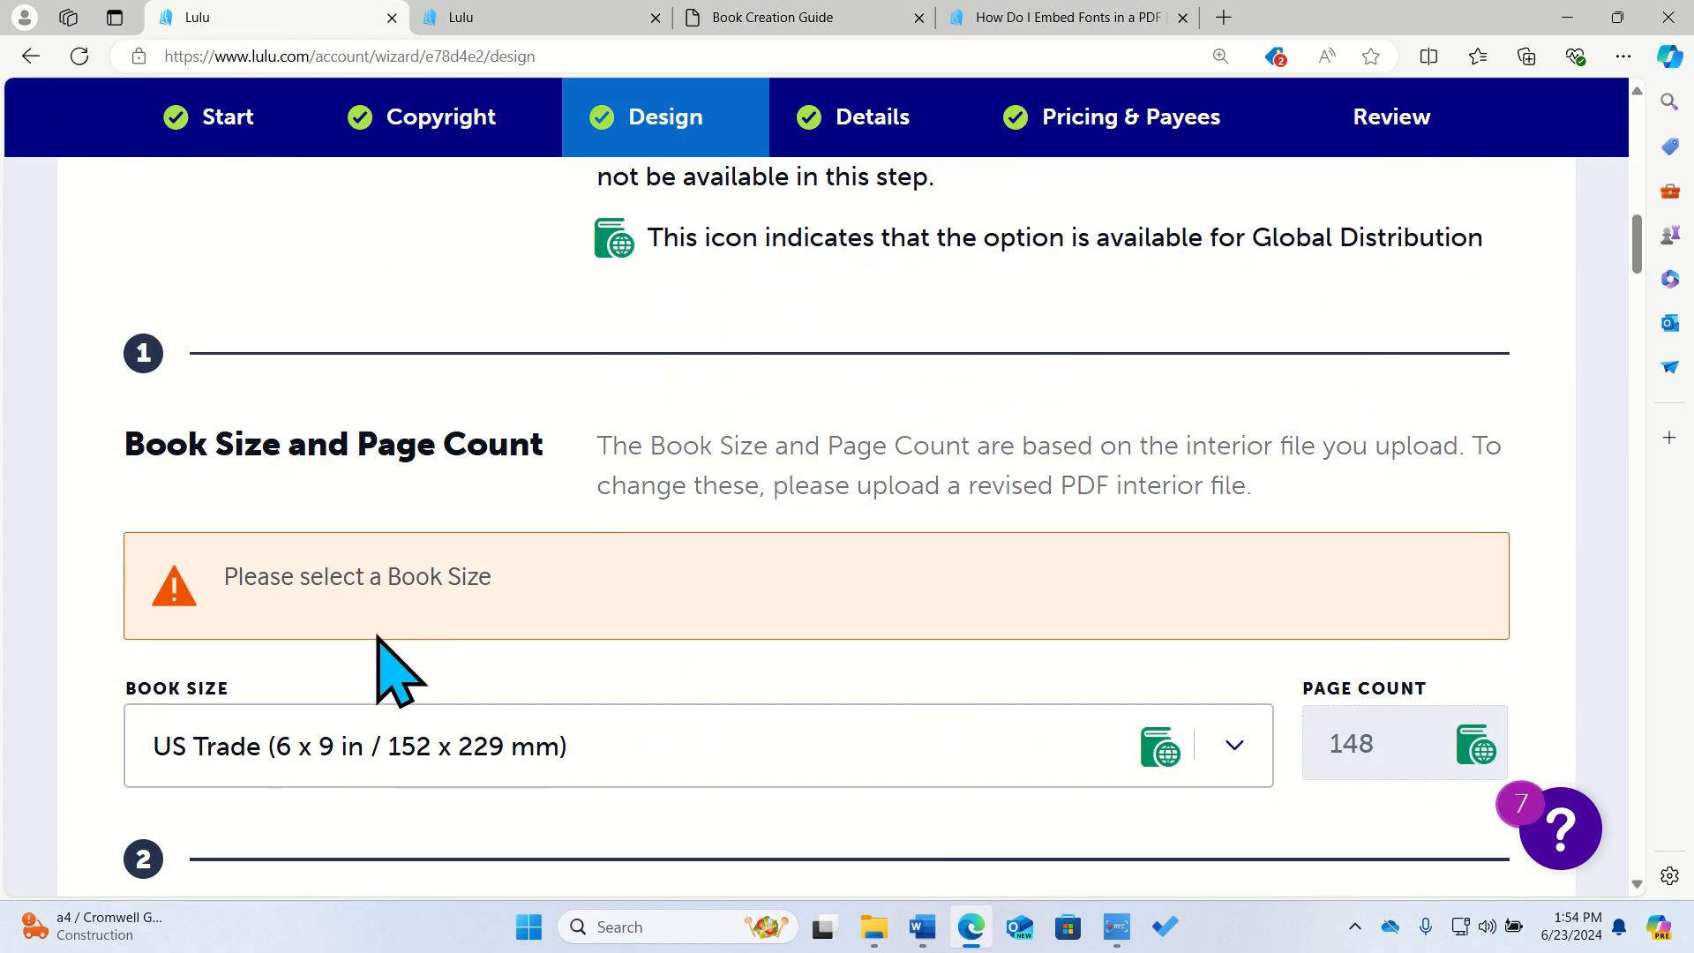
scroll(377, 637, up, 12)
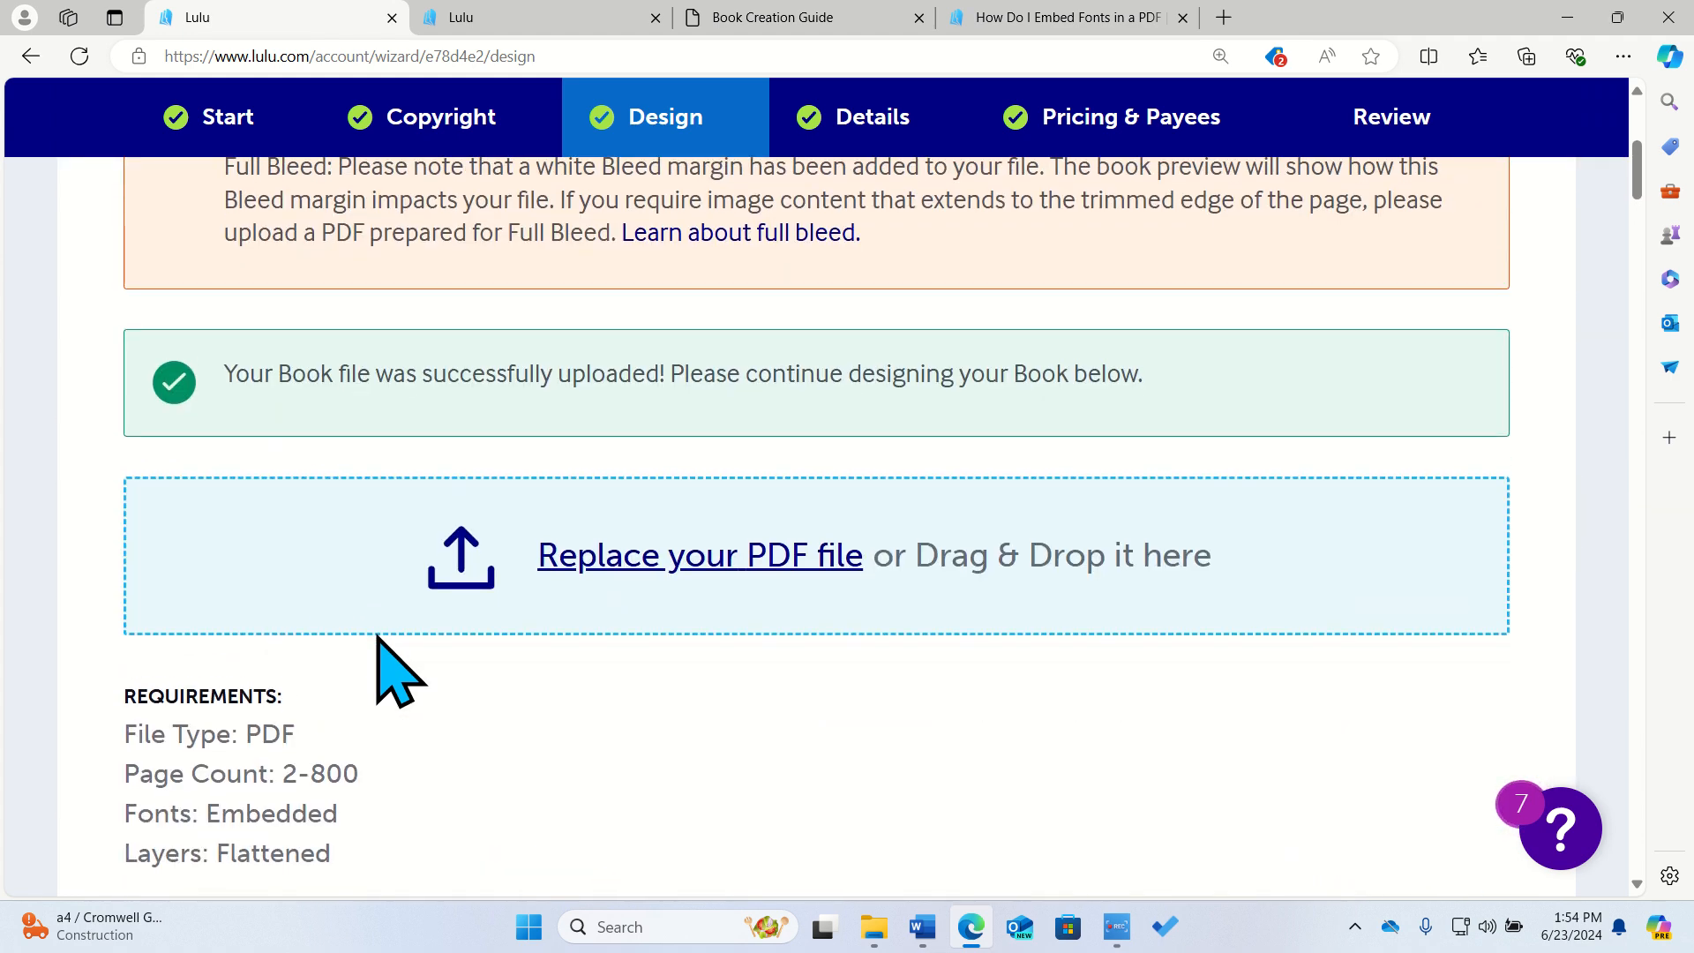
scroll(378, 637, down, 12)
scroll(378, 637, up, 4)
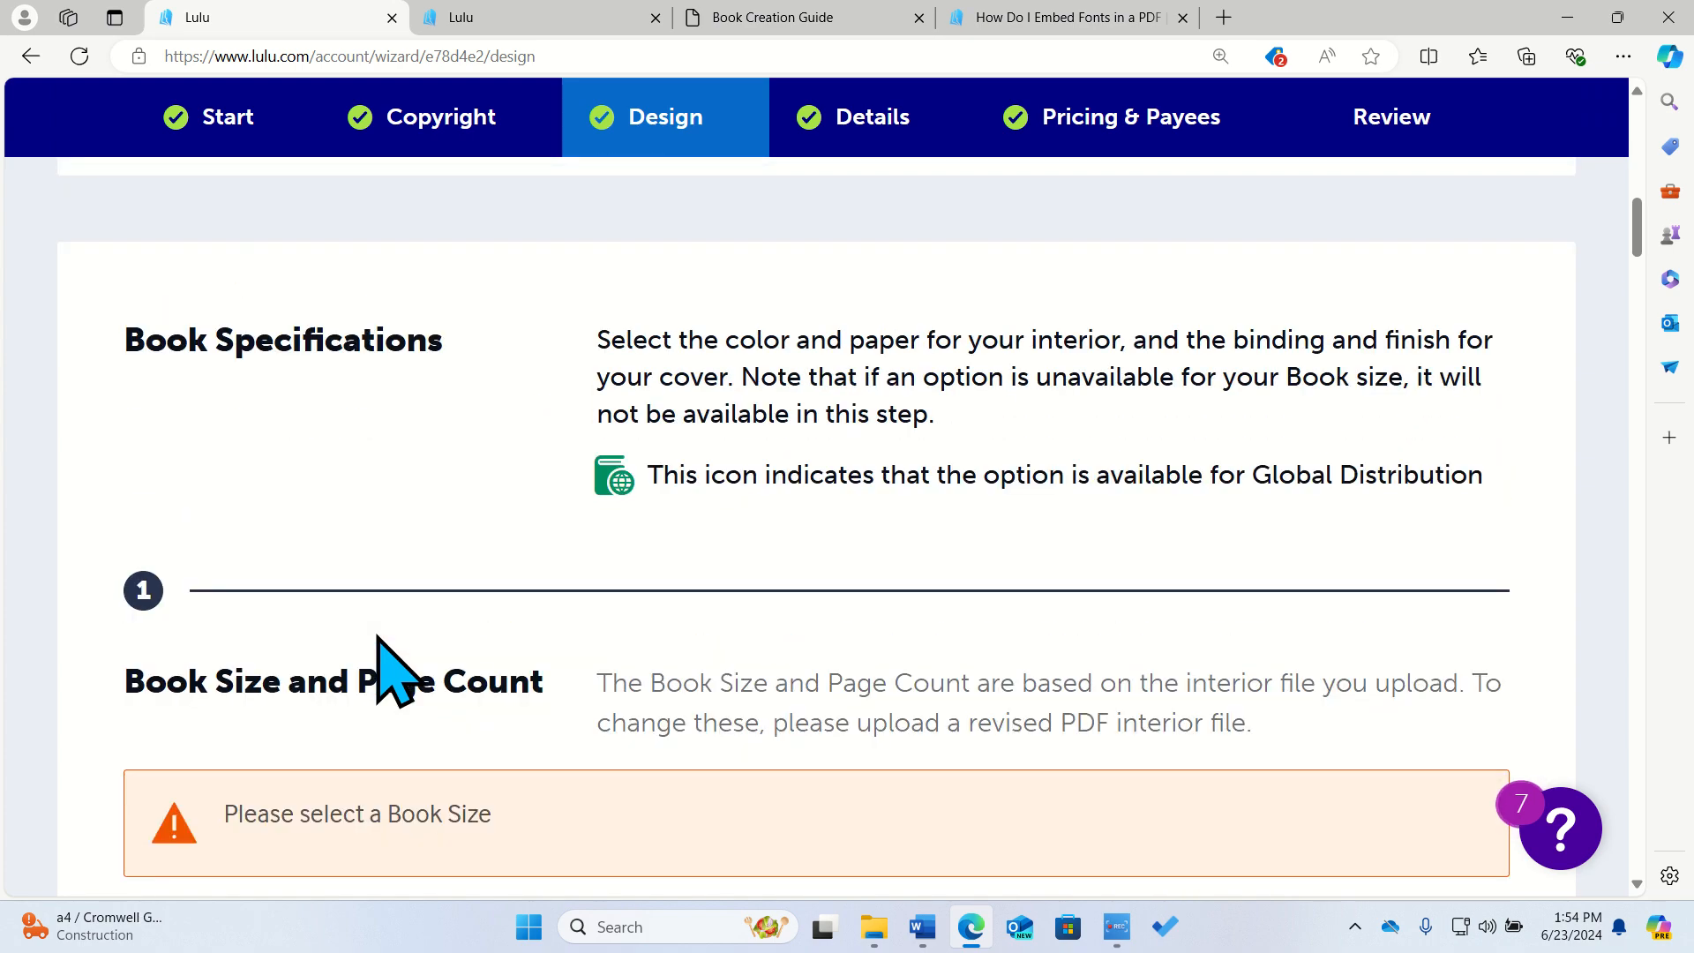
Set the Book Size to Royal (6.14 x 9.21 in / 156 x 234 mm).
scroll(697, 653, down, 3)
scroll(692, 640, down, 3)
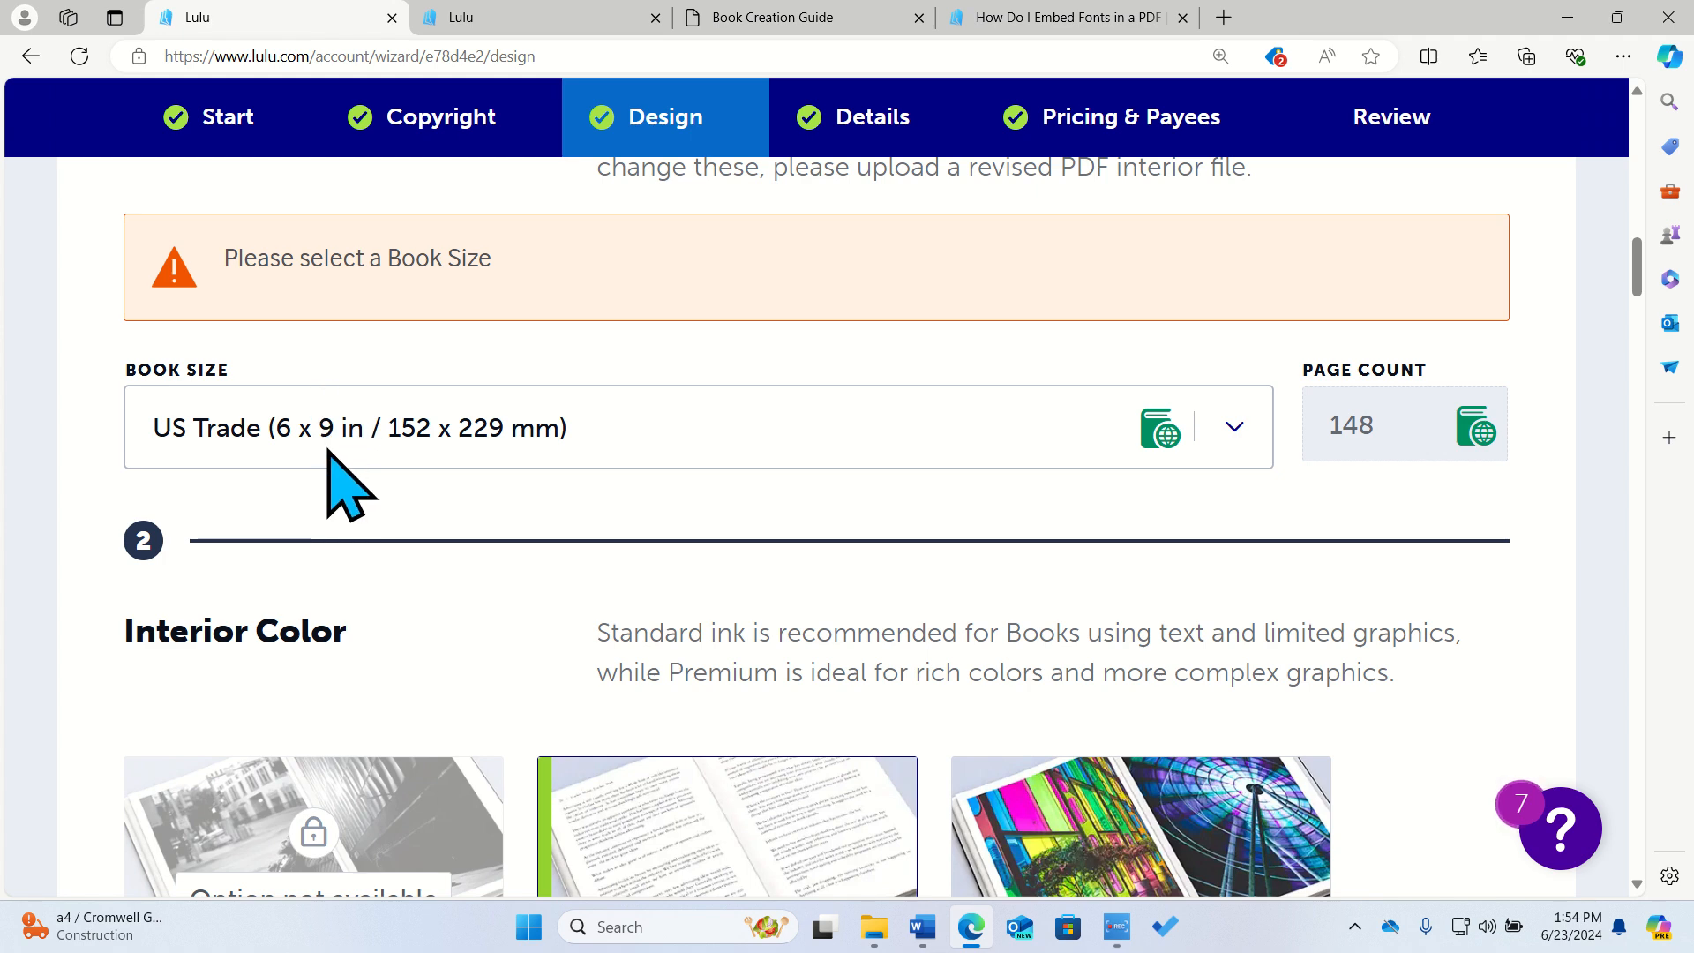
click(331, 450)
click(438, 523)
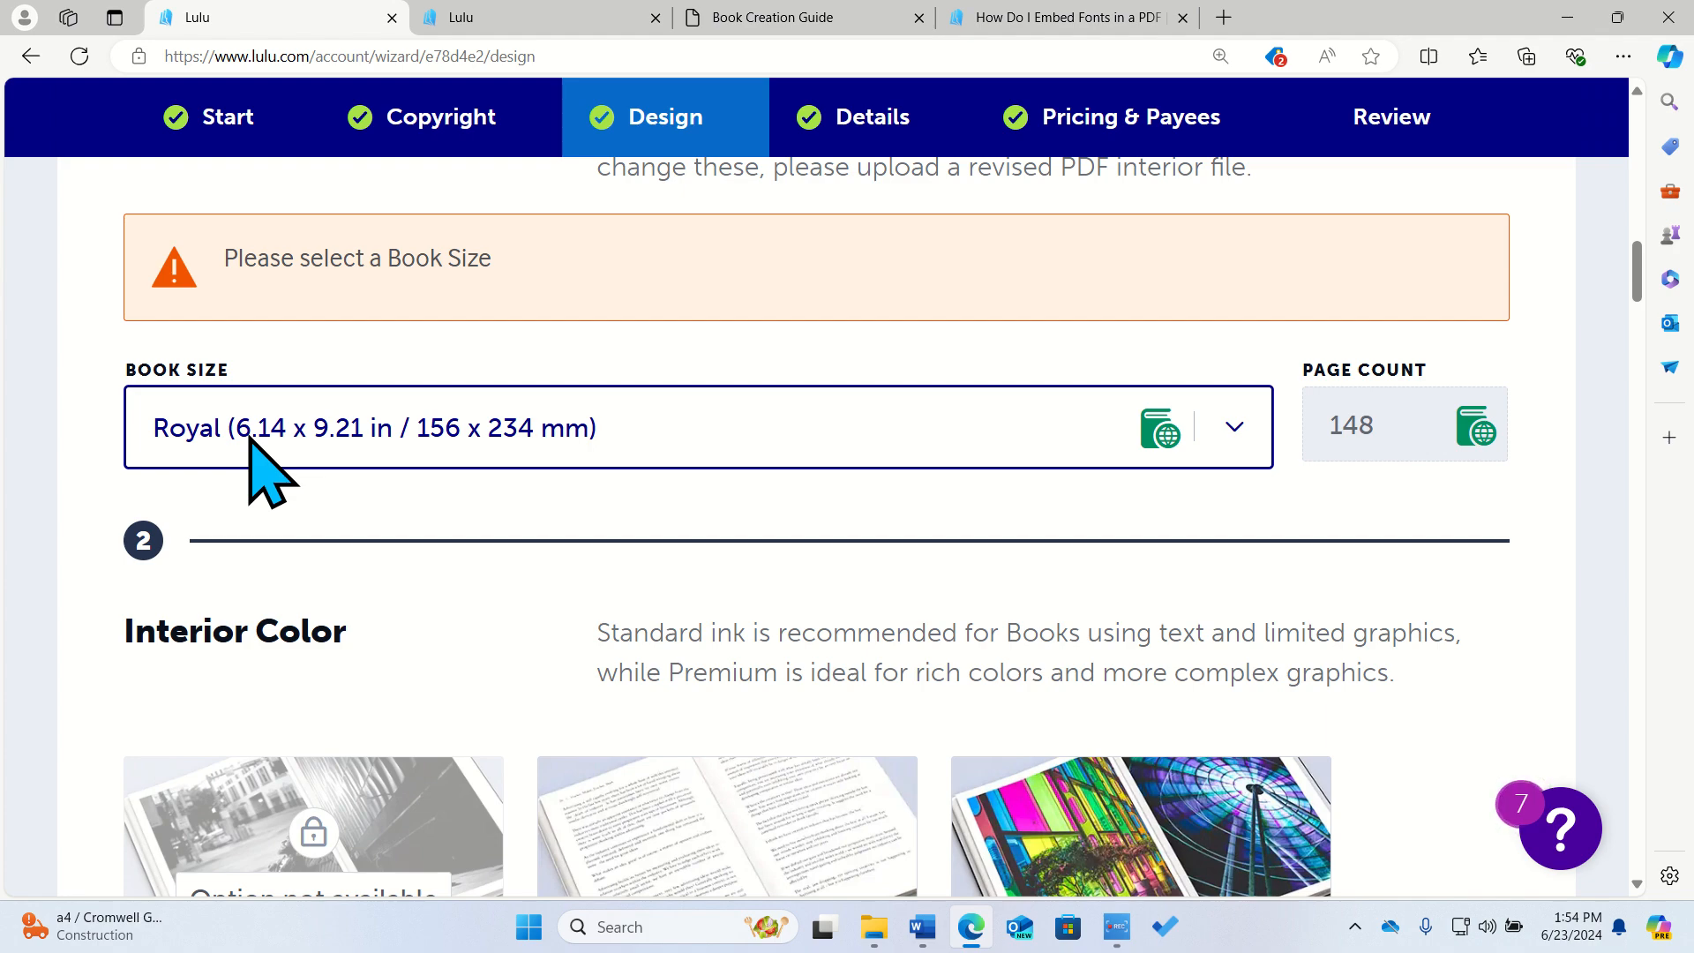
Check the interior file notices again and view the available Book Size options without changing the selection.
scroll(250, 439, up, 10)
scroll(248, 434, down, 3)
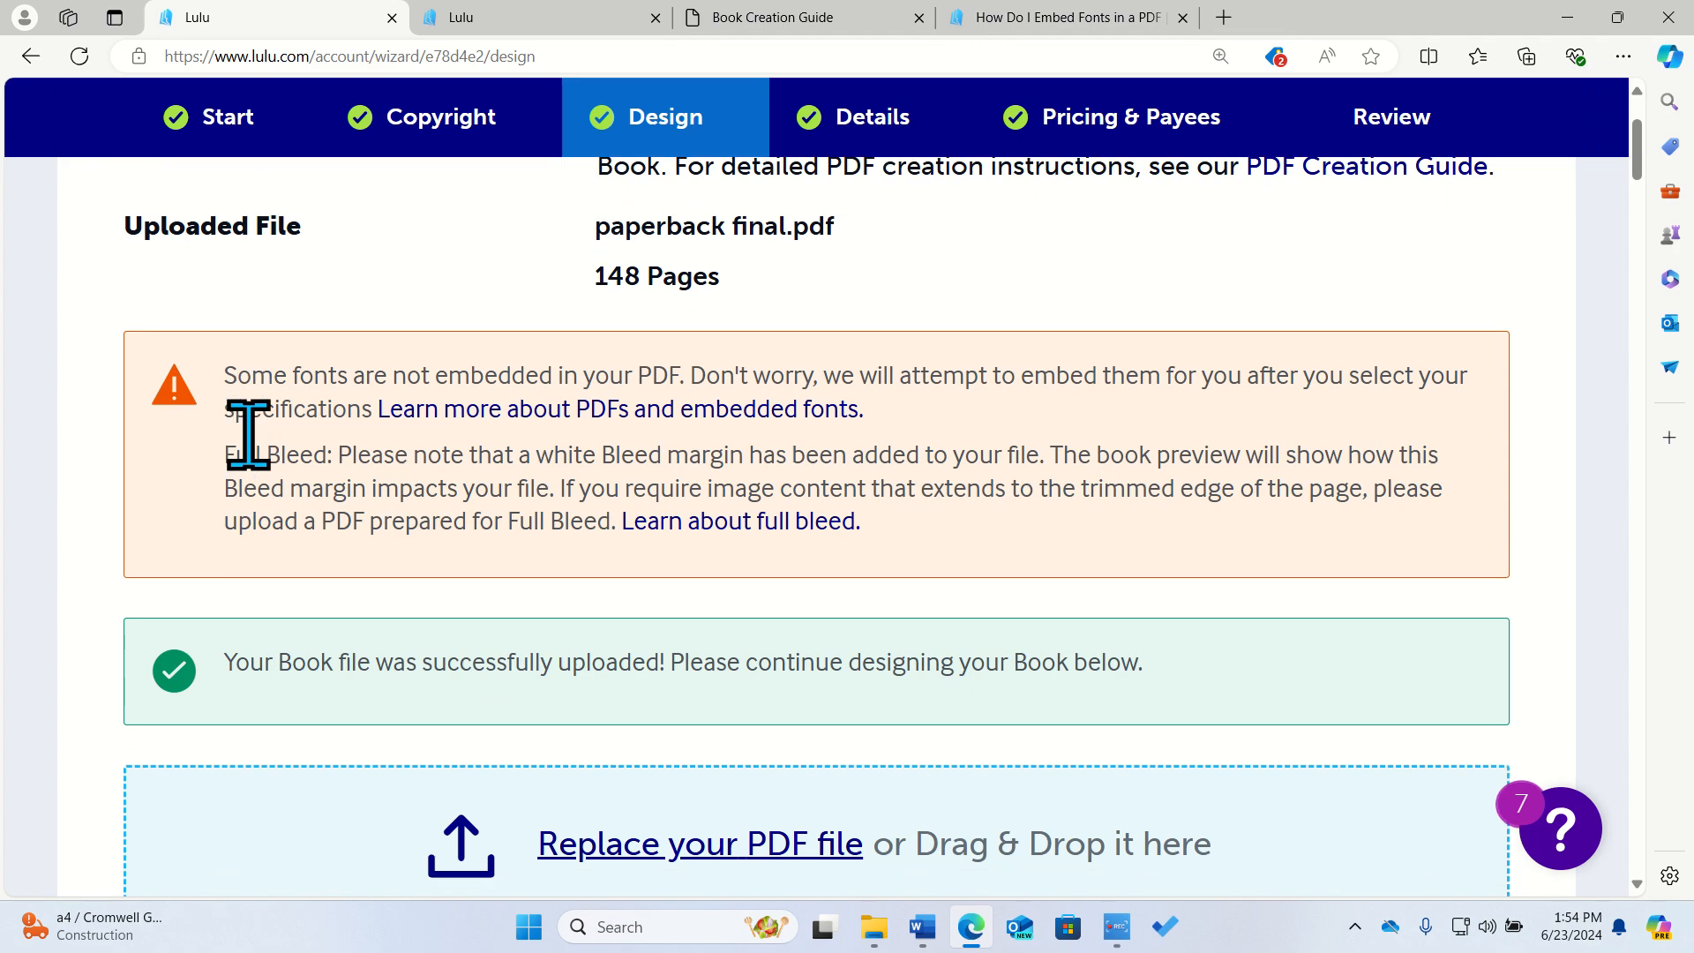
scroll(250, 439, down, 8)
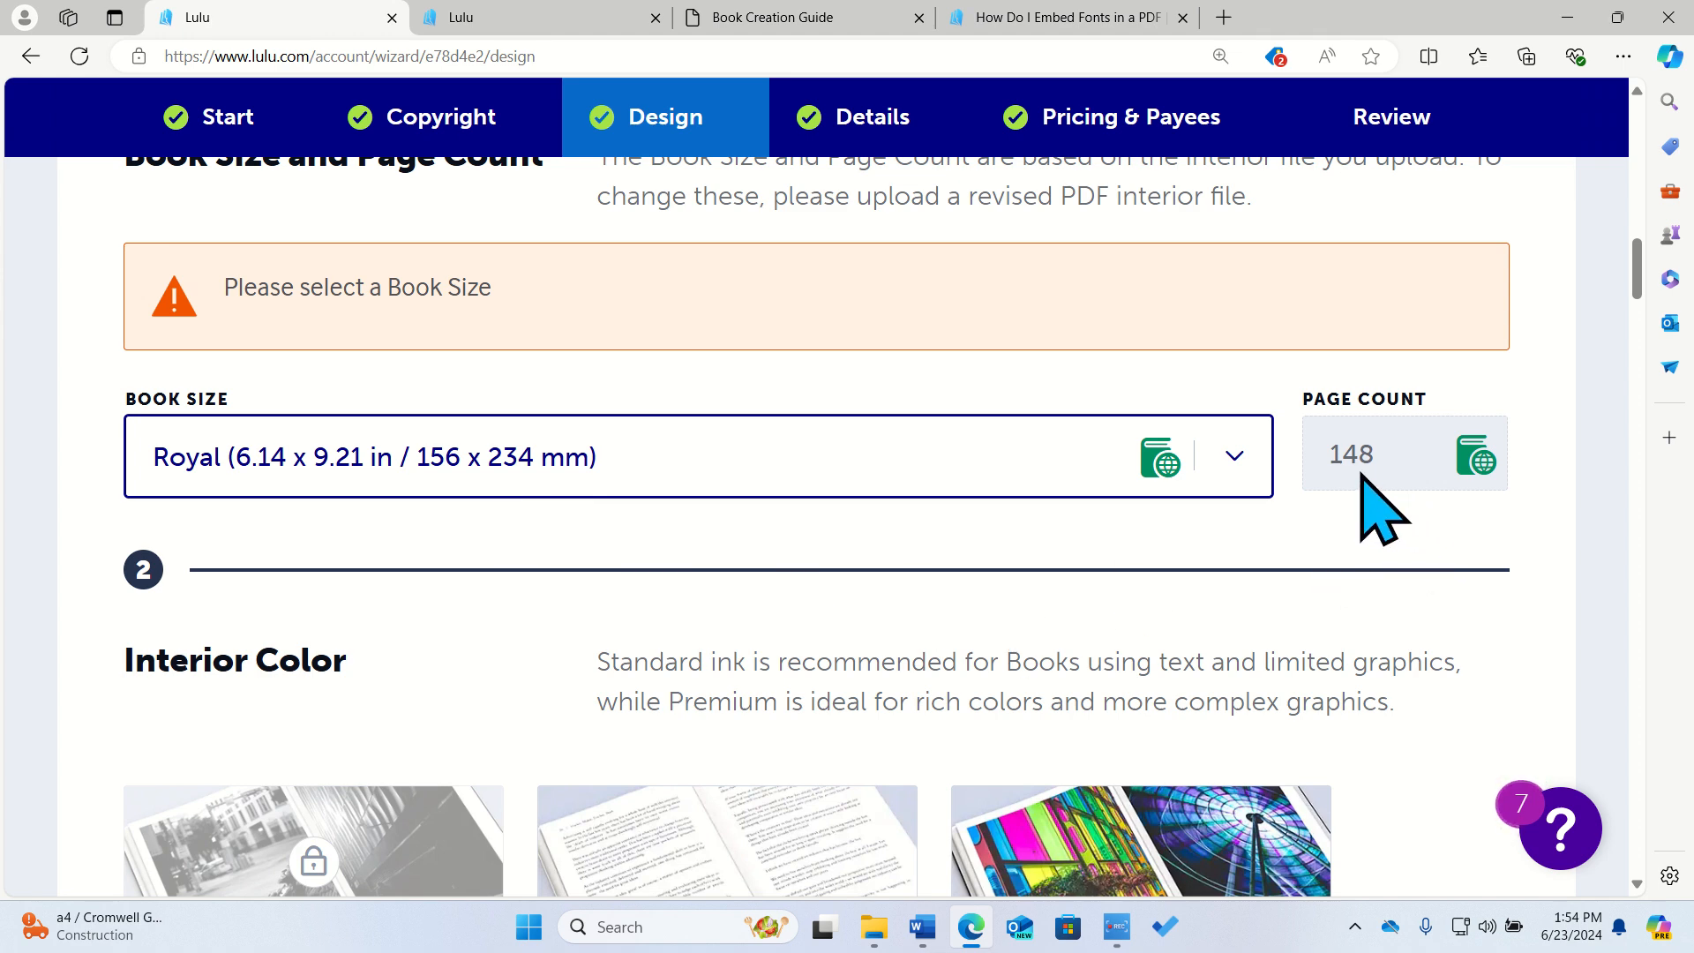
click(1234, 467)
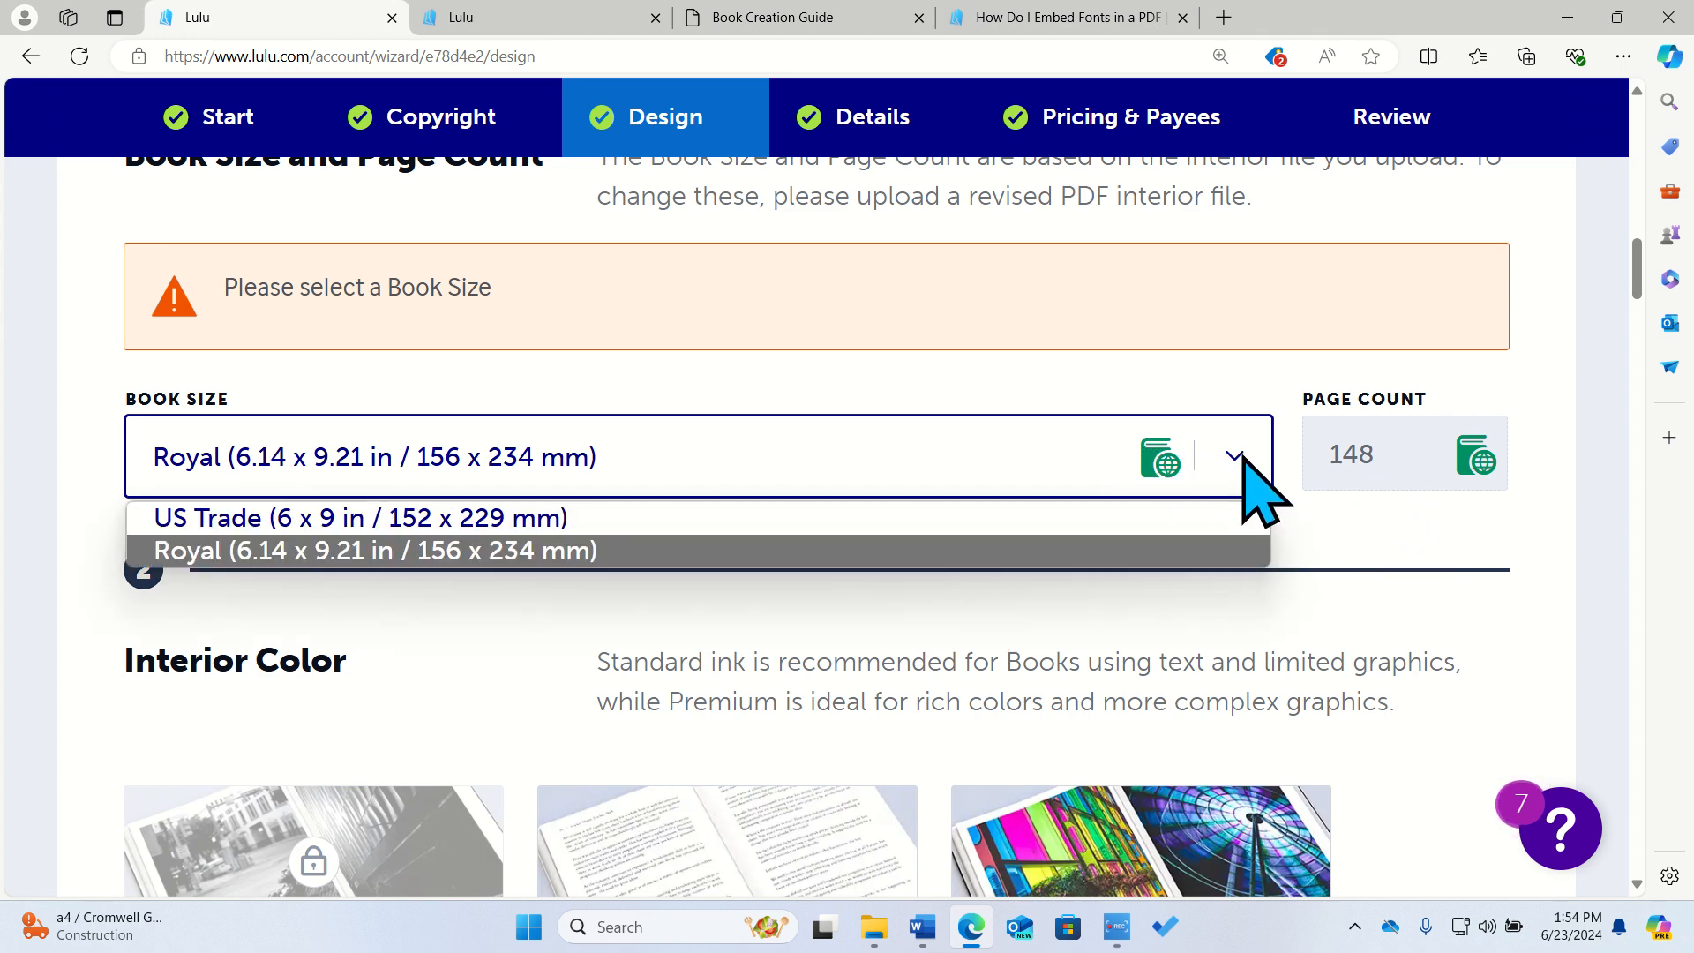
click(1240, 459)
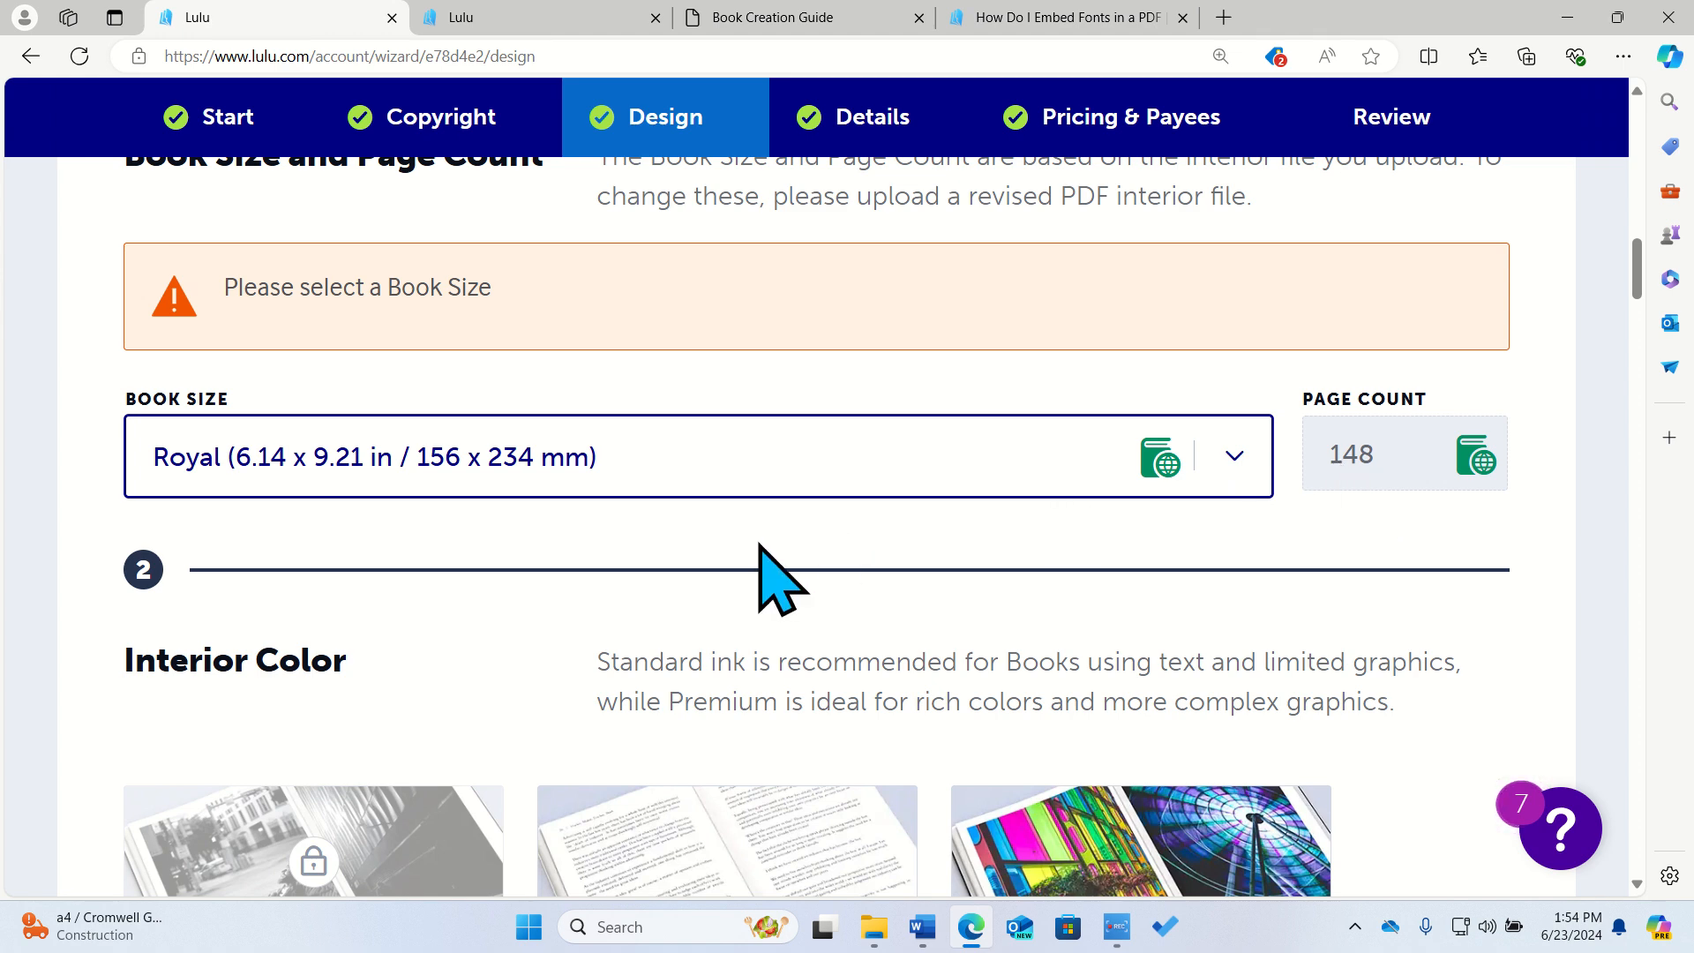
Compare the Interior Color options and select Black & White Standard.
scroll(533, 673, down, 5)
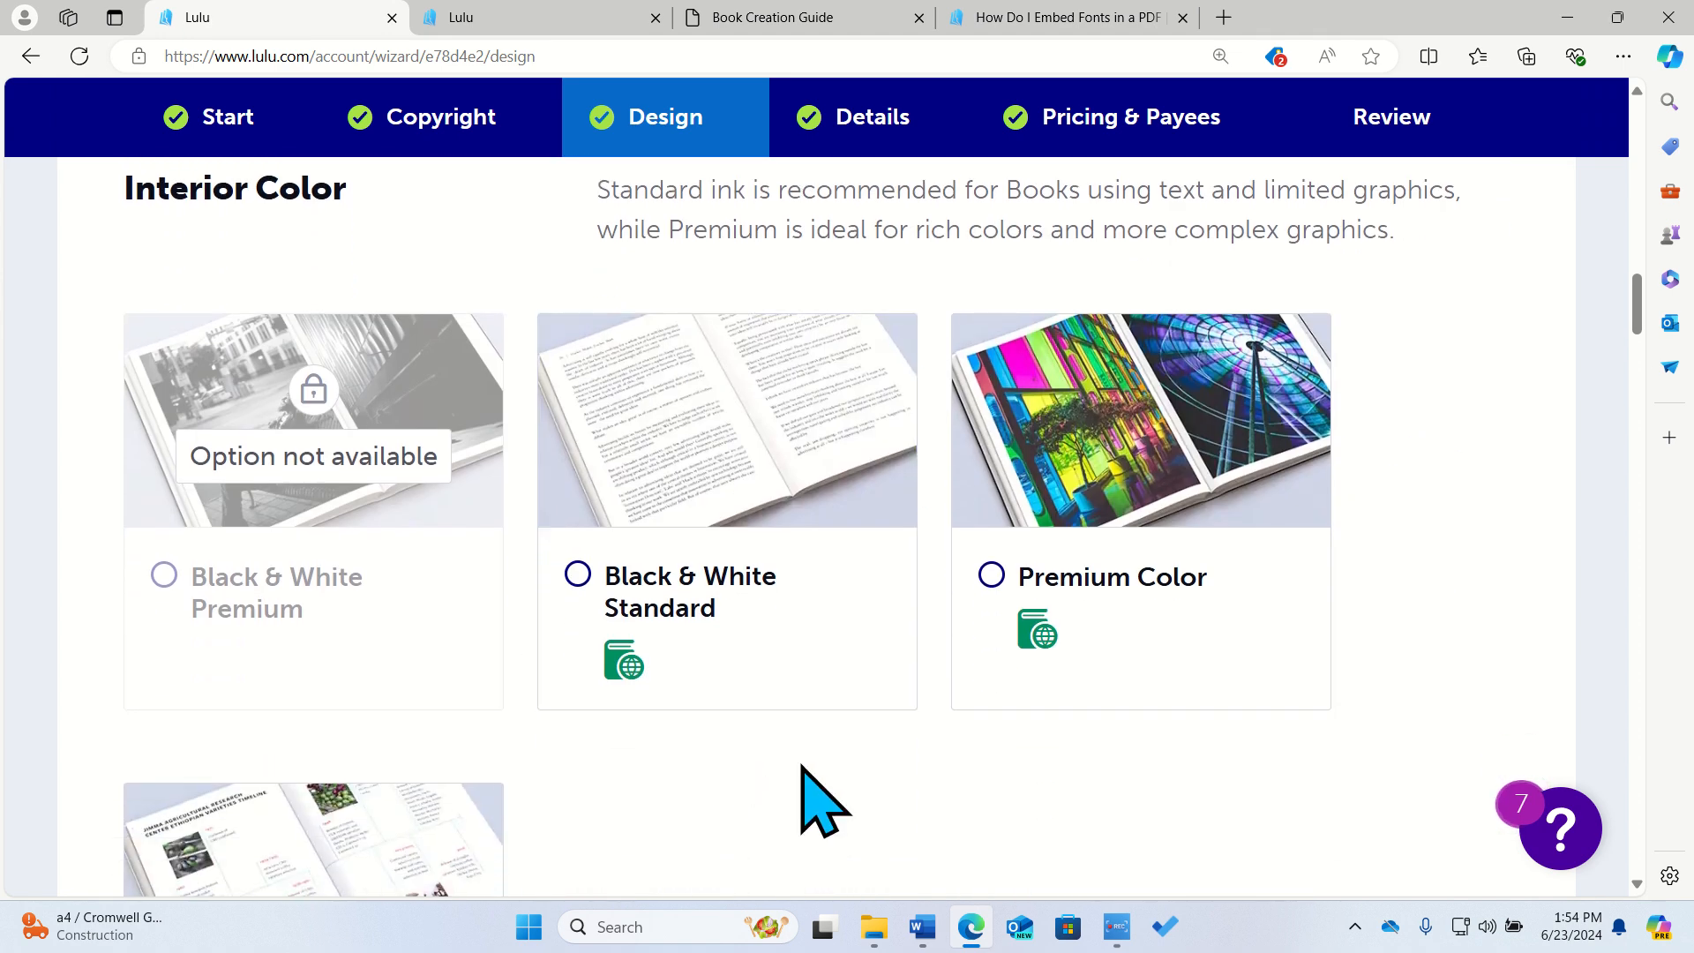
scroll(806, 797, up, 1)
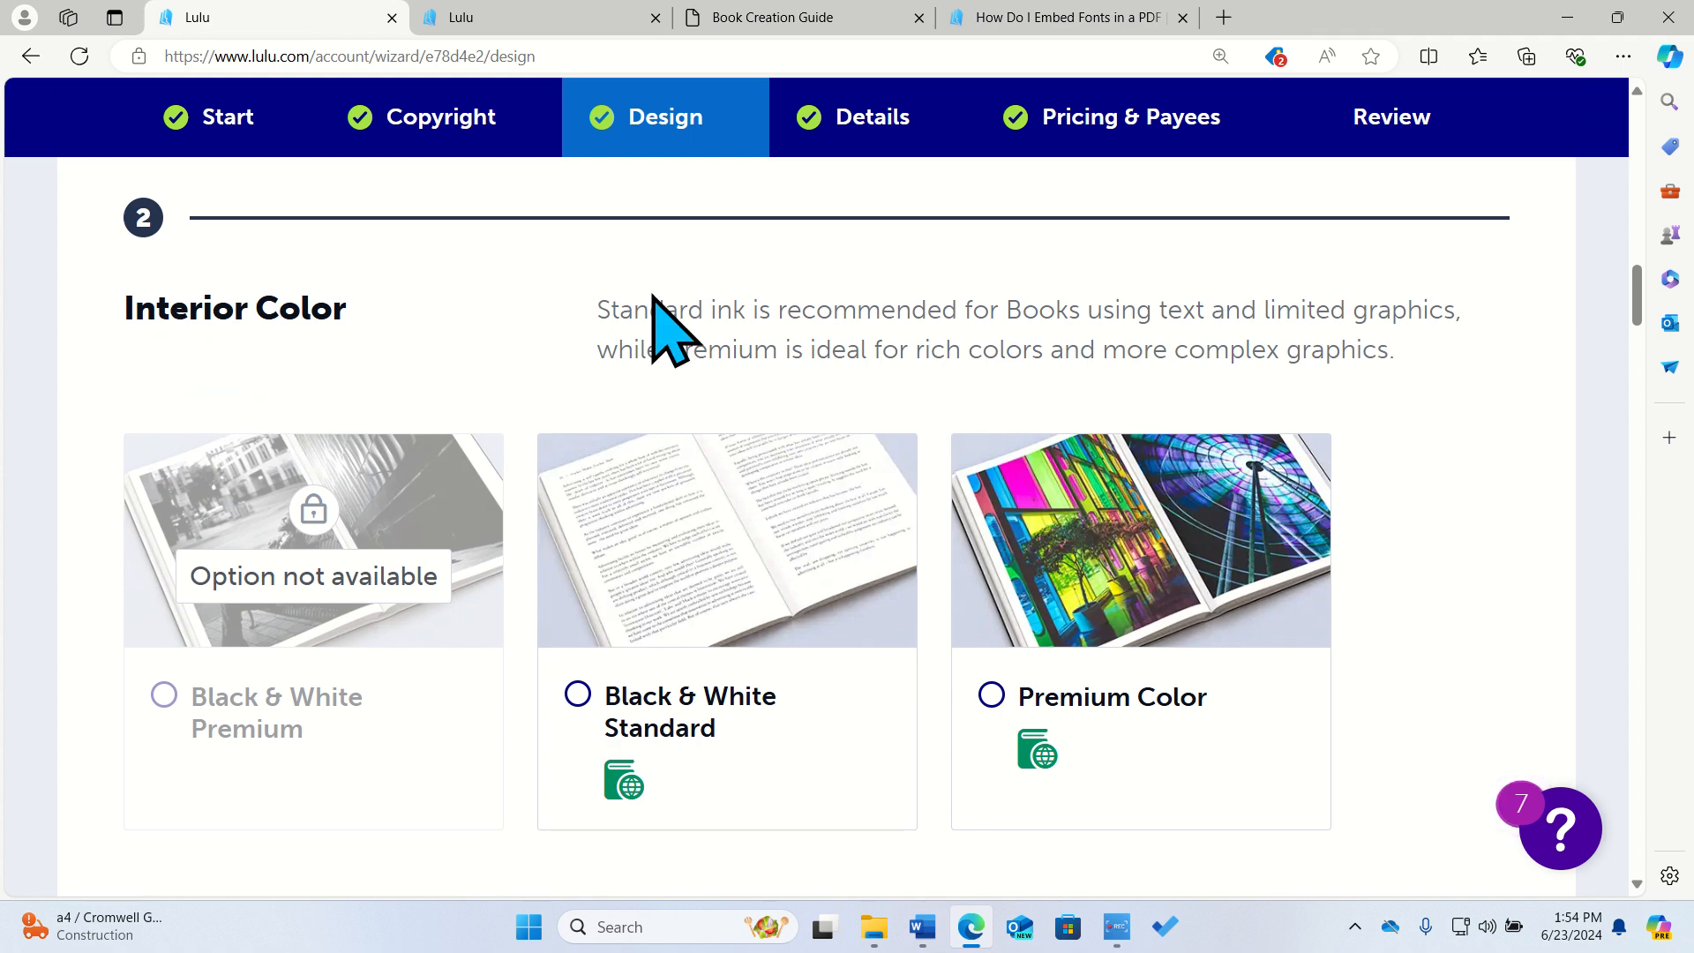
scroll(1465, 529, down, 2)
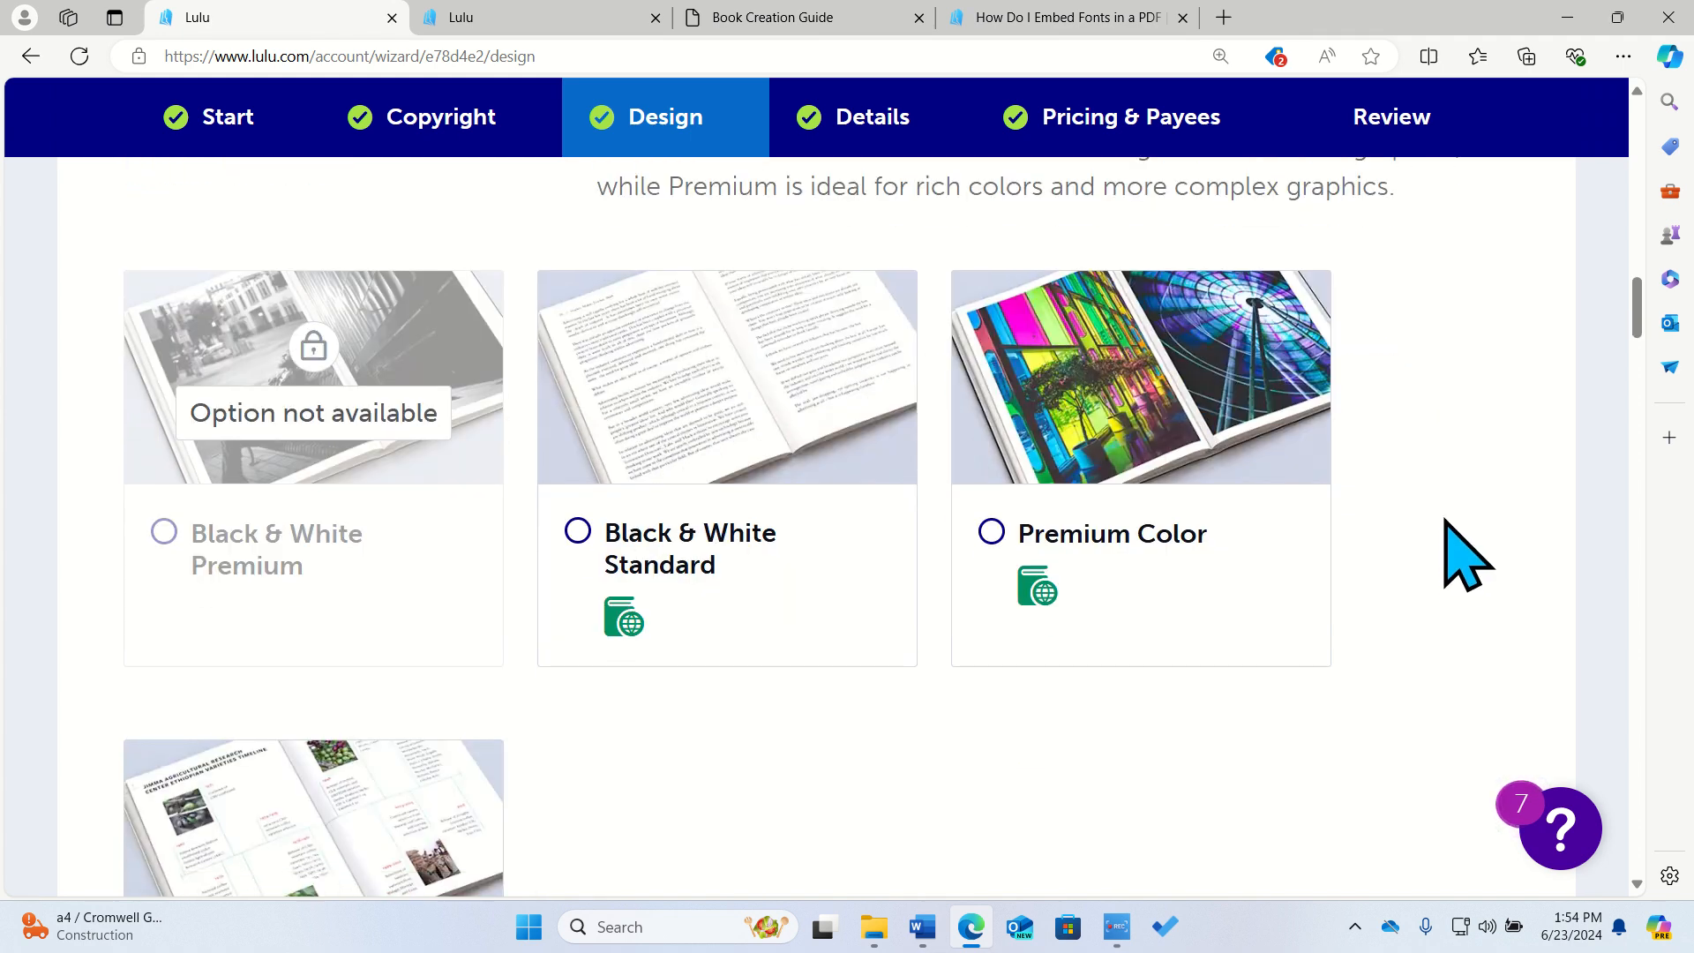
scroll(1277, 512, down, 2)
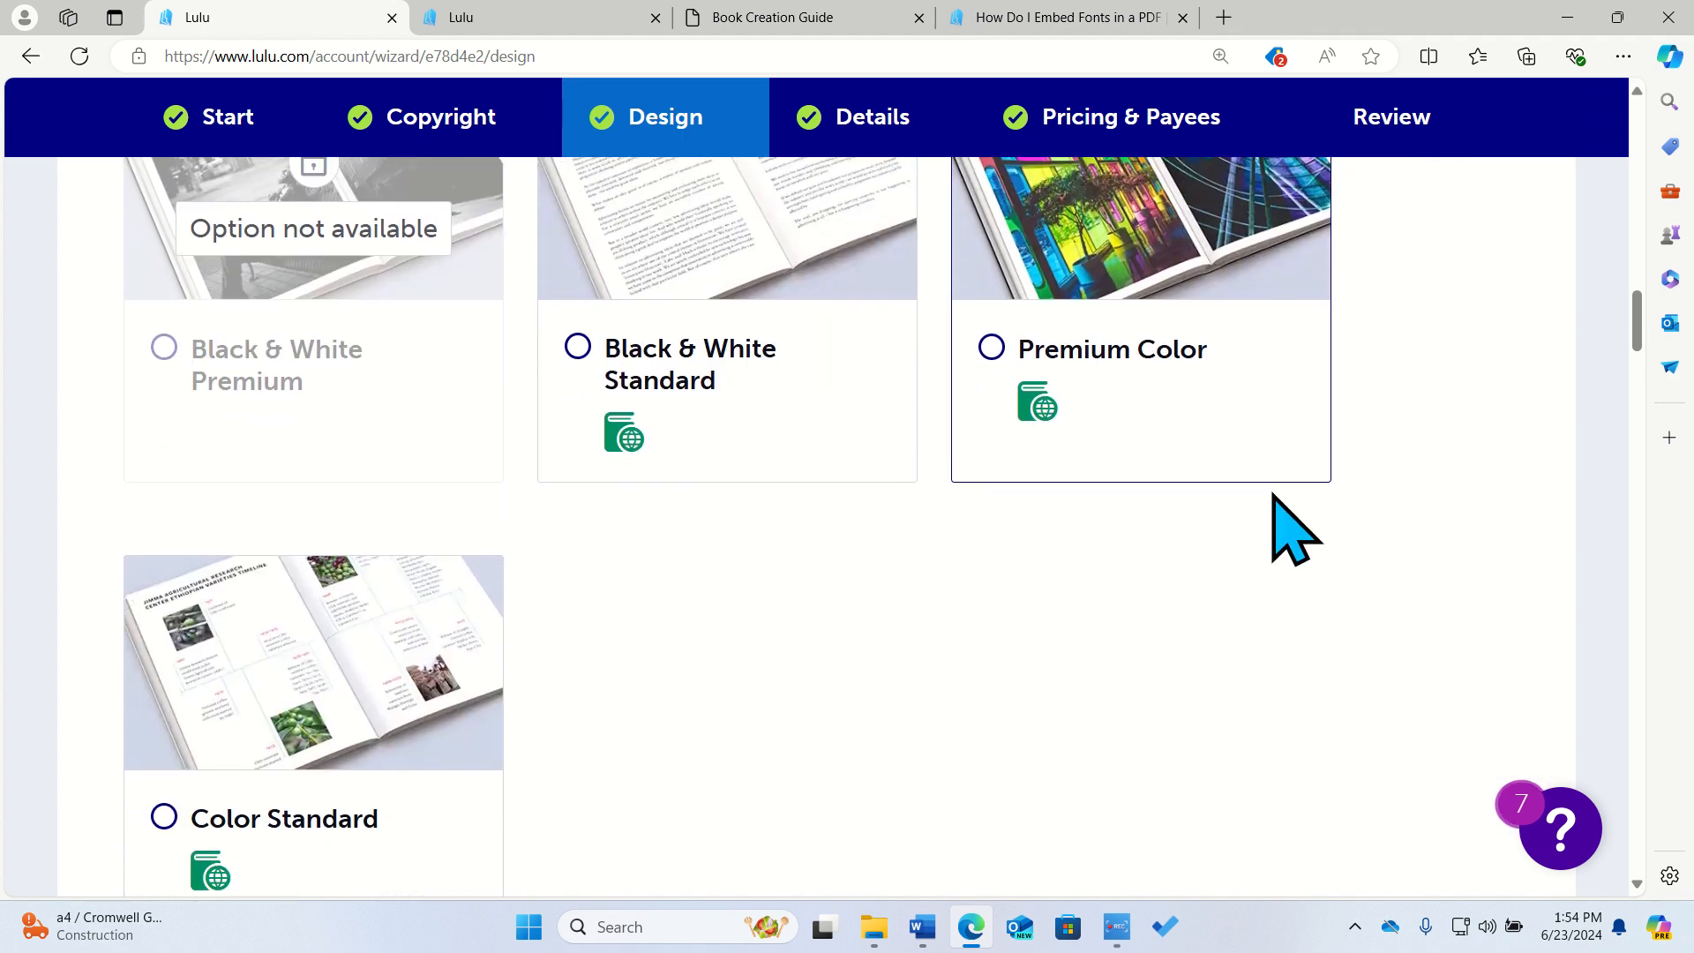
scroll(450, 658, up, 3)
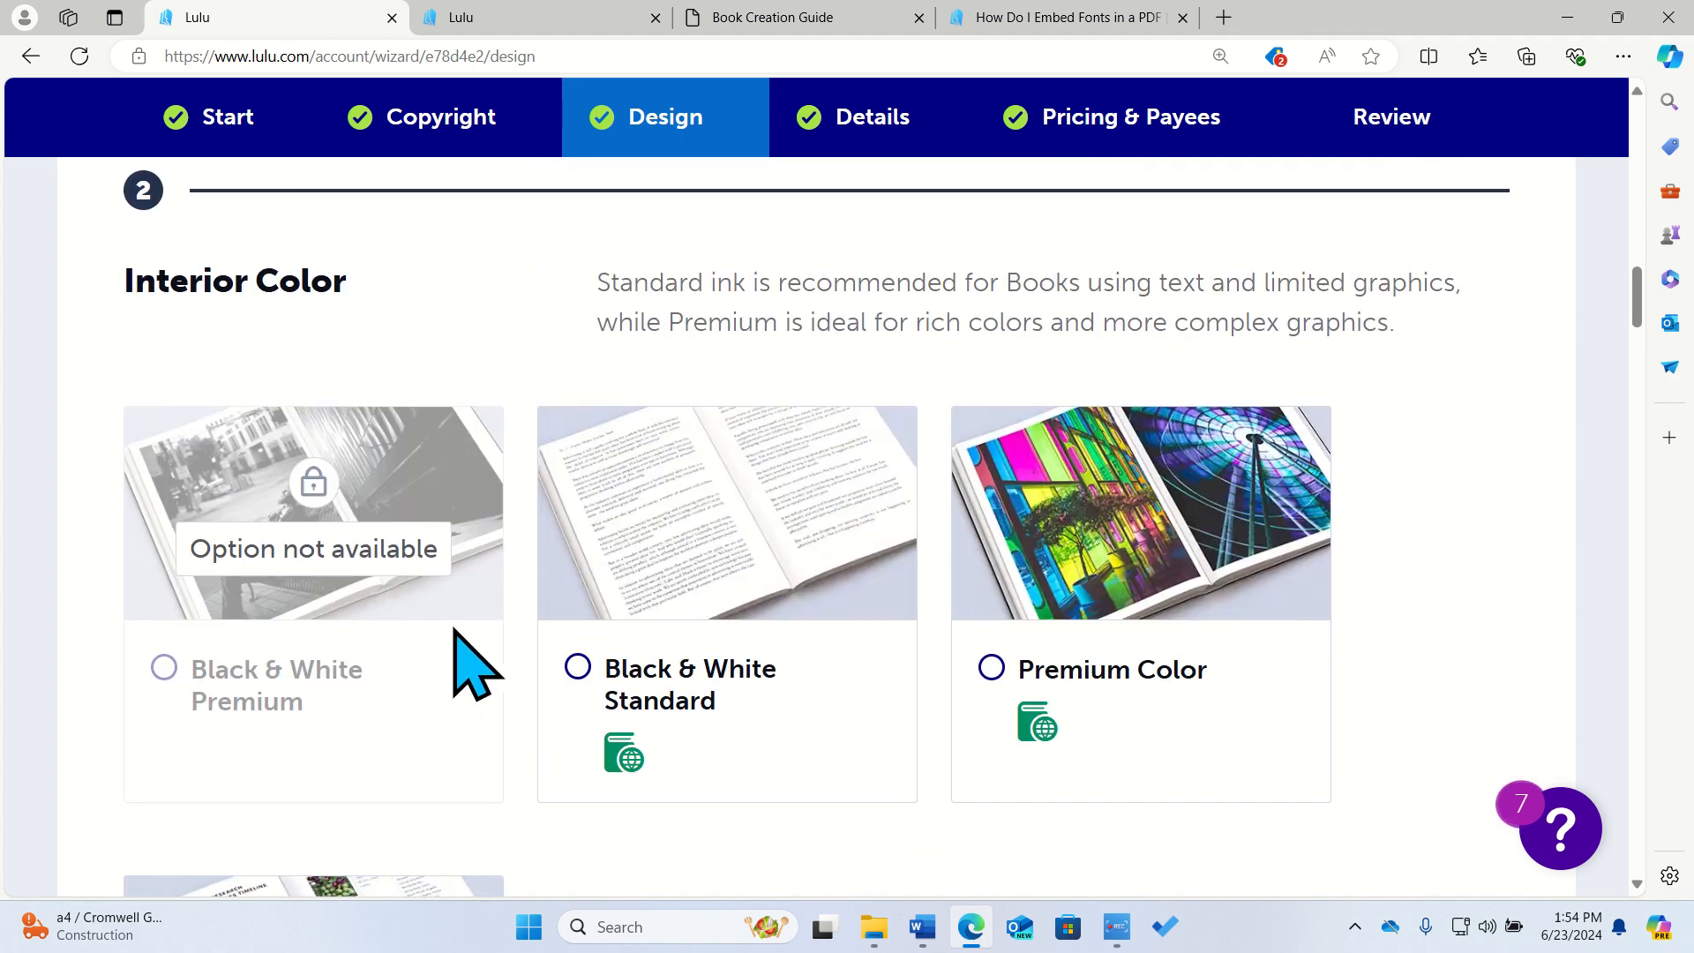
click(604, 693)
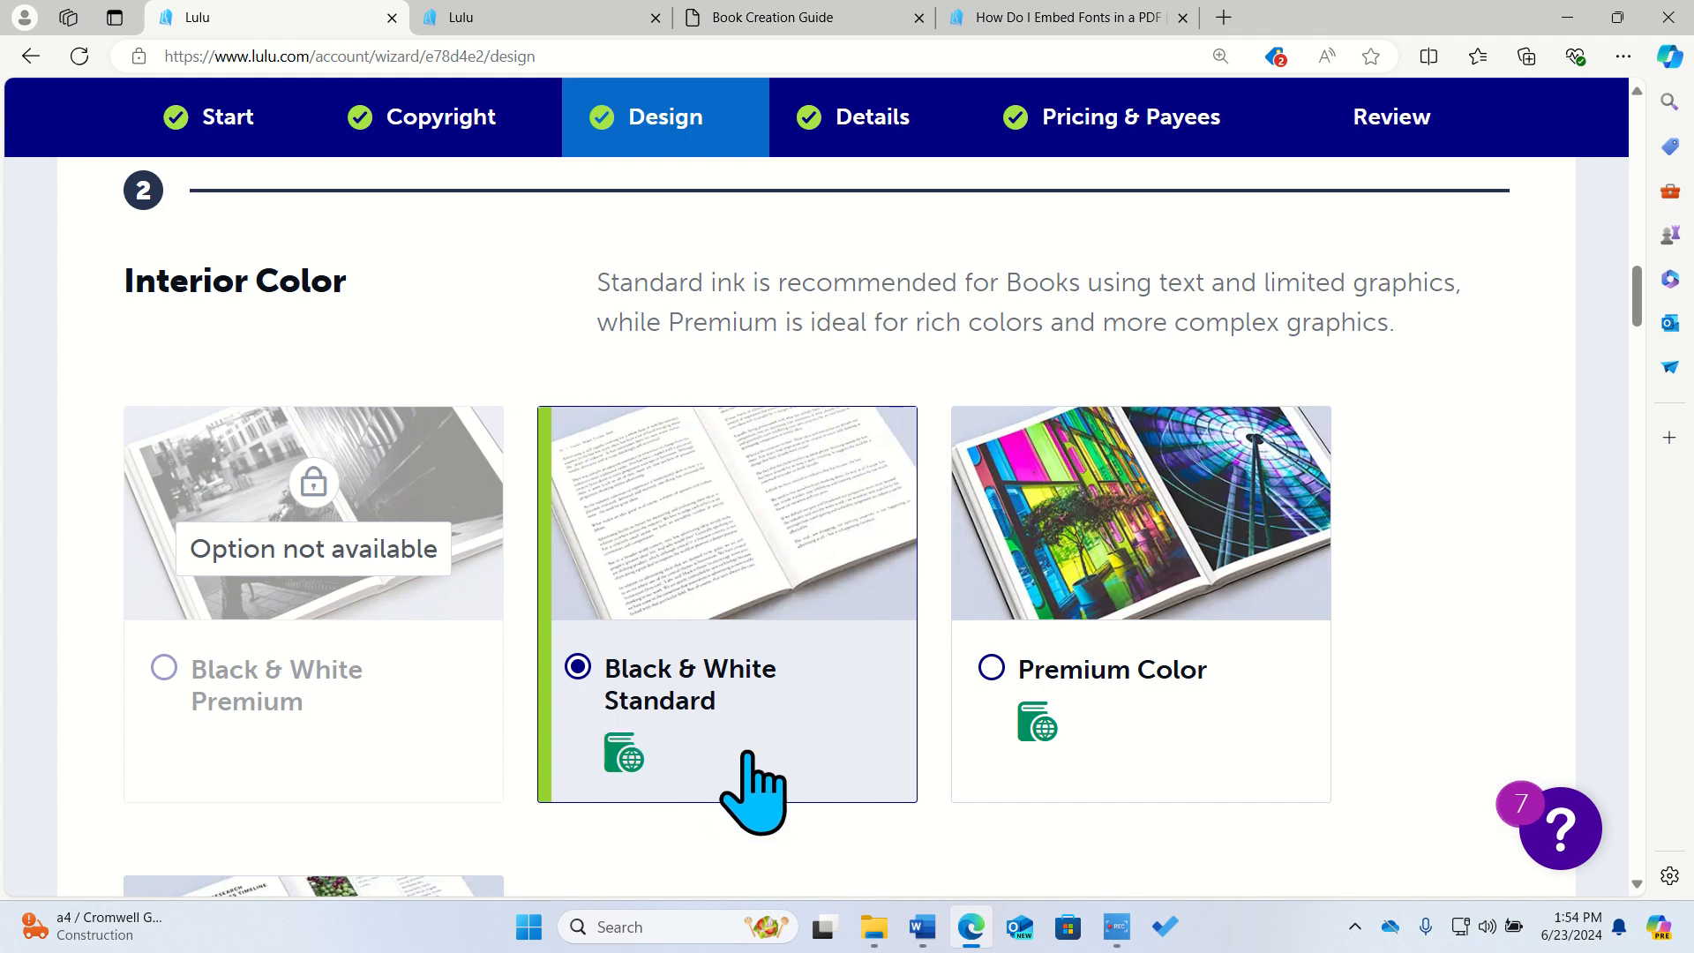
Choose 60# Cream as the Paper Type for the book's interior.
scroll(753, 790, down, 2)
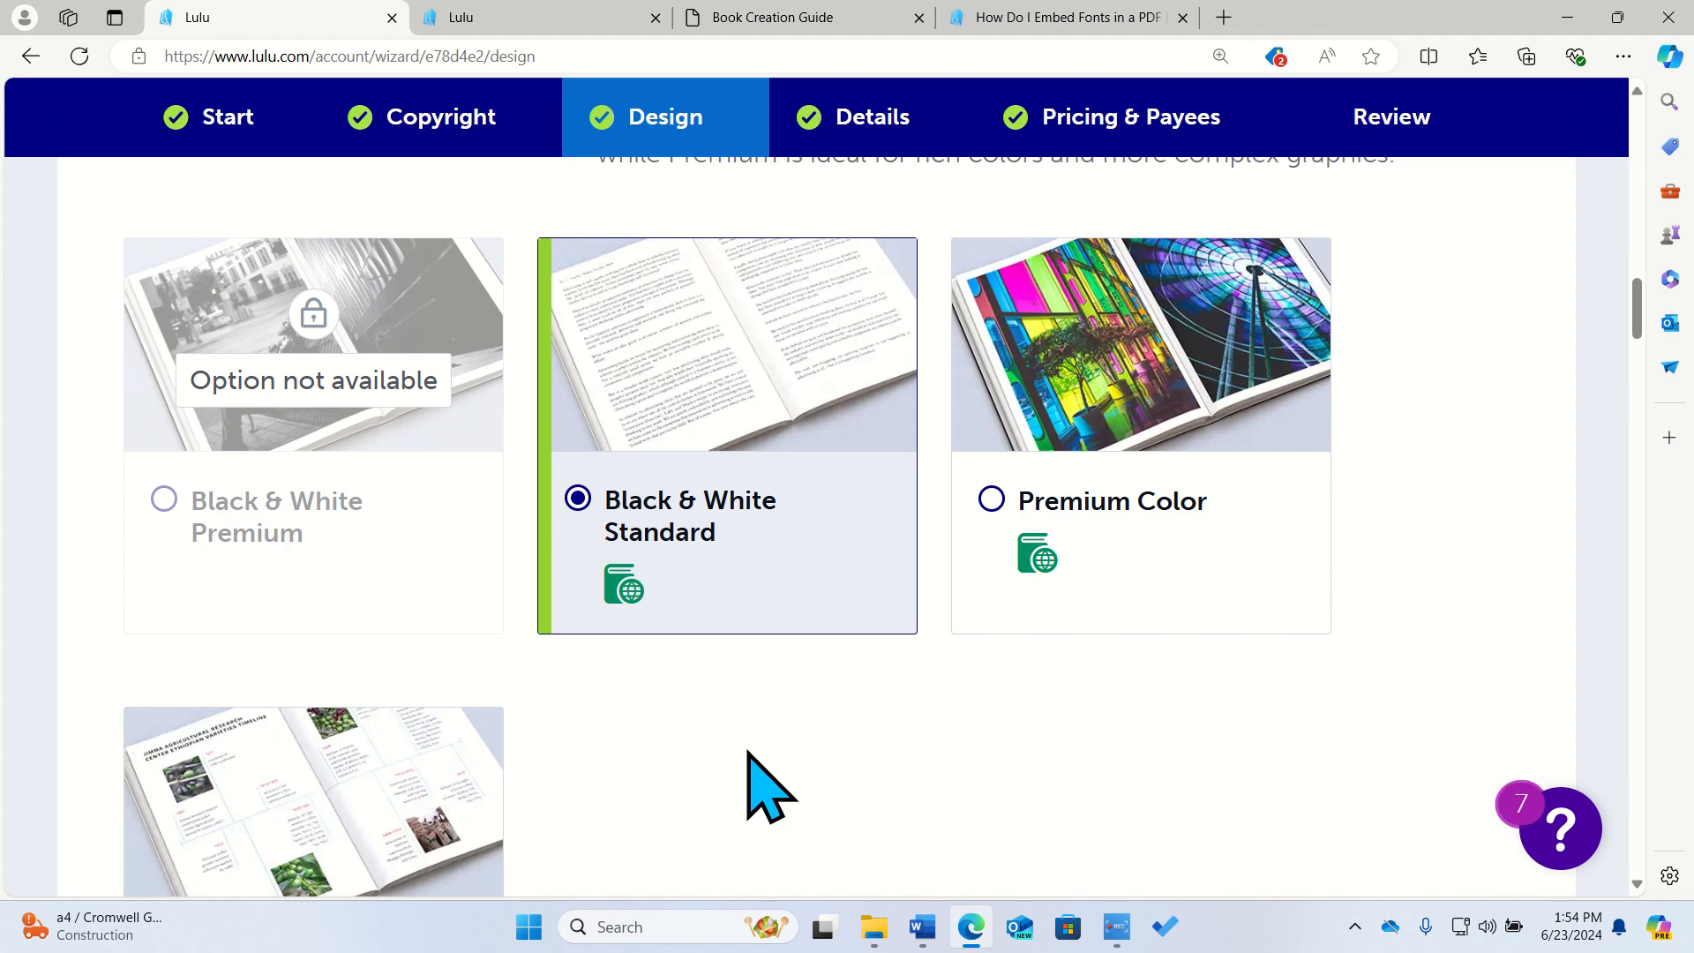
scroll(893, 764, down, 8)
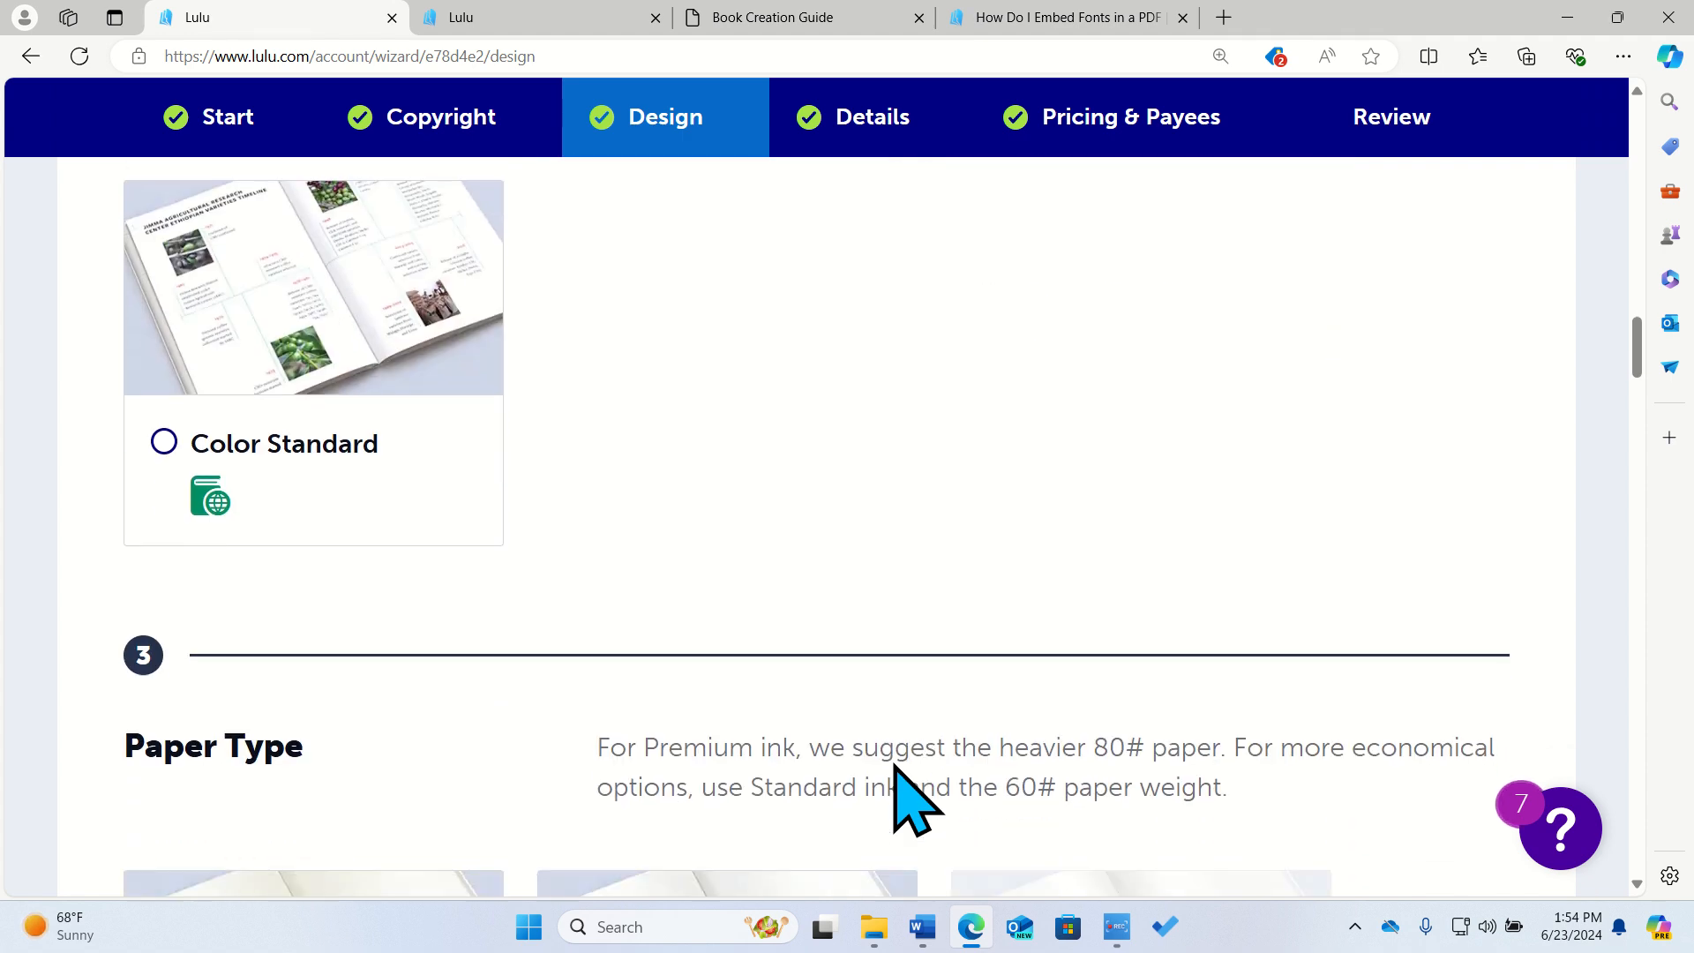
scroll(900, 803, down, 4)
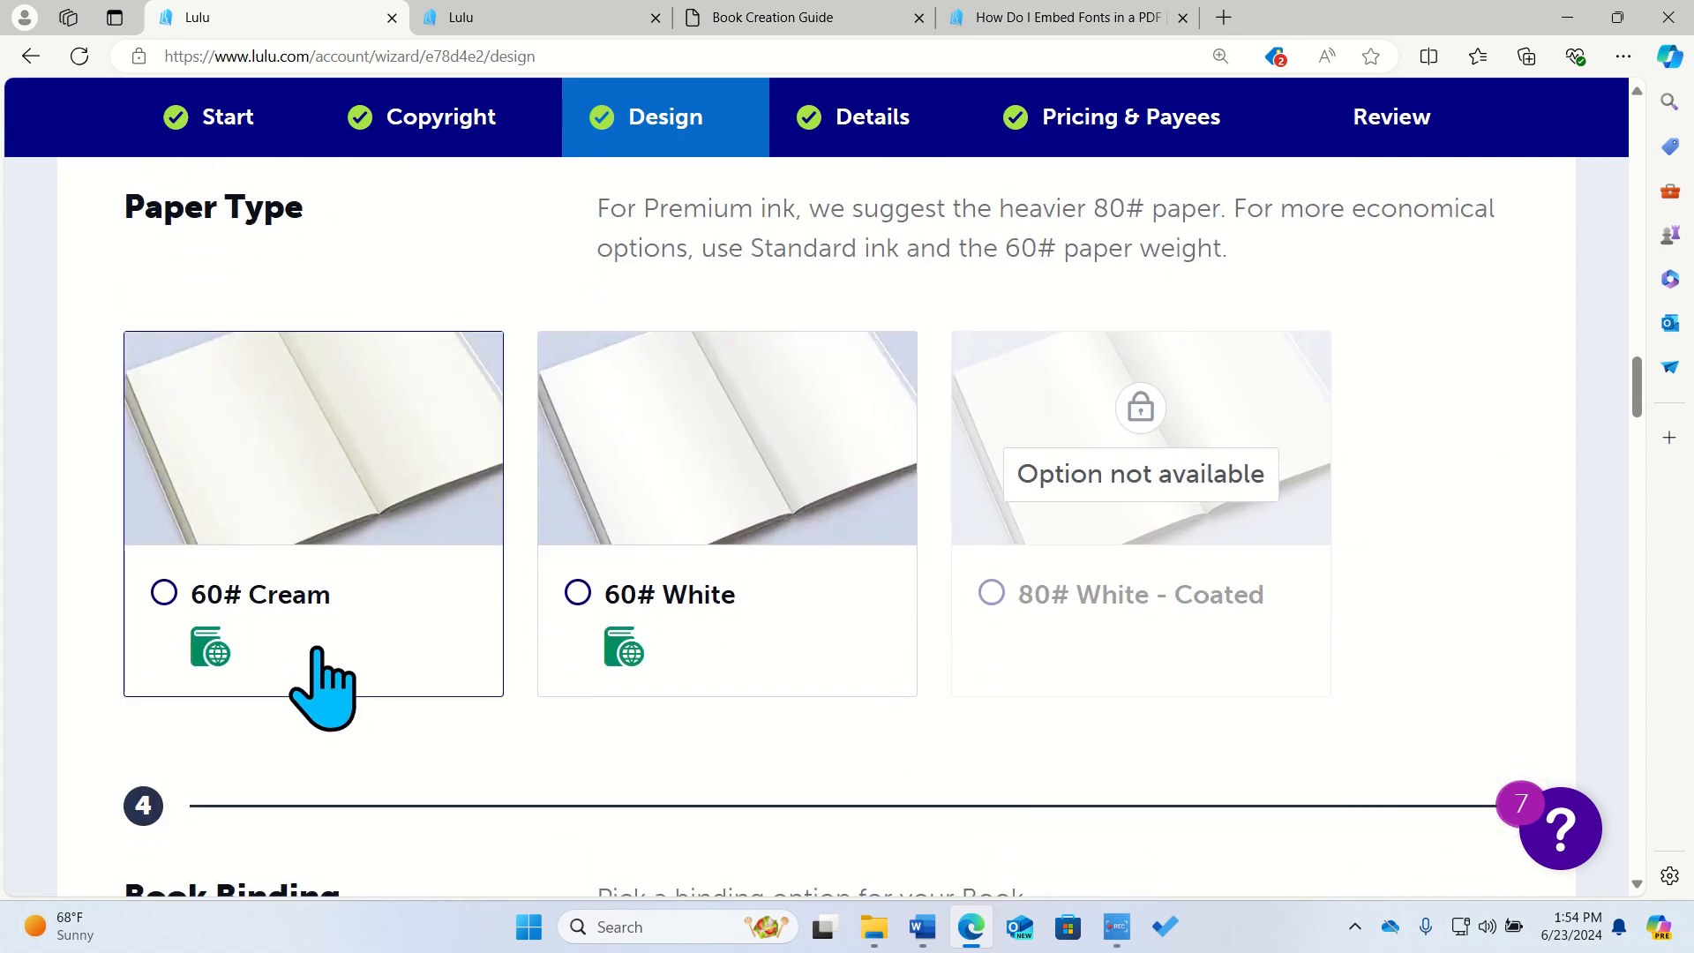
click(298, 654)
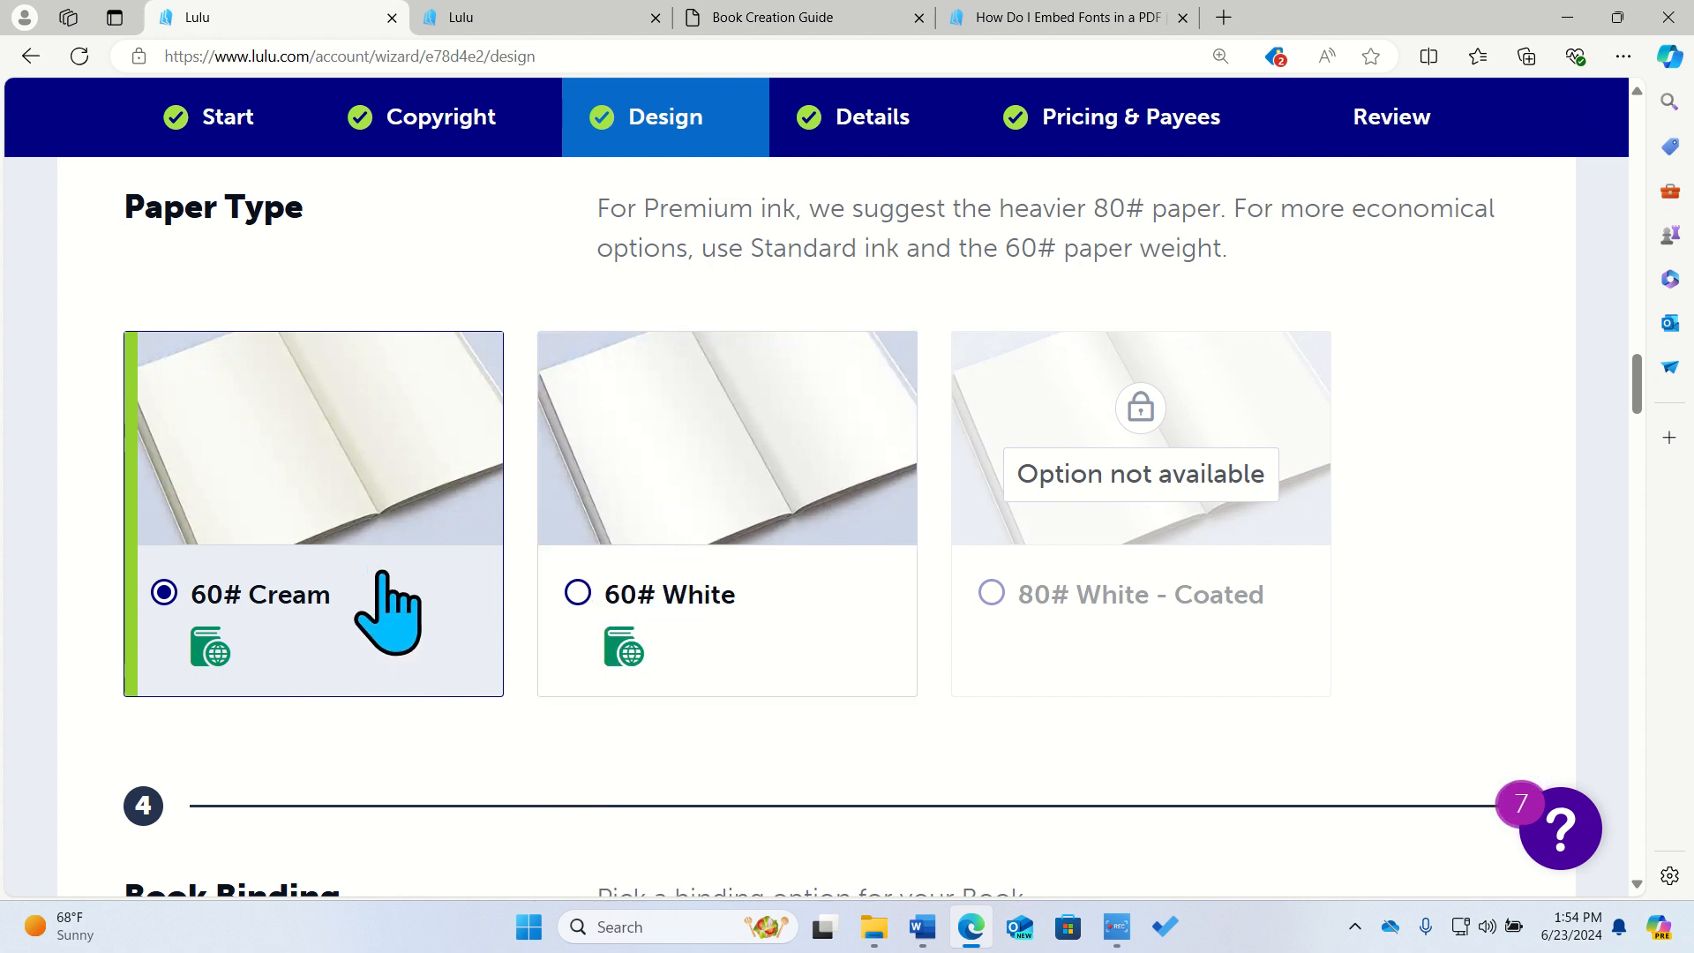
scroll(578, 701, down, 1)
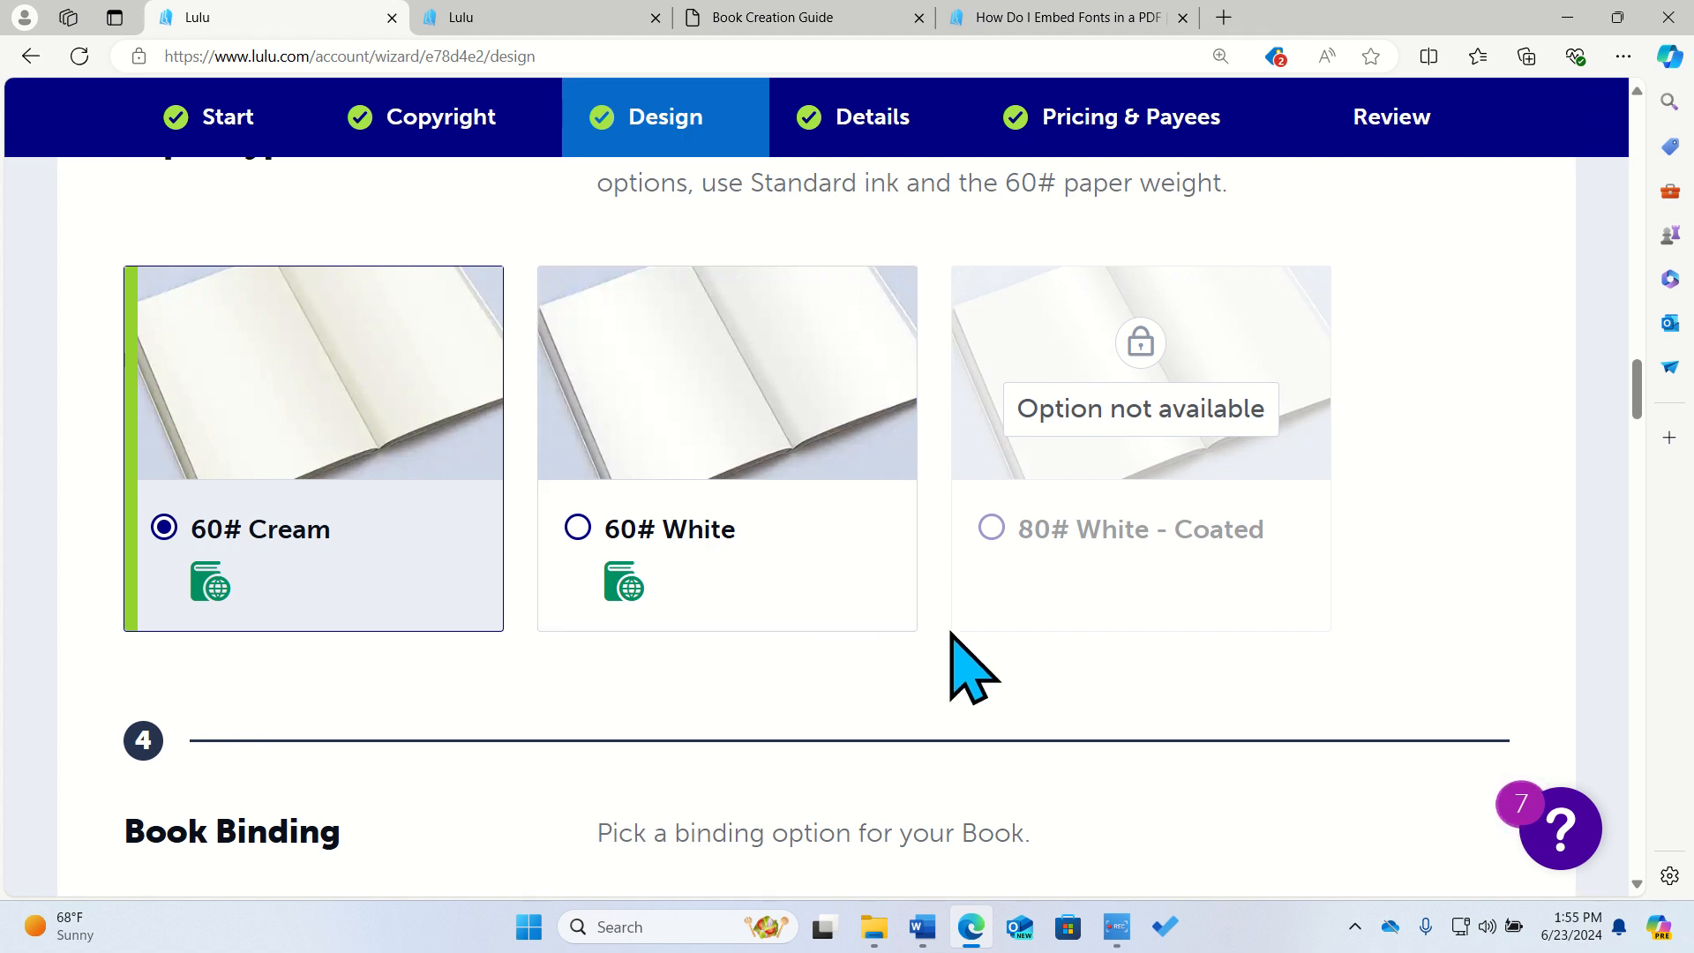
Compare the available Book Binding options and select Paperback.
scroll(965, 664, down, 1)
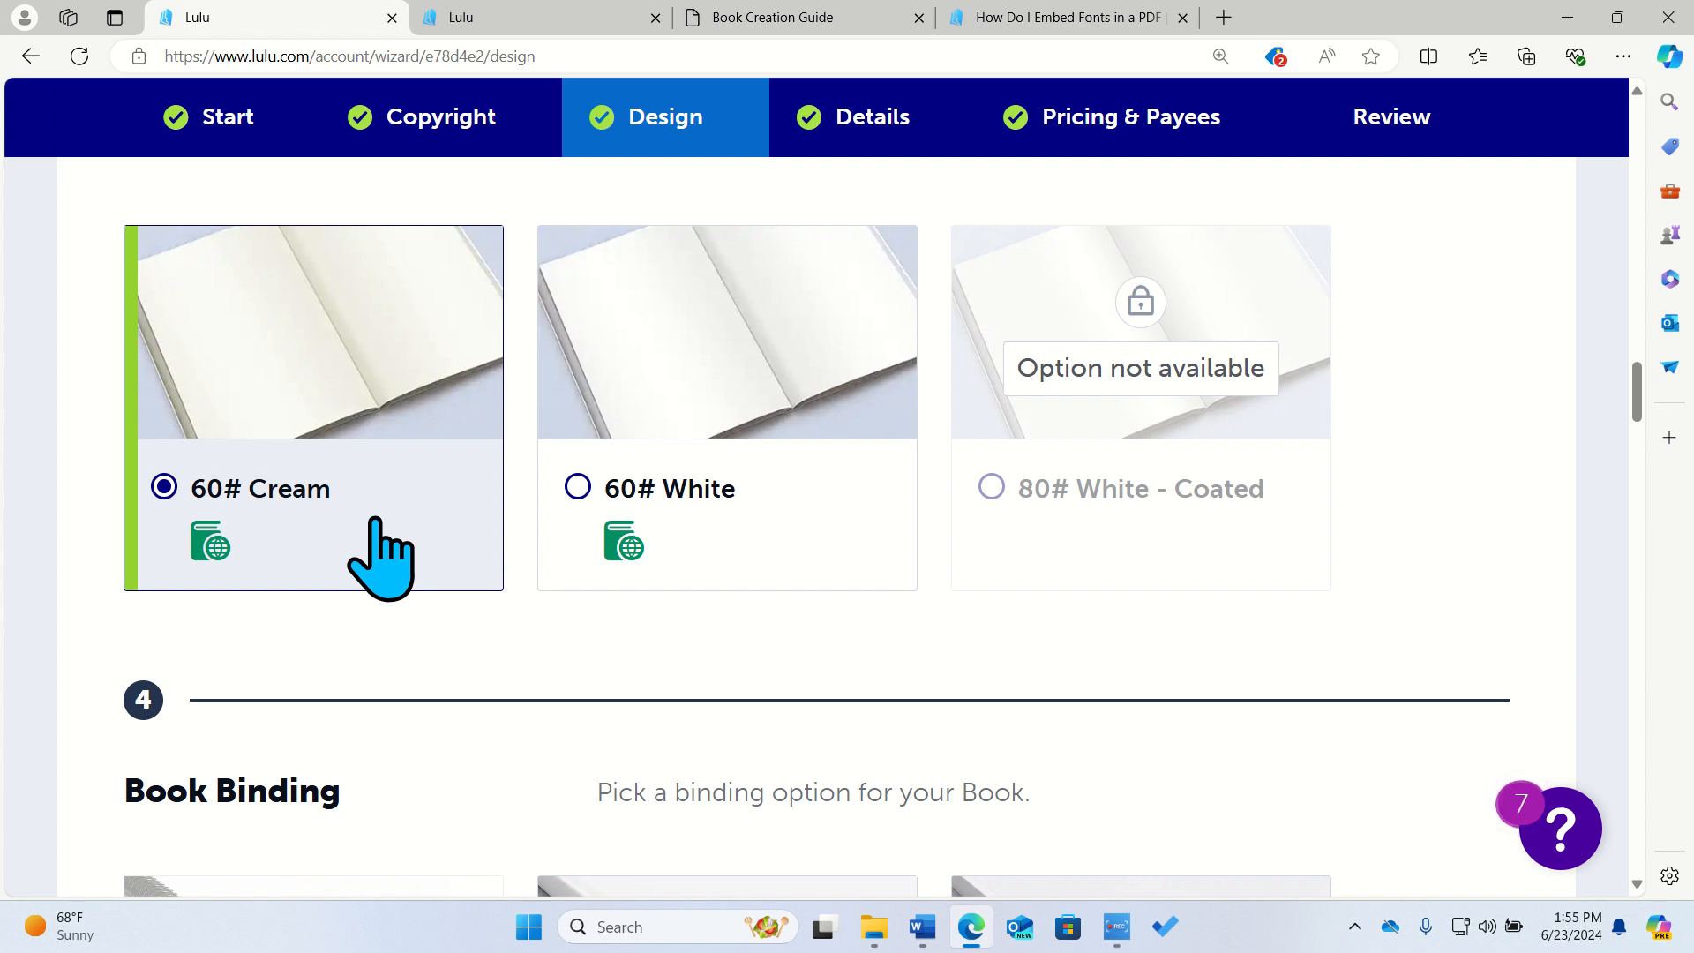
scroll(379, 556, down, 4)
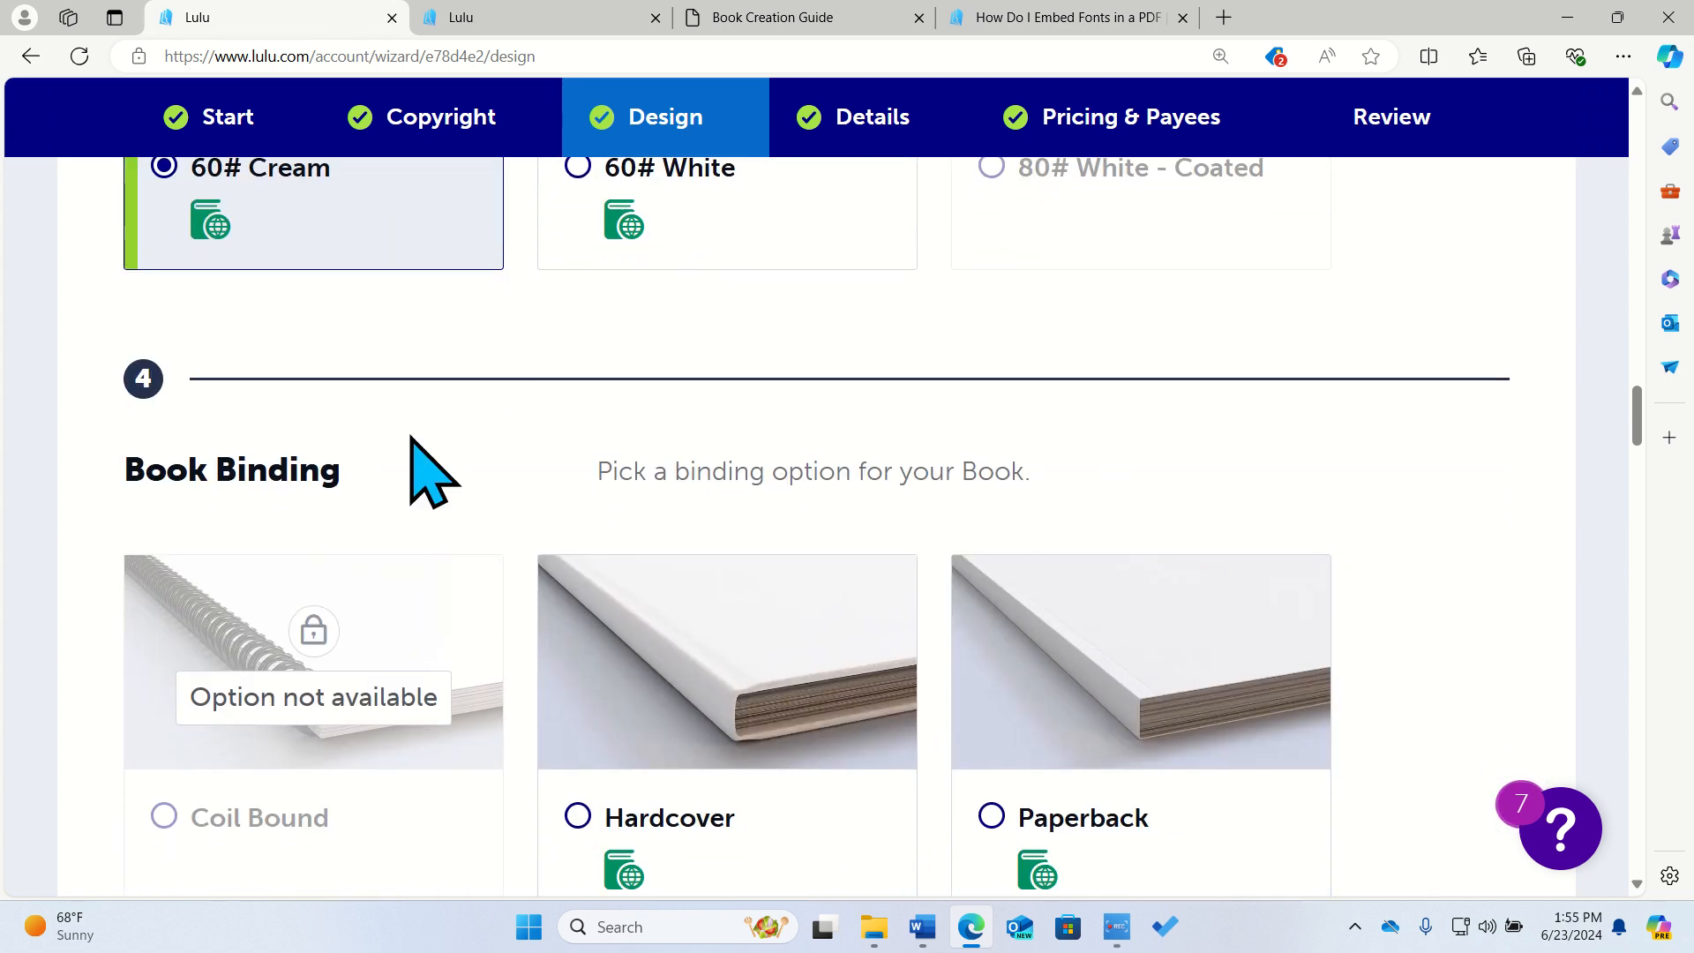
scroll(540, 366, up, 2)
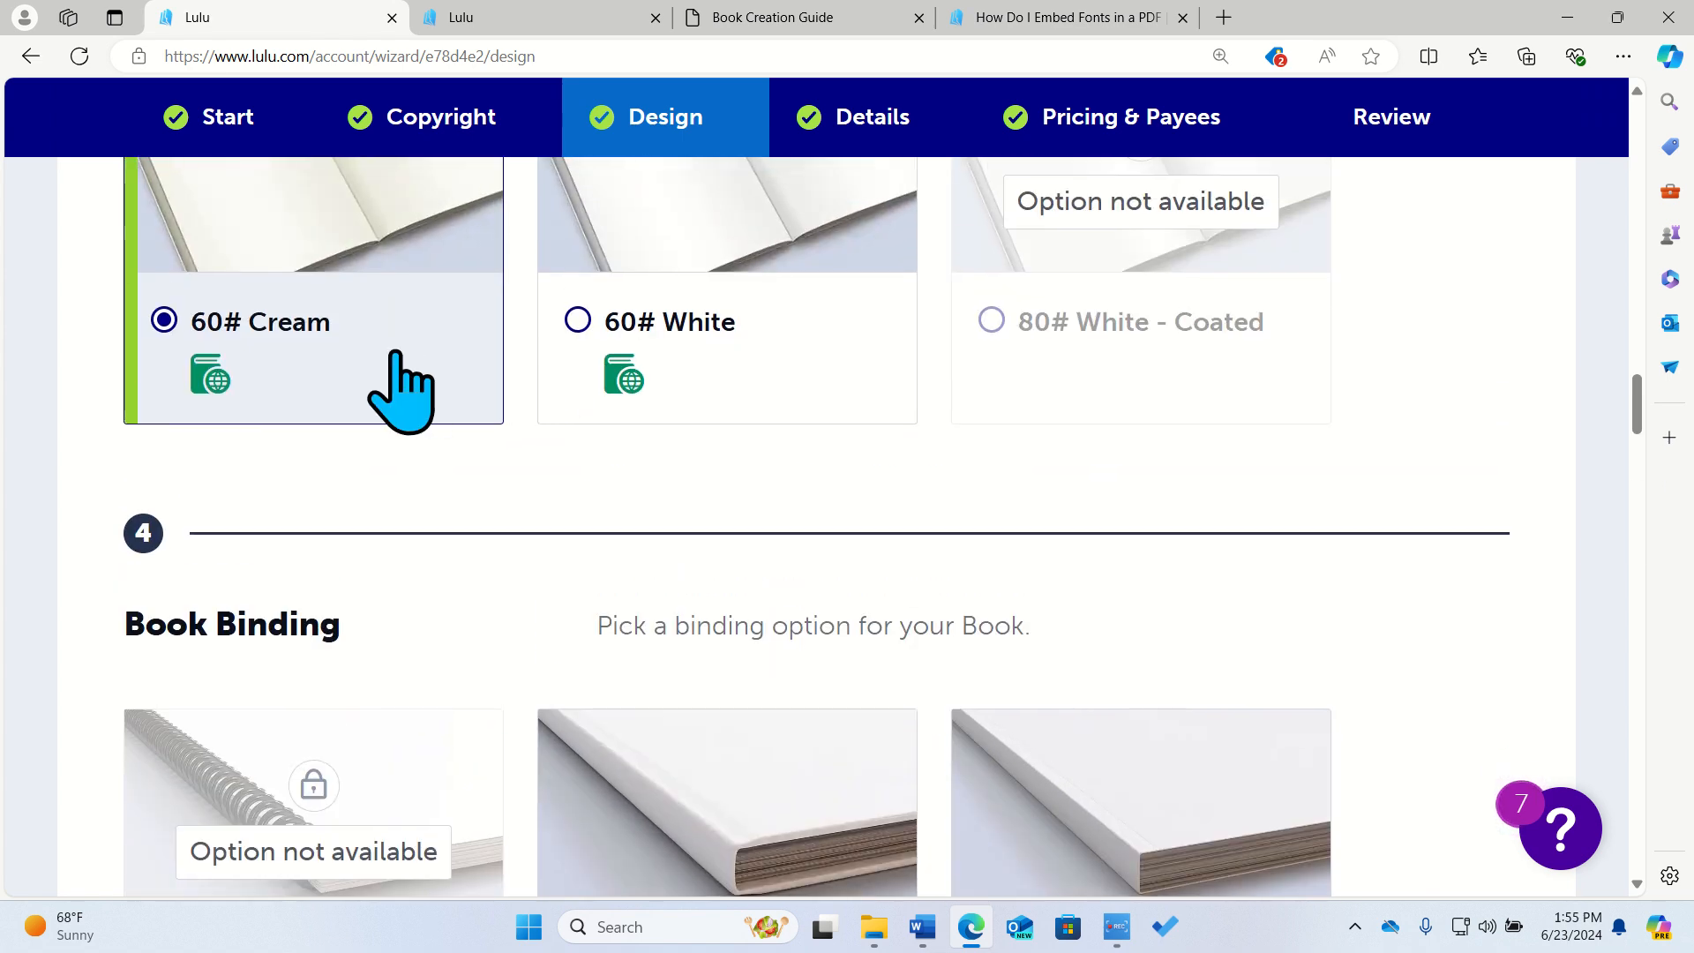
scroll(462, 521, down, 2)
scroll(468, 530, down, 4)
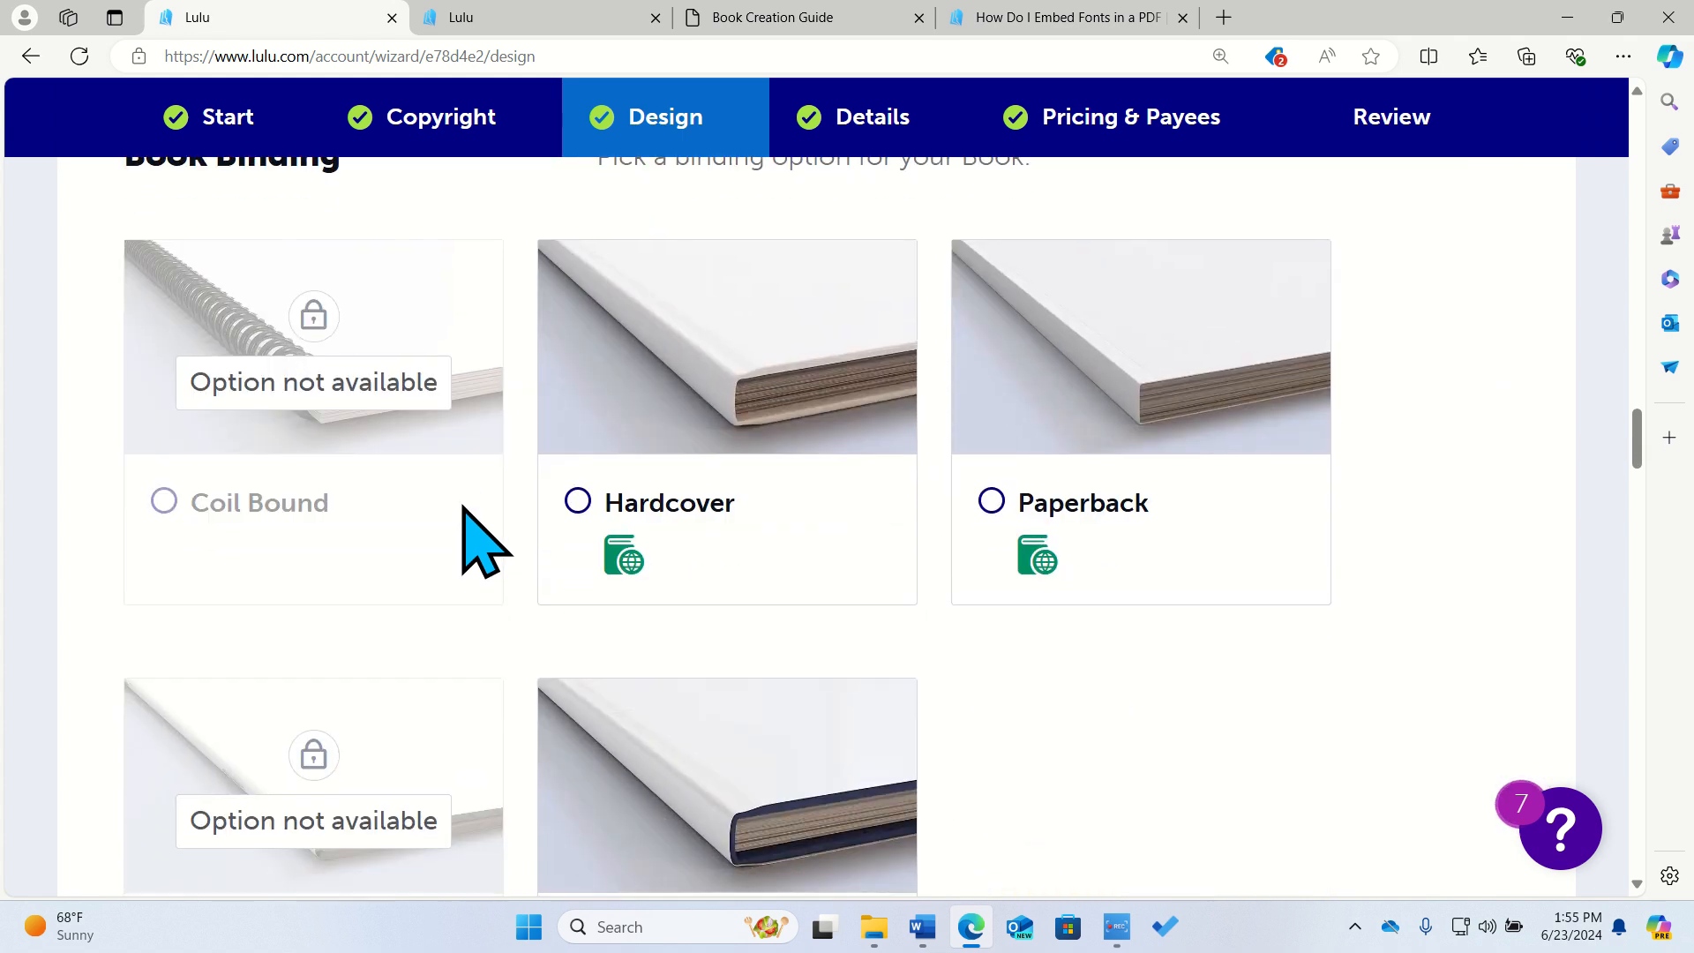
scroll(473, 541, up, 2)
scroll(529, 390, up, 6)
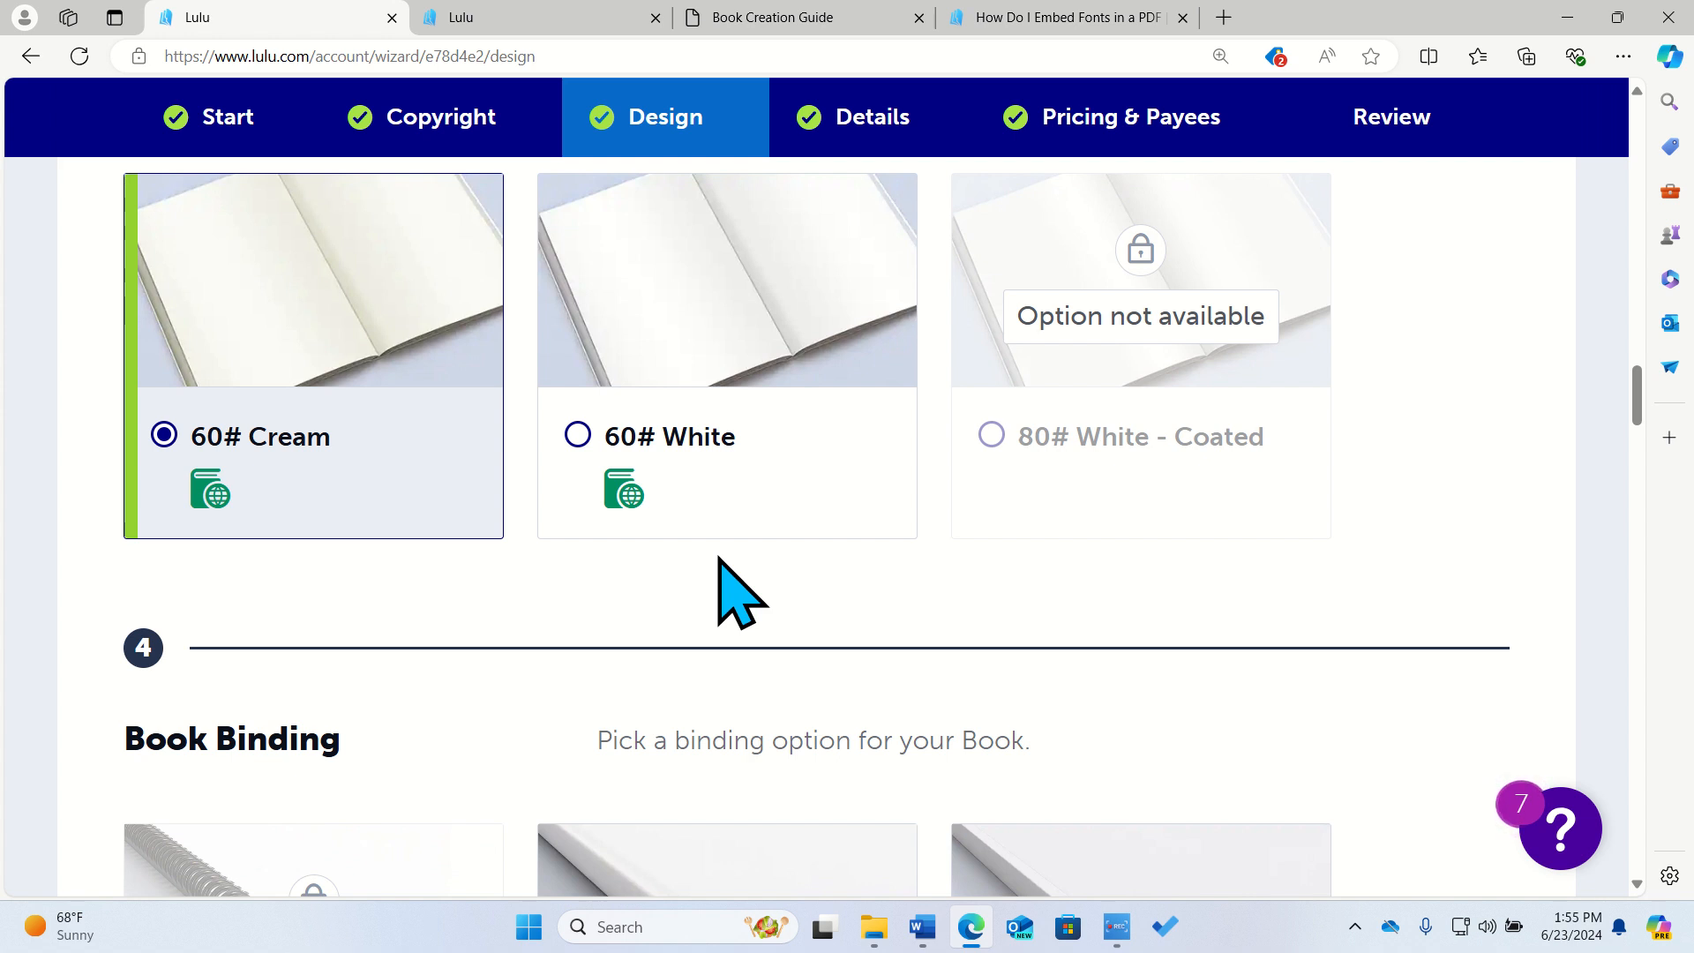
scroll(740, 593, down, 1)
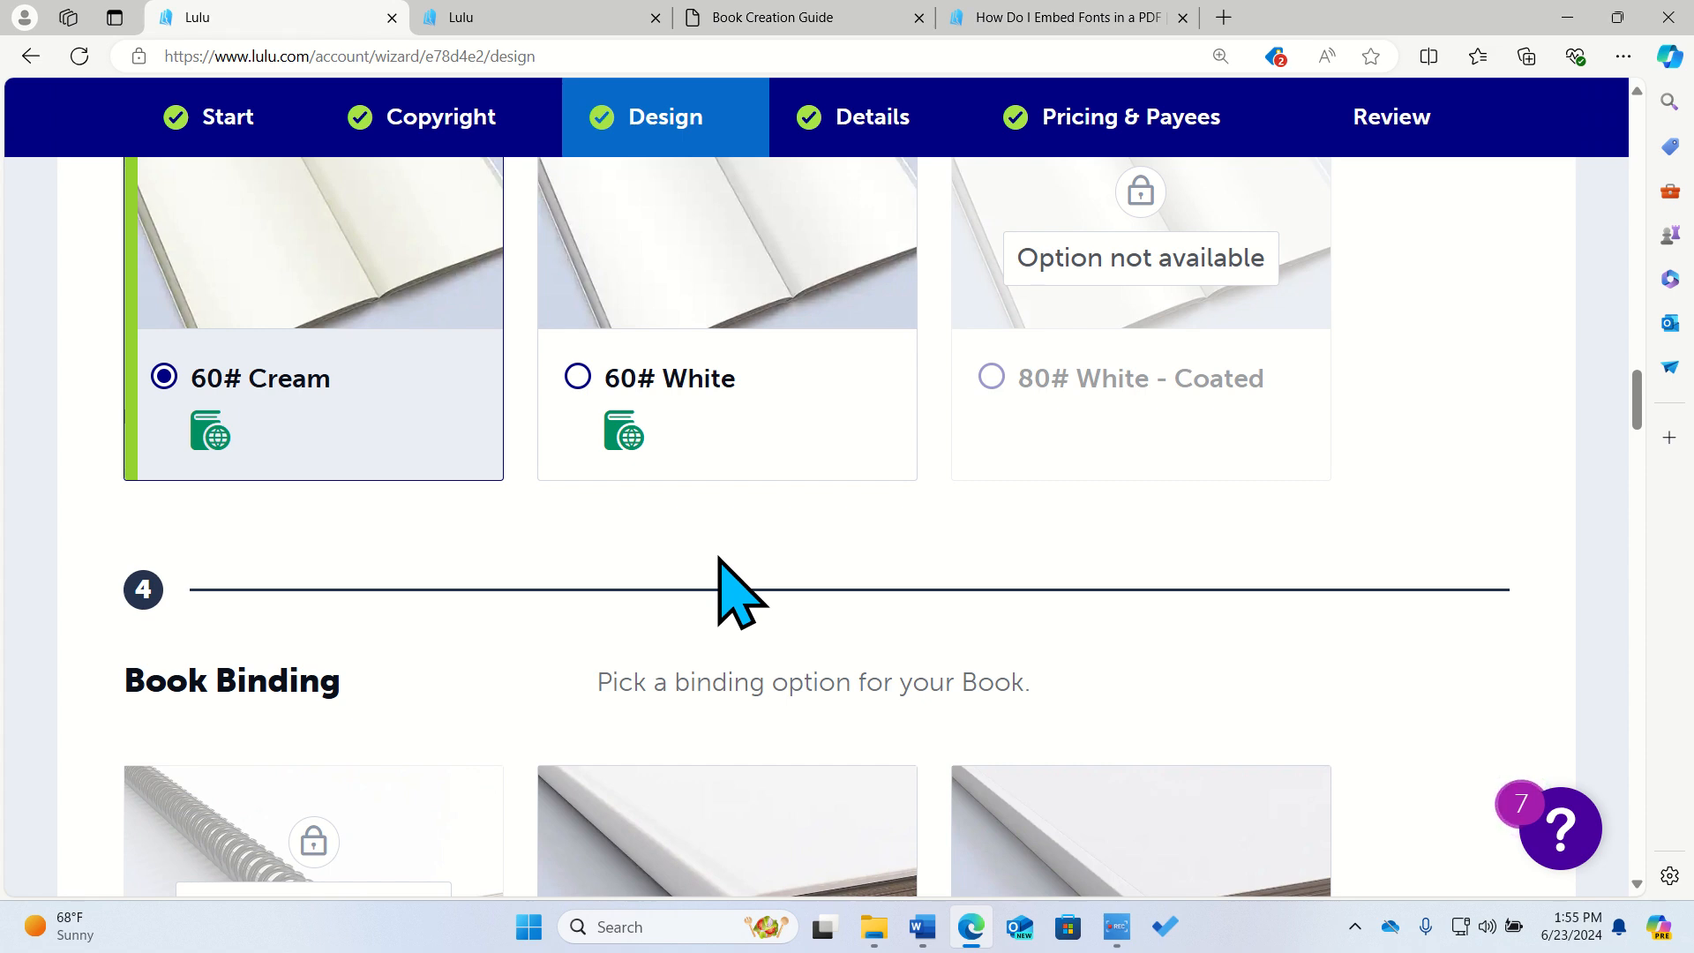
scroll(719, 573, down, 5)
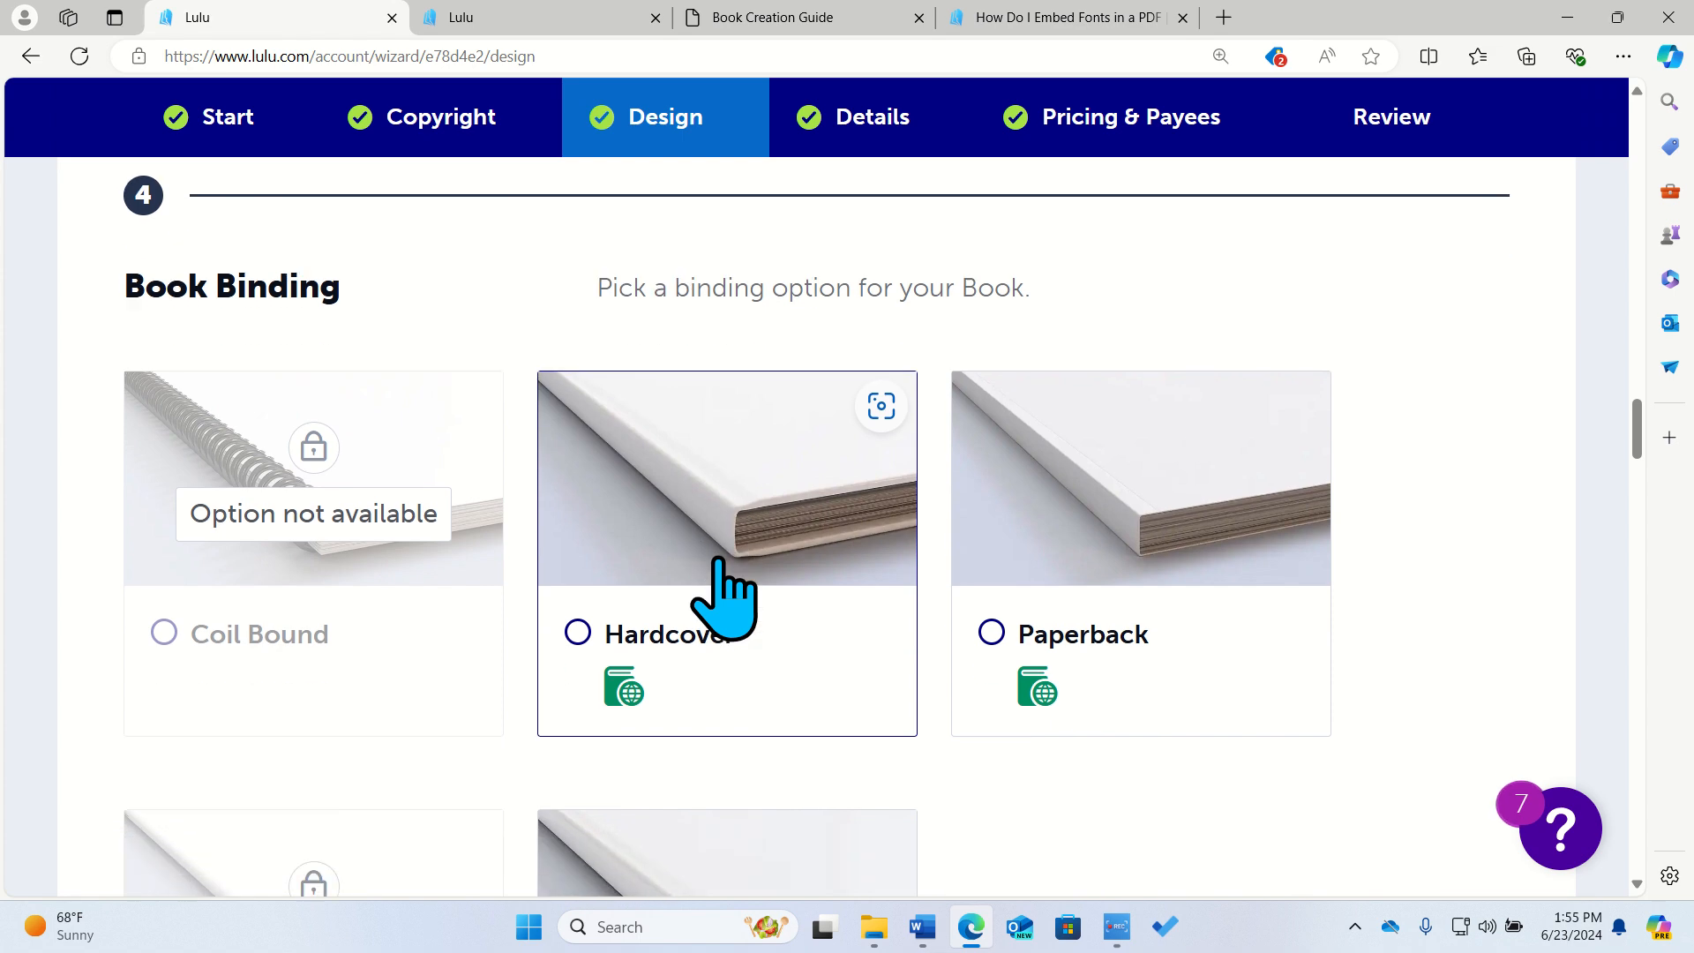
scroll(730, 503, down, 3)
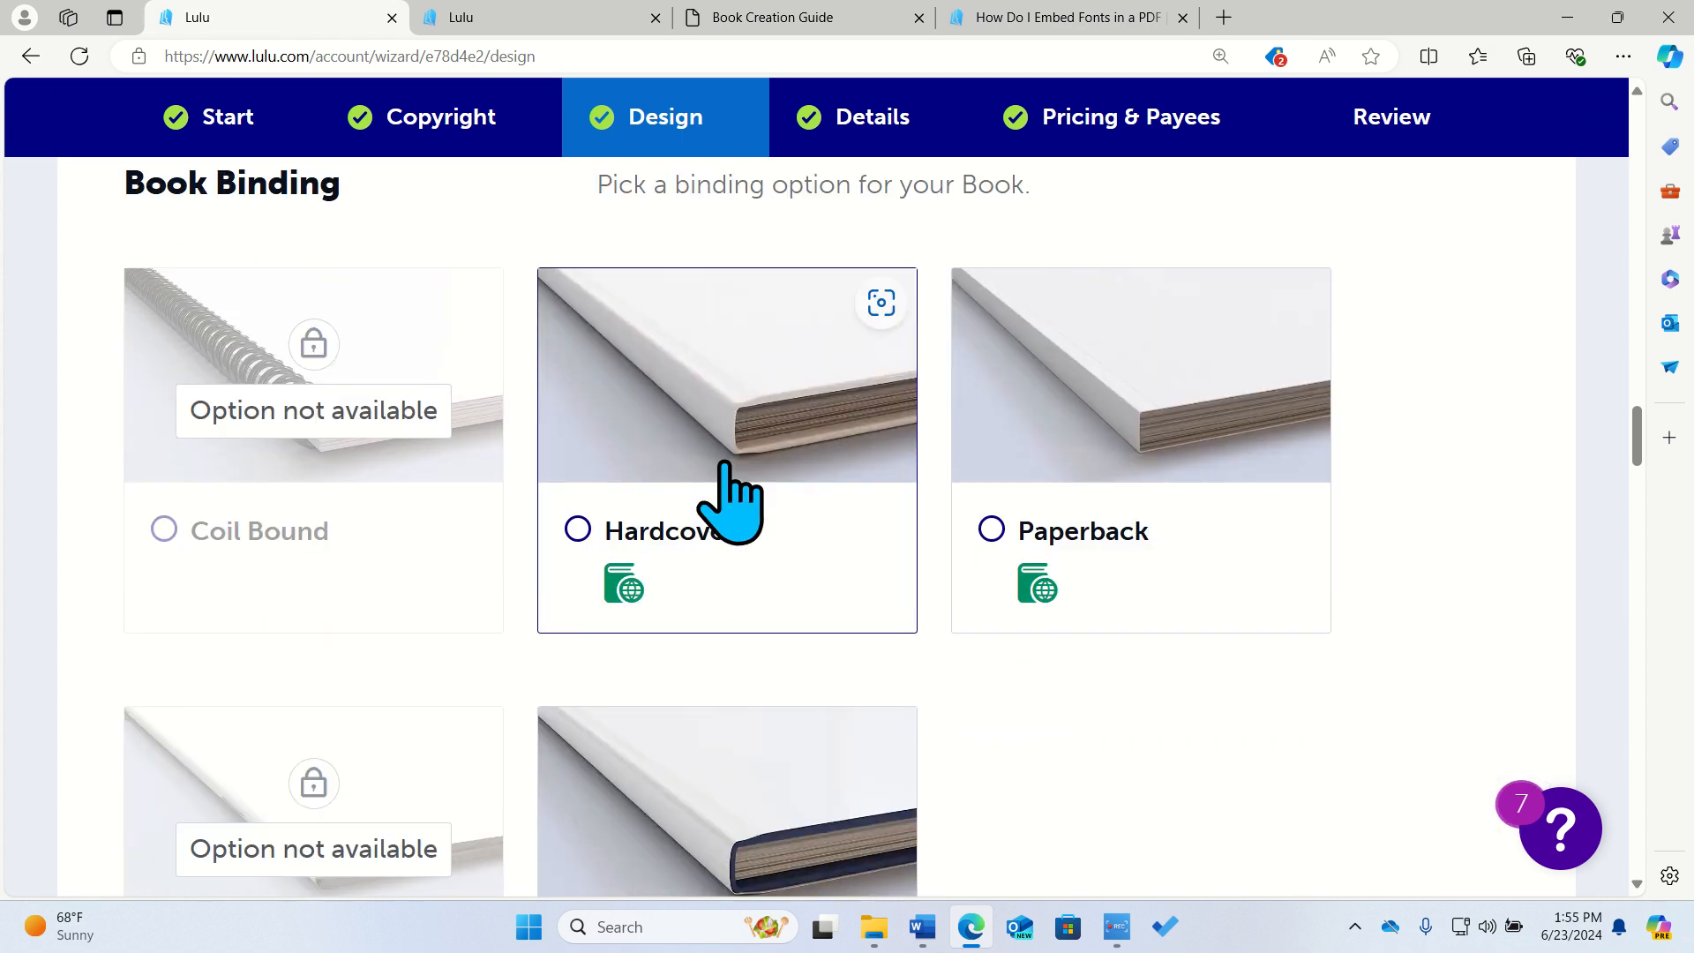
scroll(1078, 467, down, 1)
click(1079, 468)
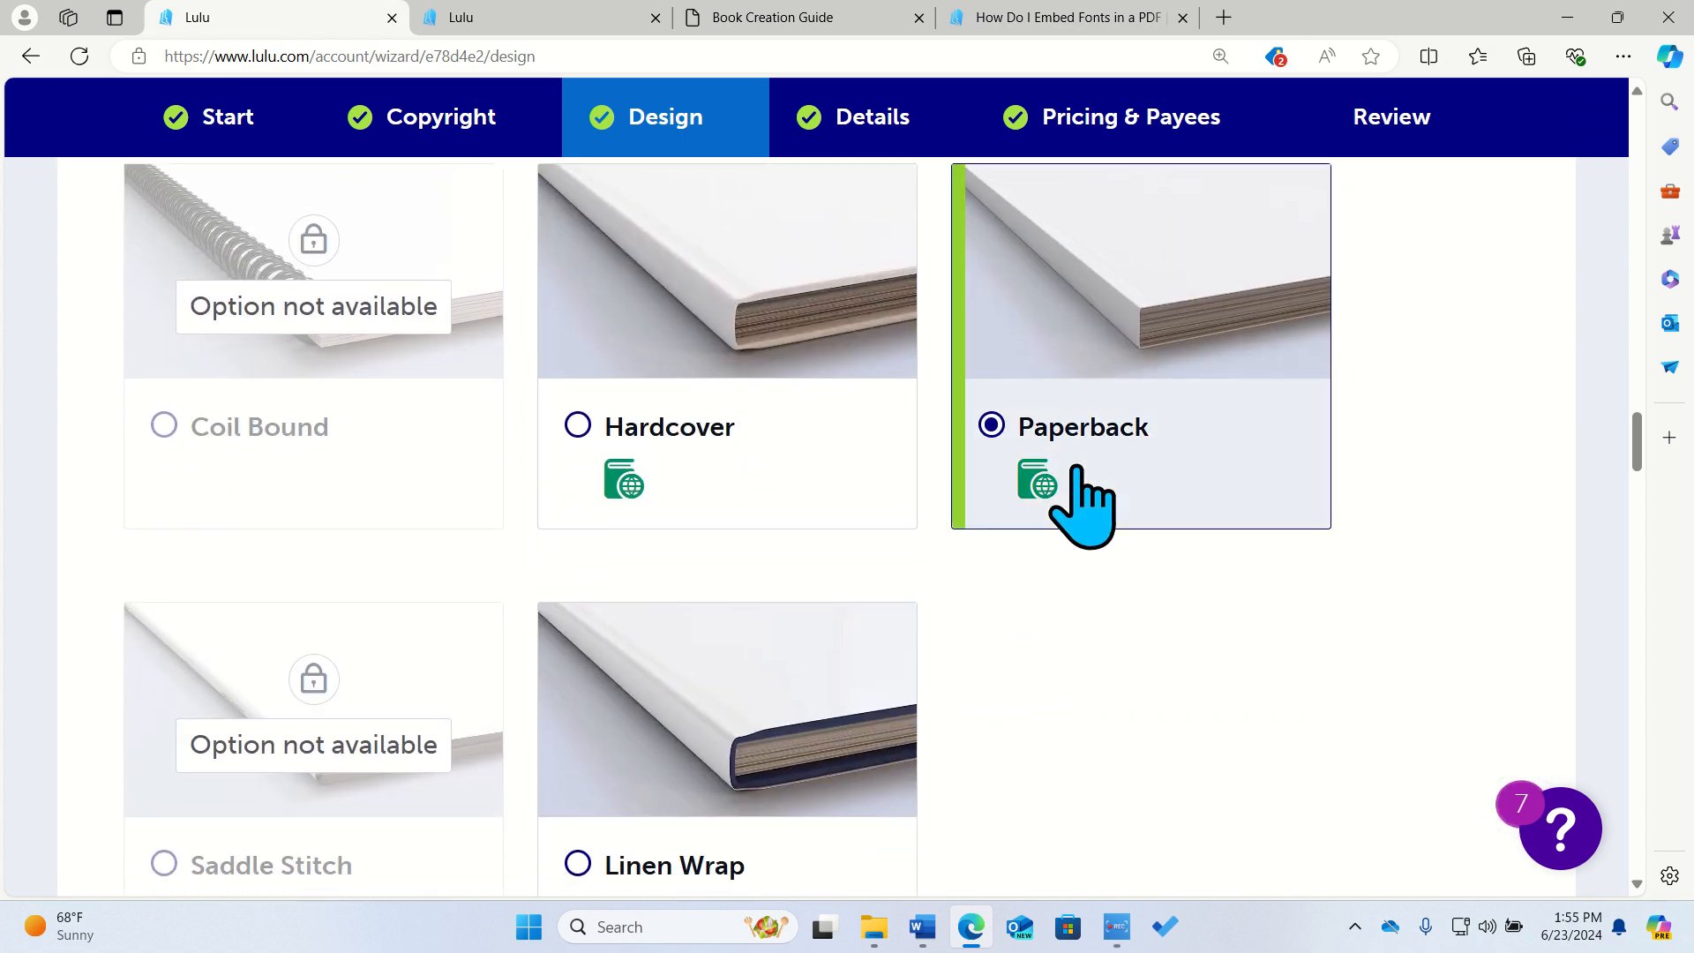
Review the other Book Binding options, including Linen Wrap, and recheck the chosen paper type.
scroll(1085, 503, down, 4)
scroll(1103, 750, up, 1)
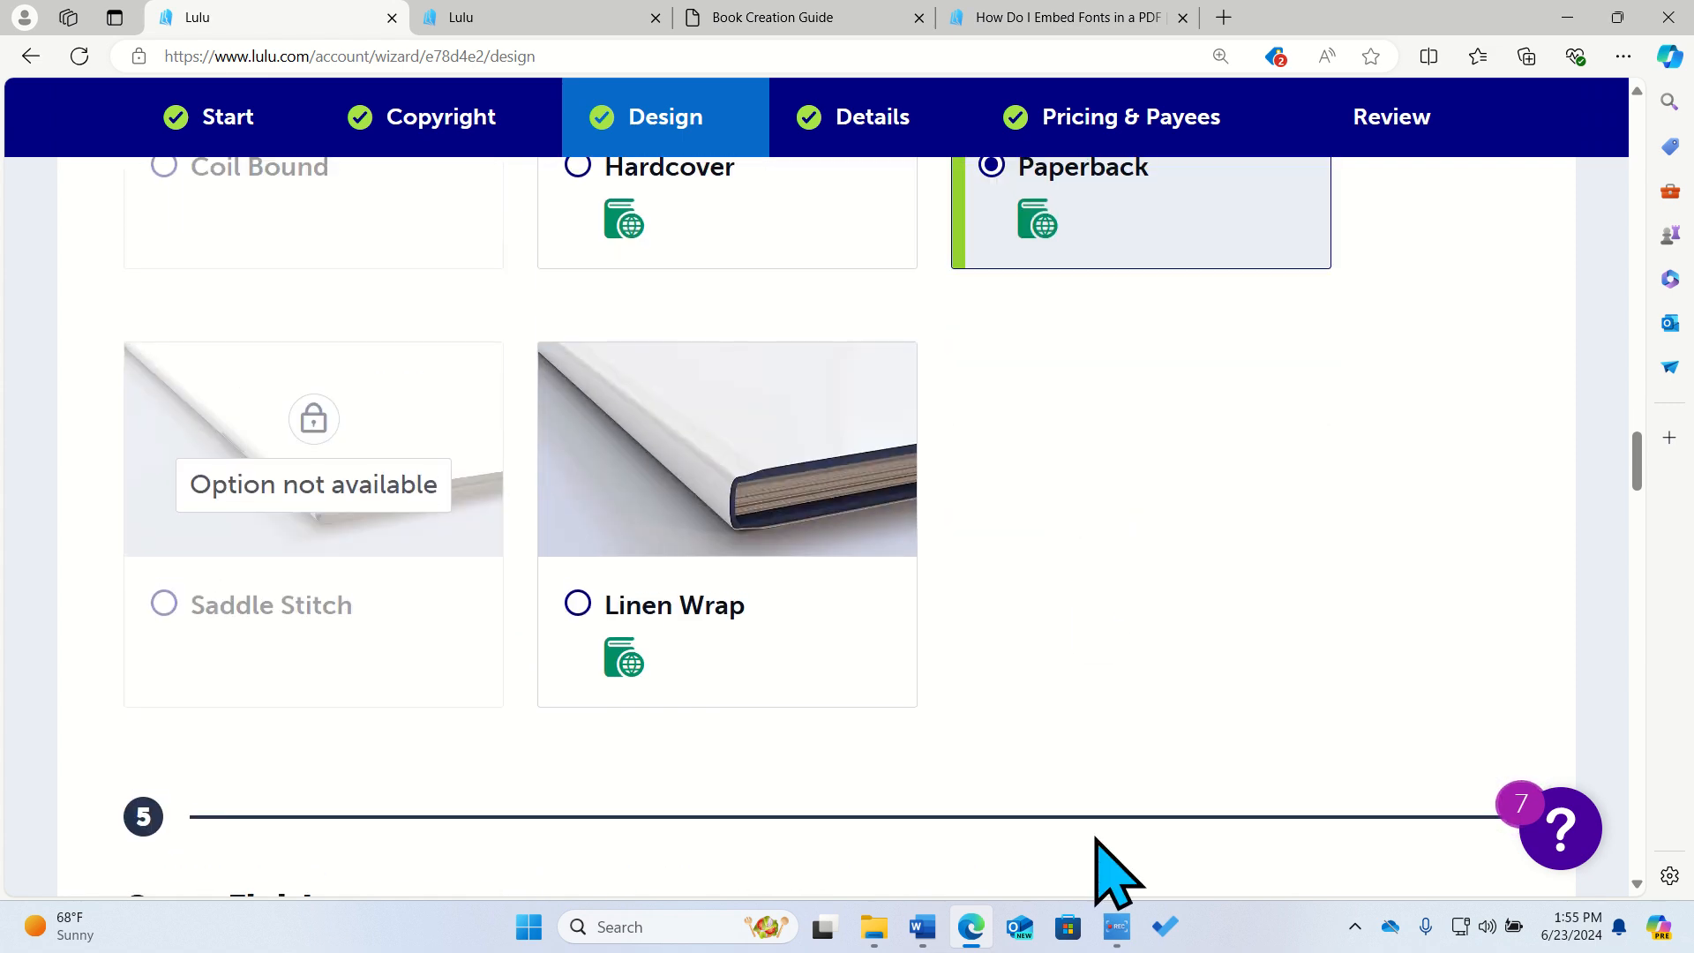
scroll(1108, 688, up, 1)
scroll(1002, 548, up, 4)
scroll(775, 617, down, 4)
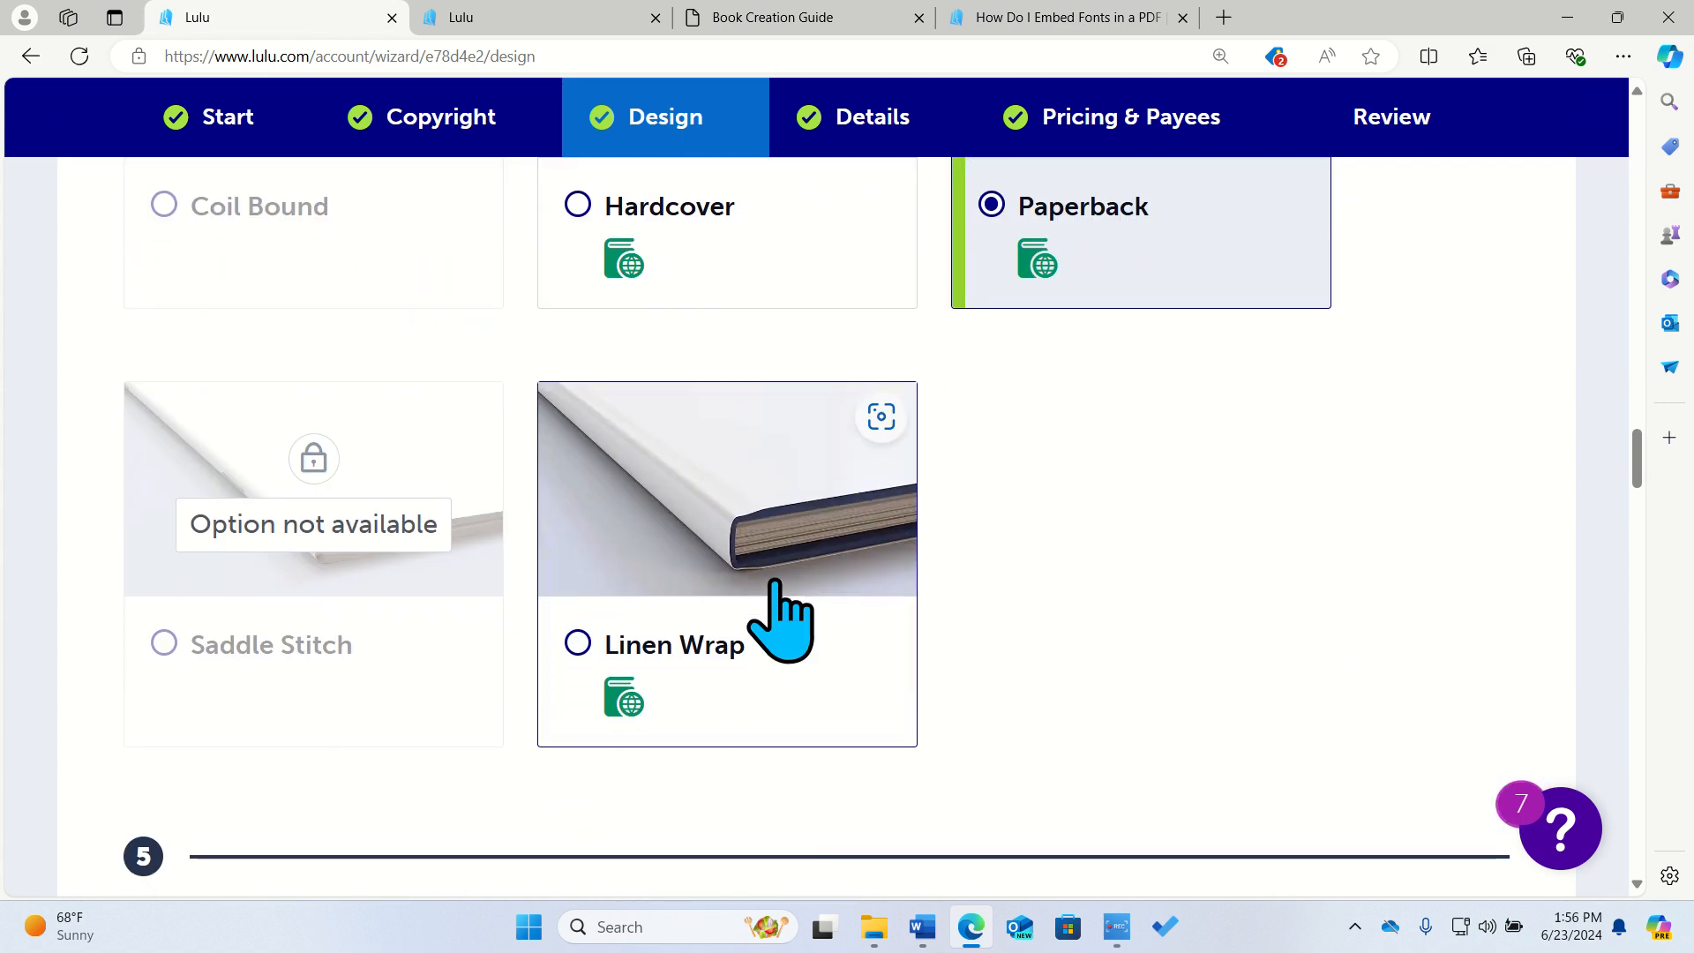
scroll(1067, 673, up, 2)
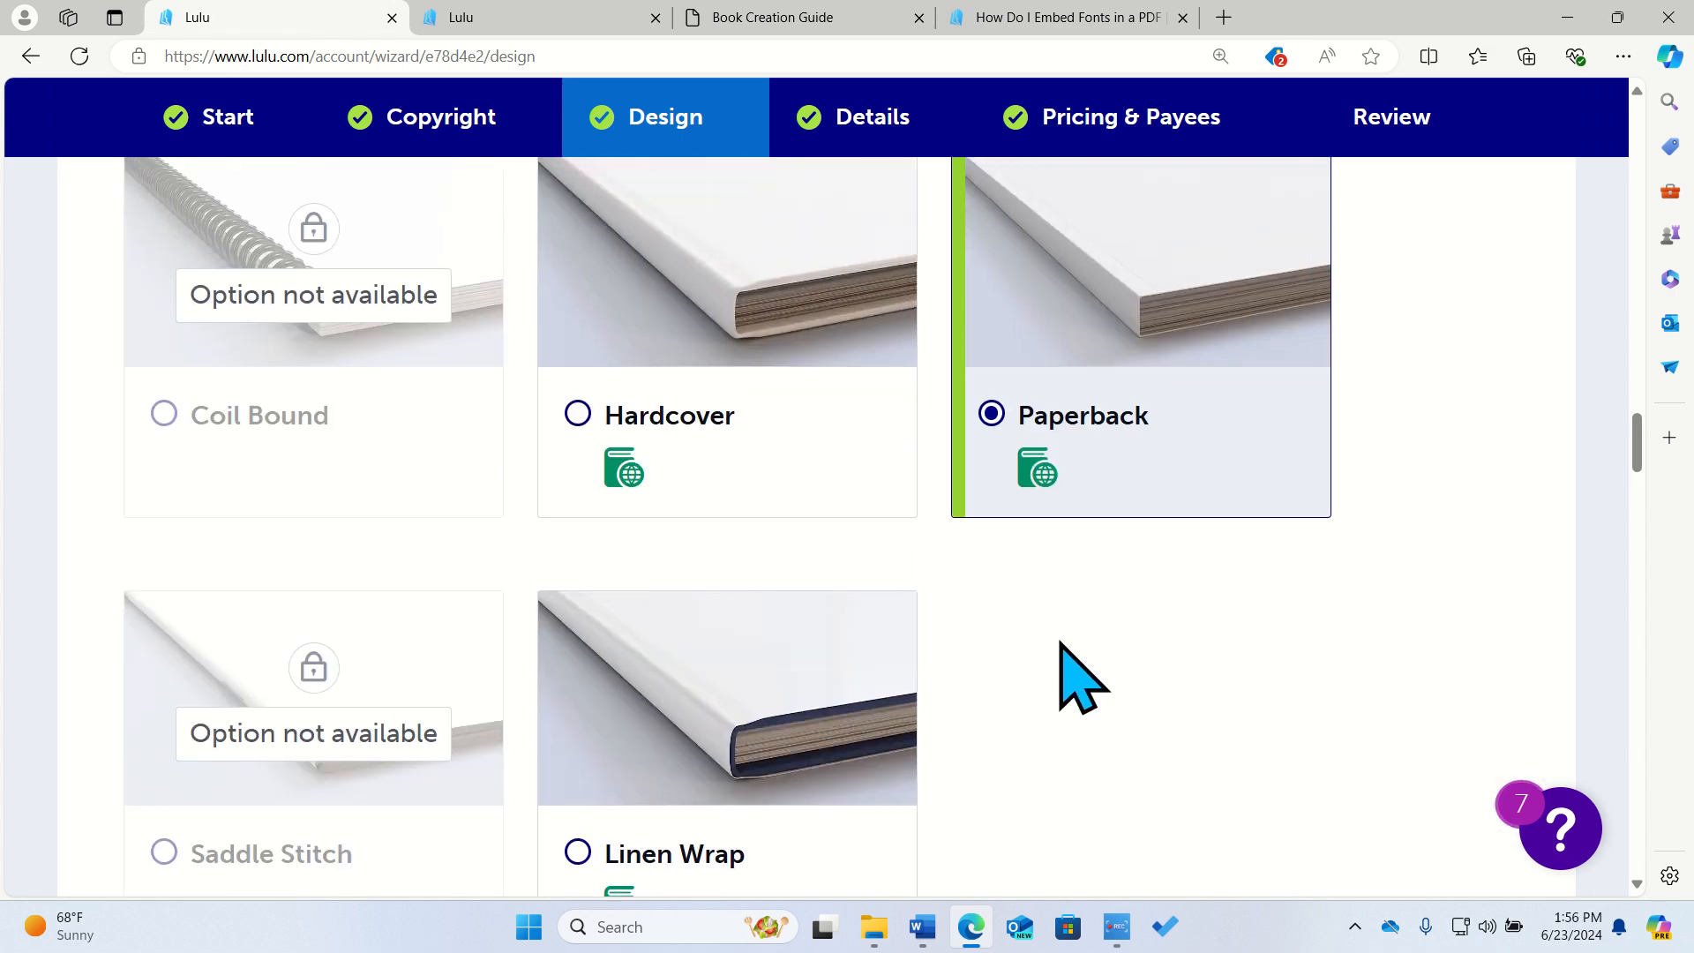
scroll(1065, 529, down, 2)
scroll(1119, 511, up, 9)
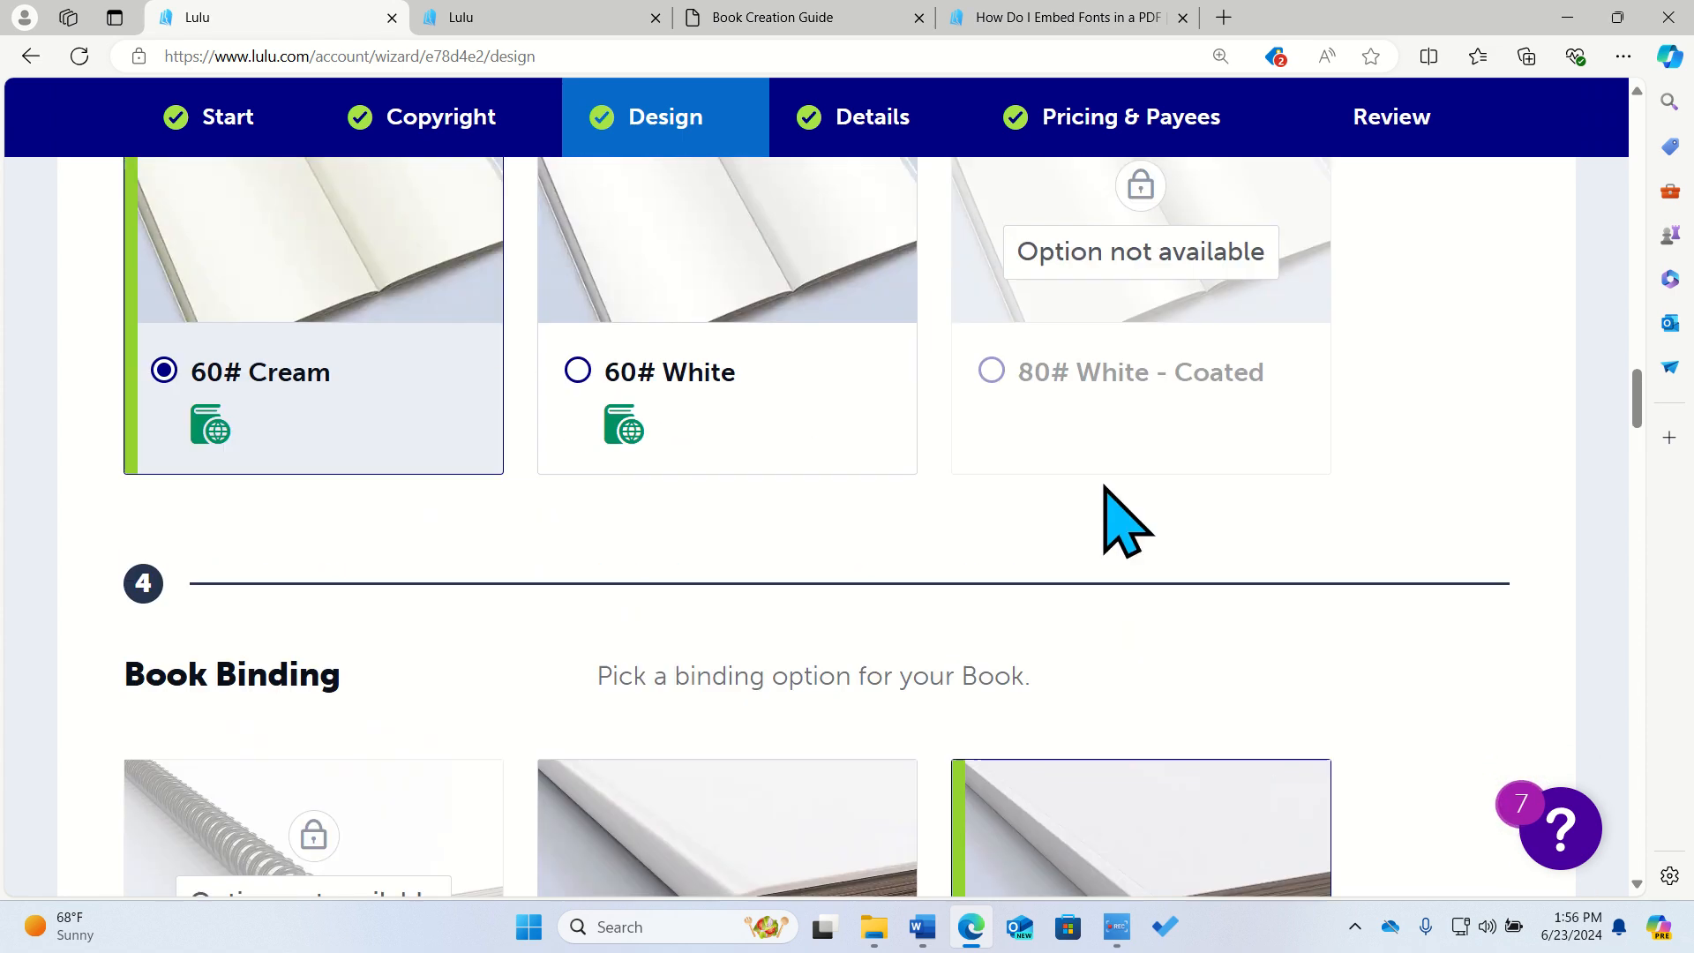
Choose Glossy as the Cover Finish for the book.
scroll(878, 592, down, 12)
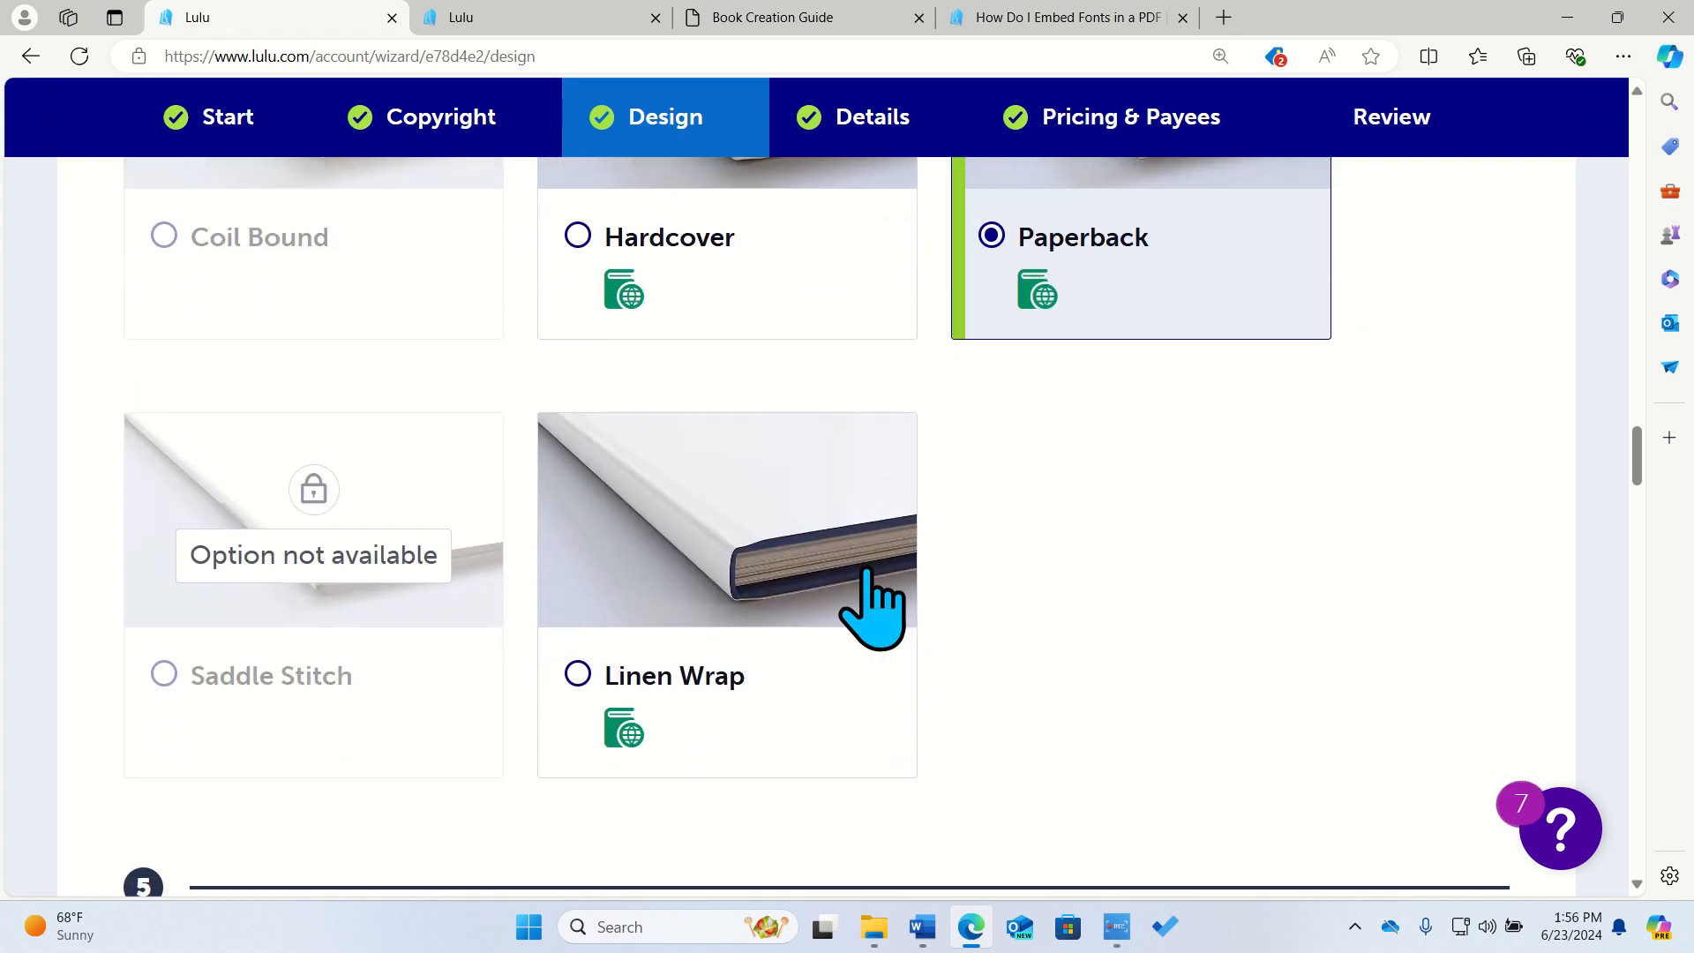
scroll(866, 567, down, 2)
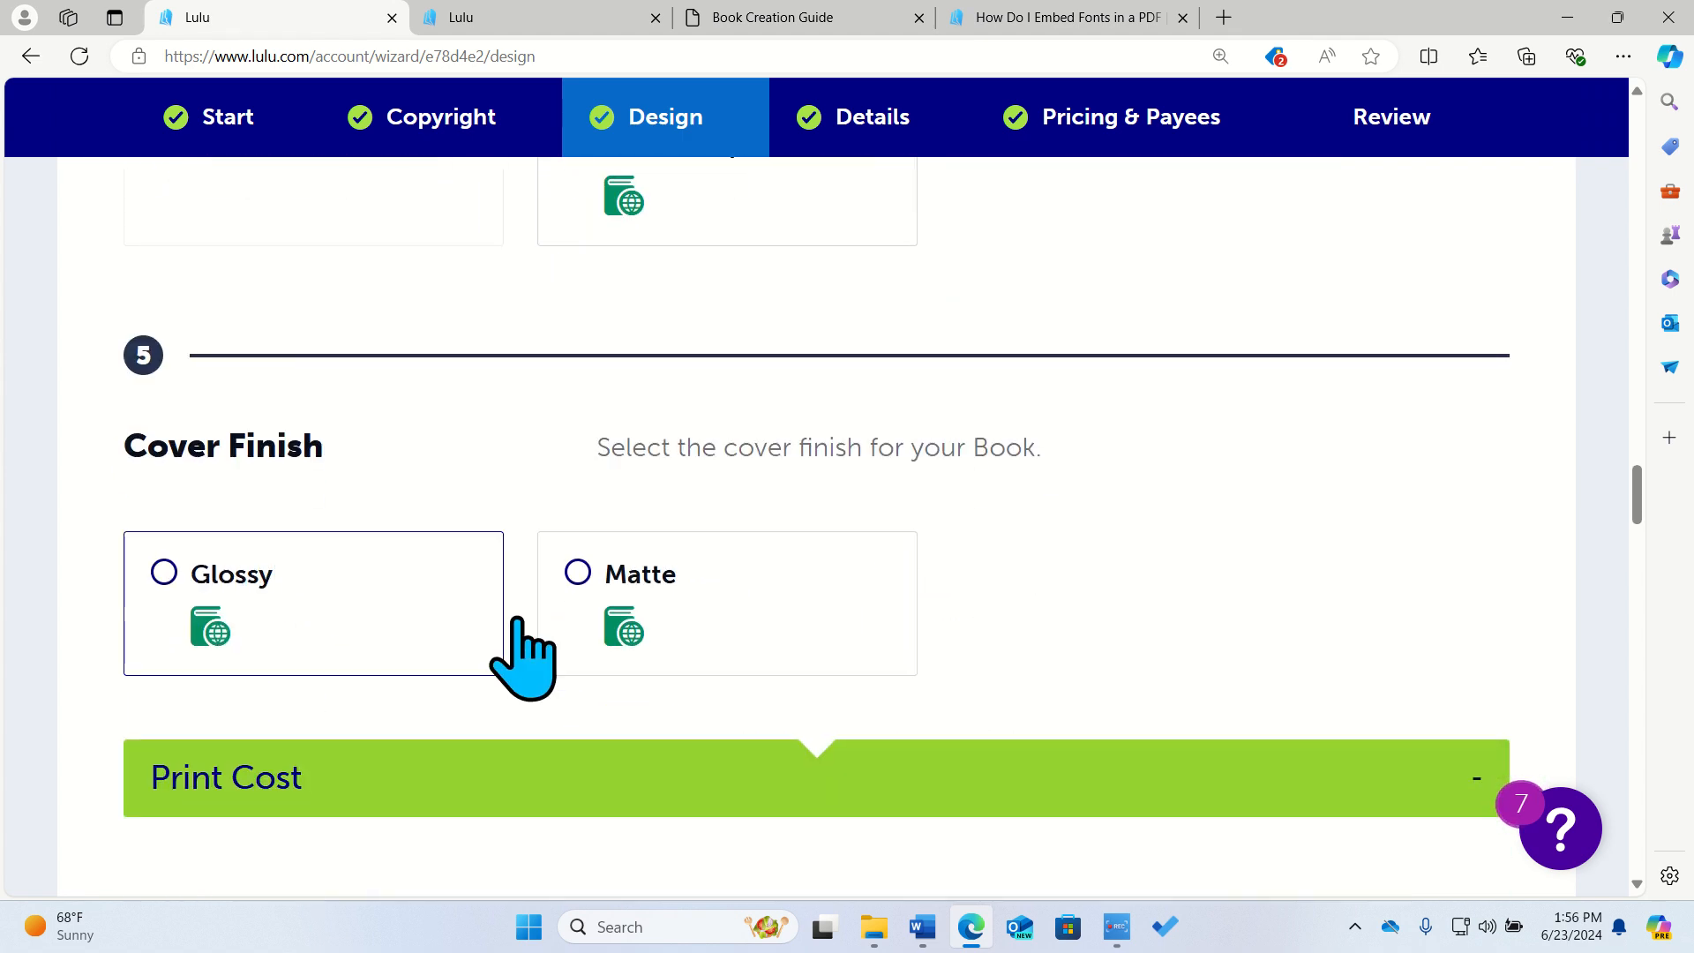
click(328, 609)
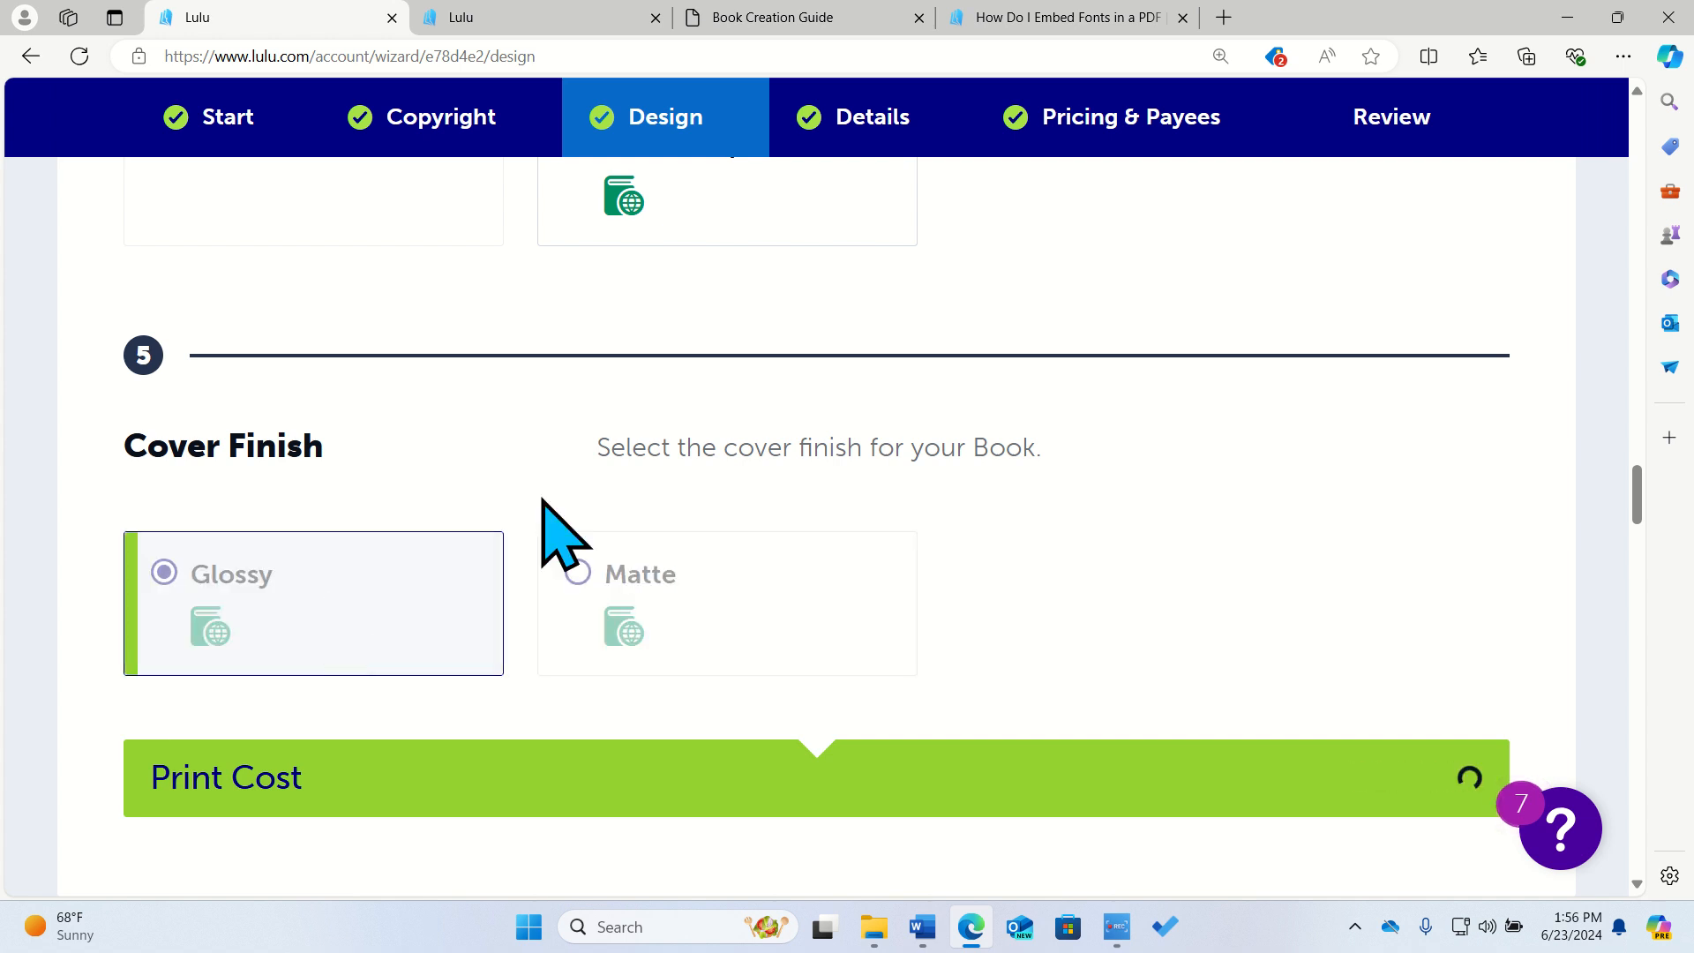
scroll(991, 483, down, 2)
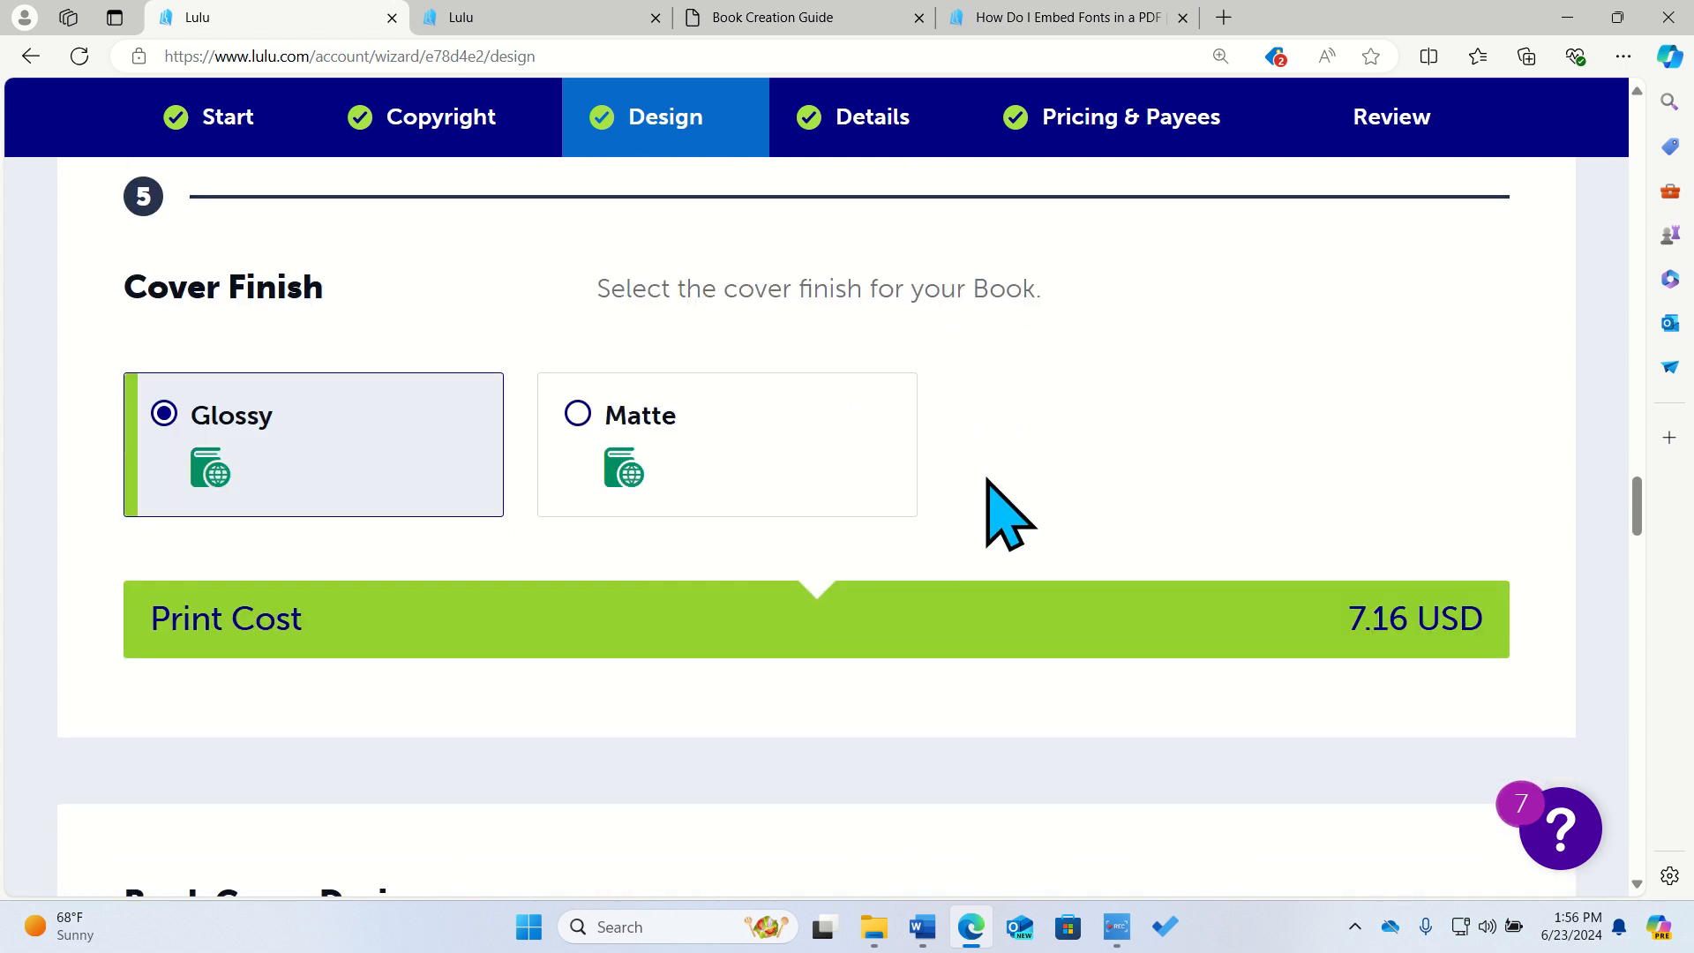
Highlight the print cost amount below the Cover Finish options to examine it, then clear the highlight.
drag(1345, 622, 1506, 662)
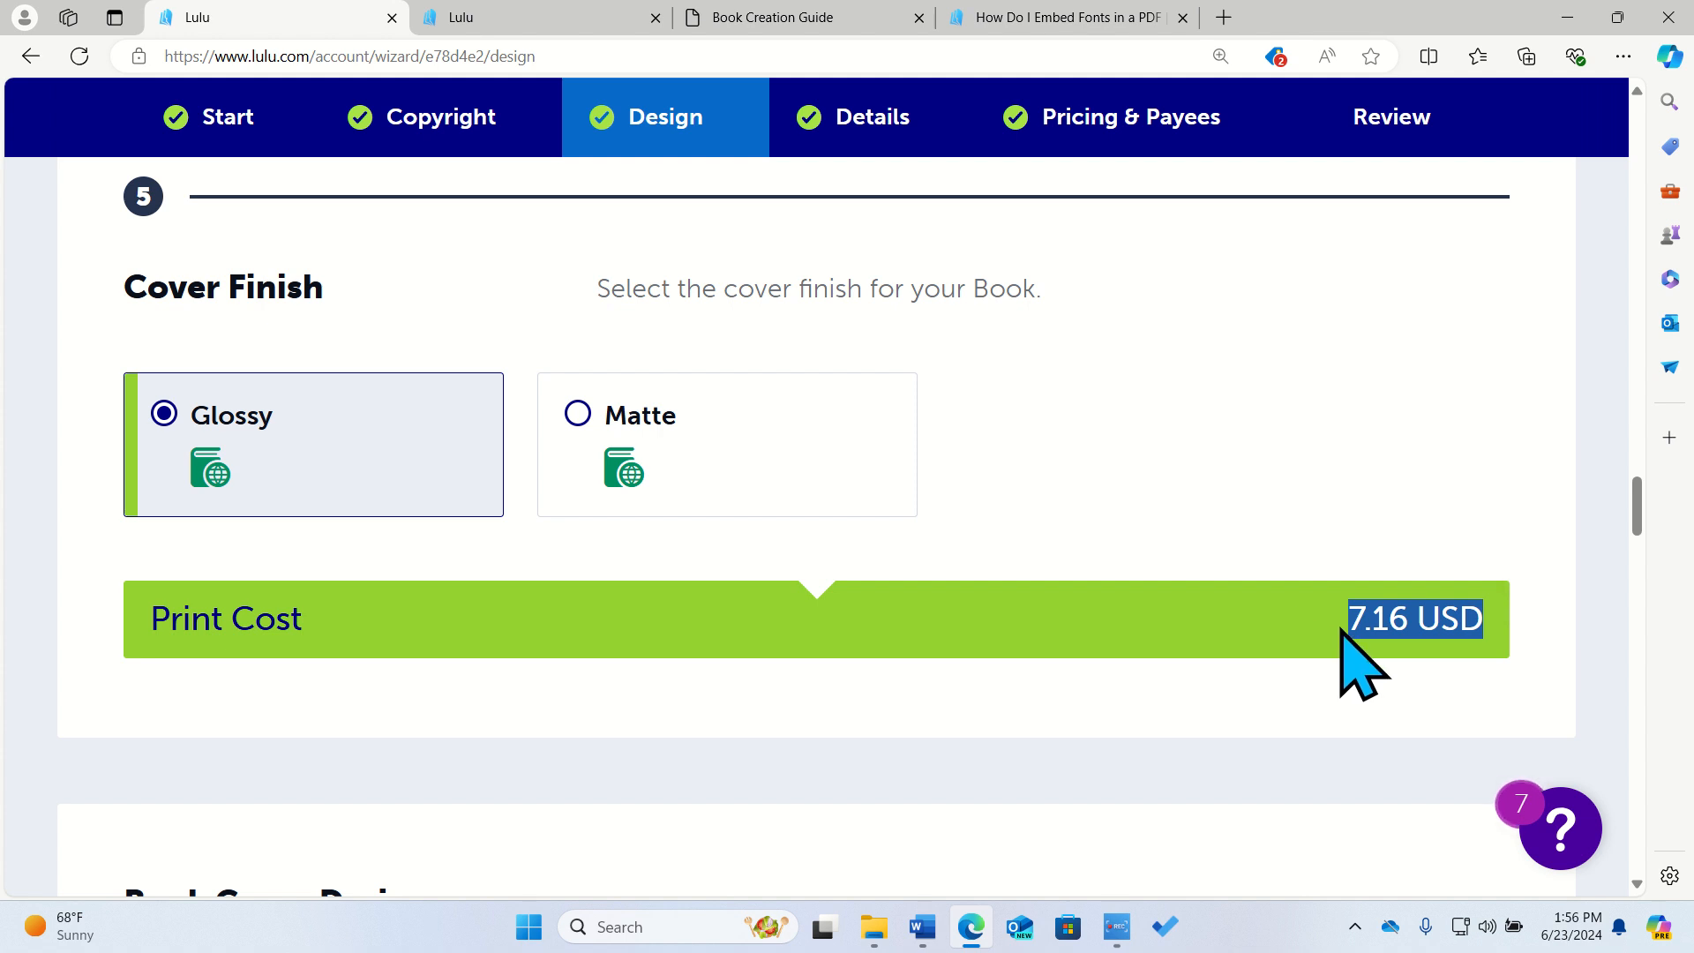
scroll(1307, 650, down, 1)
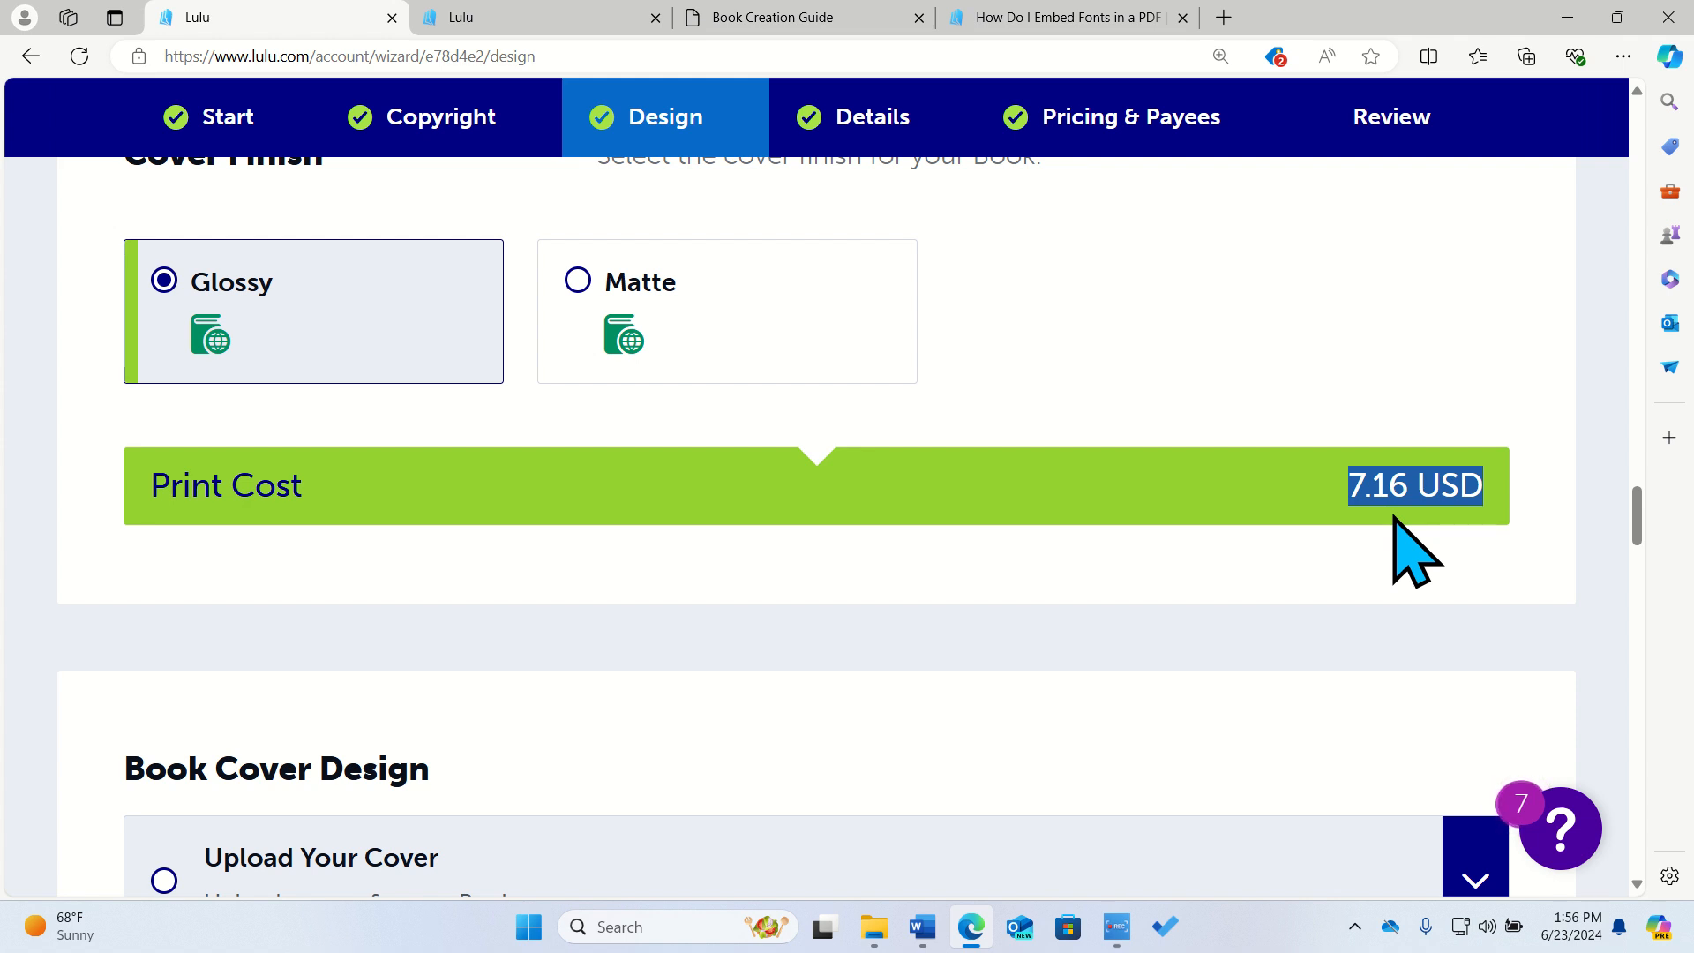
click(1395, 518)
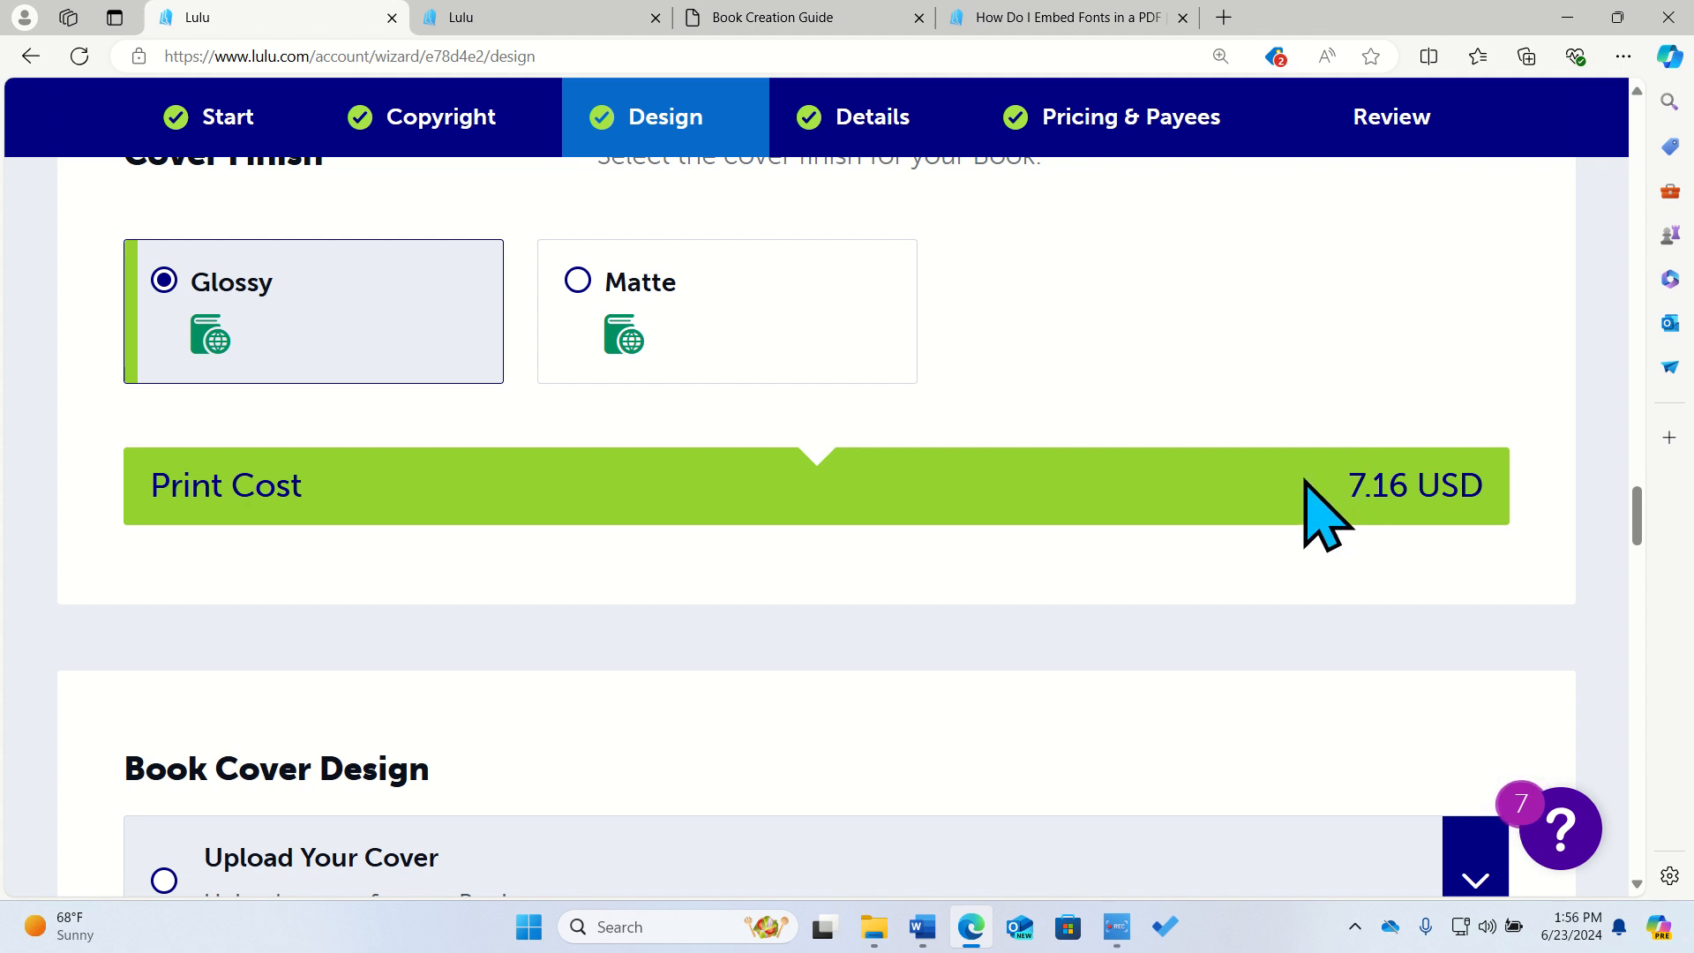
drag(1323, 507, 1203, 506)
click(1200, 505)
Examine the Book Cover Design section, including the upload and create options and the current cover preview.
scroll(1200, 512, down, 5)
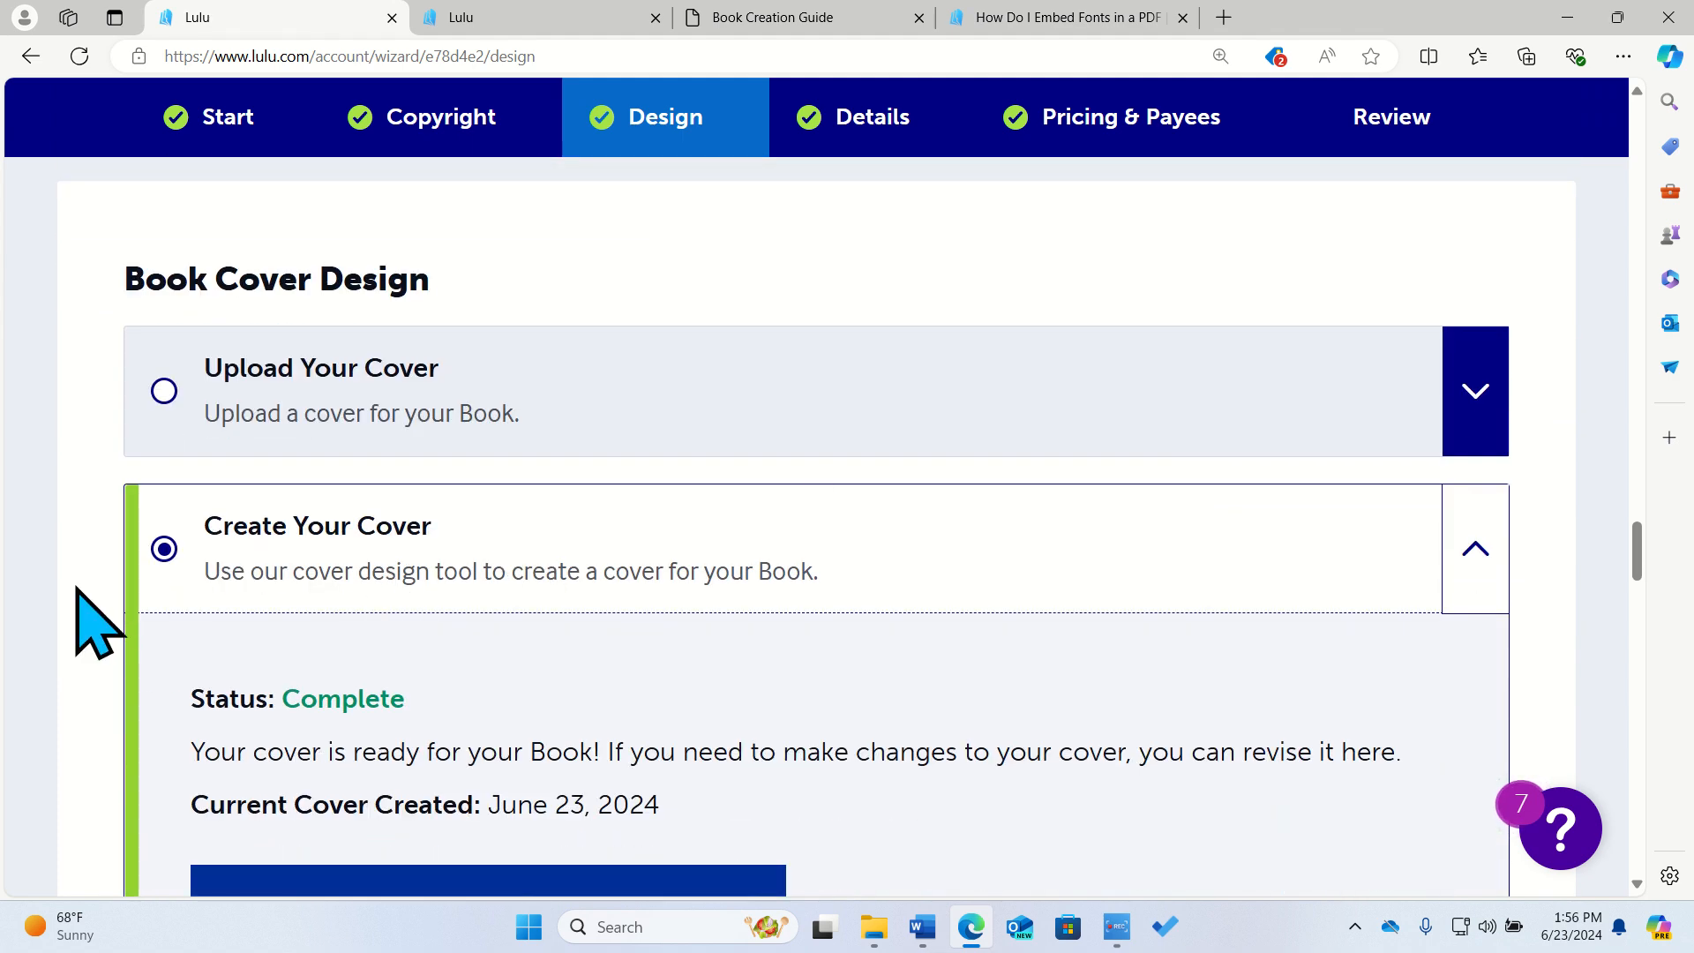
scroll(75, 622, down, 1)
scroll(75, 622, up, 1)
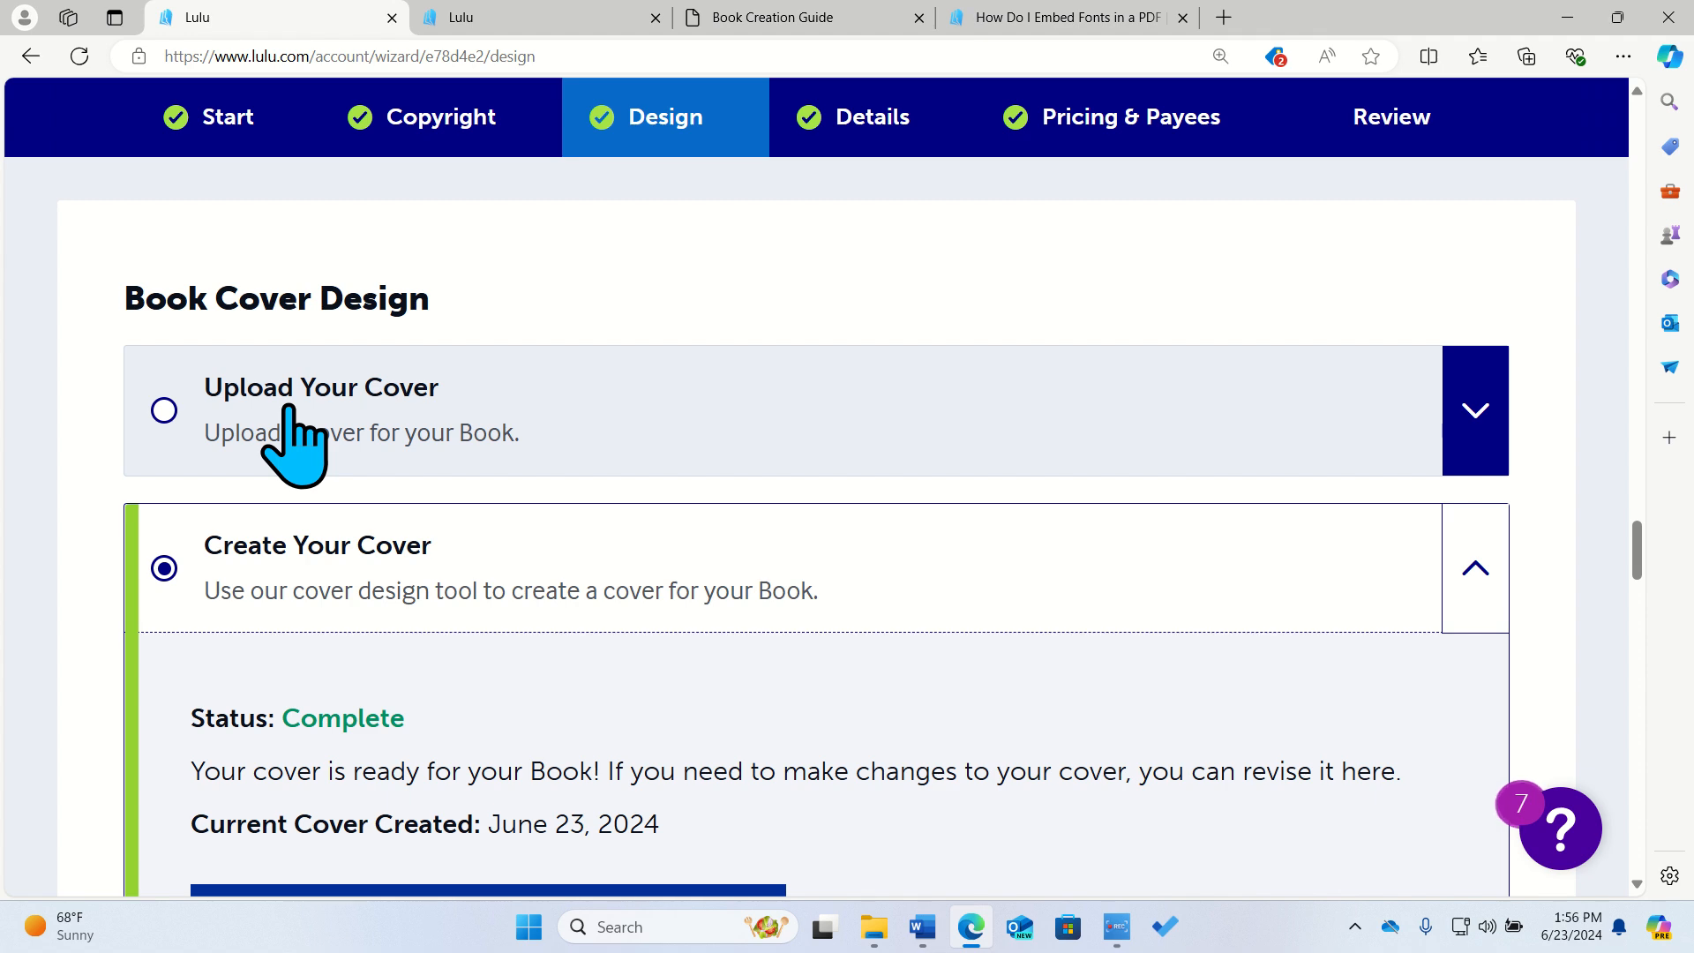
scroll(124, 626, down, 3)
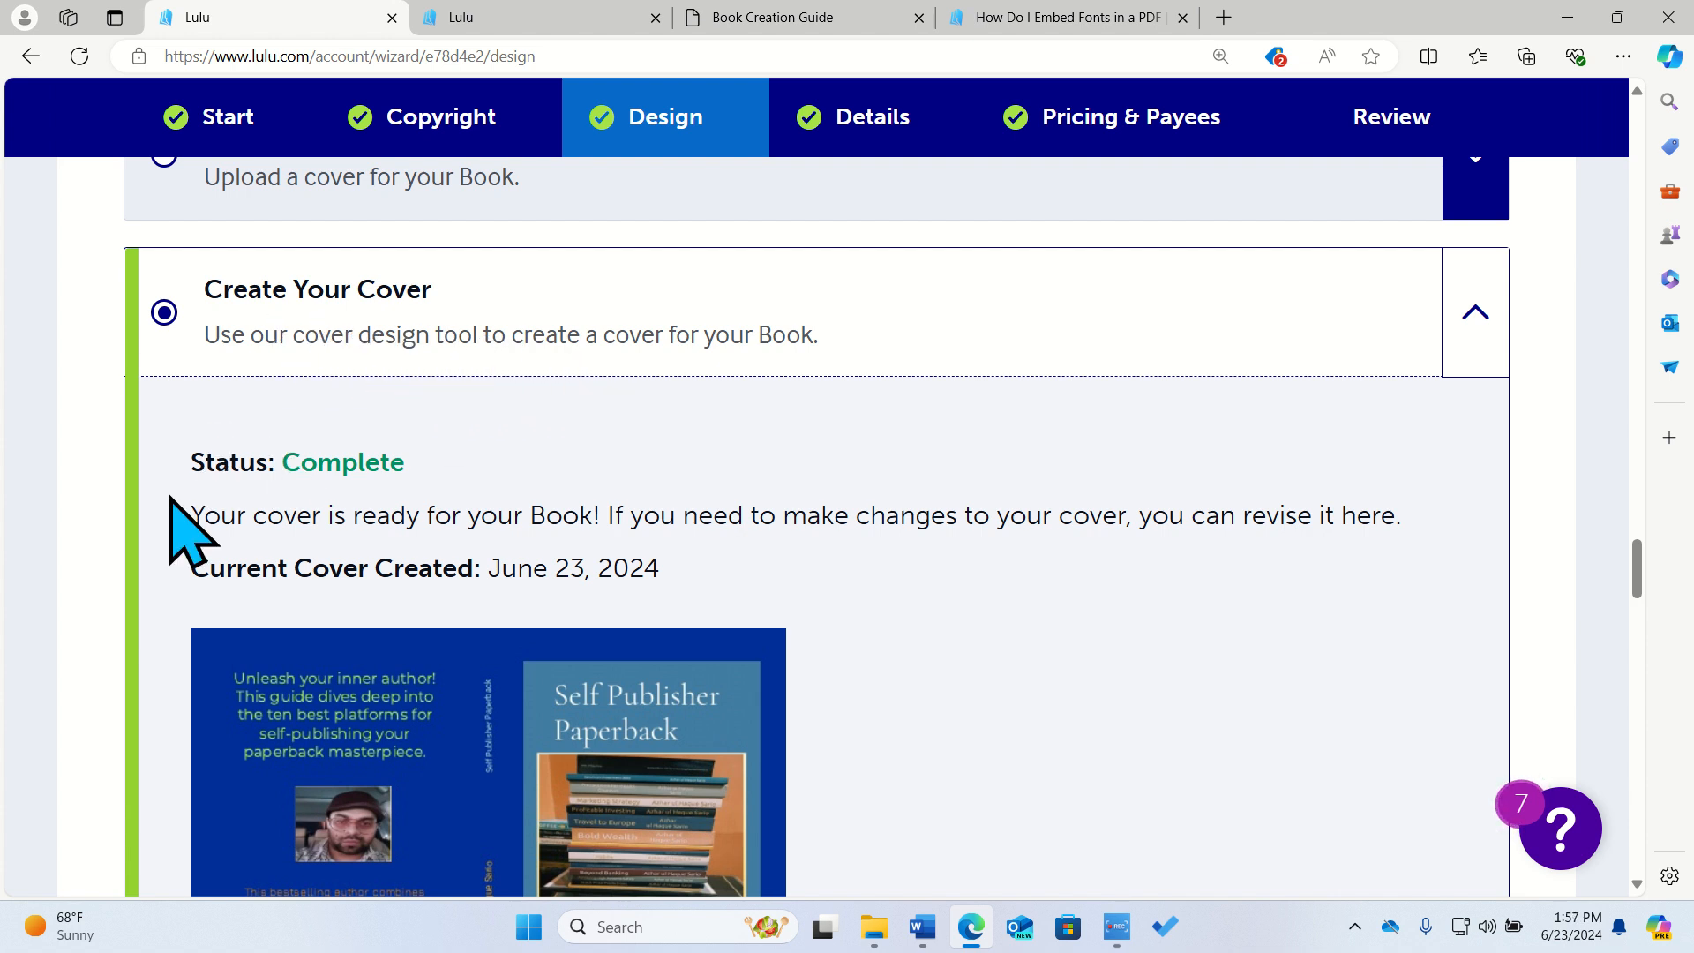
scroll(171, 497, down, 4)
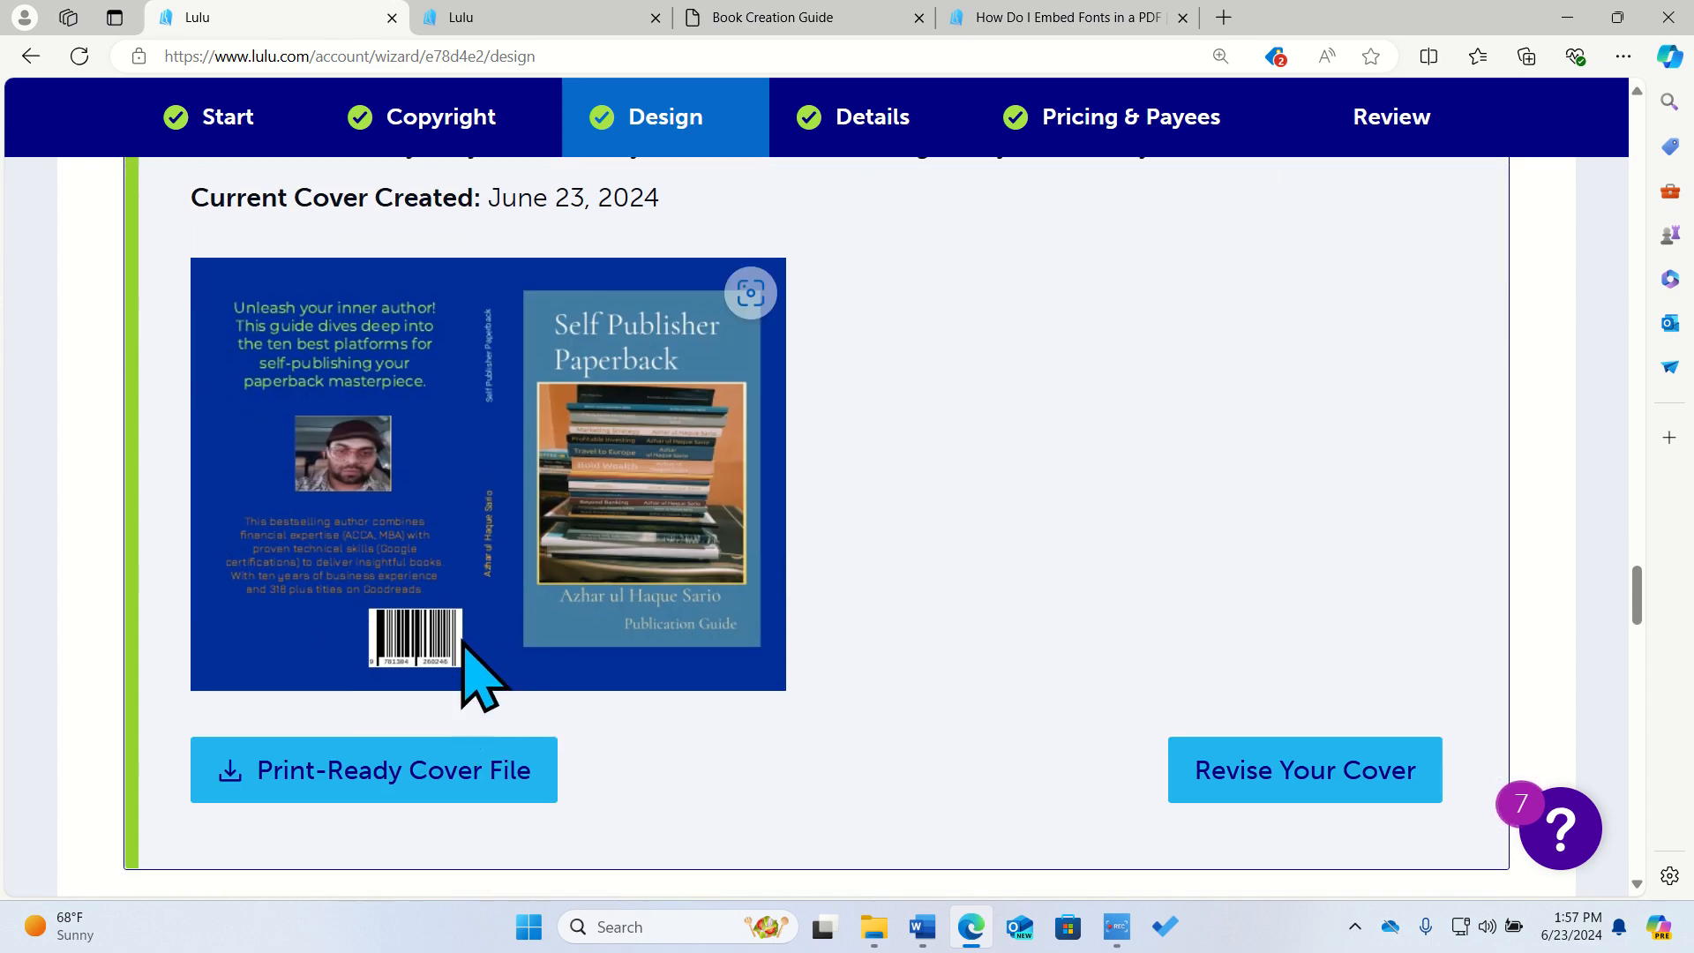
Review the whole Design page again, from the interior file notices and requirements through the print options to the cover preview.
scroll(133, 547, up, 20)
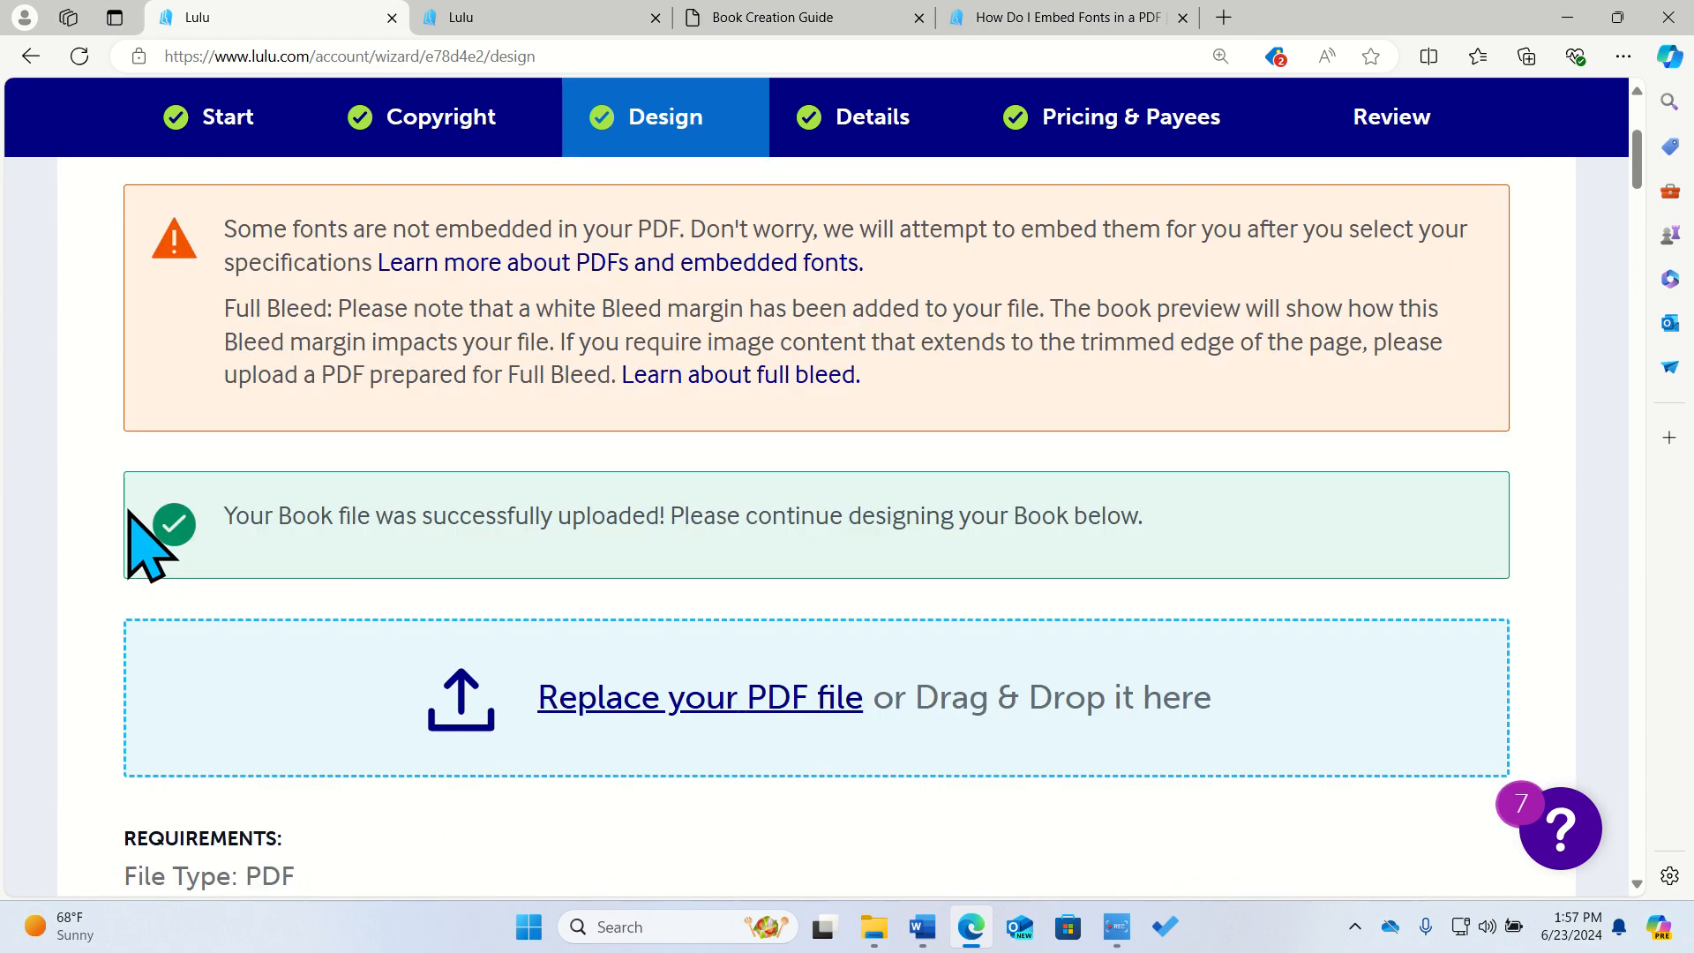
scroll(130, 514, up, 5)
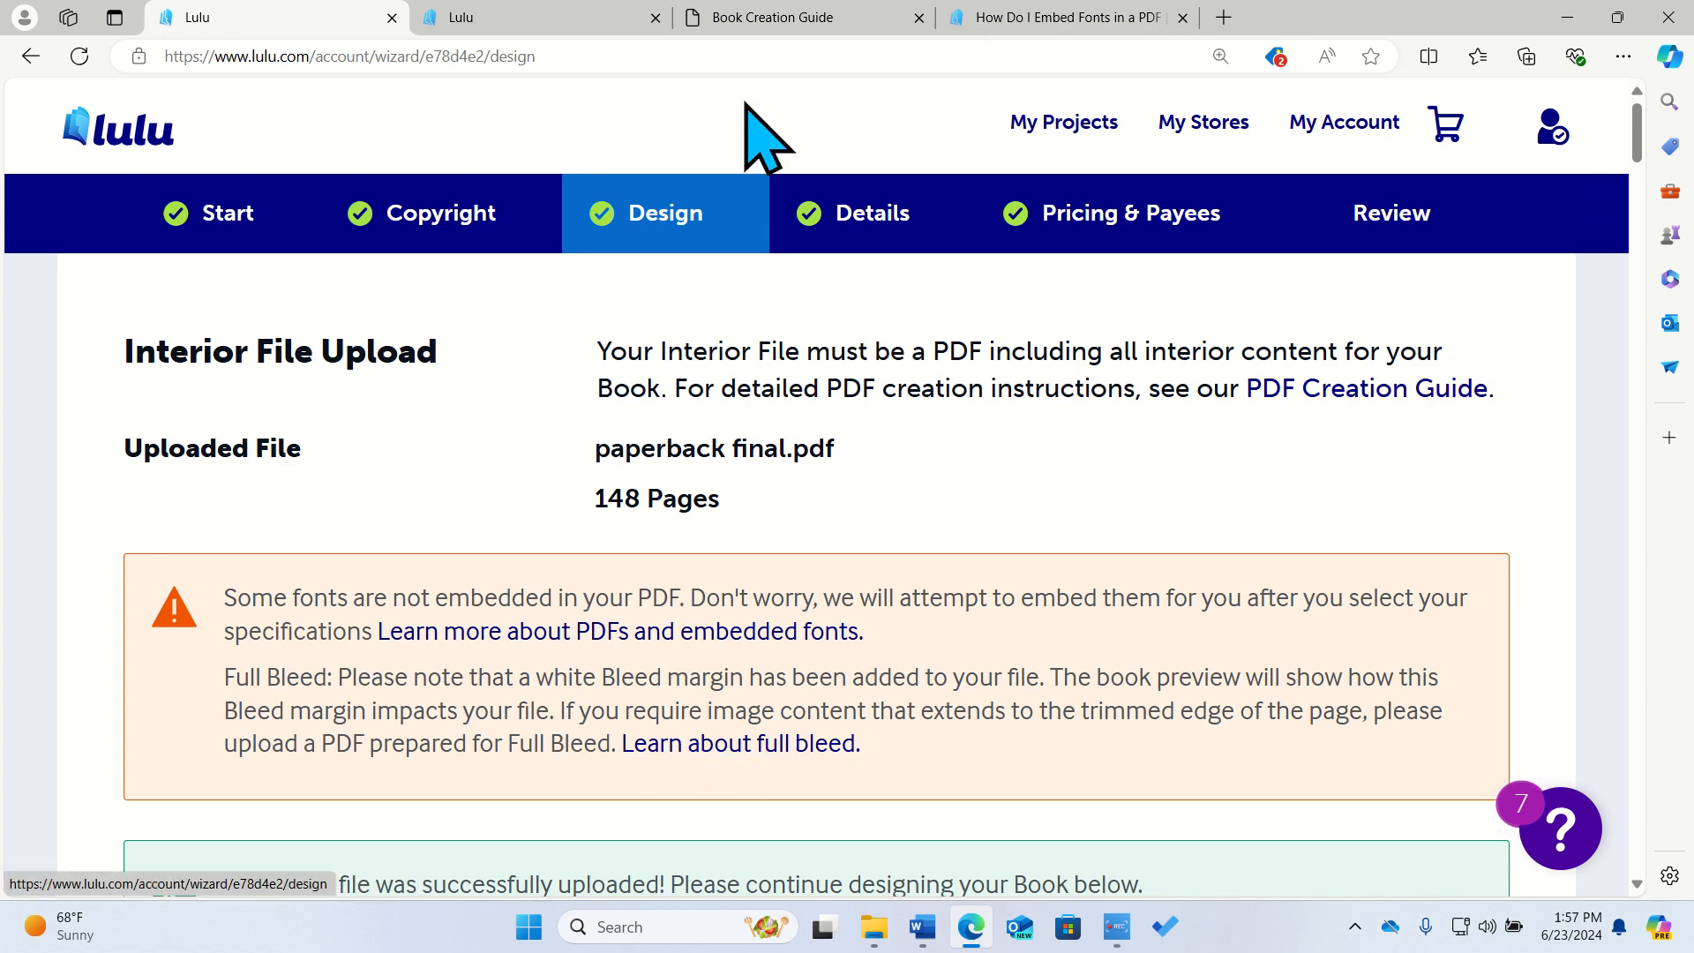
scroll(393, 691, down, 5)
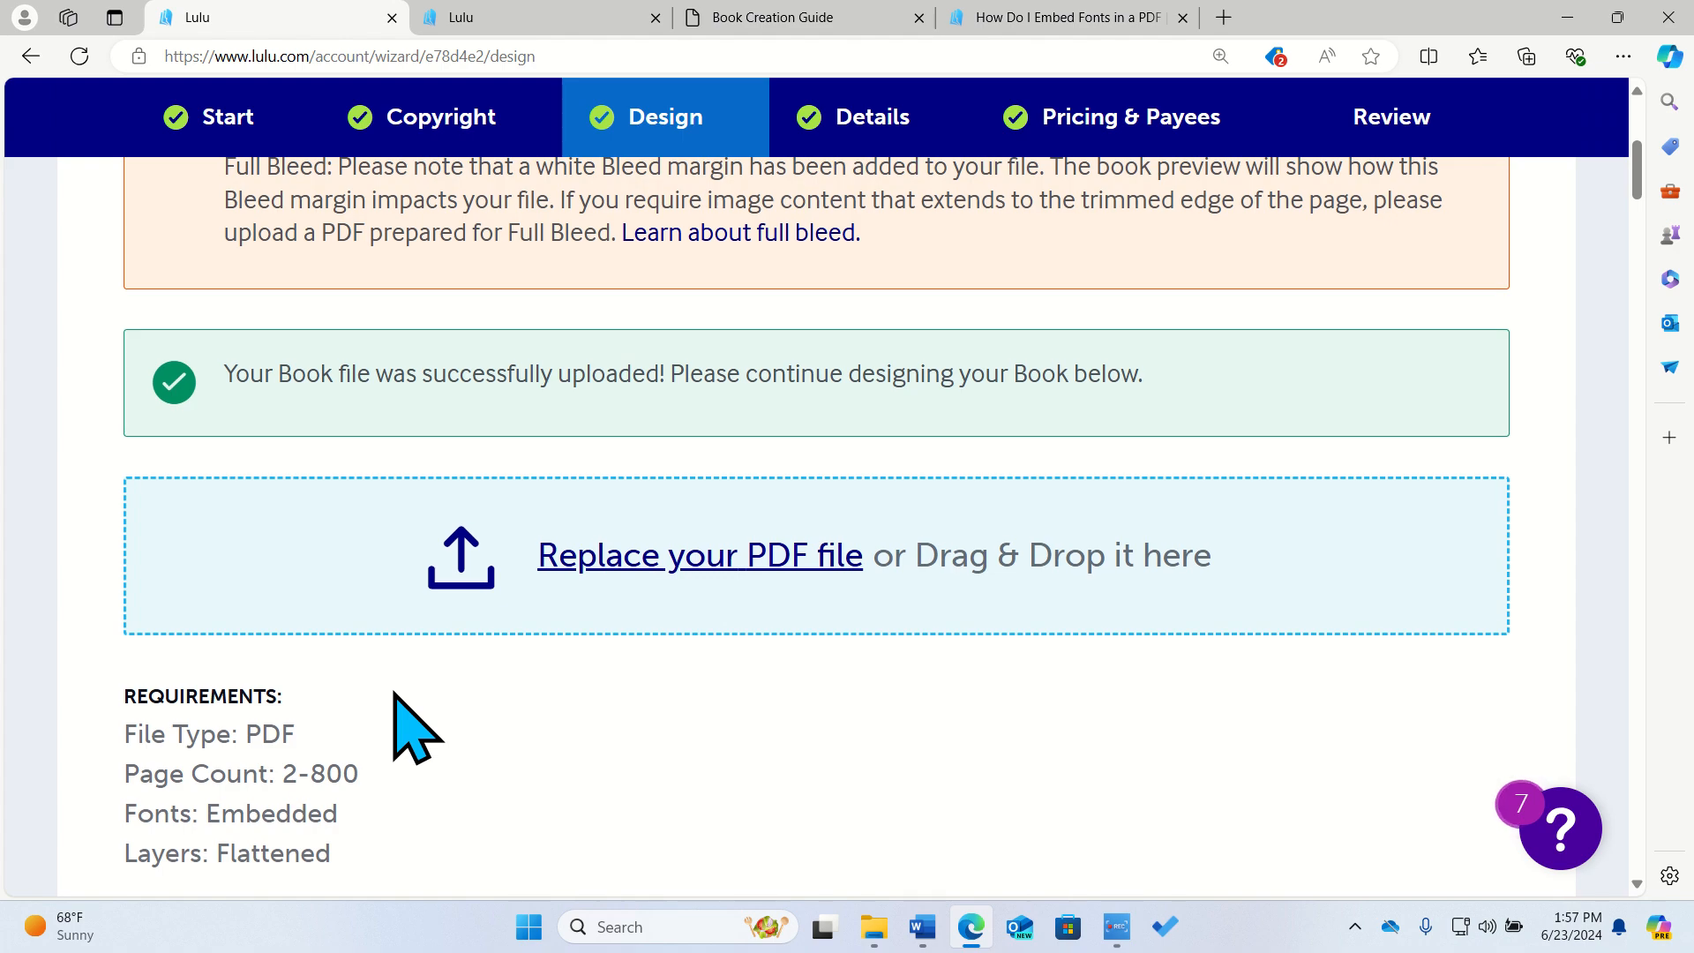
scroll(60, 741, down, 15)
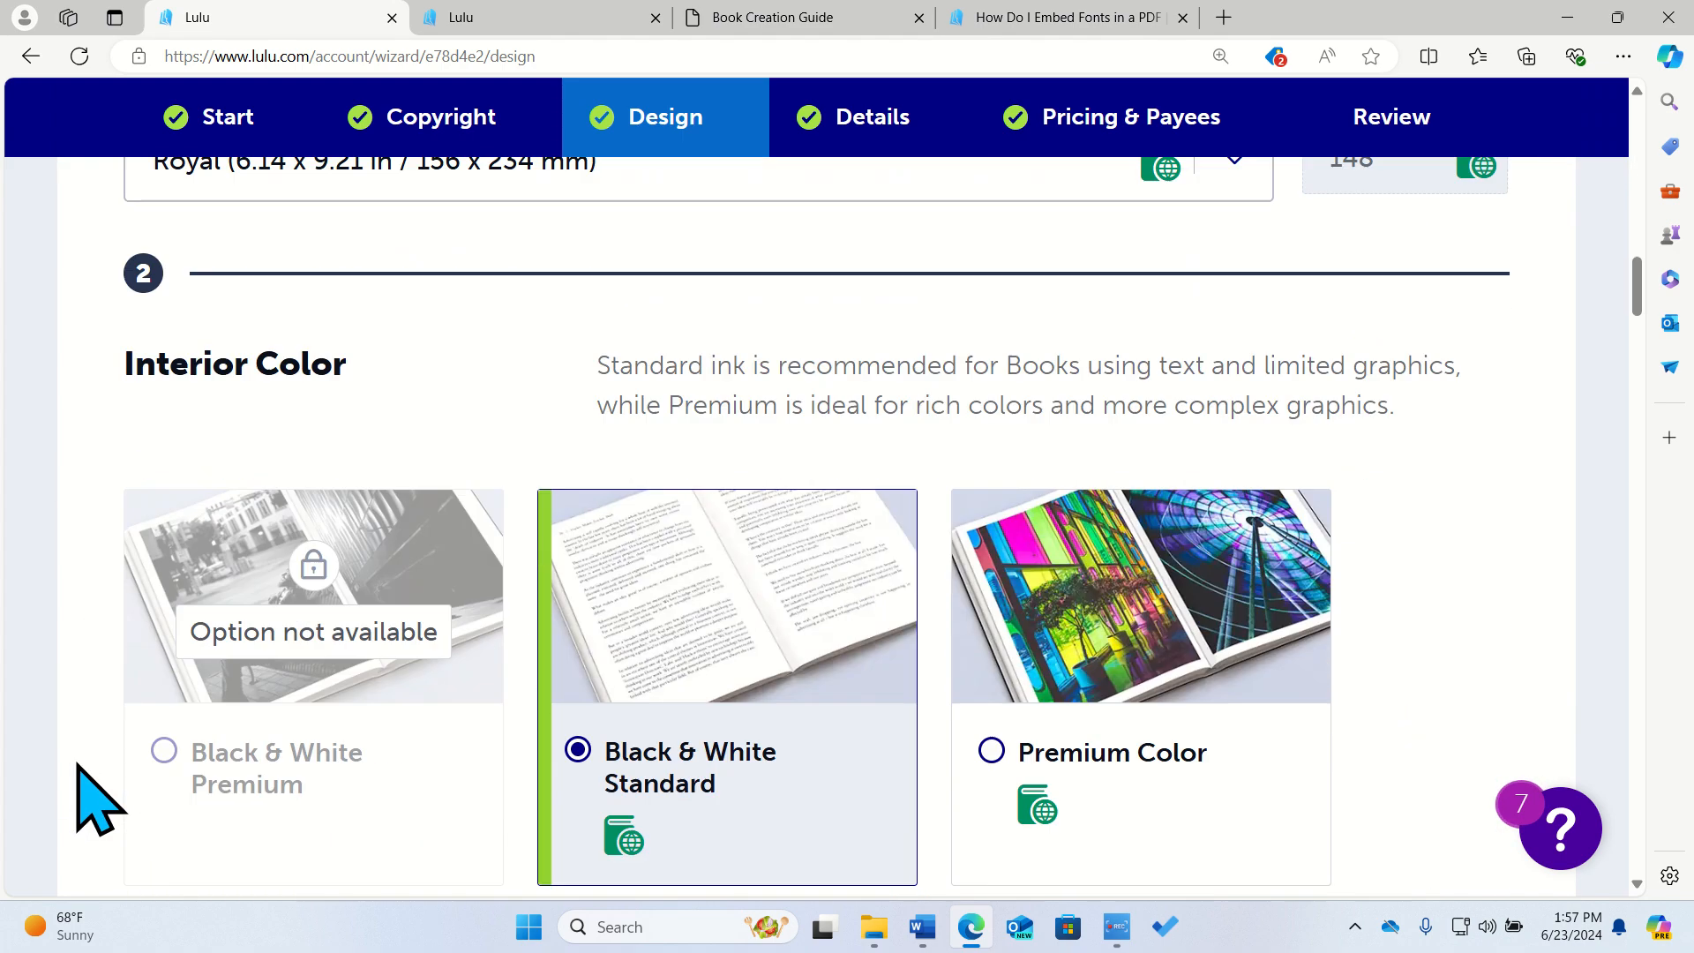
scroll(88, 788, down, 20)
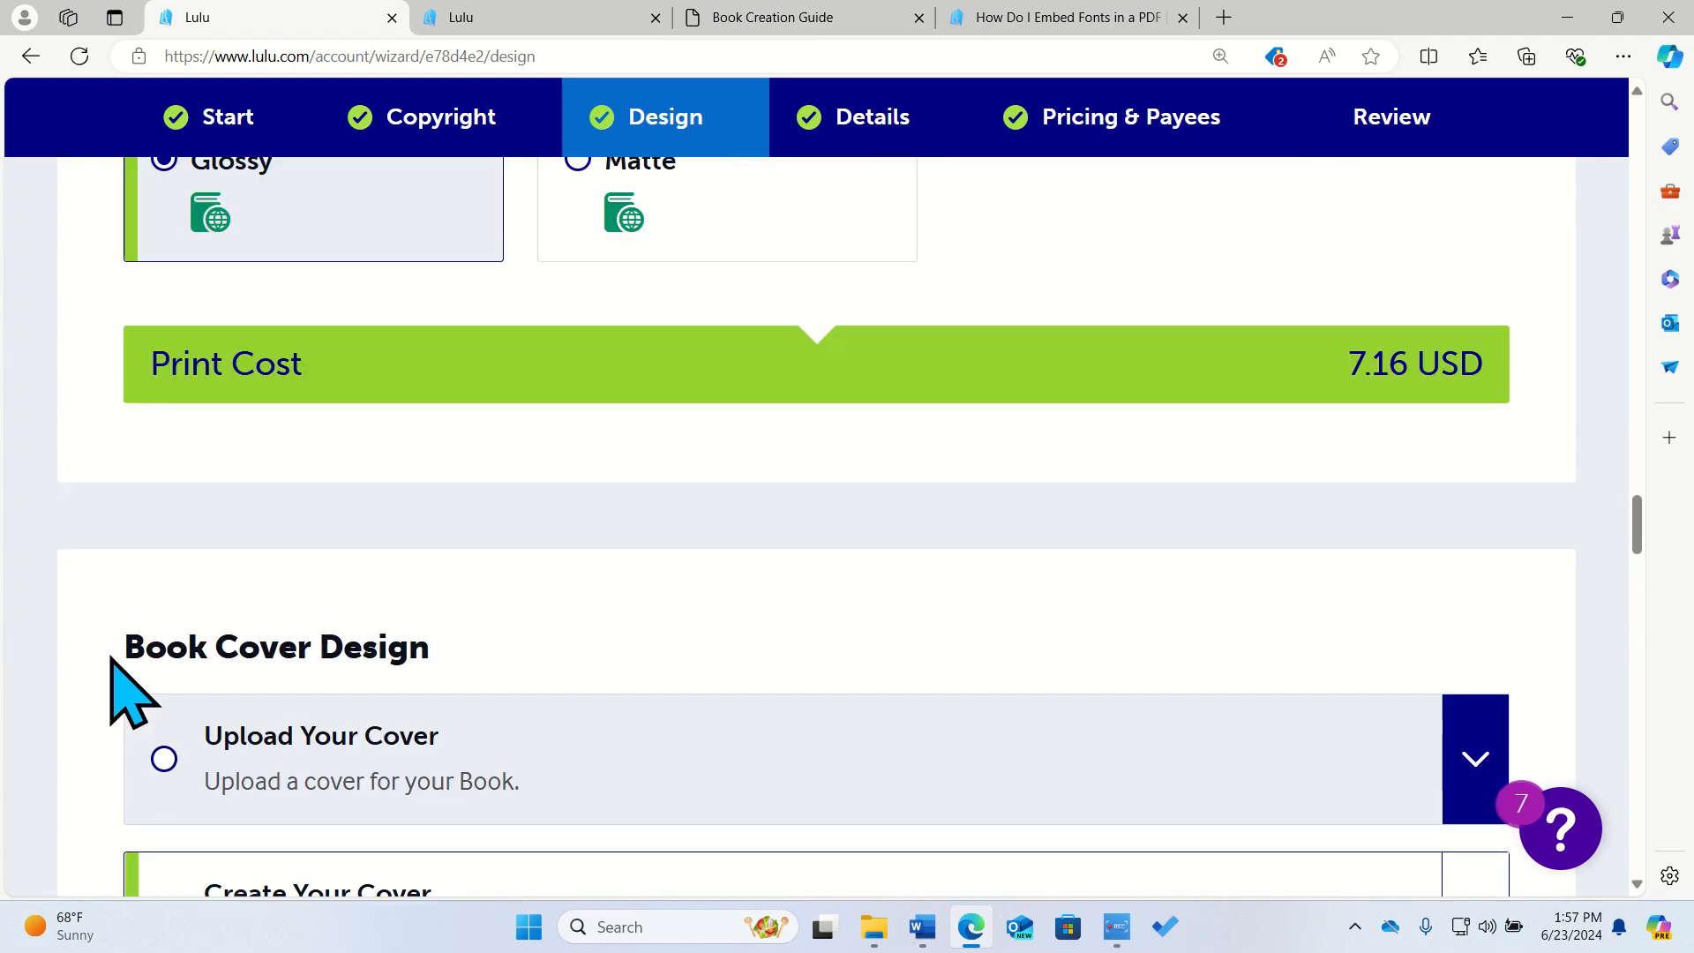
scroll(112, 660, down, 7)
scroll(112, 660, up, 4)
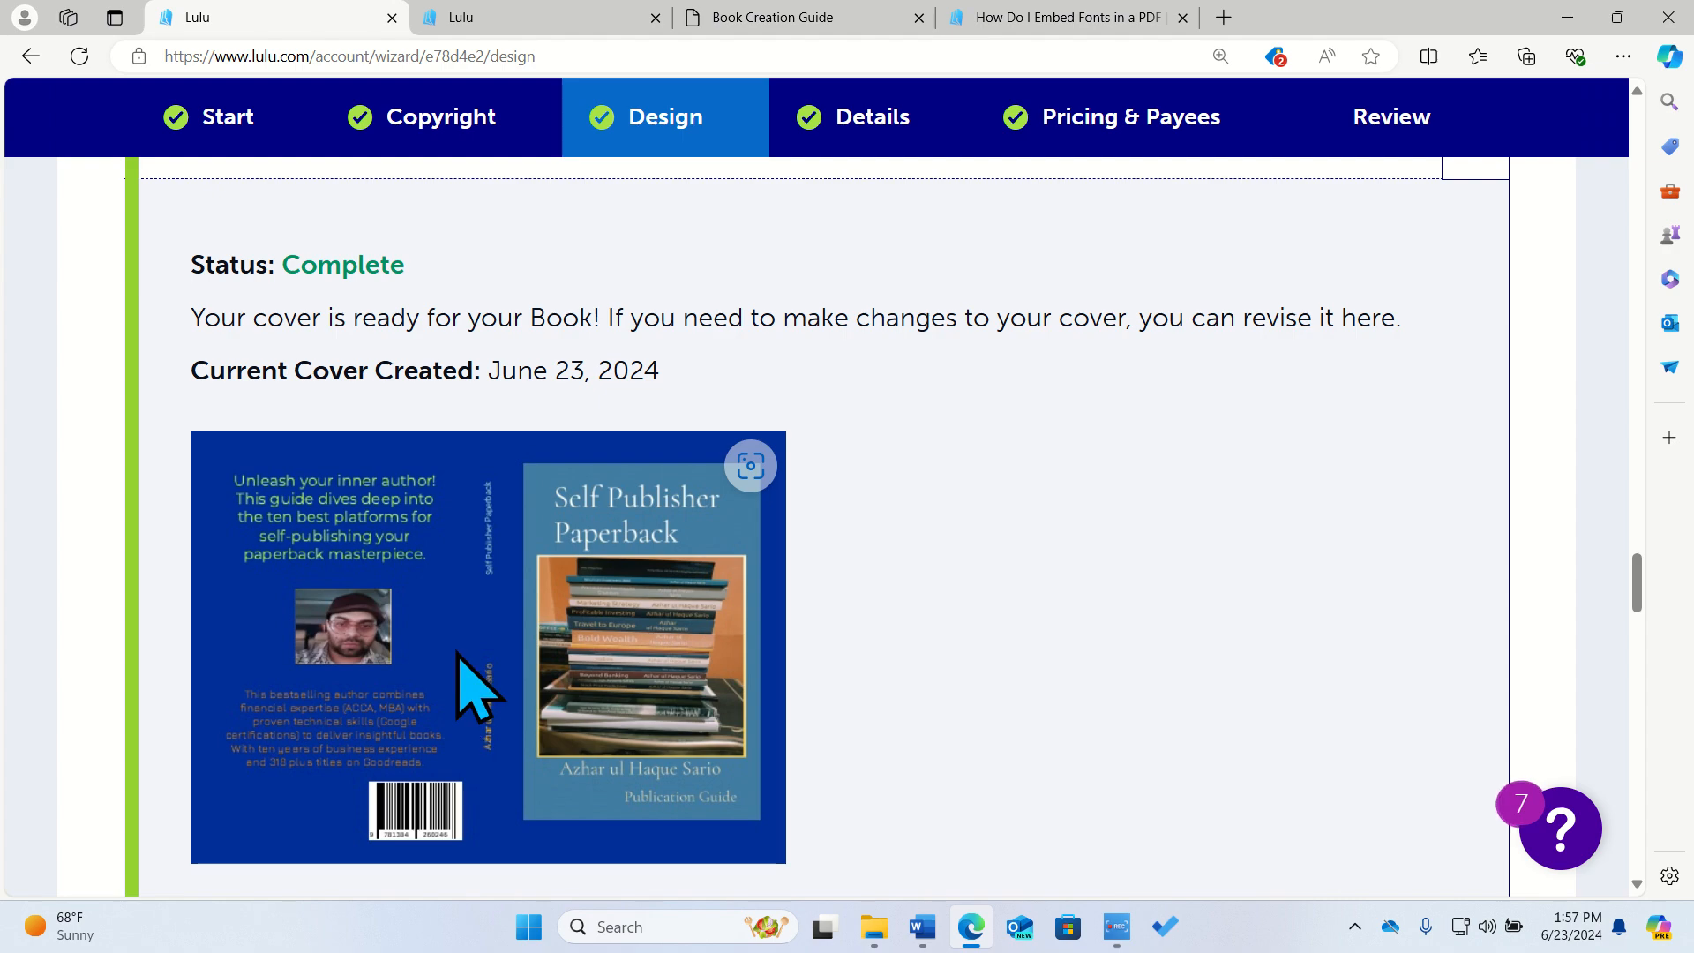
scroll(461, 681, down, 3)
scroll(700, 644, up, 8)
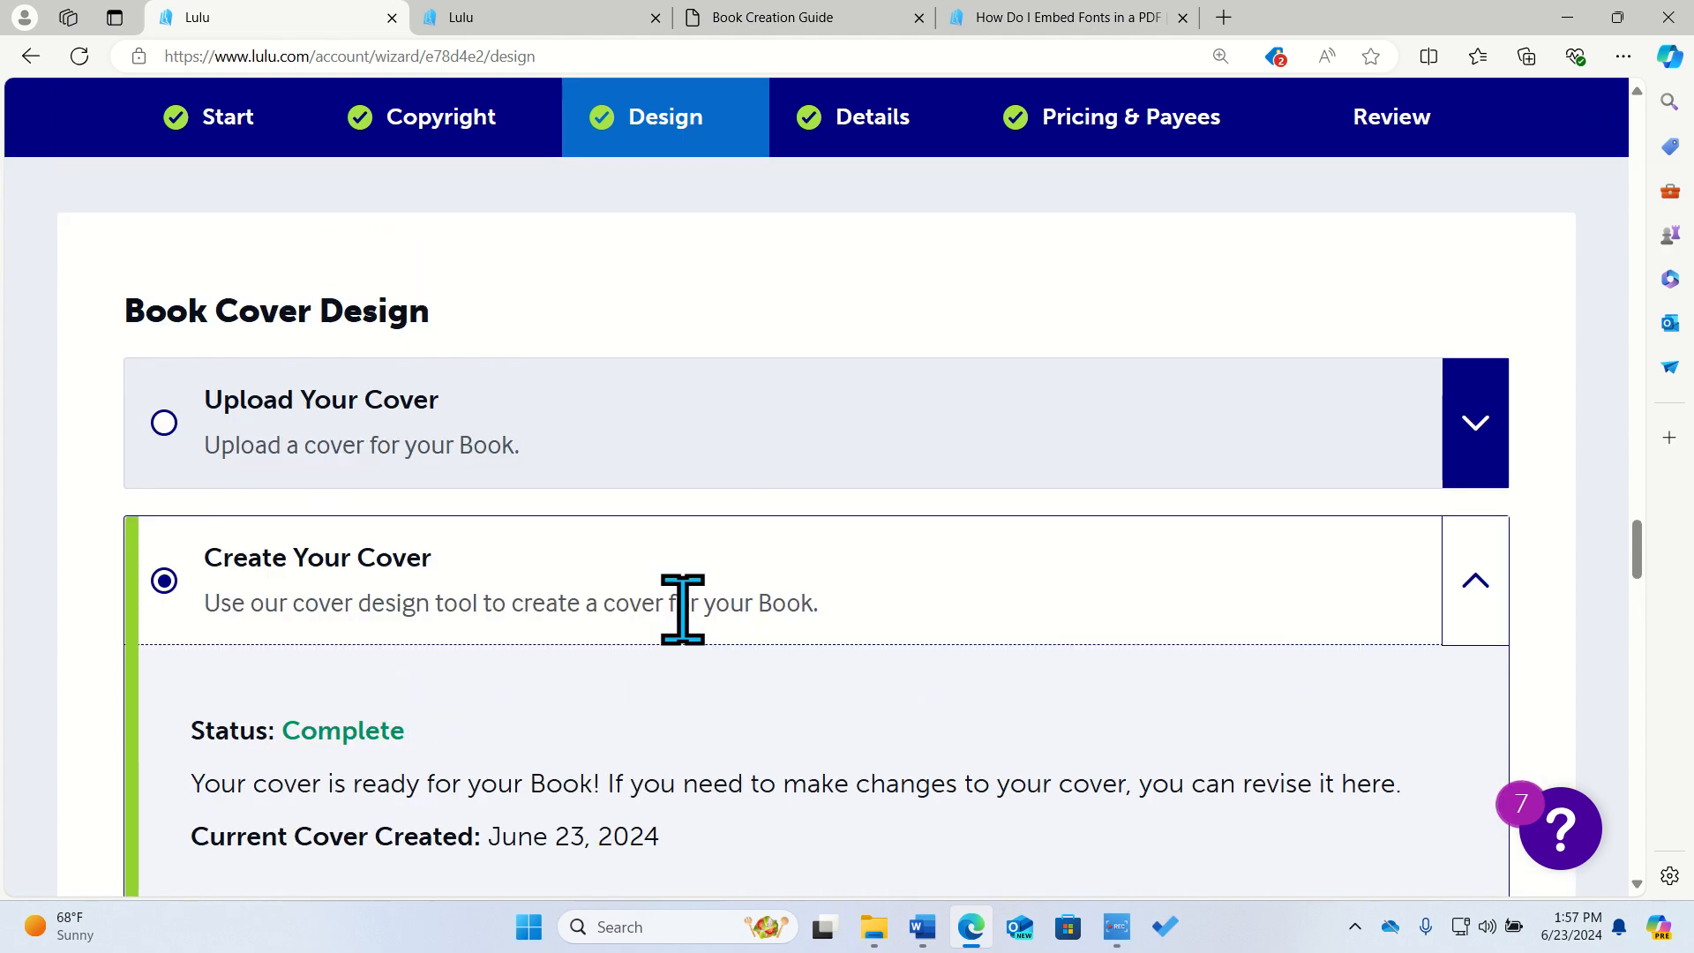
scroll(688, 651, up, 15)
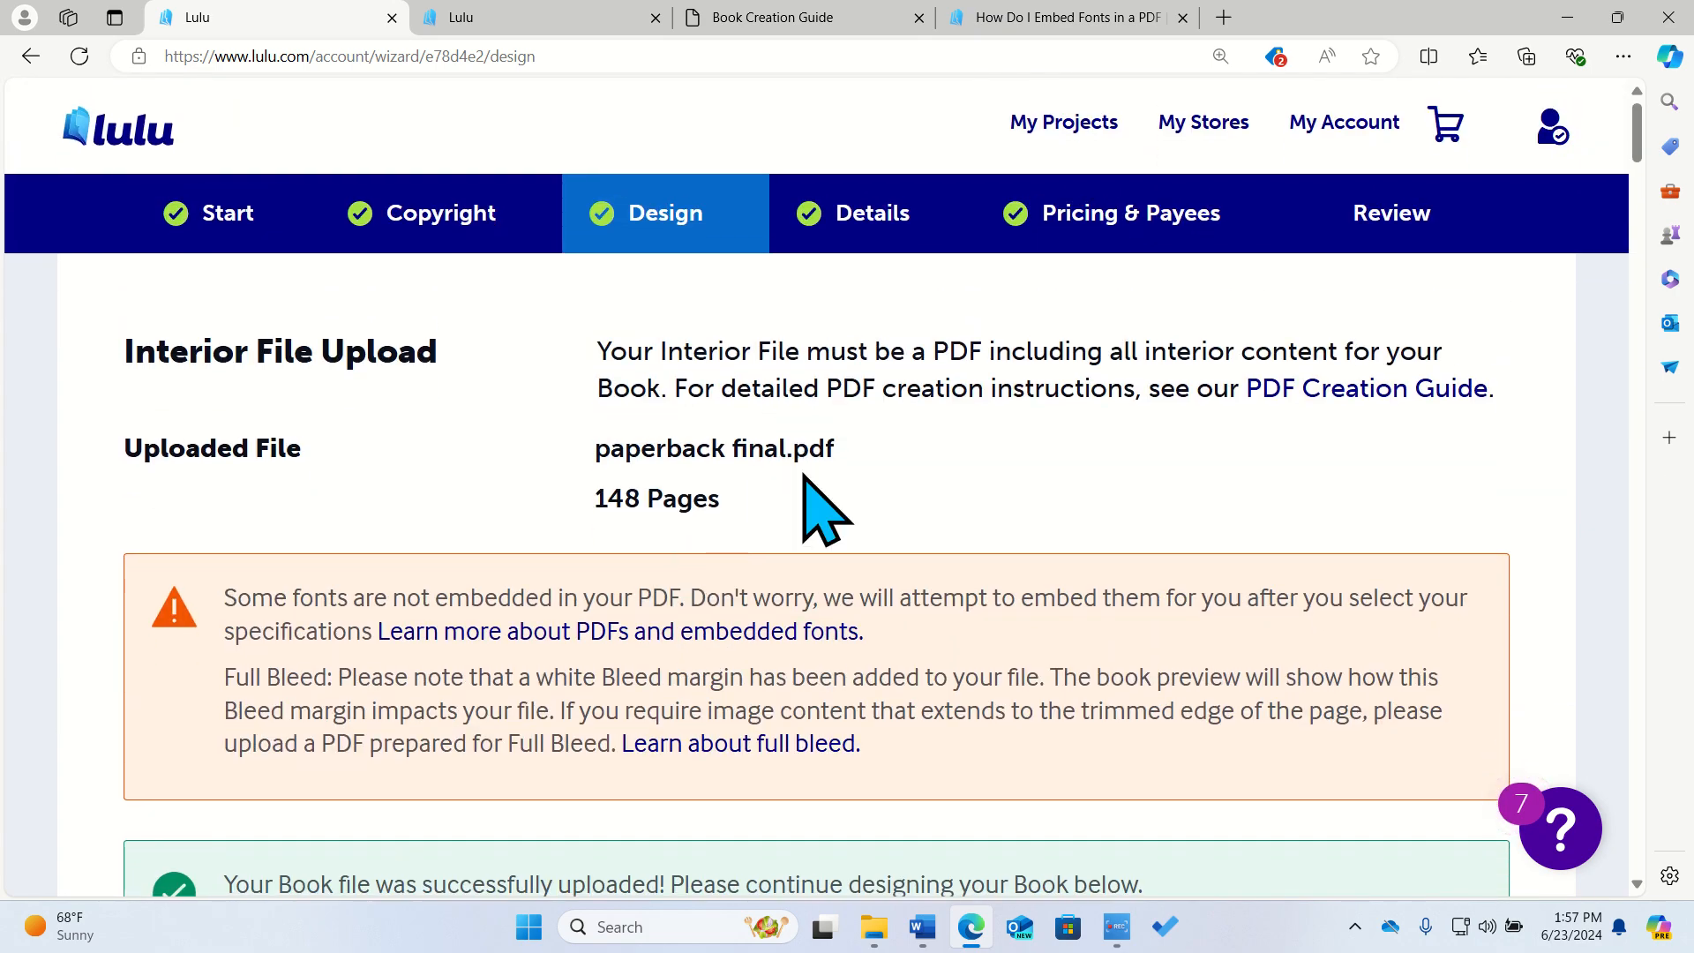
View the Book Creation Guide PDF from its first page and return to the Lulu Design page.
click(813, 5)
scroll(825, 451, up, 15)
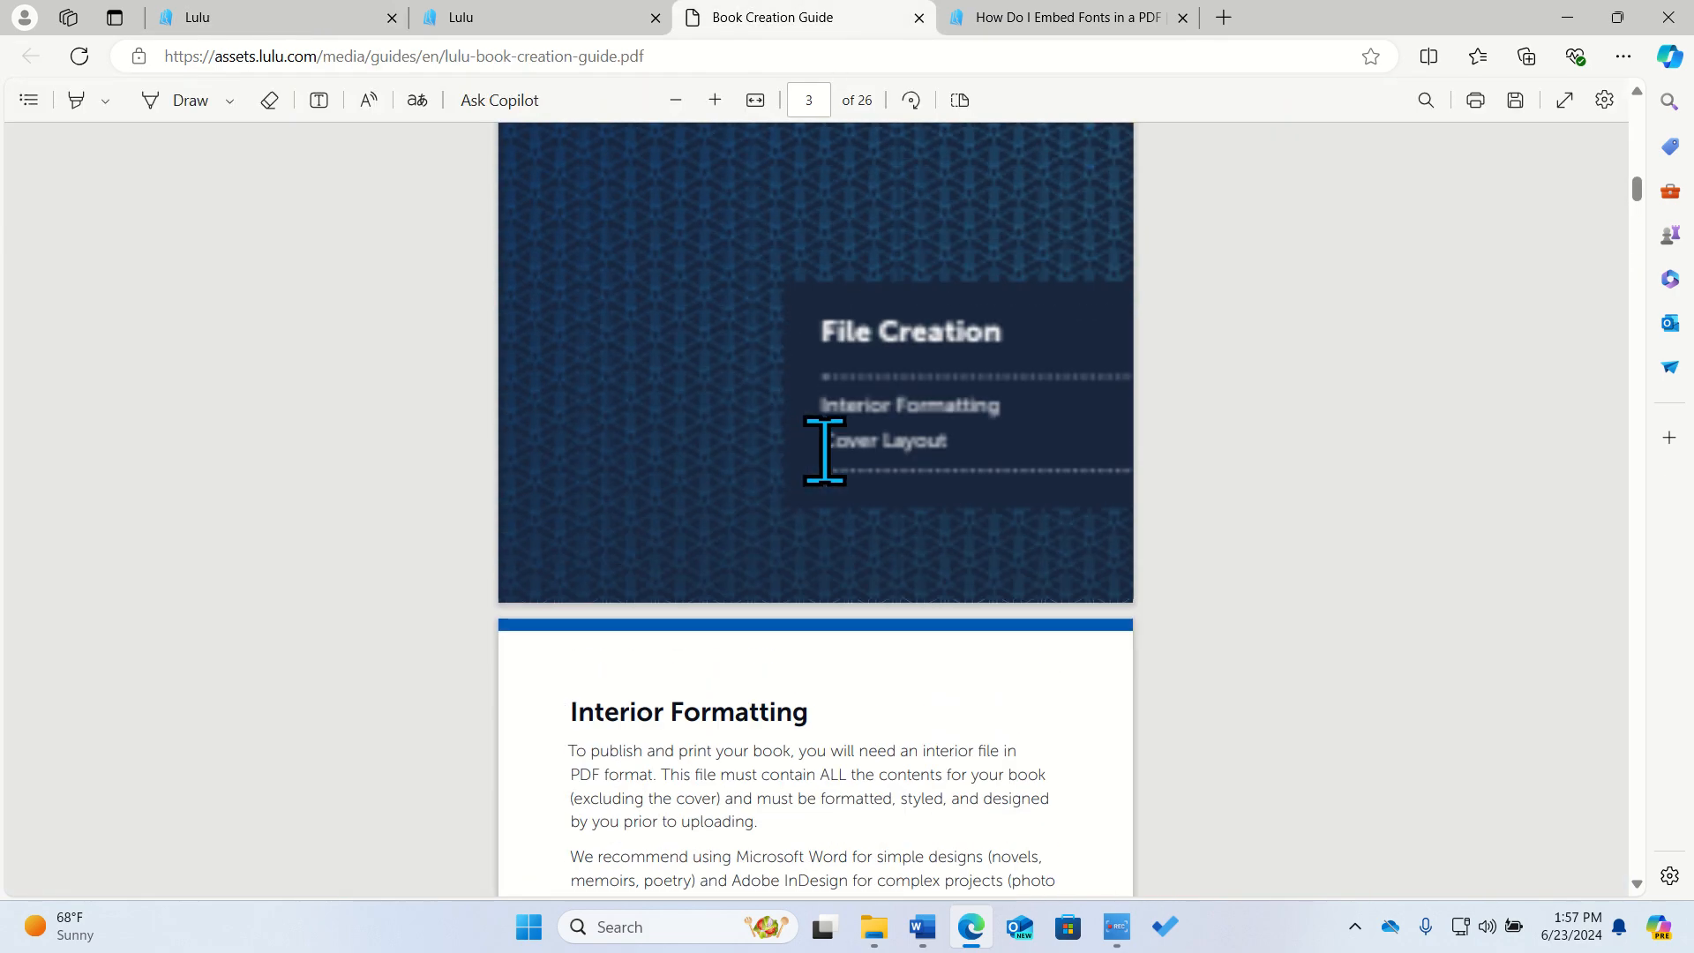
scroll(825, 451, up, 15)
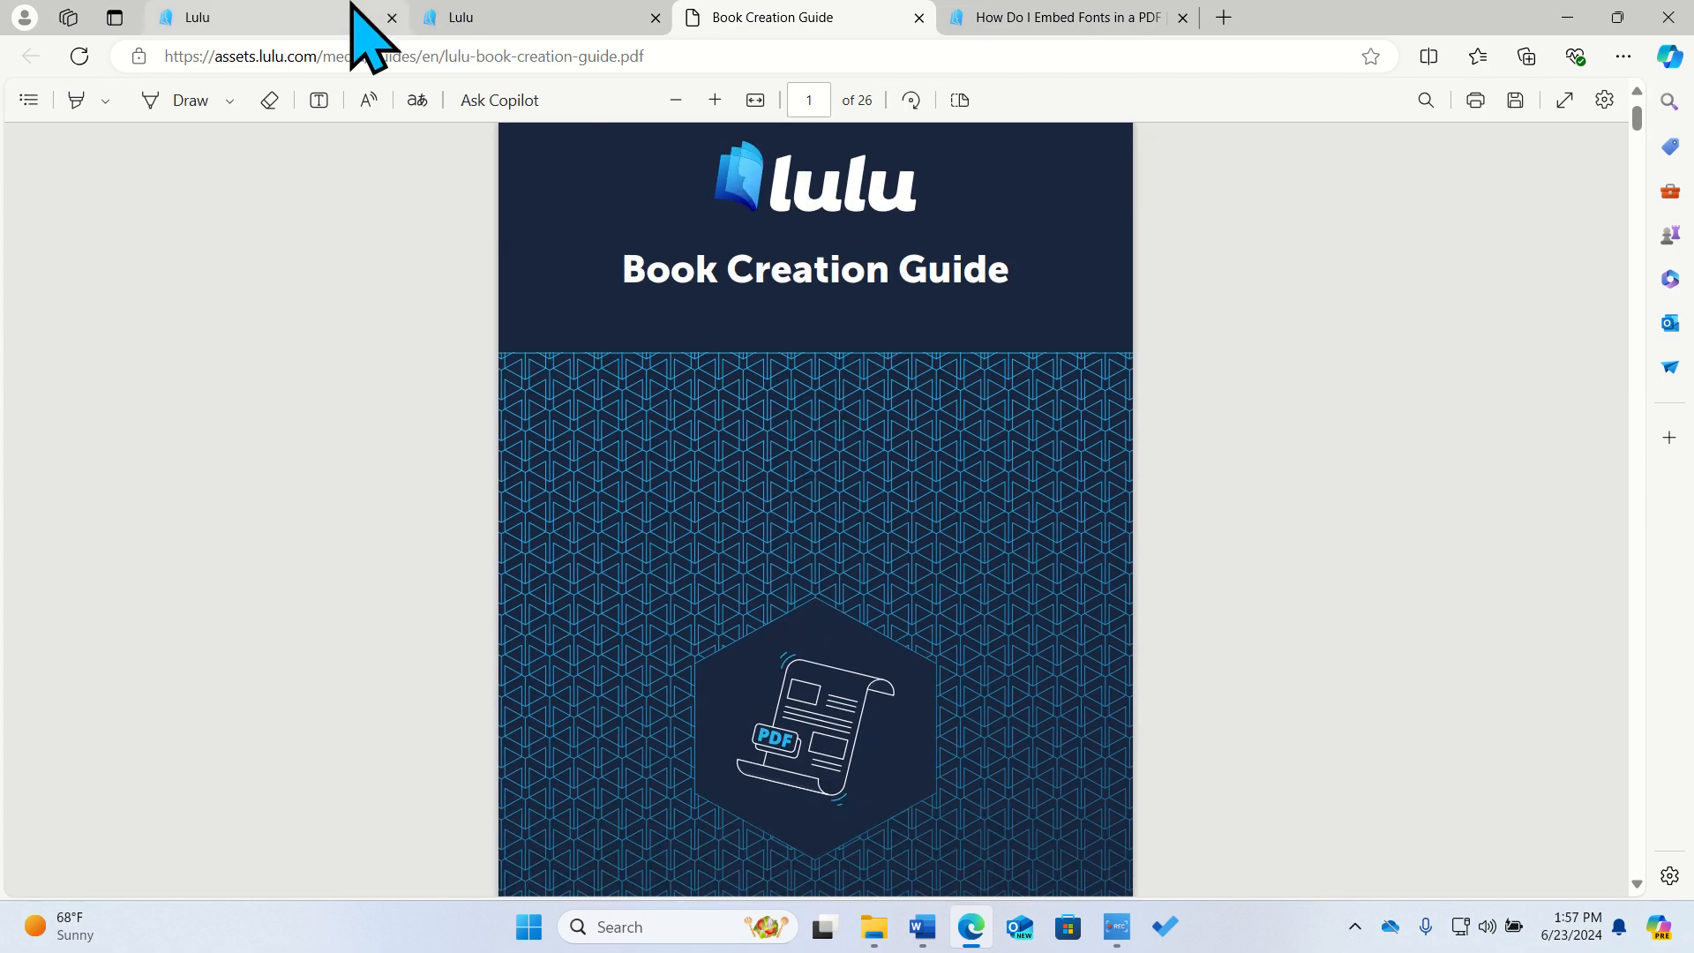
click(280, 16)
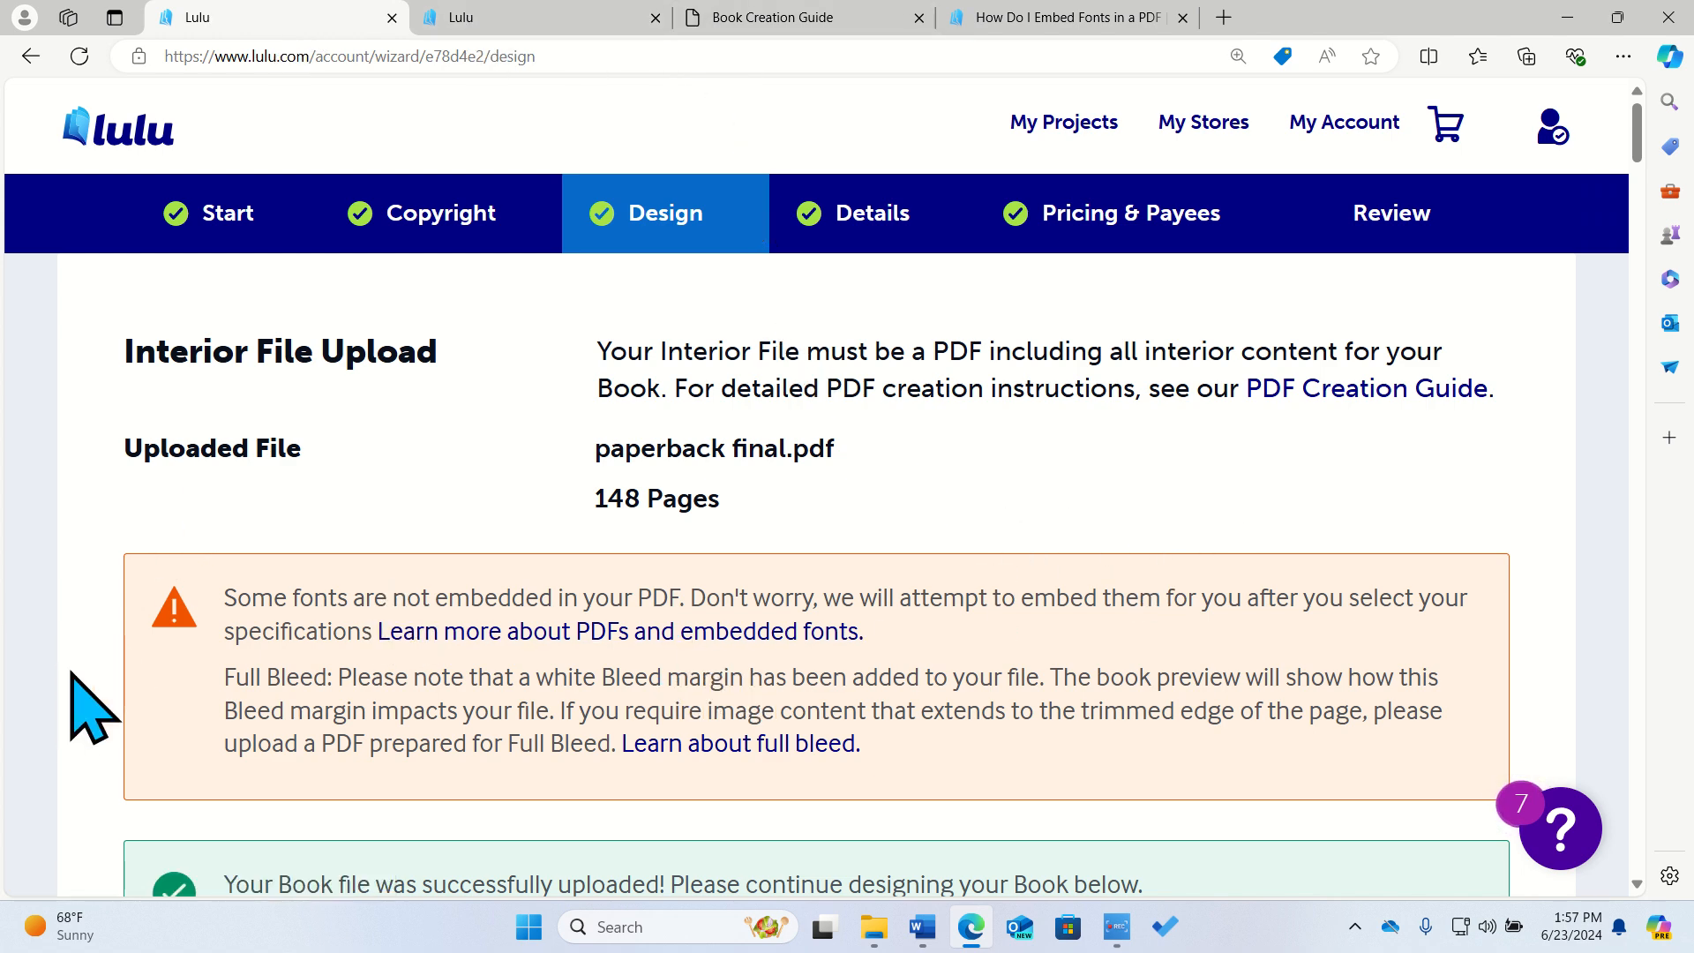
Look over the Design page from the interior file notices down to the print cost and Book Cover Design options.
scroll(83, 712, down, 10)
scroll(83, 711, down, 15)
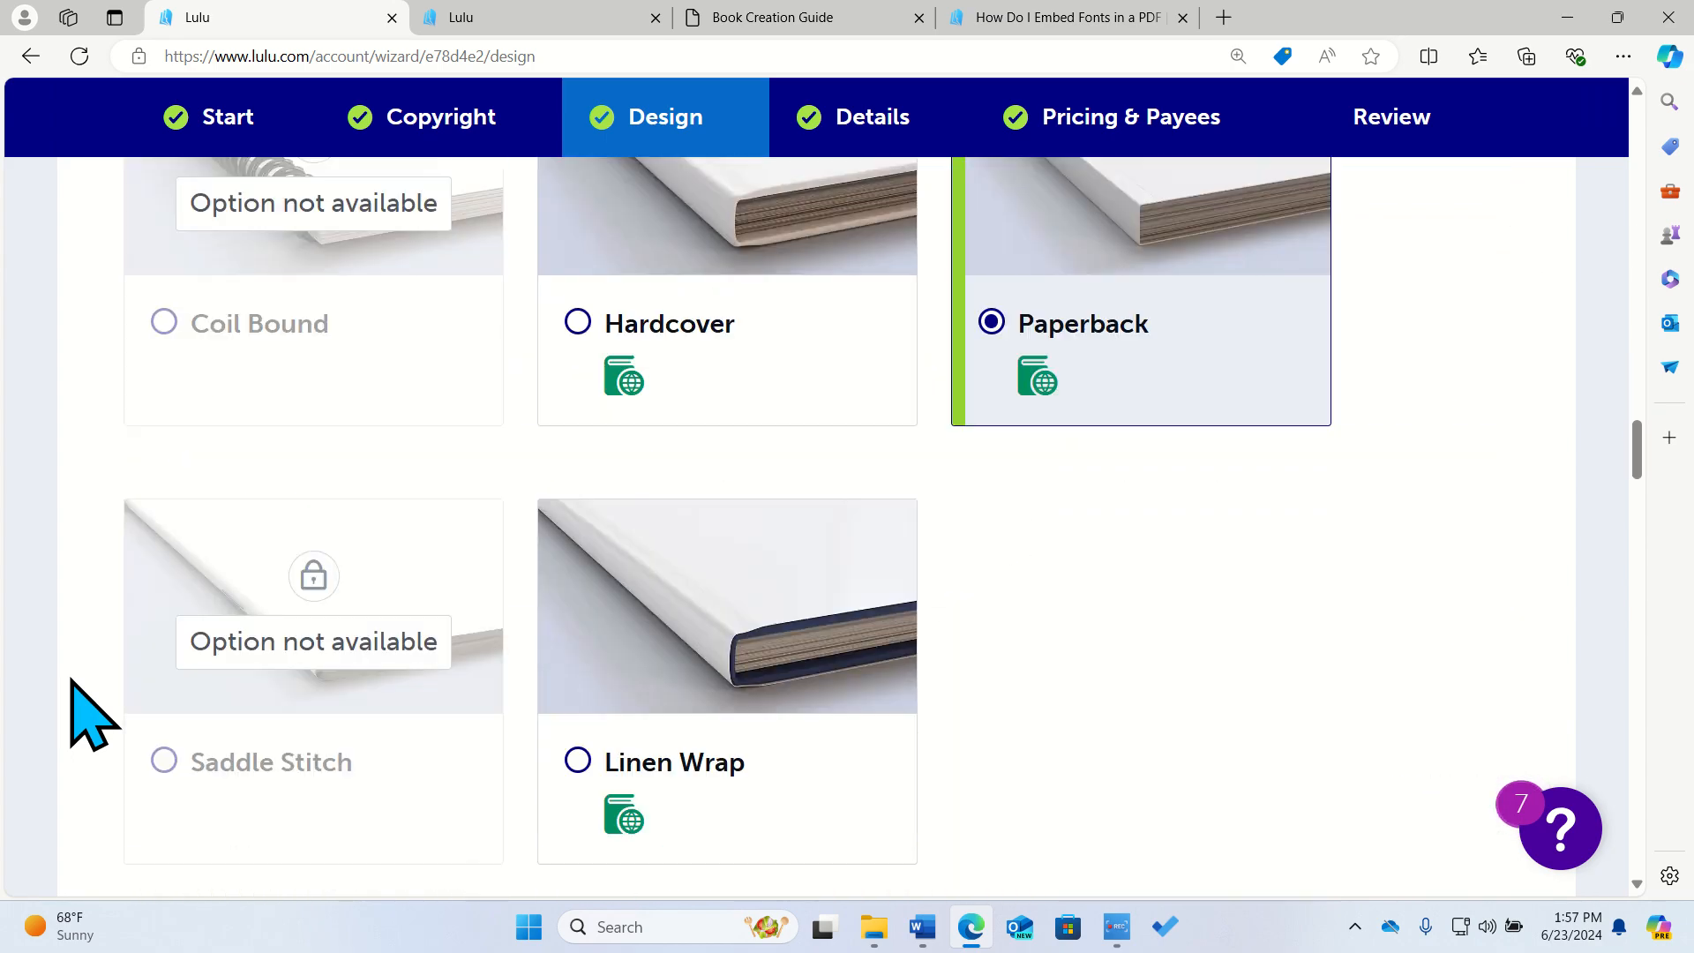
scroll(83, 711, down, 5)
scroll(83, 711, up, 14)
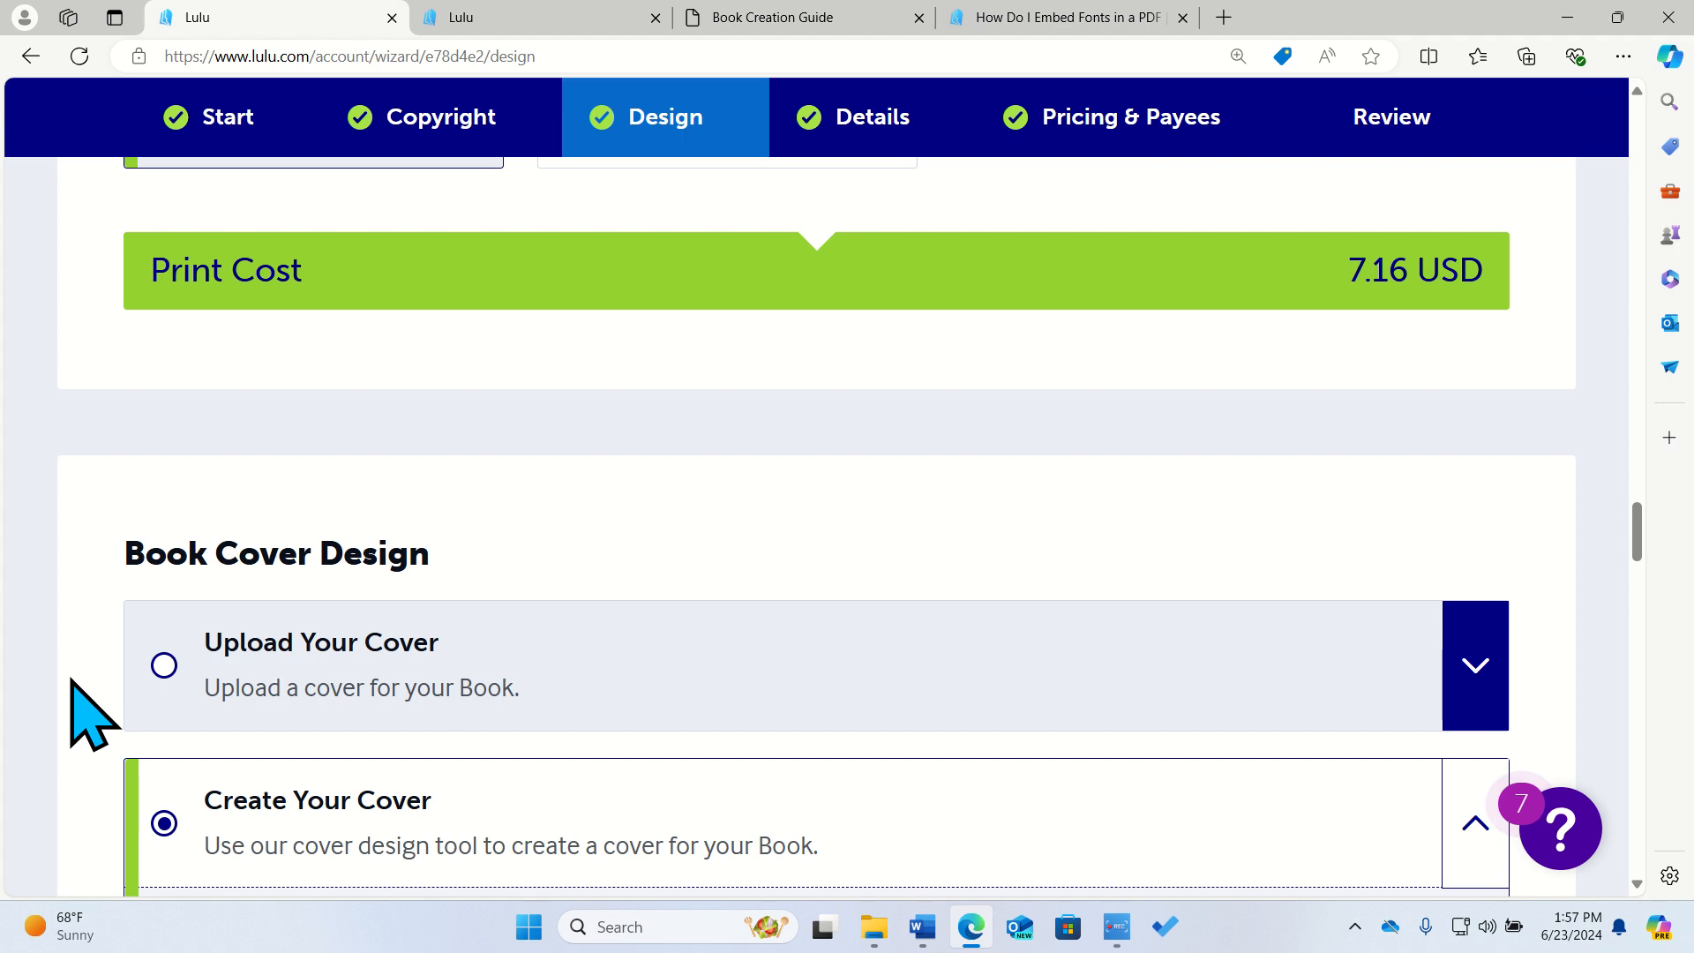
right_click(70, 679)
Go to the Cover Layout section of the Book Creation Guide from its table of contents.
click(714, 7)
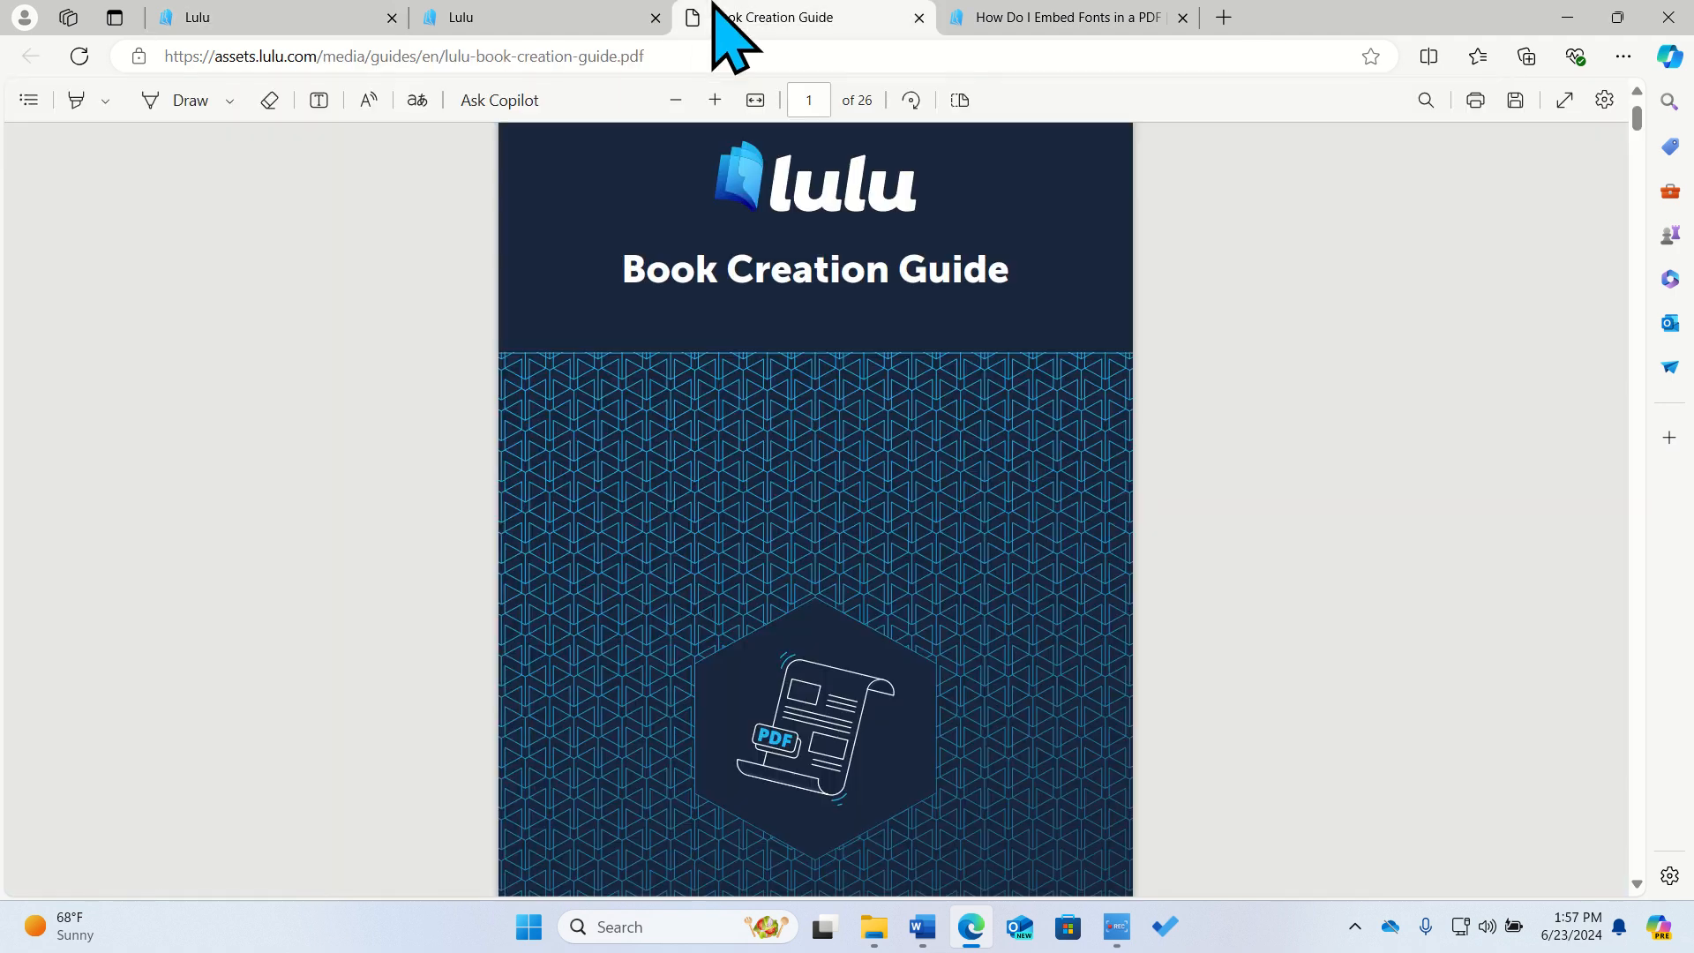
scroll(711, 592, down, 10)
scroll(711, 593, up, 2)
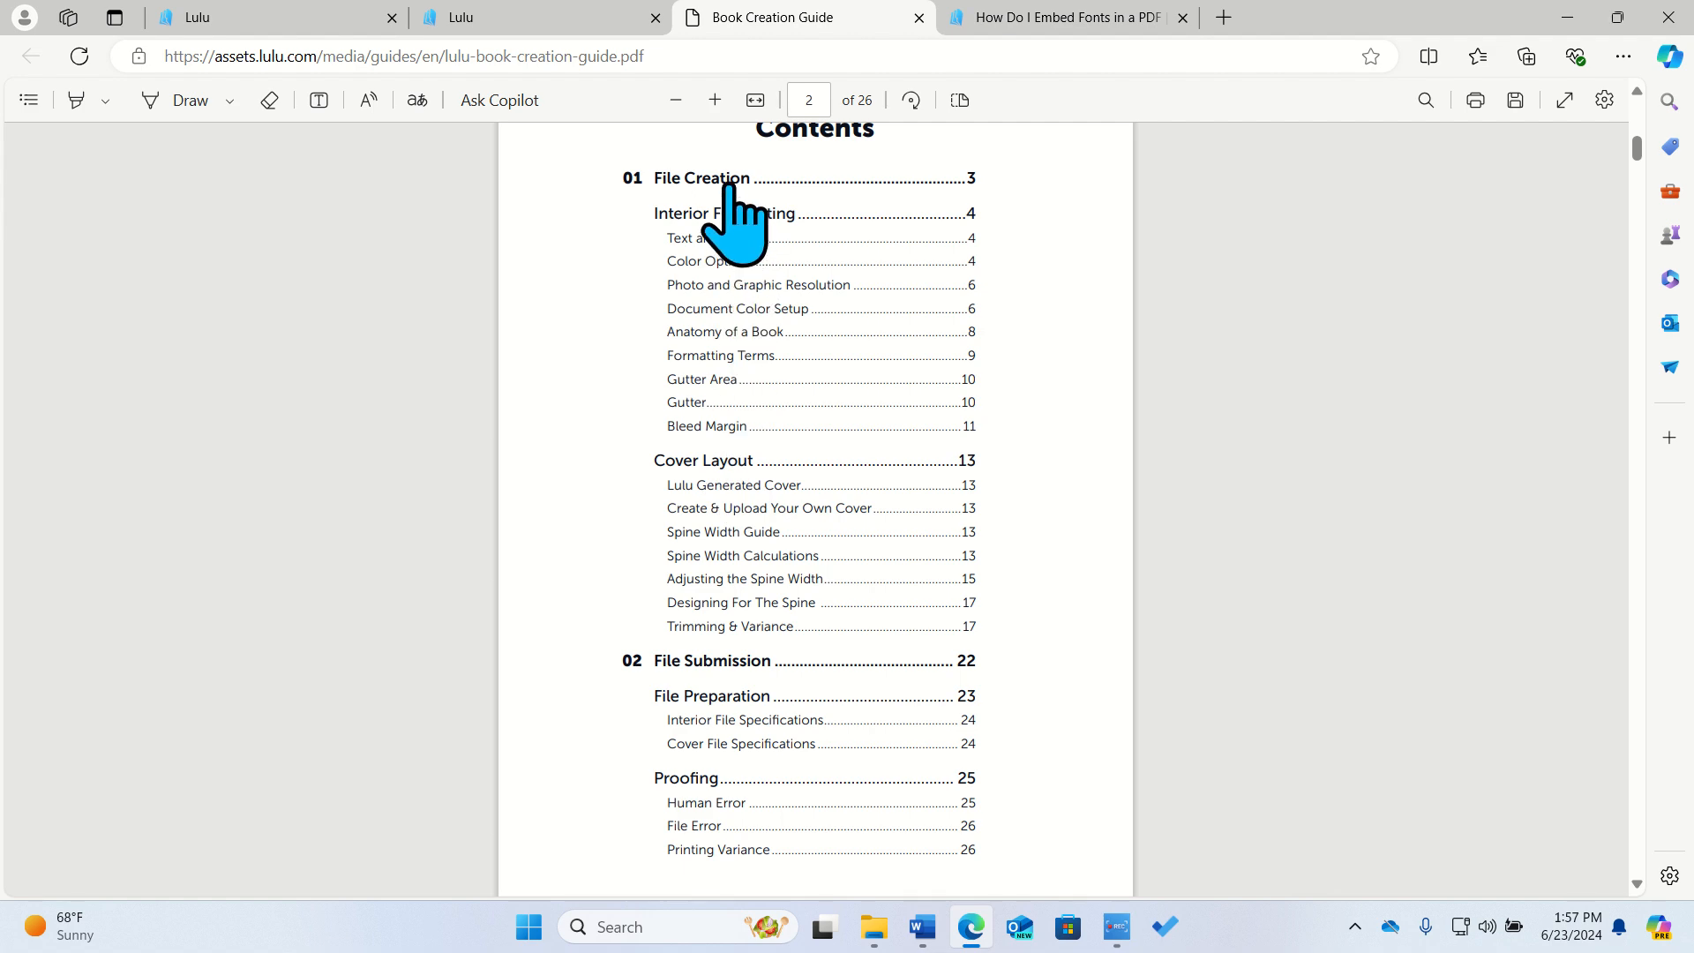
click(711, 473)
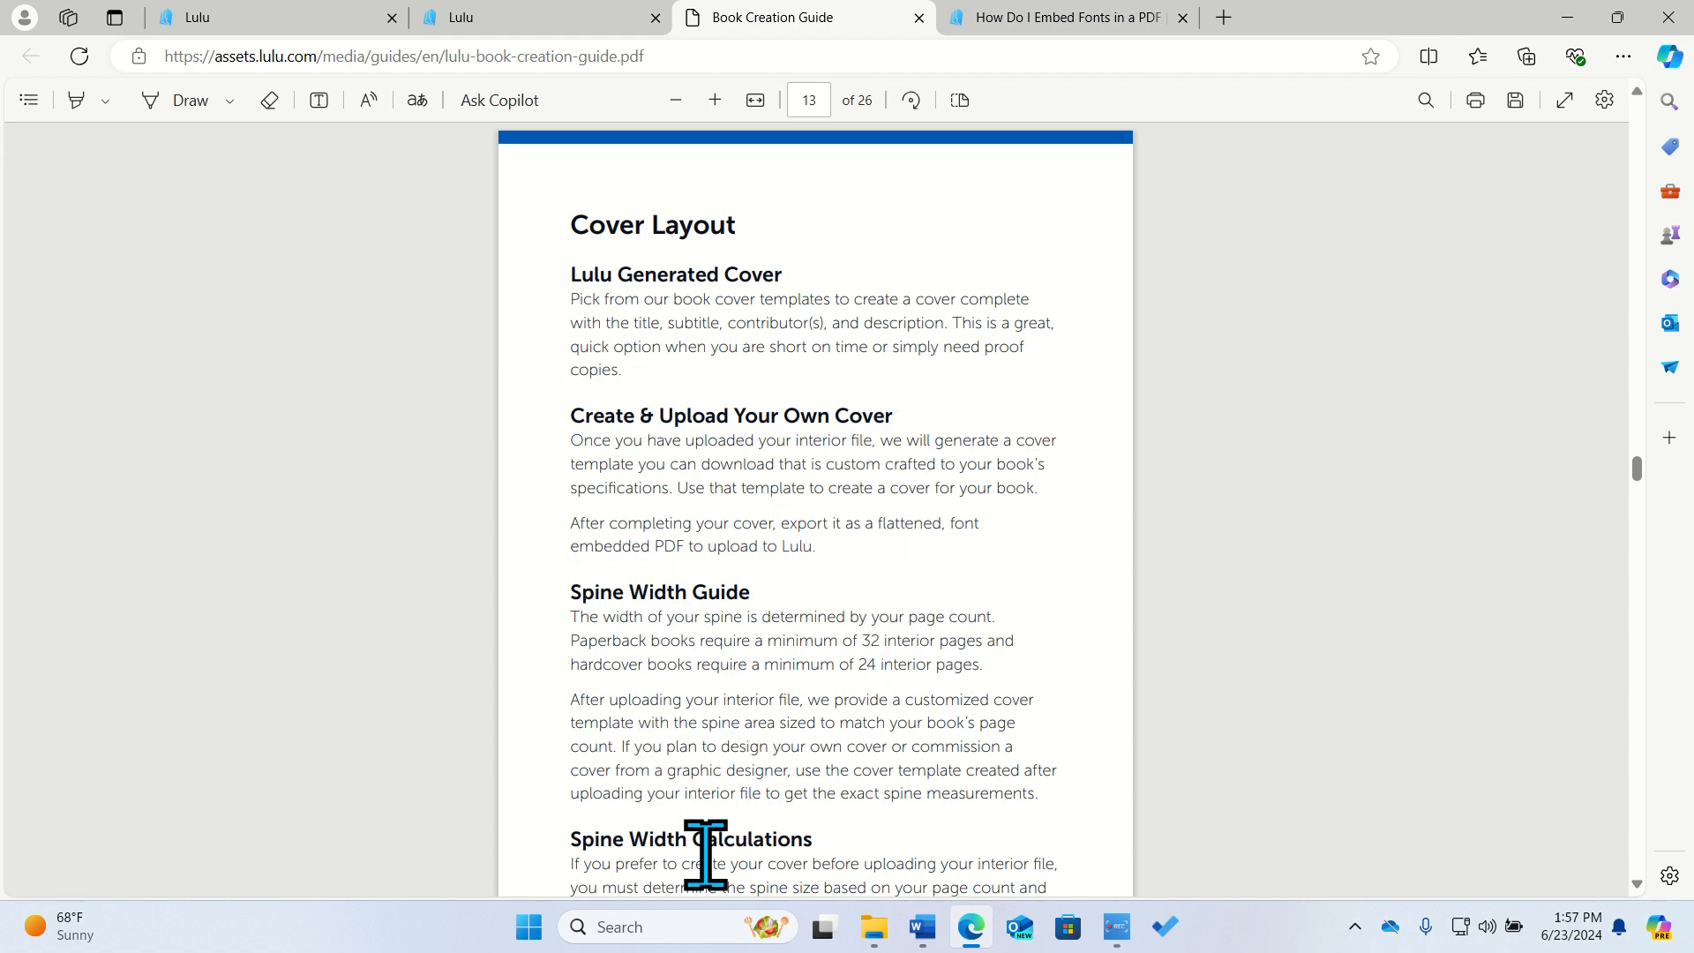
Examine the guide's spine width formulas for paperback covers and the spine width table for hardcovers, enlarged to 250%.
scroll(706, 854, down, 2)
scroll(711, 882, down, 6)
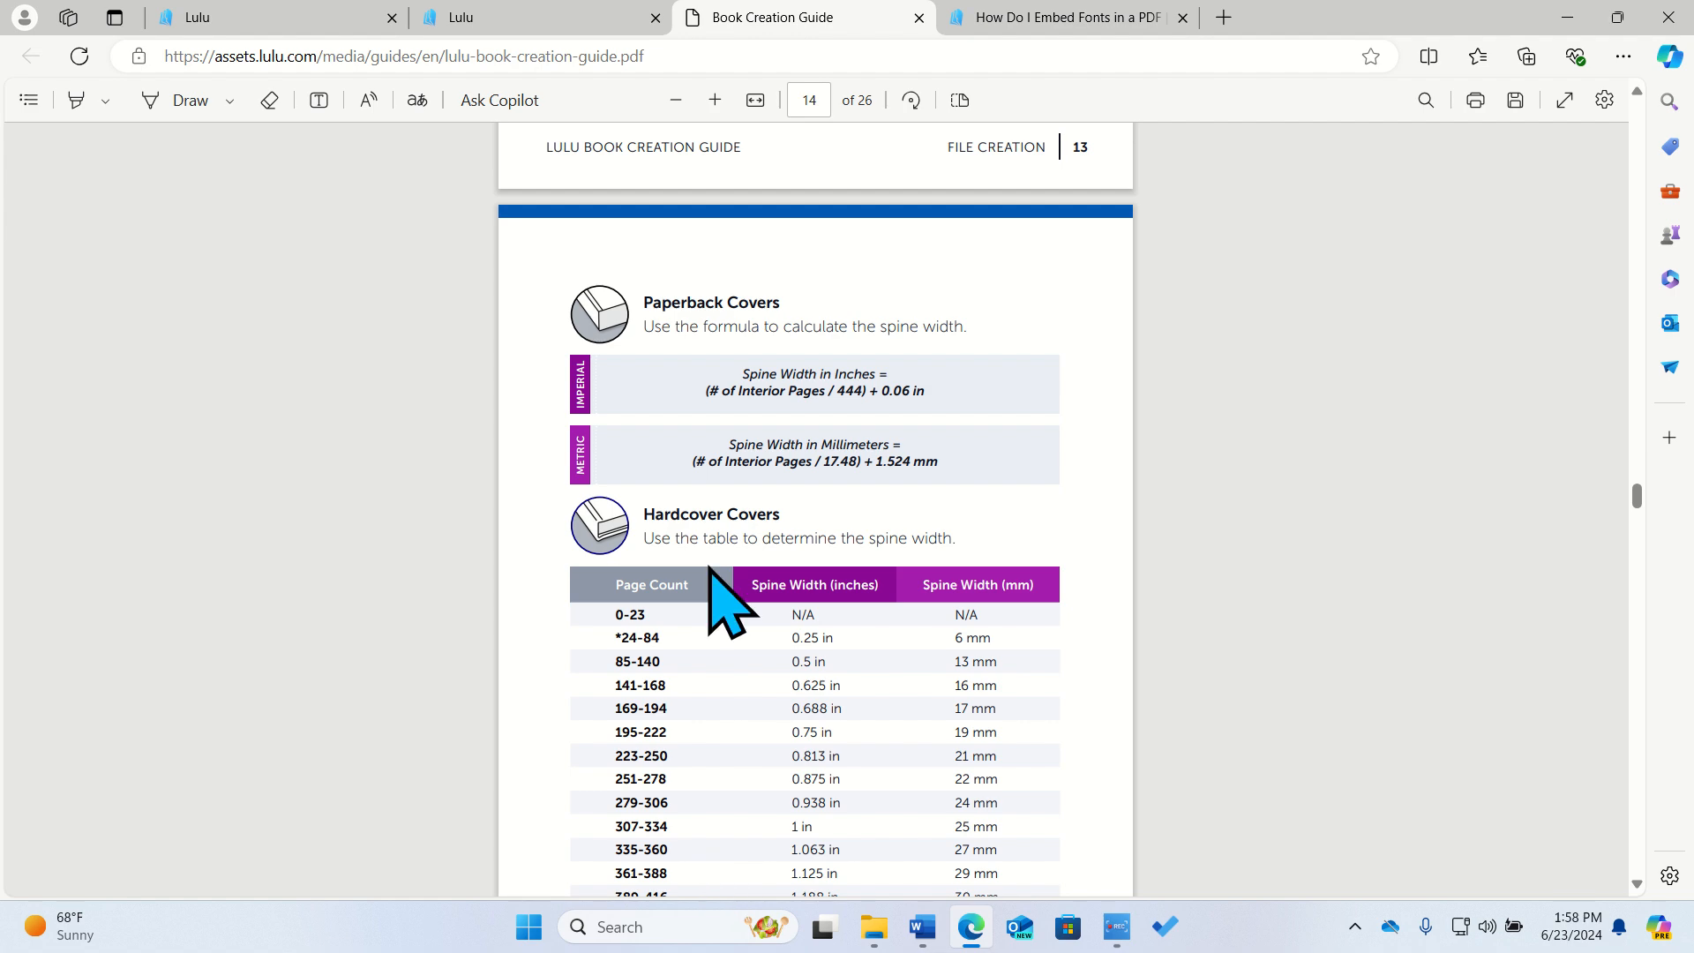
scroll(810, 528, down, 3)
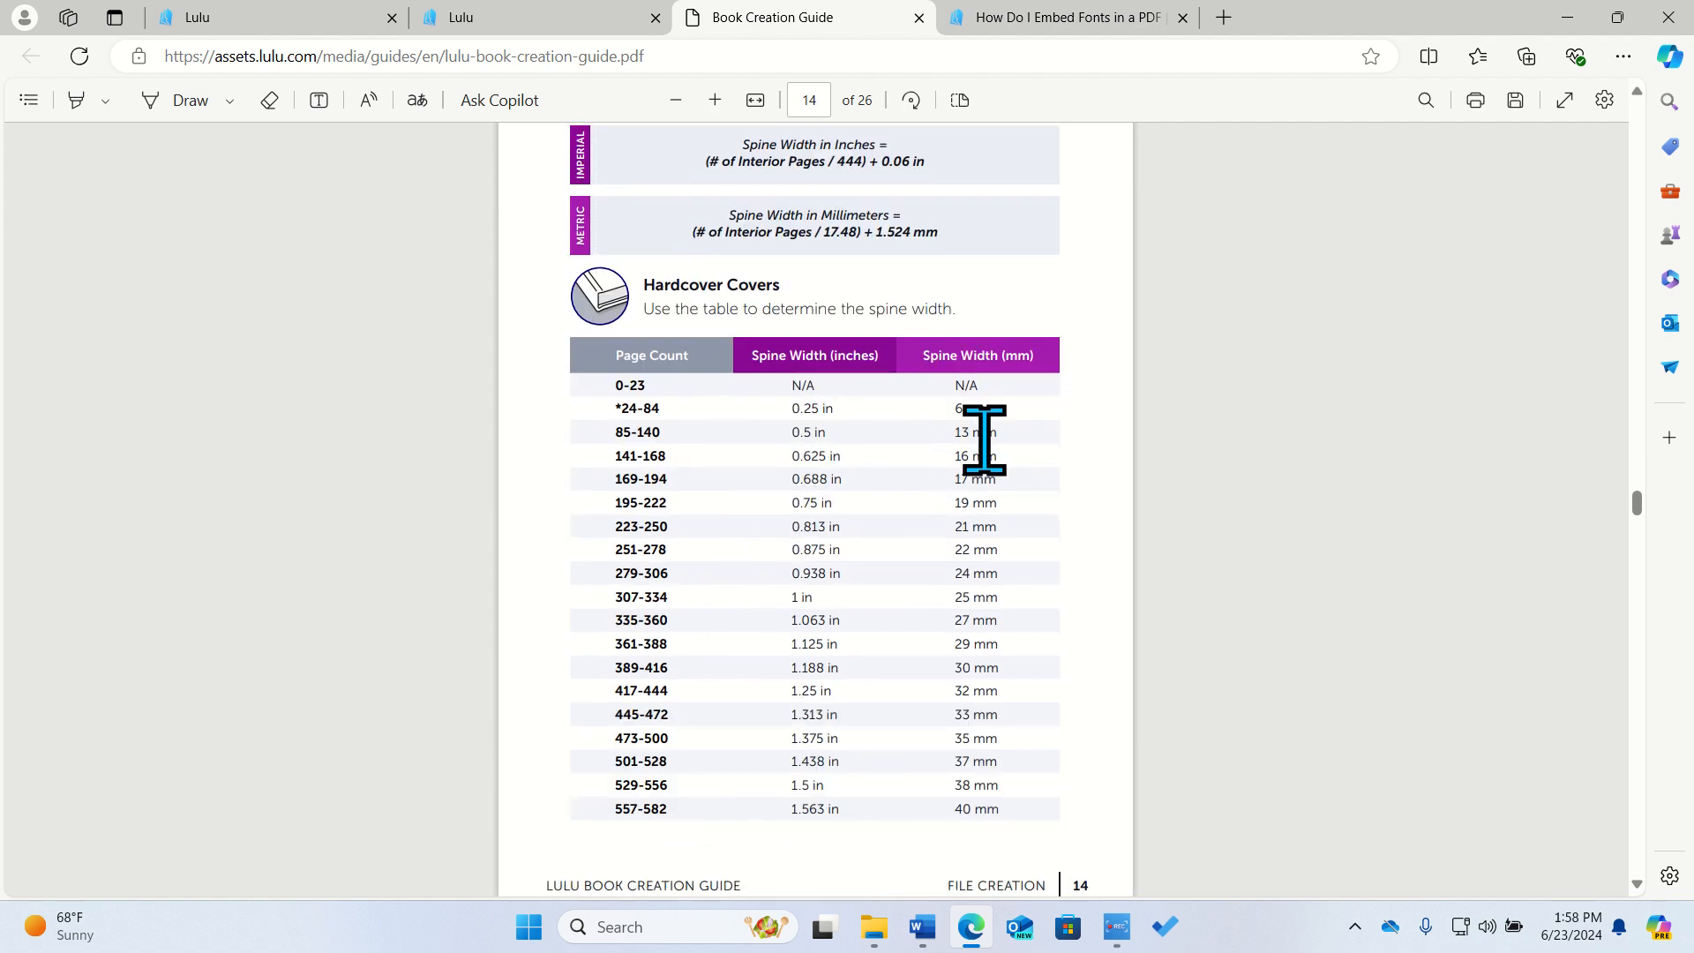
scroll(983, 439, up, 5)
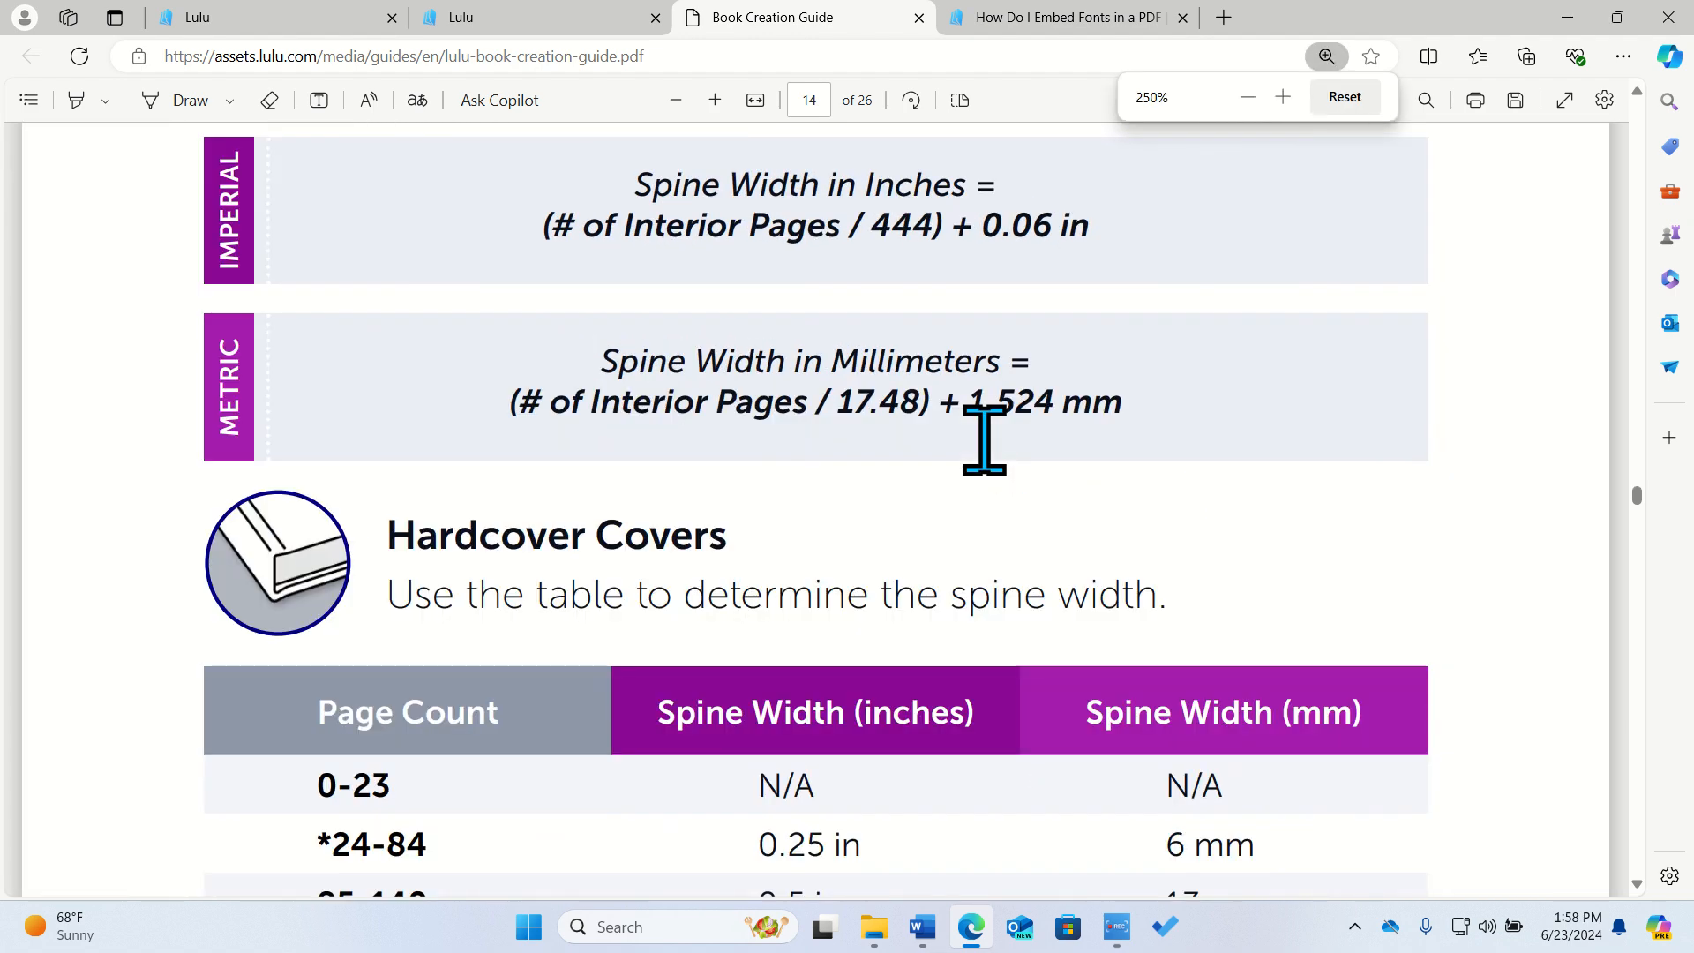
Read through the guide's Adobe InDesign and Adobe Photoshop instructions for adjusting the spine width, up to Designing for the Spine.
scroll(984, 439, down, 15)
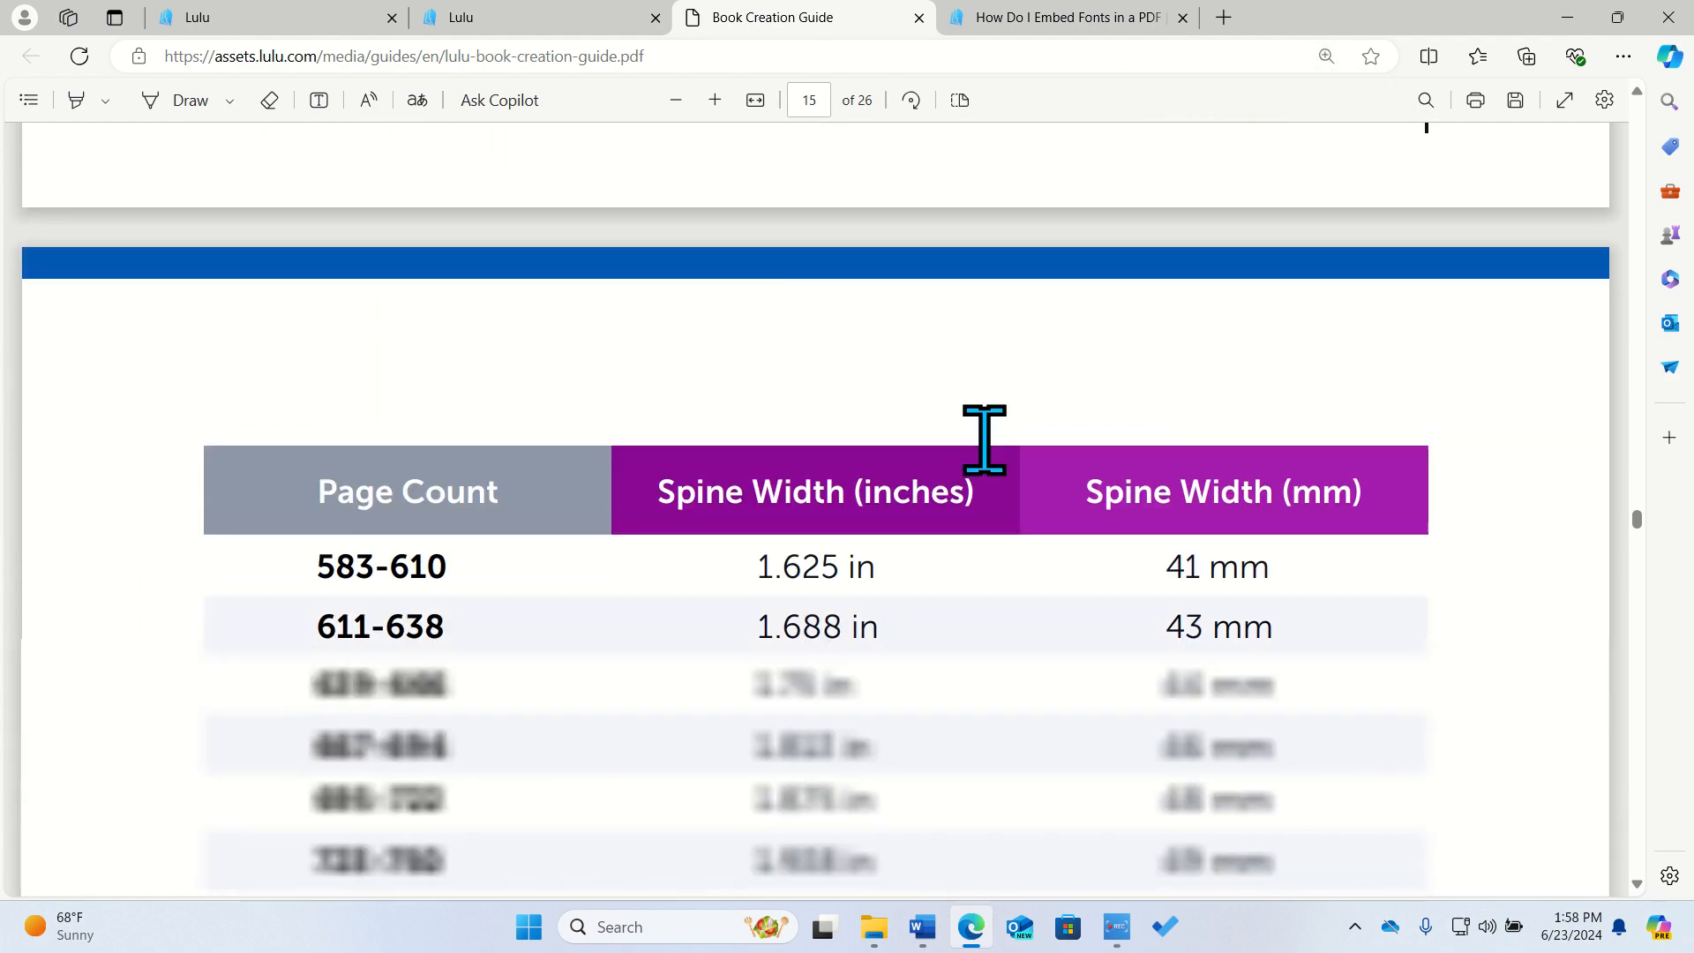
scroll(984, 440, down, 10)
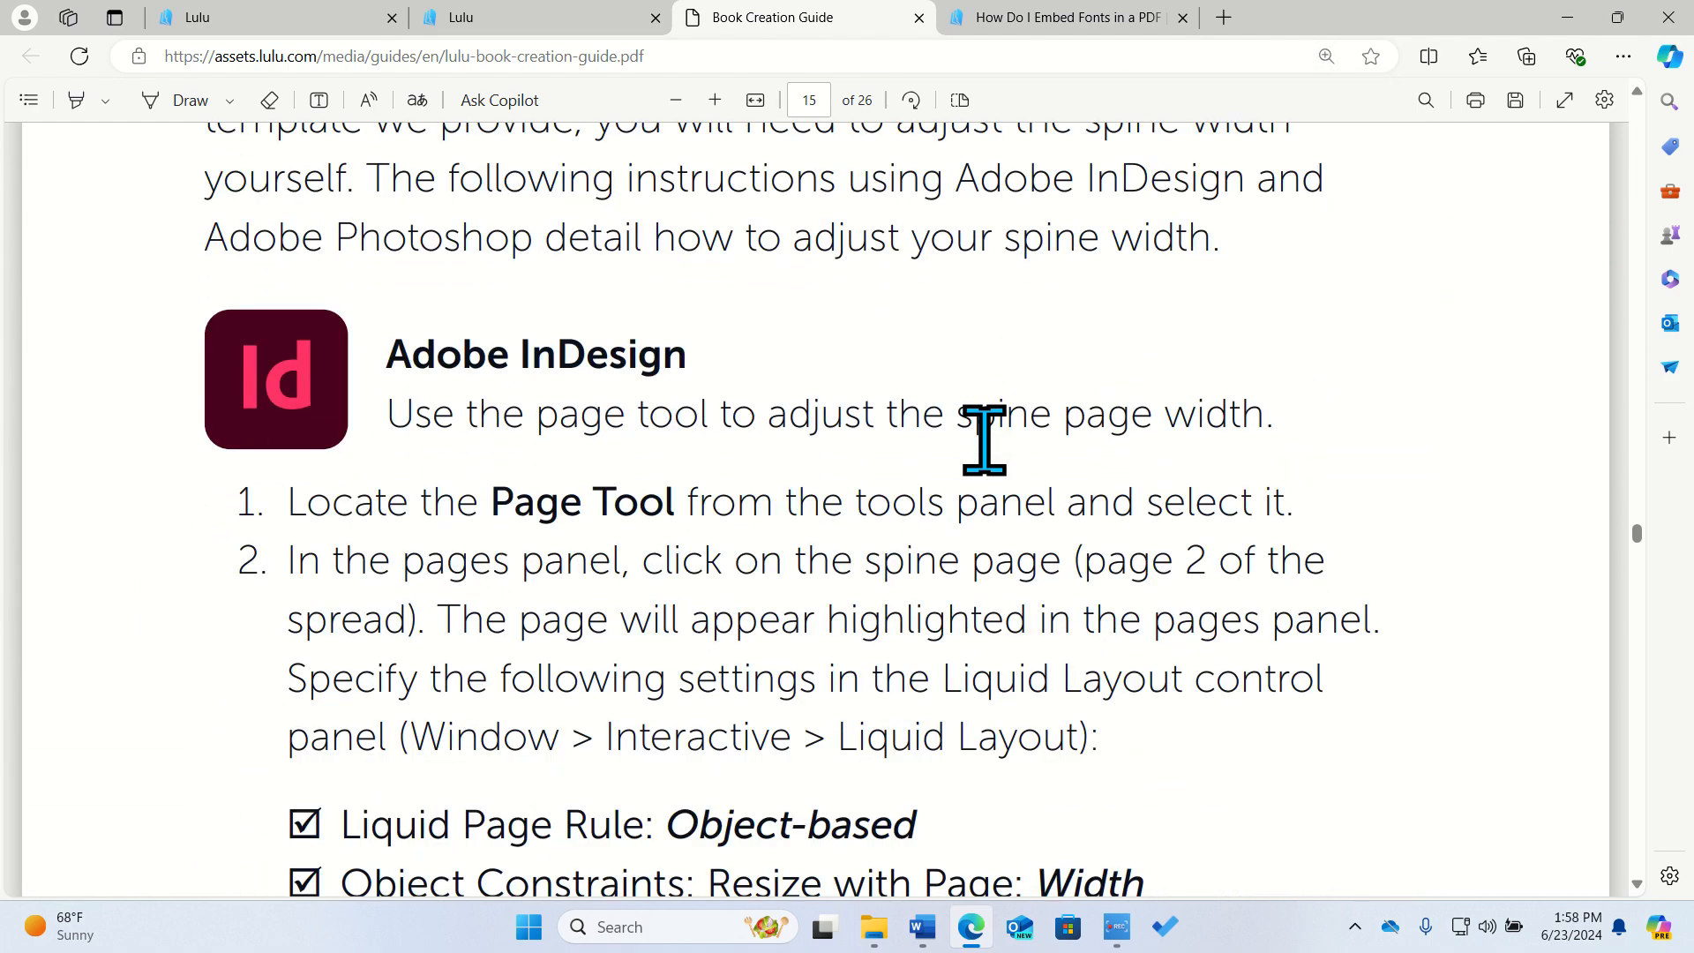
scroll(984, 439, up, 3)
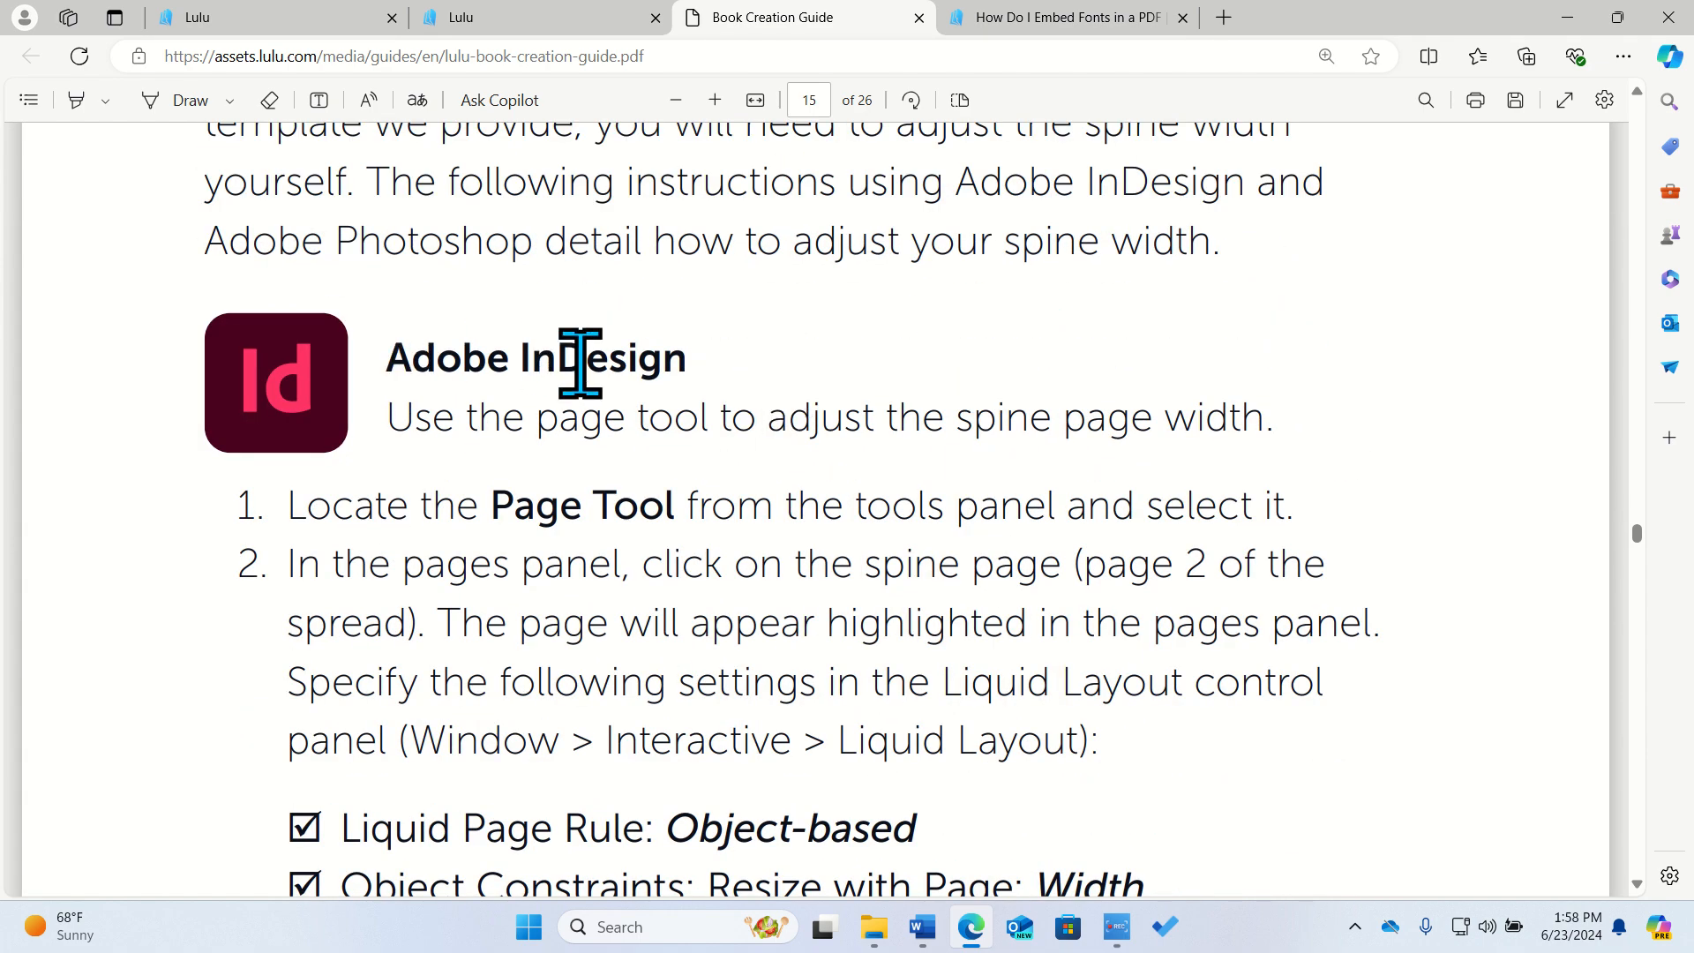
scroll(580, 364, down, 16)
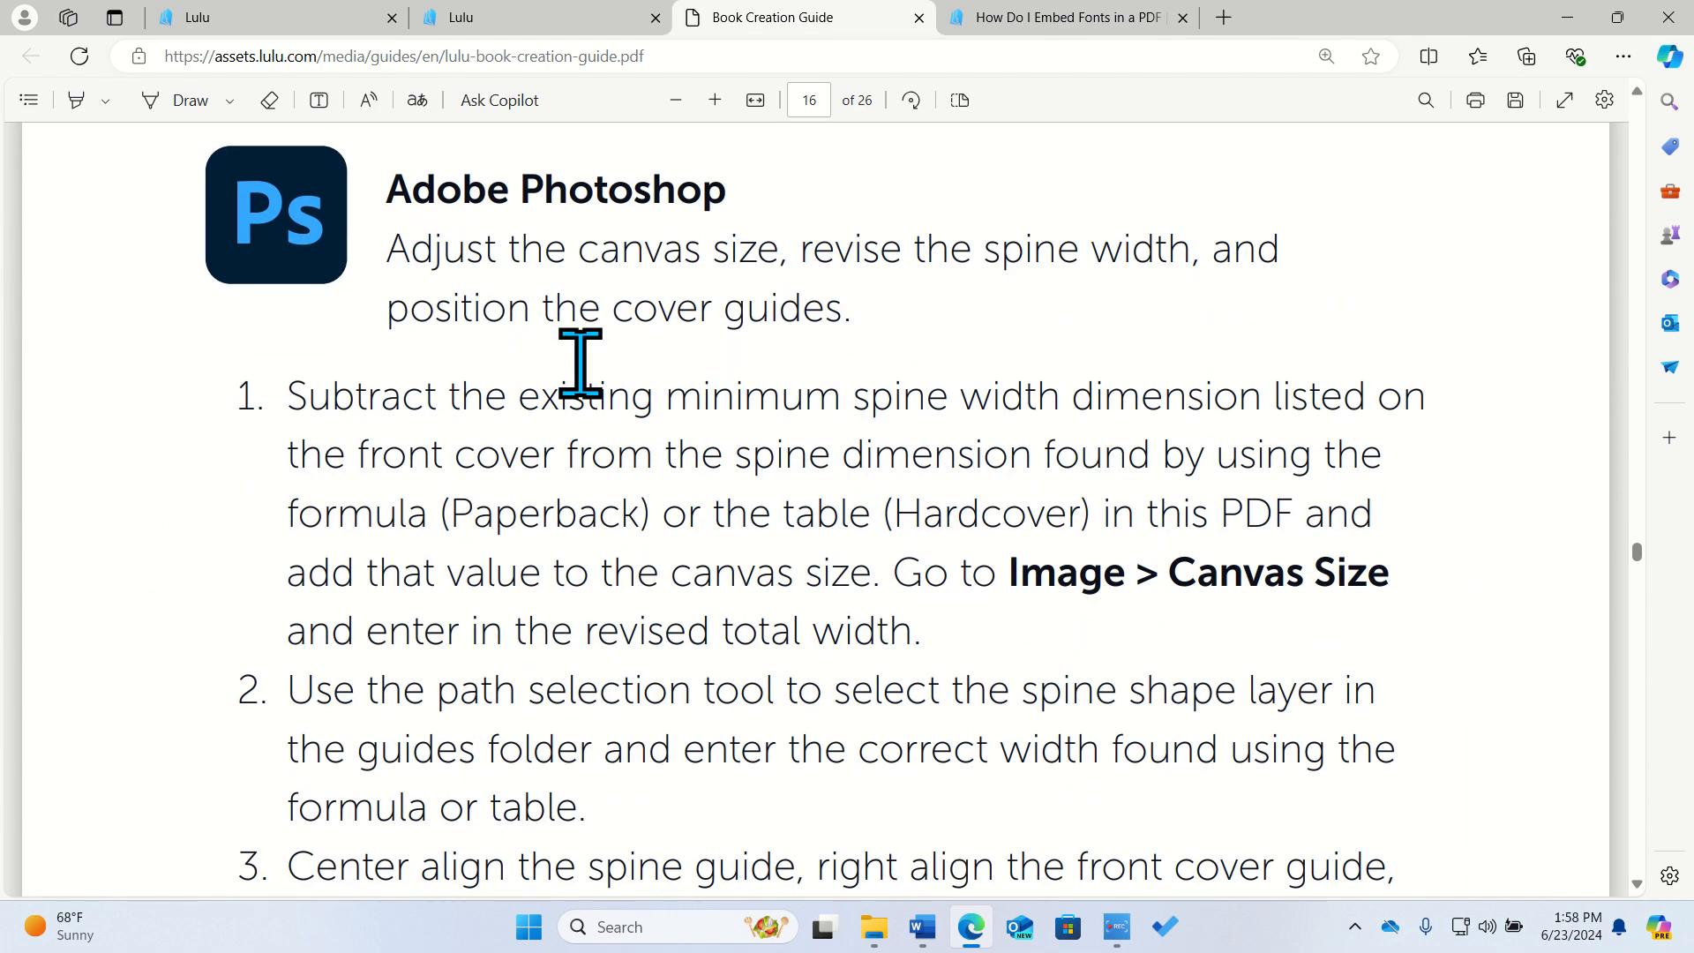
scroll(580, 363, down, 15)
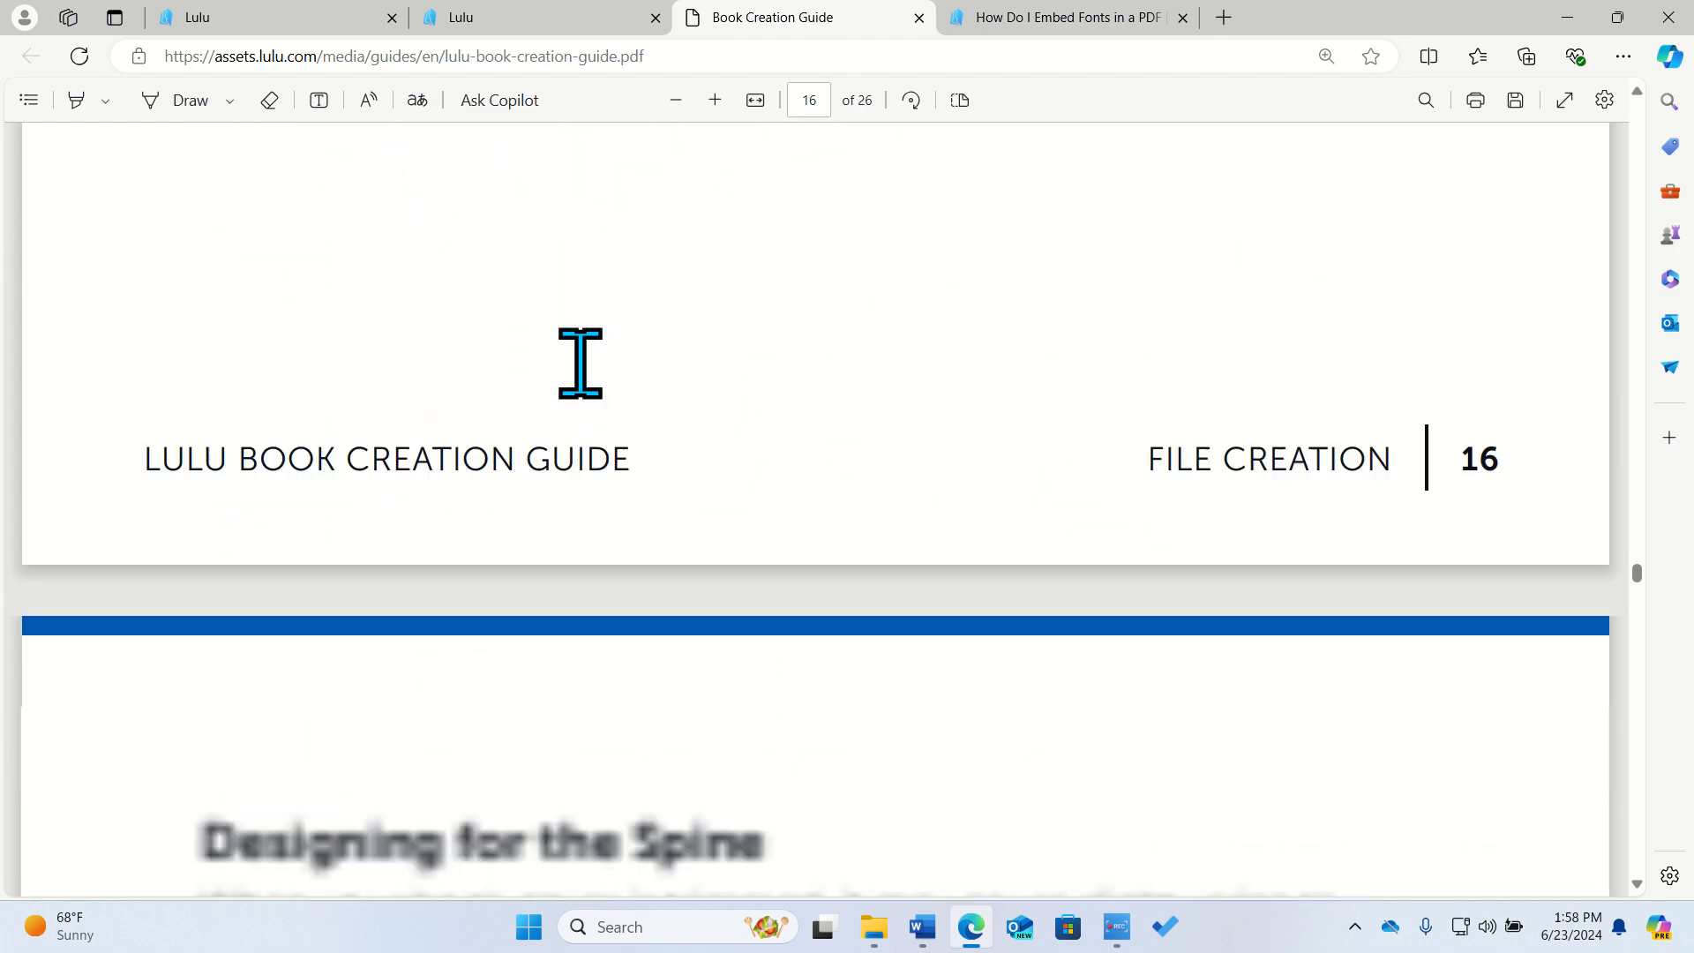
scroll(580, 363, down, 4)
scroll(579, 360, up, 1)
Return to the Lulu Design page and review the Create Your Cover section with its status, cover preview and revision option.
click(244, 4)
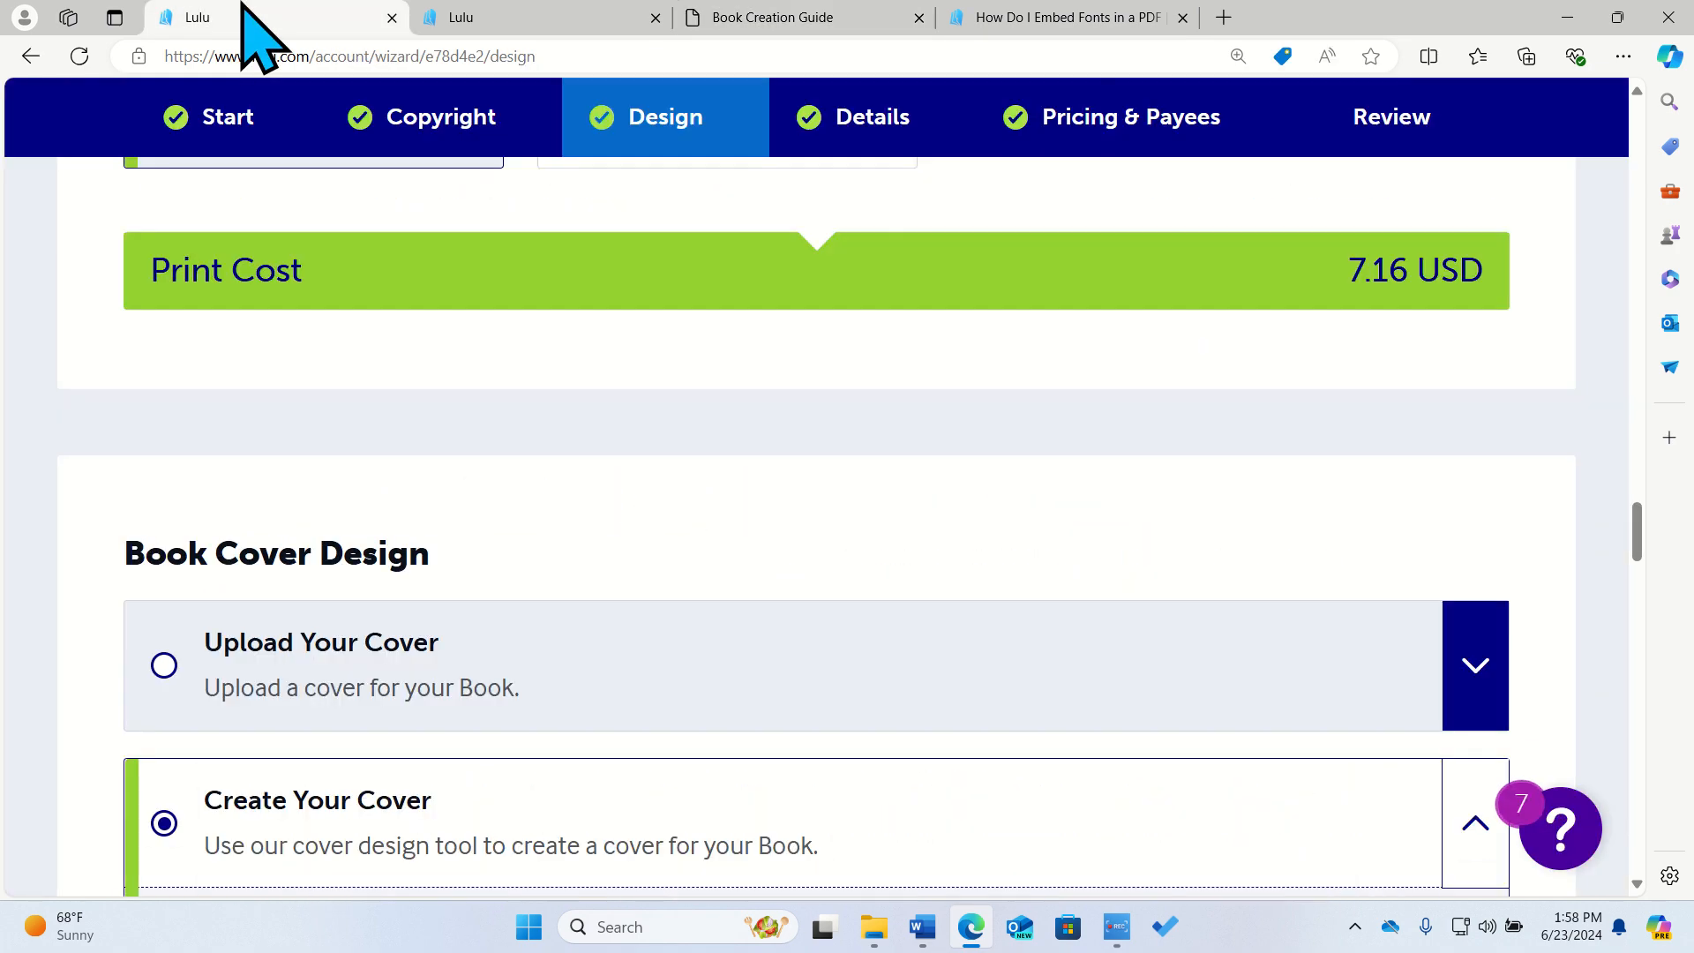
scroll(114, 712, down, 2)
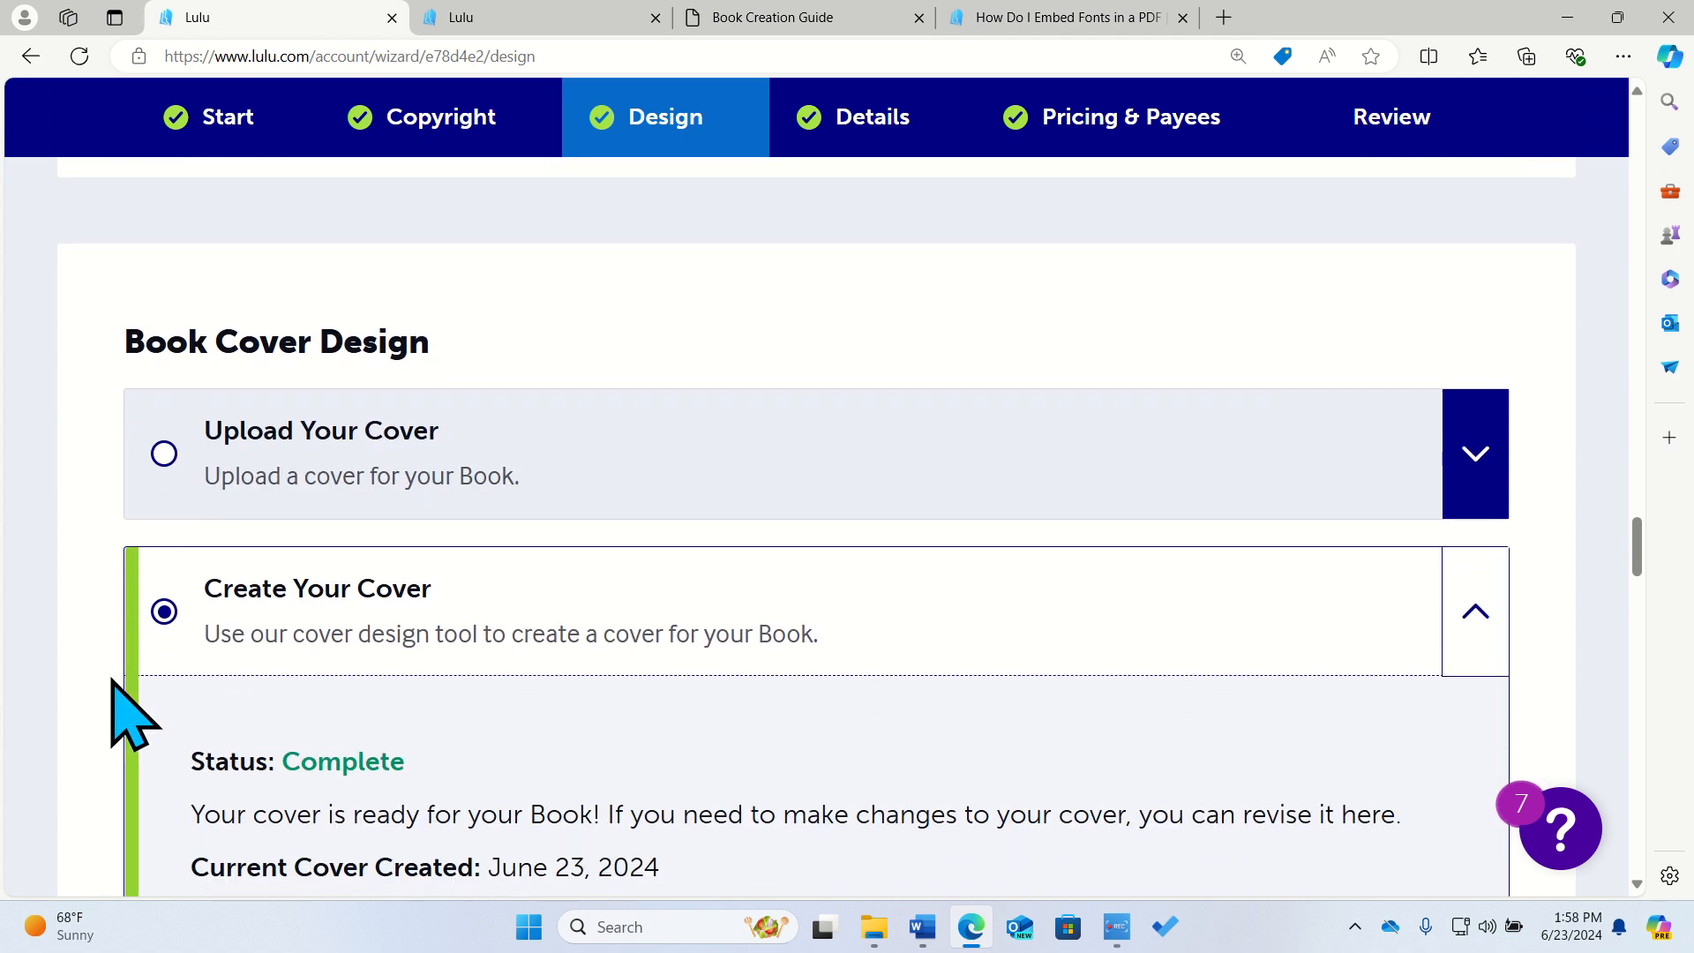
scroll(121, 711, down, 1)
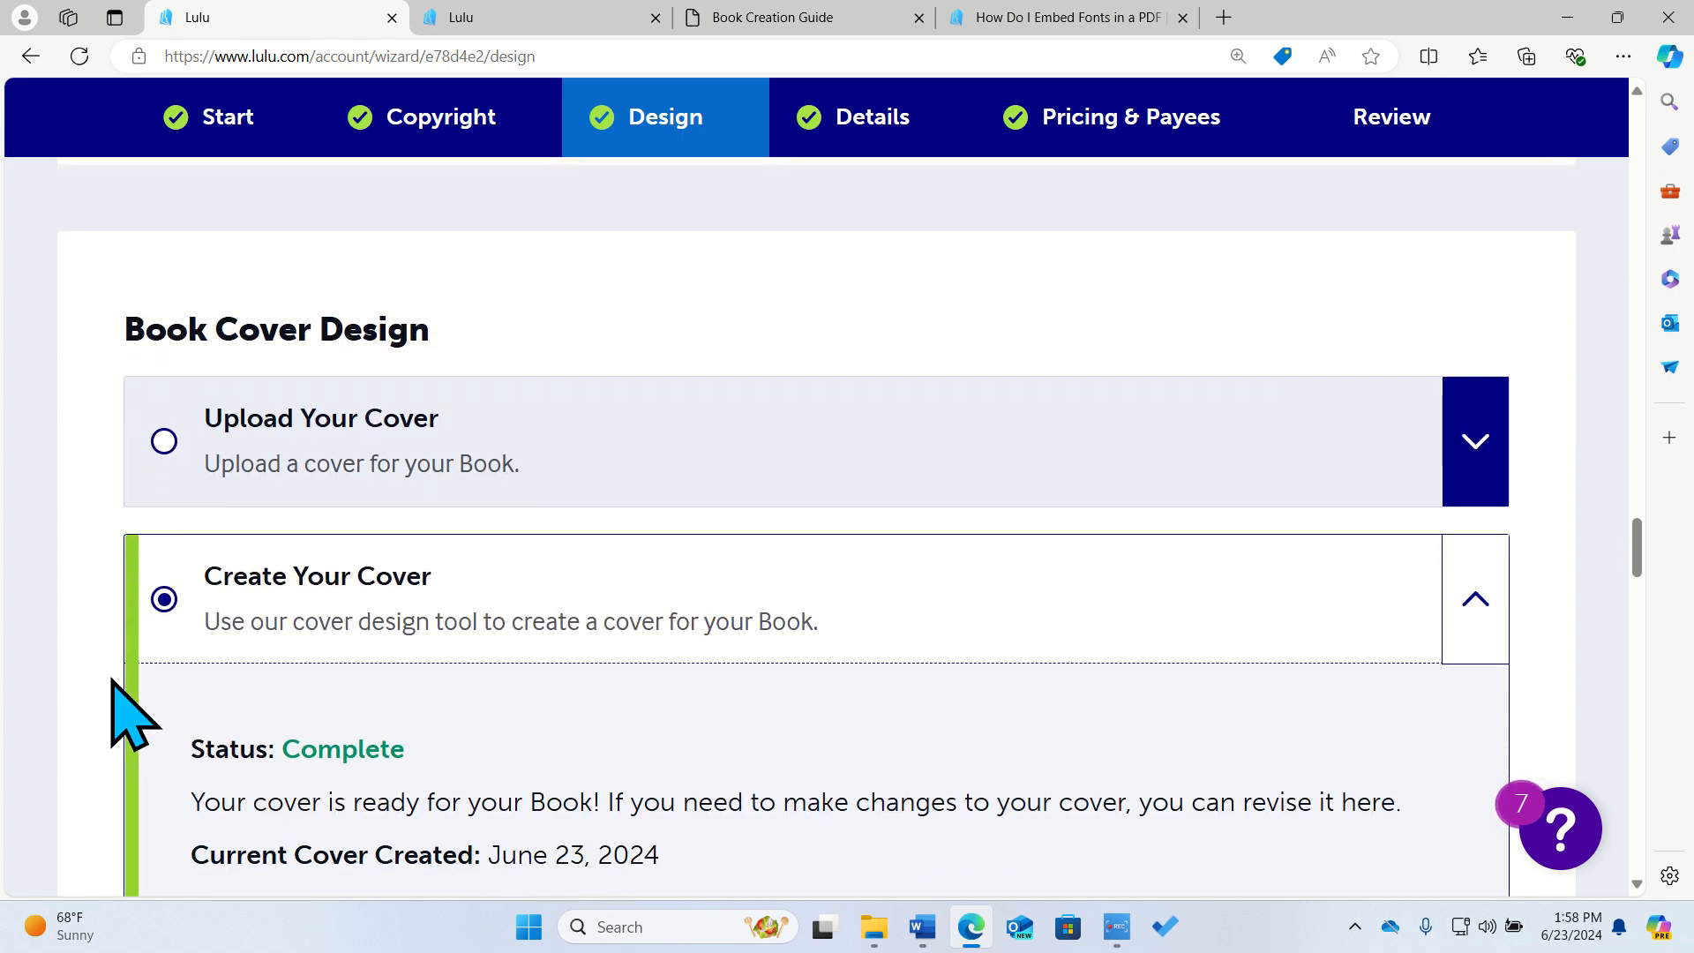
scroll(410, 631, down, 3)
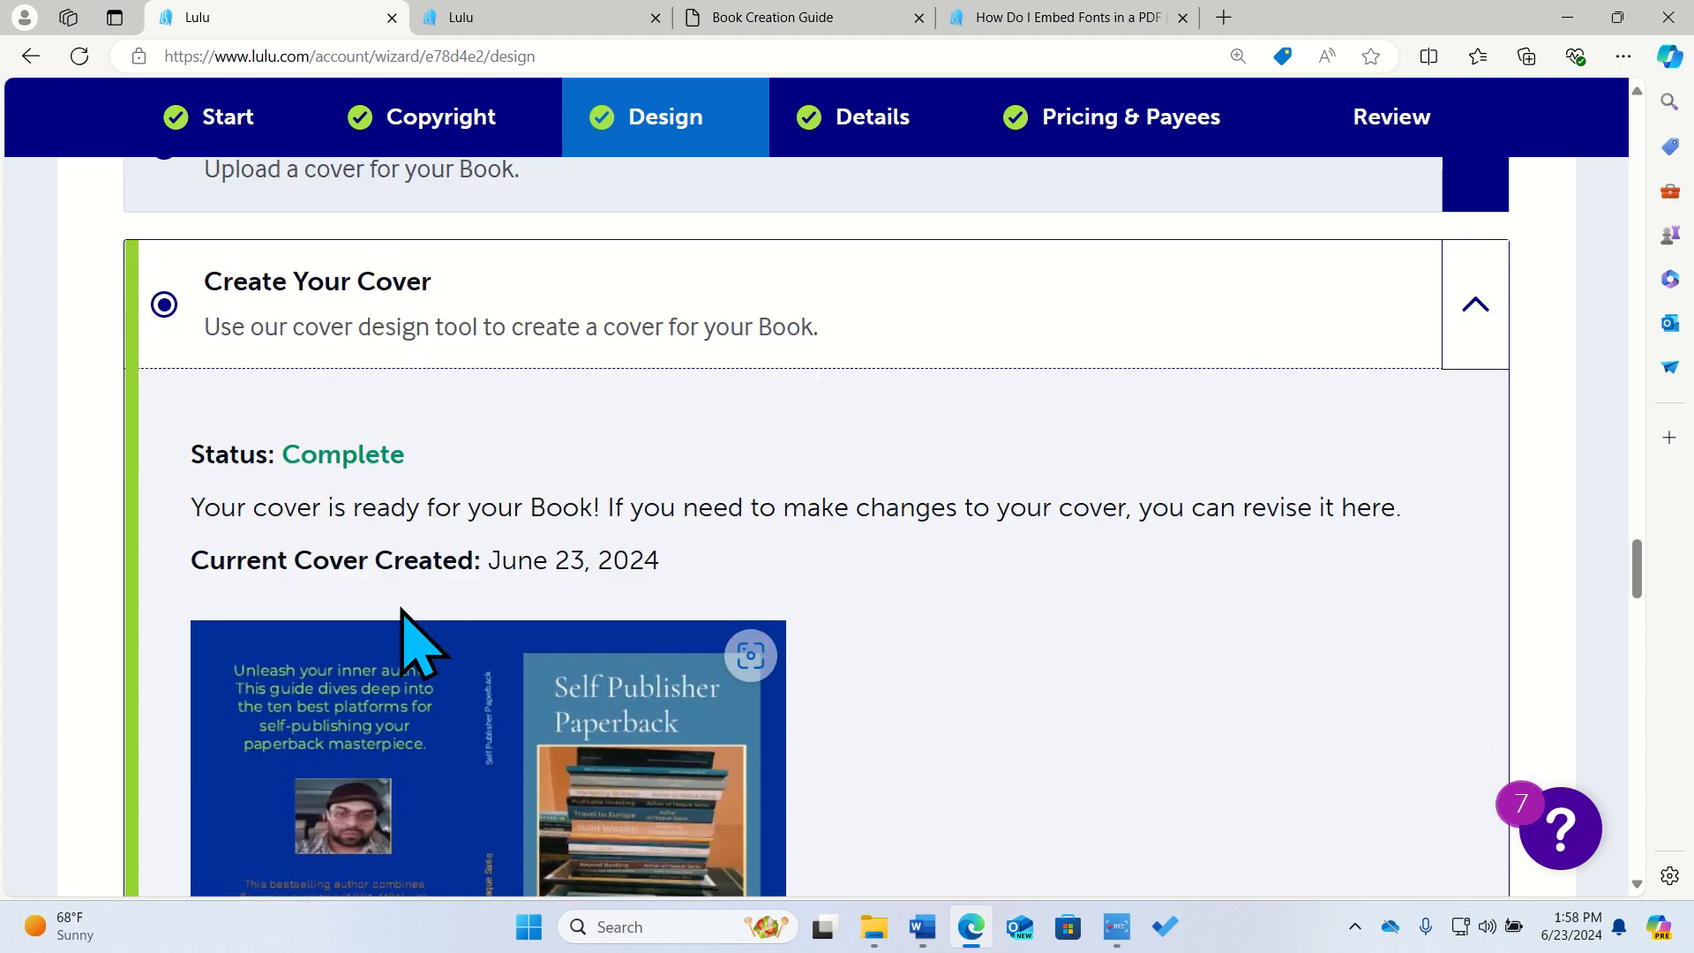
scroll(409, 635, down, 2)
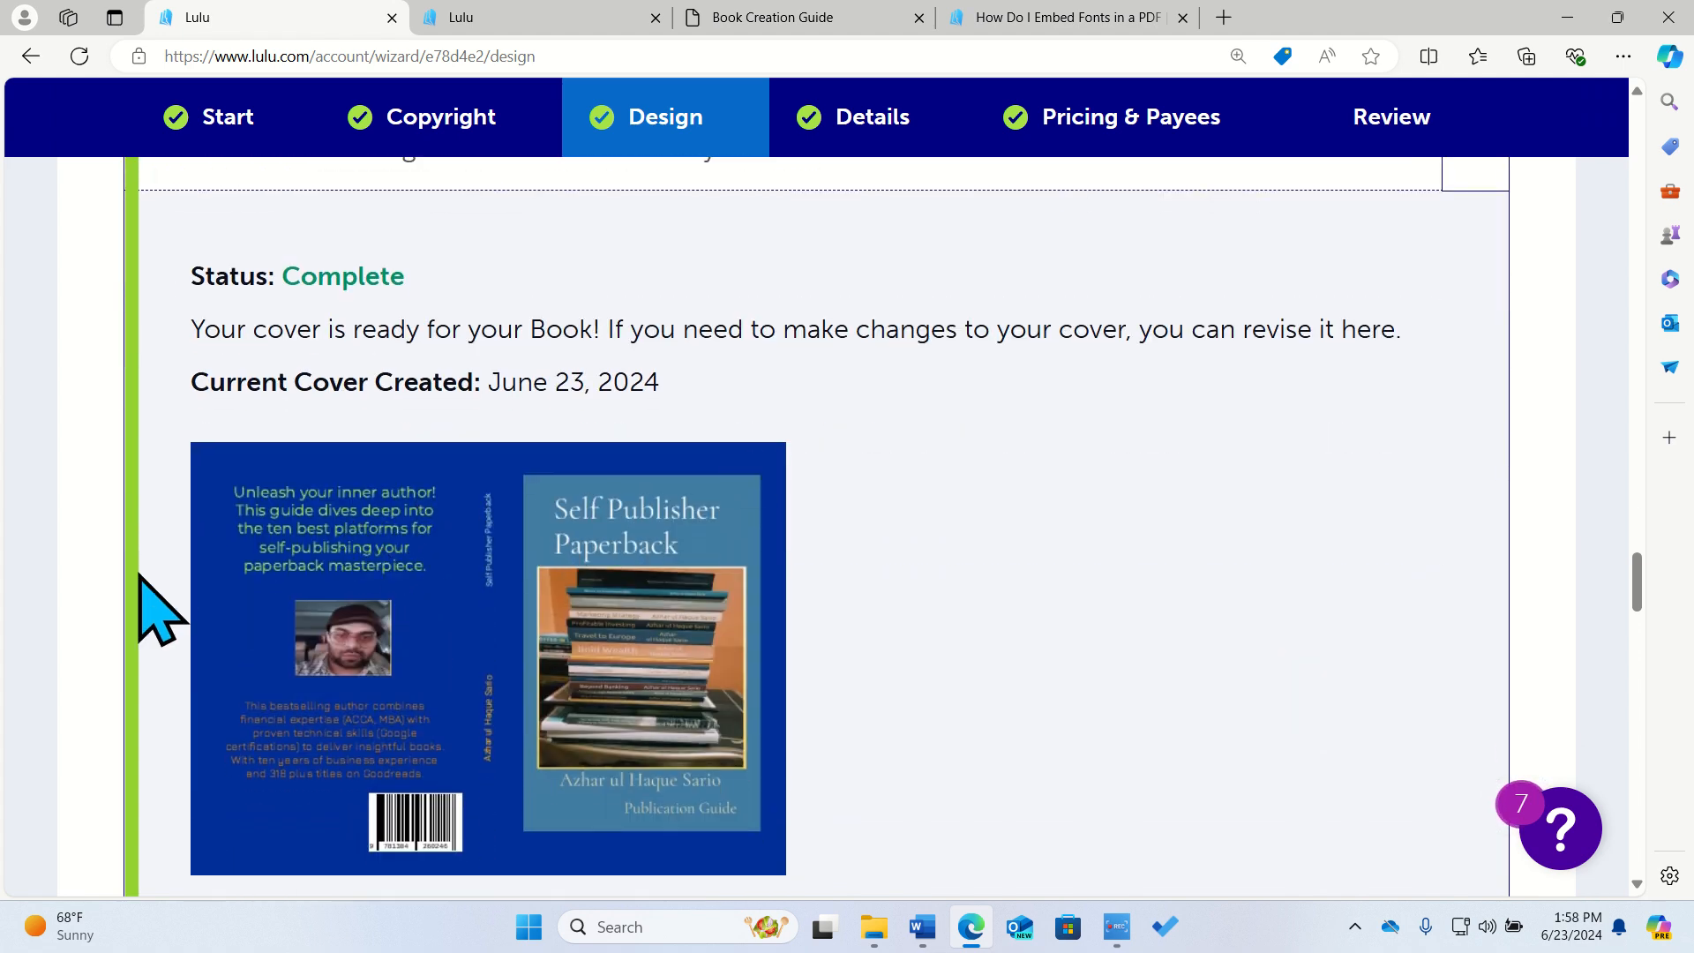
scroll(133, 679, down, 2)
scroll(162, 700, up, 1)
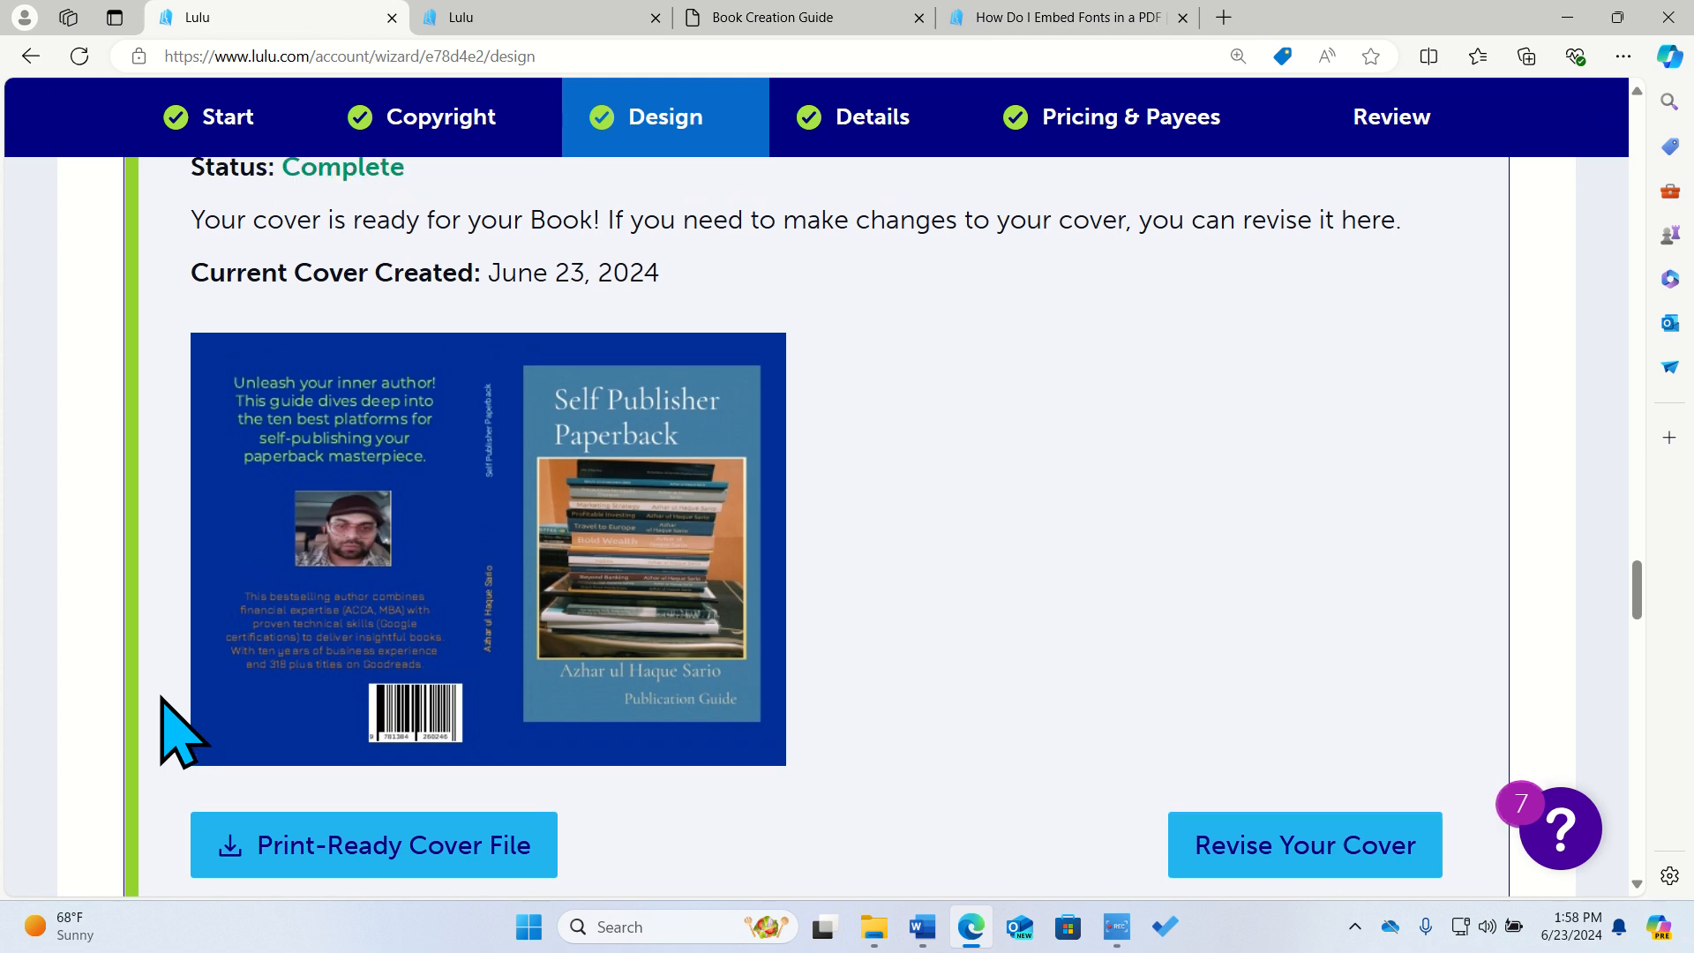
scroll(168, 730, down, 2)
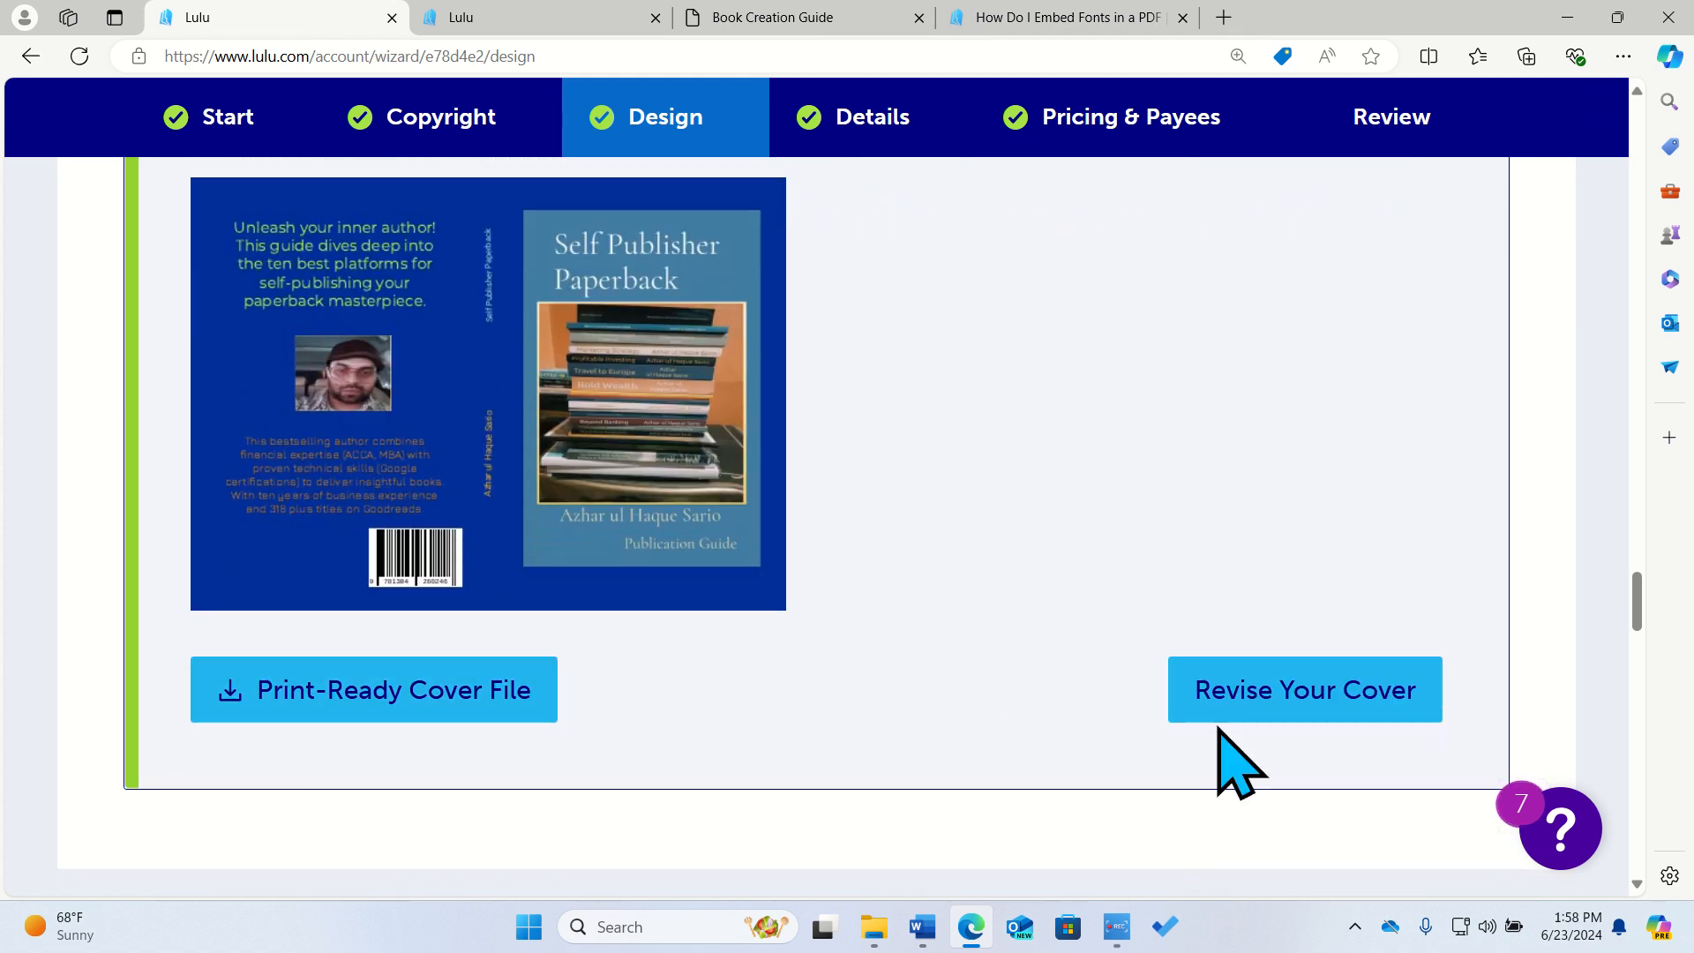
scroll(1235, 761, up, 1)
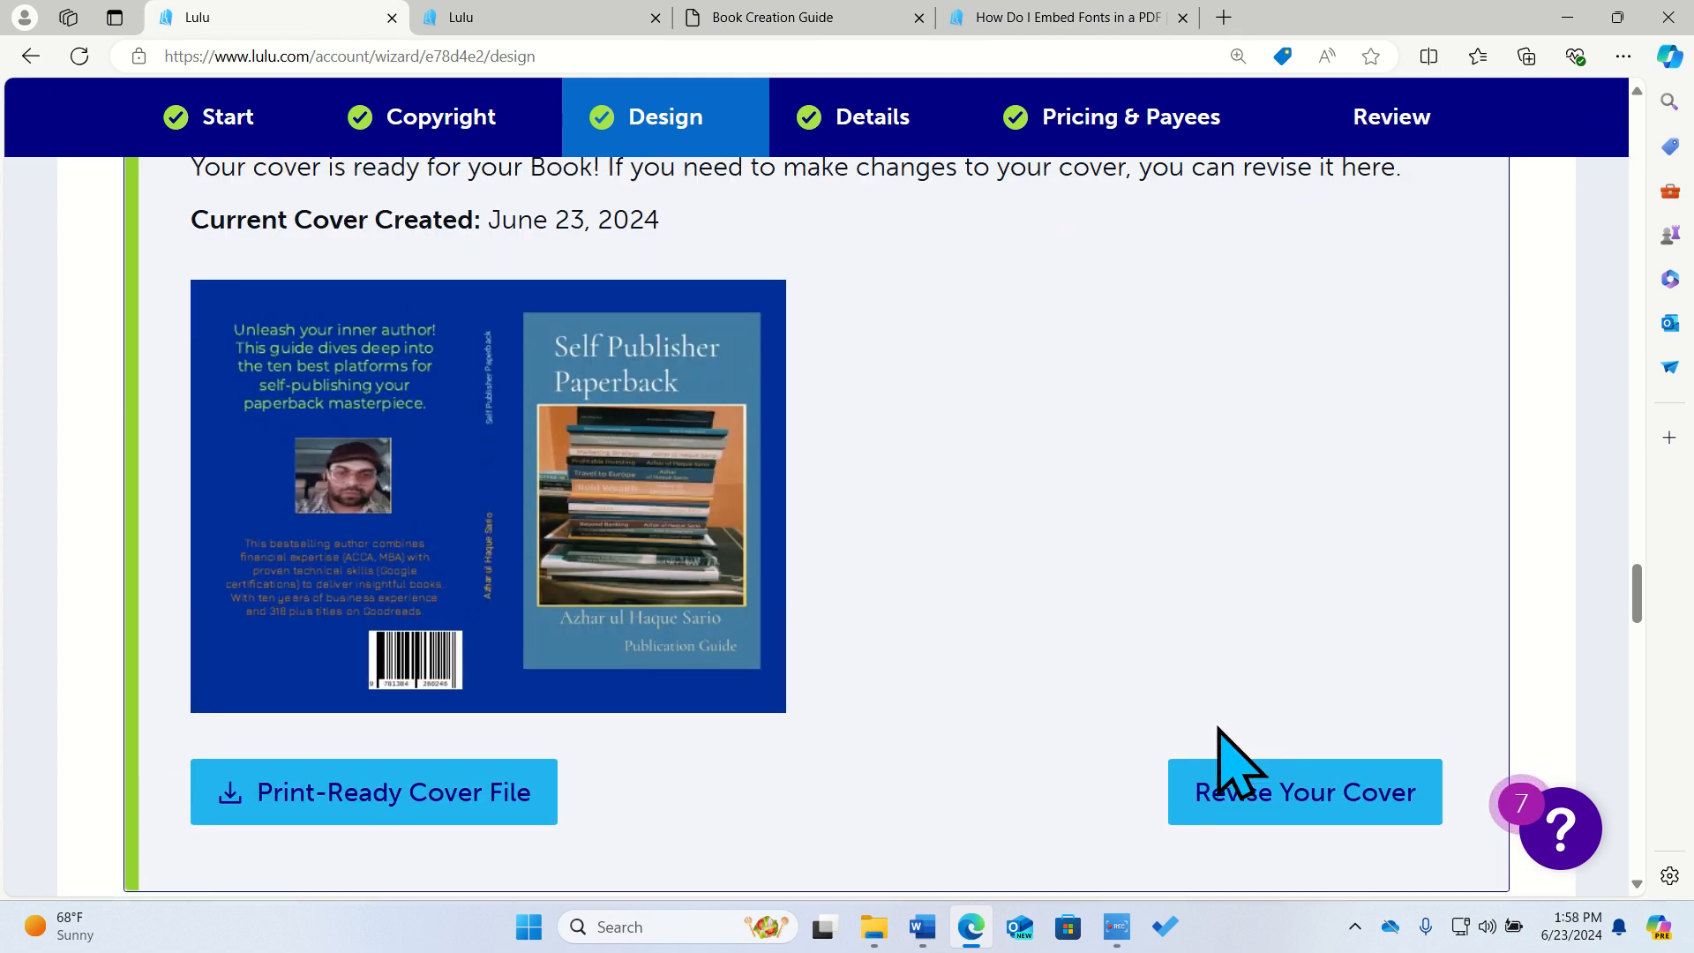
Open the current cover for revision in the Lulu Cover Tool and close all the other browser tabs.
click(1264, 798)
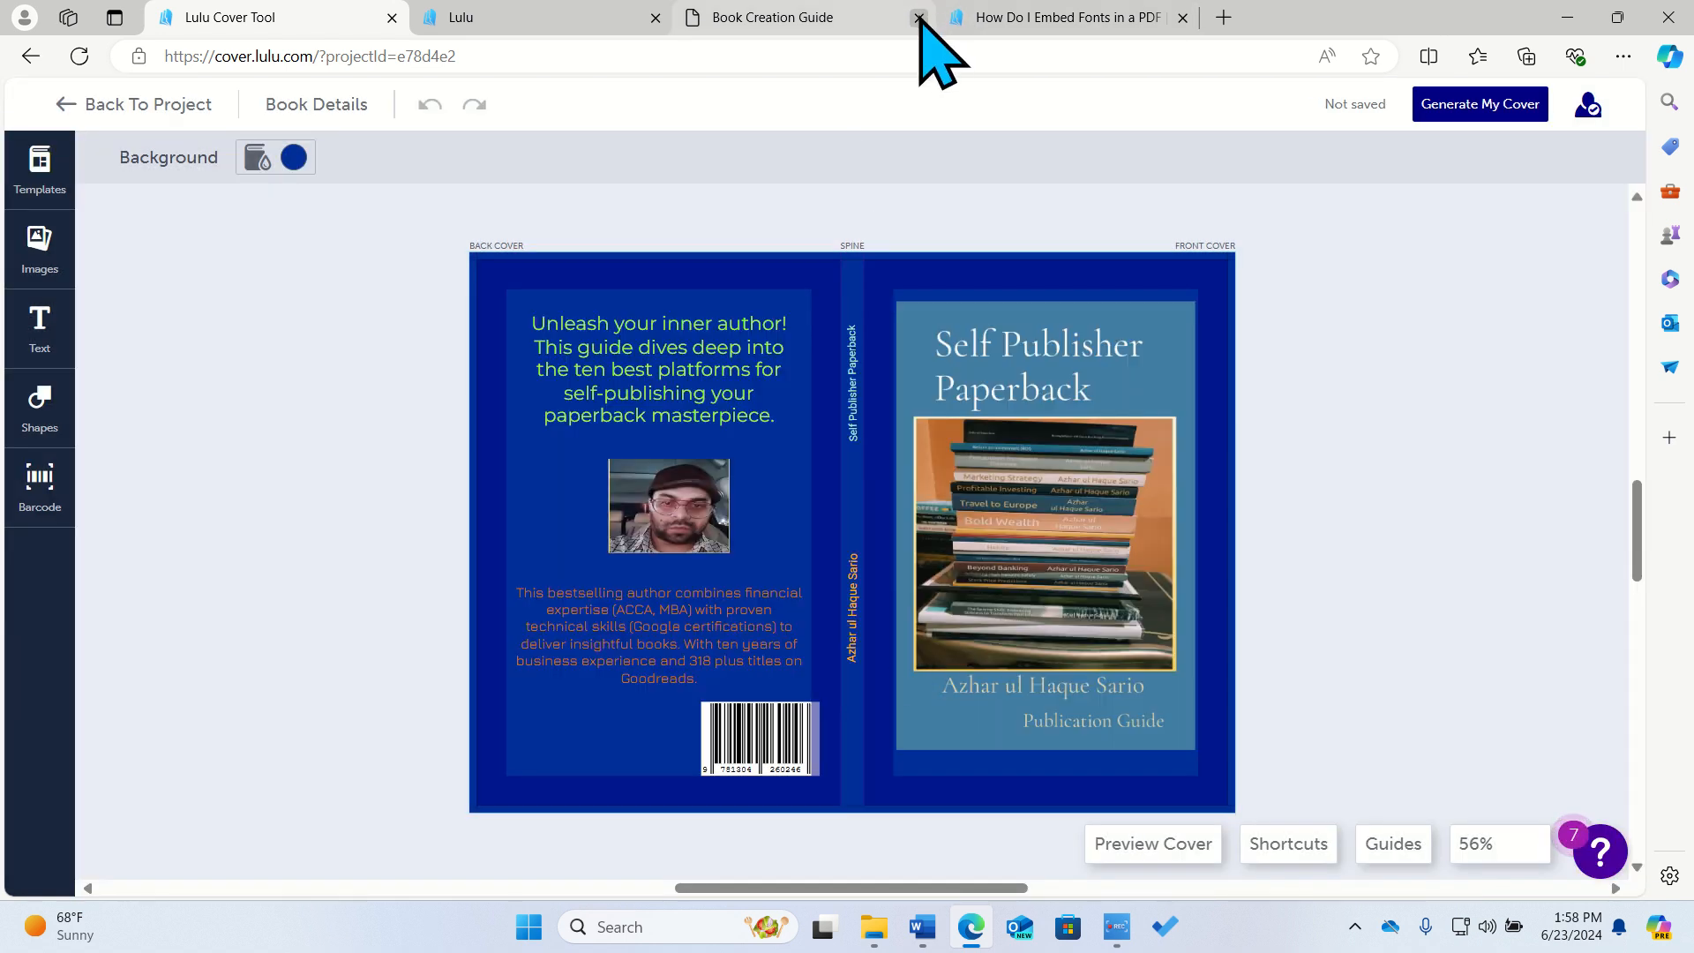
click(918, 18)
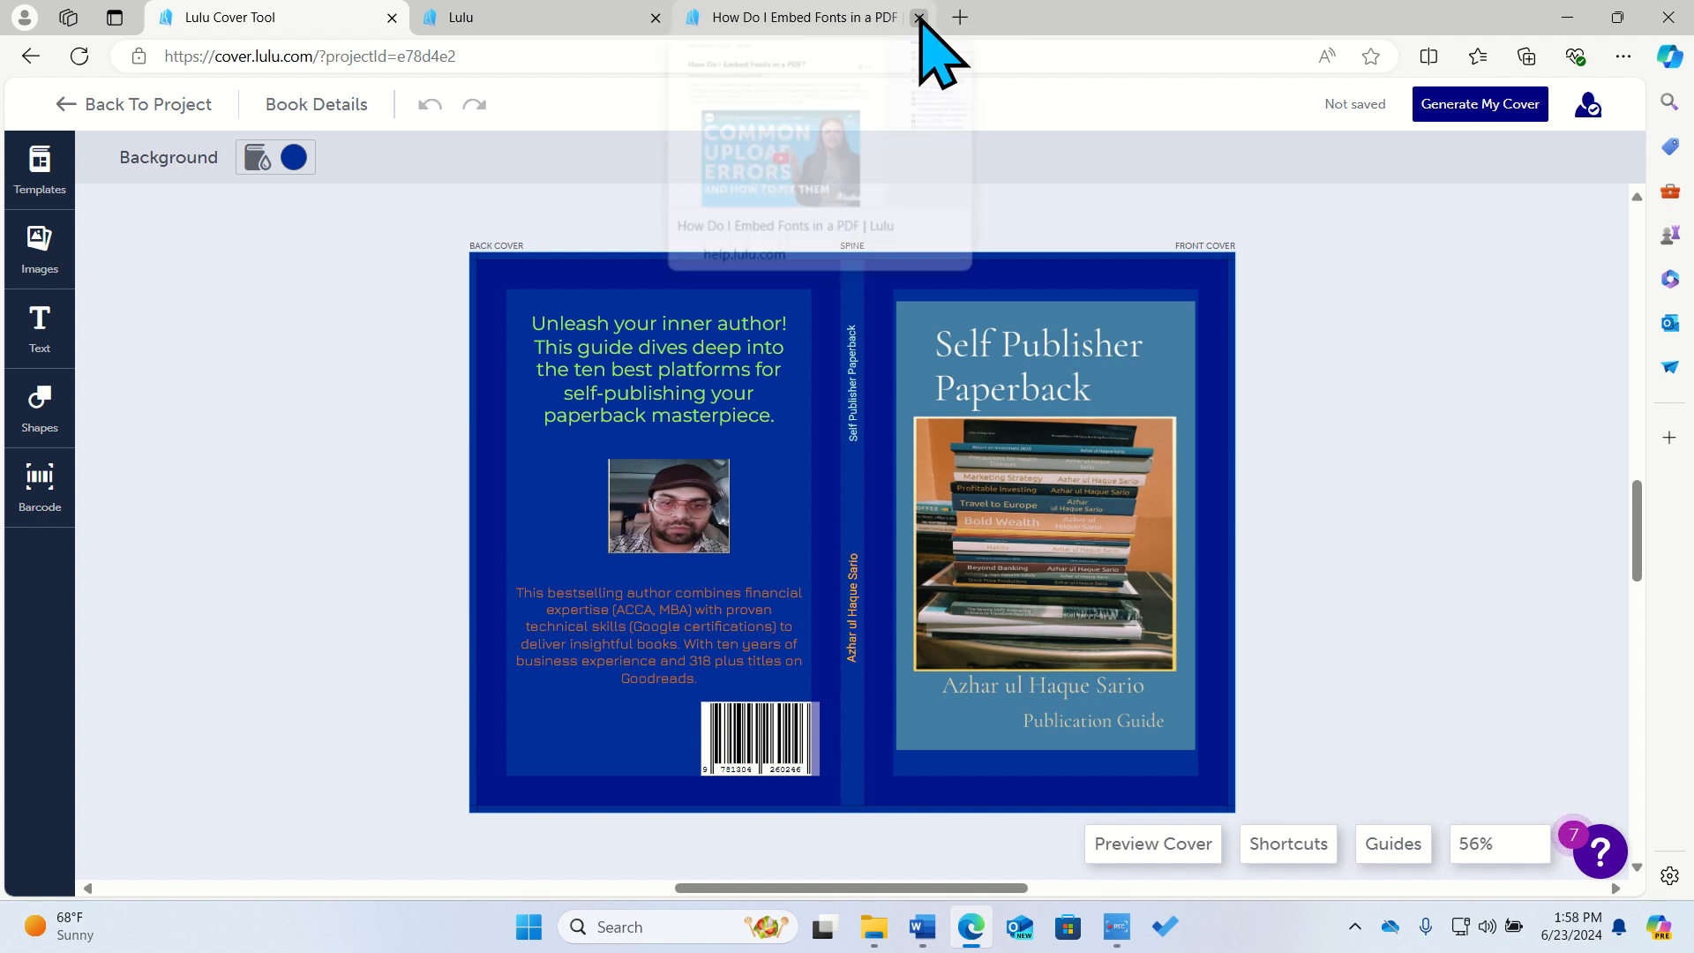
click(919, 17)
click(657, 17)
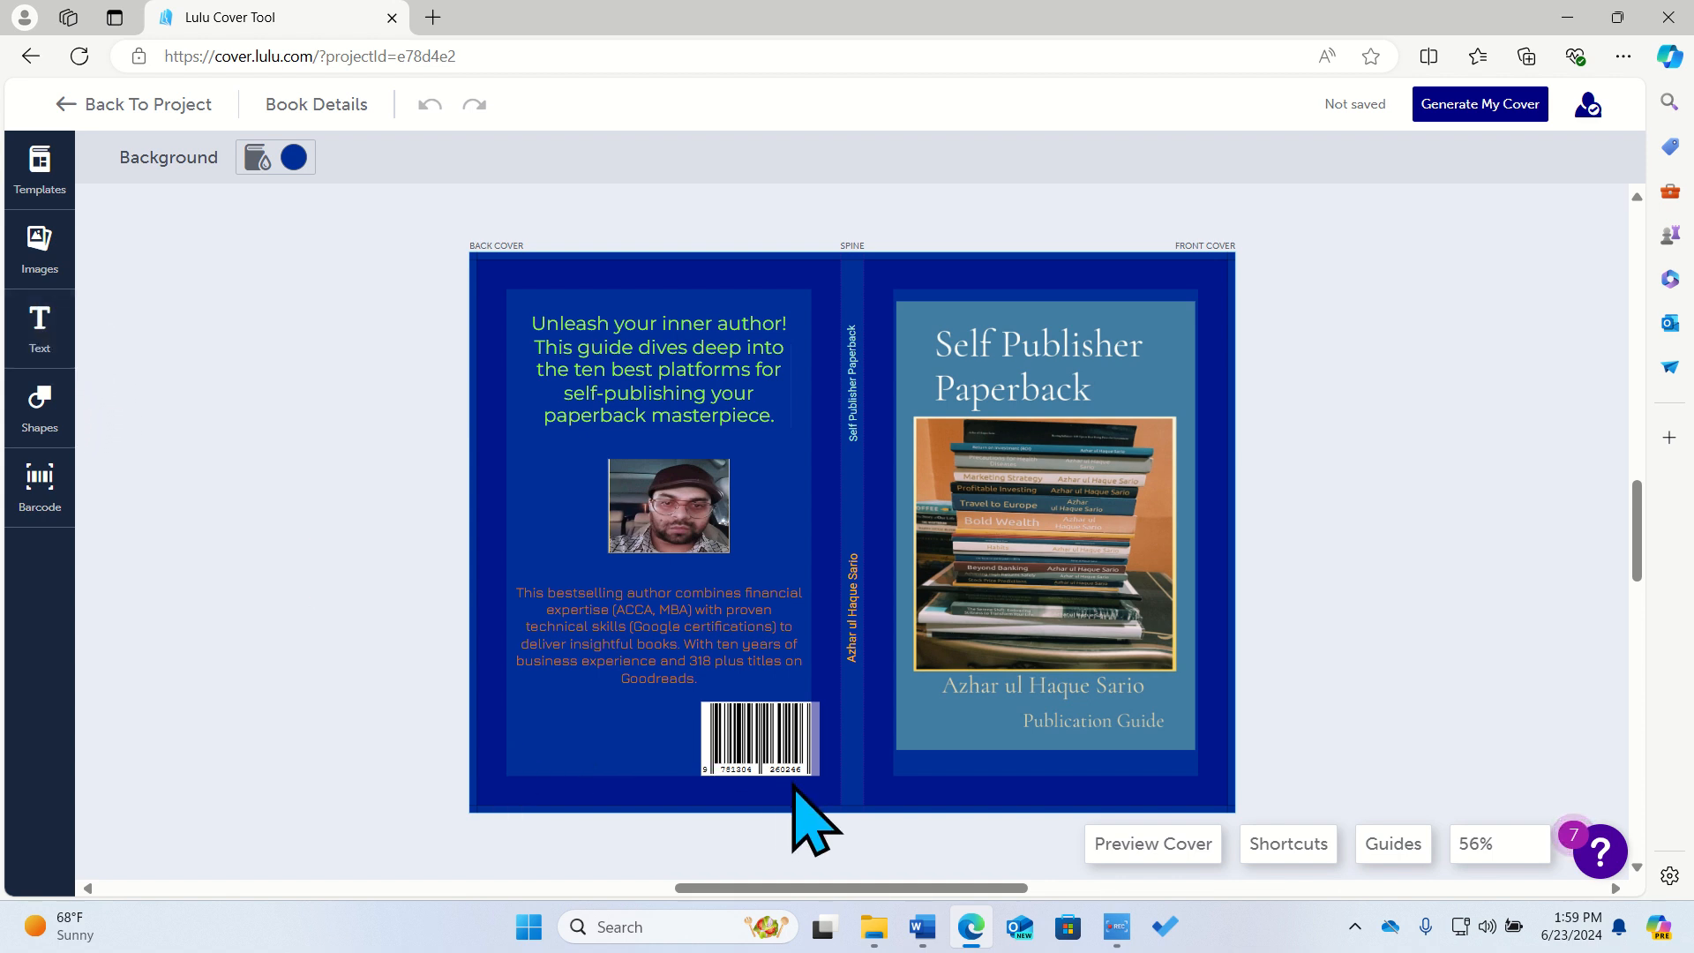
View the cover tool's image library and its image upload file chooser, then close the chooser without choosing a file.
click(40, 252)
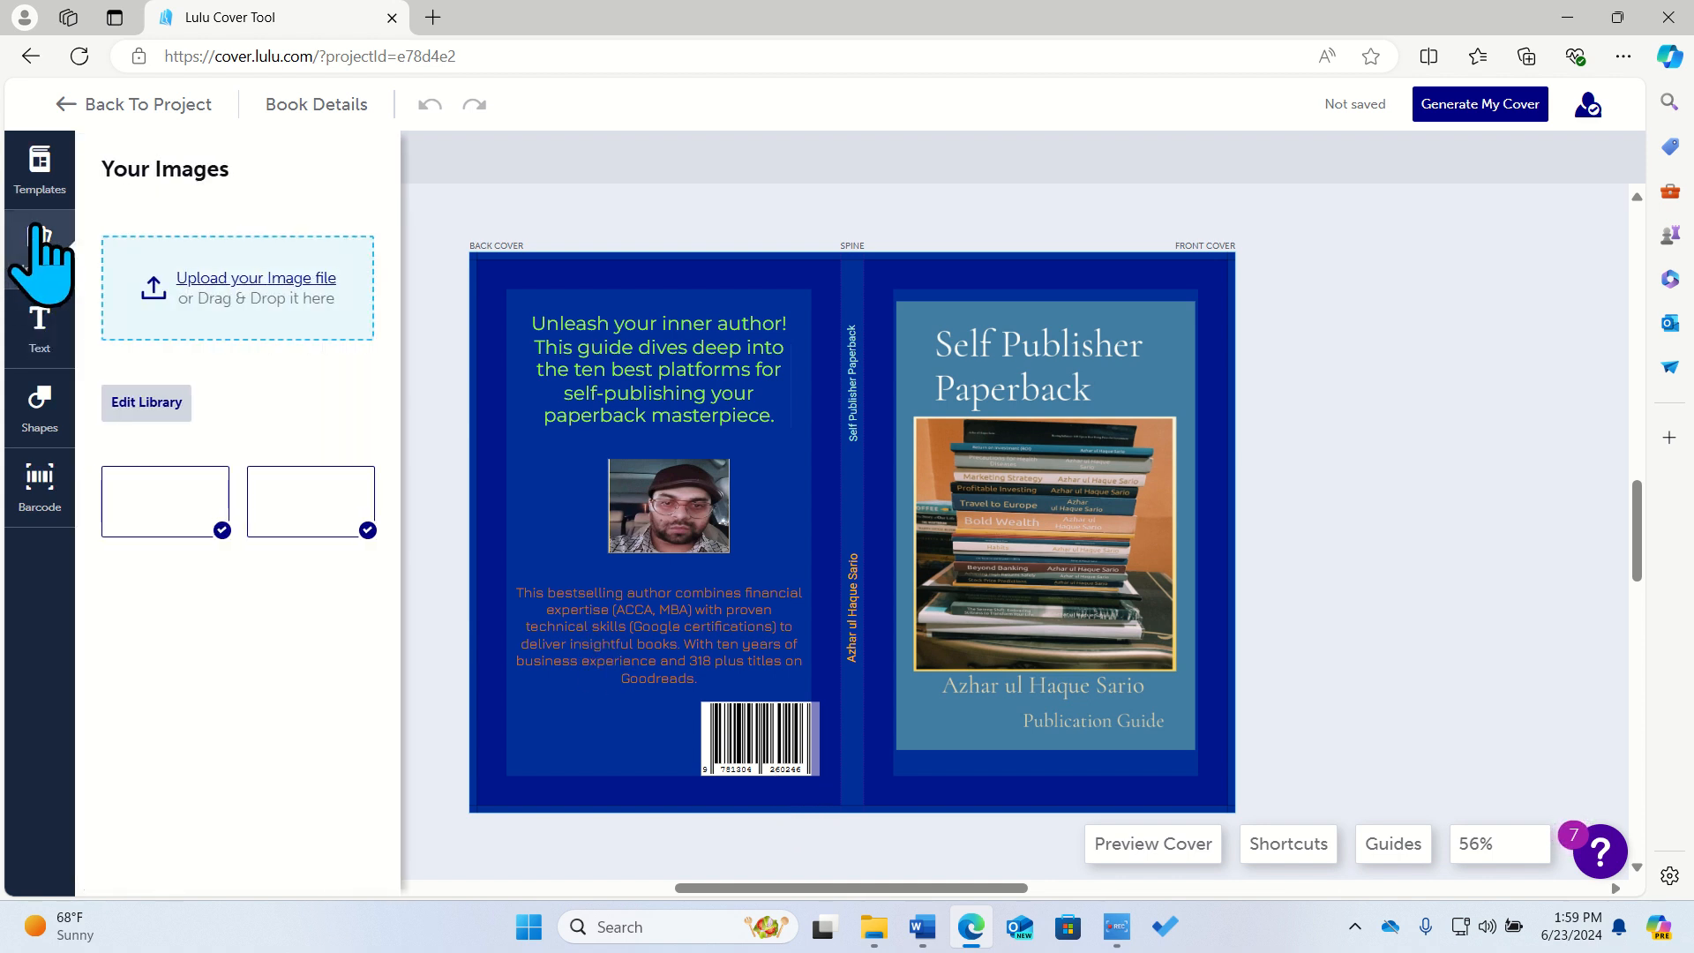
click(232, 282)
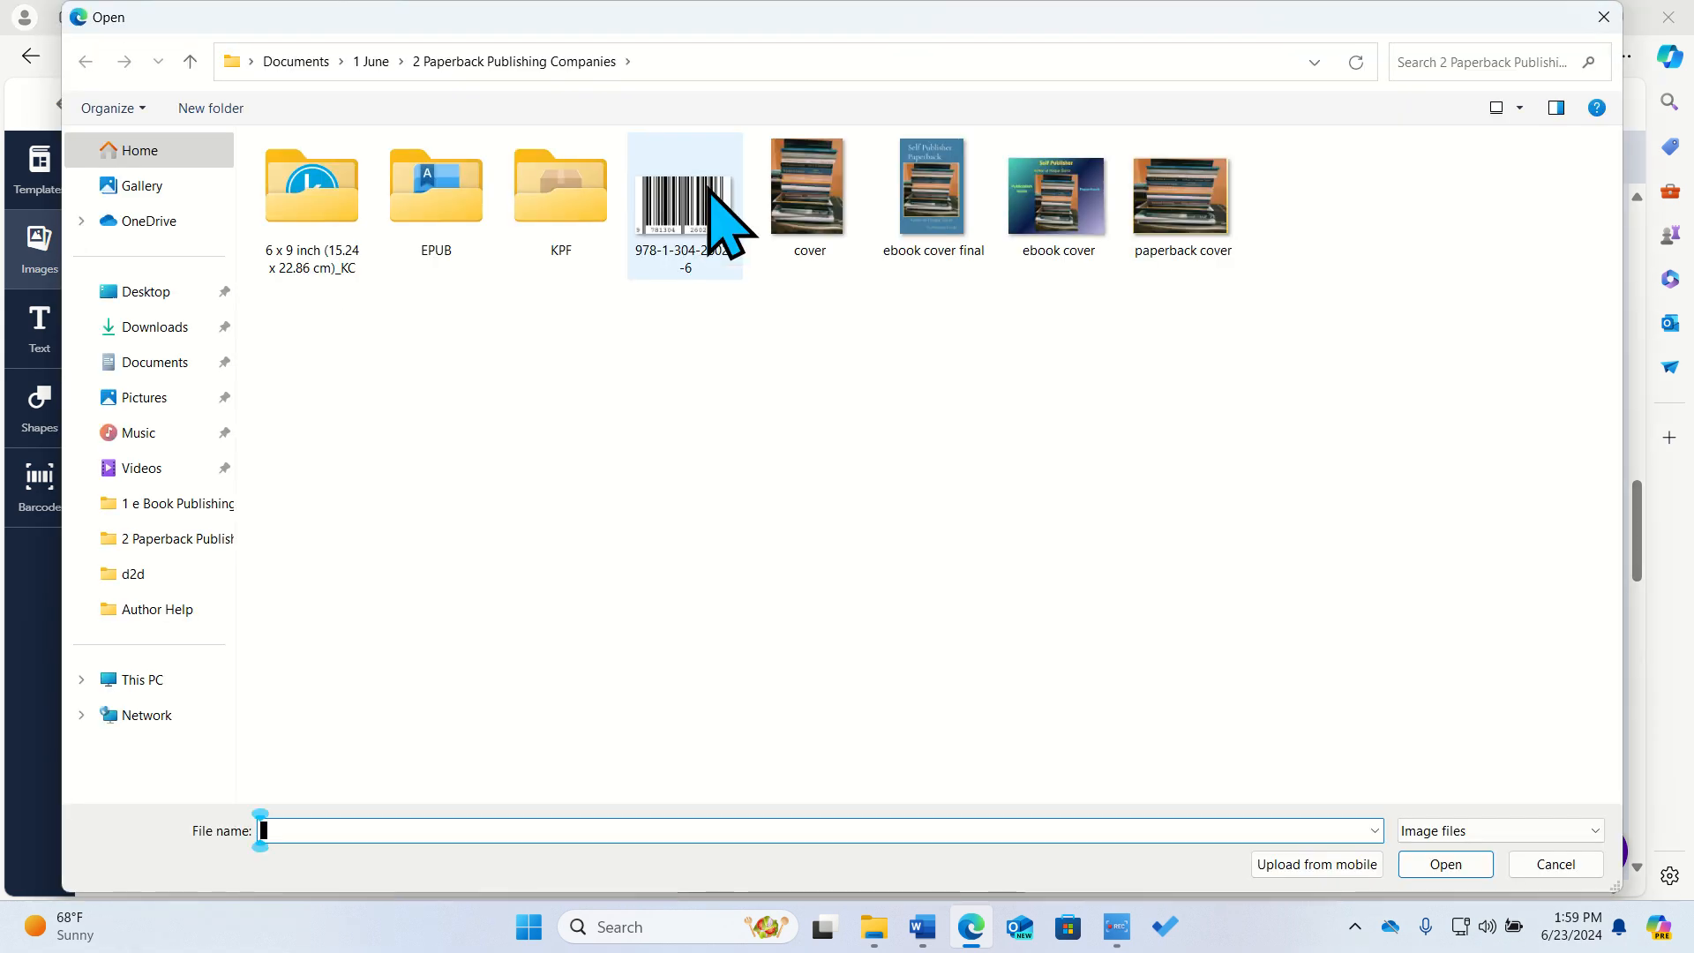
click(1603, 16)
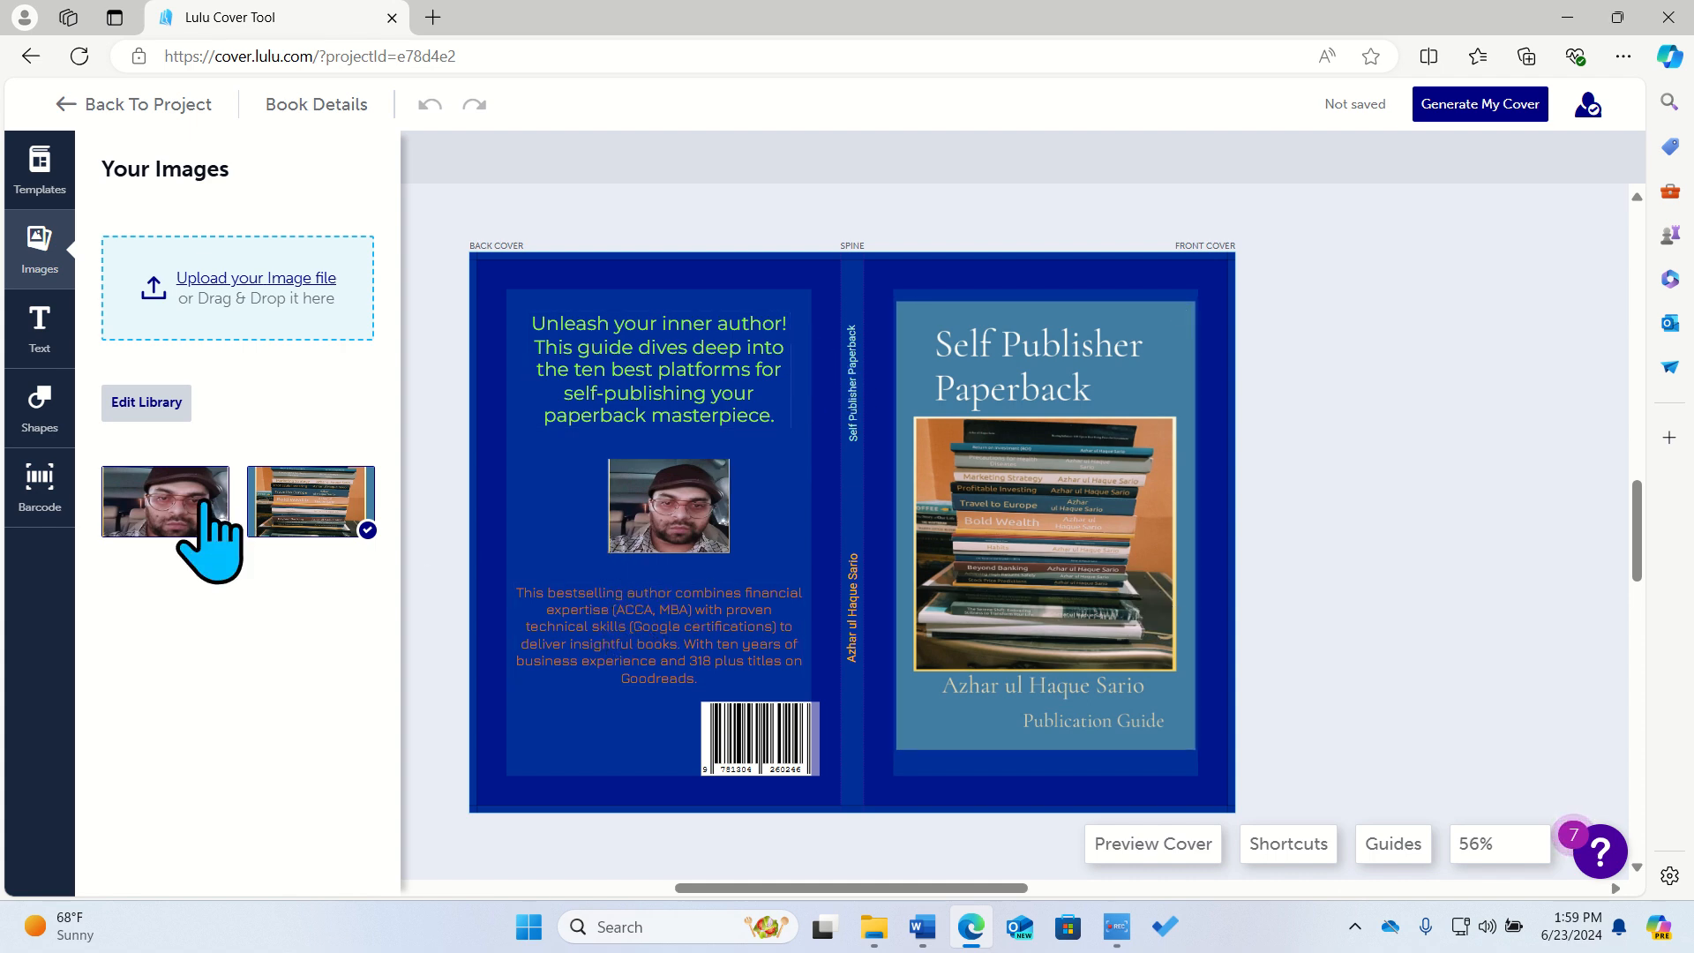
Try adding a text box to the cover and moving it down over the spine edge, then delete it.
click(67, 333)
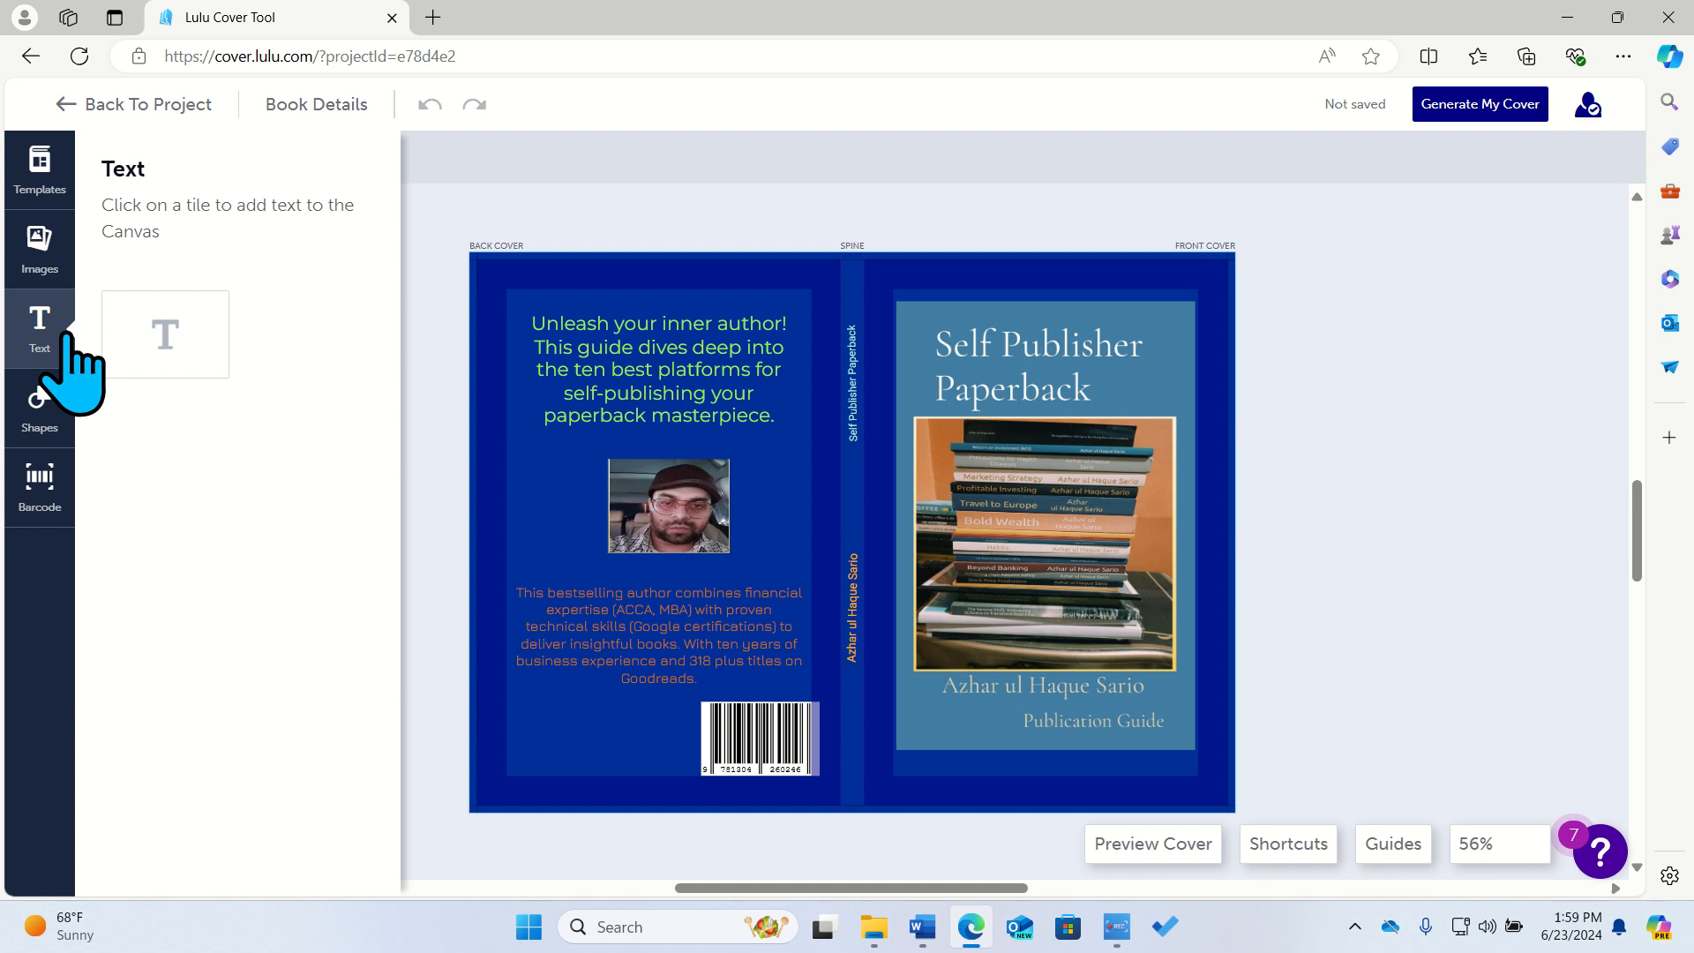
click(165, 330)
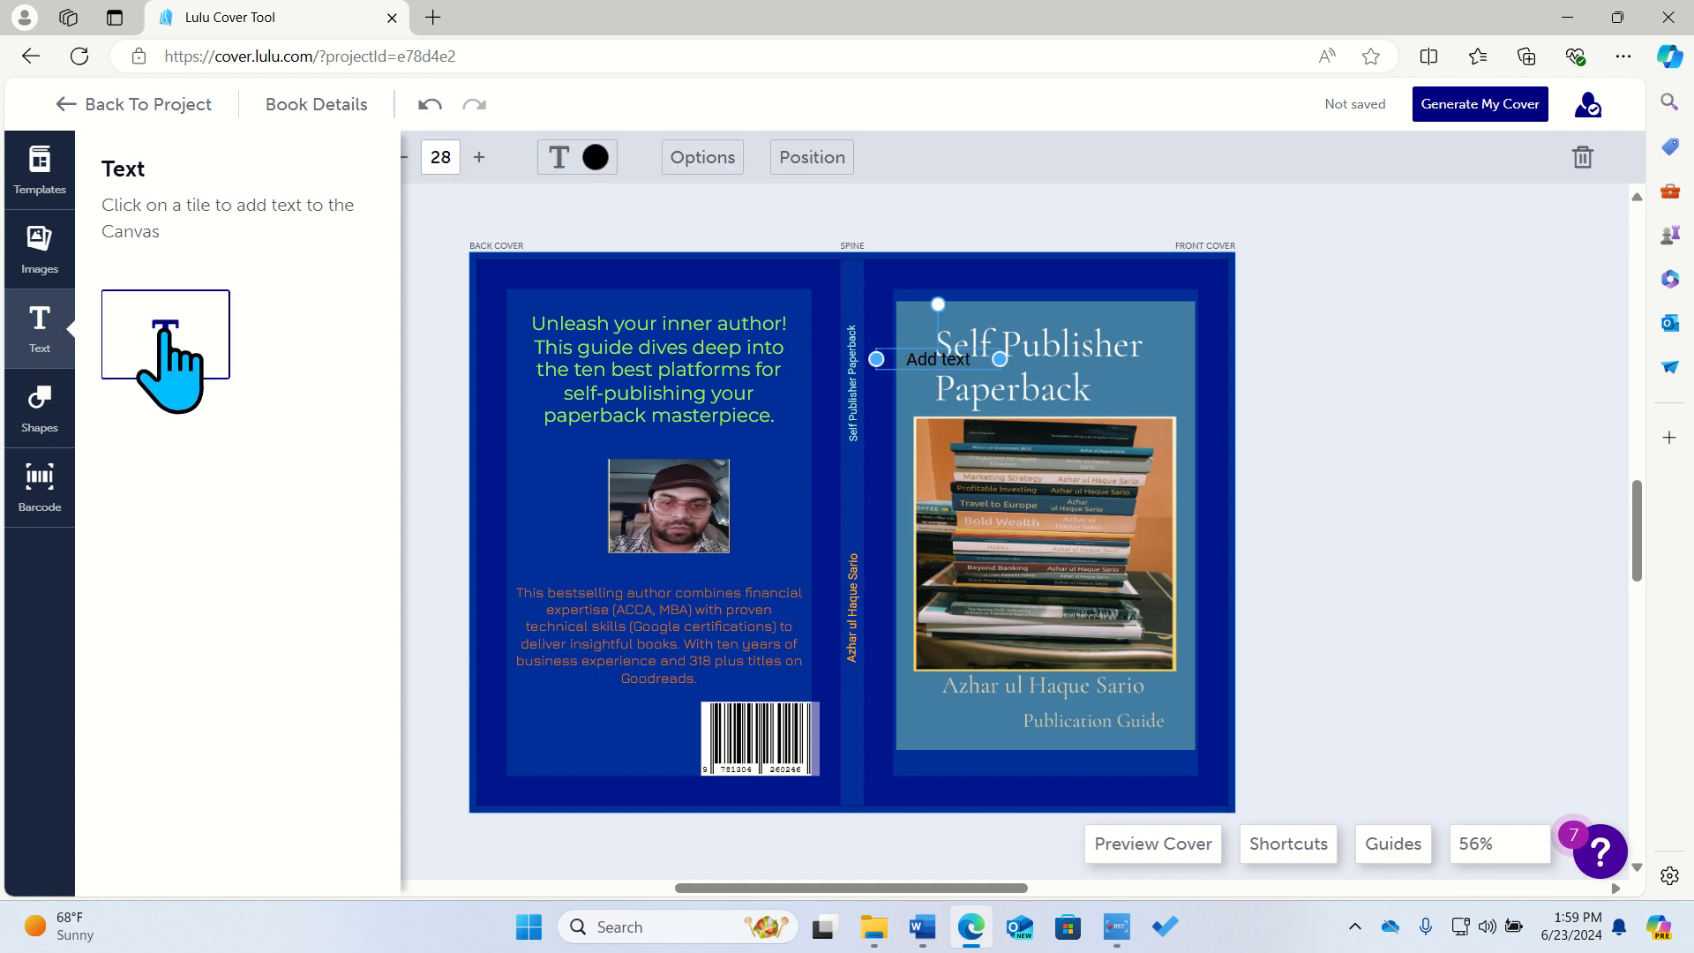
click(944, 362)
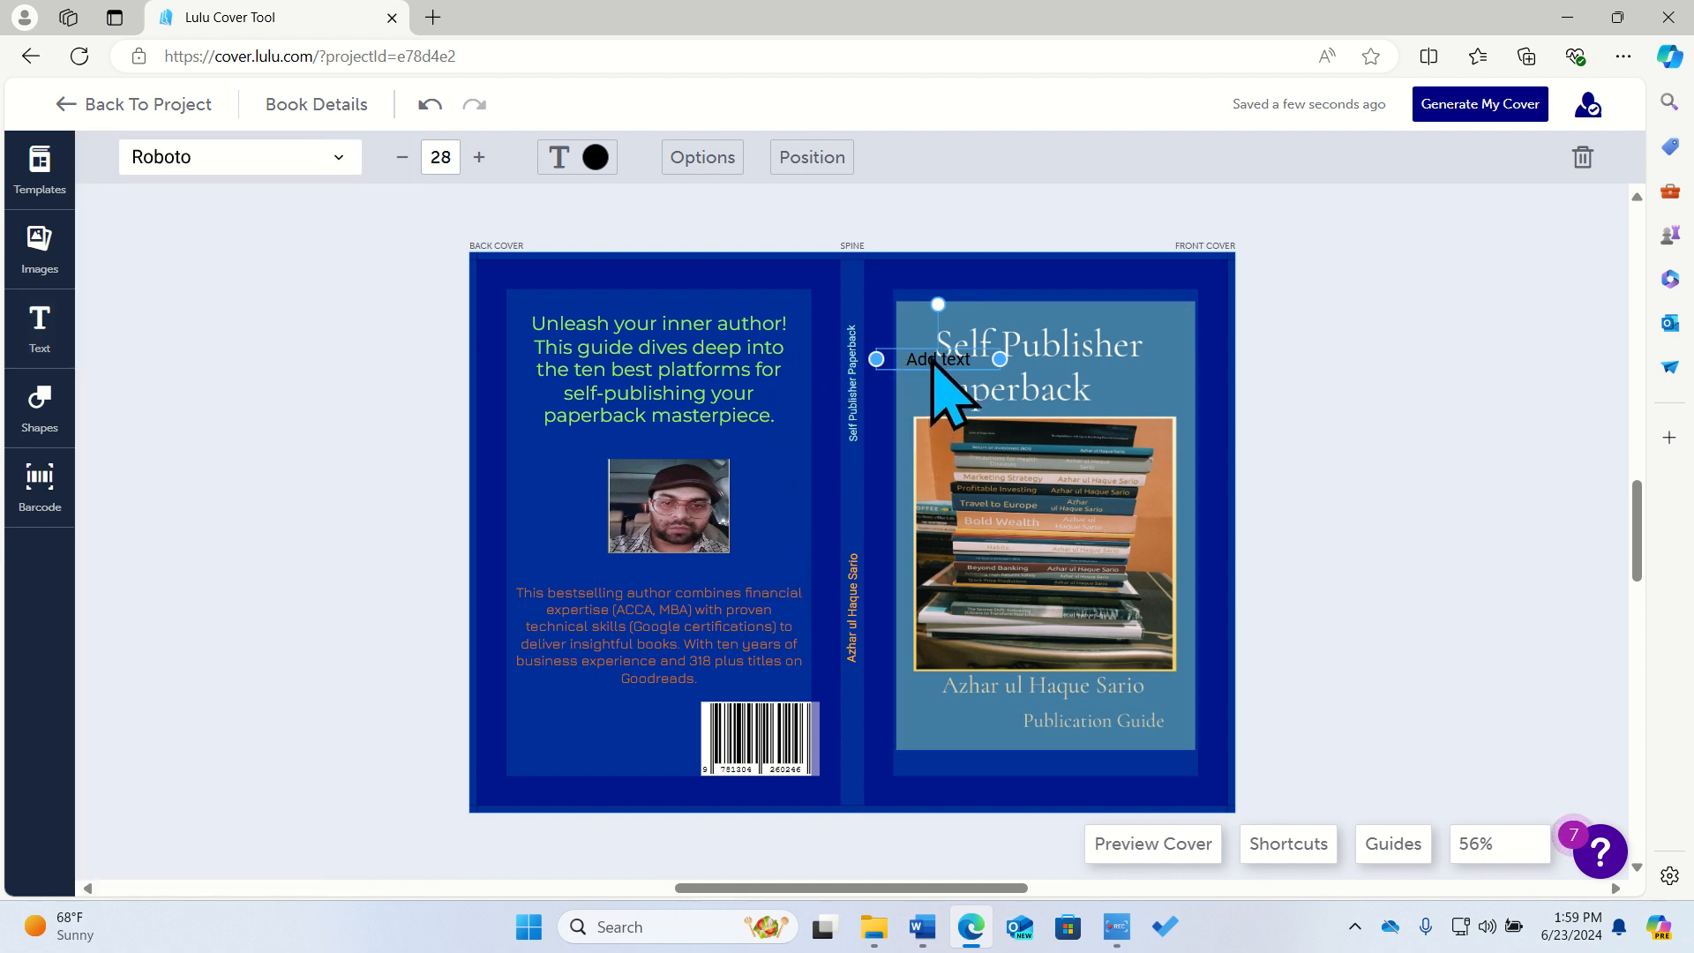
drag(933, 361, 881, 413)
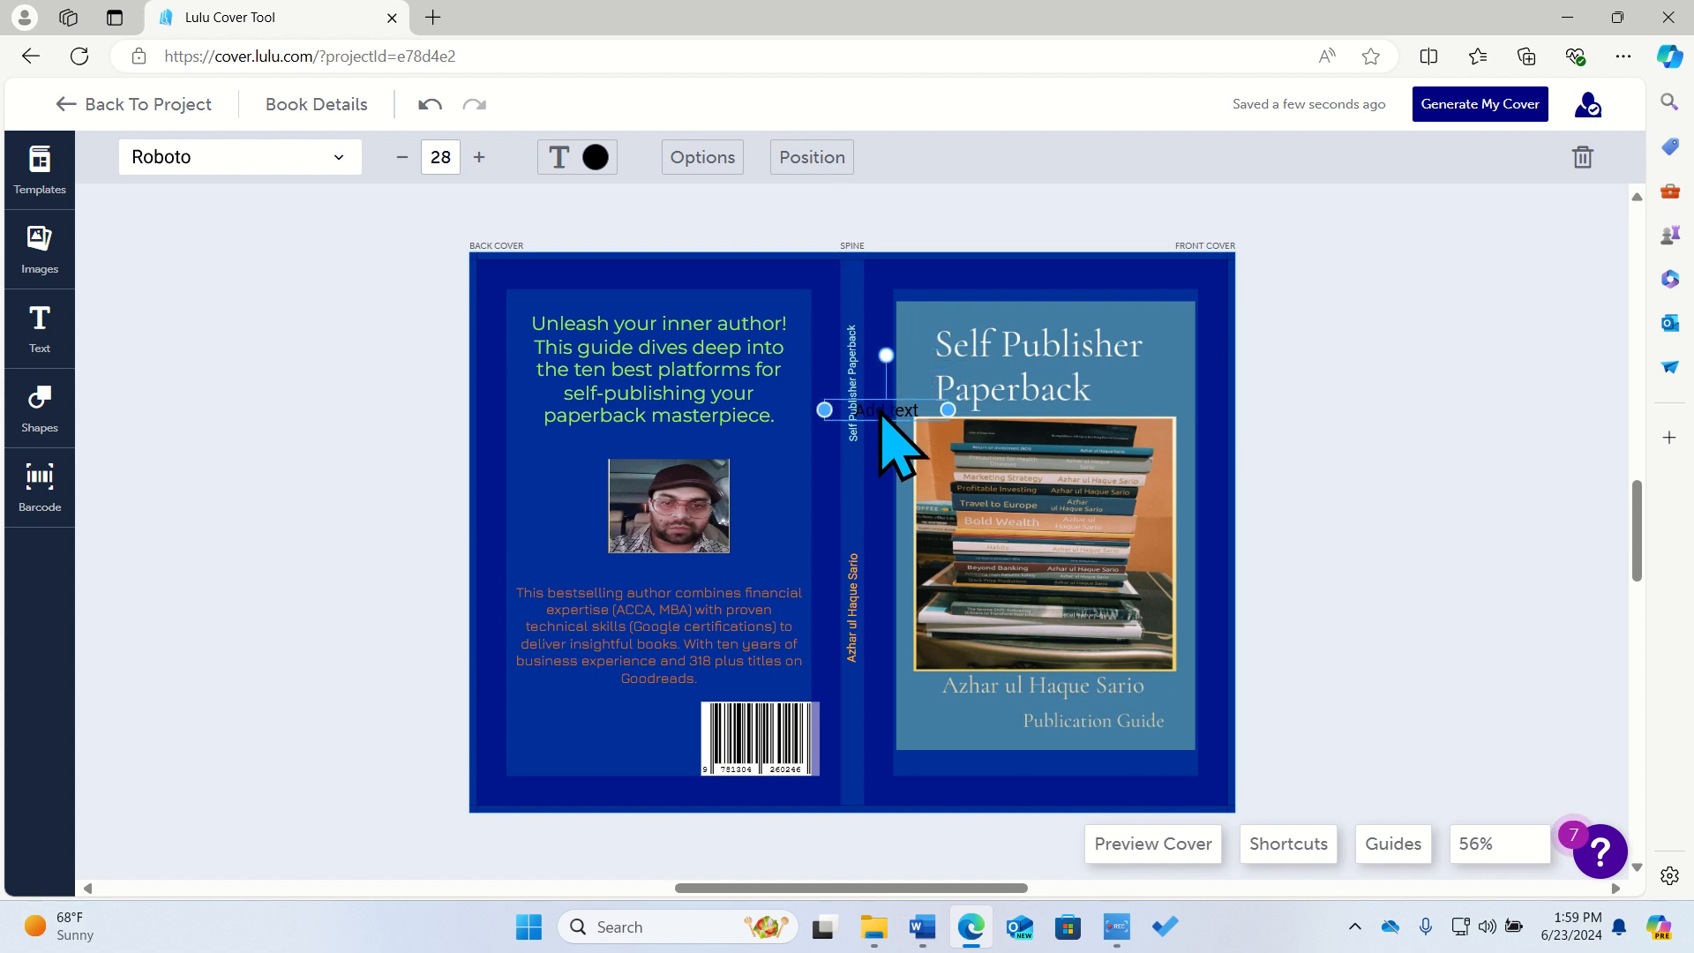
key(Delete)
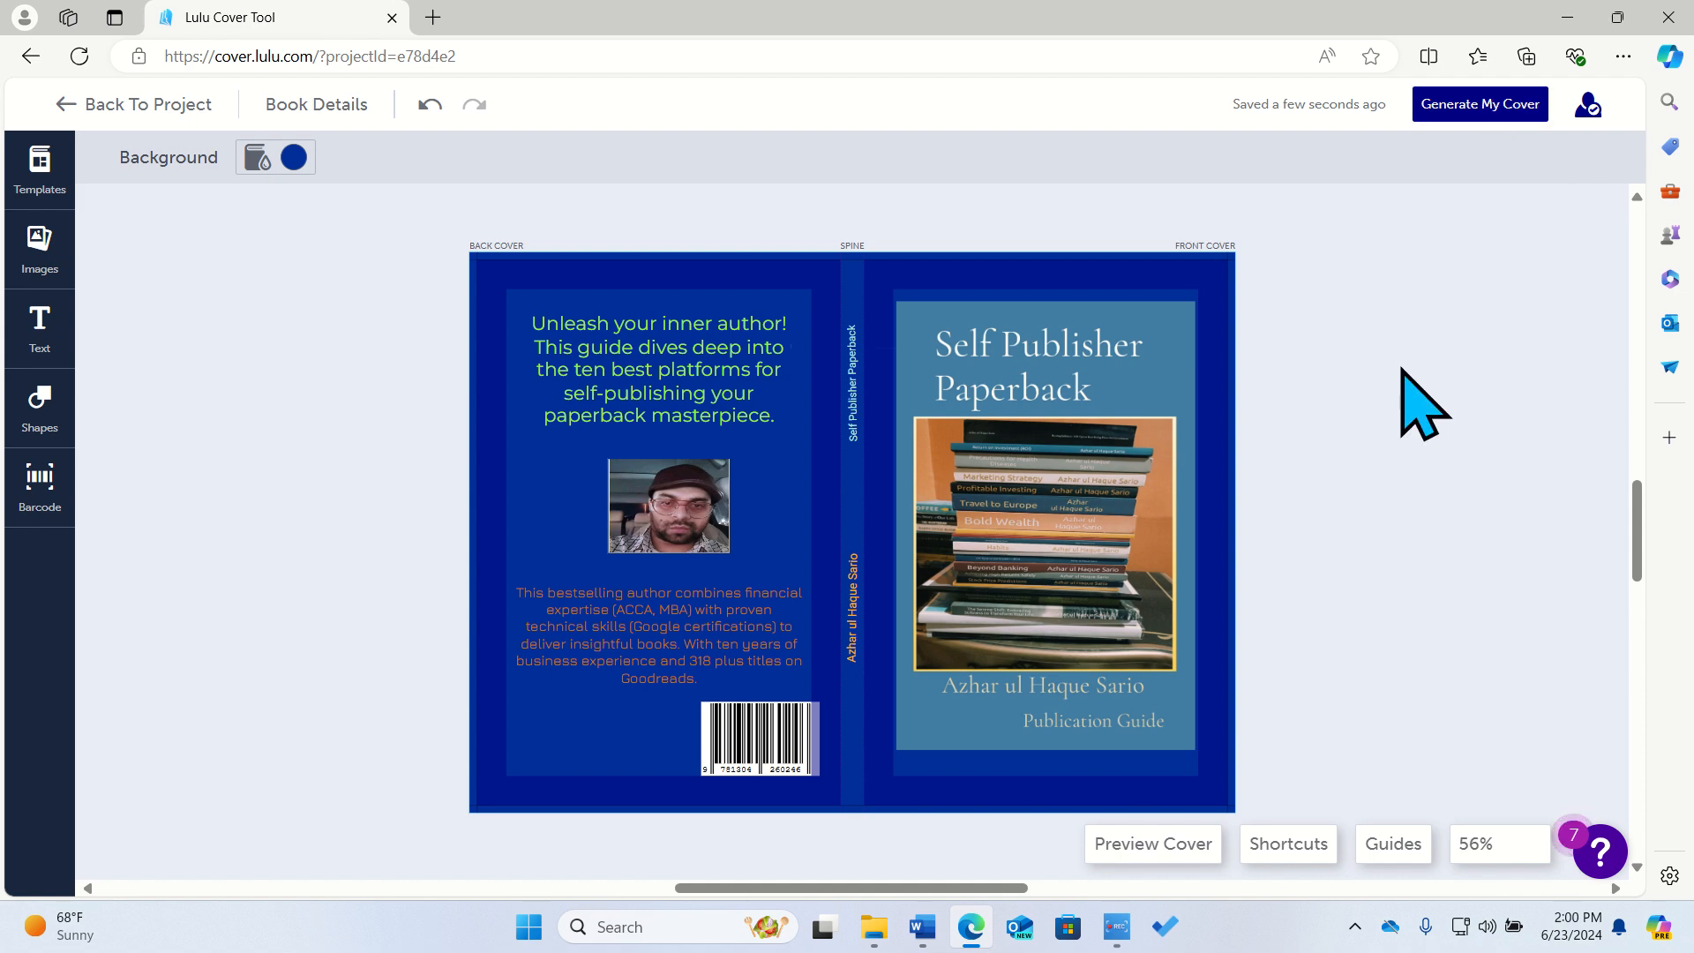
View the cover generation confirmation and cancel it, then show the uploaded images library again.
click(1482, 105)
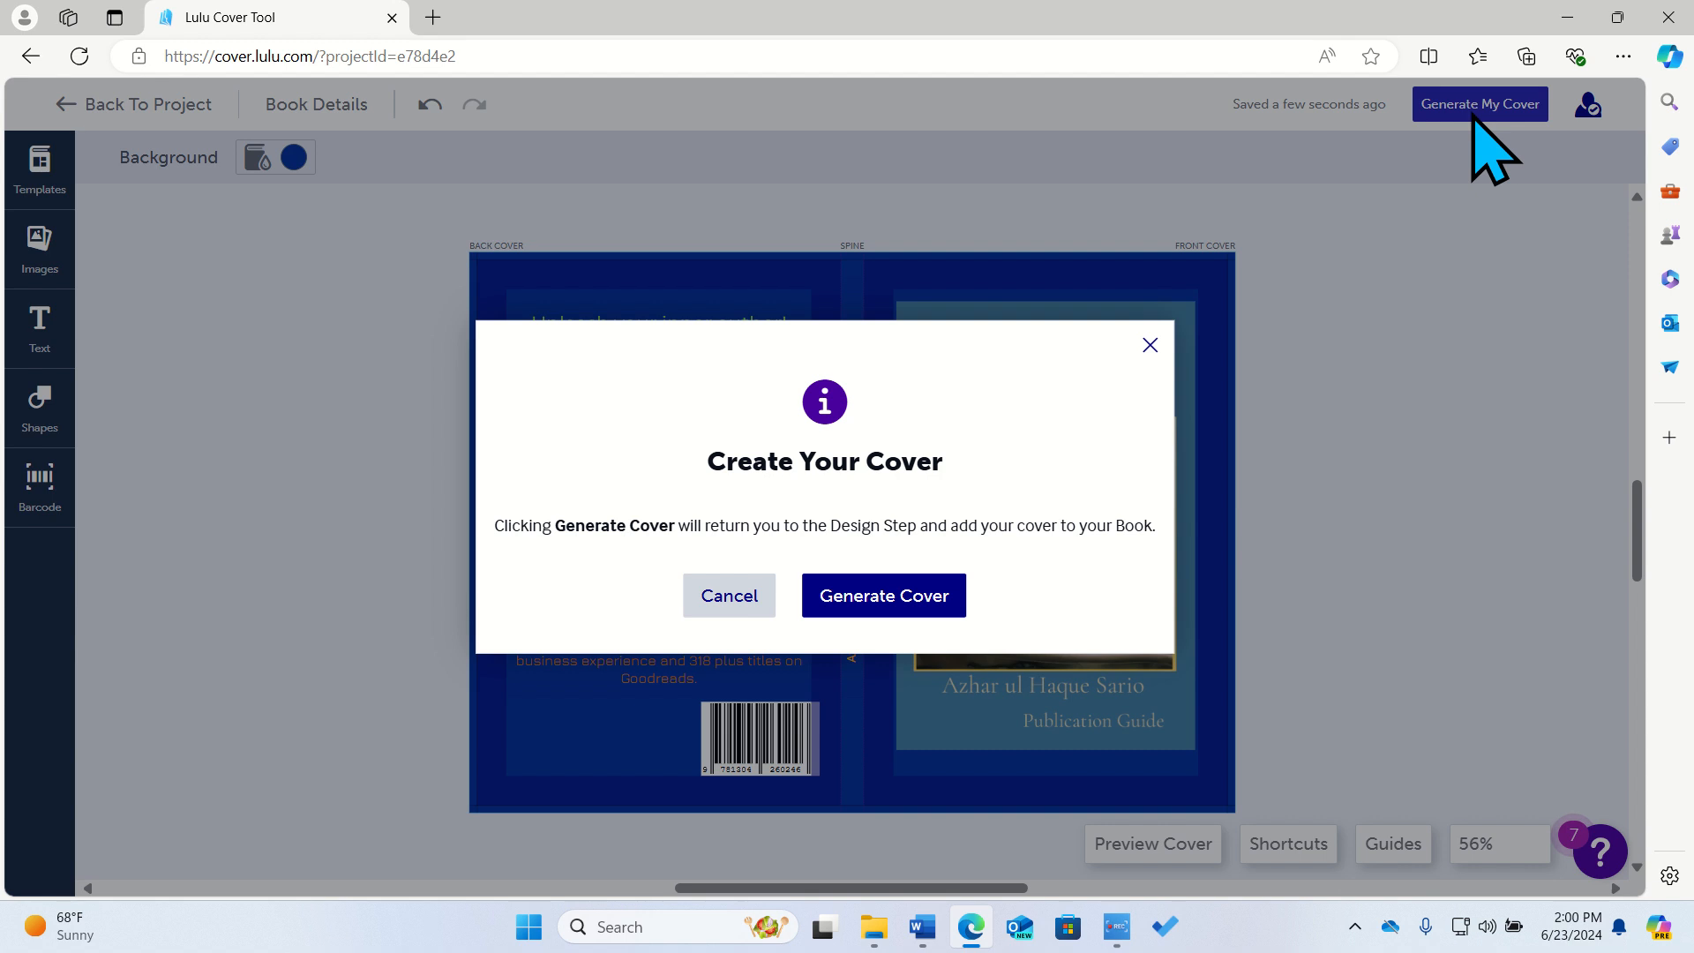
click(729, 597)
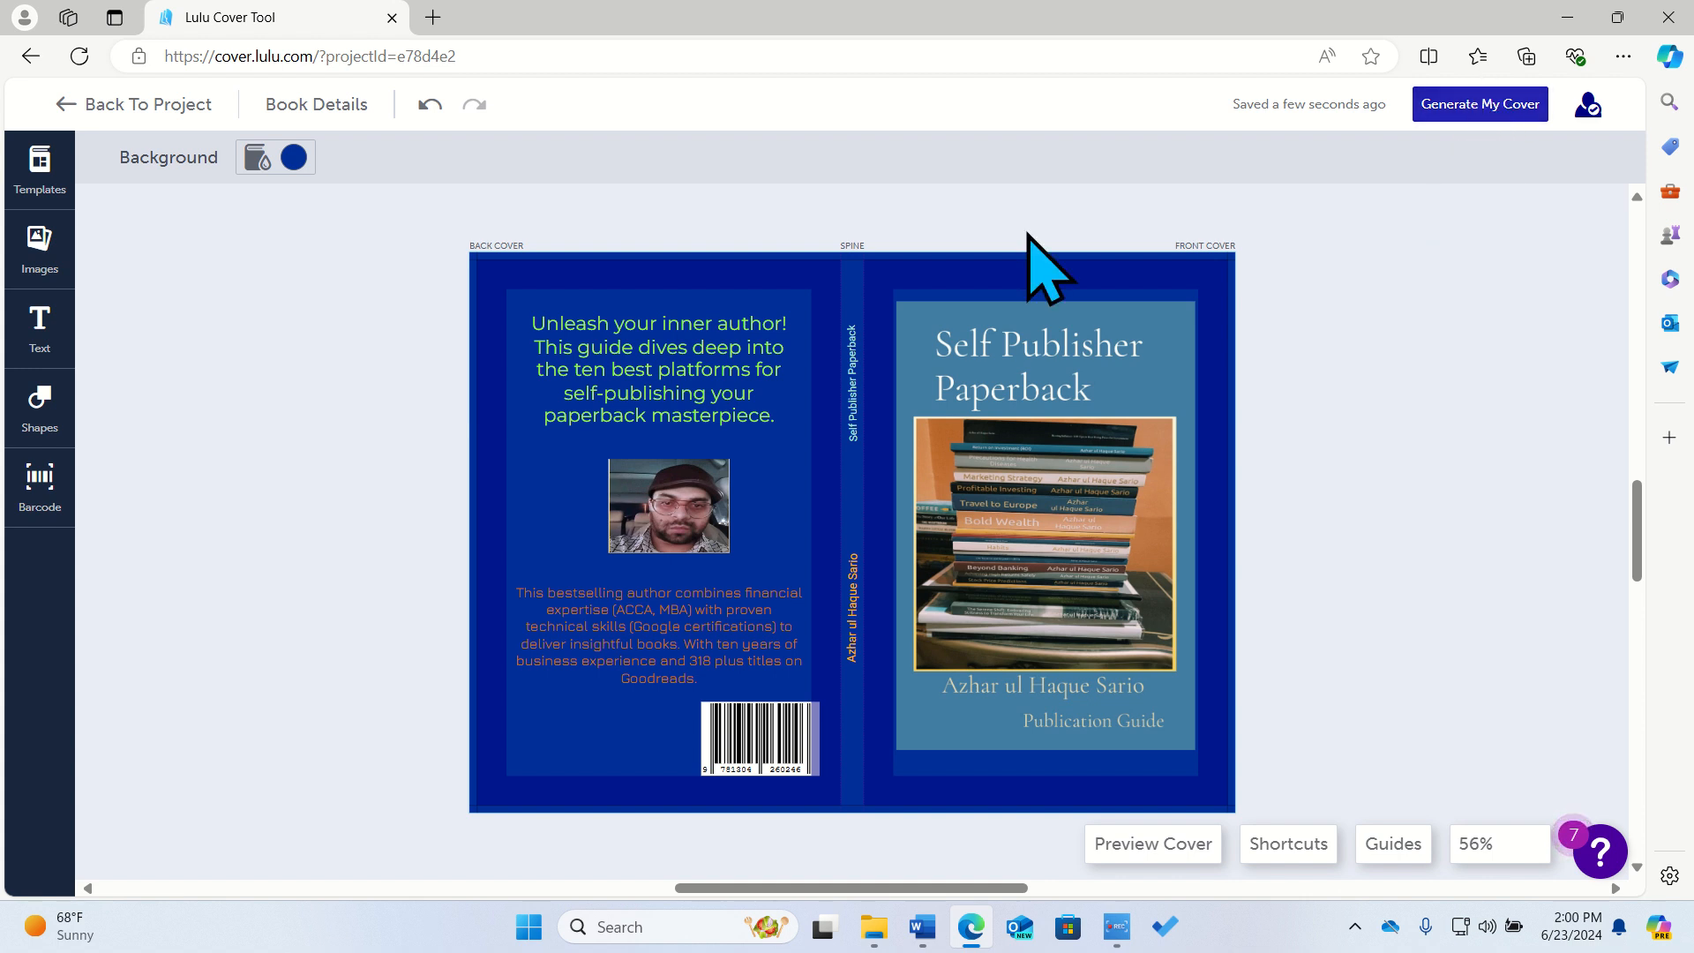
click(38, 281)
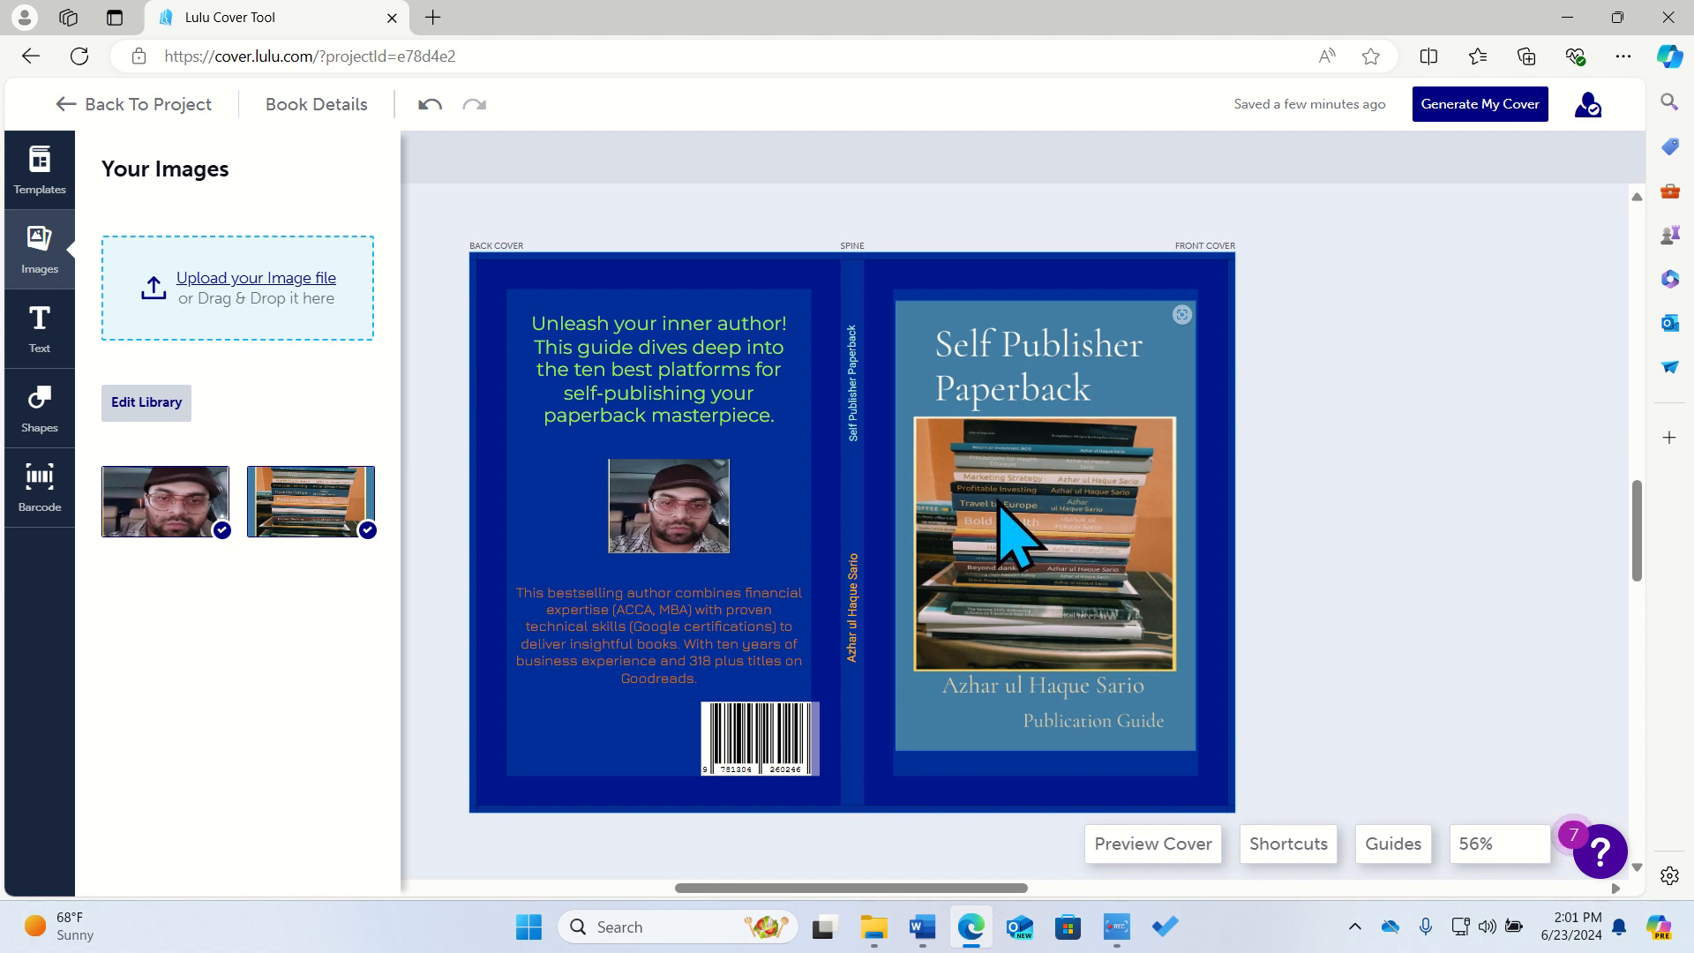
Generate the book cover from the current design and return to the project's design step.
click(42, 340)
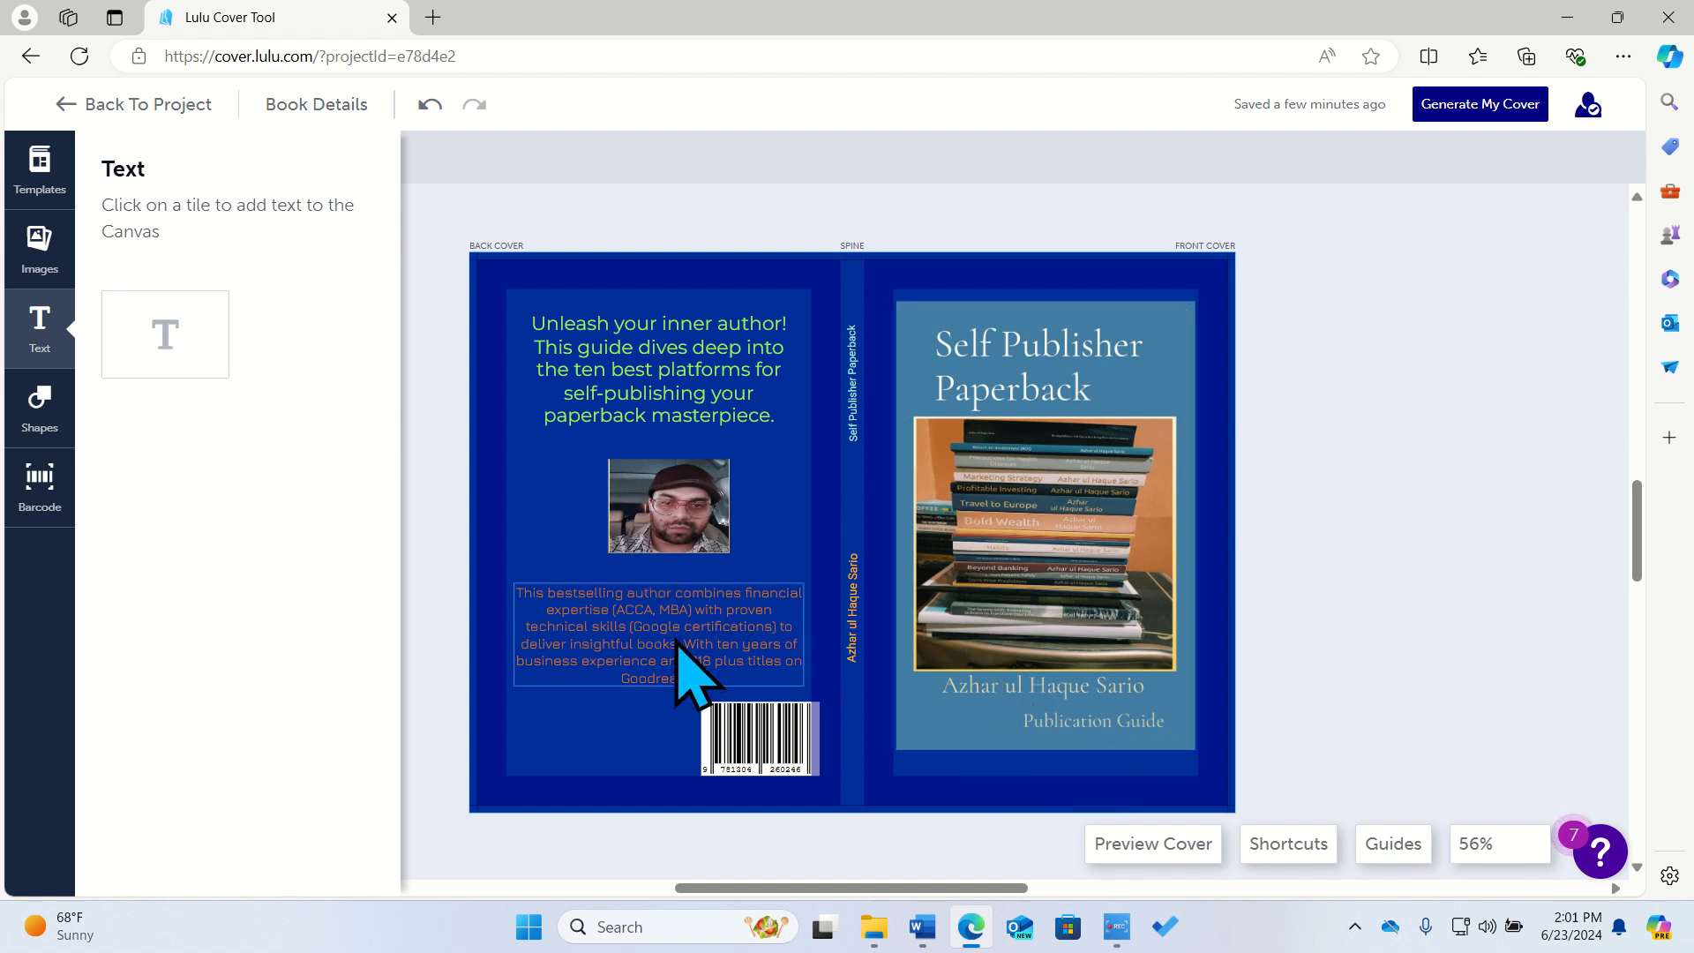
click(1429, 411)
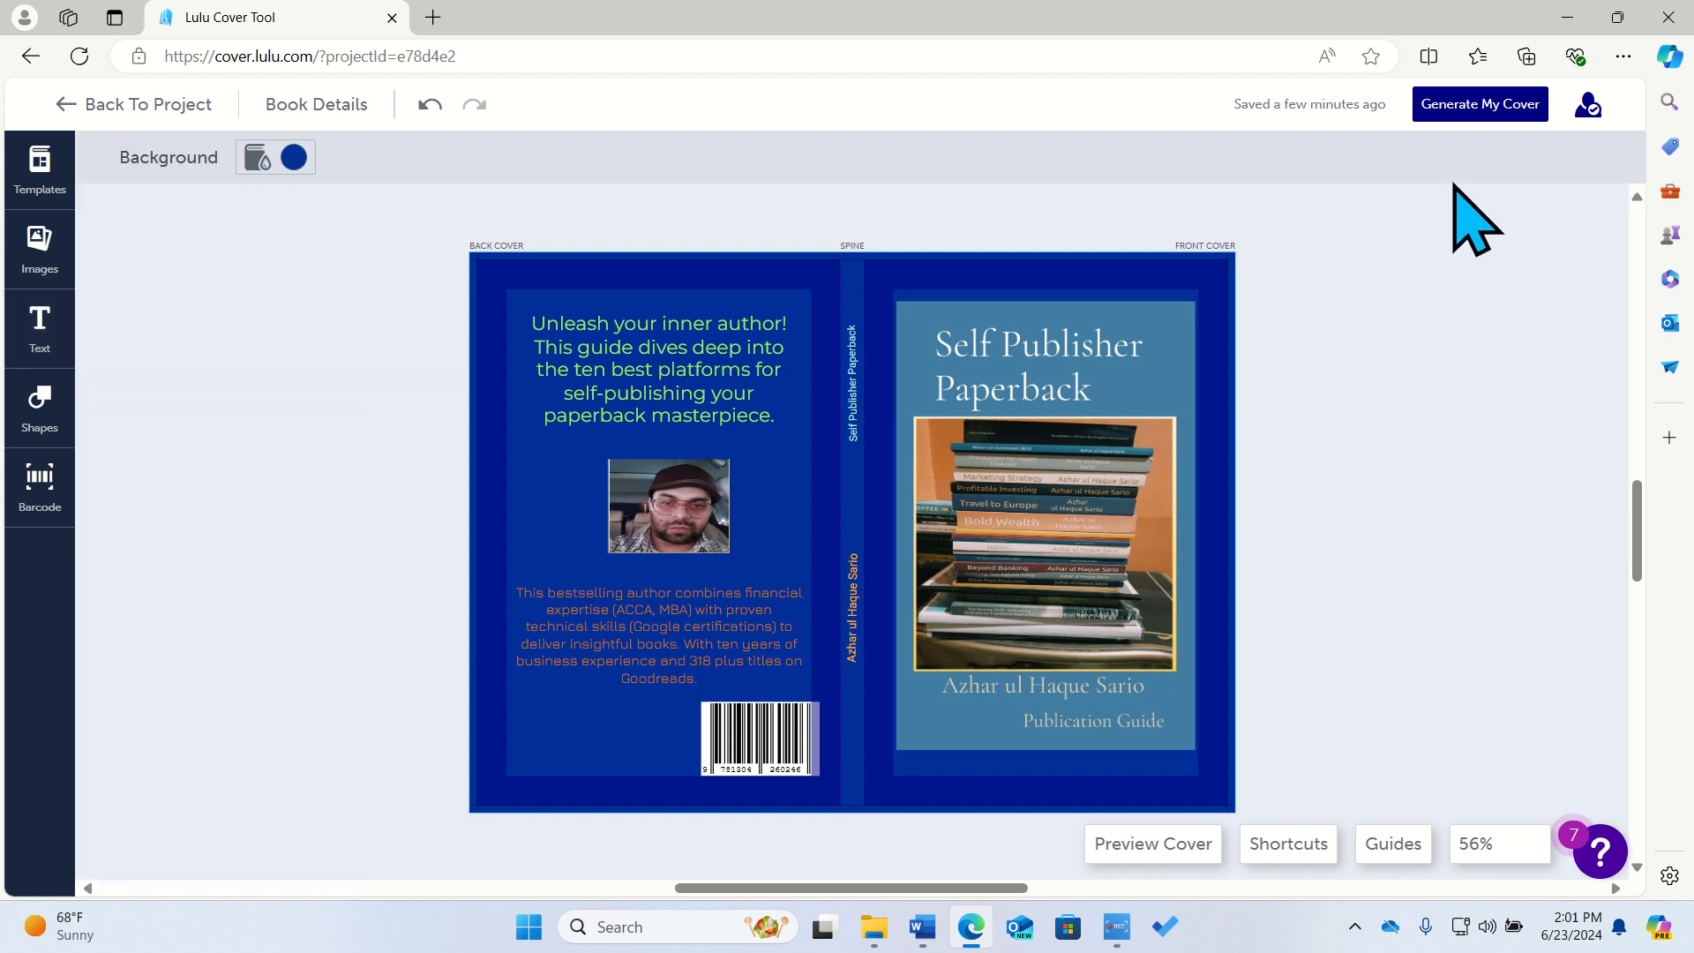
click(1461, 106)
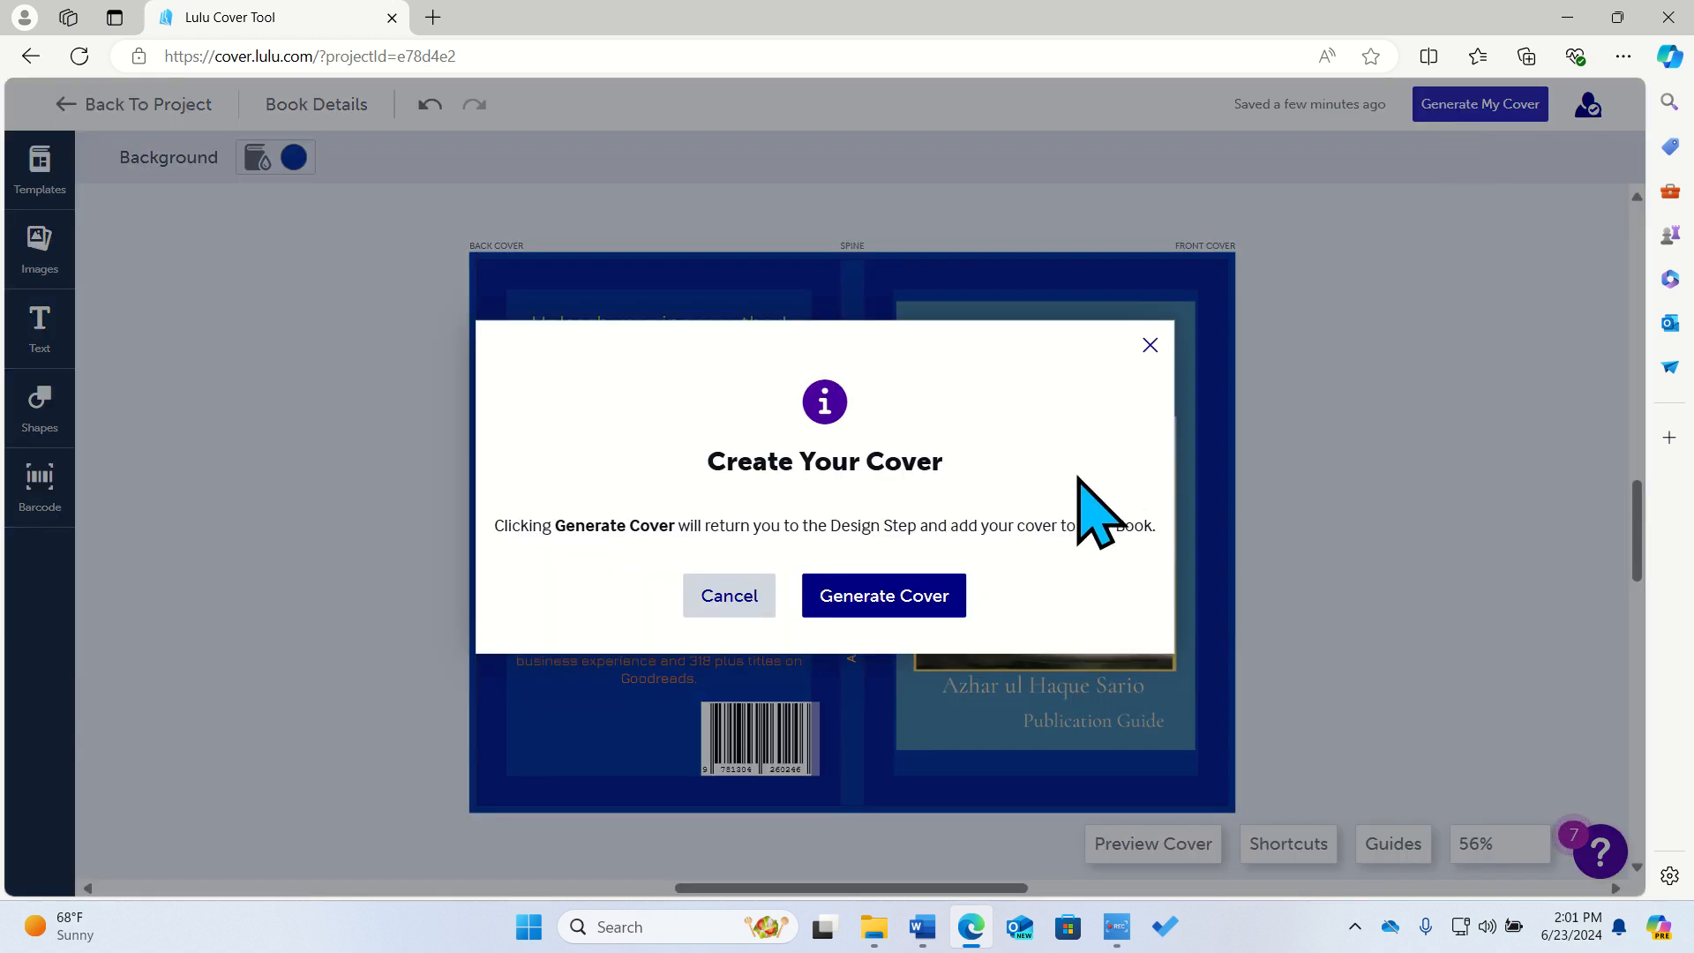
click(919, 593)
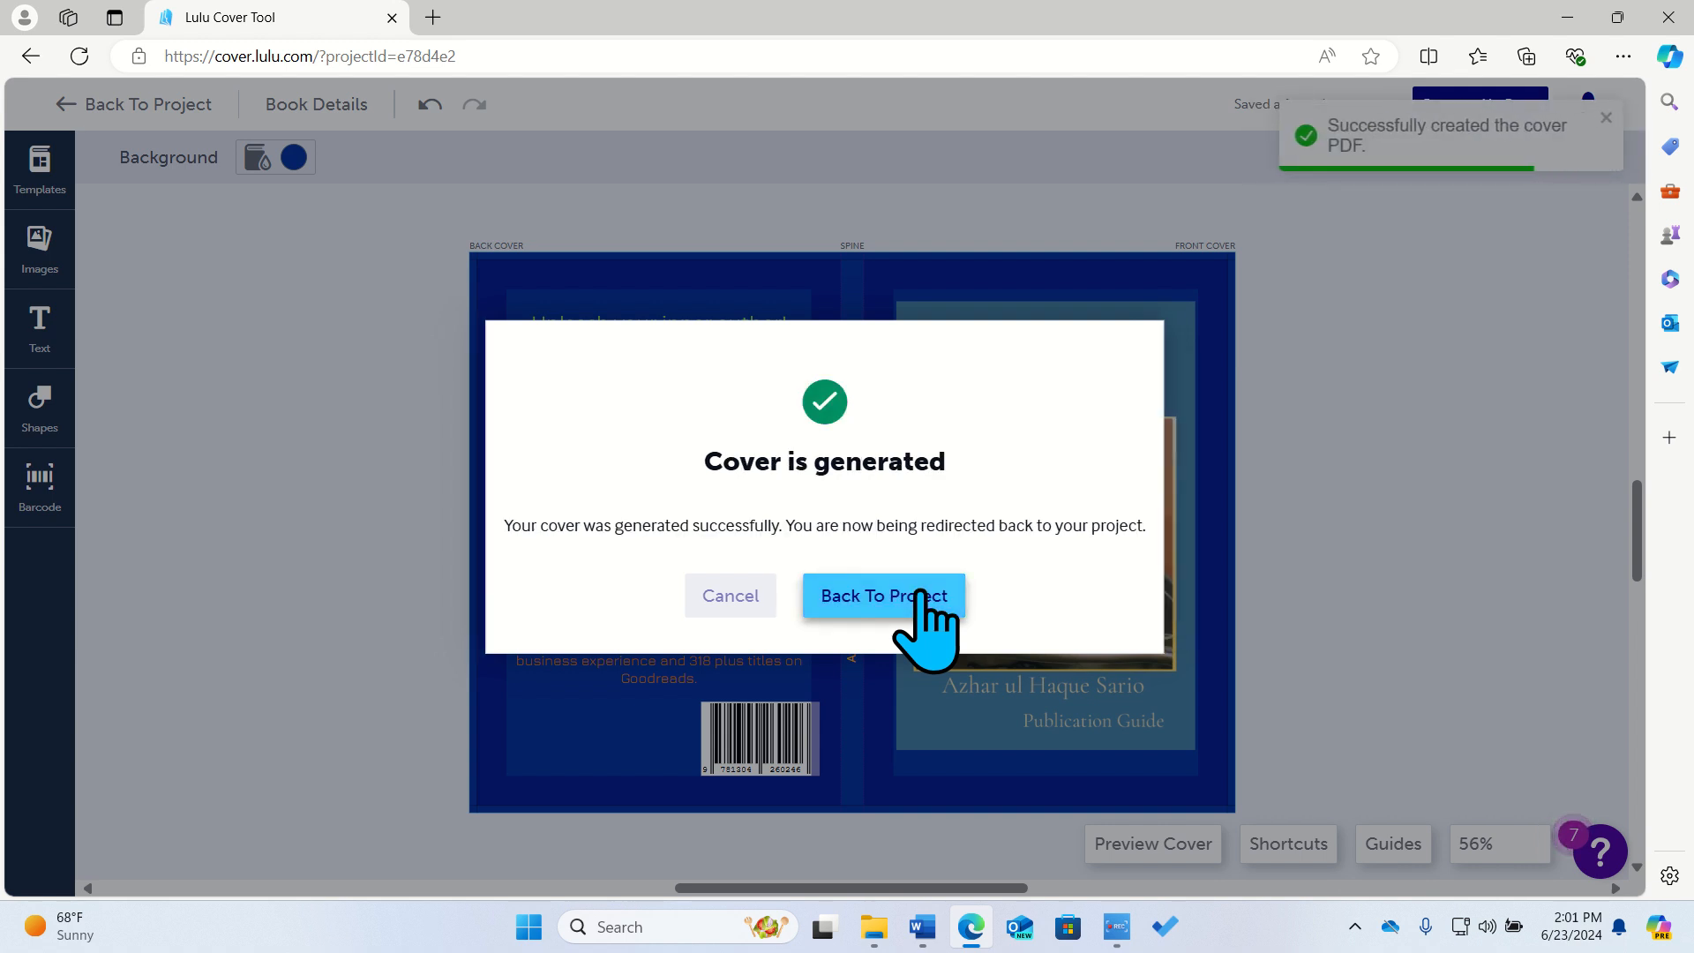
click(884, 595)
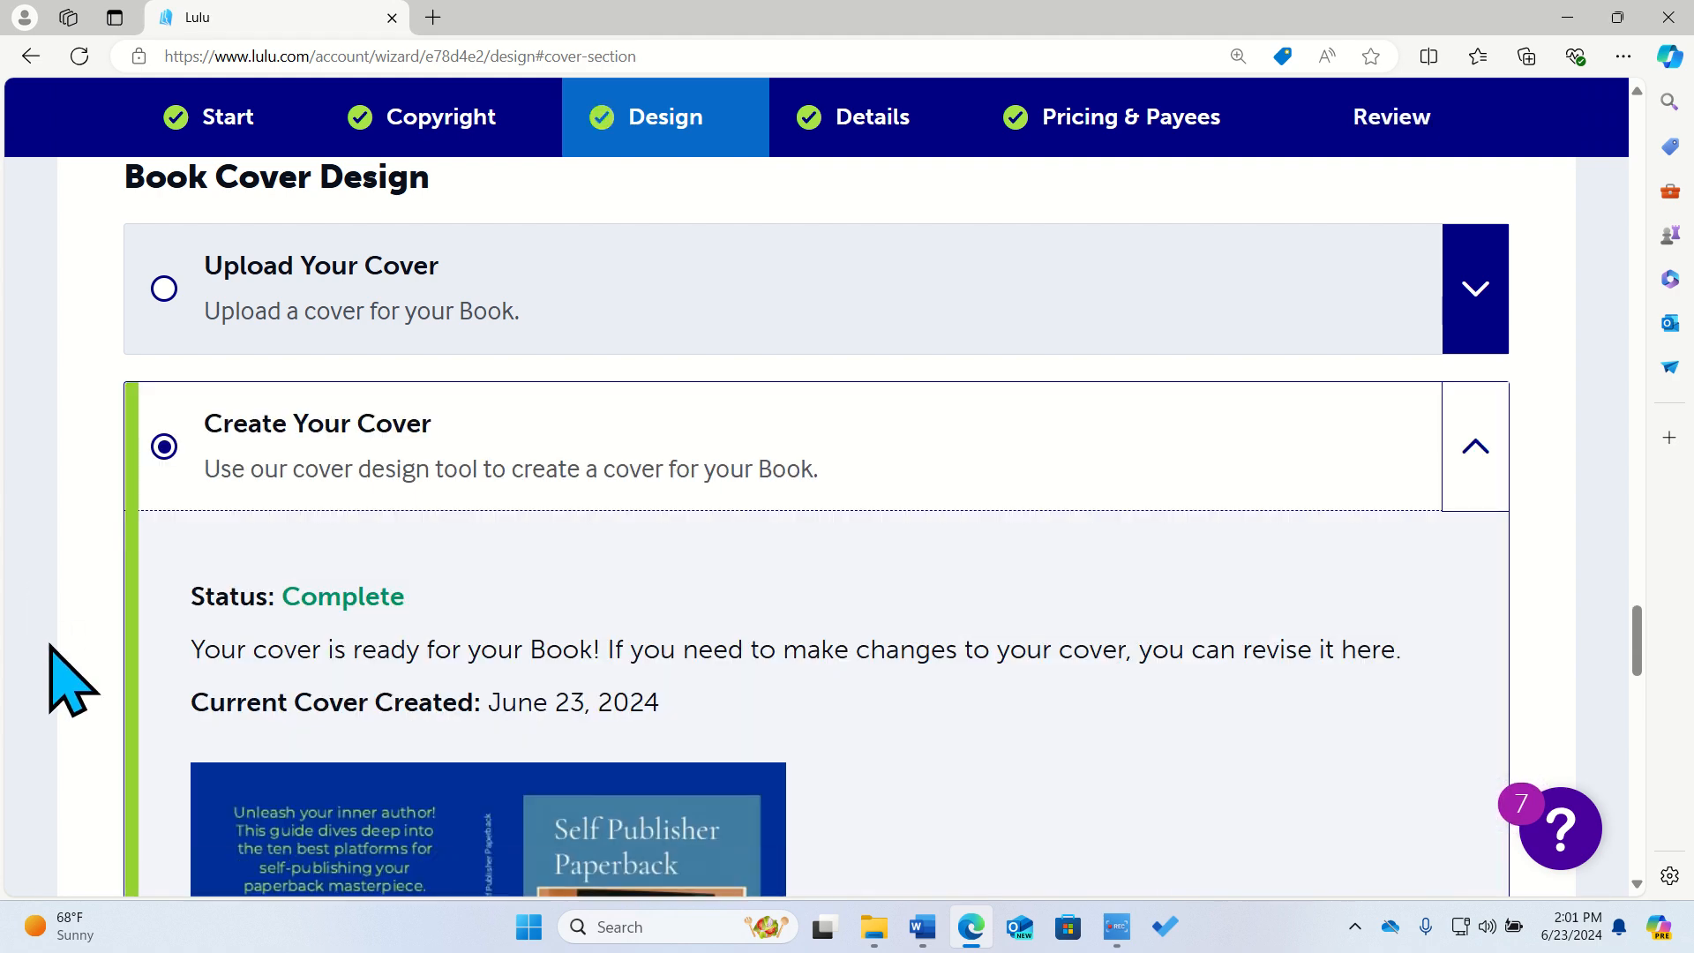
Download the print-ready cover file and open the PDF to check the full cover.
scroll(66, 679, down, 7)
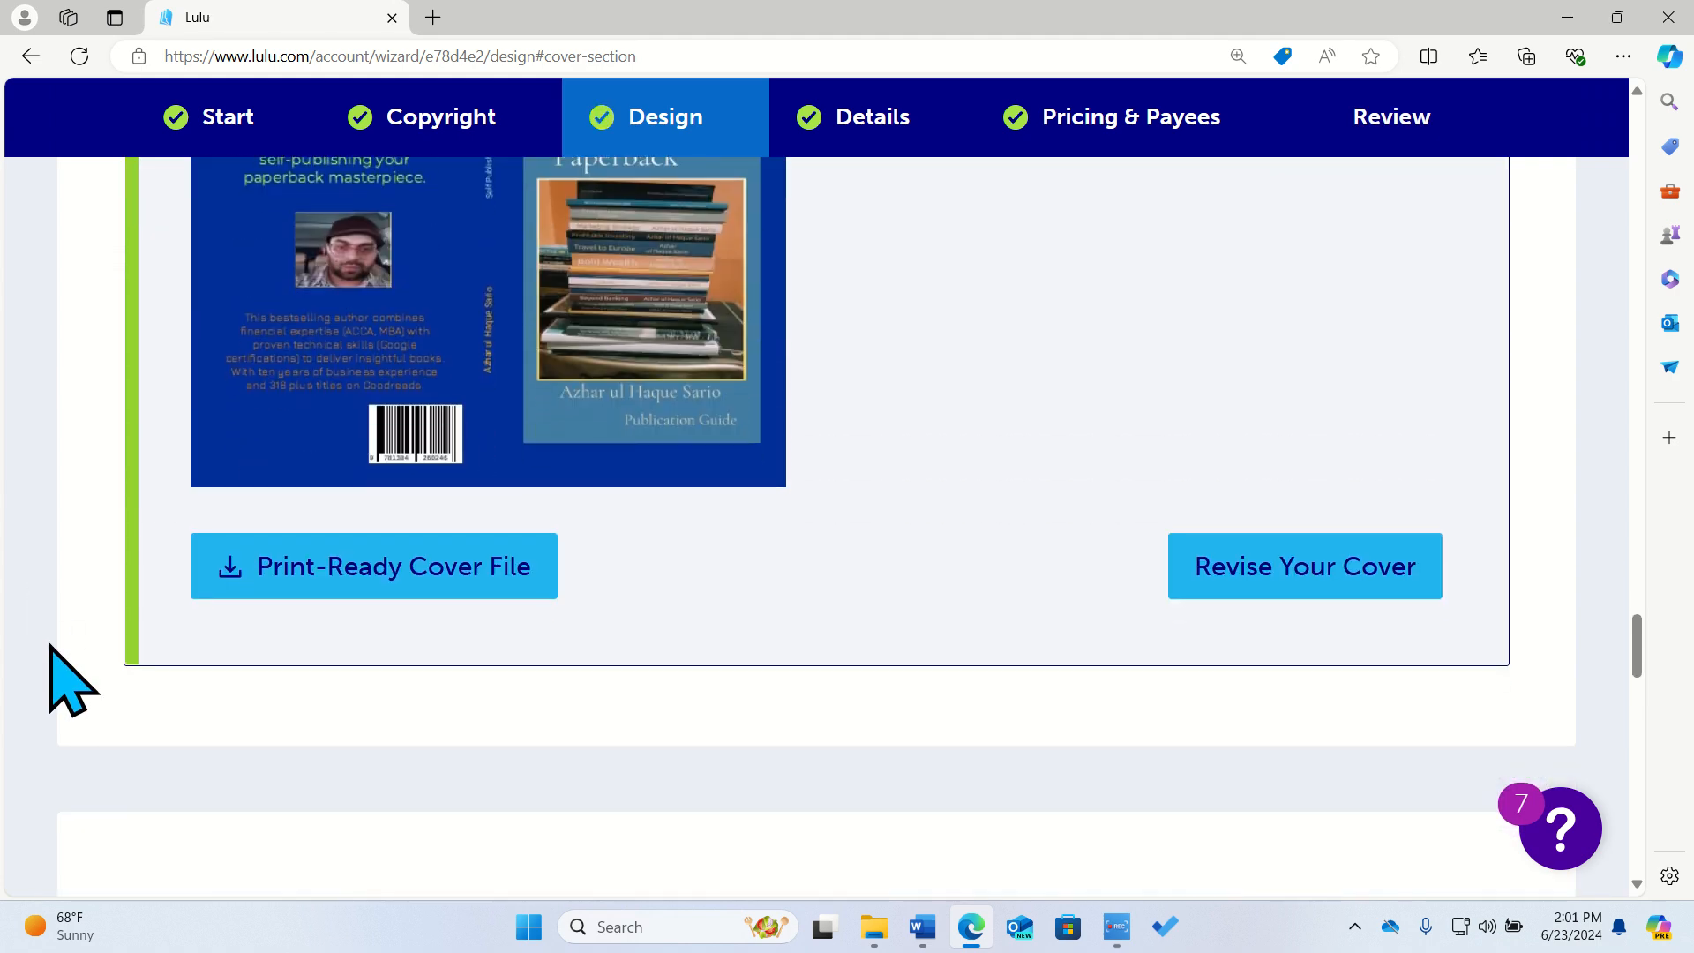
scroll(50, 646, up, 2)
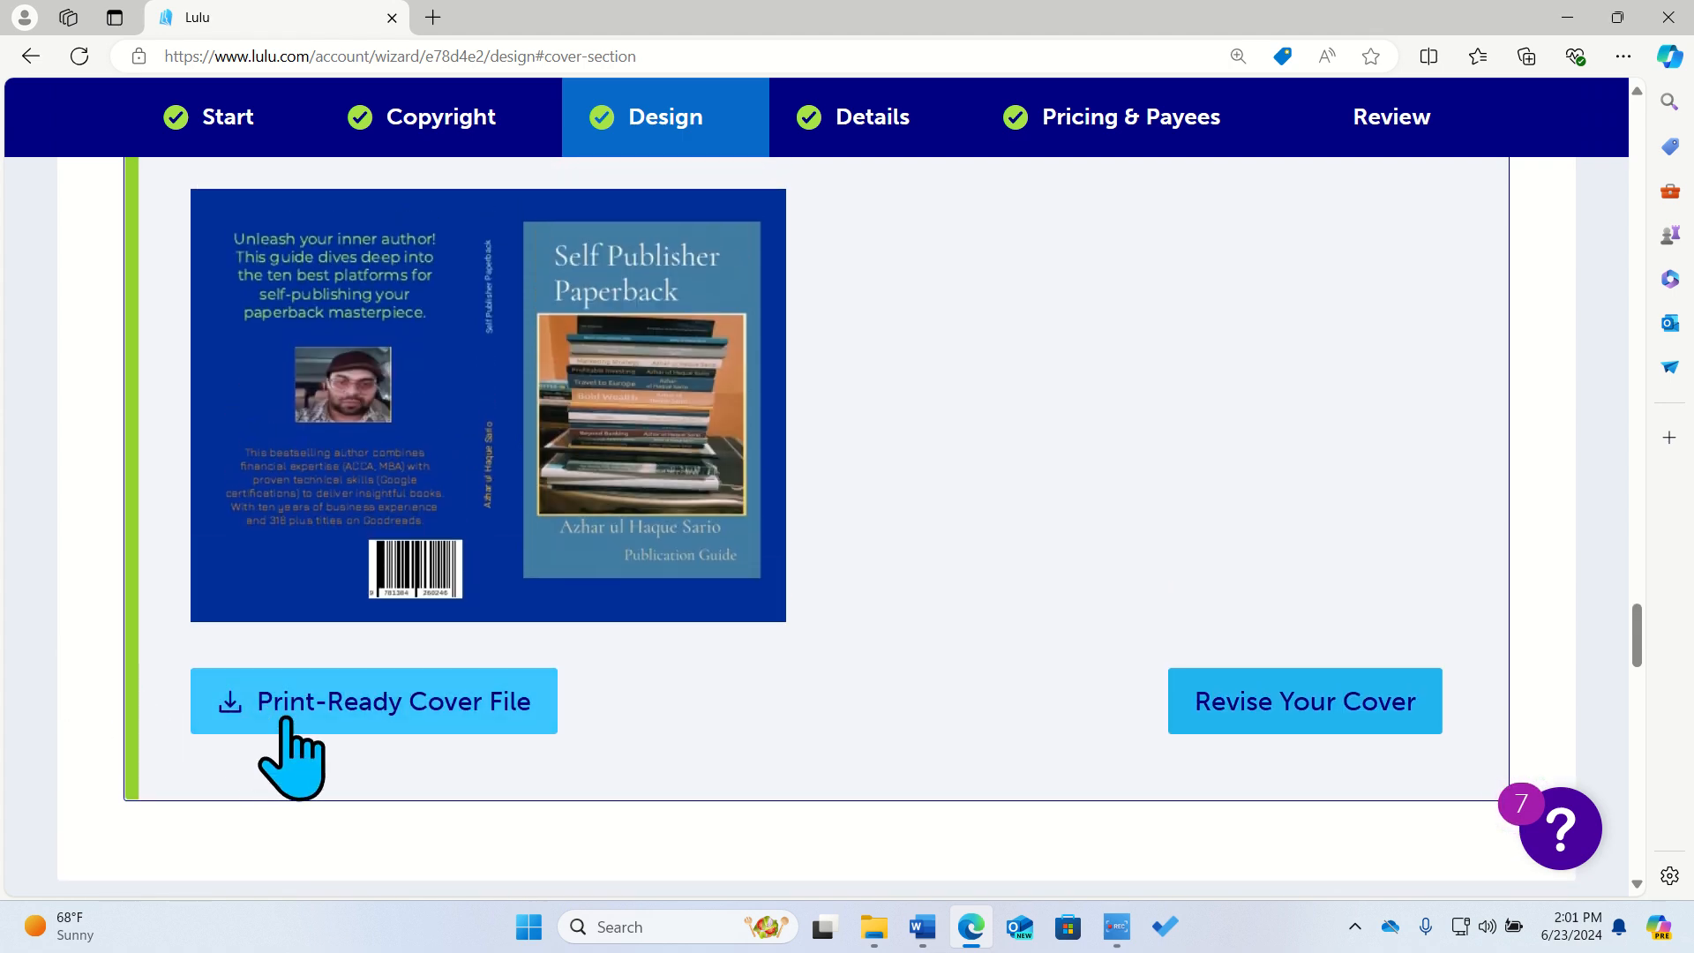
click(300, 714)
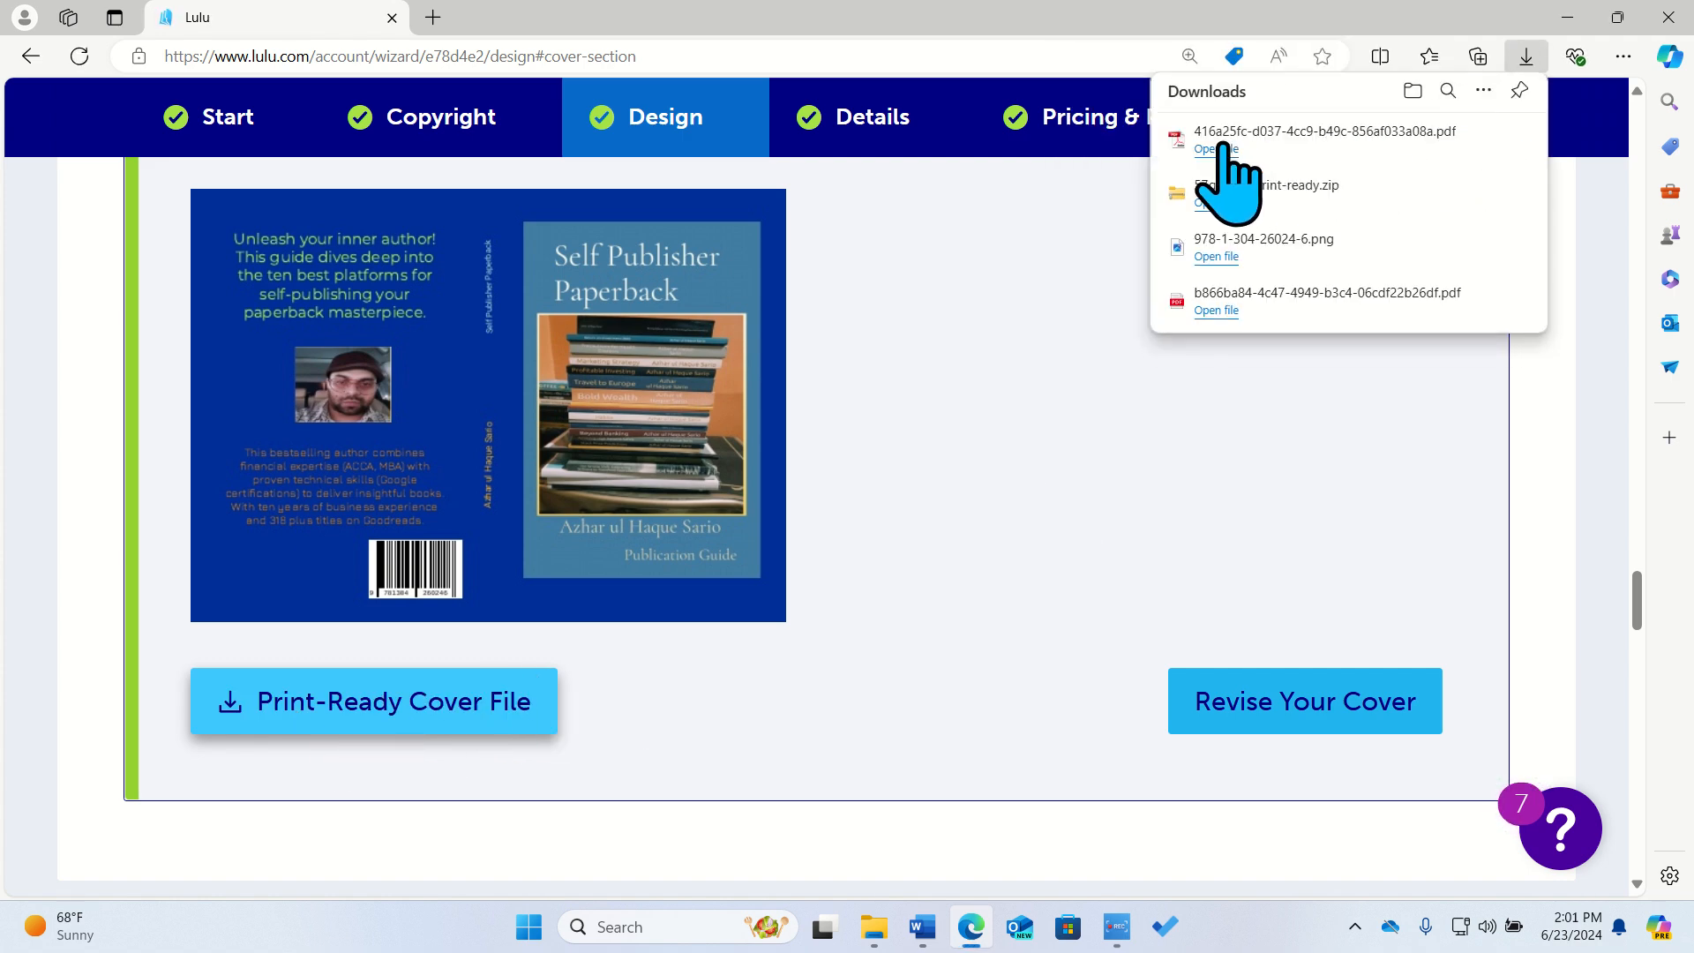
click(1217, 149)
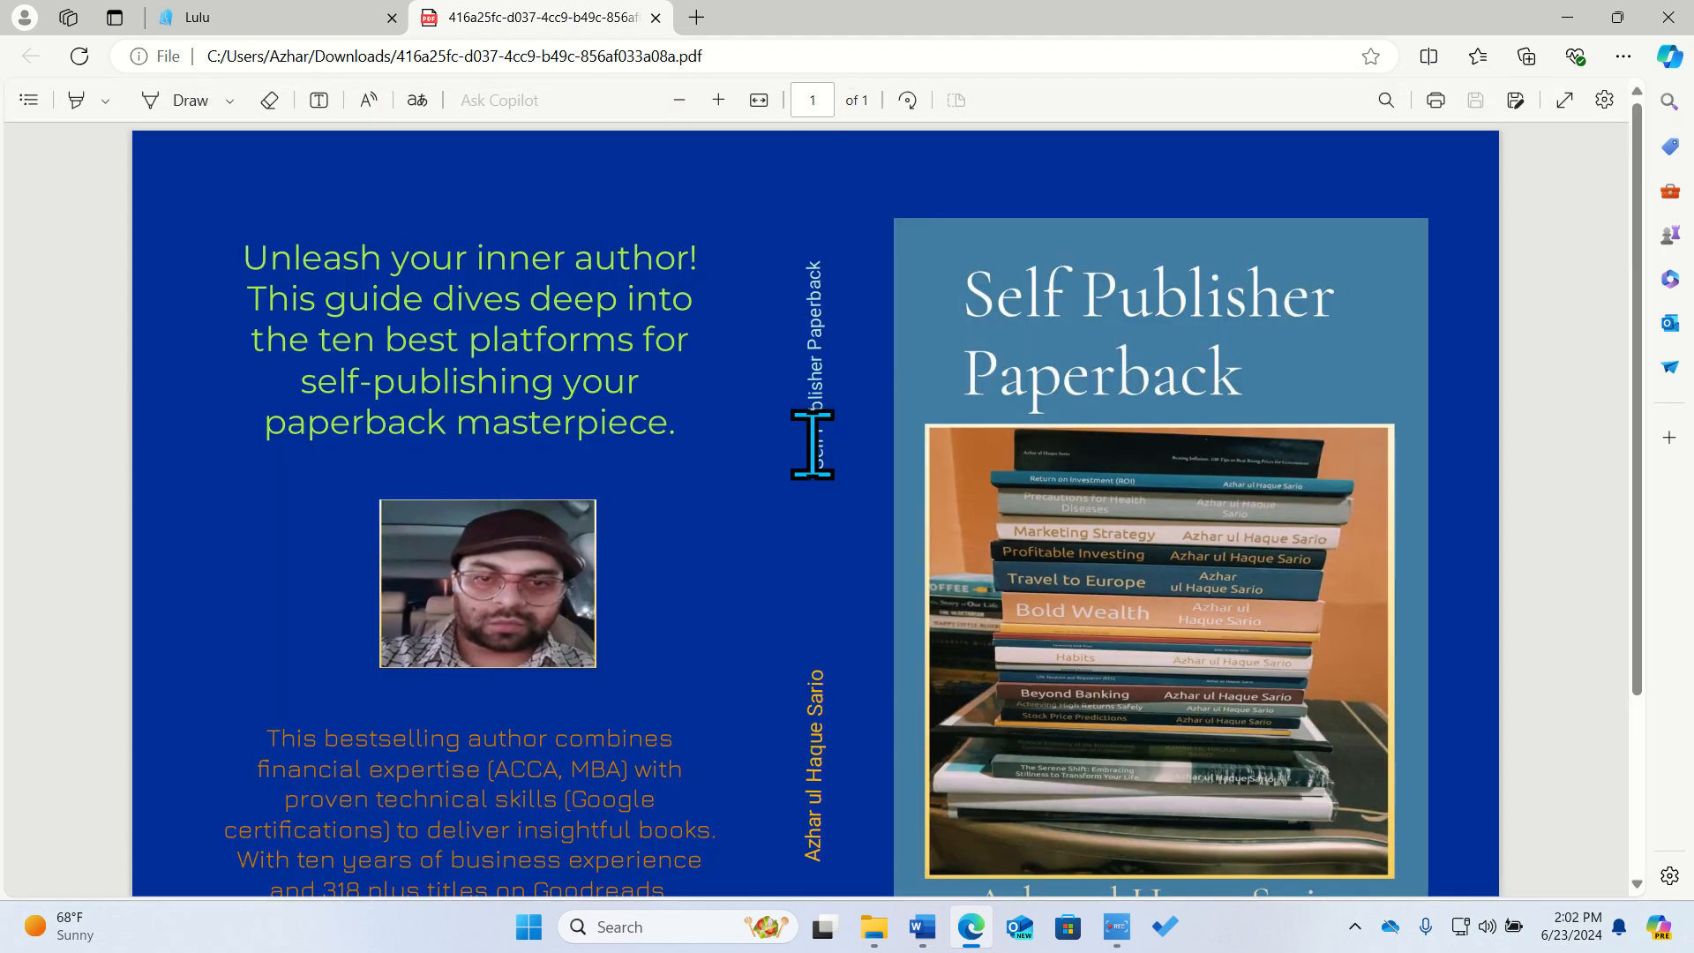
scroll(860, 643, down, 3)
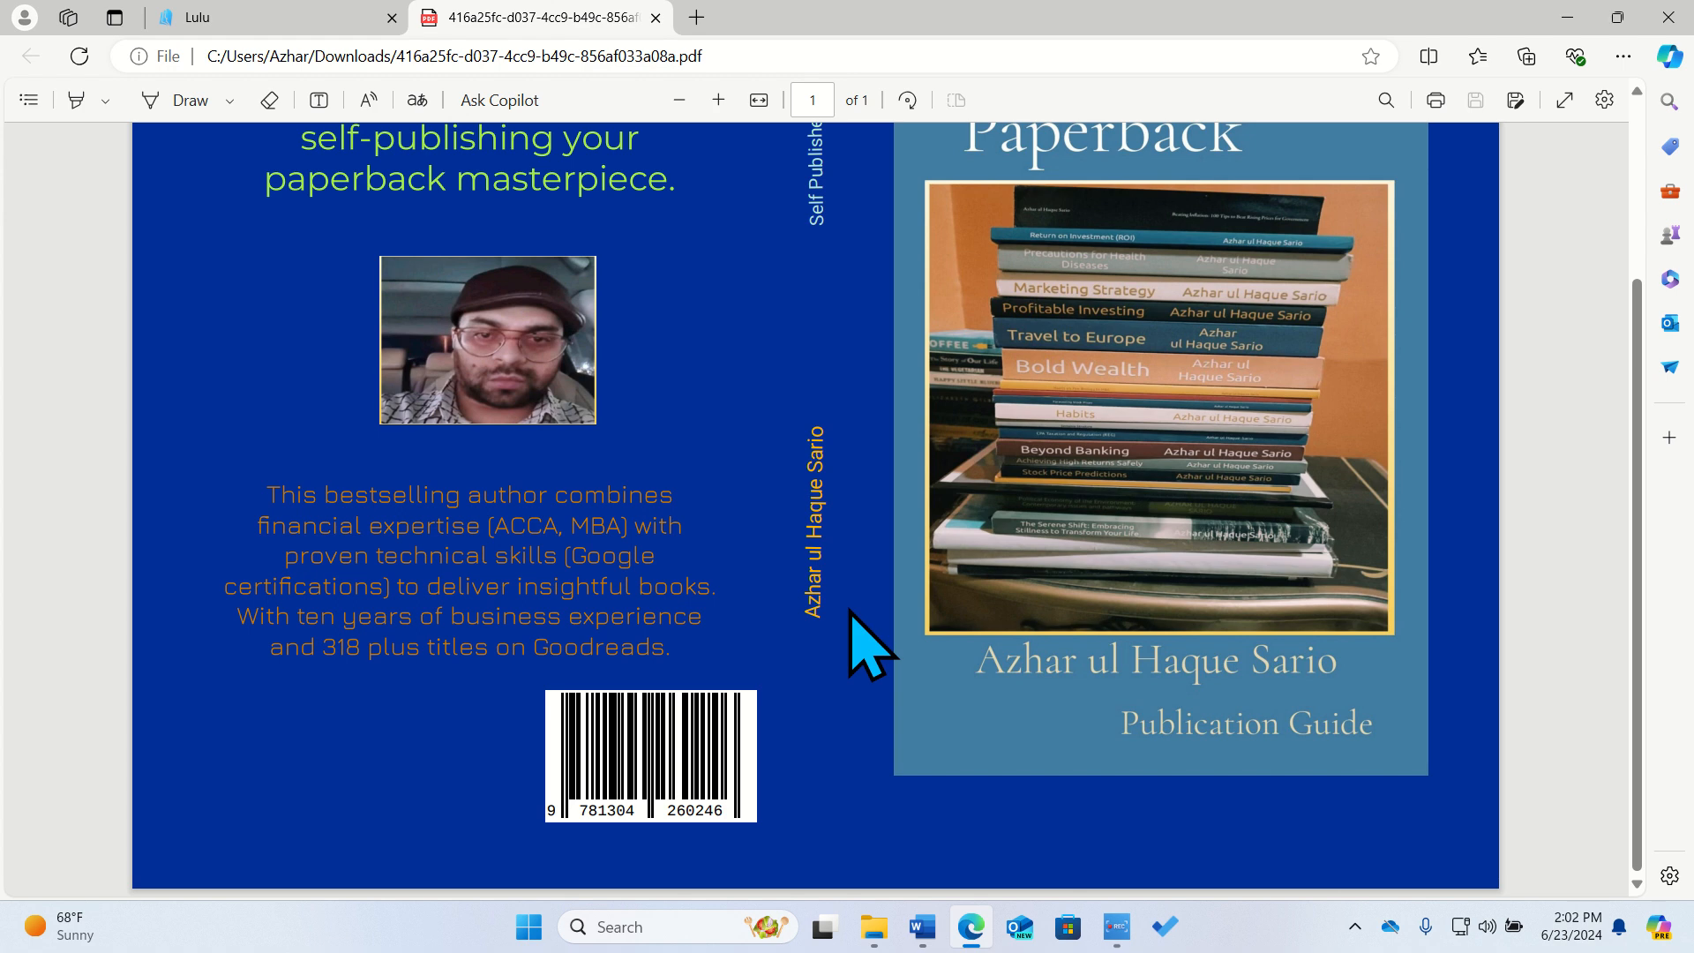
scroll(860, 642, up, 3)
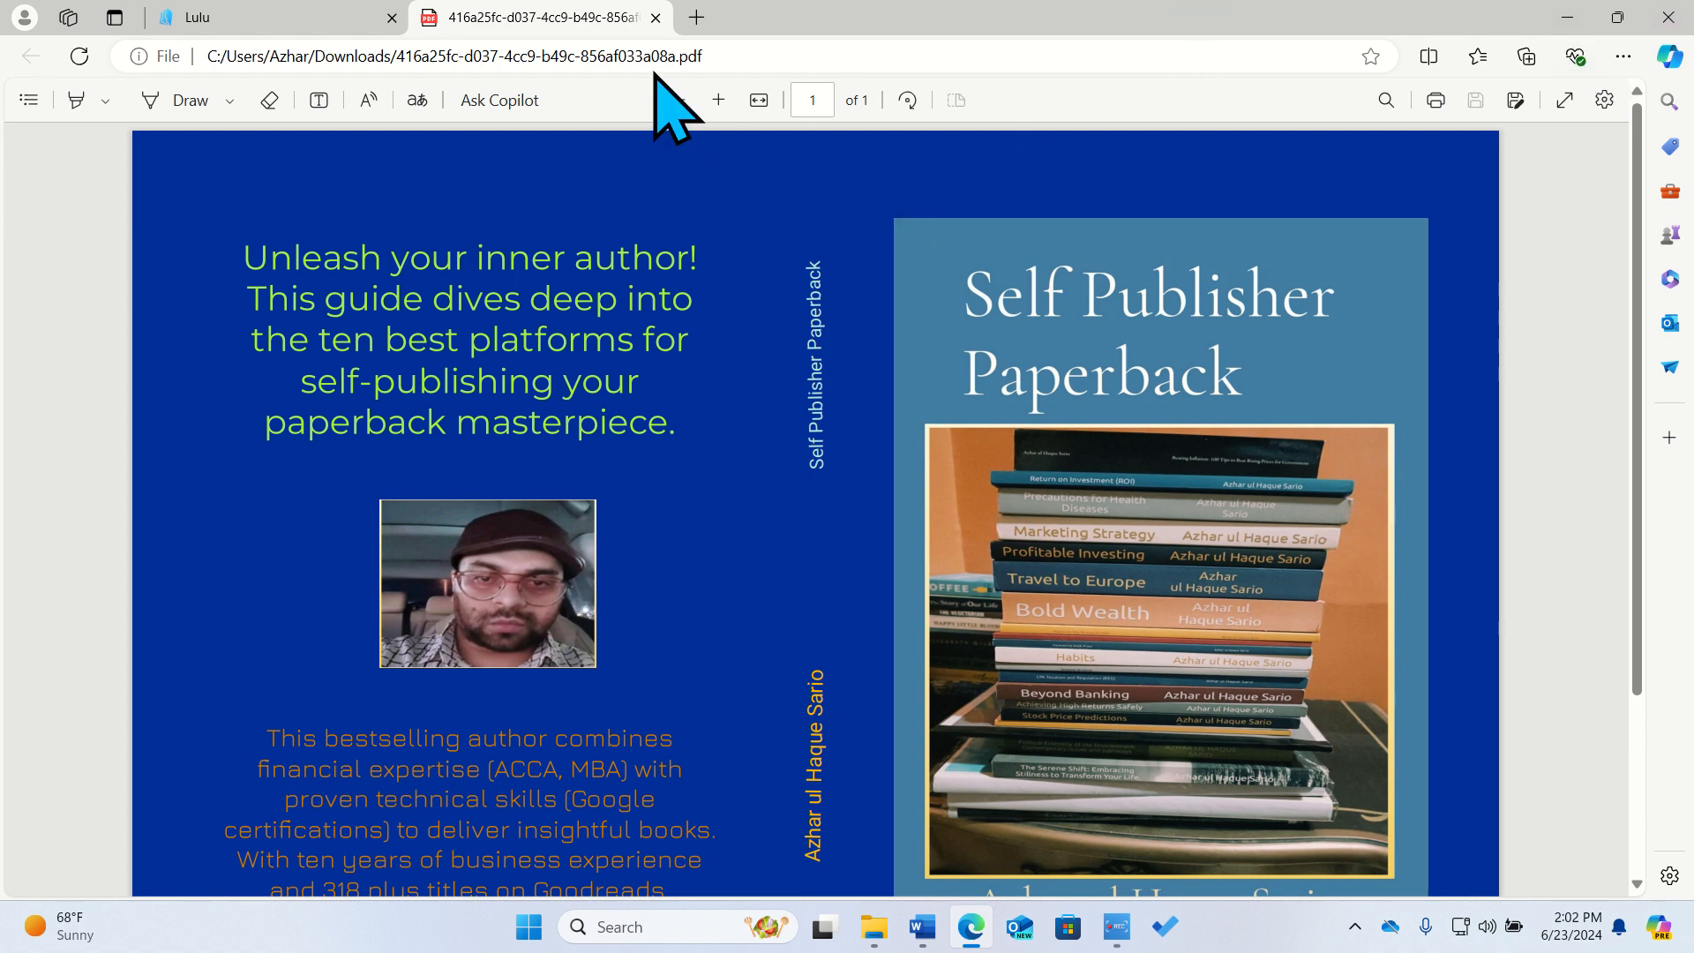
Return to the Lulu project page and examine the cover in the Book Preview against its margin, bleed, fold and trim guides.
click(1568, 17)
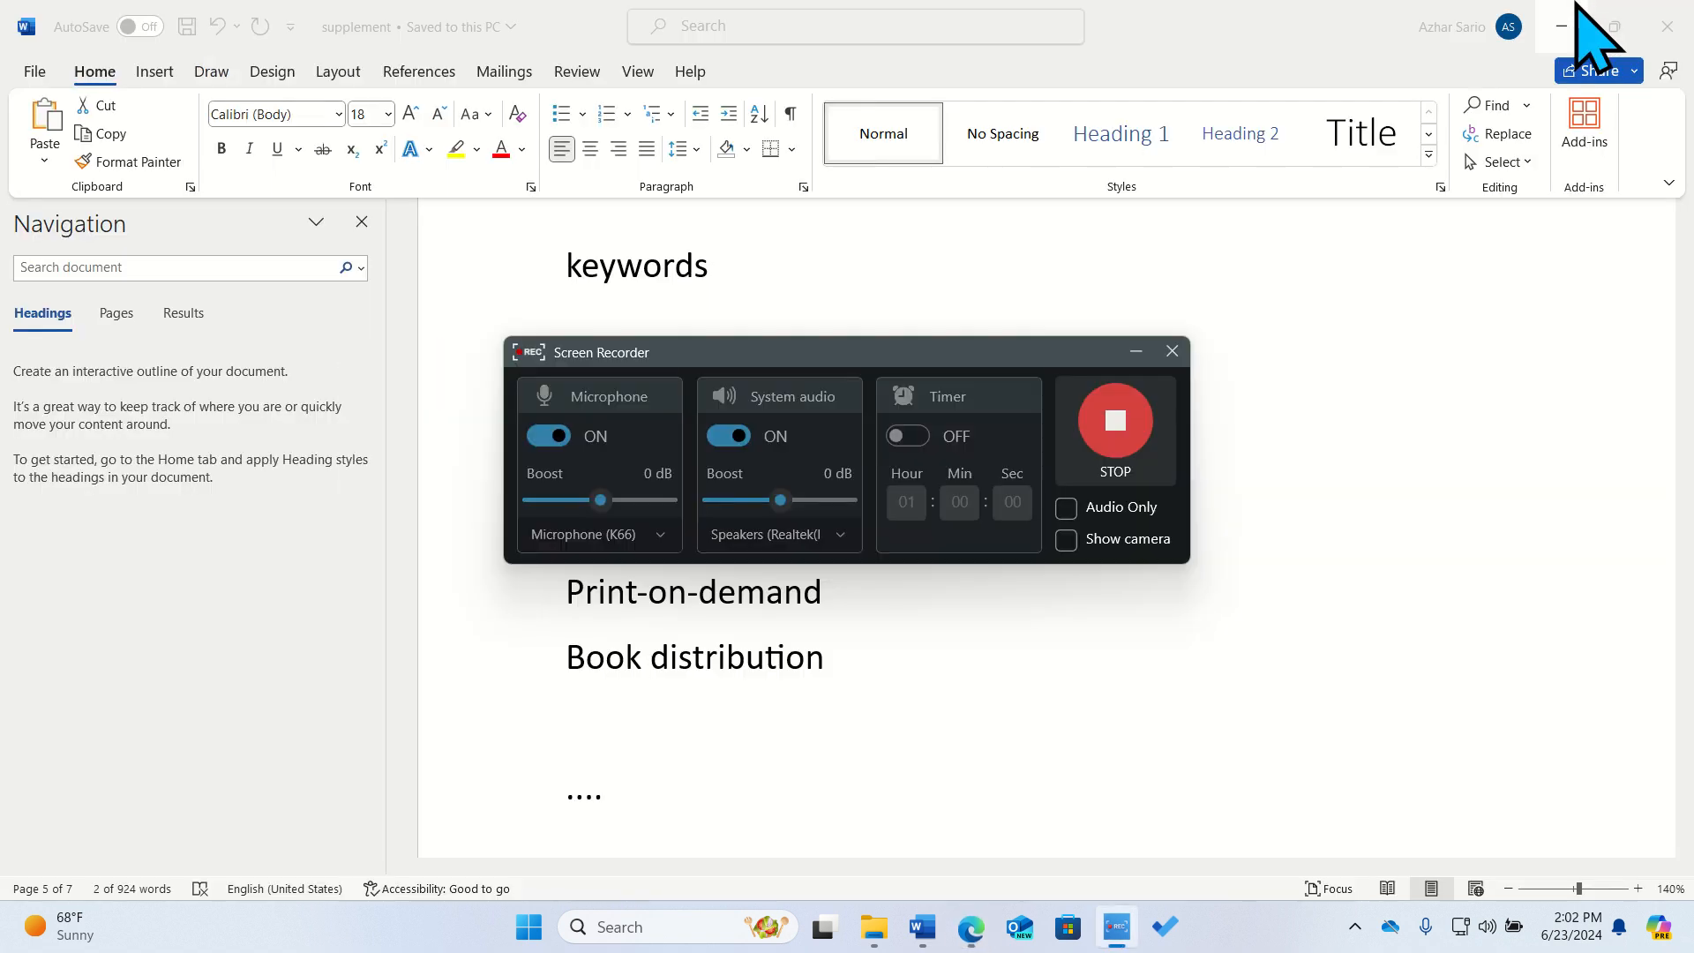
click(968, 948)
click(256, 18)
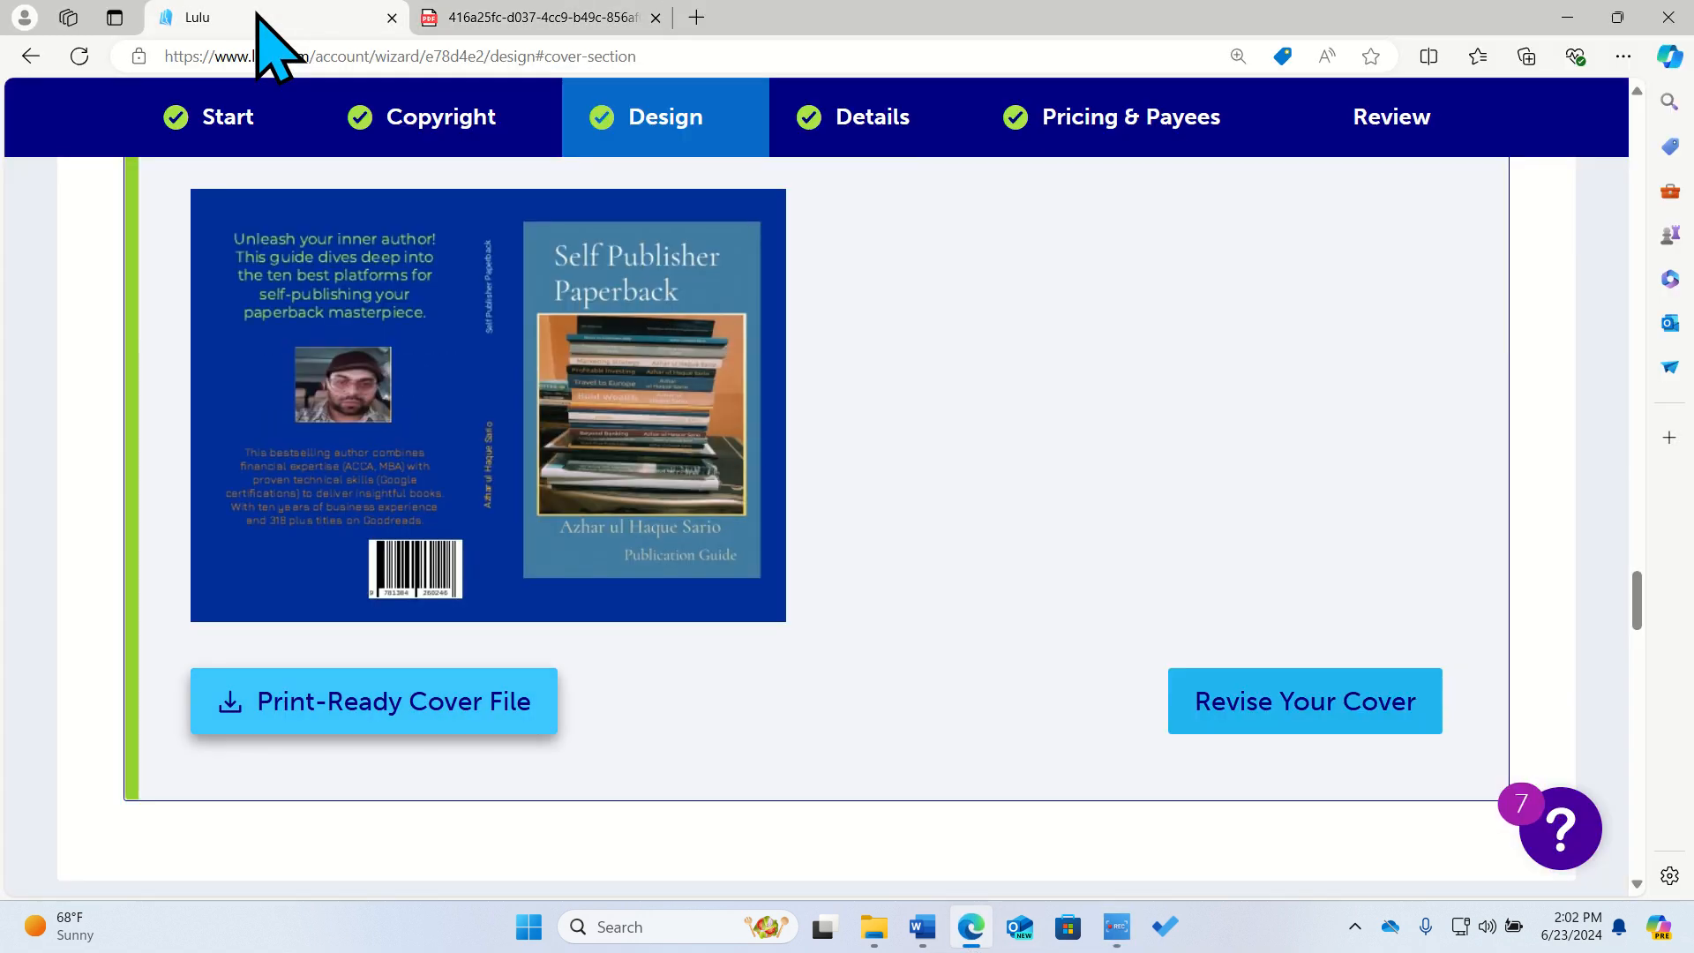
scroll(883, 714, down, 6)
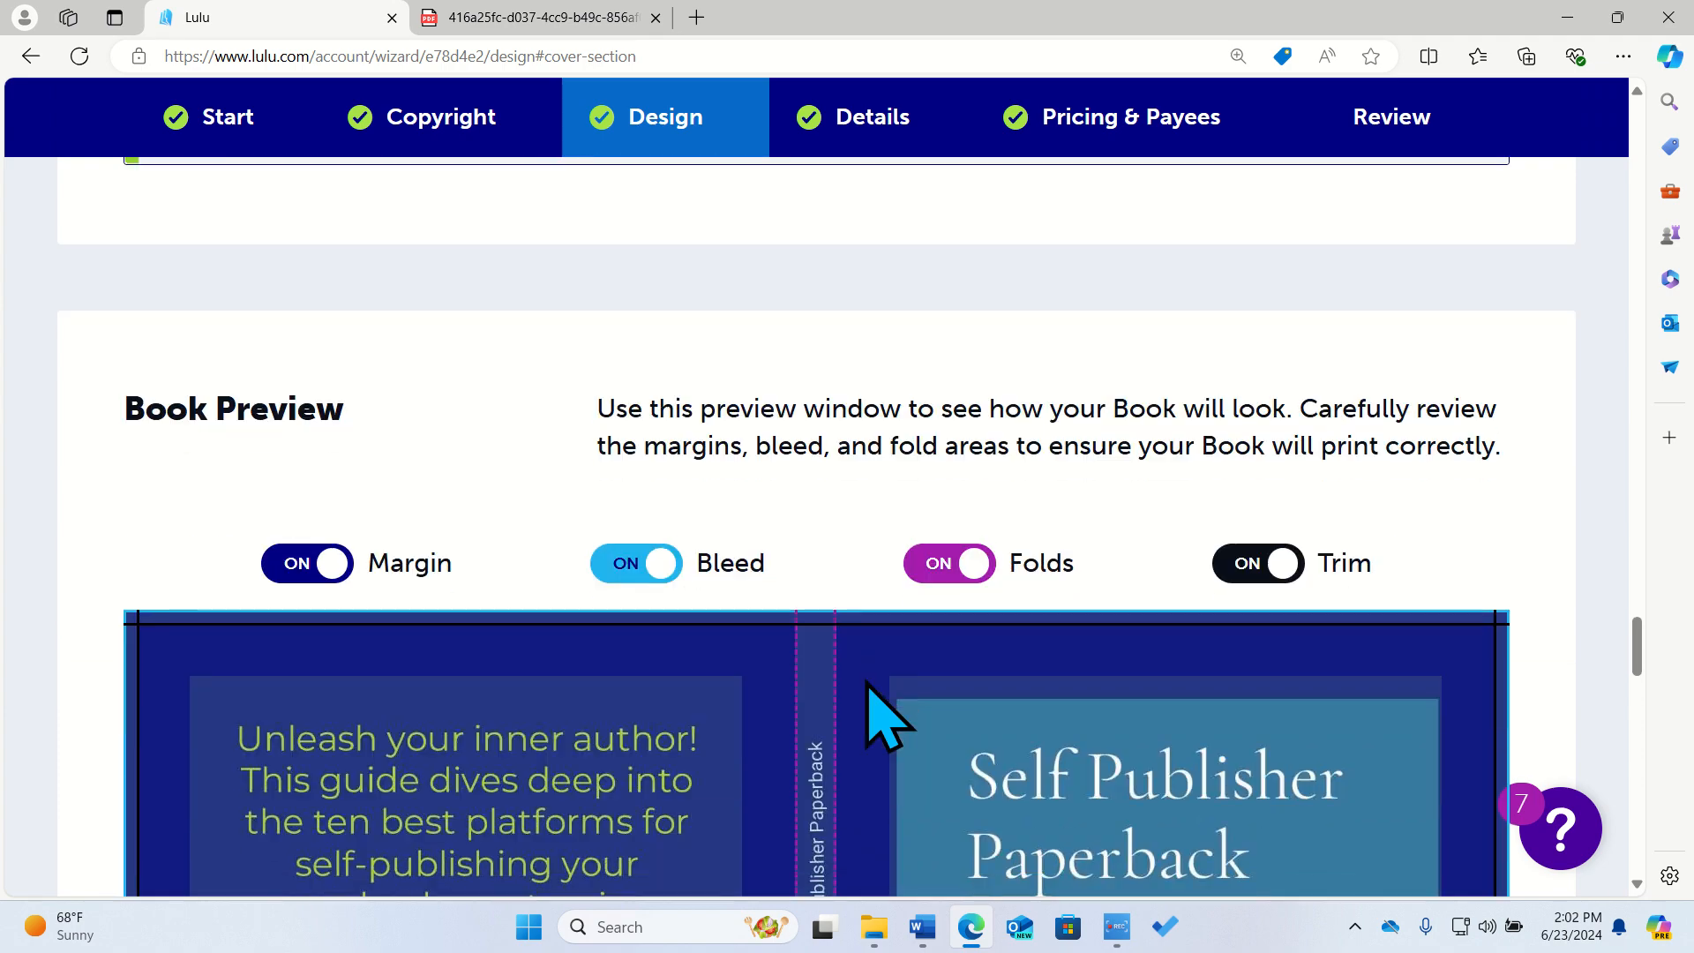
scroll(882, 715, down, 8)
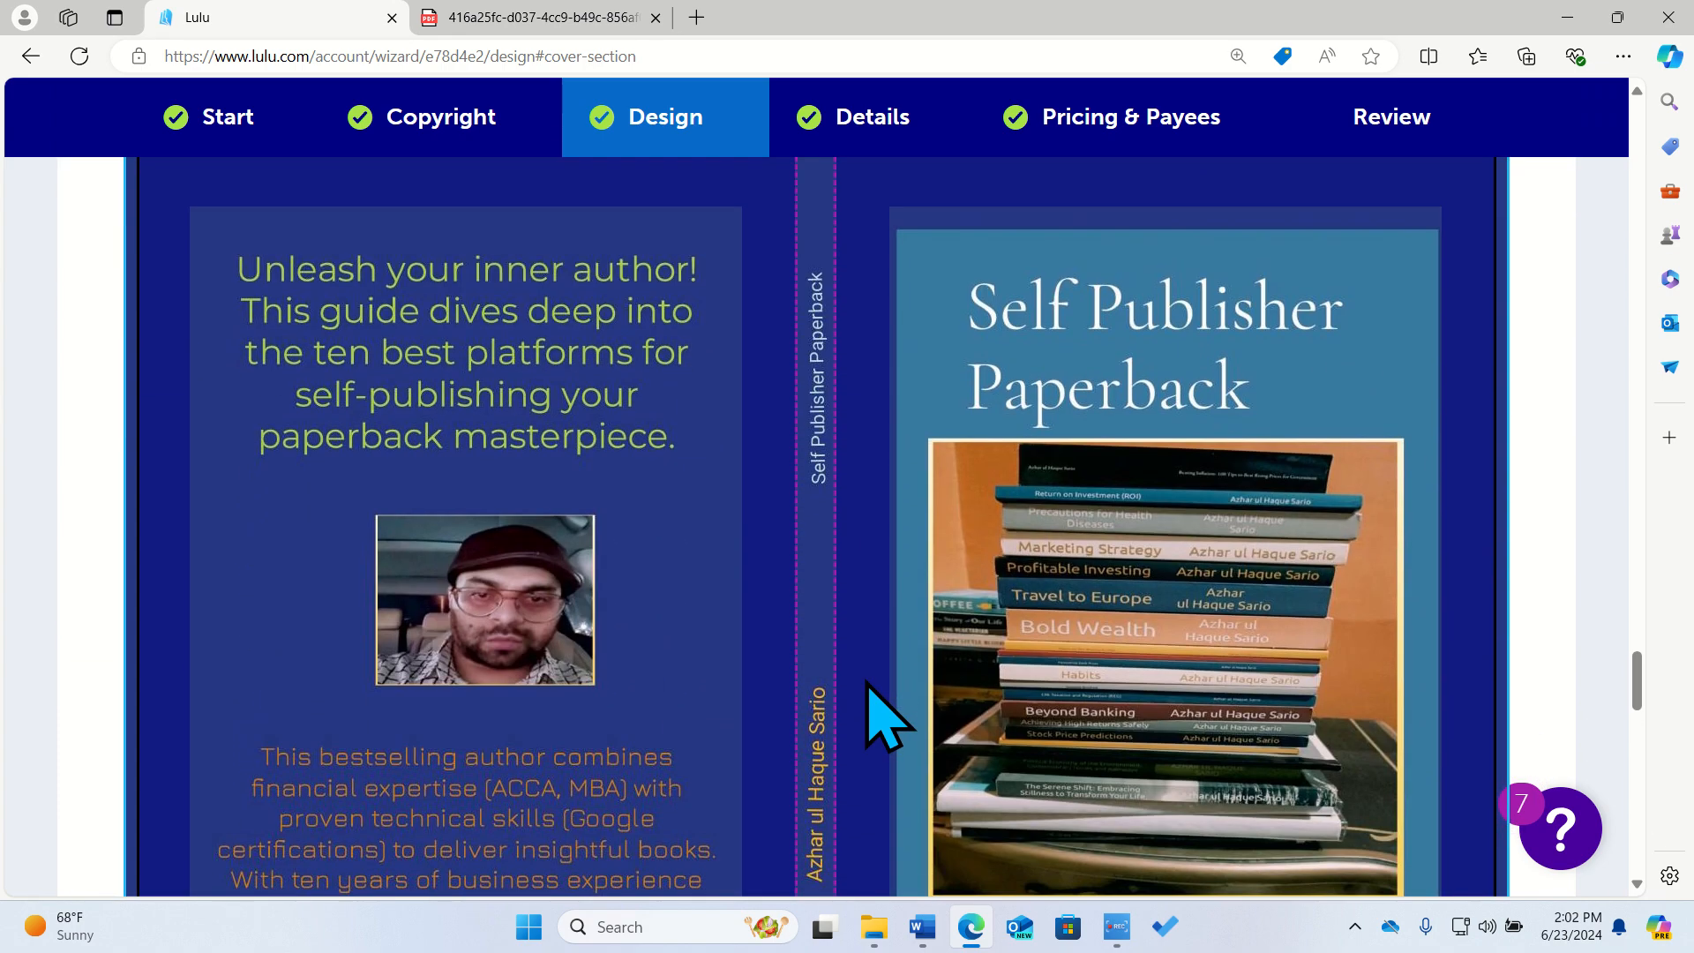
scroll(867, 684, up, 6)
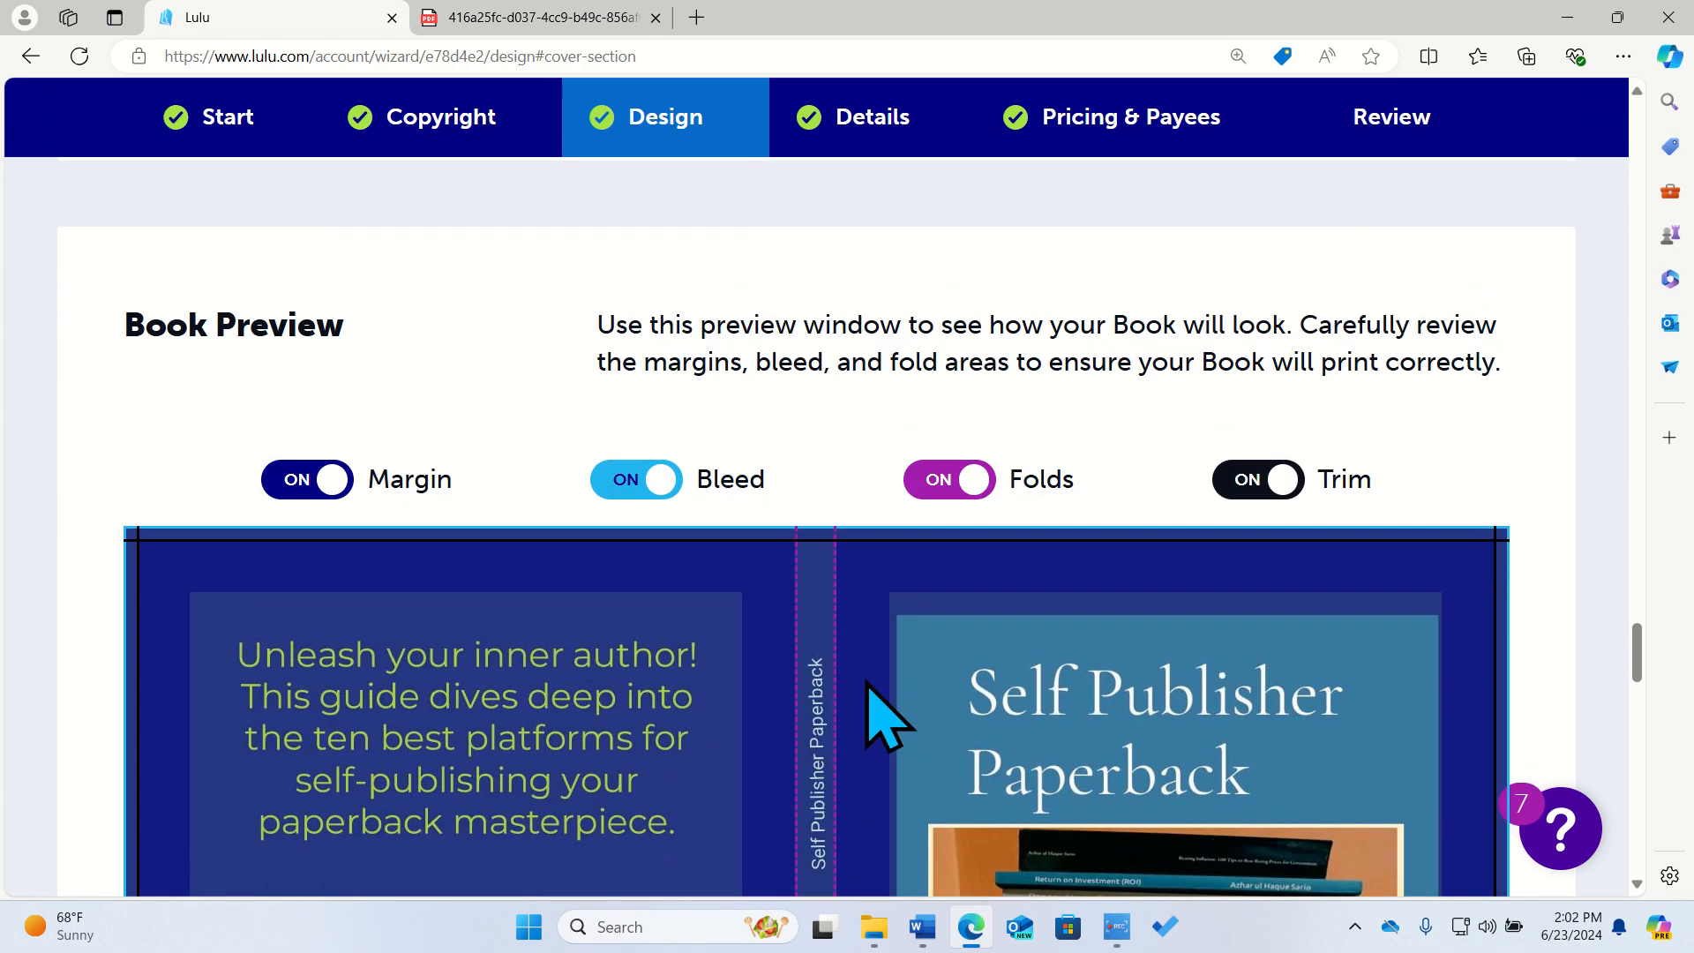
right_click(866, 682)
drag(735, 341, 729, 341)
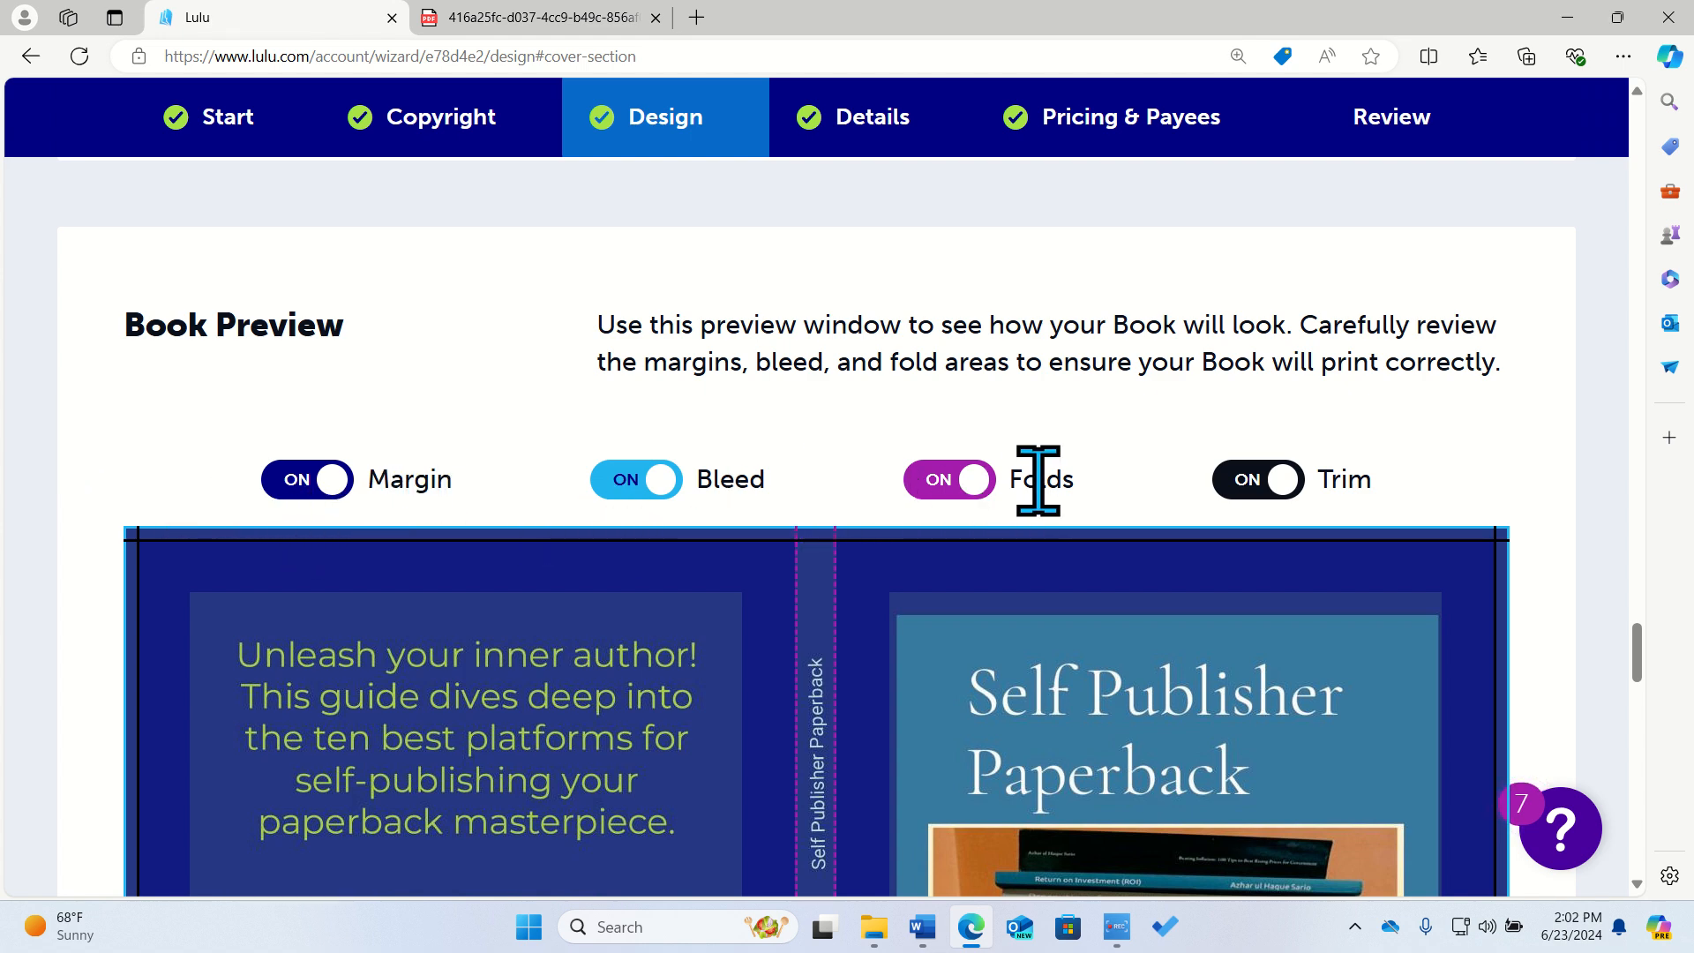
scroll(980, 578, down, 6)
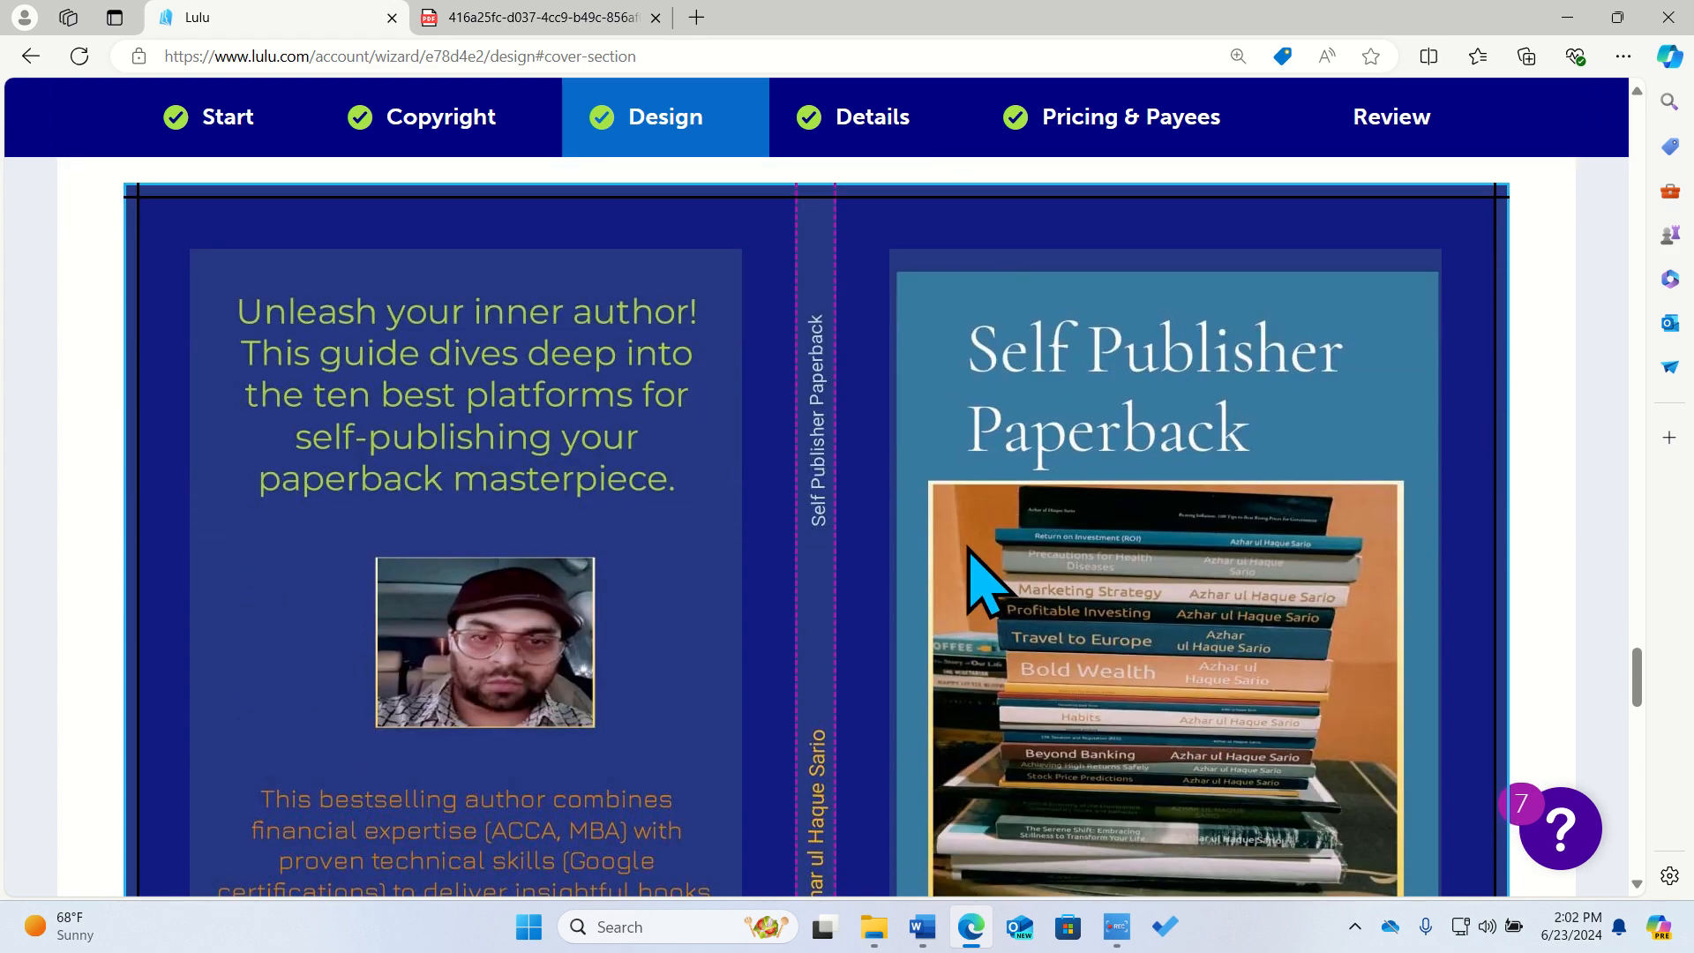
scroll(980, 578, down, 2)
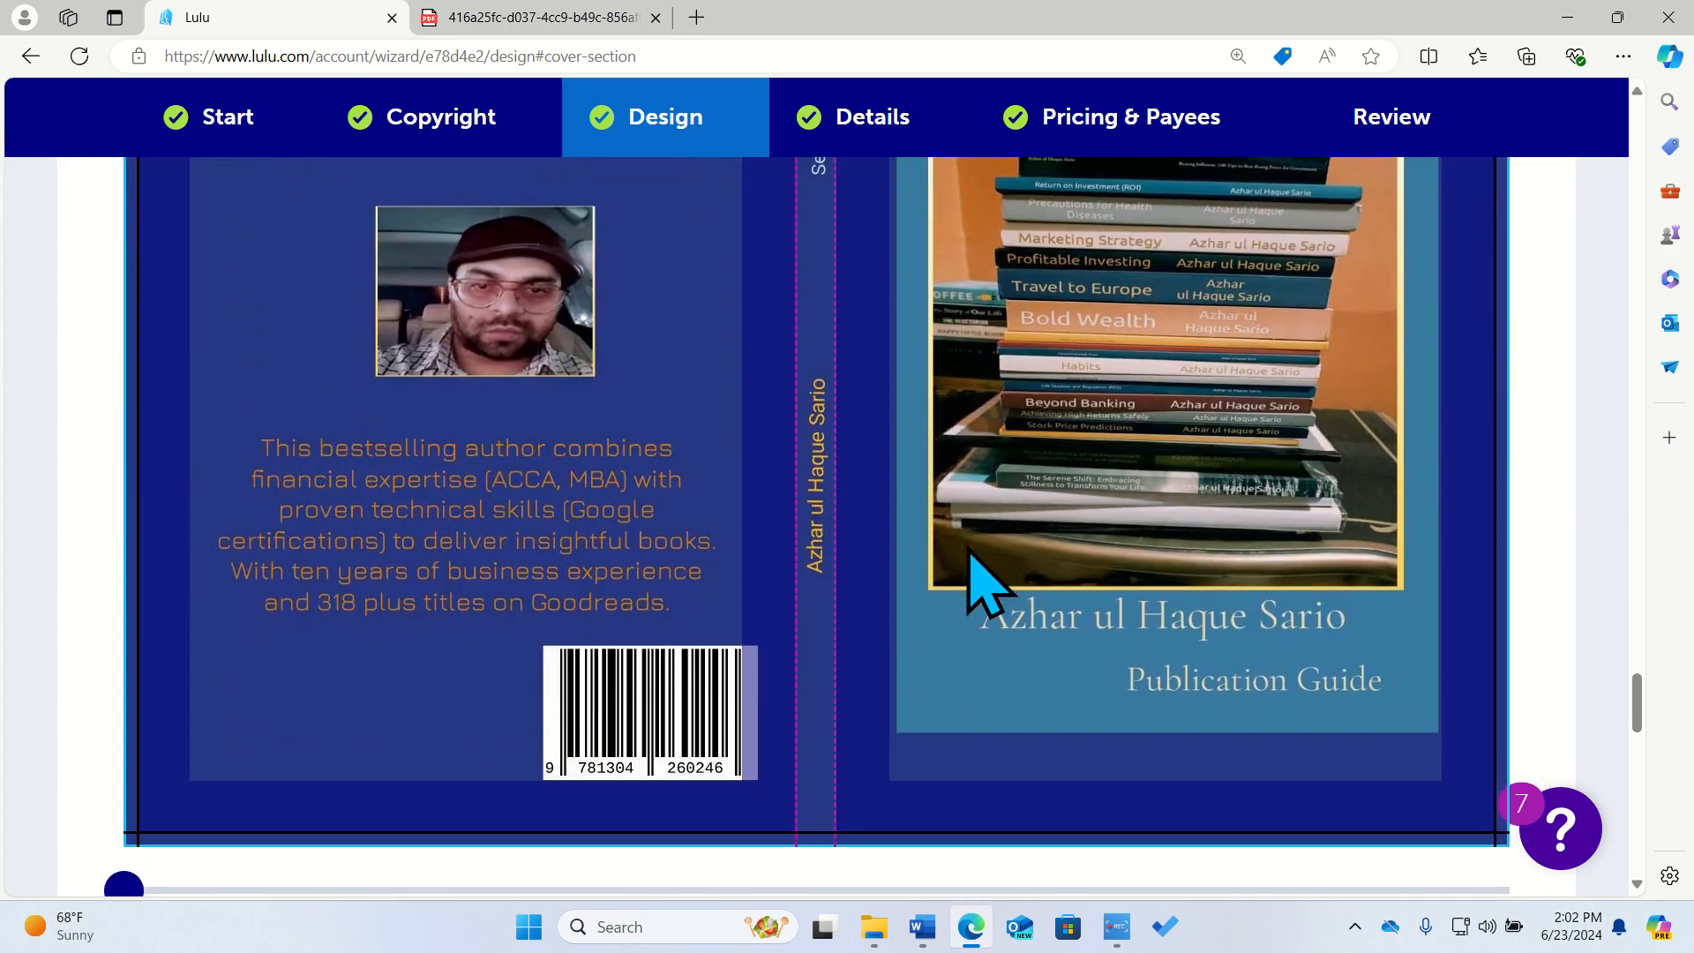
scroll(980, 578, down, 2)
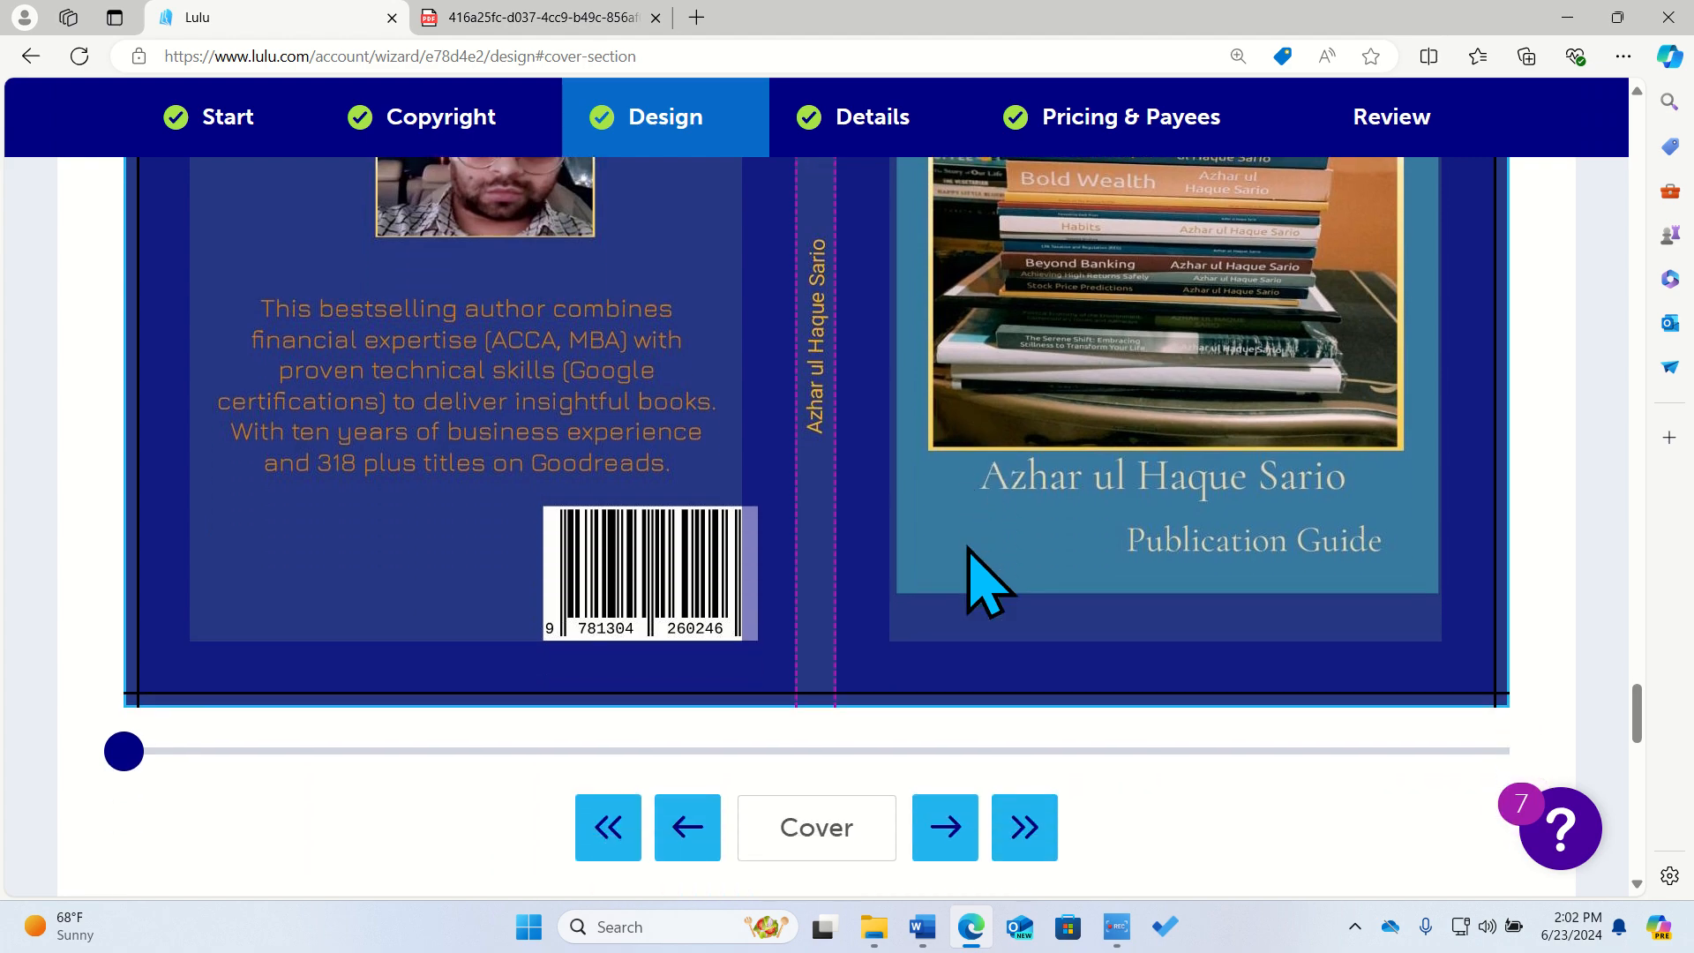
scroll(979, 578, down, 2)
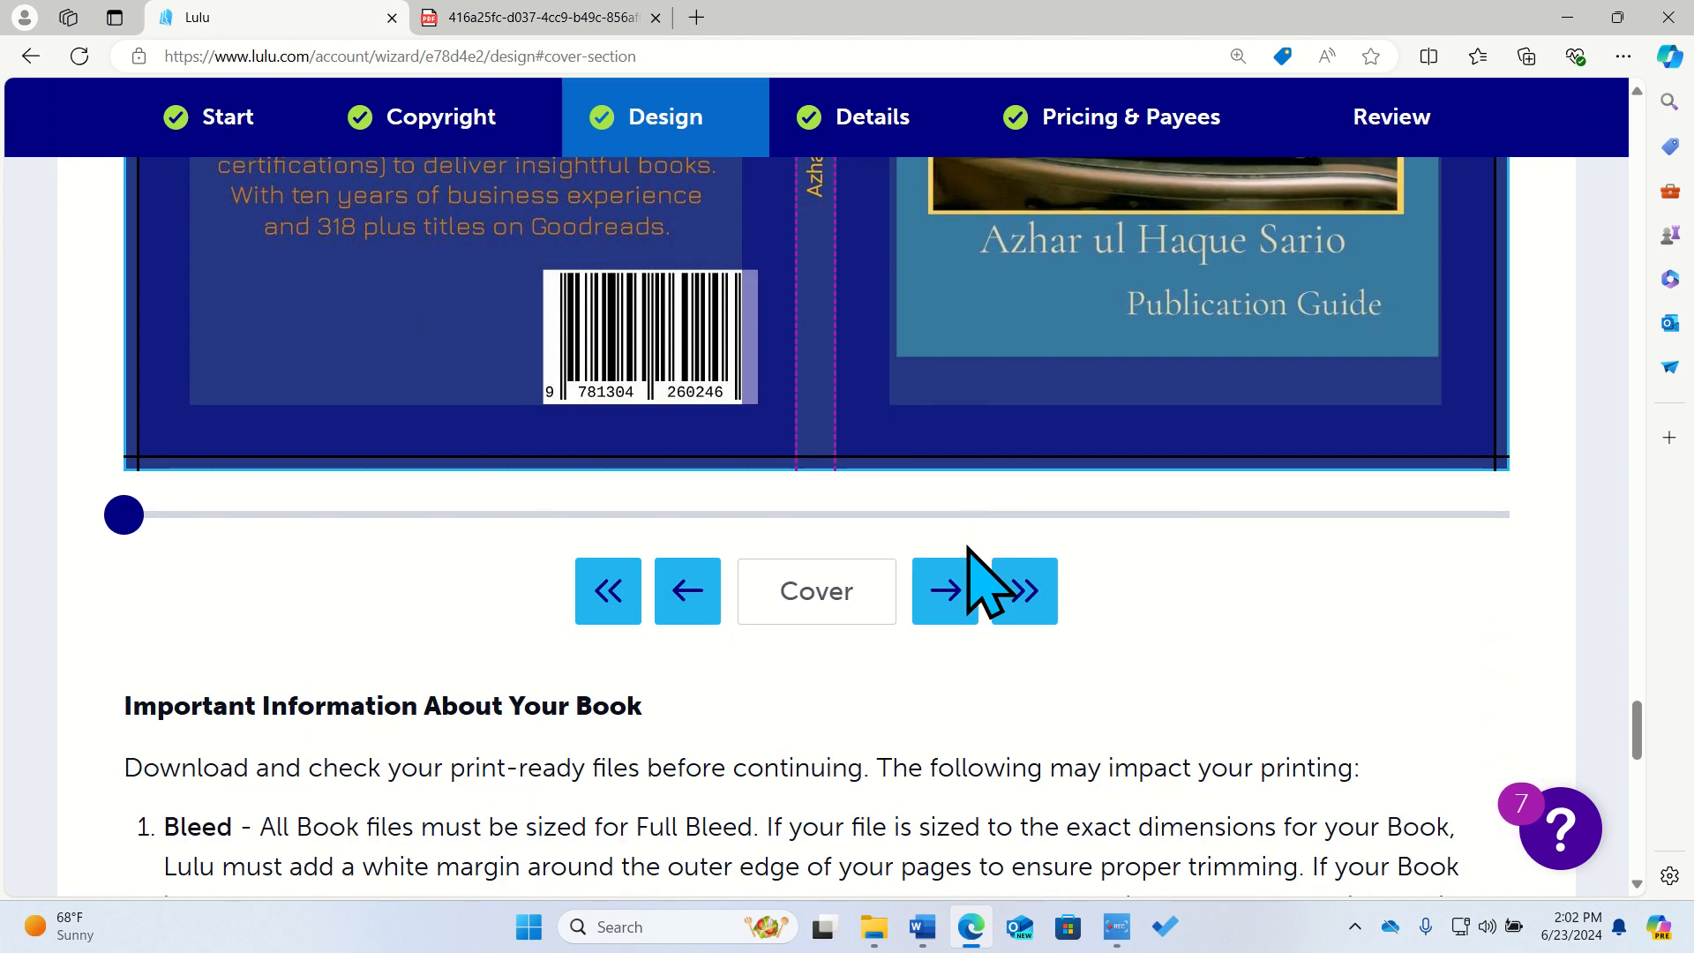
Advance the Book Preview from the cover to pages 2 - 3 and view the whole spread at 90% page zoom.
click(946, 614)
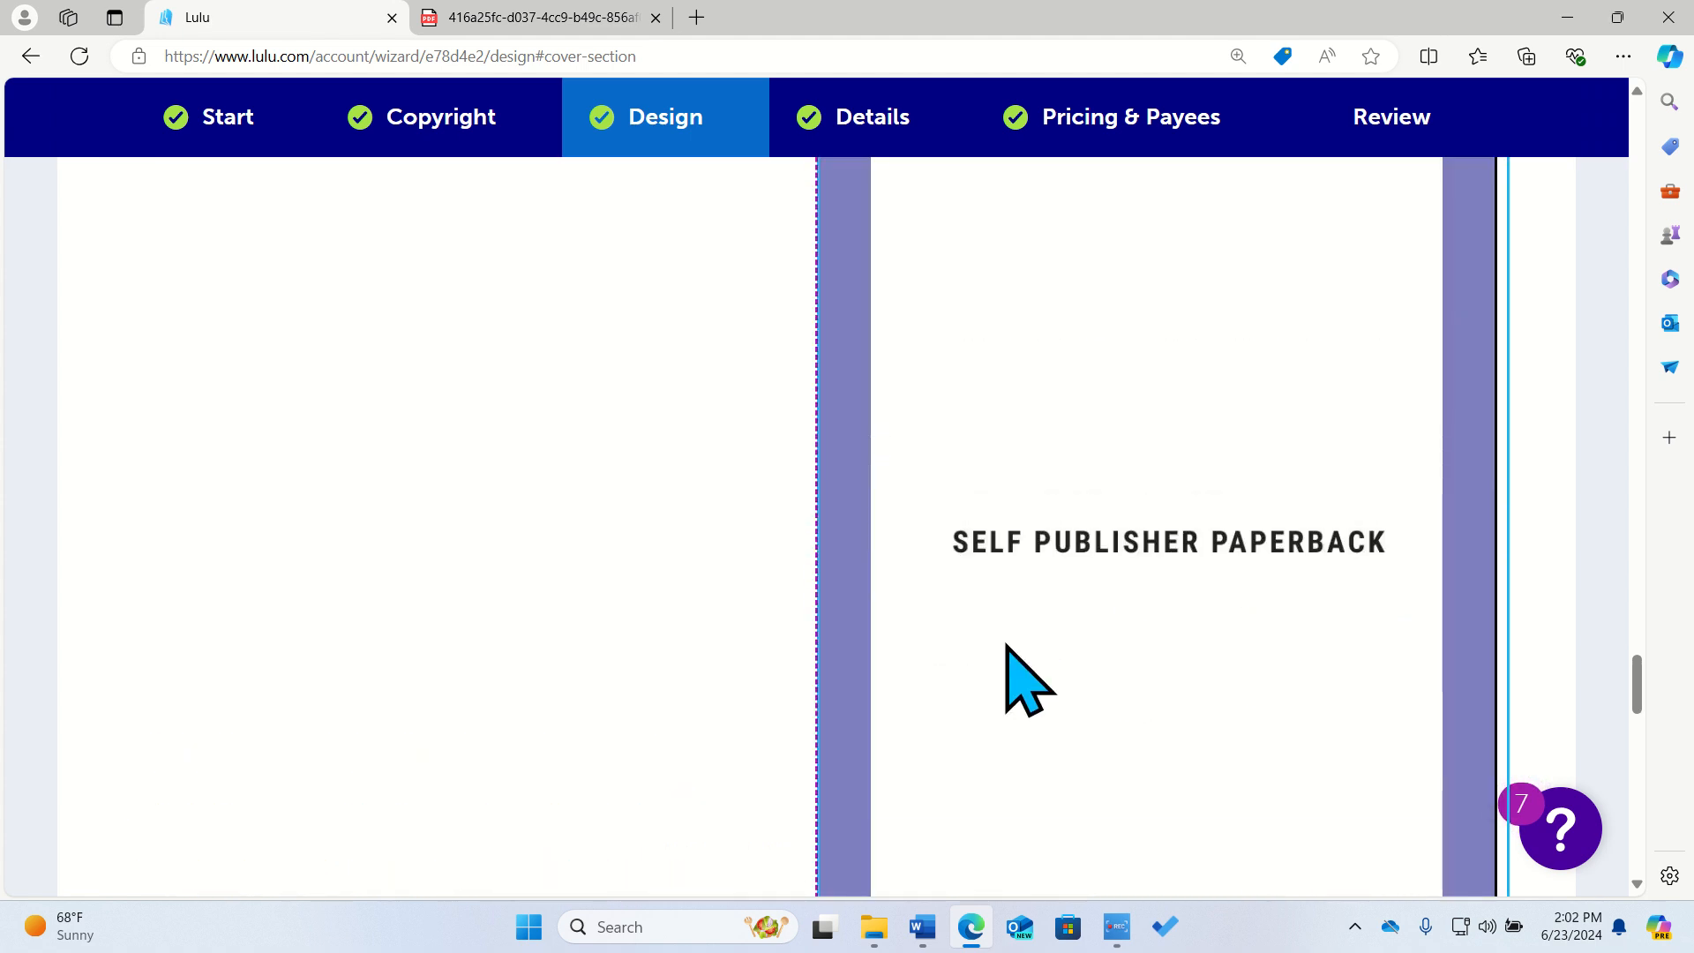
scroll(1010, 677, down, 3)
click(962, 633)
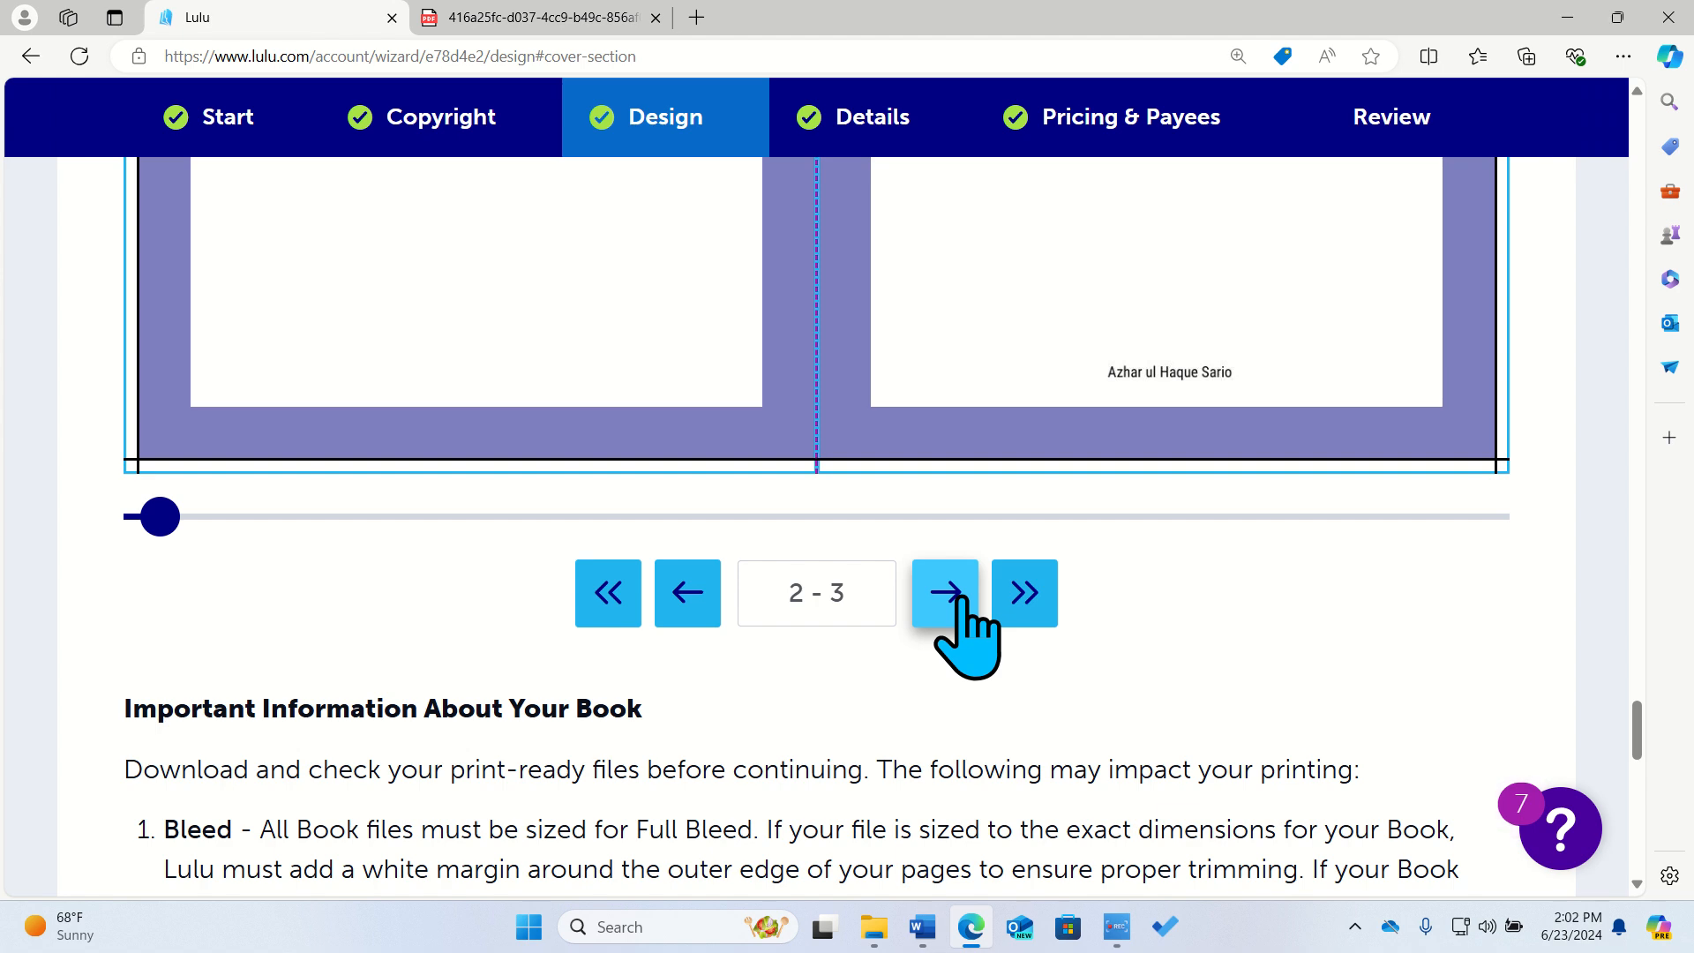
key(ctrl+plus)
key(ctrl+minus)
key(ctrl+minus)
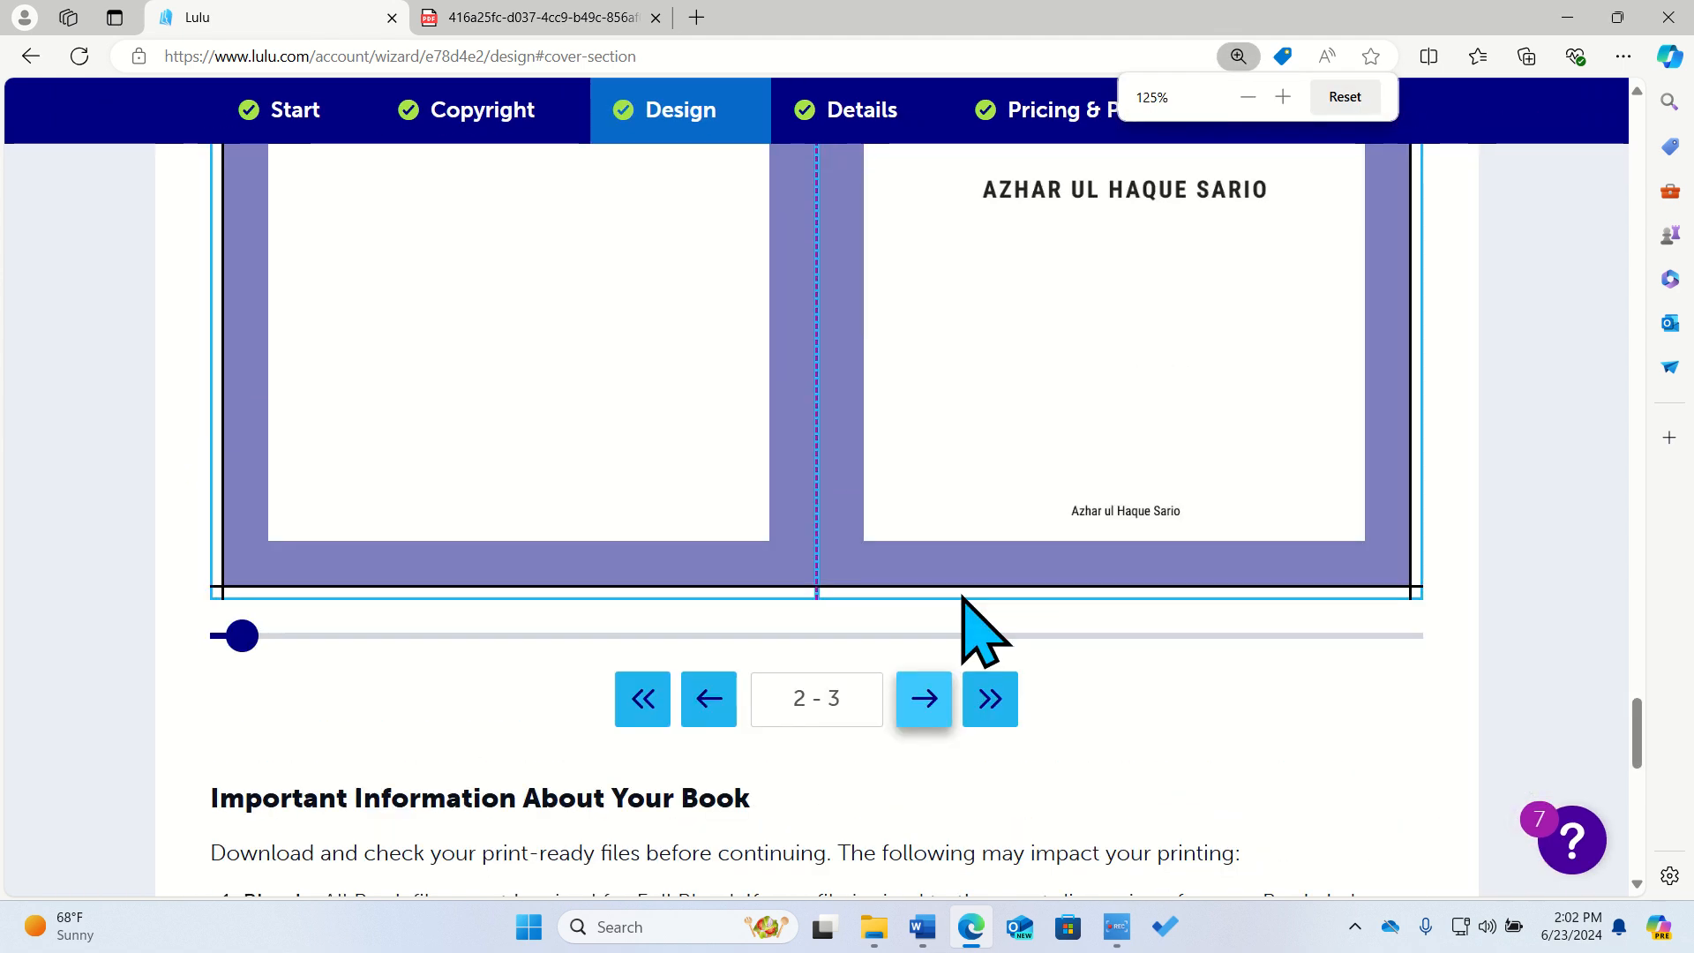
key(ctrl+minus)
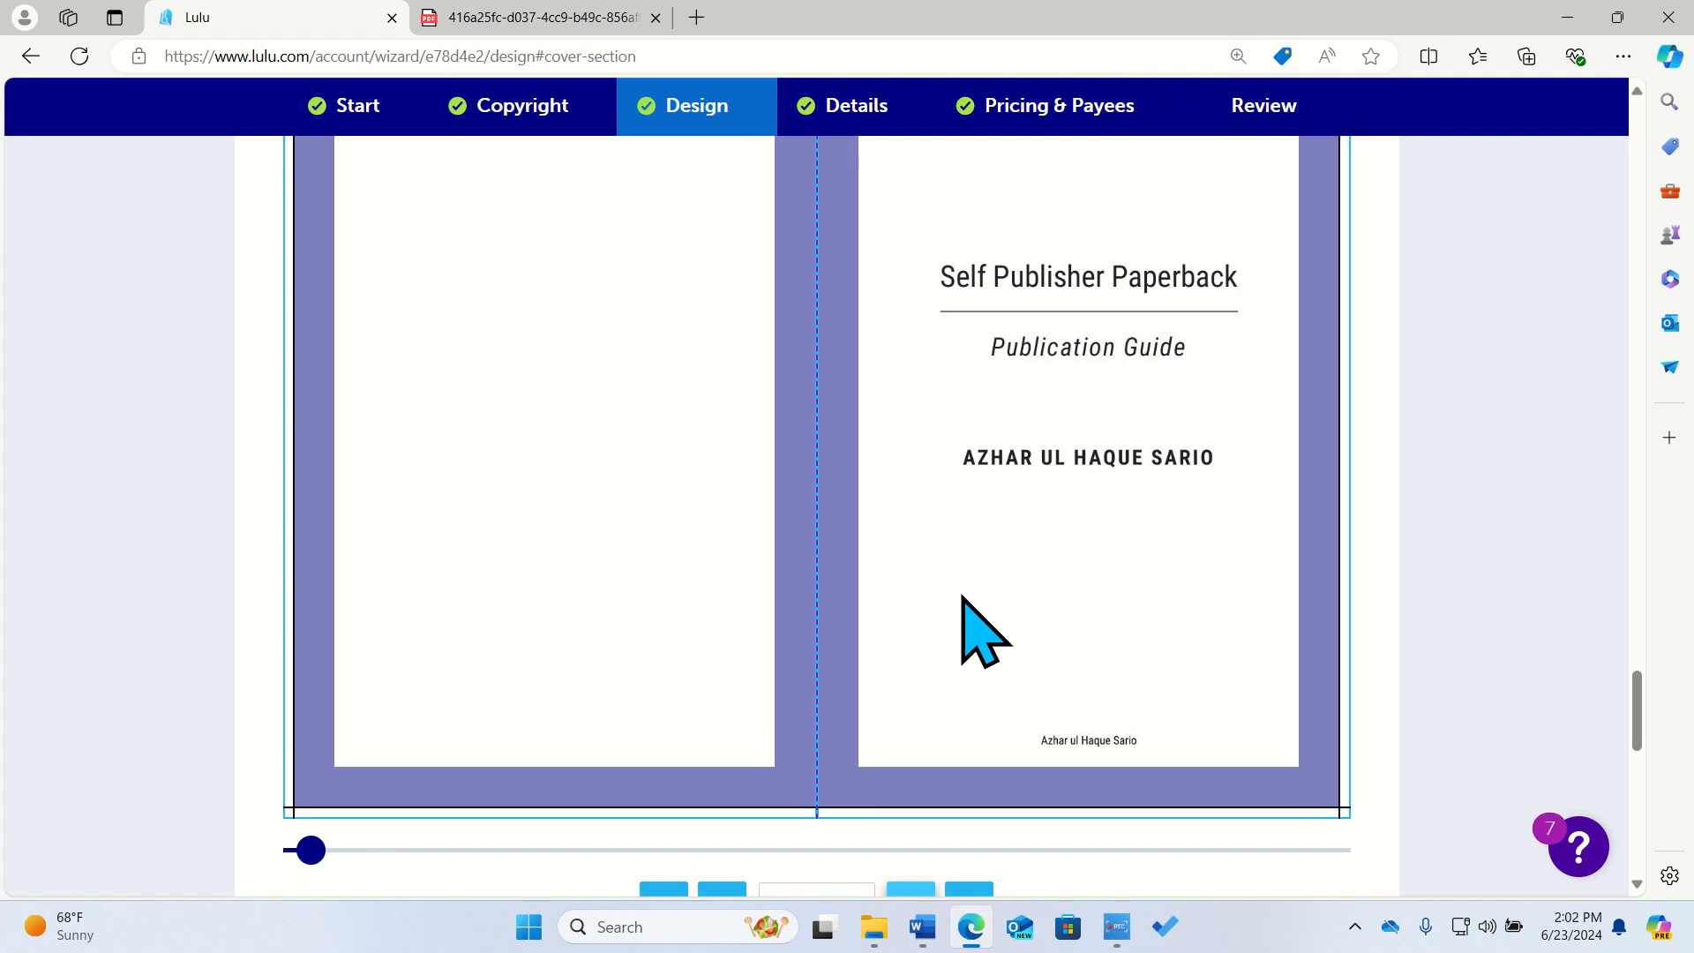
key(ctrl+minus)
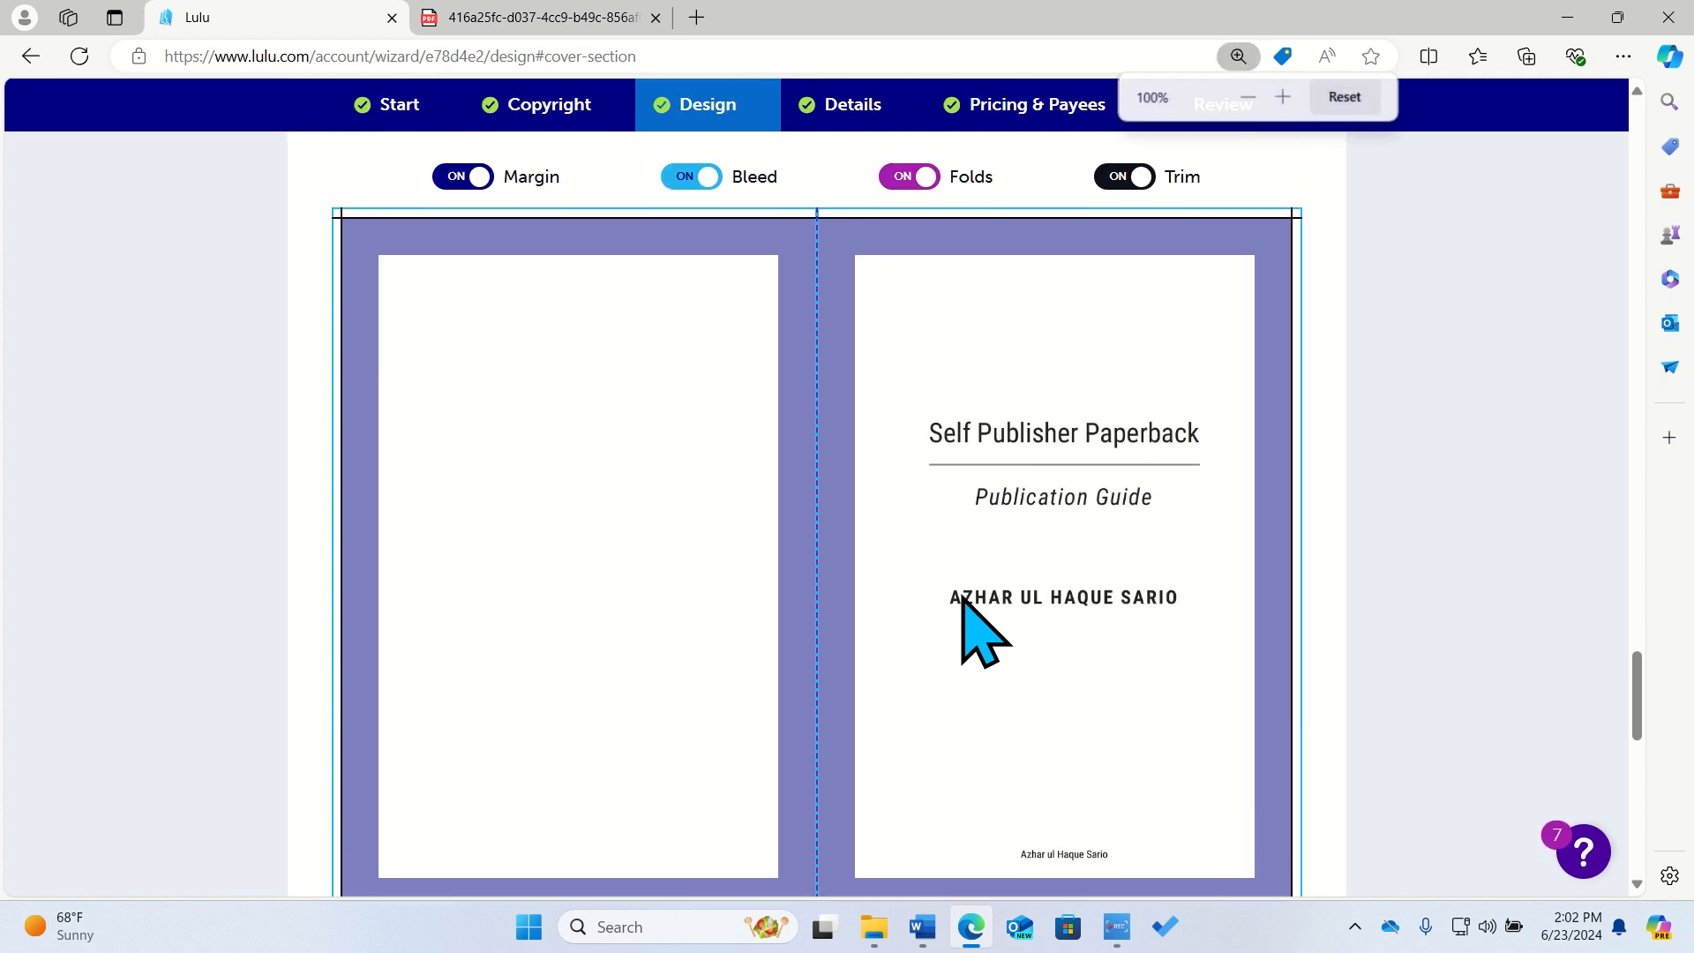
key(ctrl+minus)
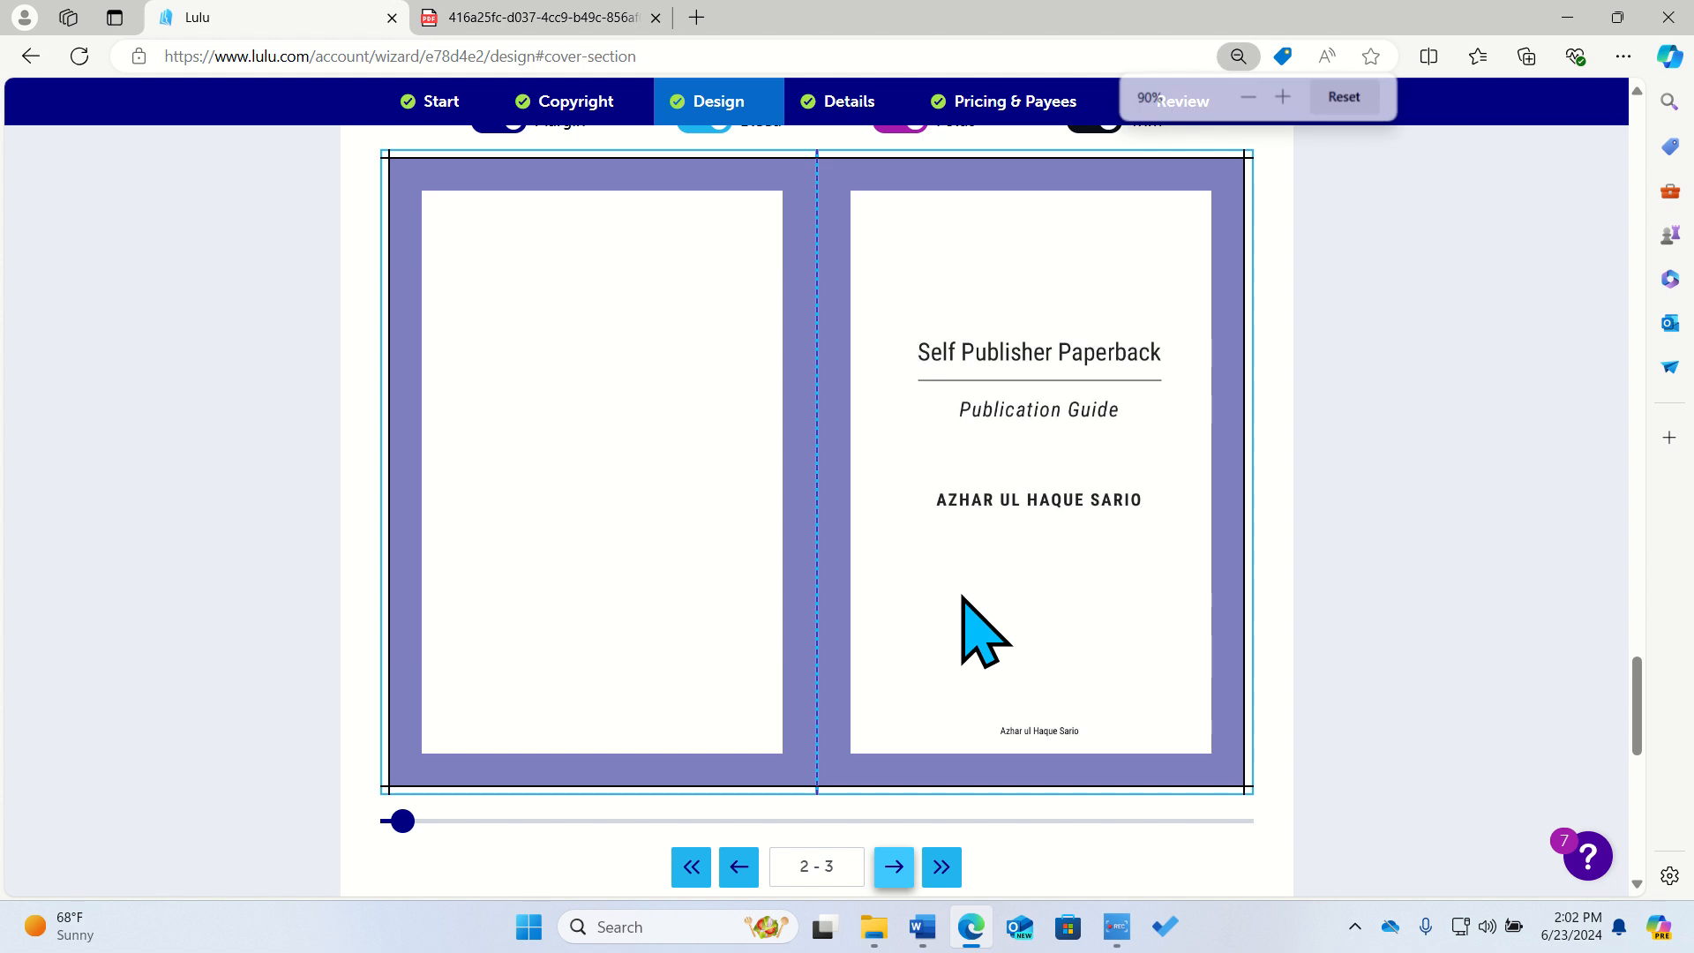
Page through the book's interior preview to check the title page, contents and copyright page.
click(896, 868)
click(733, 868)
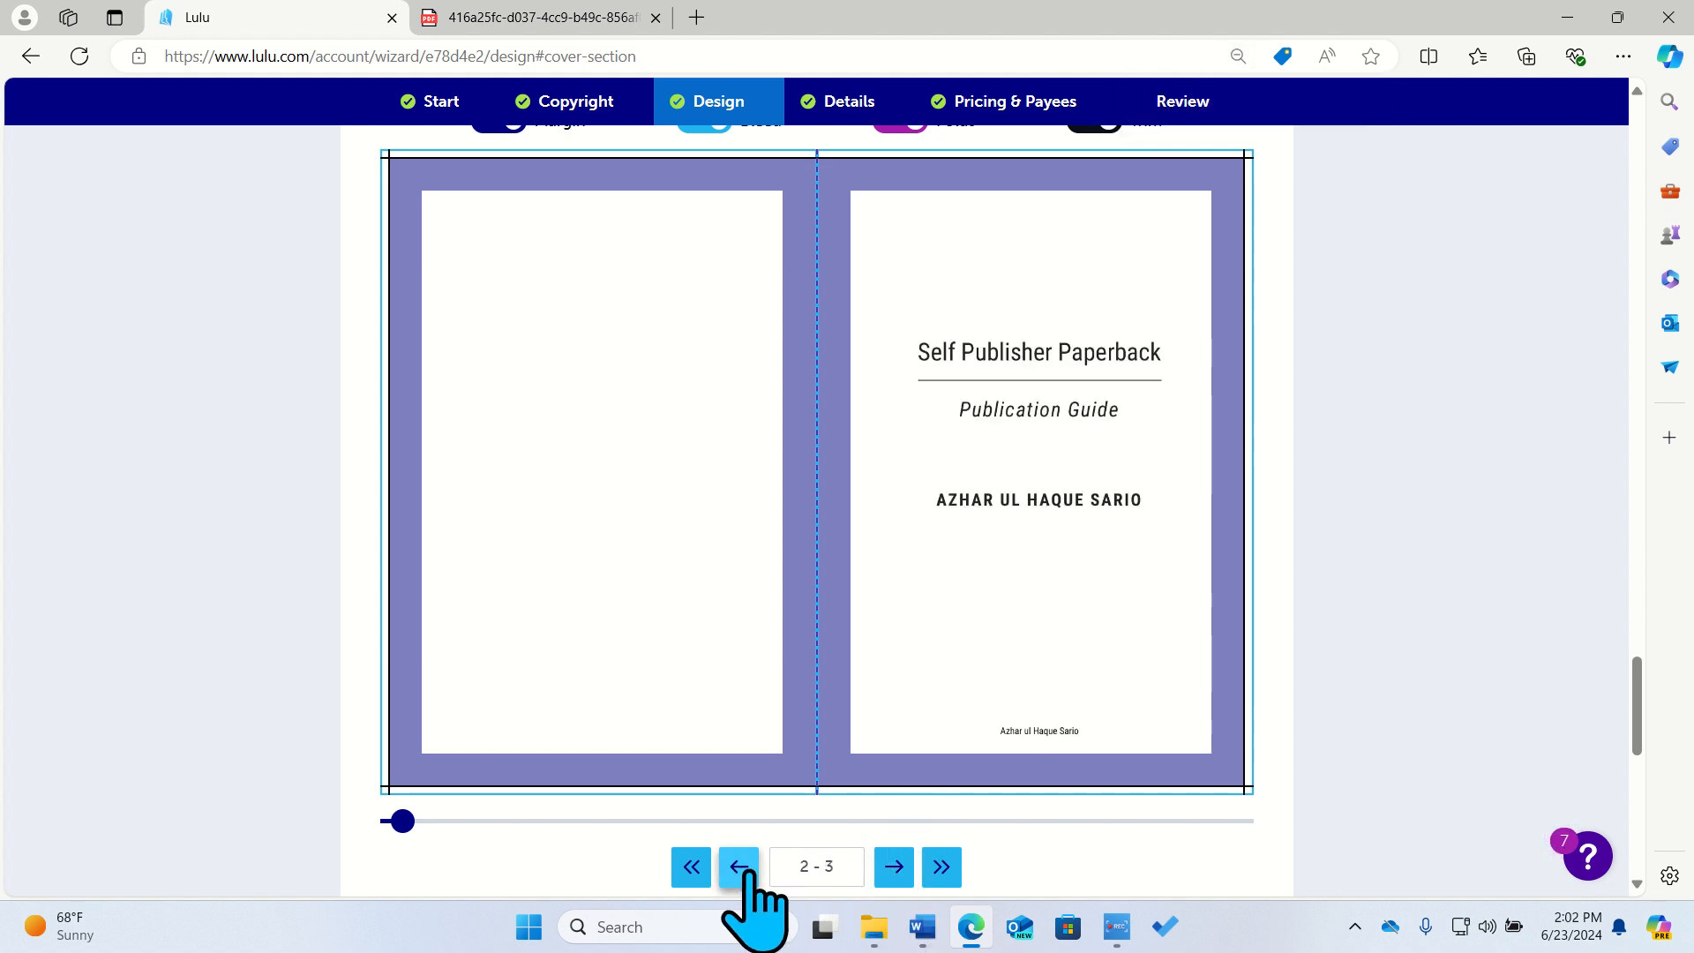
click(894, 868)
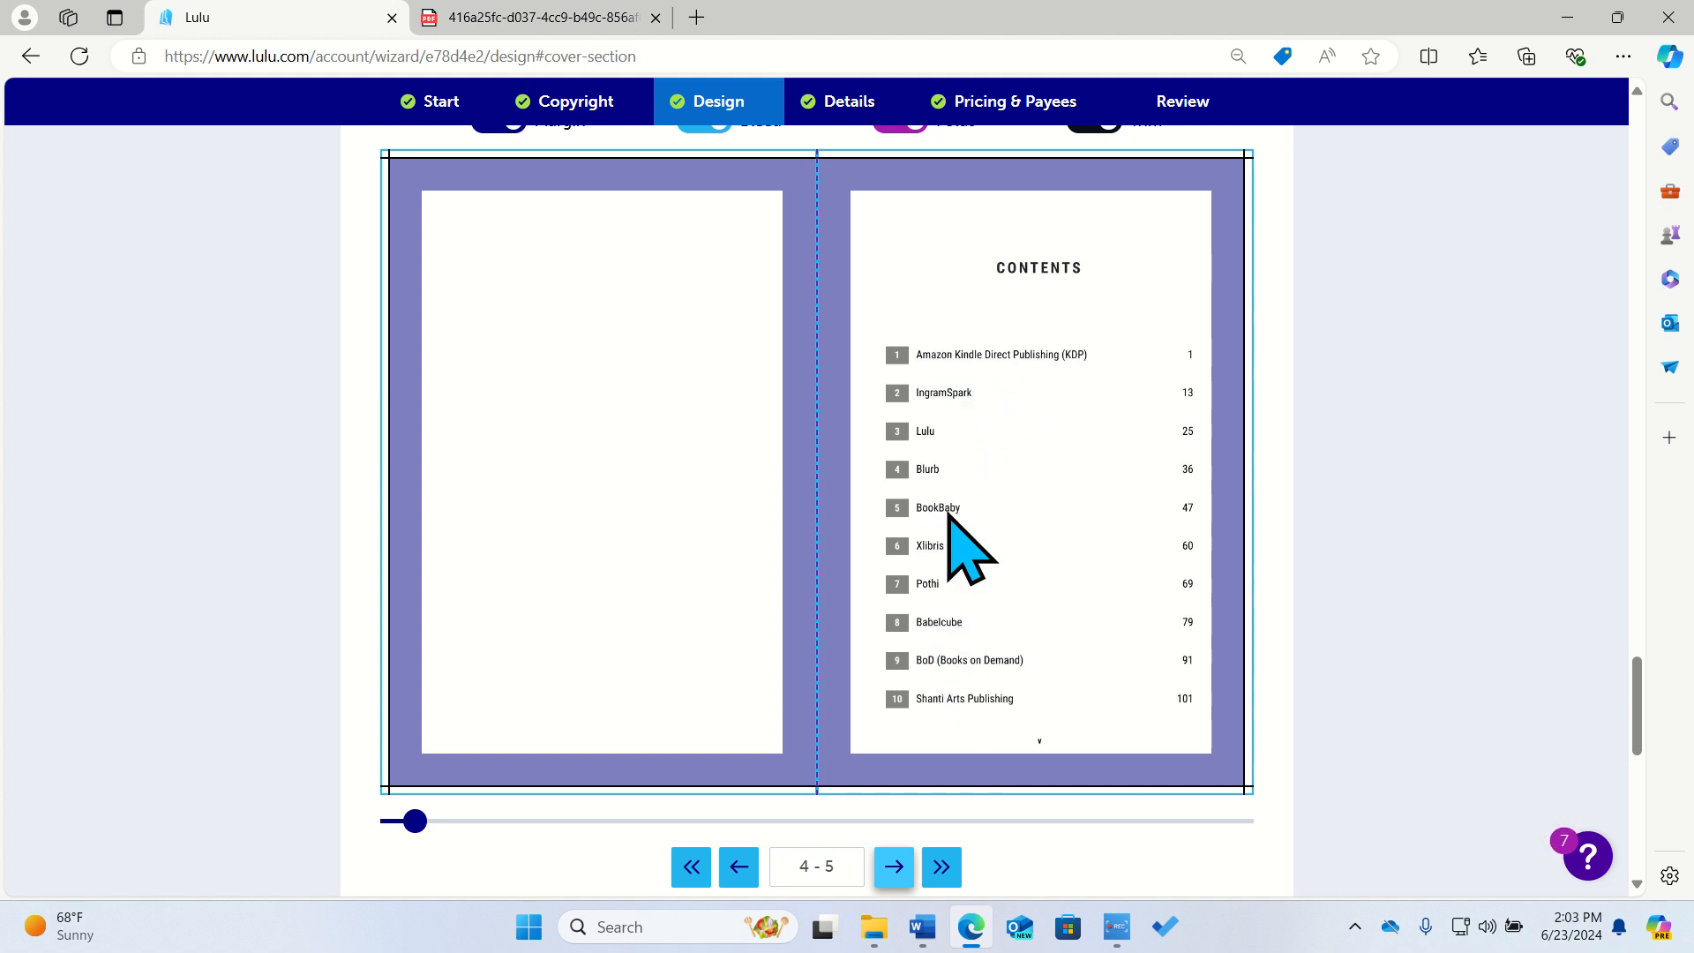
click(894, 867)
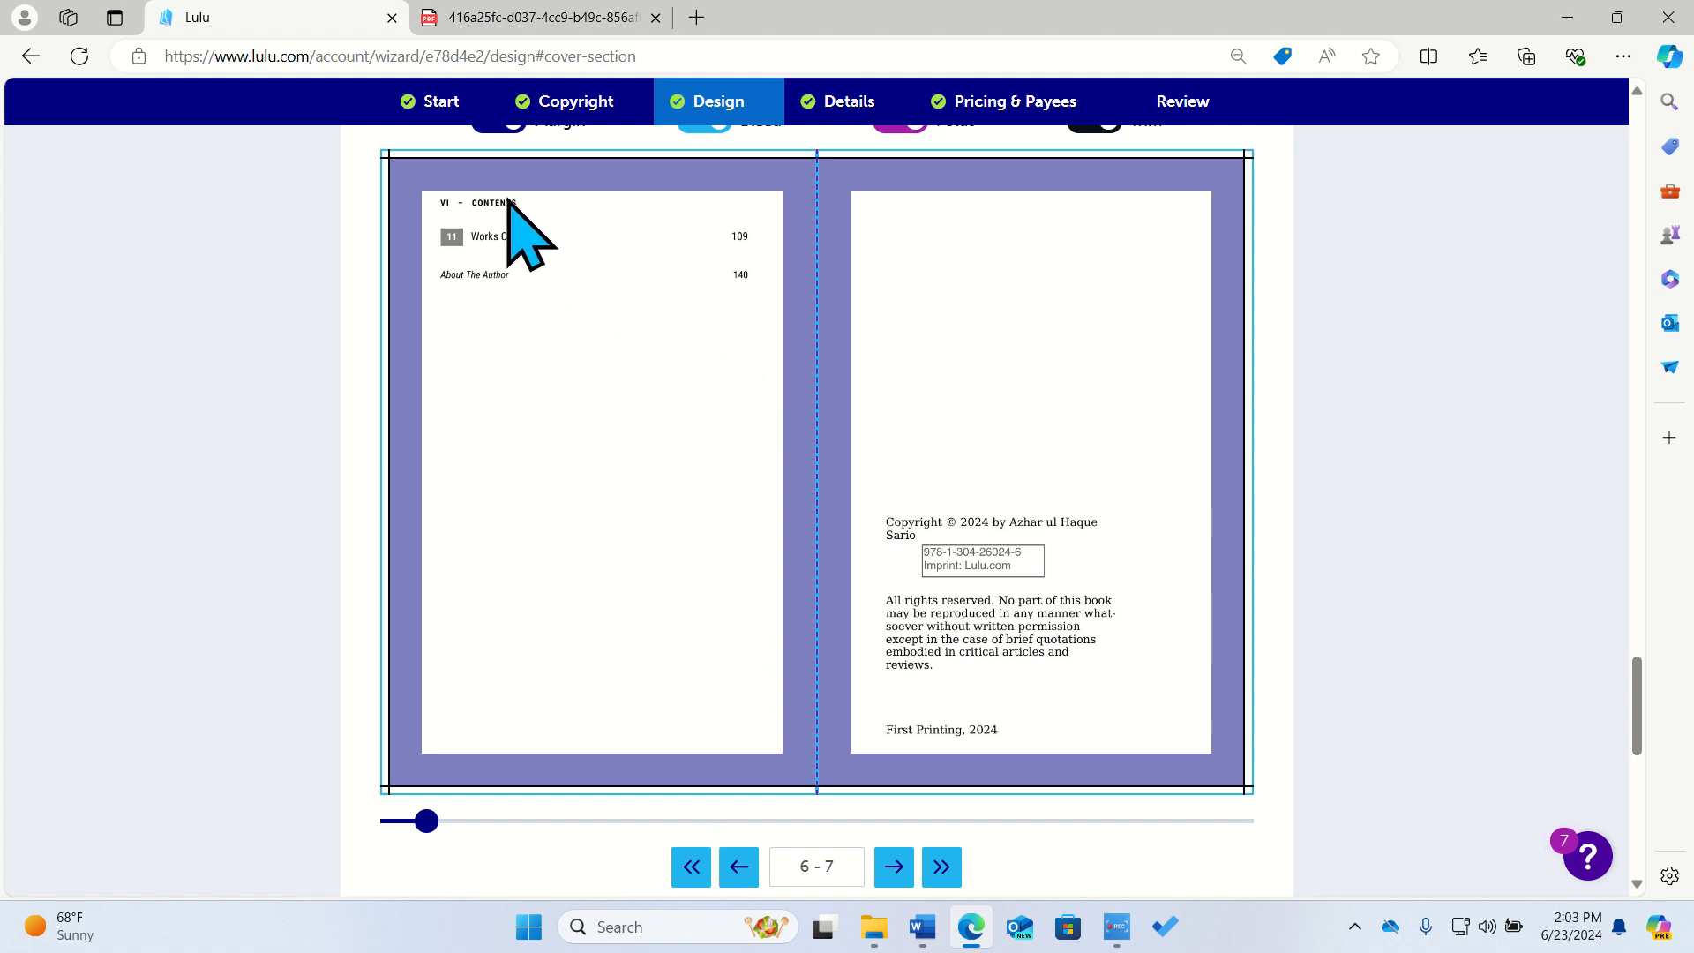
click(739, 869)
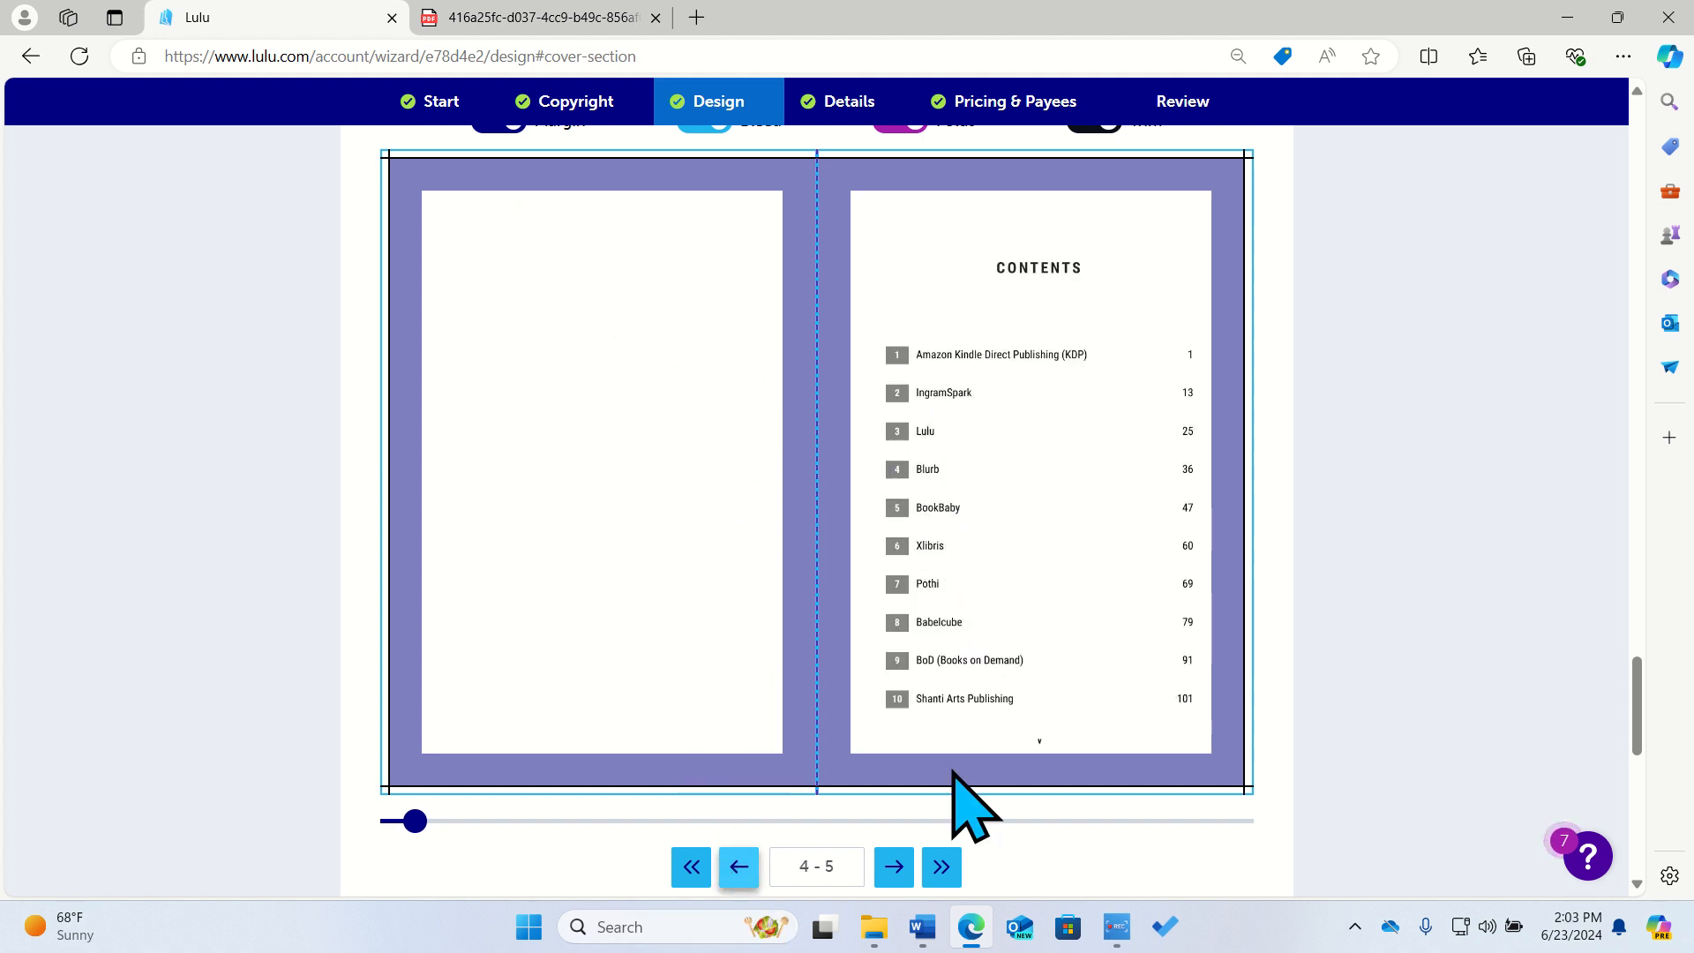
click(894, 868)
Download the book's print-ready files and continue to adding the book details.
scroll(1306, 732, down, 6)
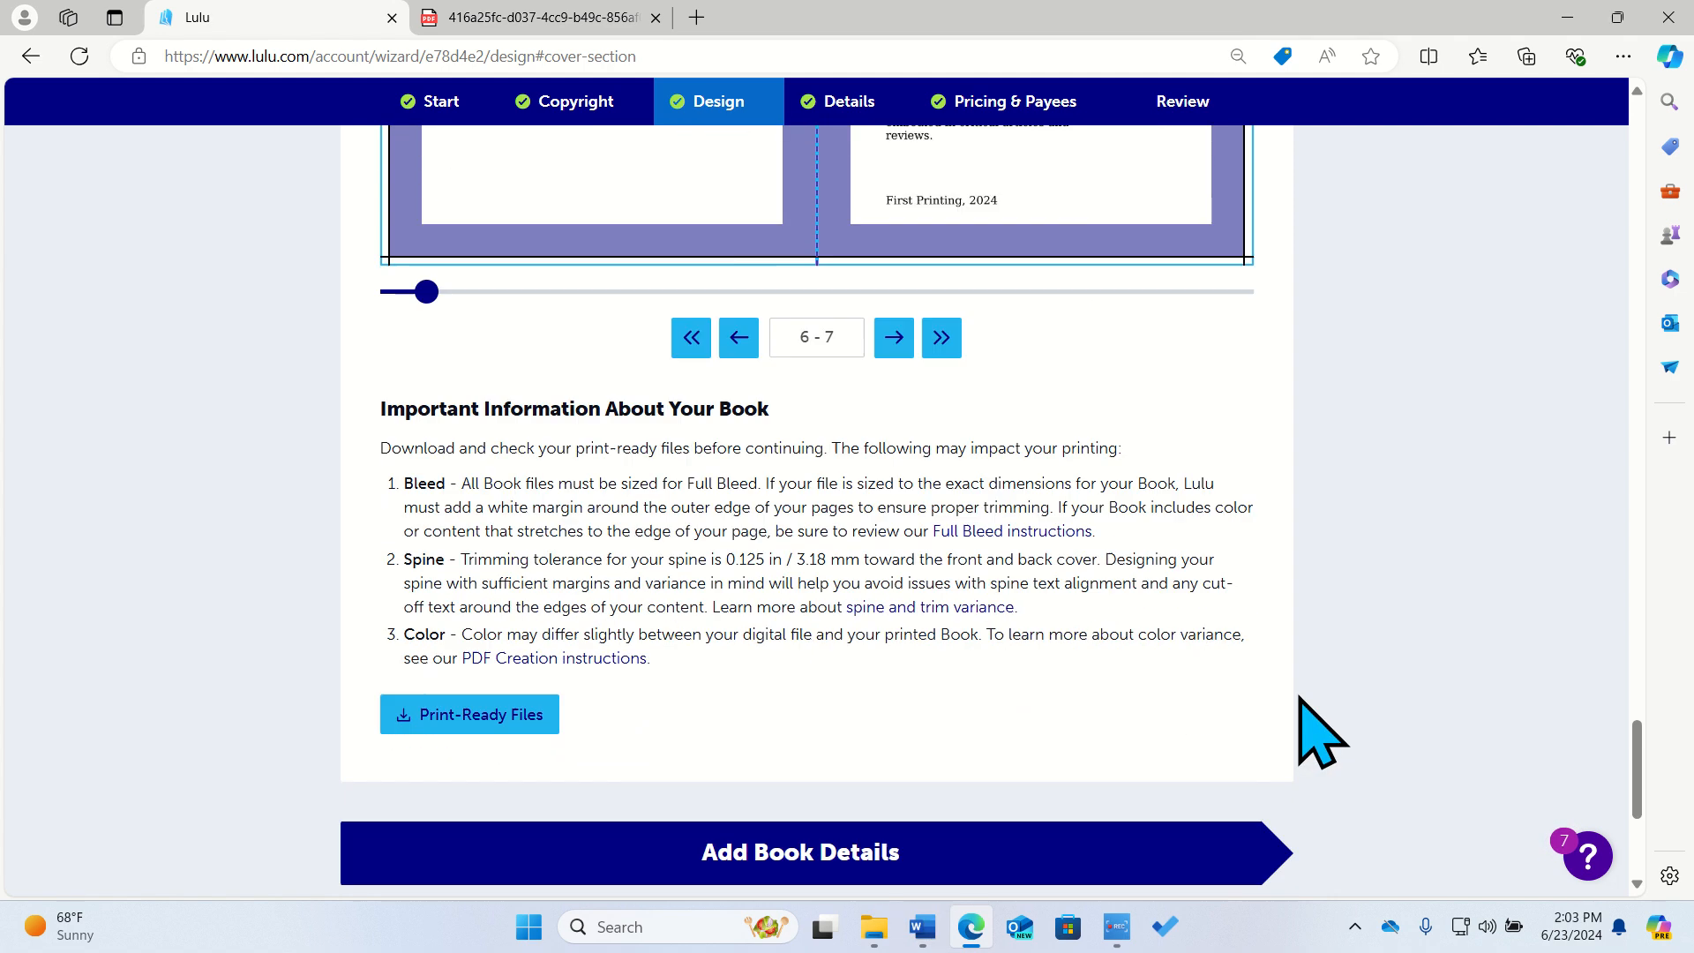
scroll(1306, 728, down, 2)
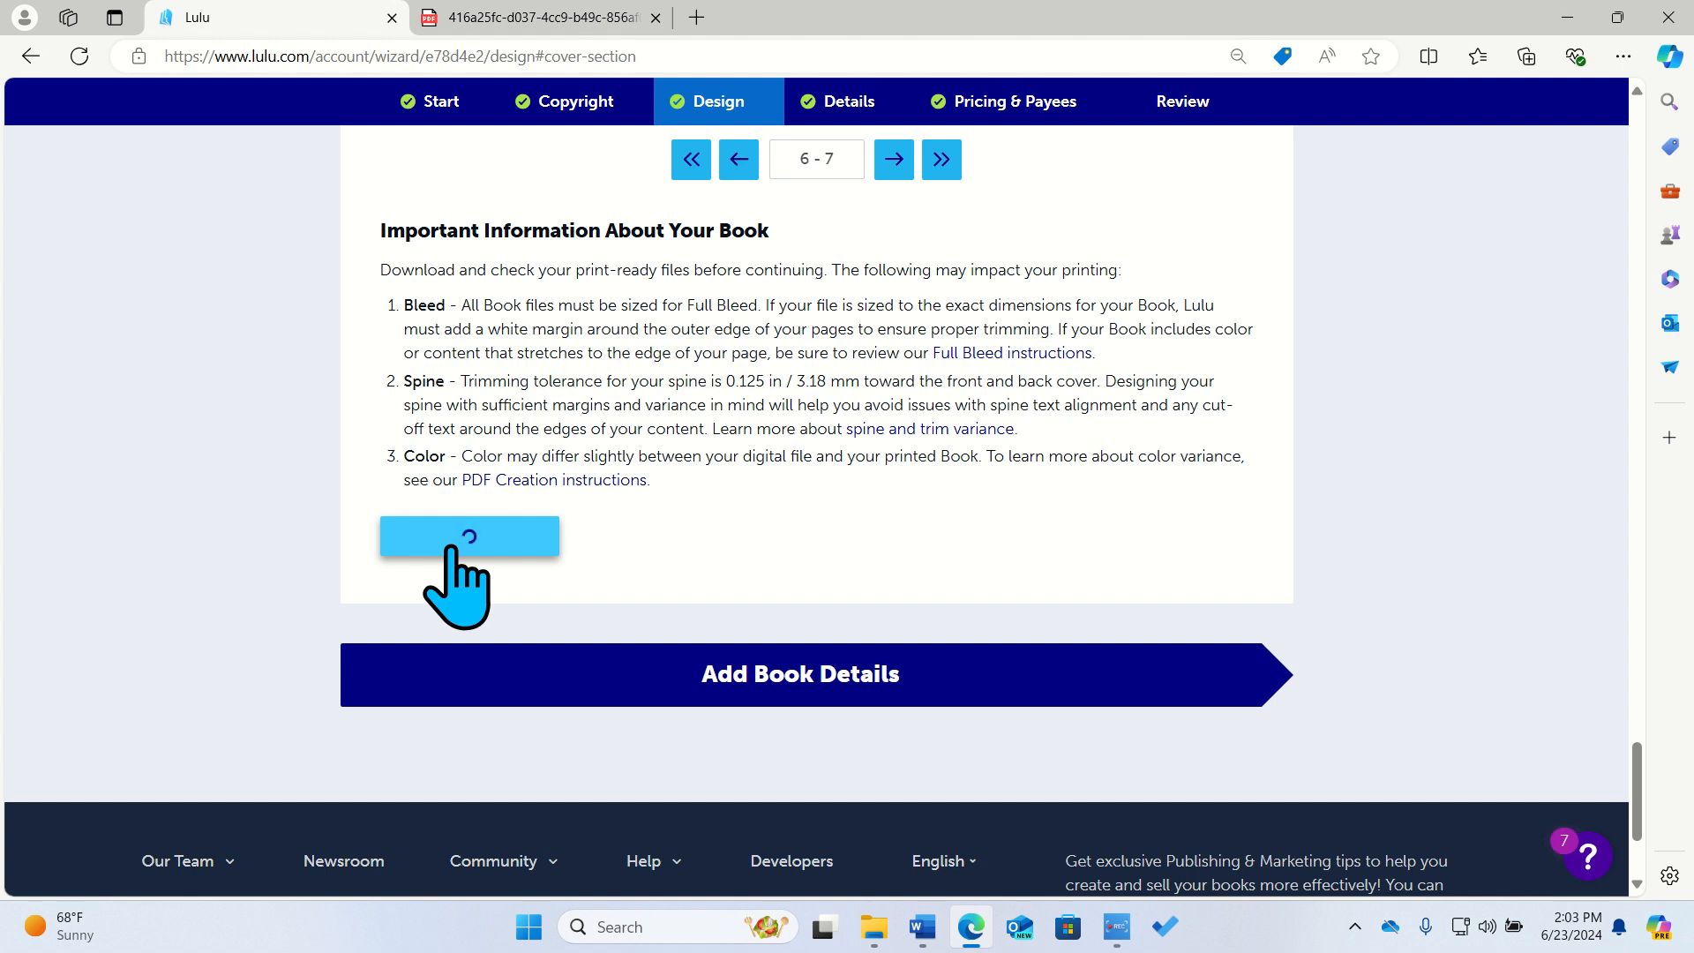
click(451, 549)
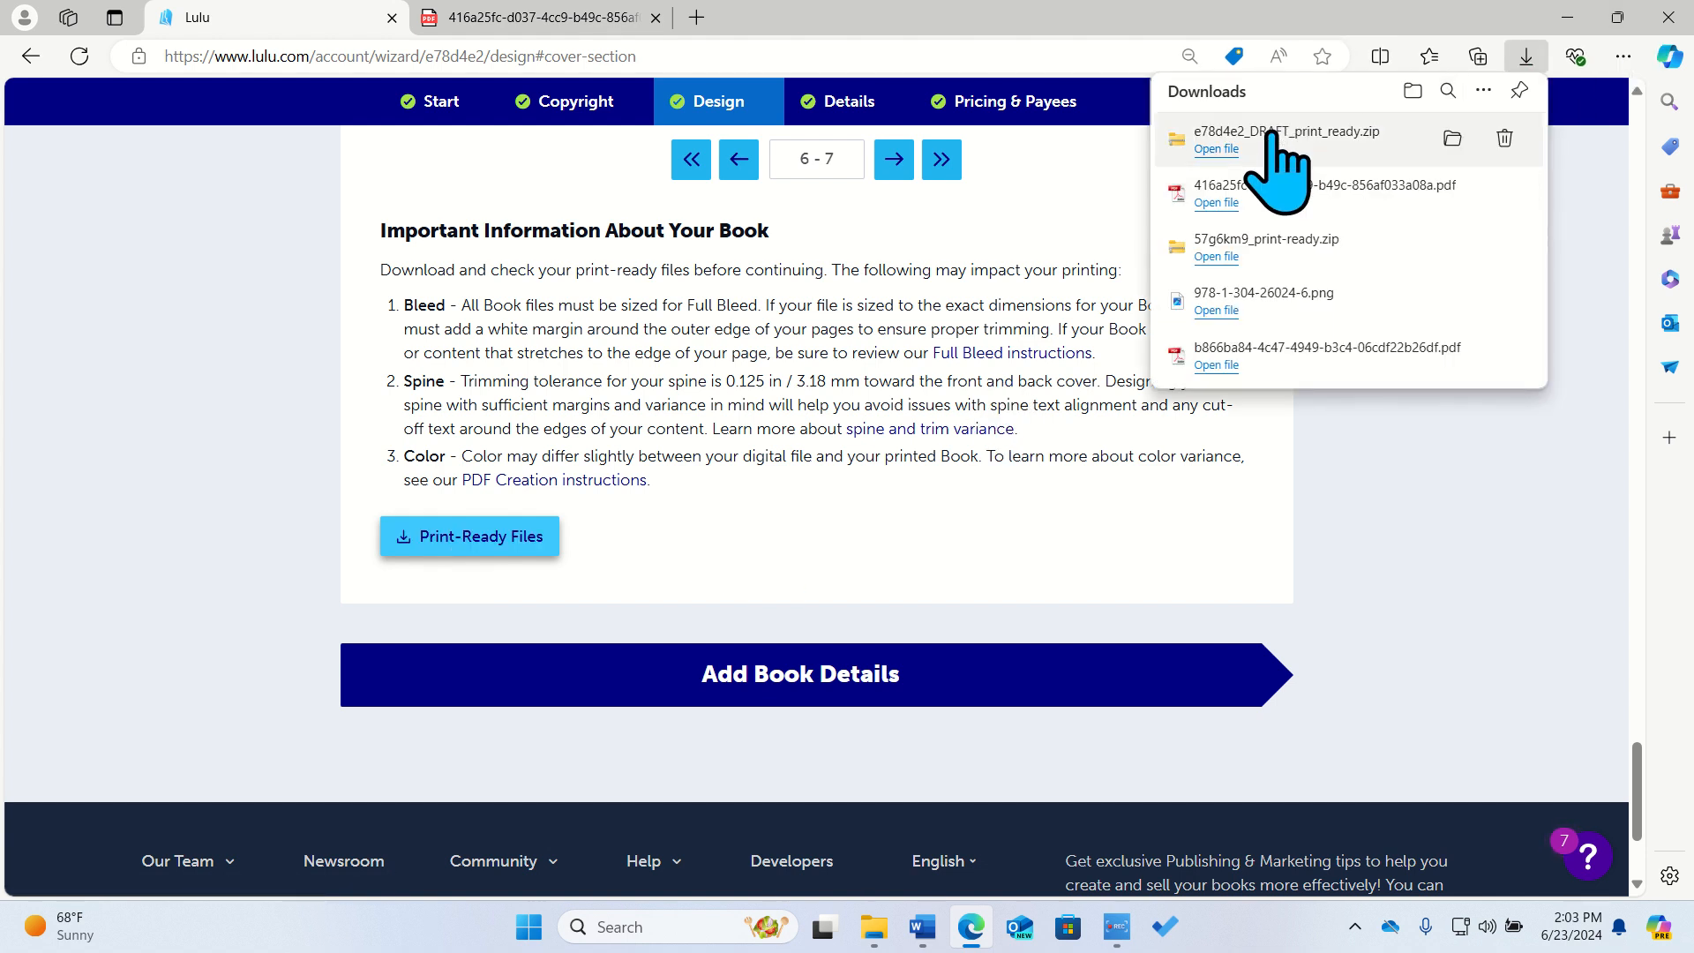
click(807, 687)
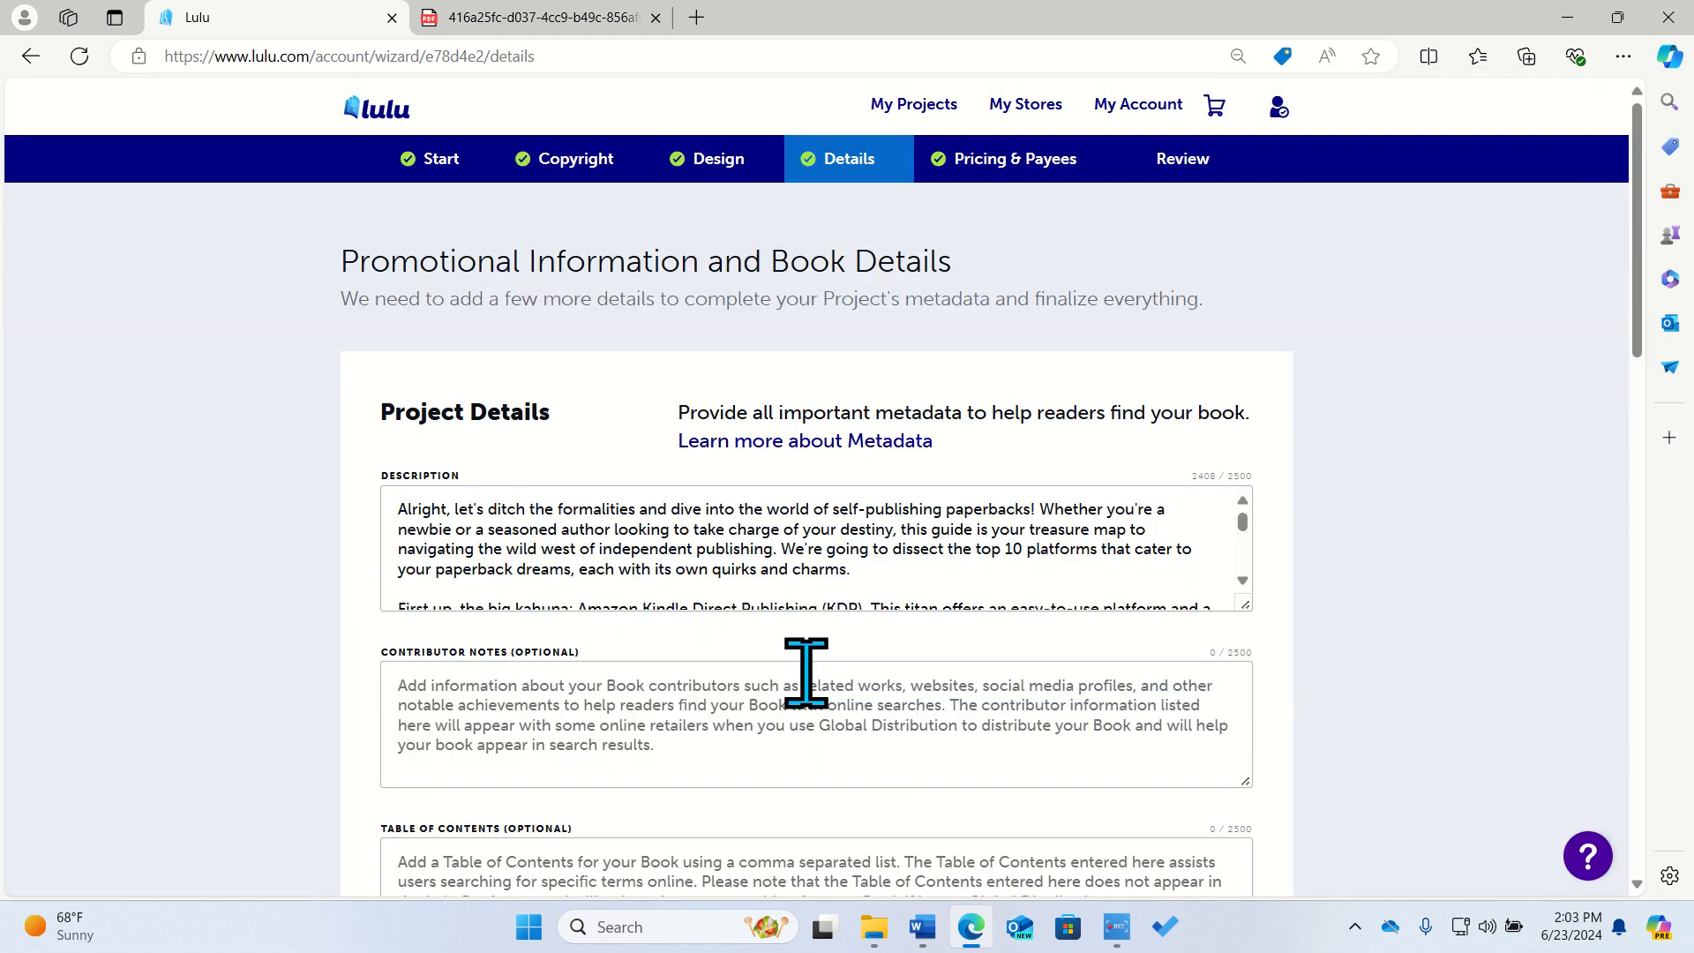
Review the project description and the optional contributor notes and table of contents fields.
click(444, 523)
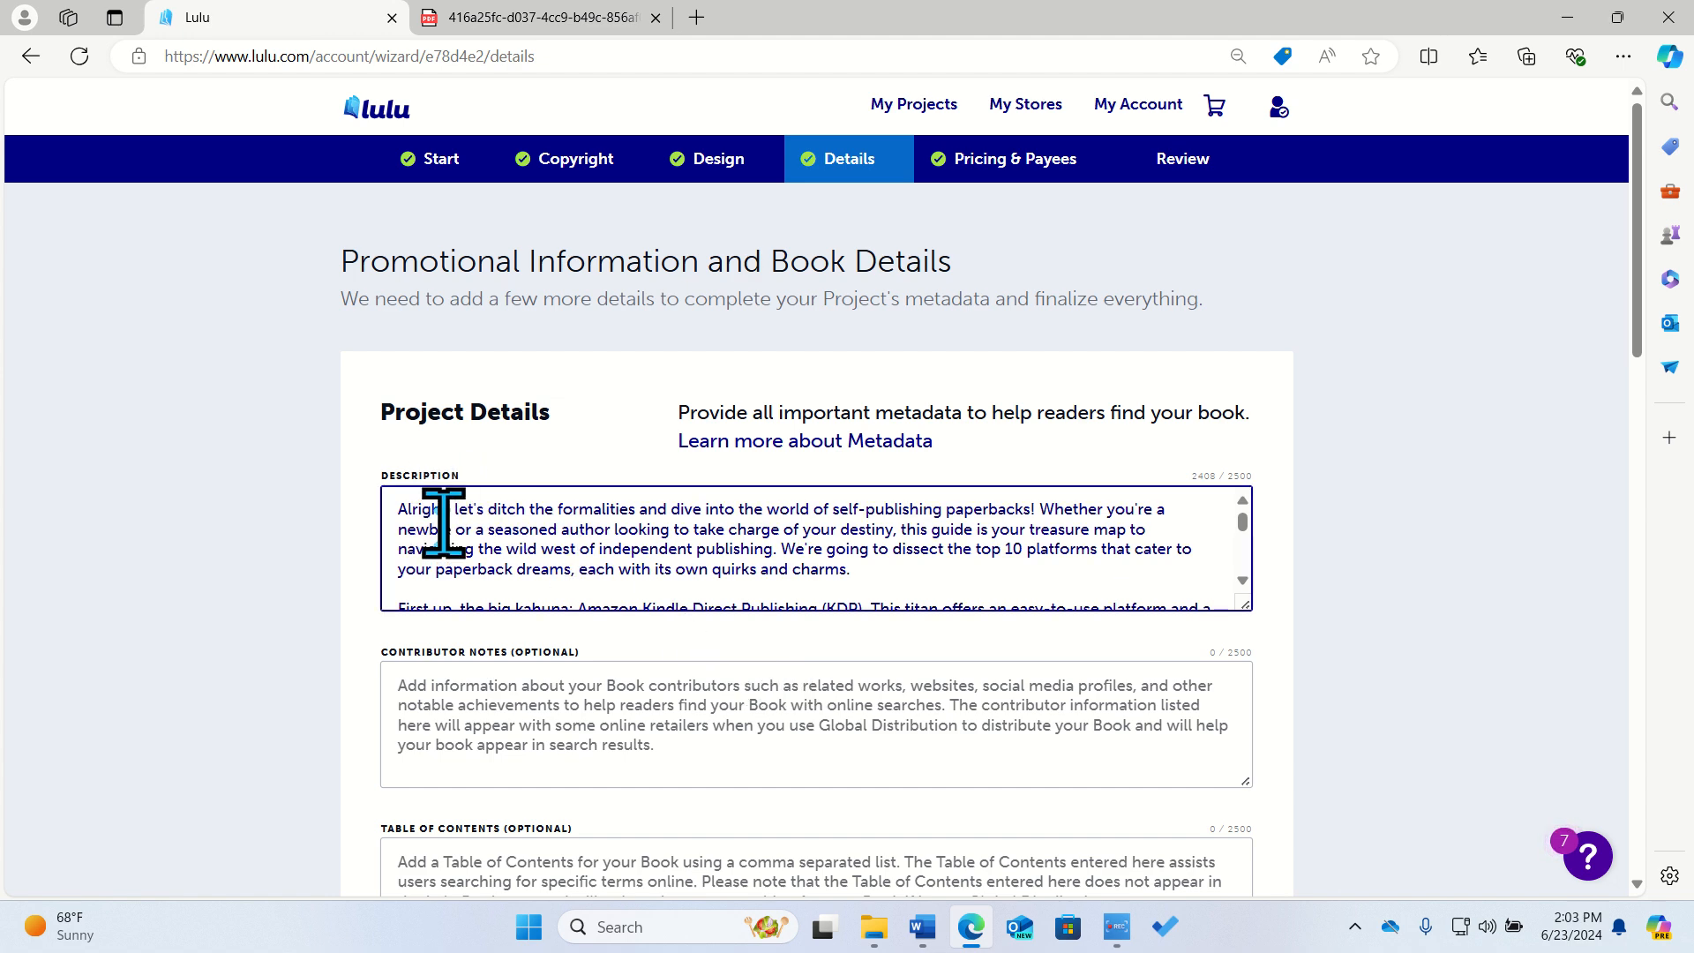
scroll(566, 585, down, 5)
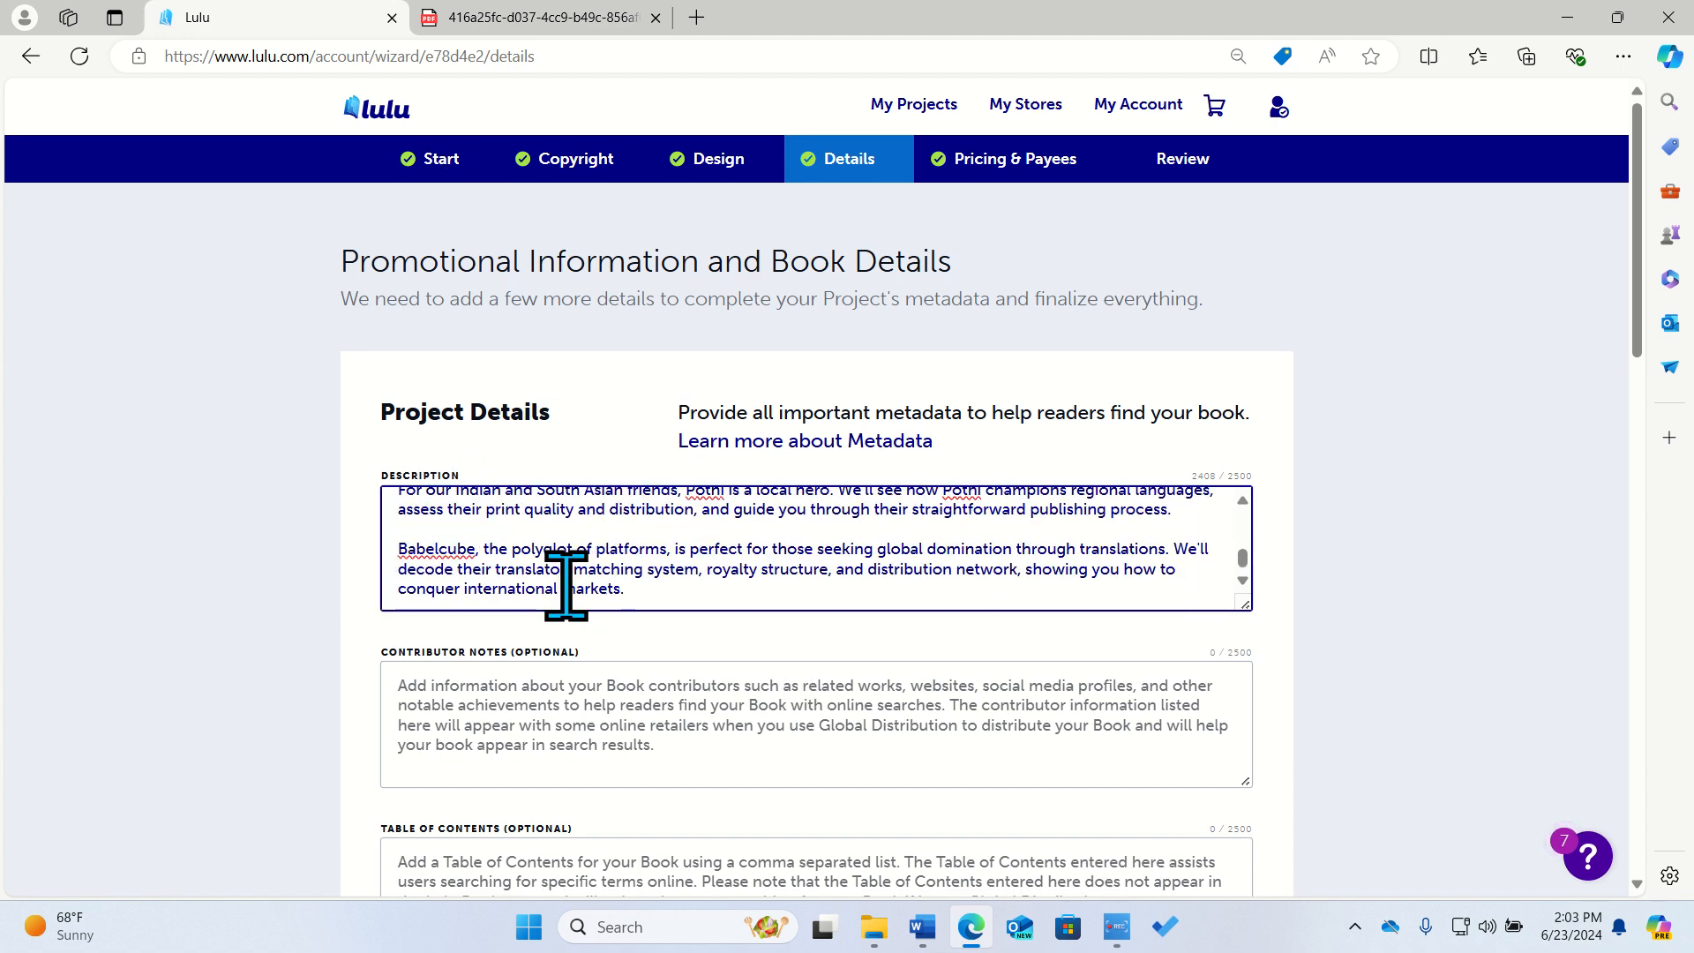
scroll(642, 558, up, 5)
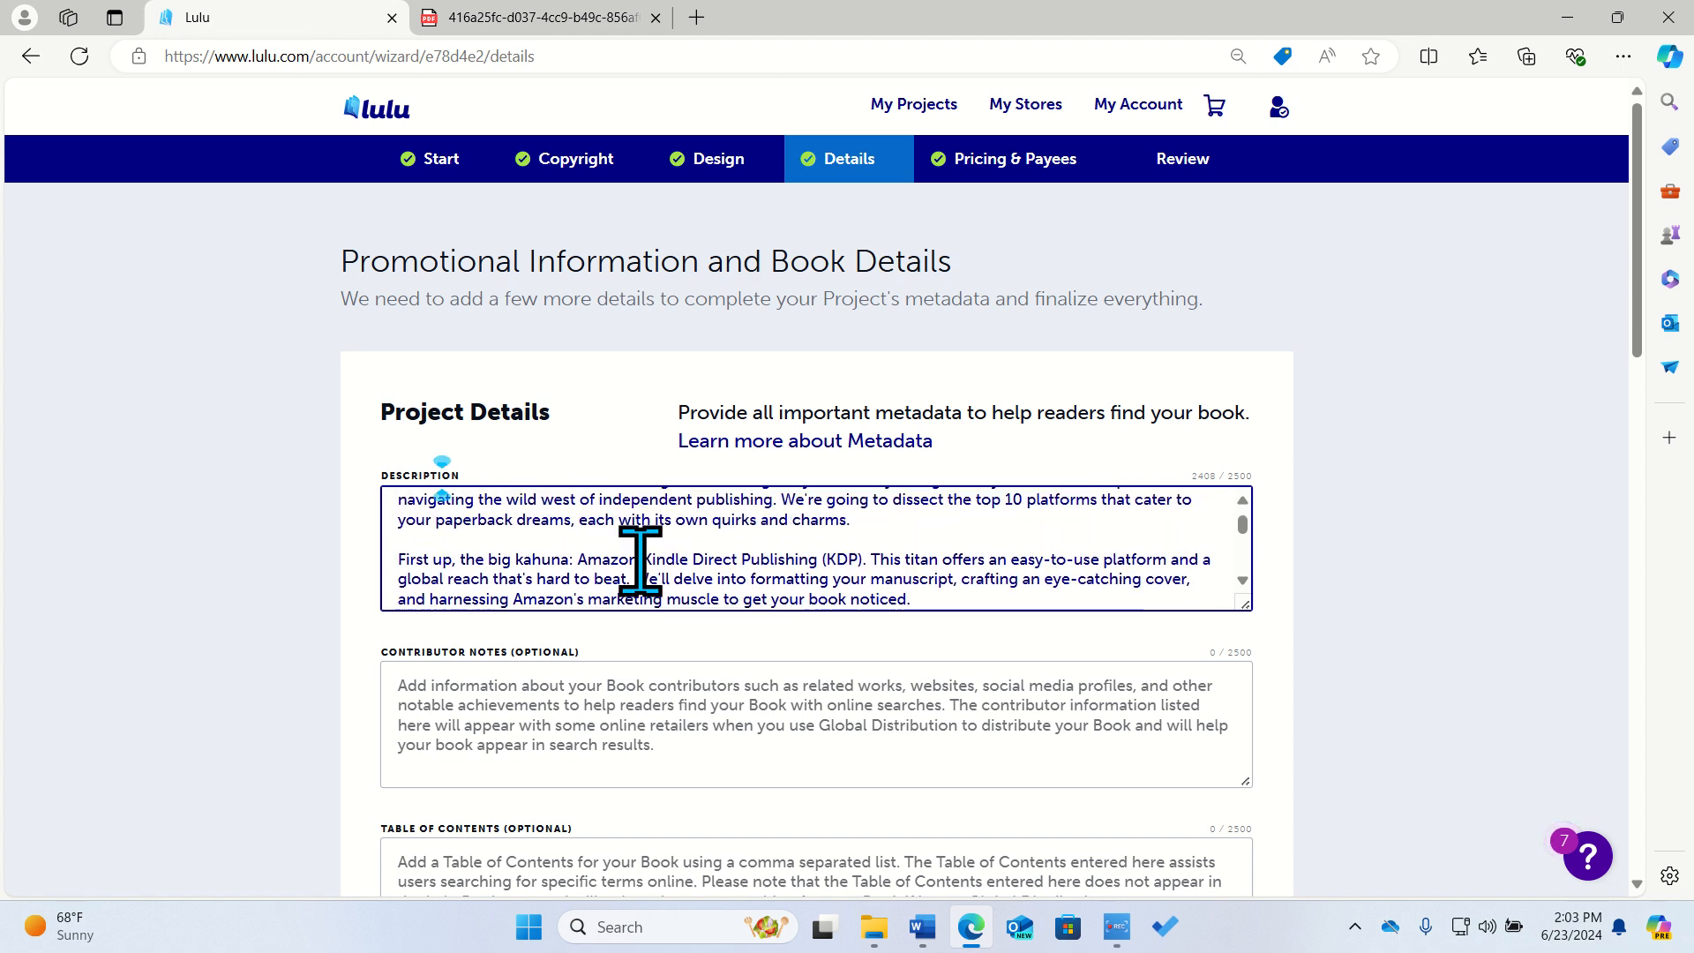
click(269, 635)
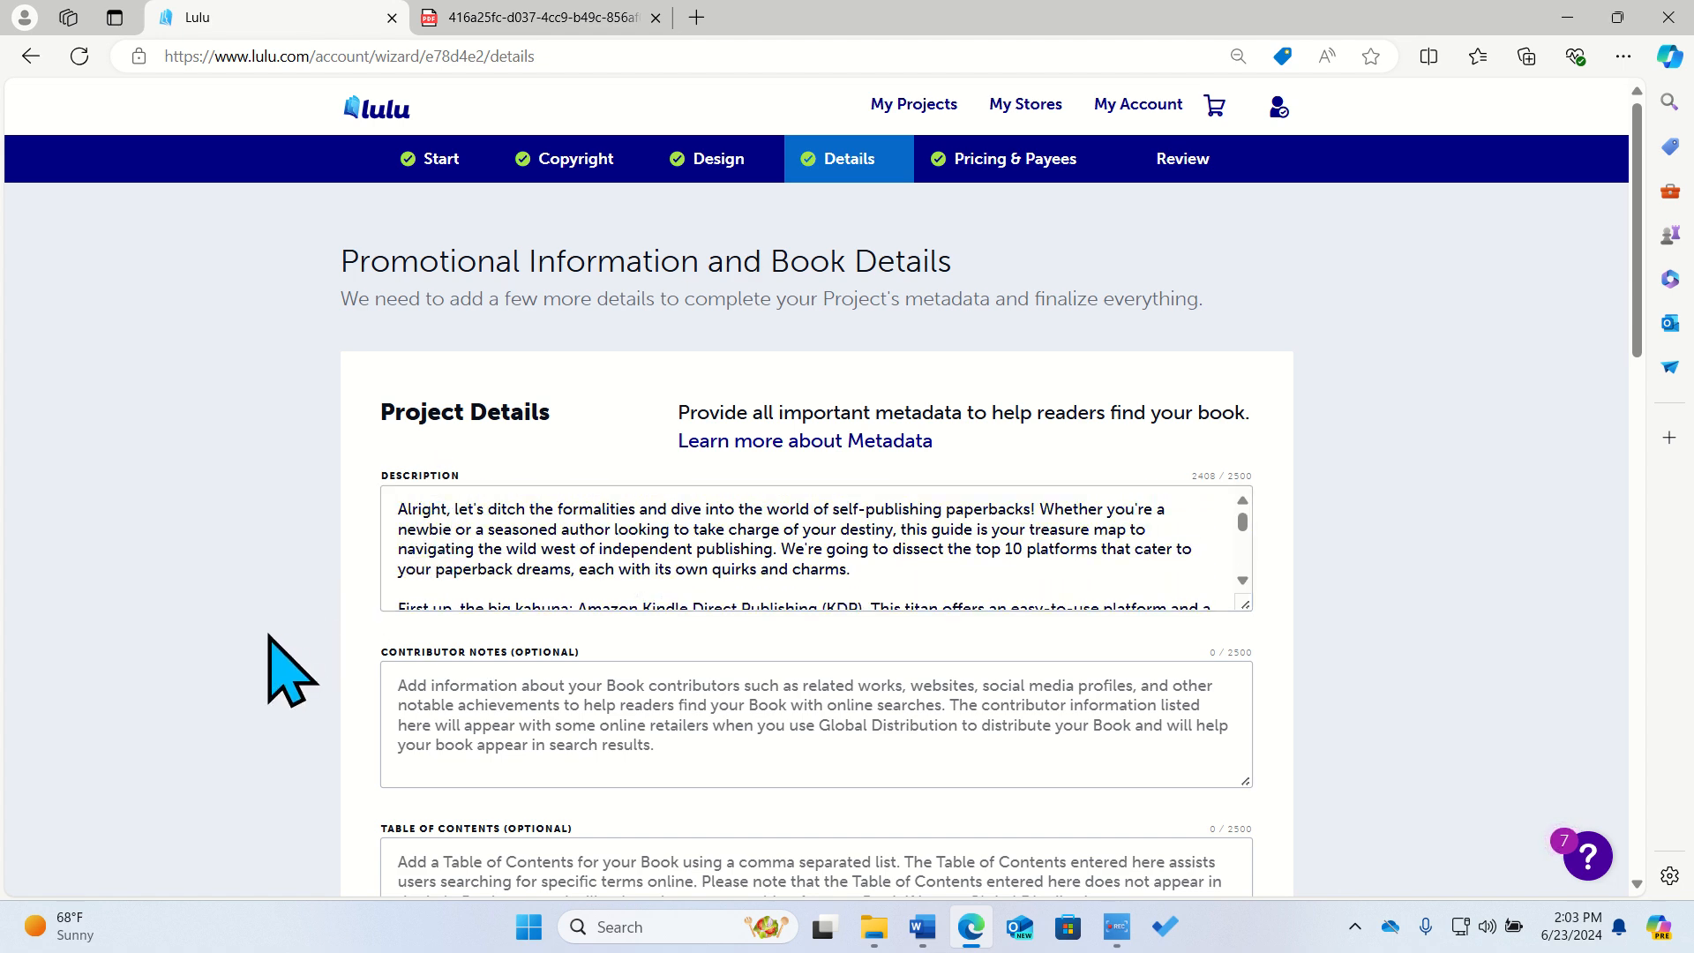
key(ctrl+plus)
key(ctrl+plus)
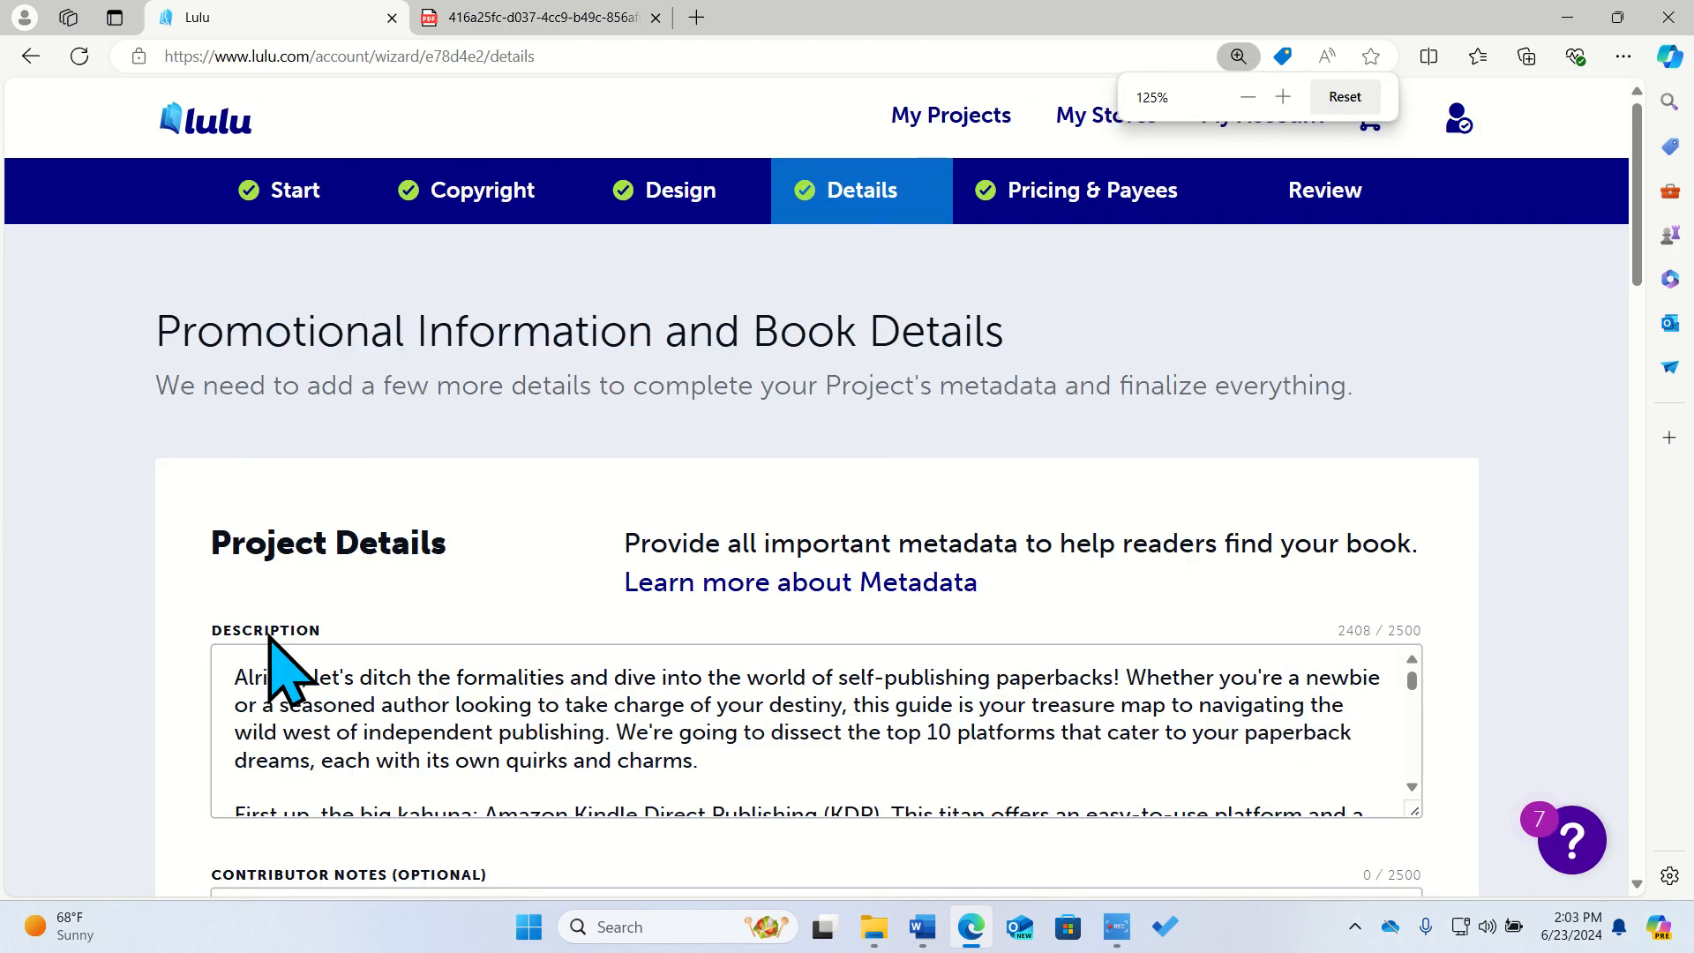
scroll(133, 755, down, 5)
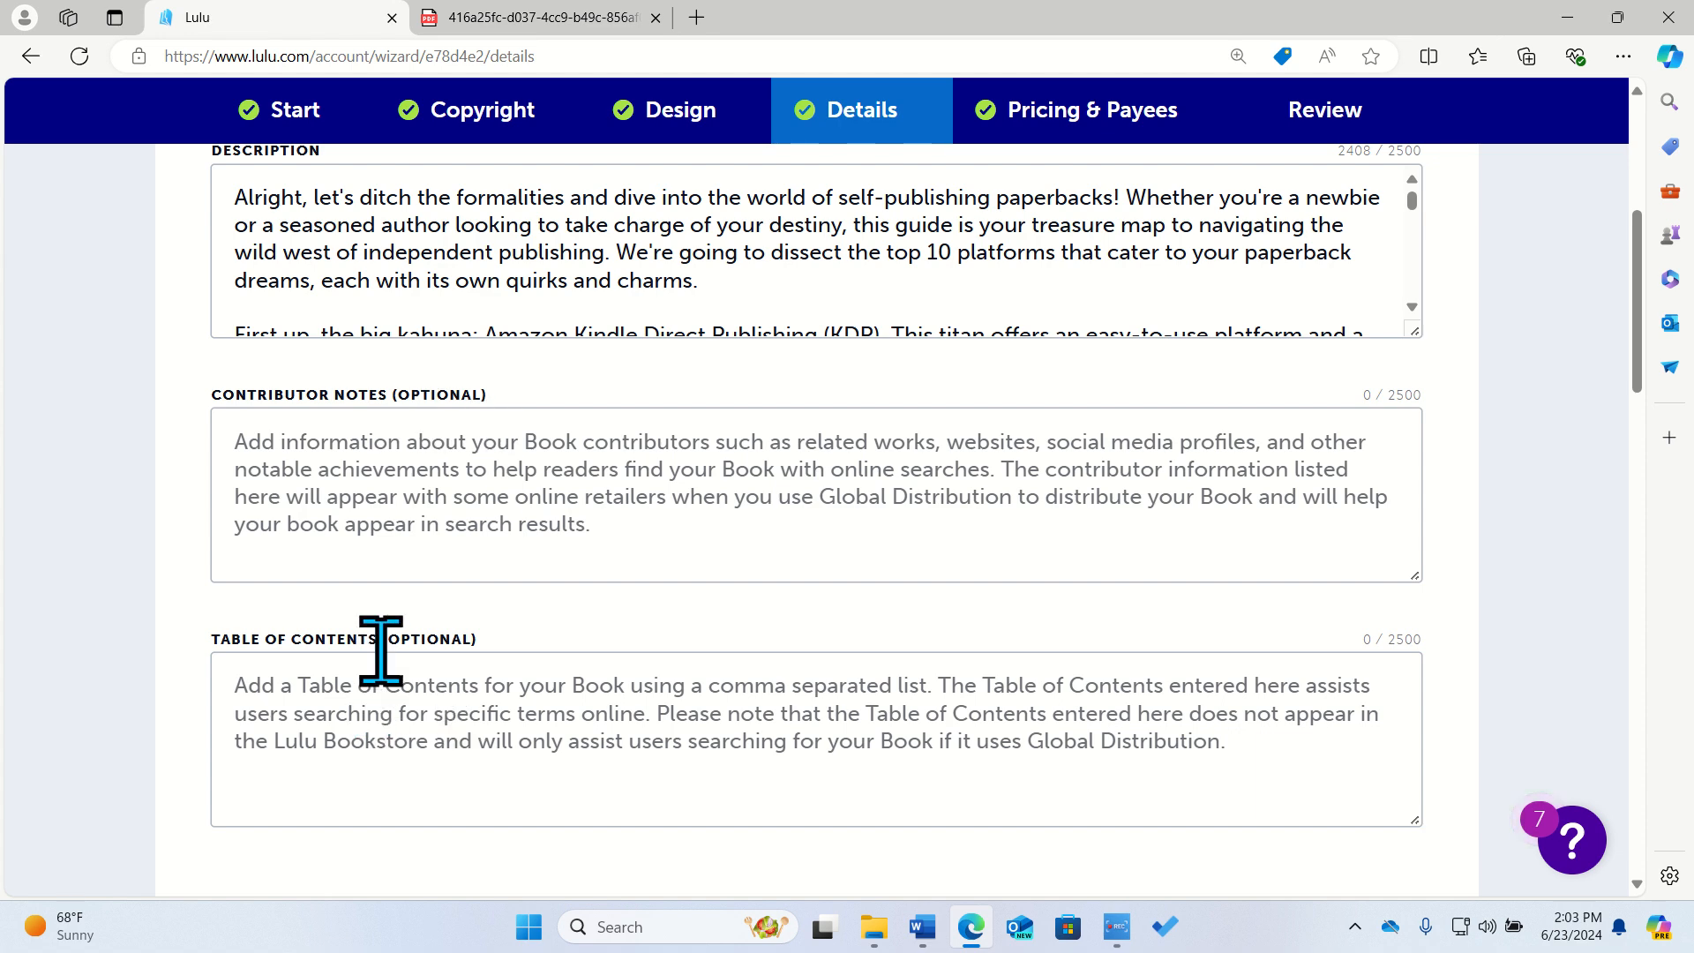
Review the Lulu Bookstore category, the three BISAC categories and the keywords.
scroll(48, 710, down, 8)
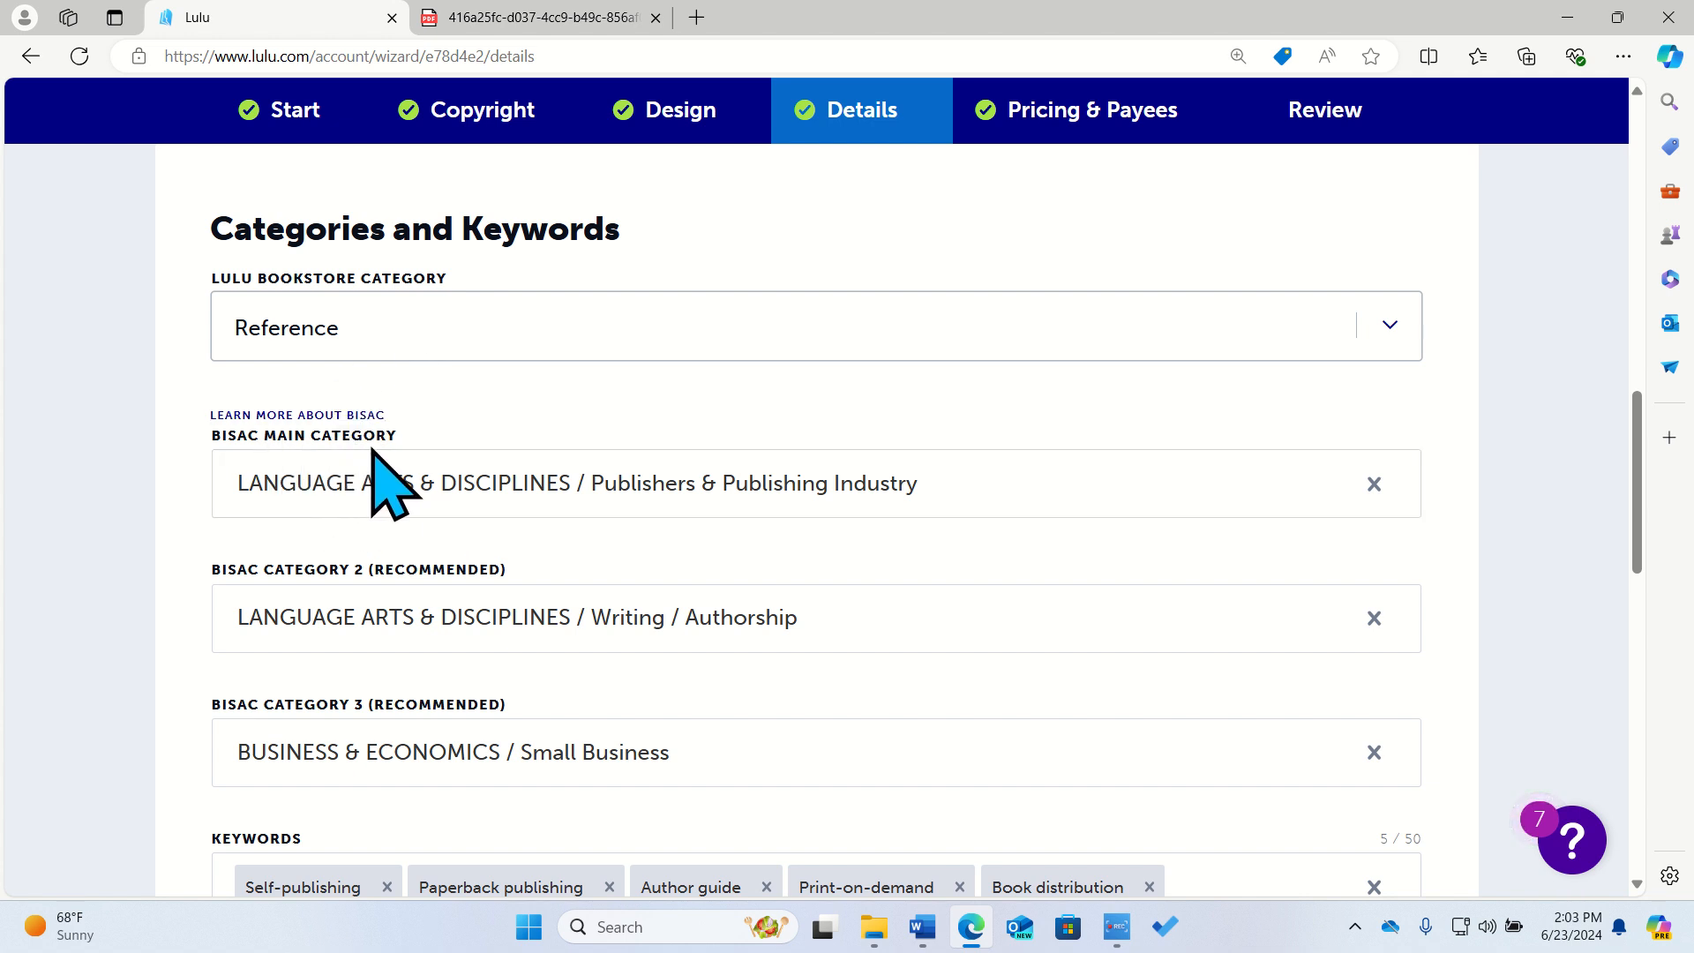
scroll(377, 473, down, 1)
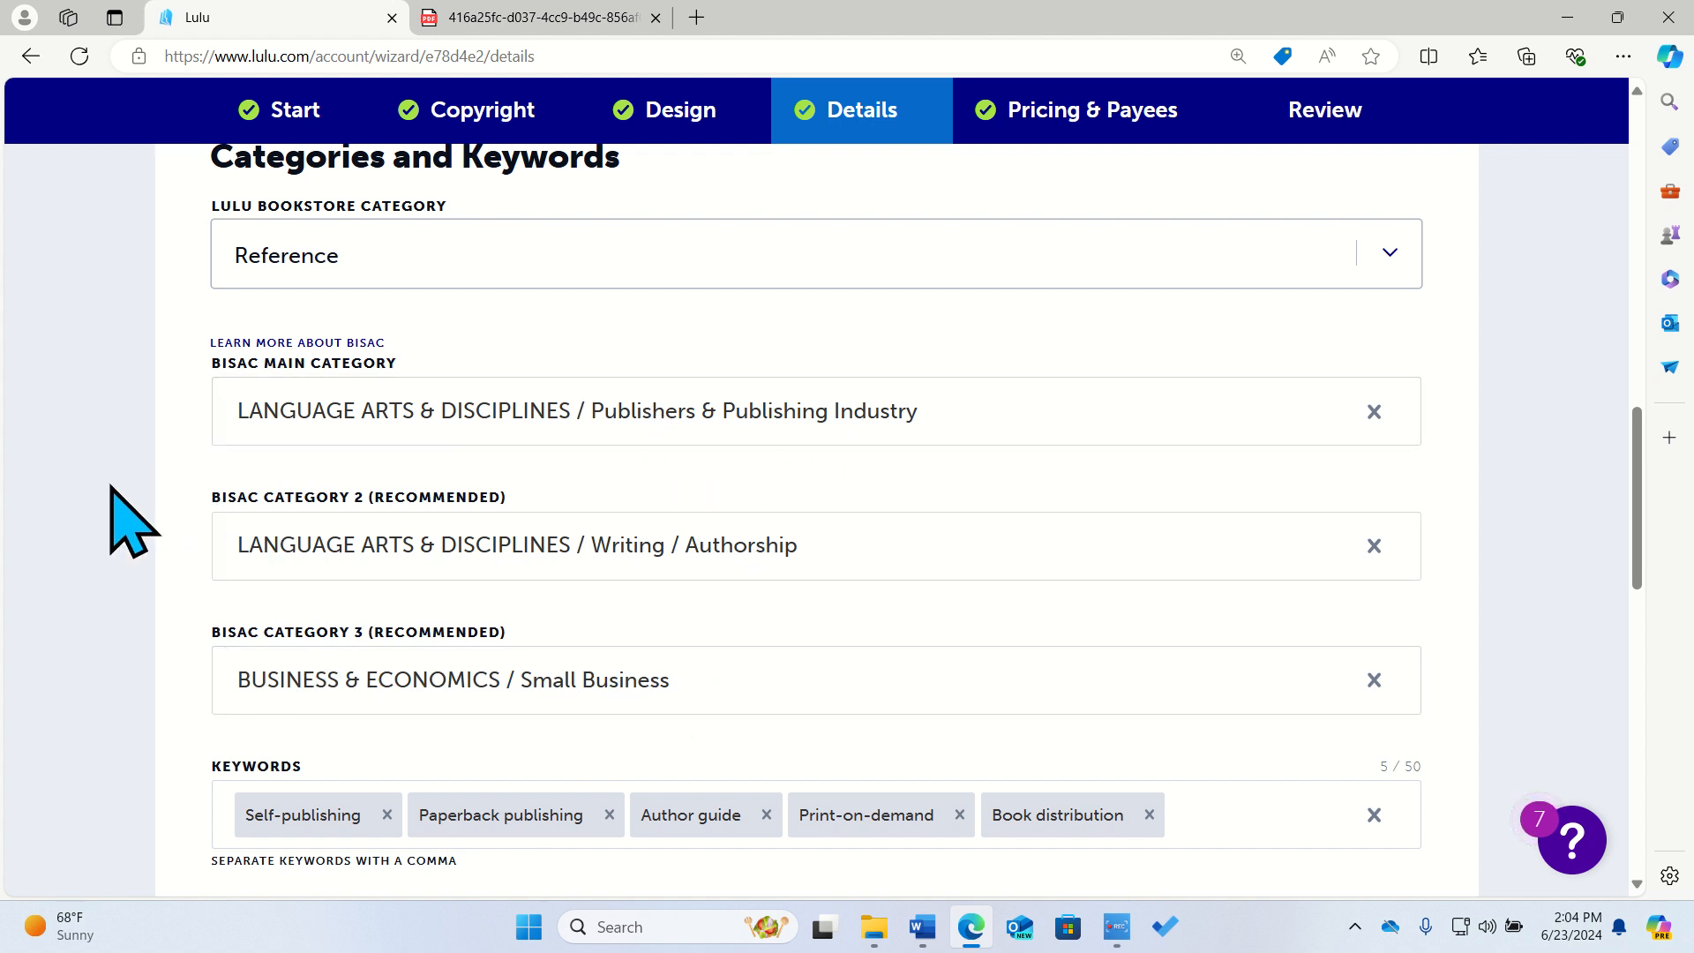
scroll(84, 547, down, 2)
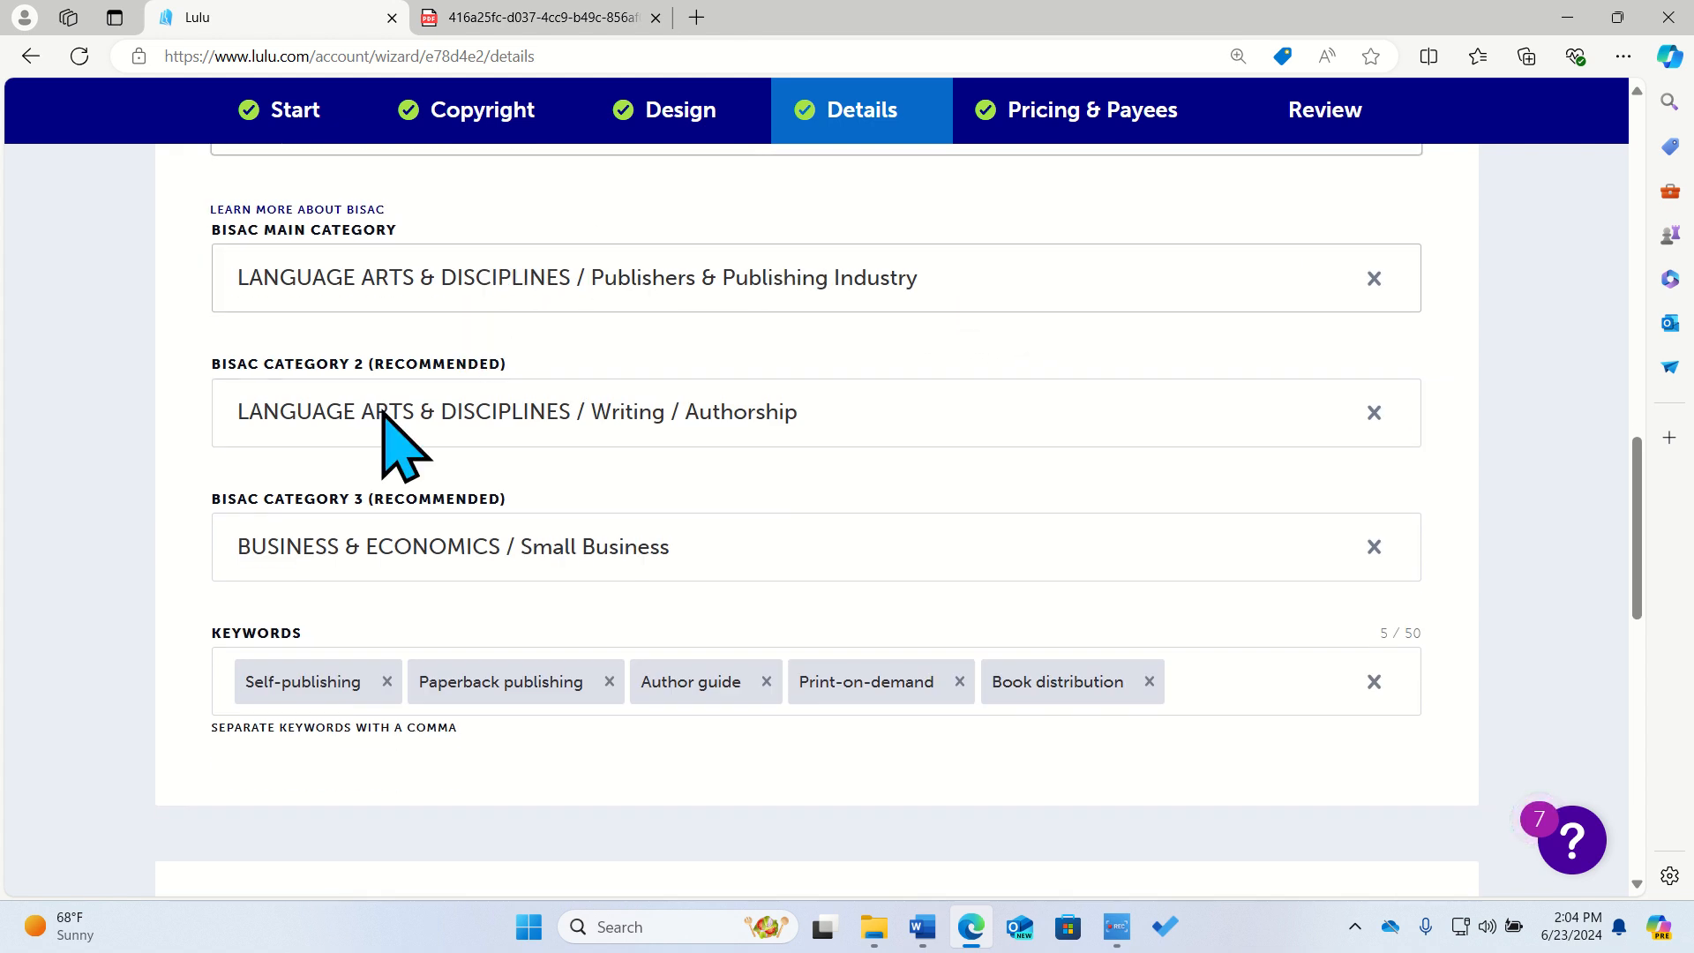
scroll(84, 660, down, 5)
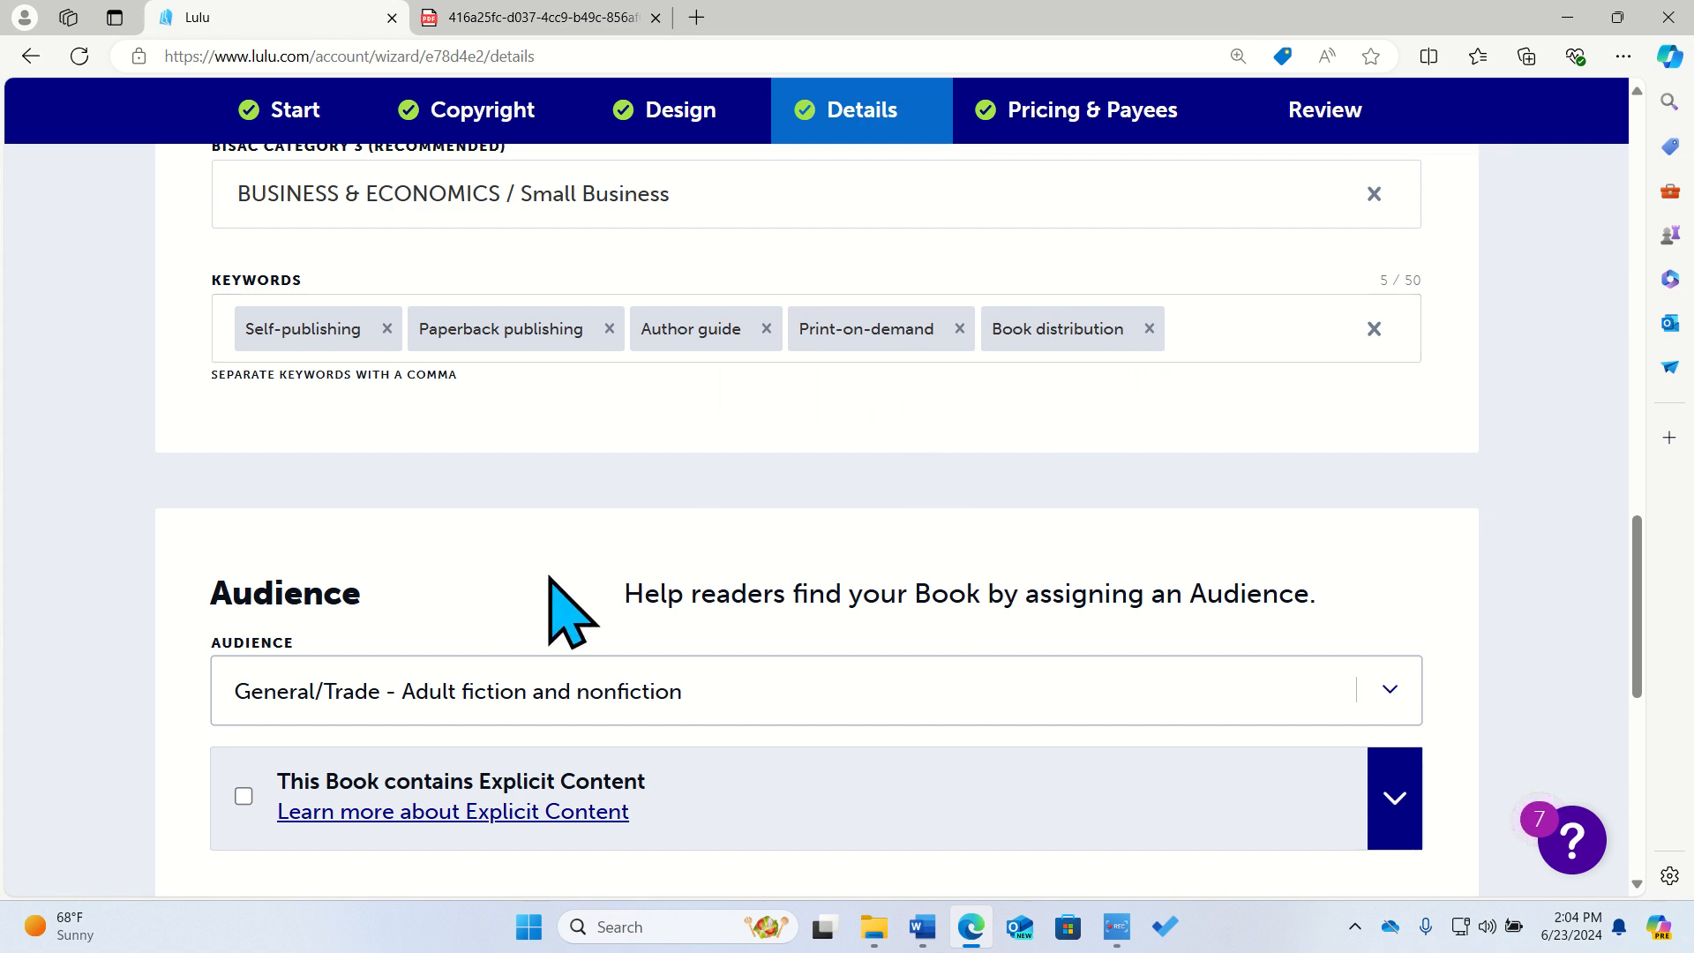
scroll(561, 494, down, 2)
scroll(575, 447, up, 2)
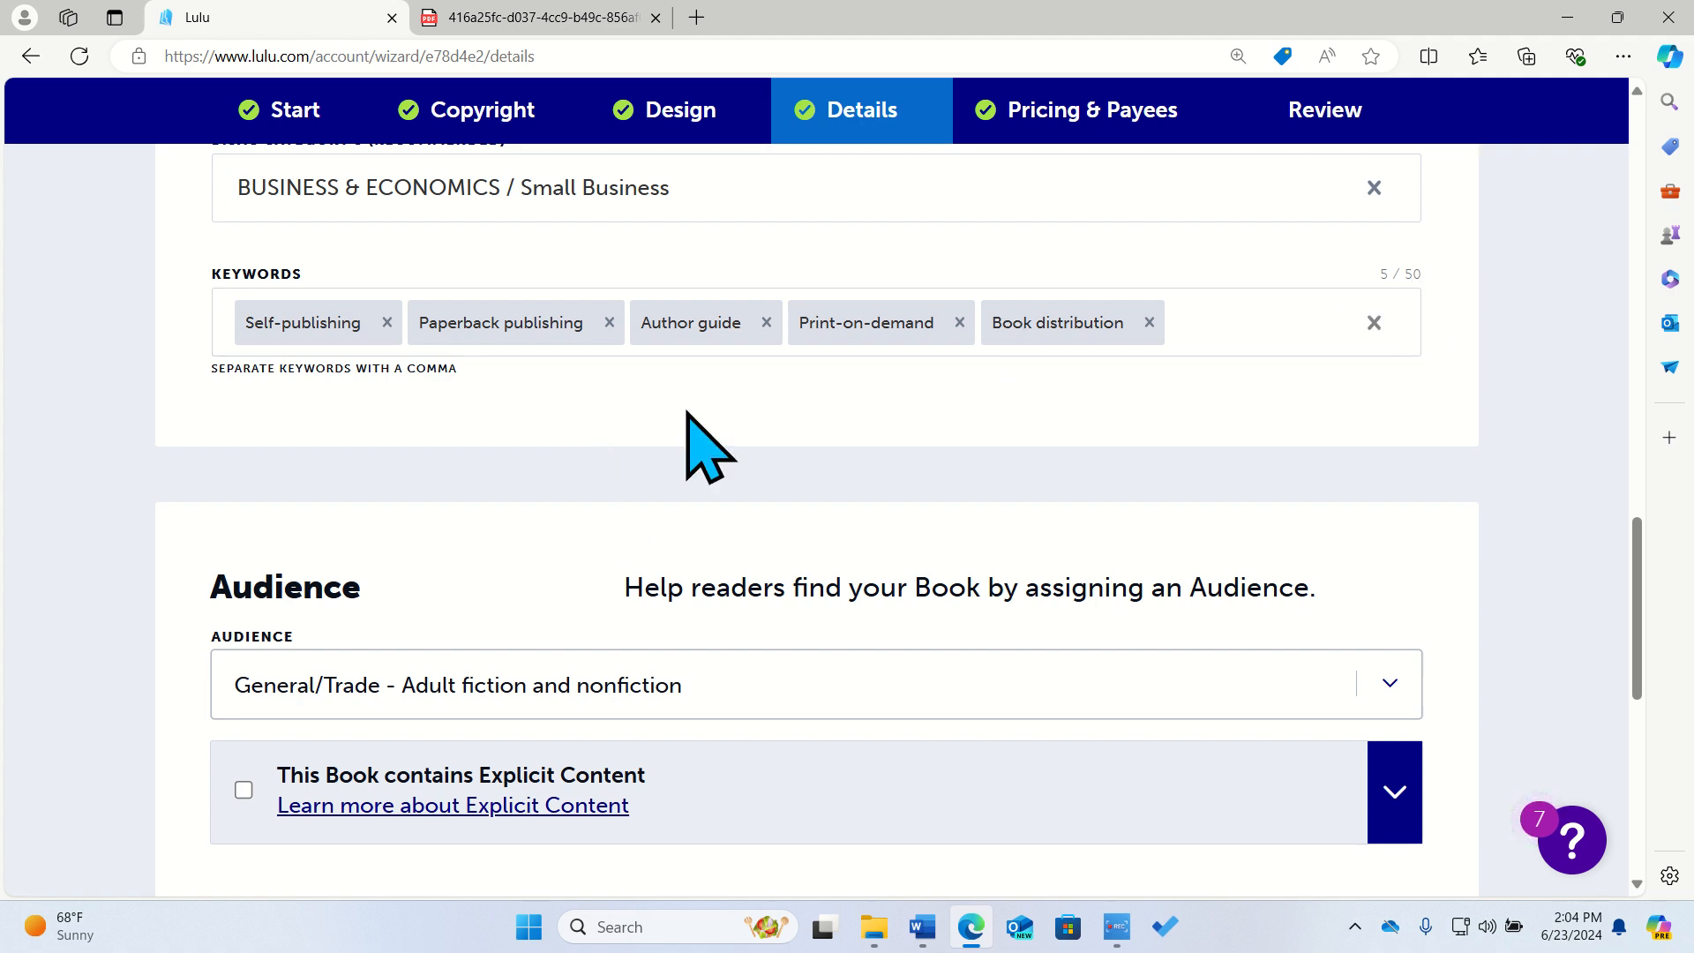
Set the audience to General/Trade - Adult fiction and nonfiction and continue to pricing and payees.
scroll(605, 529, down, 4)
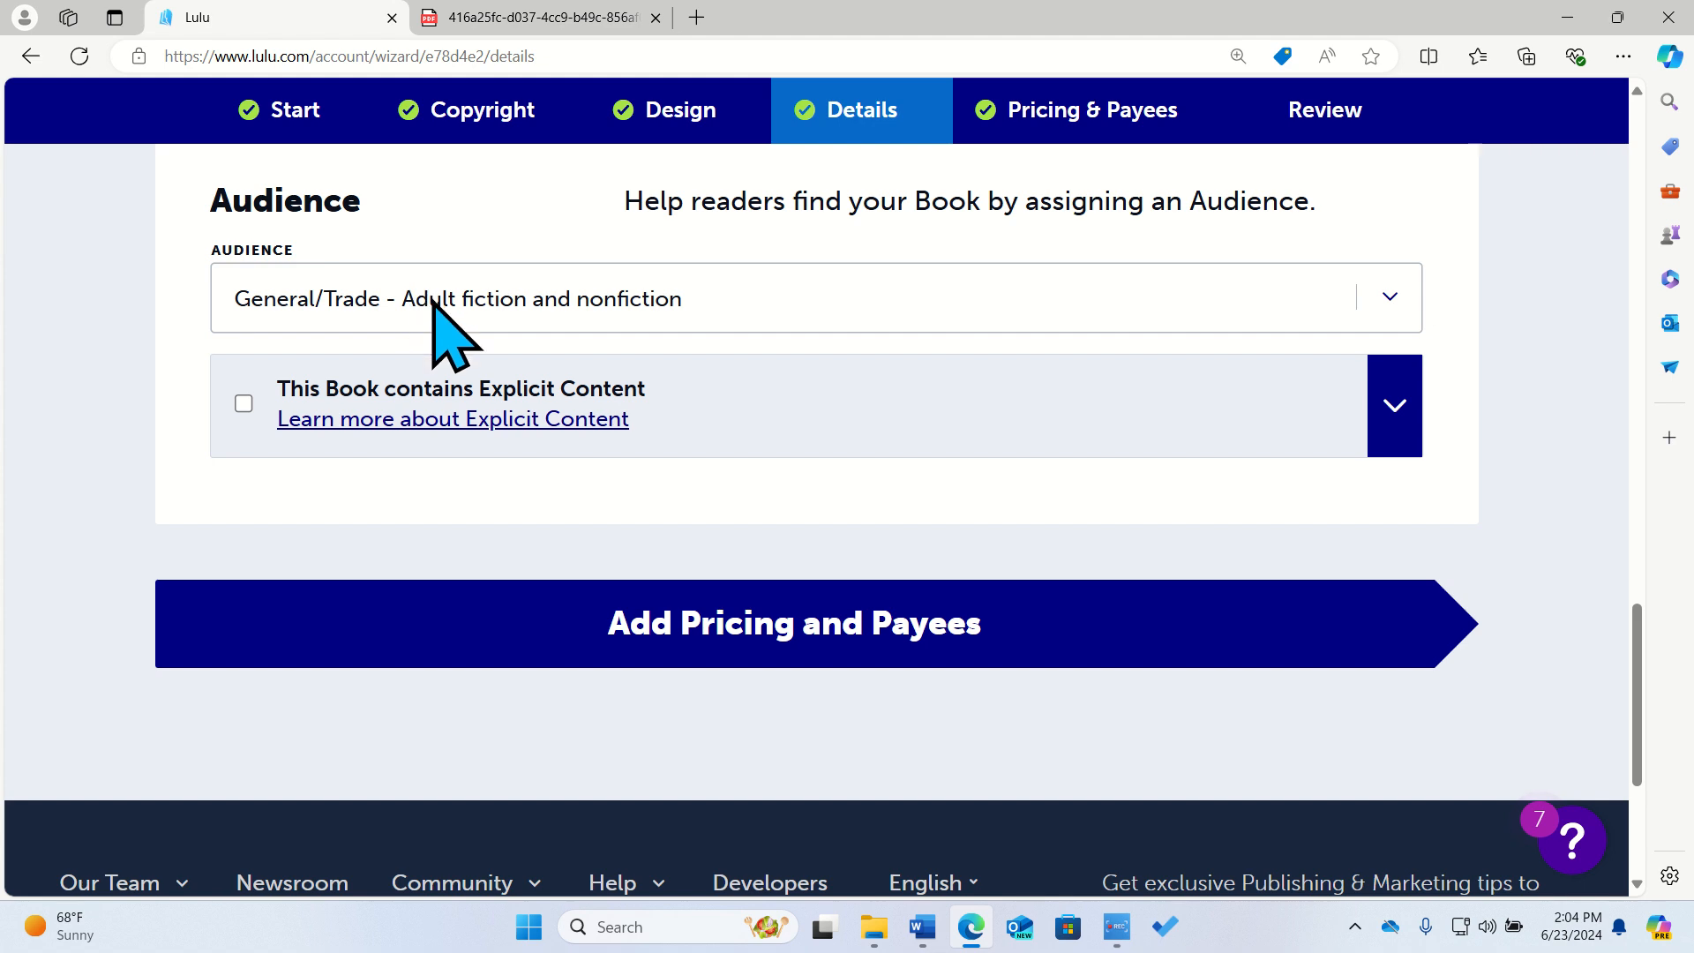
click(459, 305)
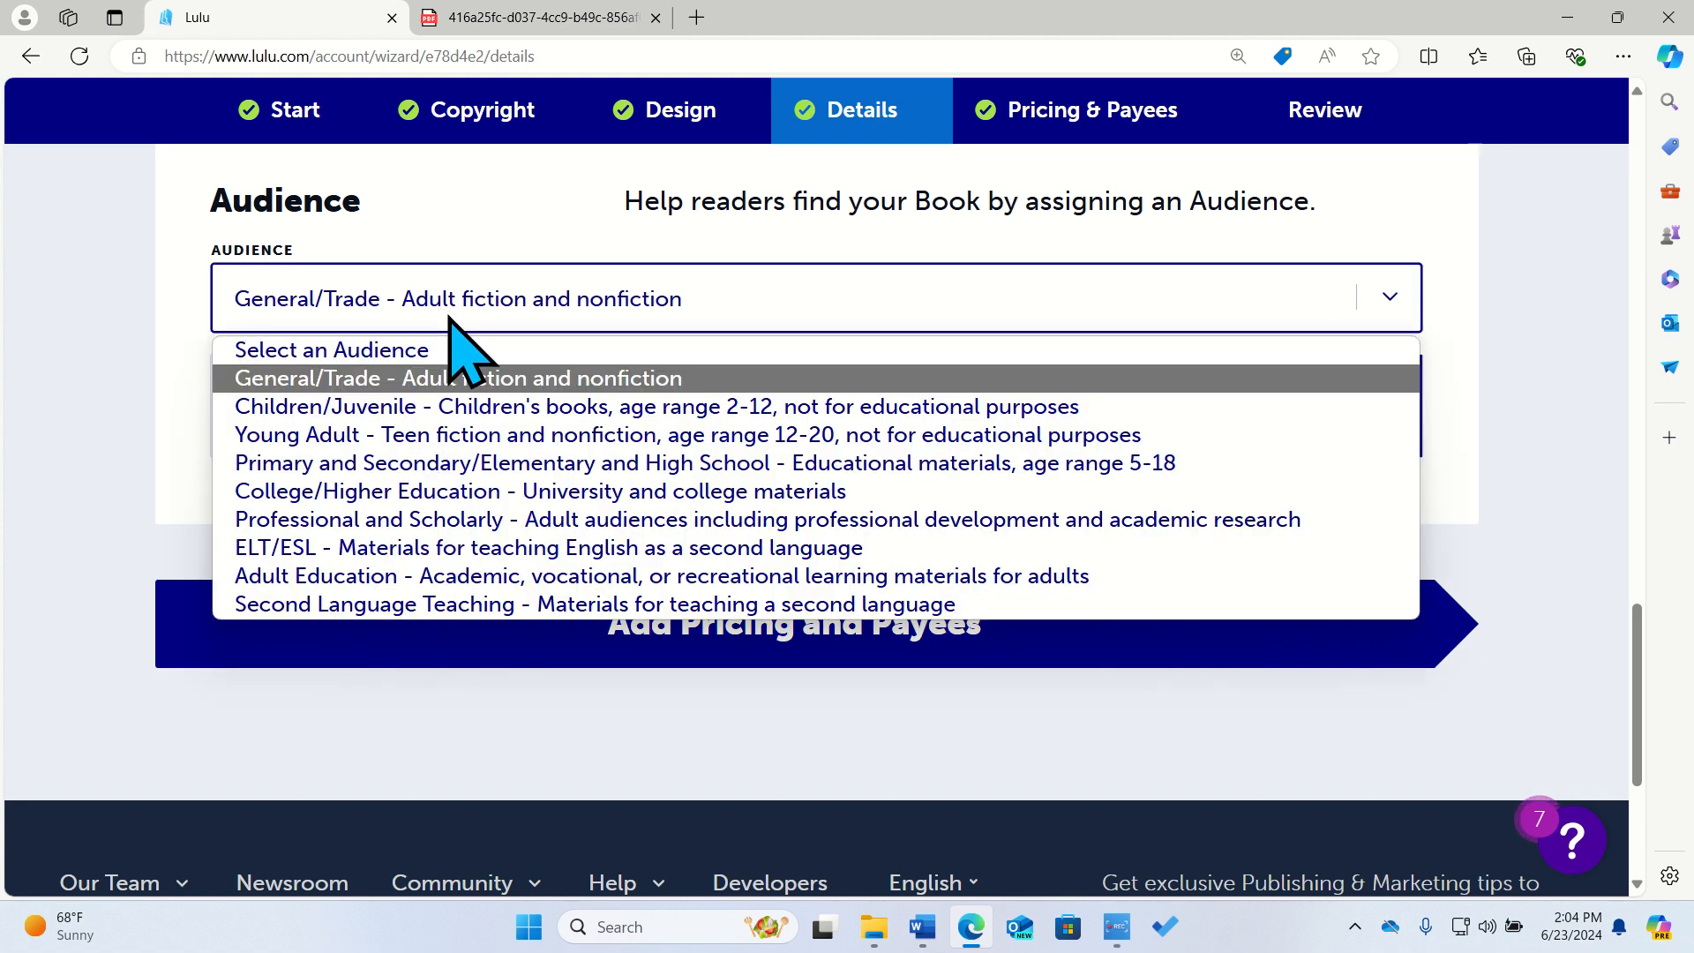
click(415, 385)
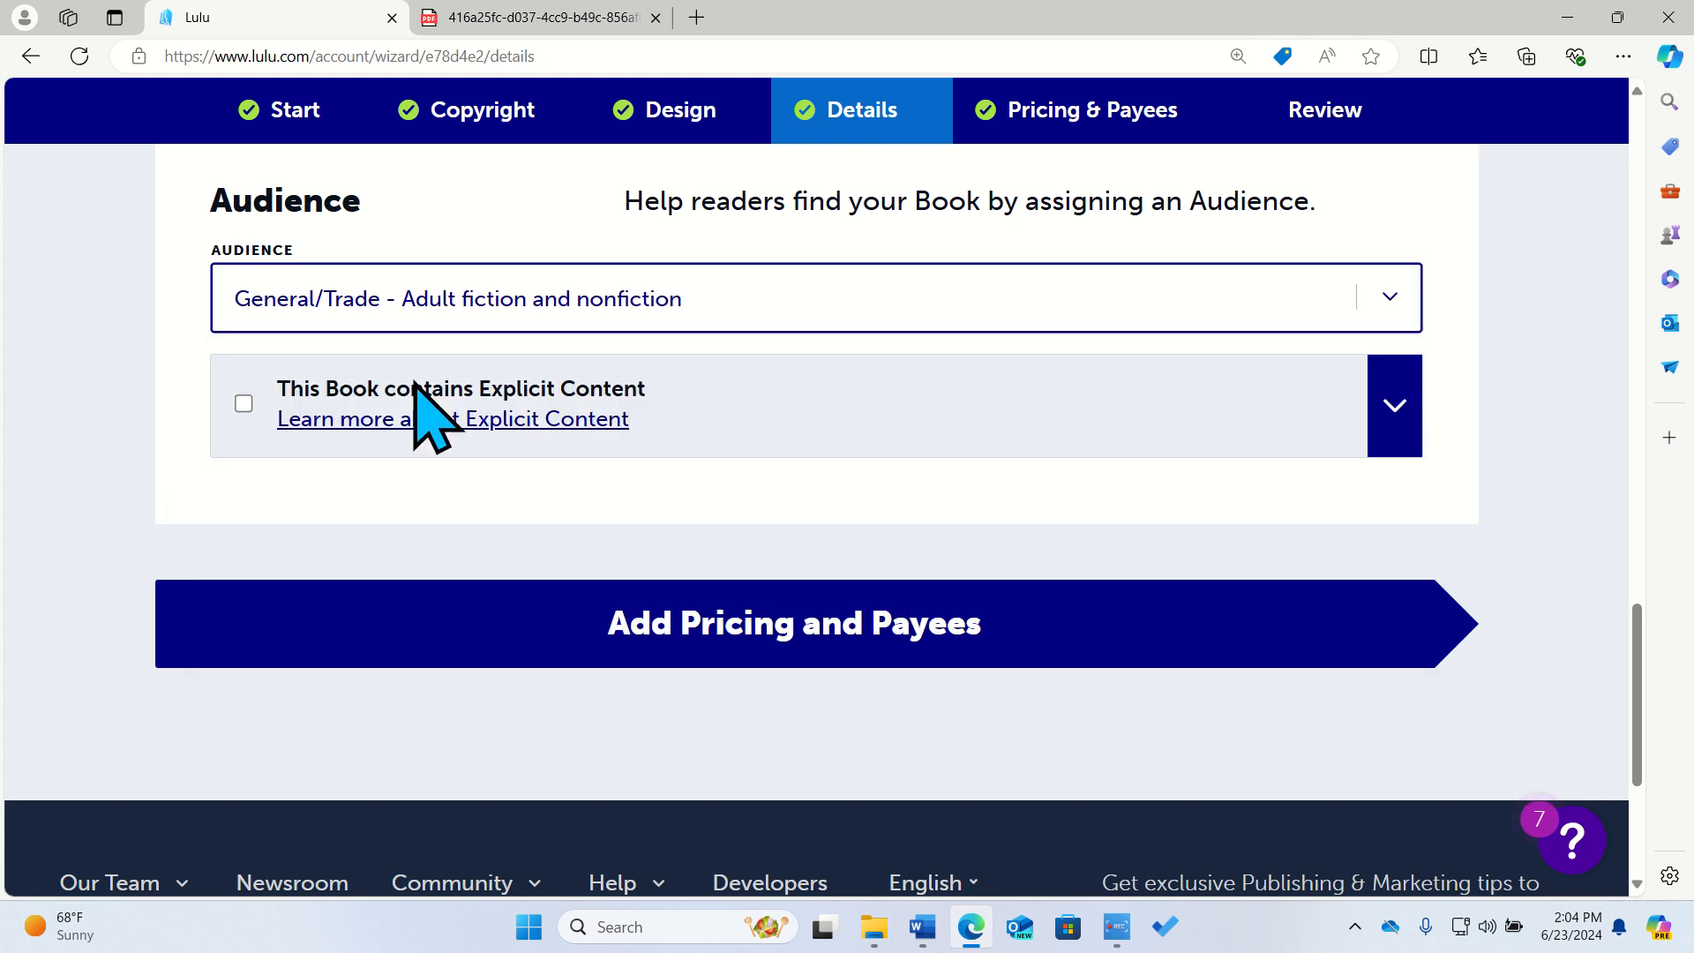
click(575, 639)
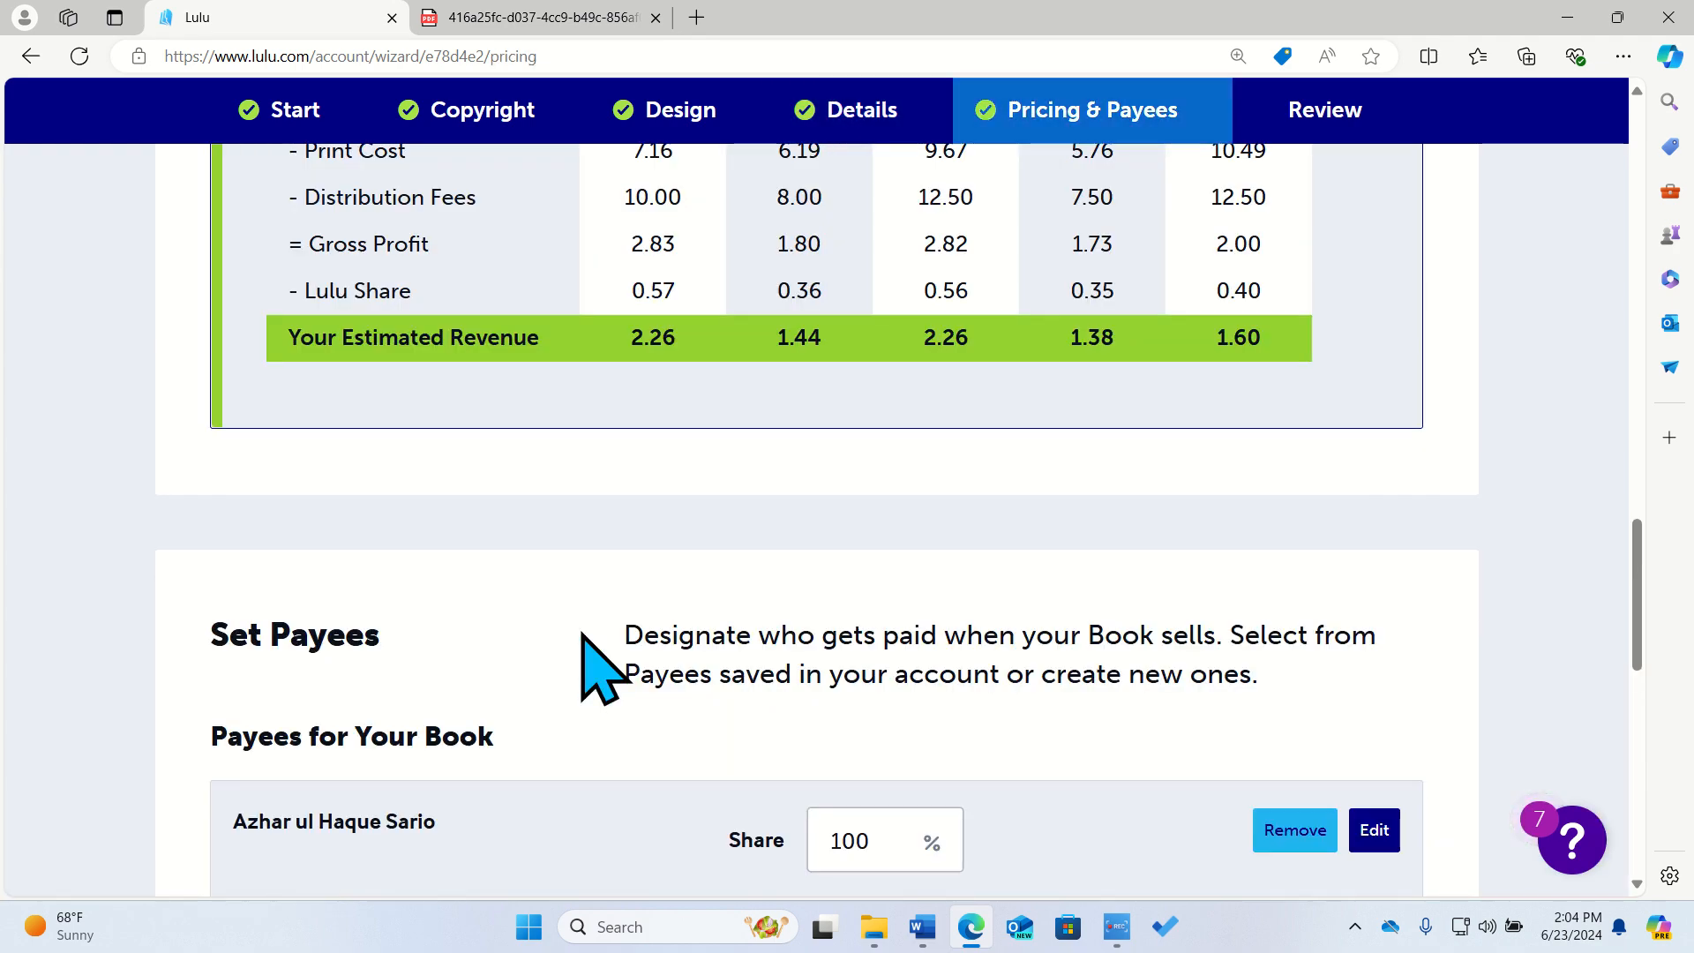
Set the retail price method to Fixed List Price.
scroll(150, 565, up, 15)
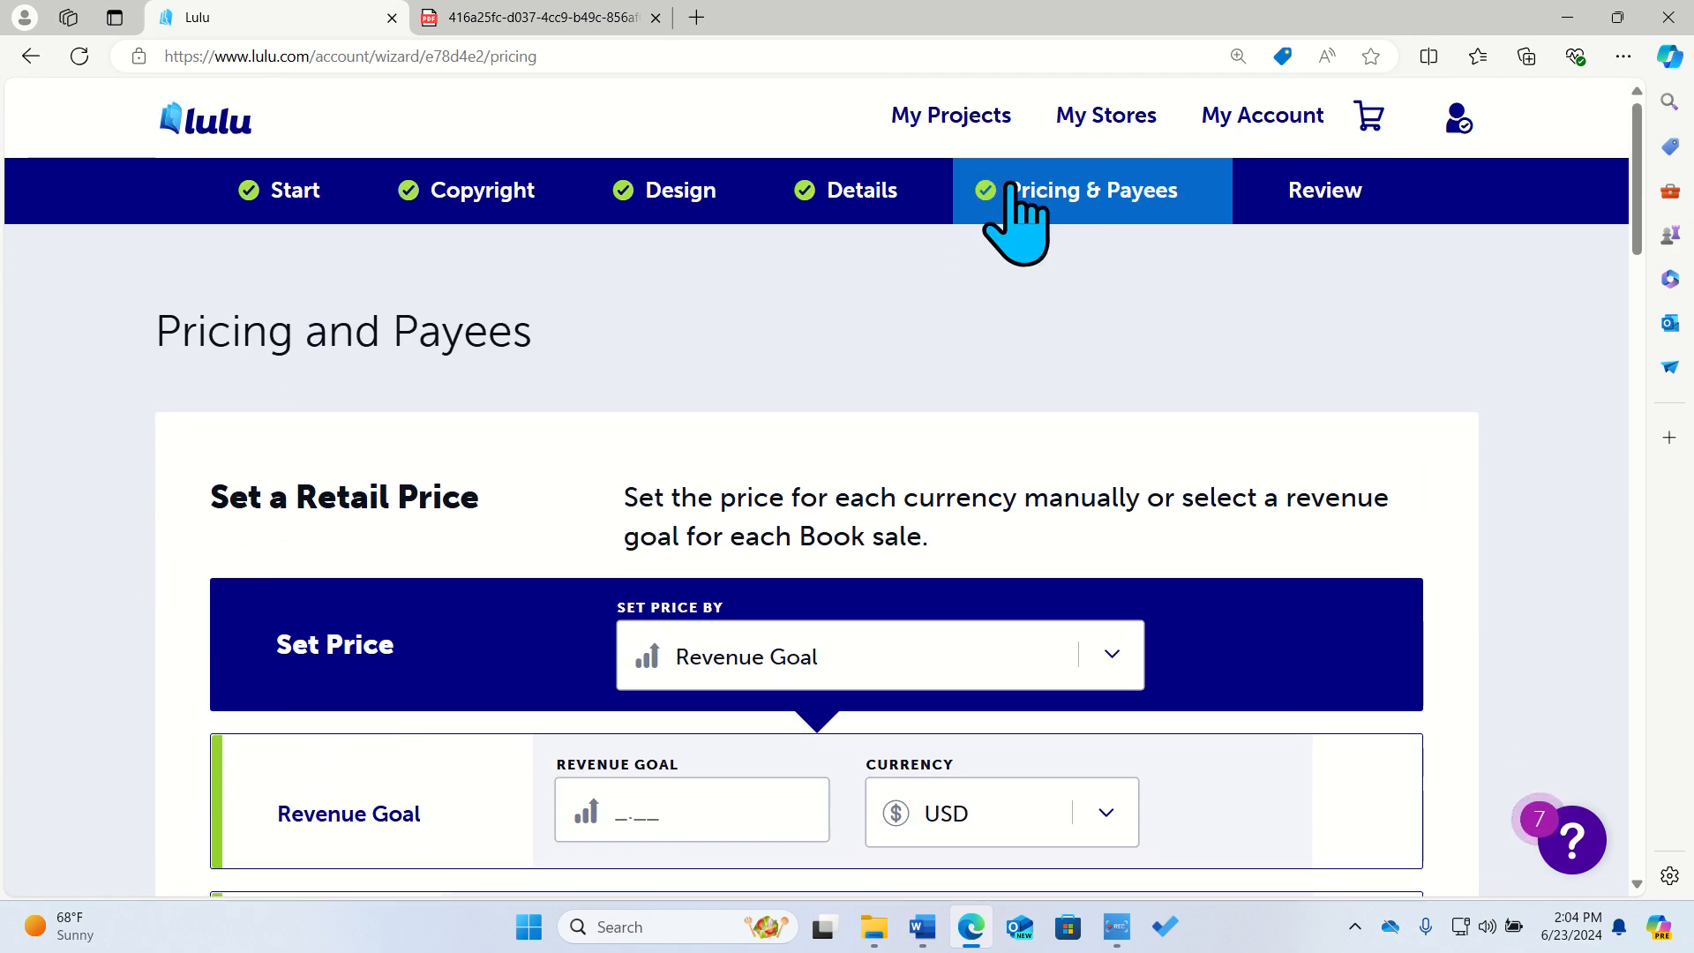
scroll(256, 653, down, 2)
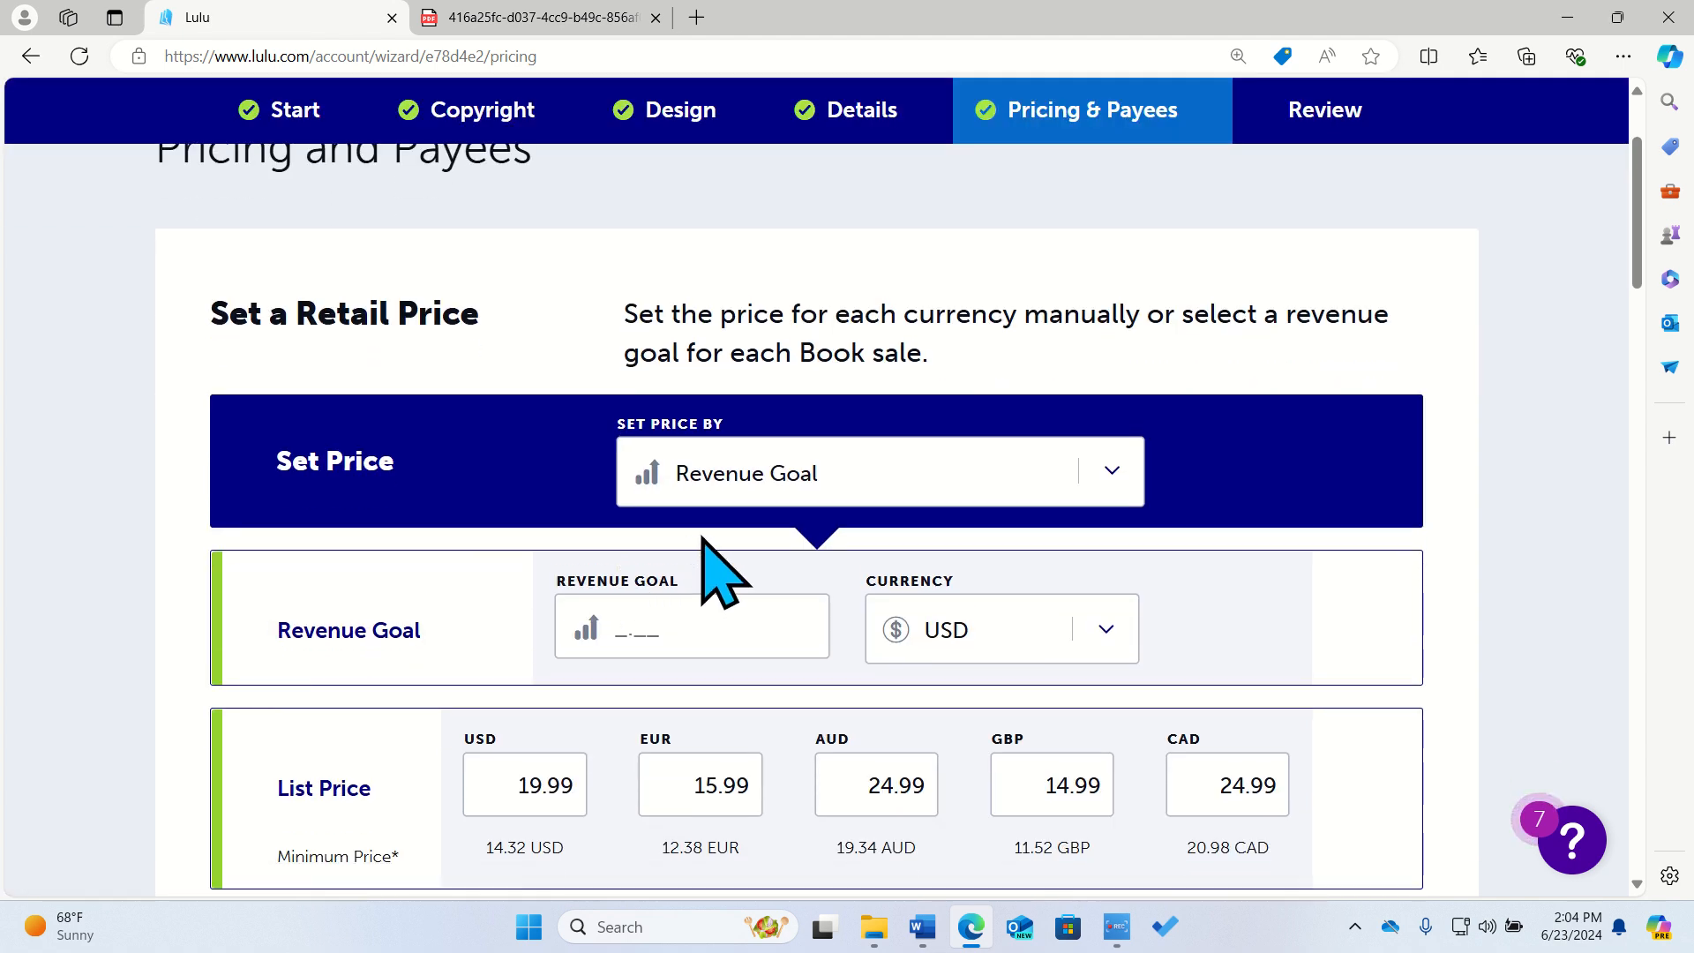
click(739, 485)
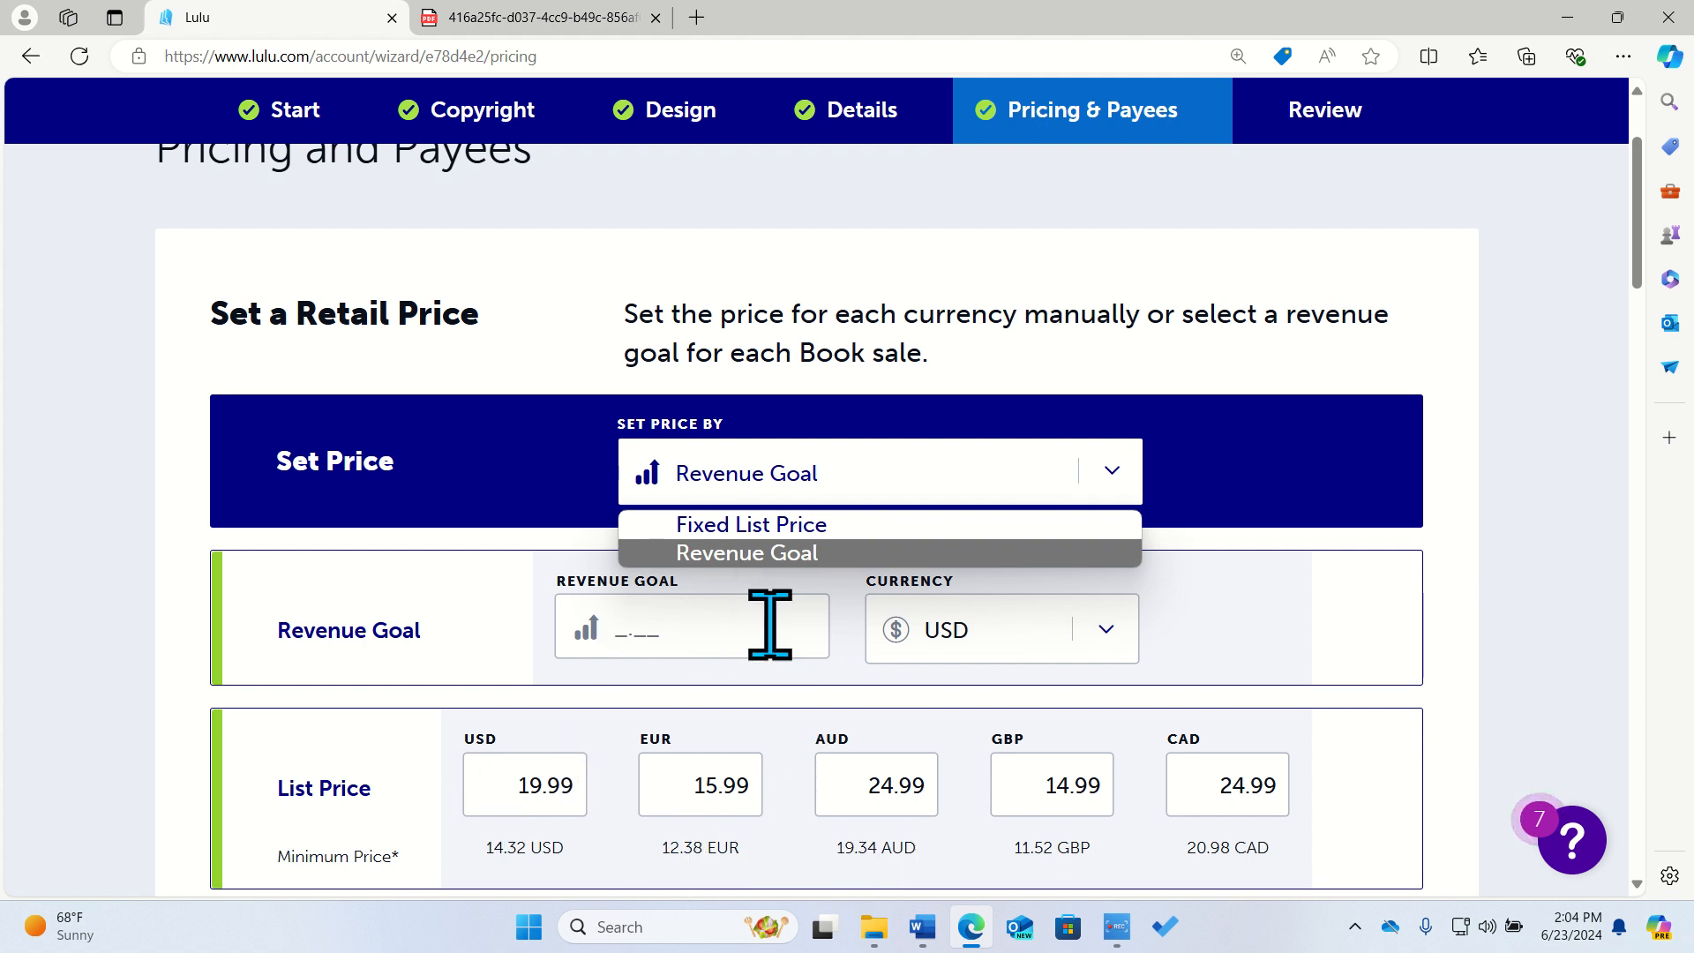
click(756, 528)
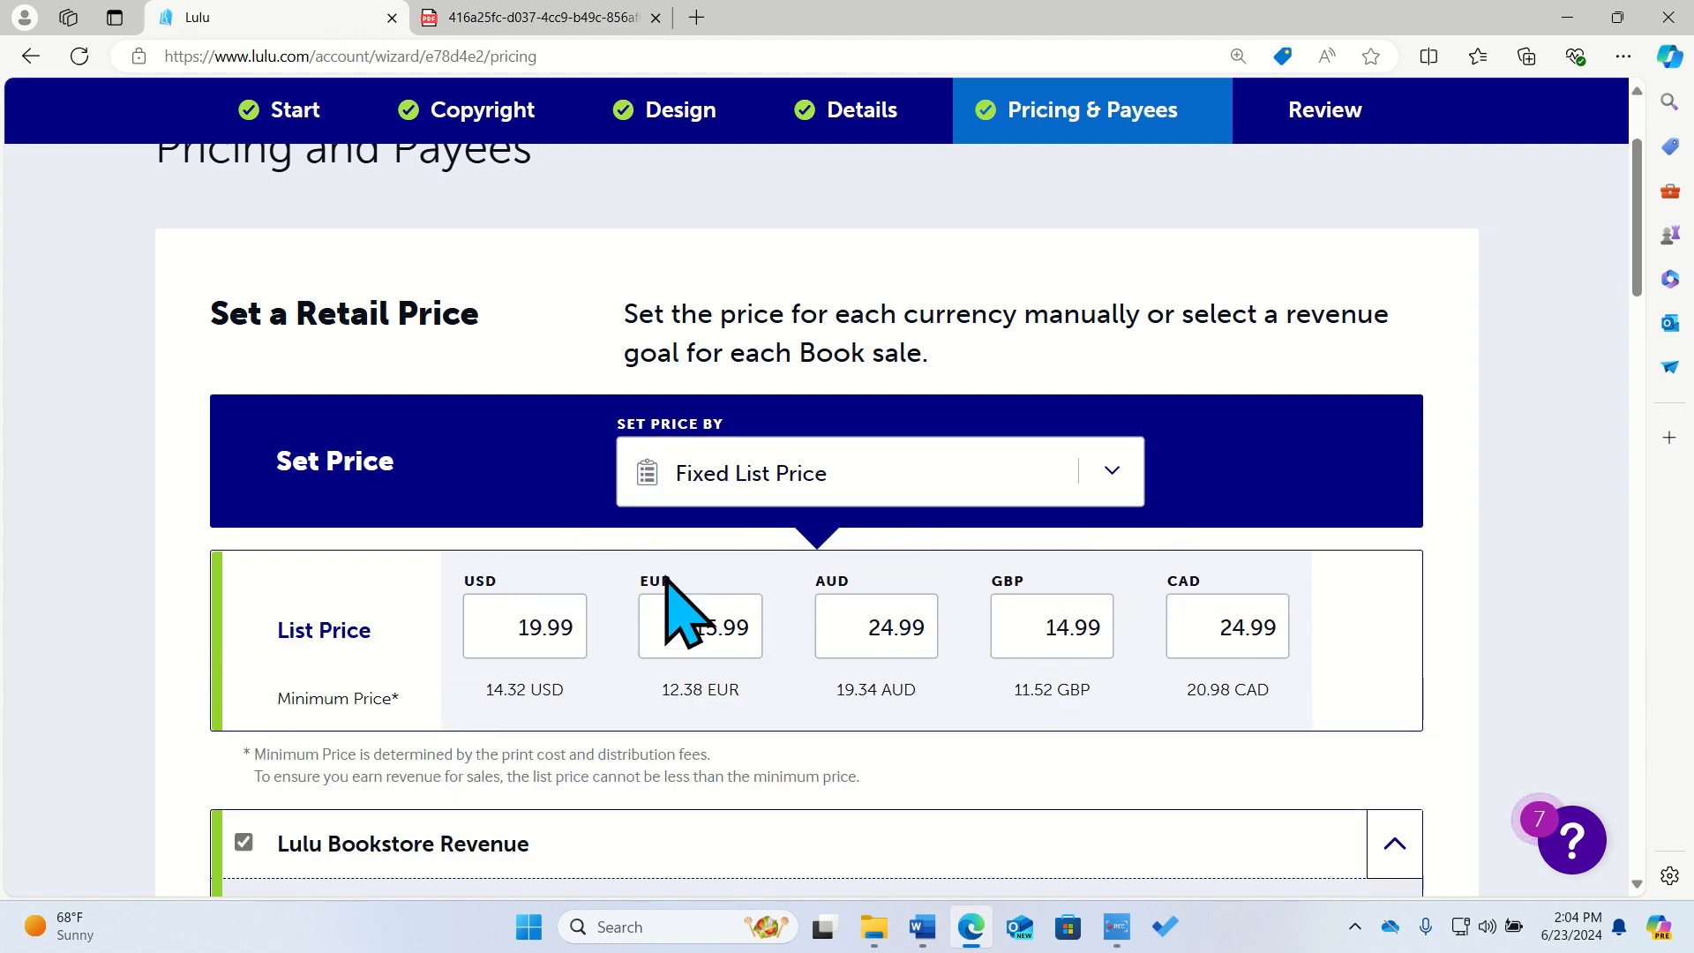
Examine the list and minimum prices and the Lulu Bookstore, Lulu Direct and Global Distribution revenue tables, including the distribution fees.
scroll(216, 719, down, 1)
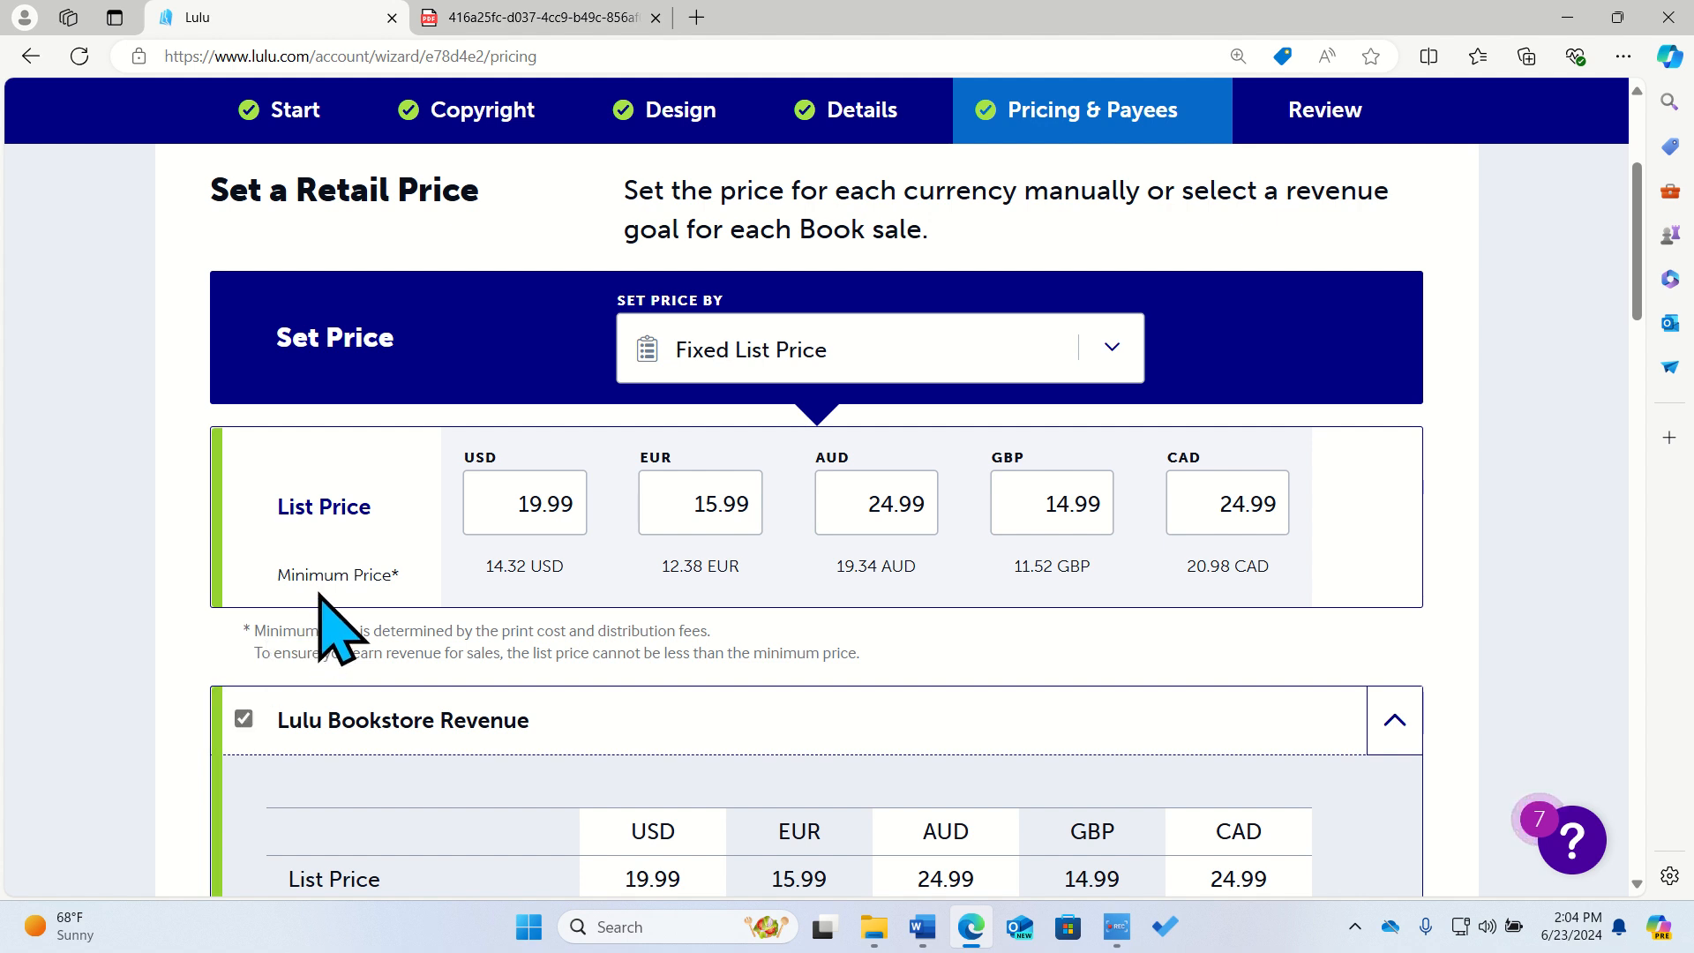
drag(276, 576, 408, 593)
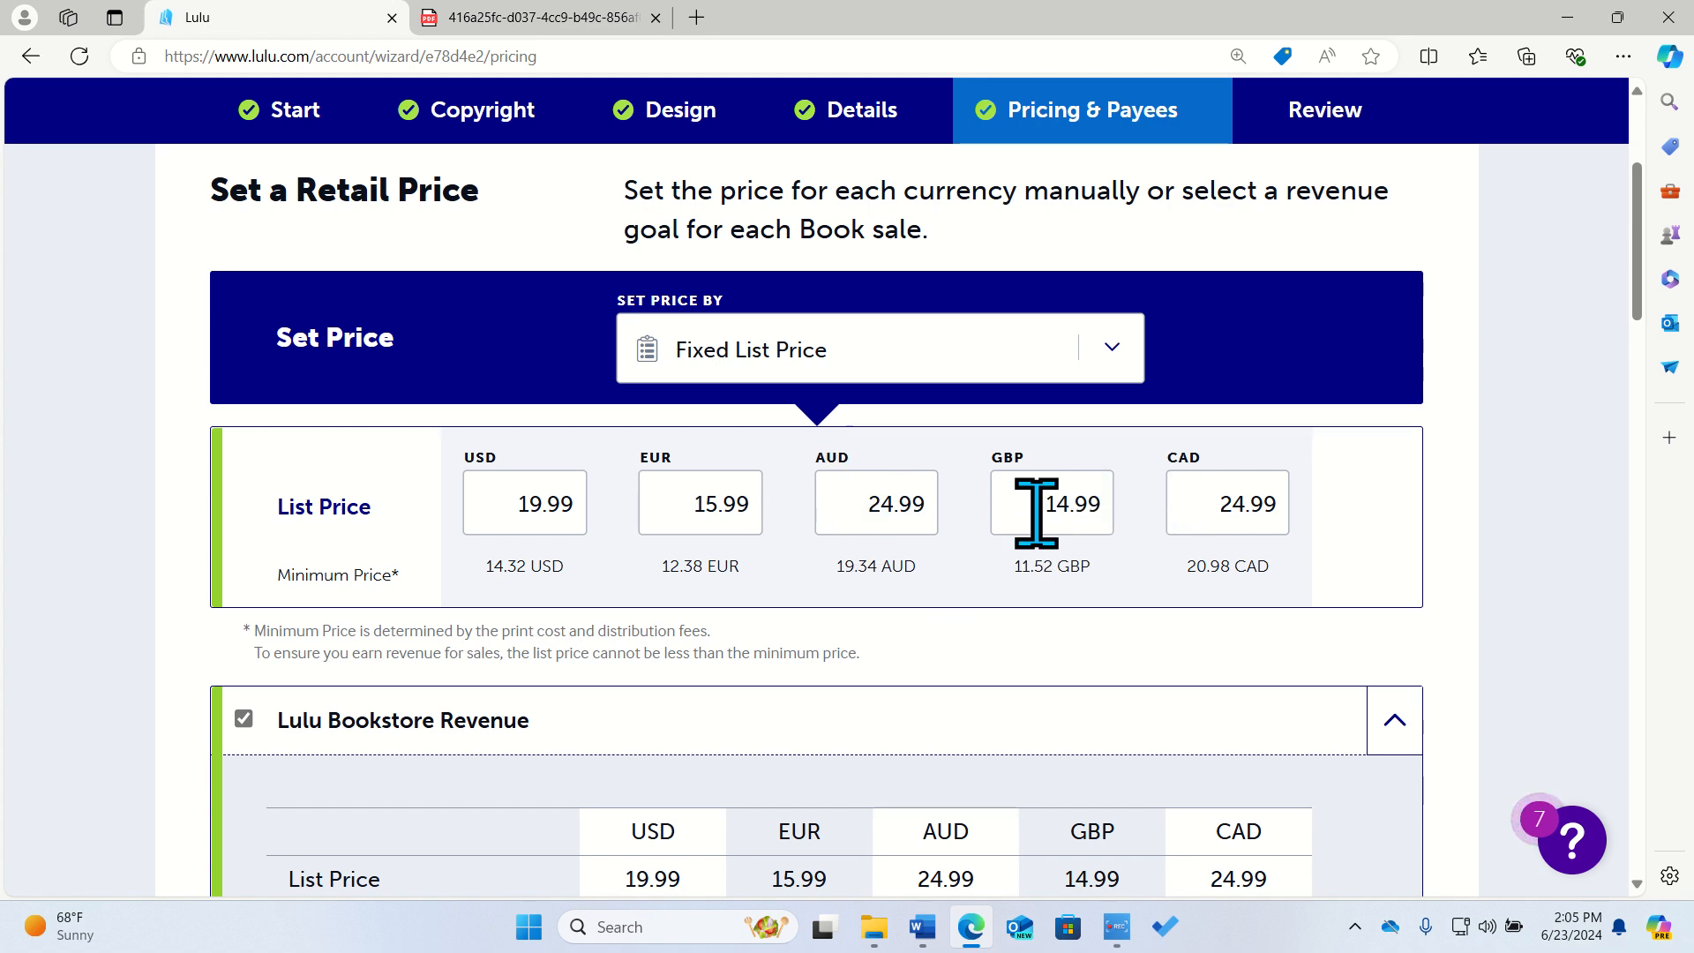
scroll(101, 856, down, 3)
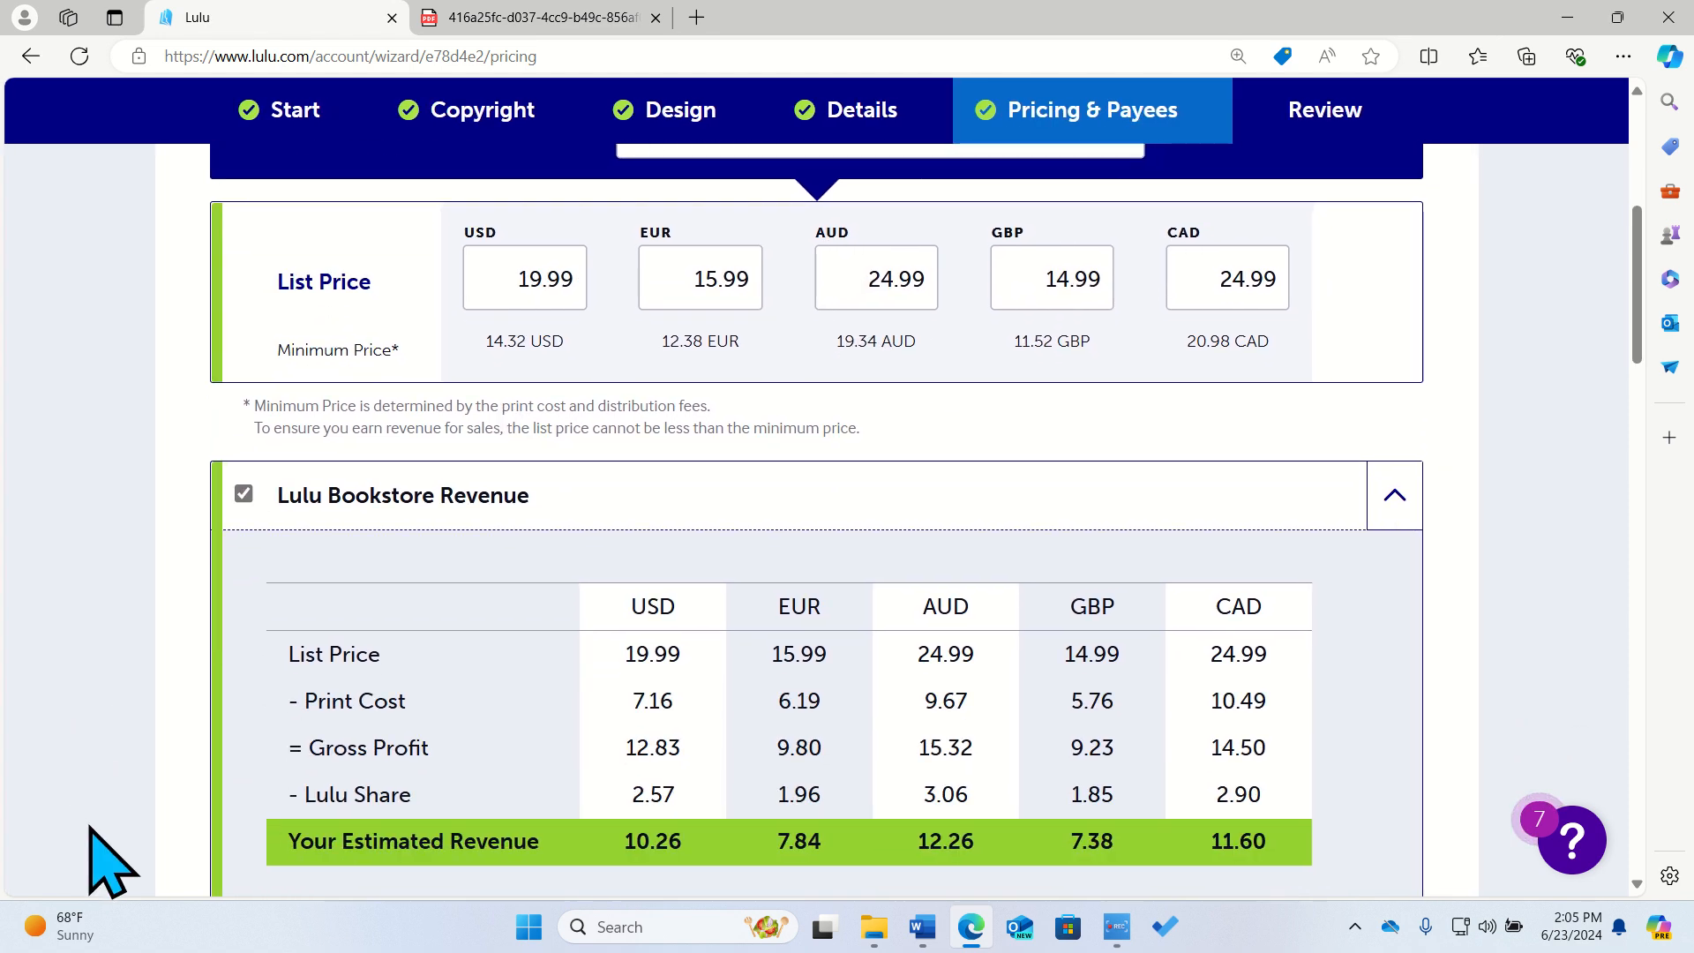
scroll(92, 829, down, 3)
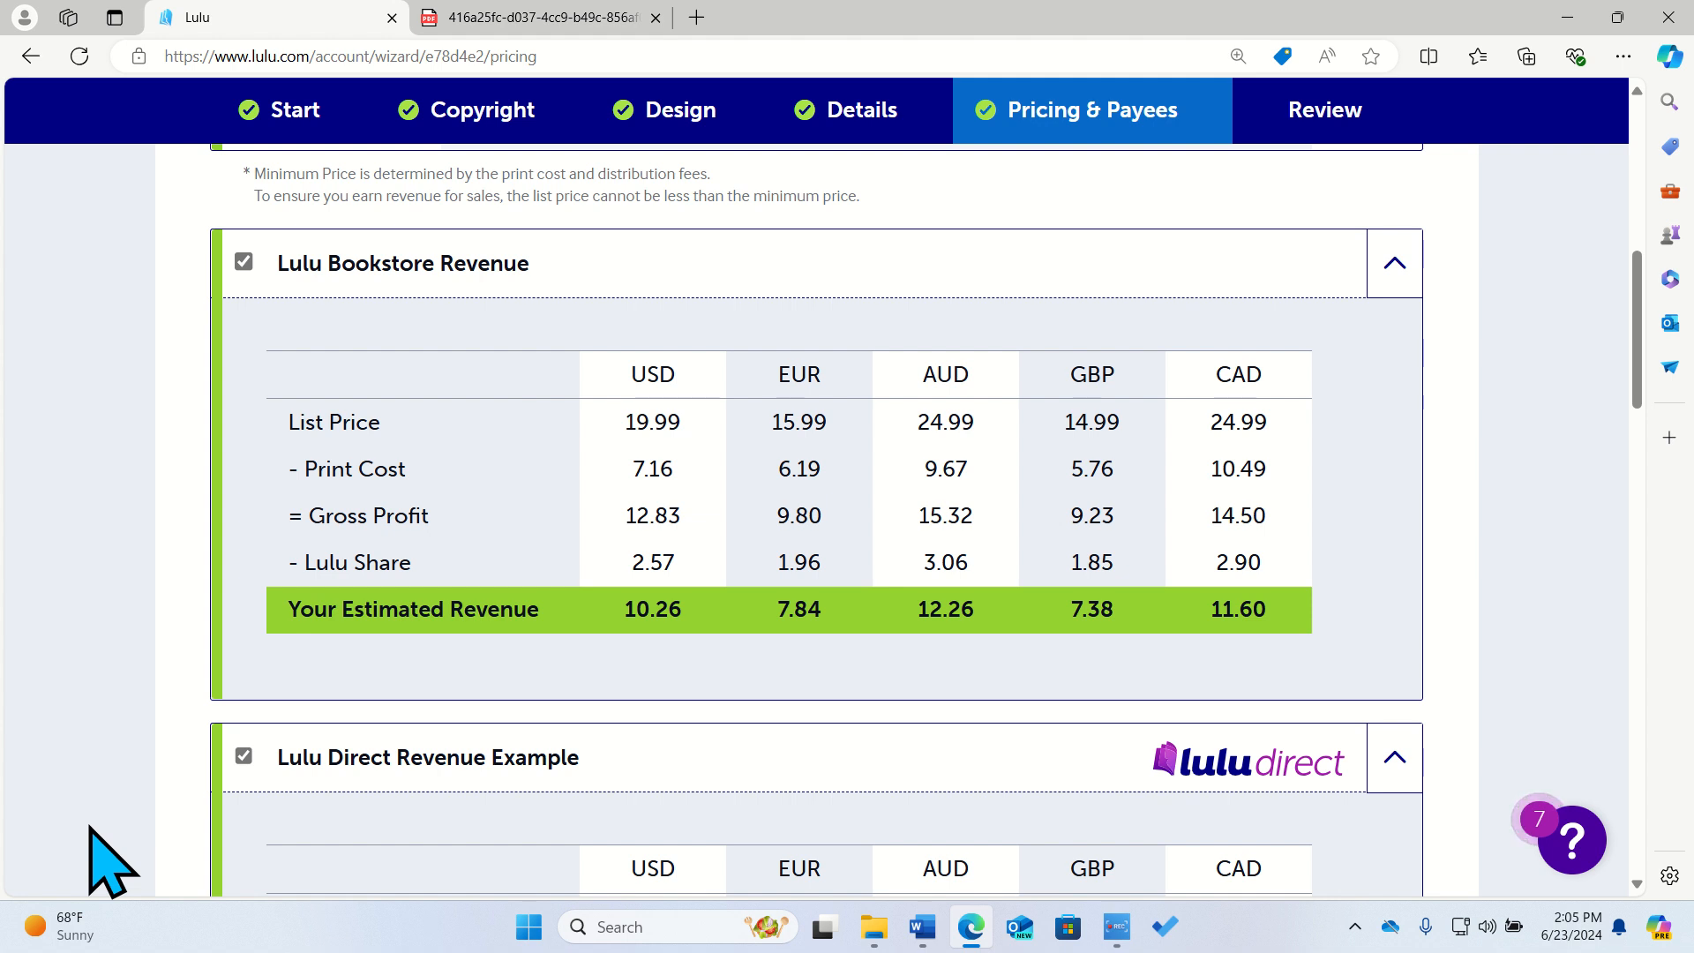
scroll(91, 829, down, 1)
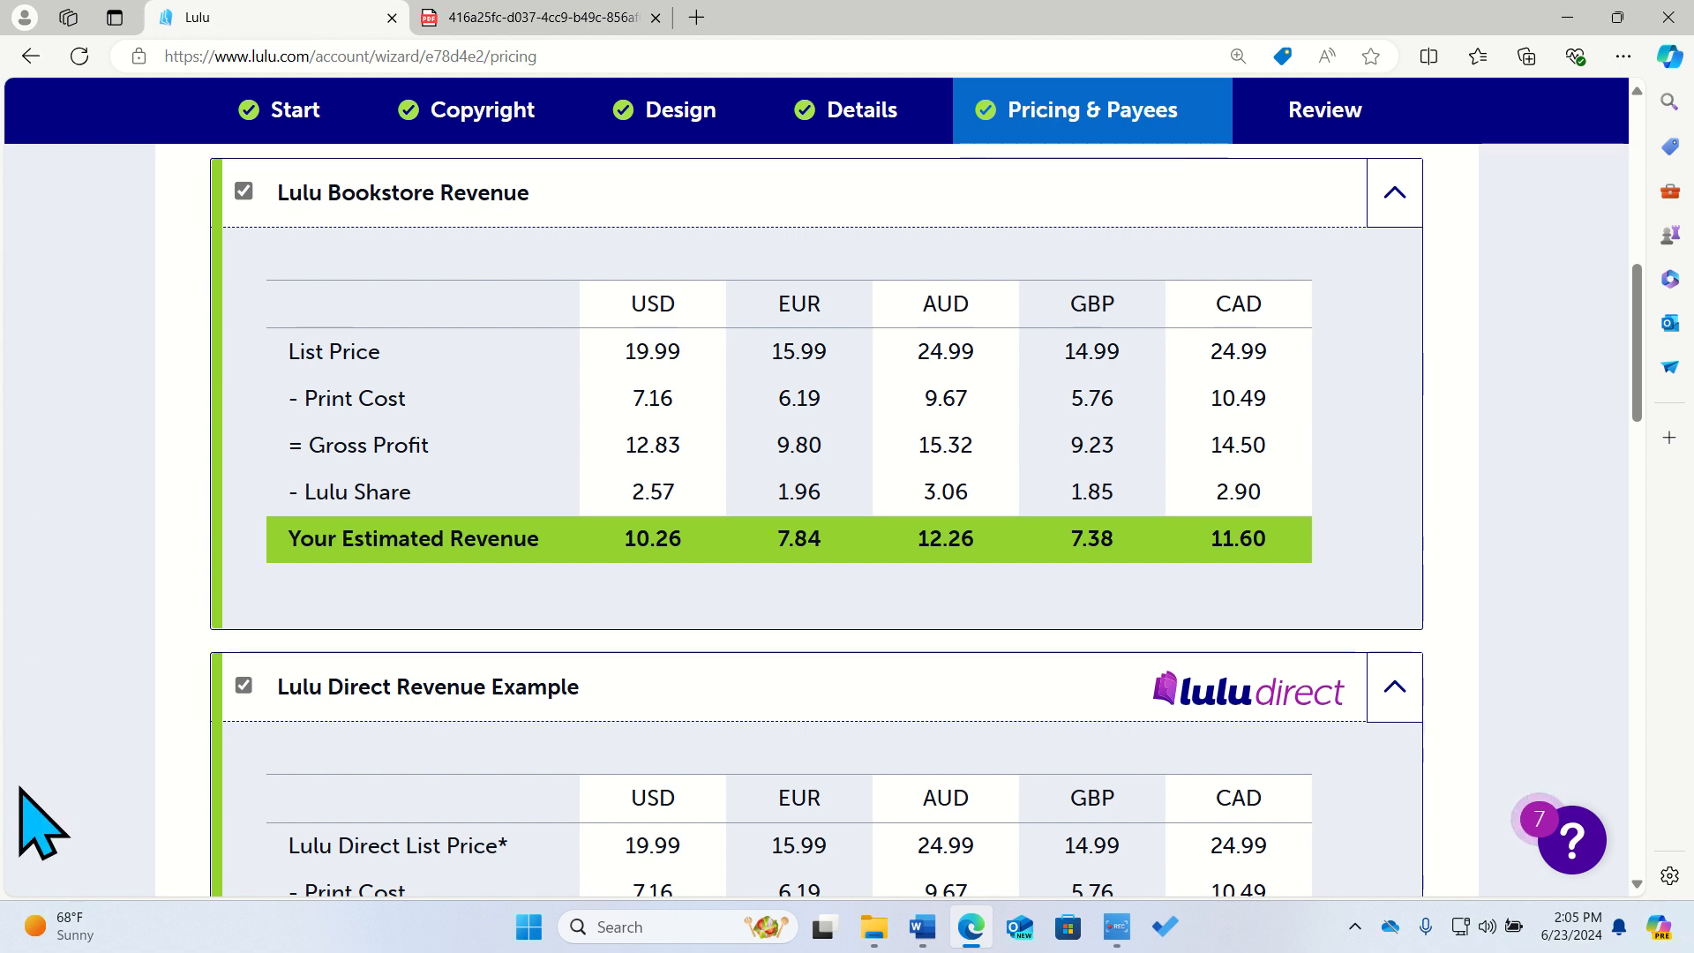
scroll(19, 788, down, 1)
scroll(86, 806, down, 3)
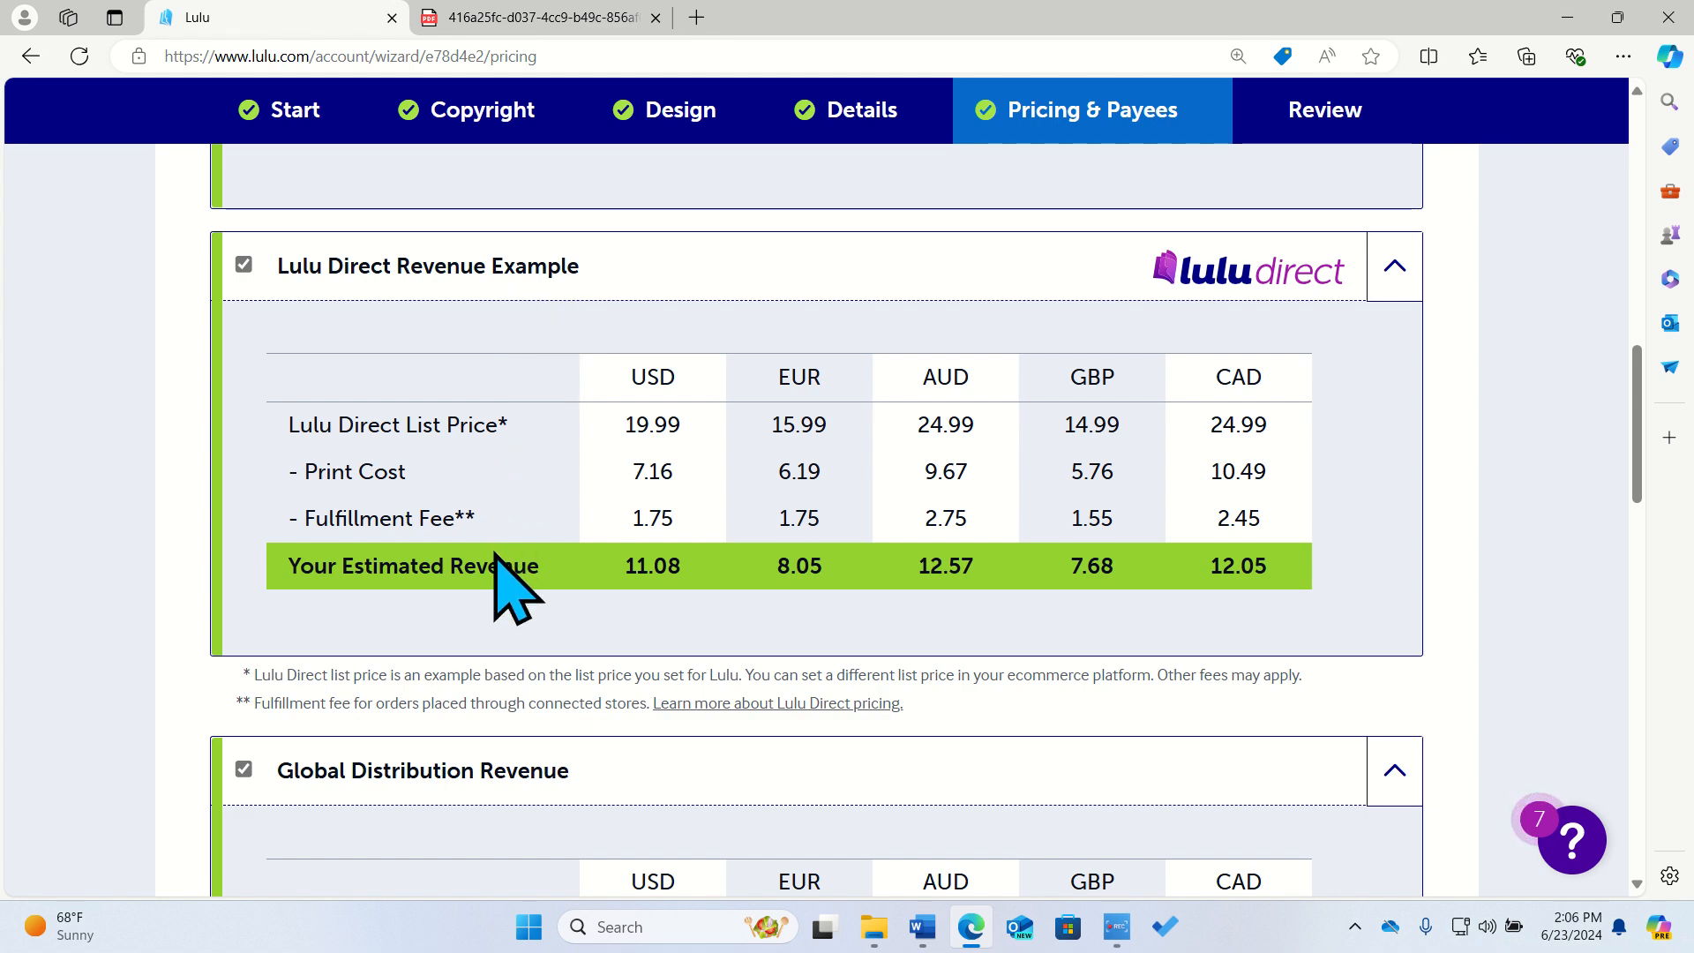
scroll(551, 604, down, 5)
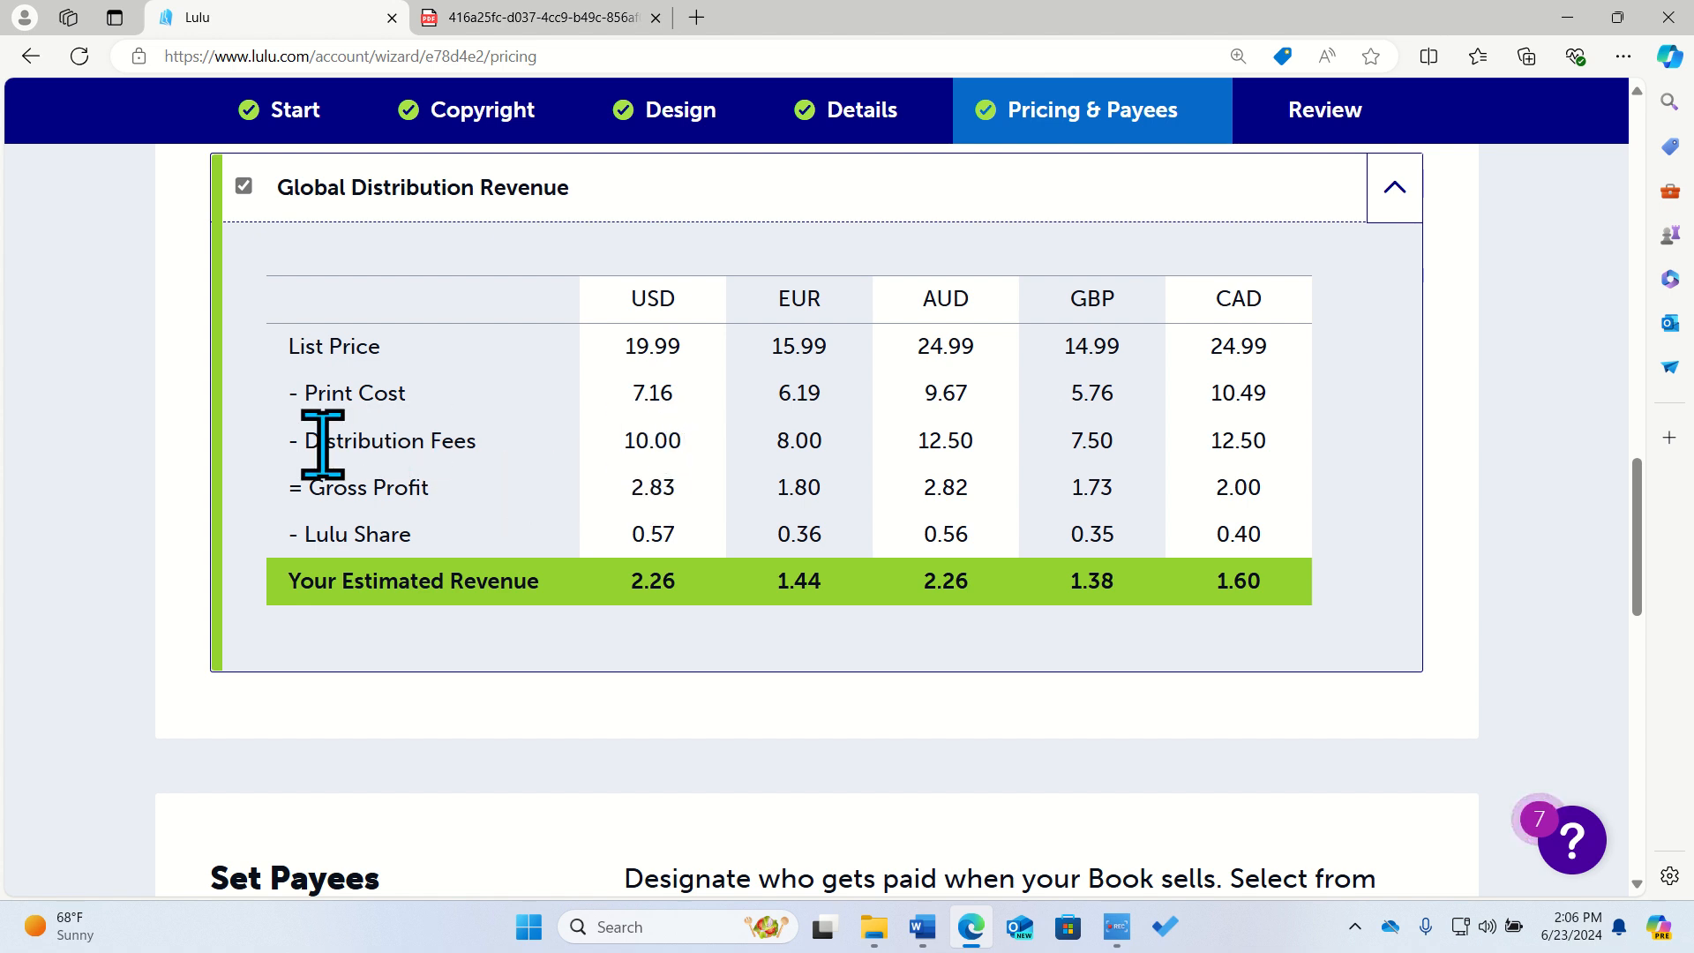
drag(285, 448, 697, 463)
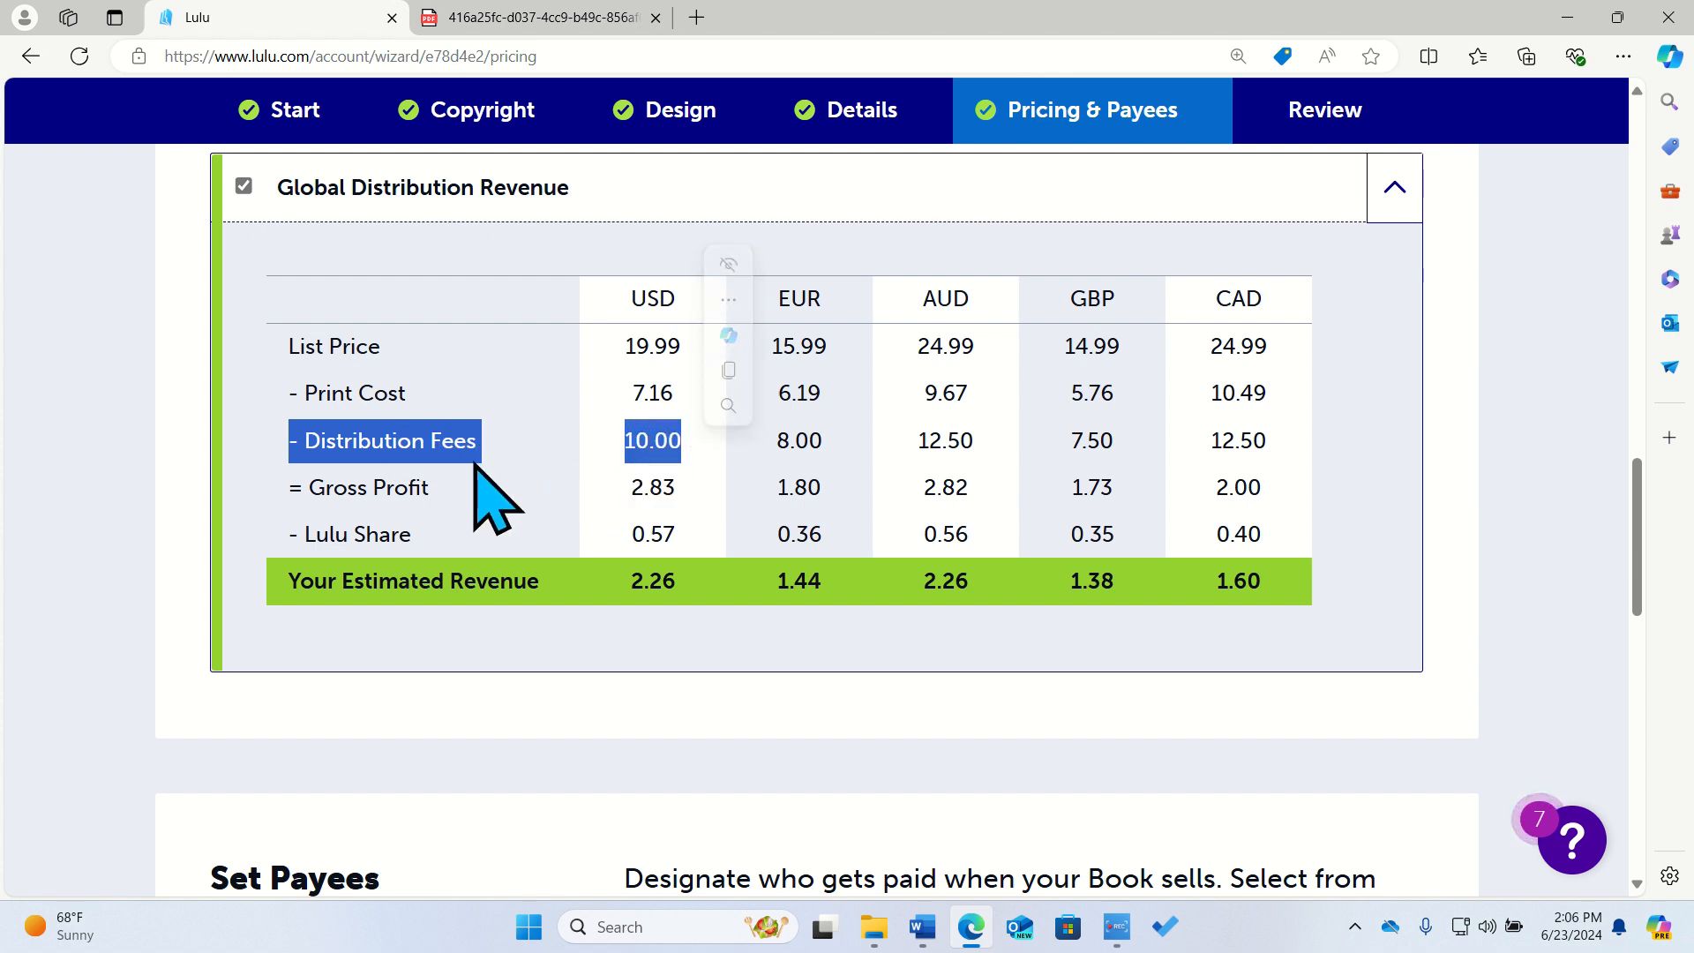
Compare the costs, fees and estimated revenue in the Global Distribution, Lulu Direct and Lulu Bookstore tables.
click(433, 446)
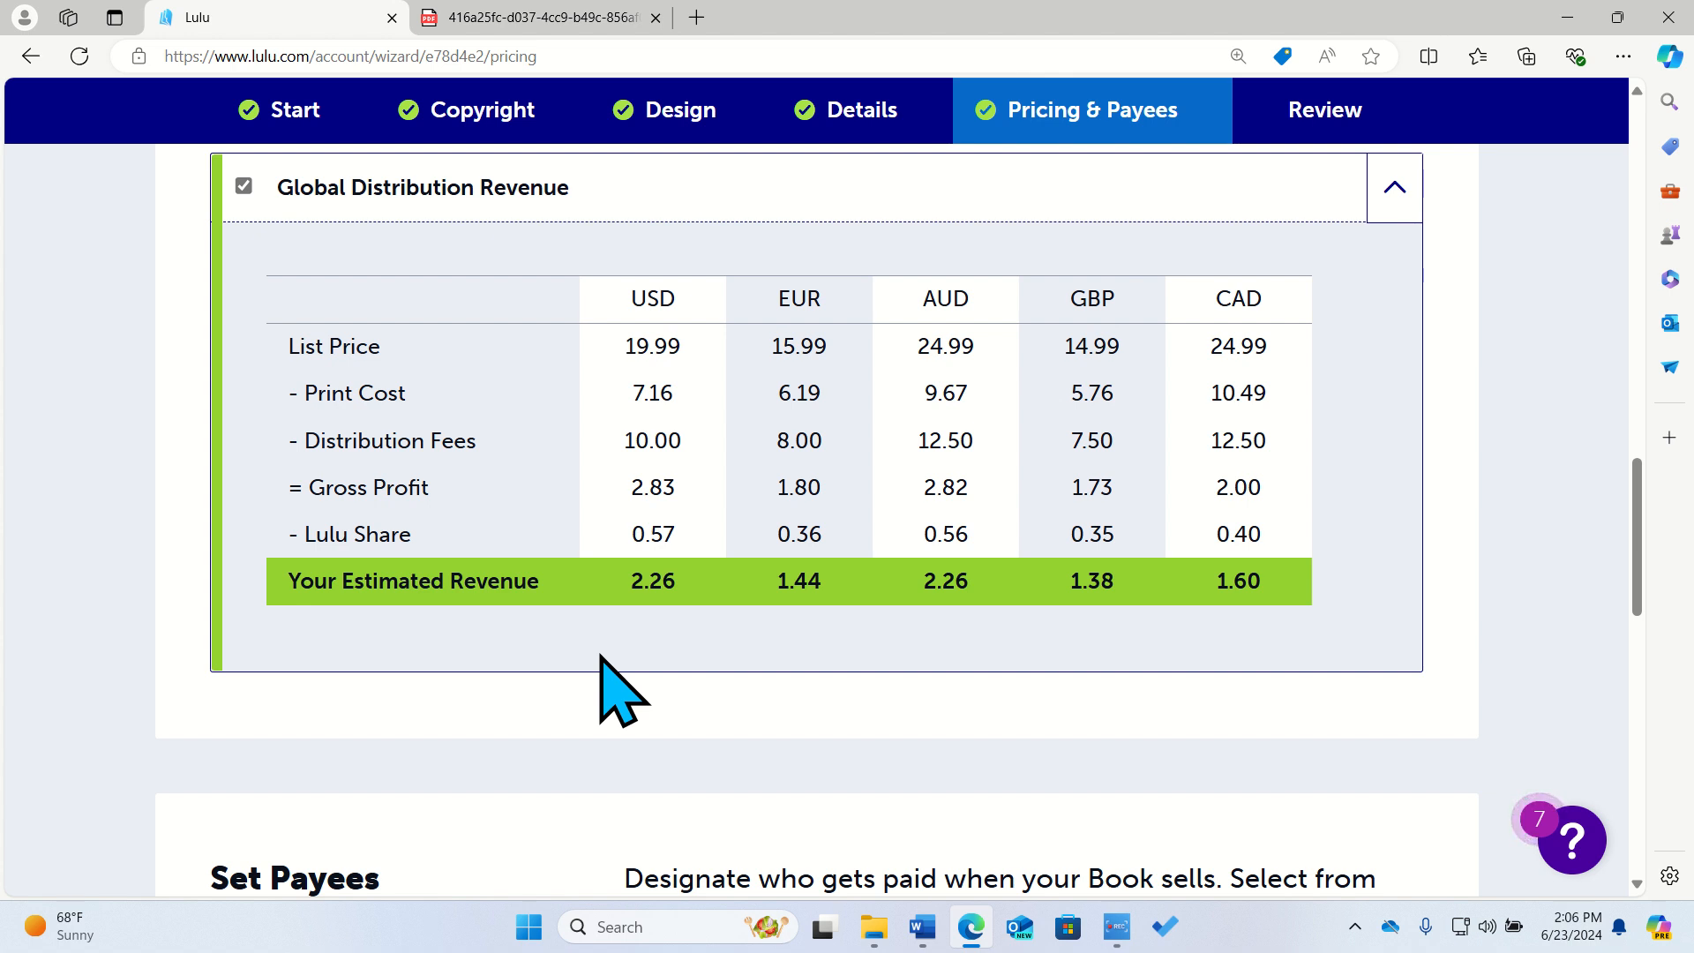
scroll(605, 688, down, 2)
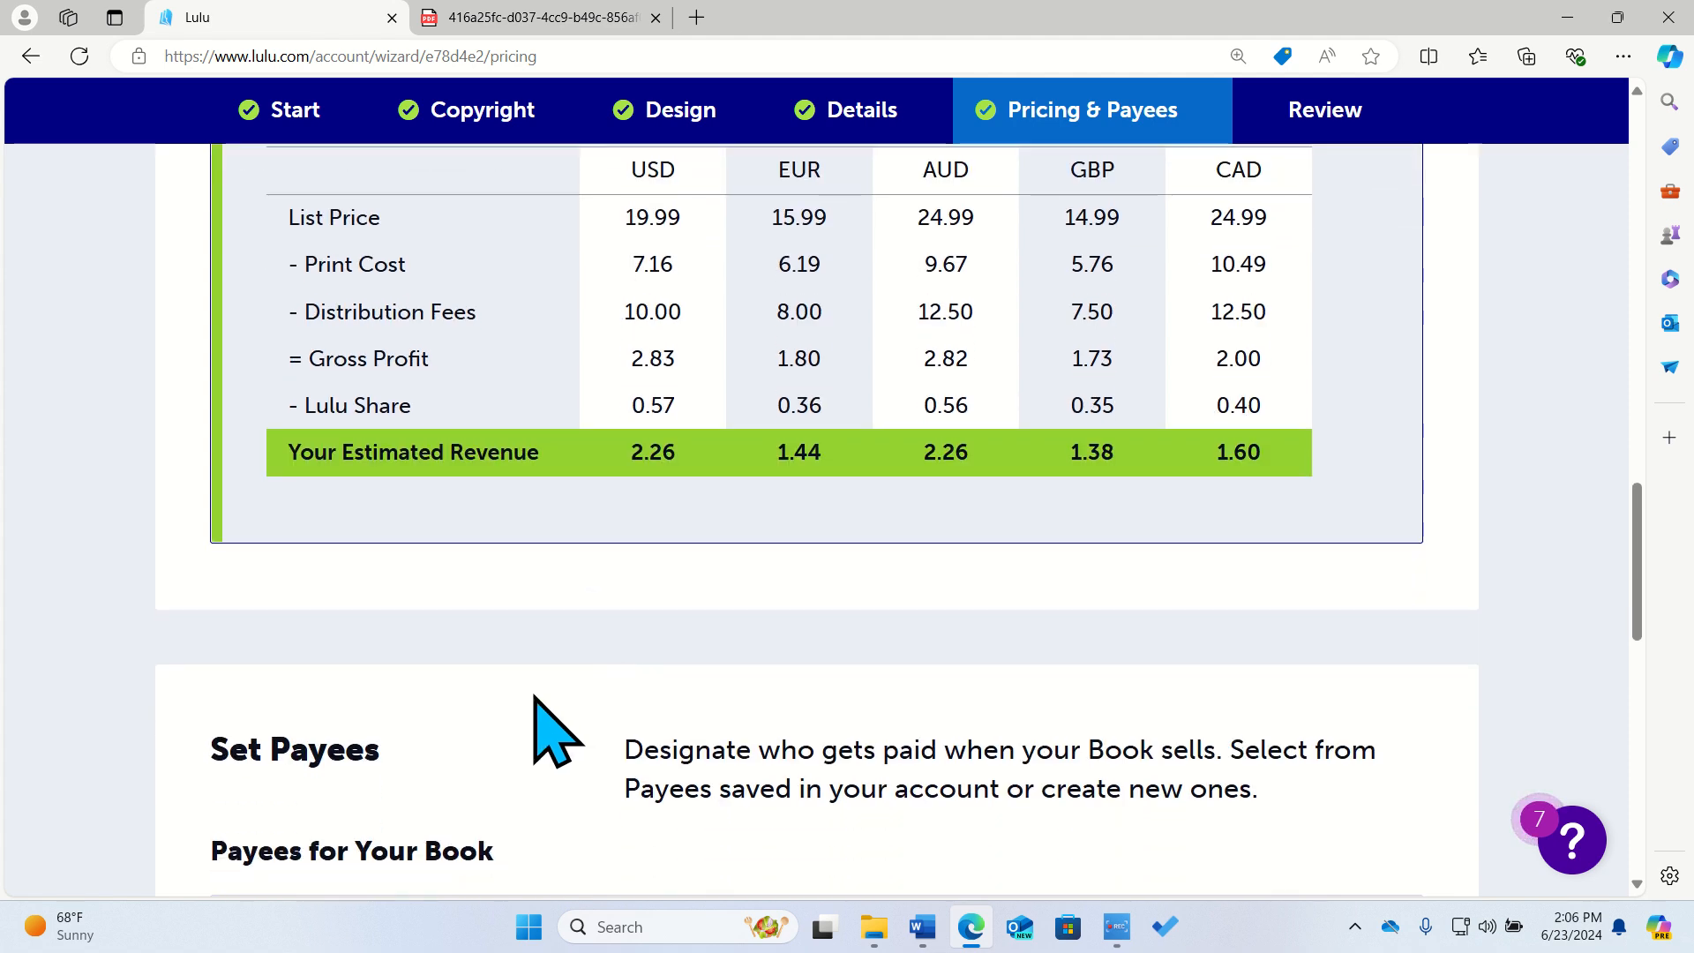
scroll(462, 771, down, 5)
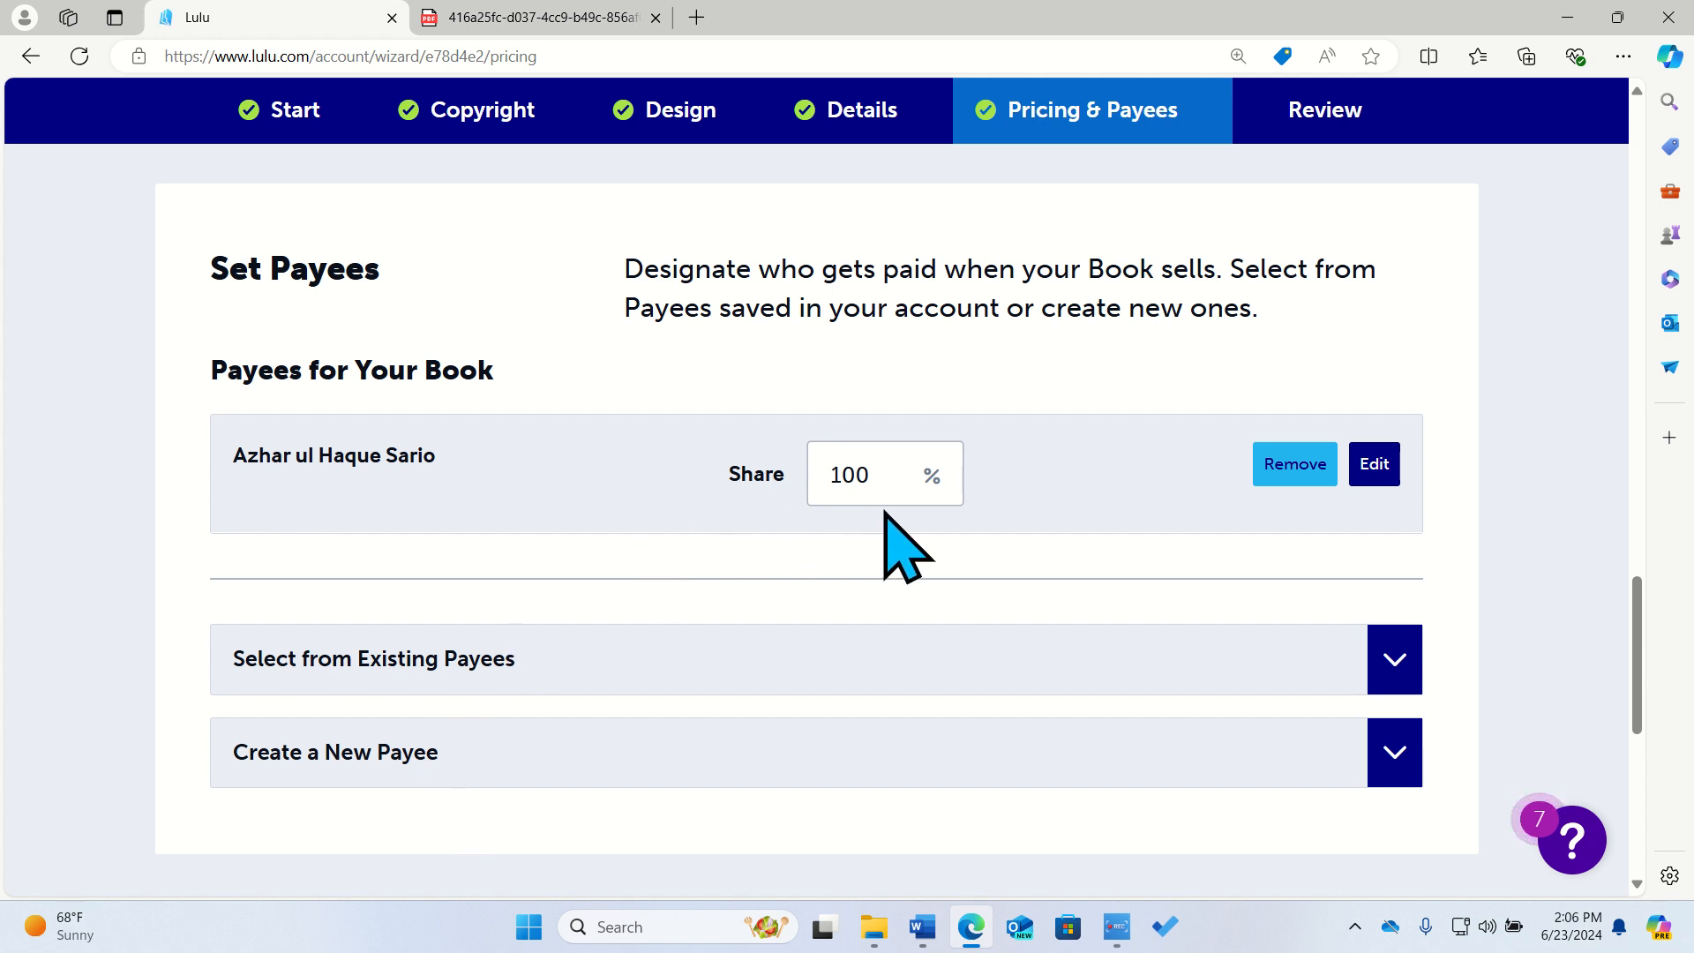
scroll(93, 591, up, 7)
right_click(95, 600)
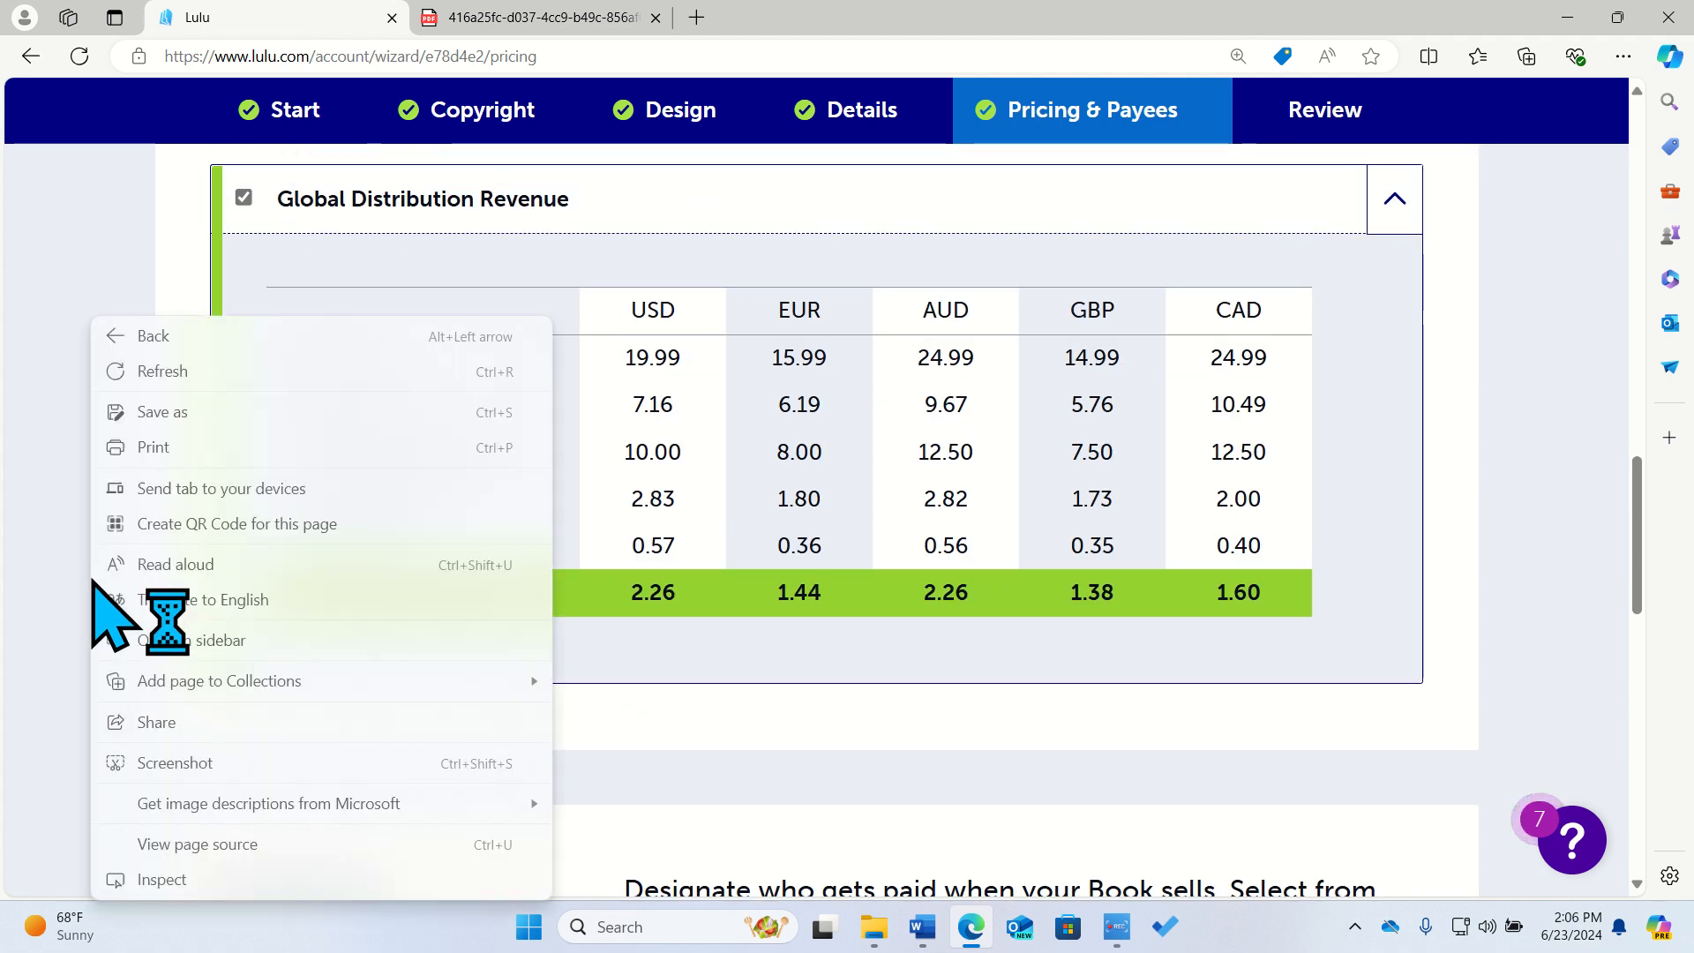
click(50, 560)
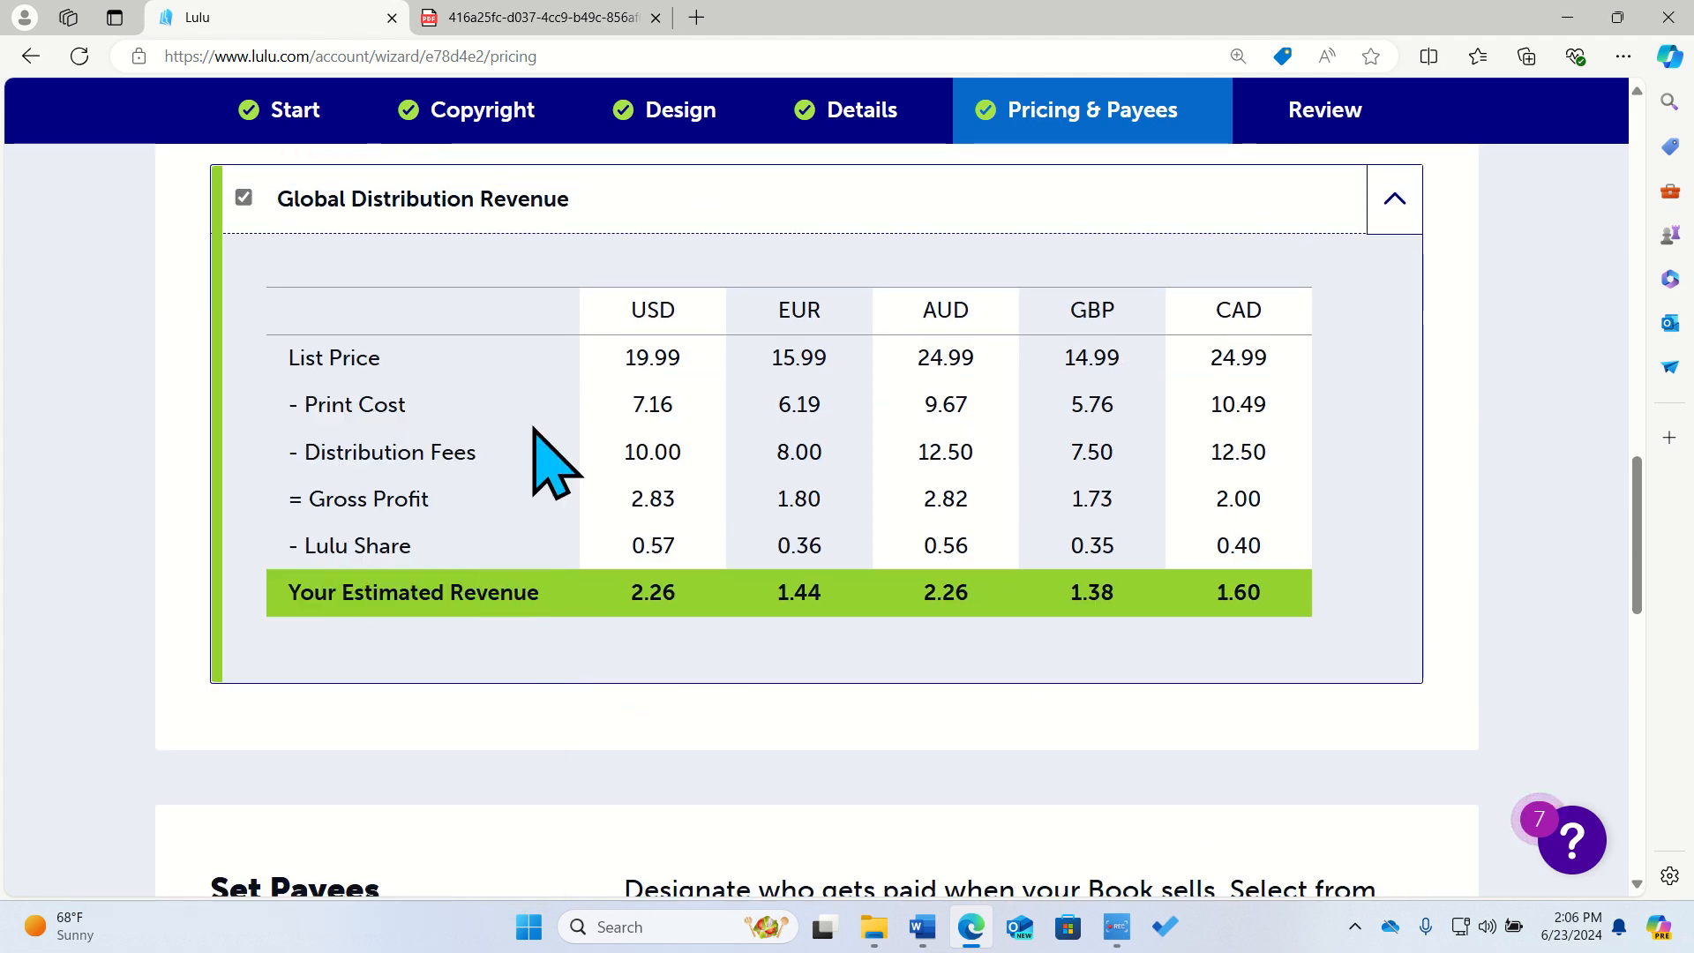
scroll(529, 484, up, 6)
scroll(530, 569, down, 5)
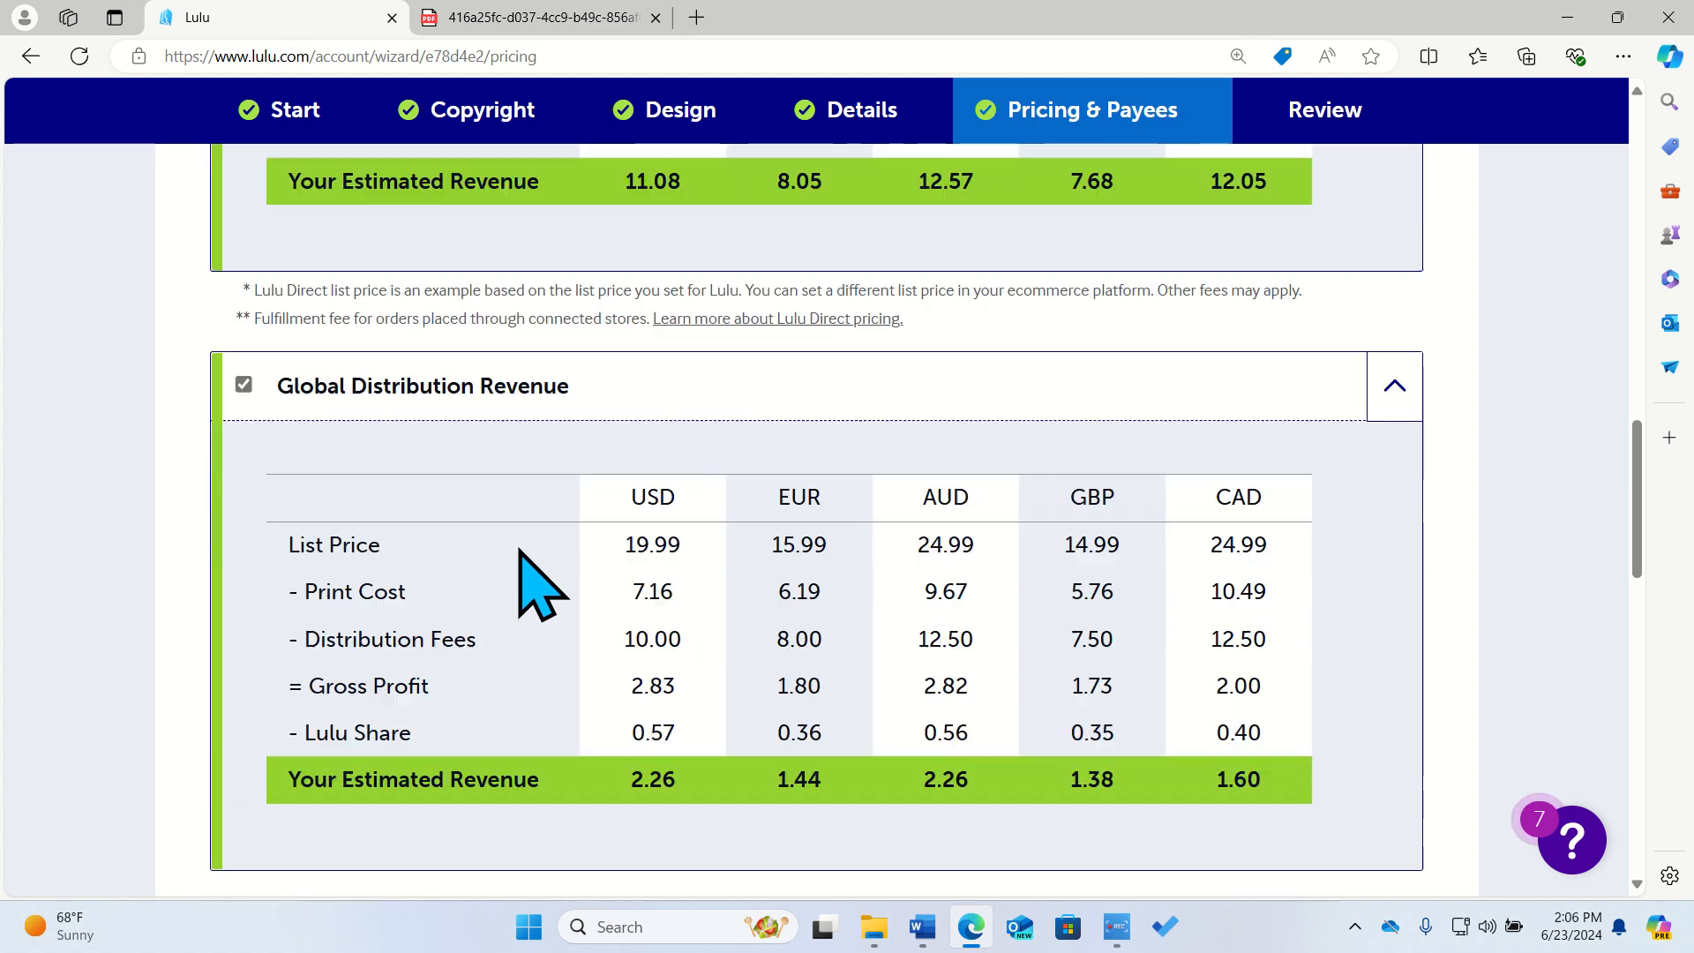
scroll(538, 582, down, 6)
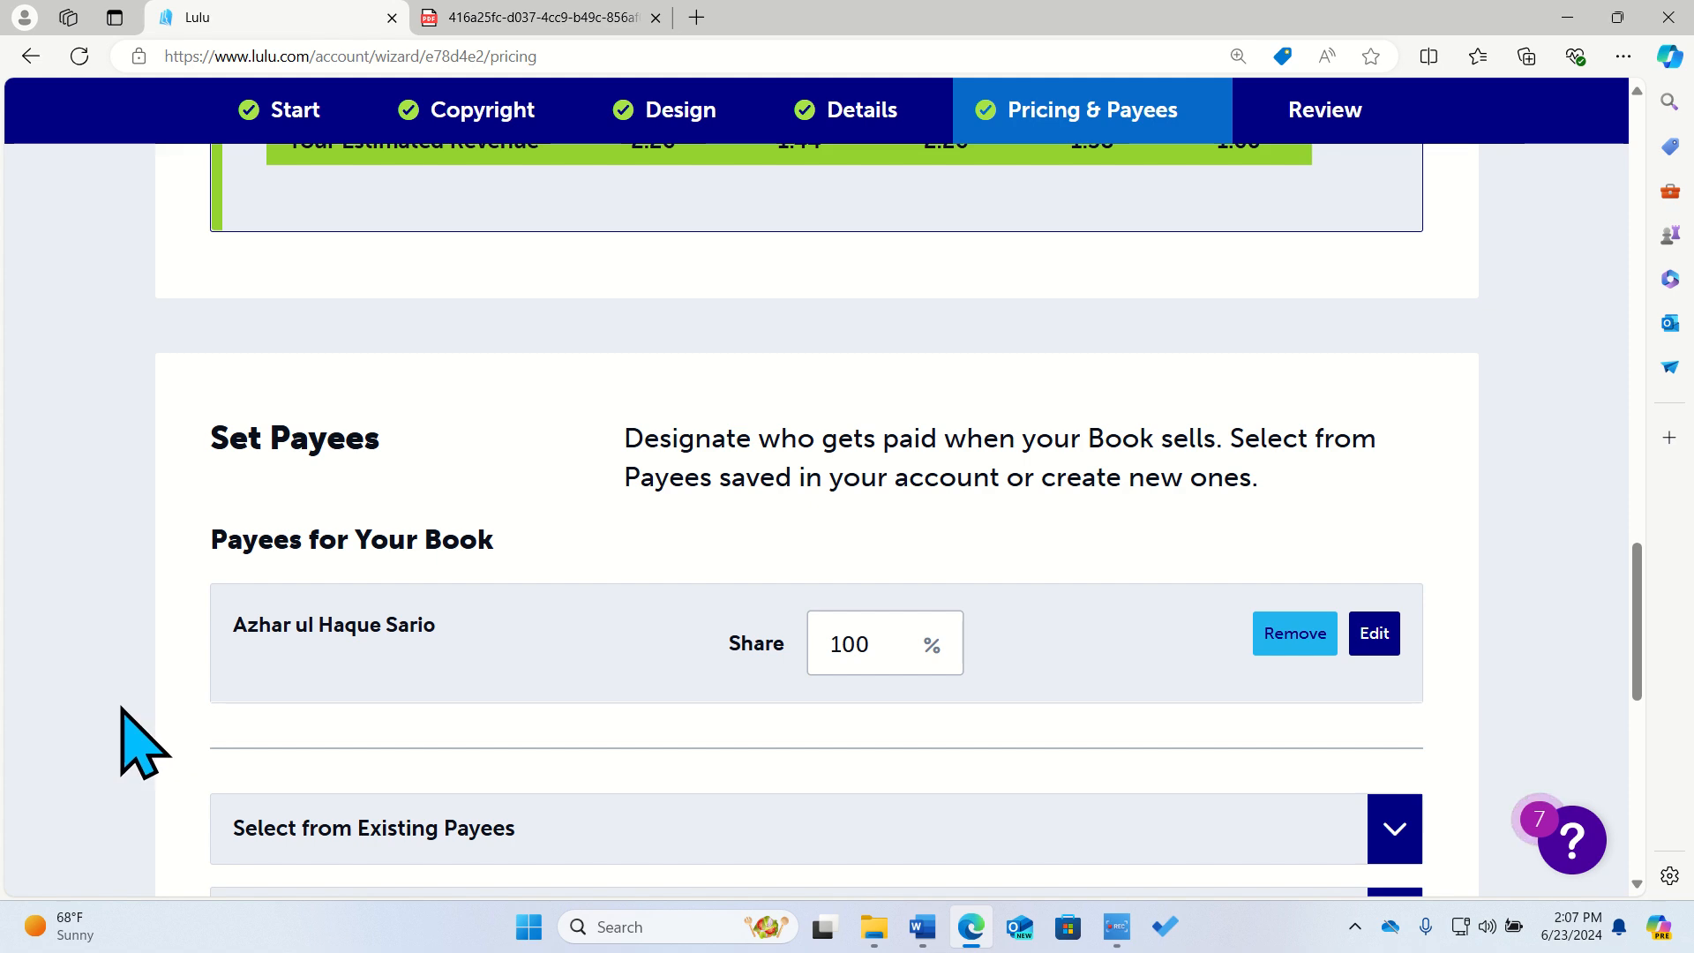
scroll(121, 708, down, 1)
scroll(121, 707, up, 3)
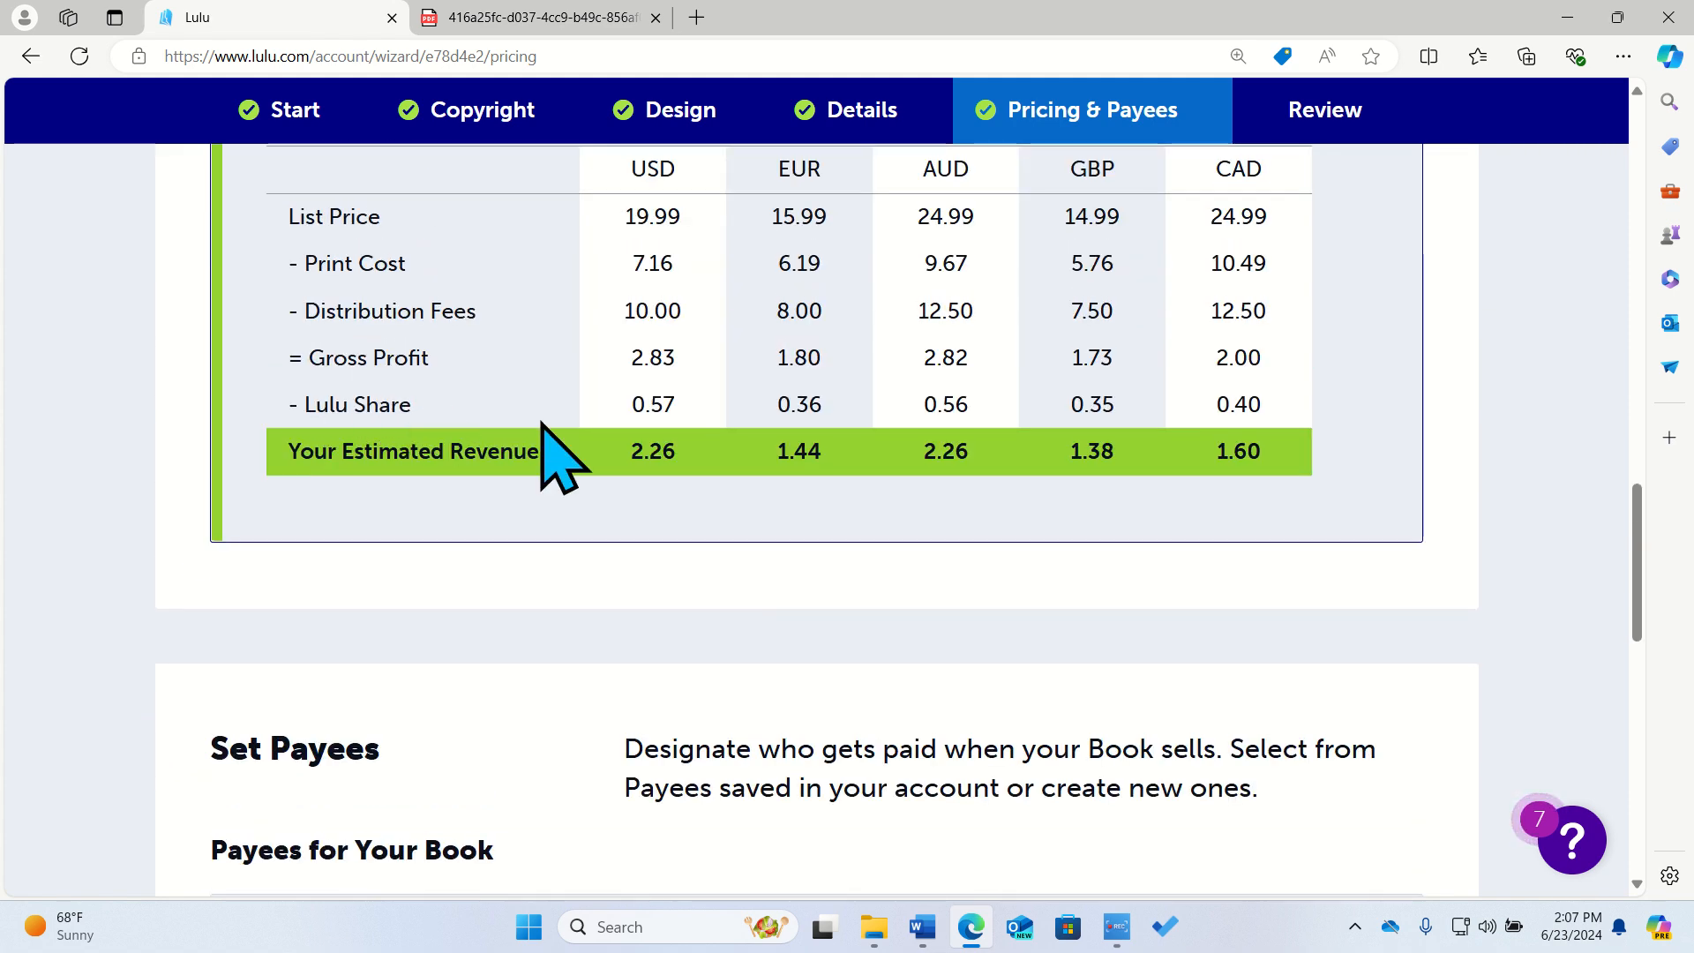
scroll(682, 404, up, 5)
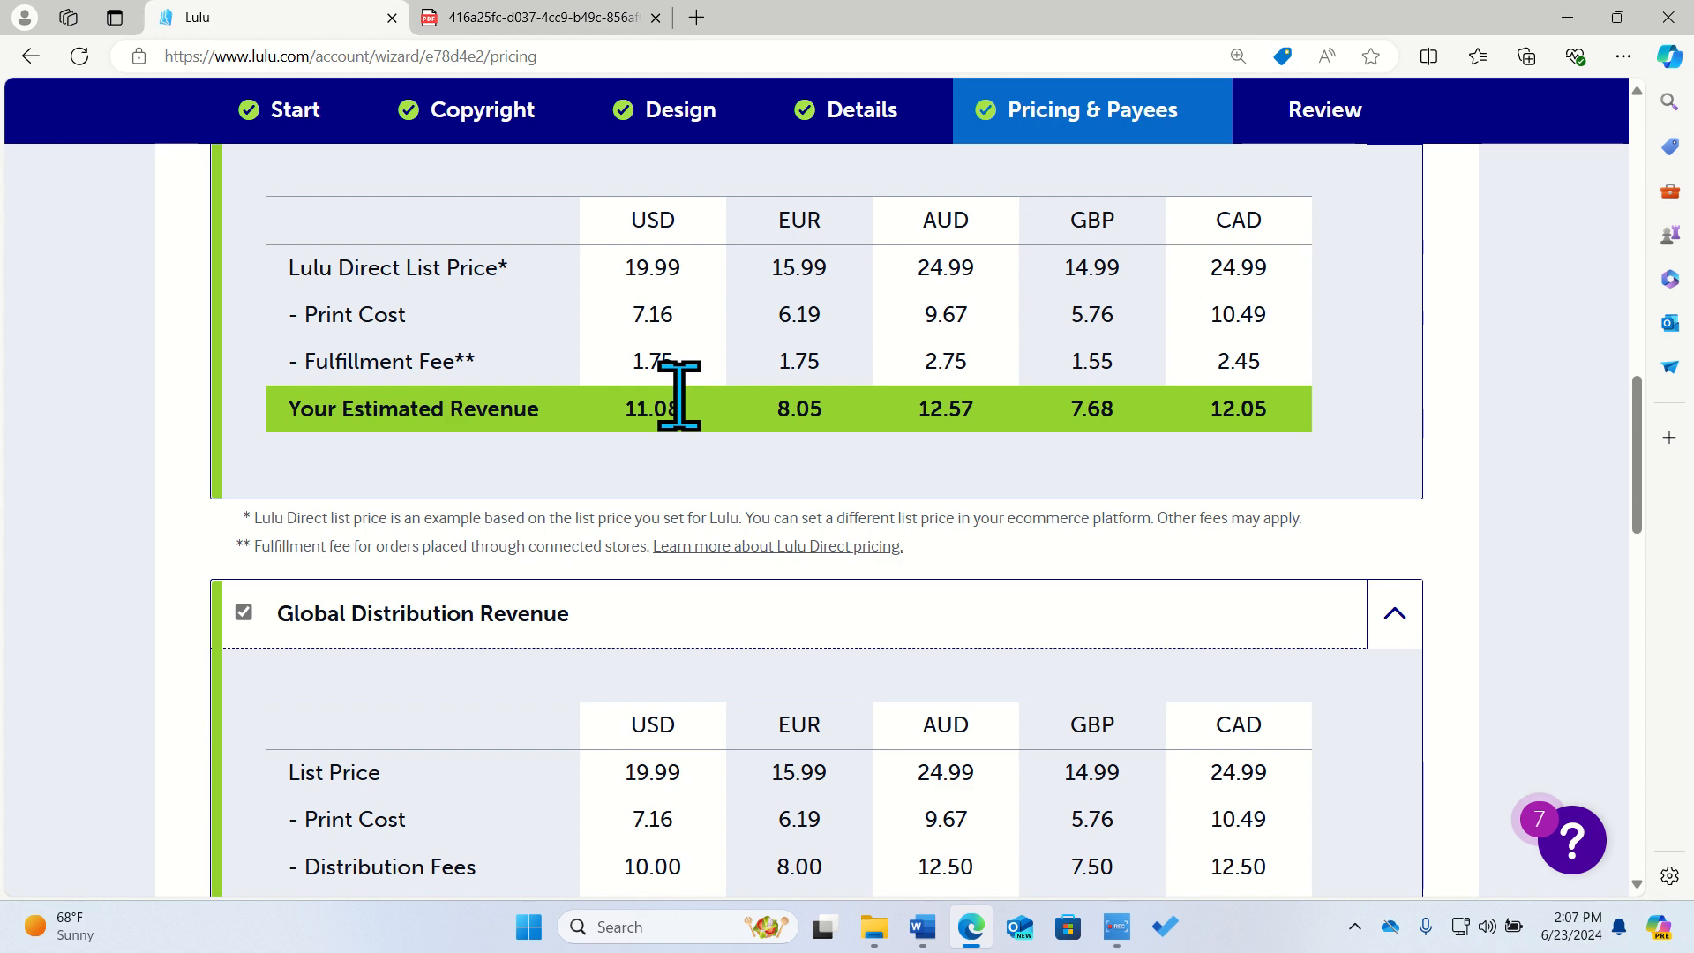
scroll(681, 371, up, 5)
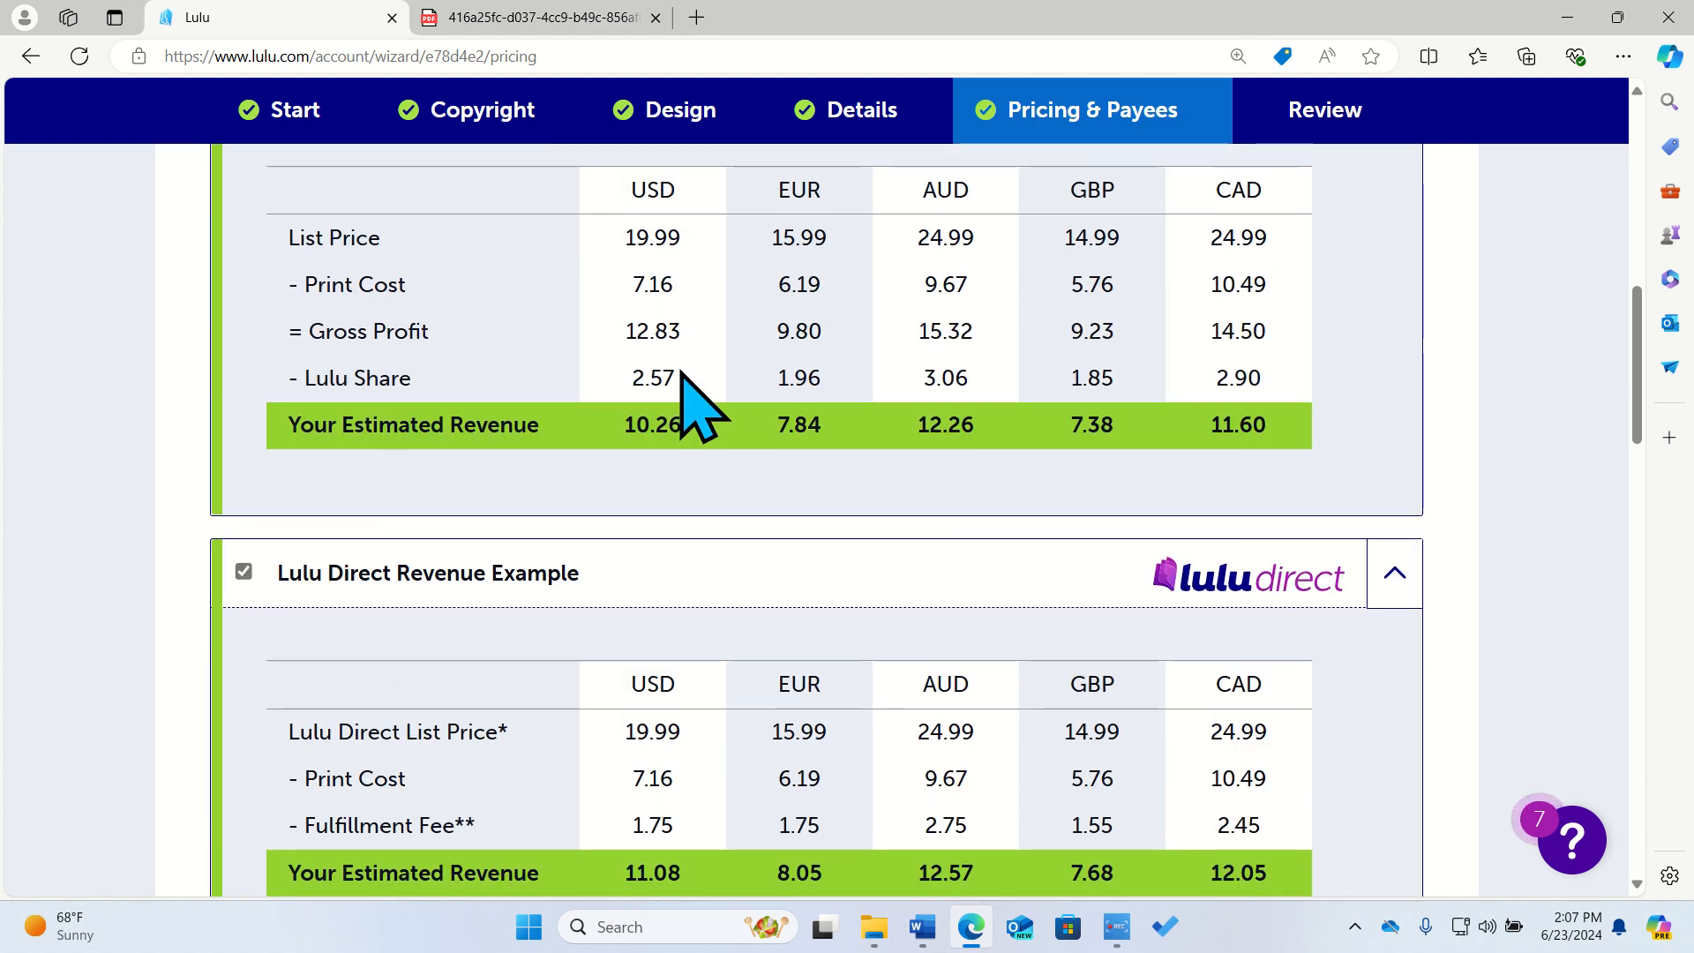
scroll(644, 600, down, 10)
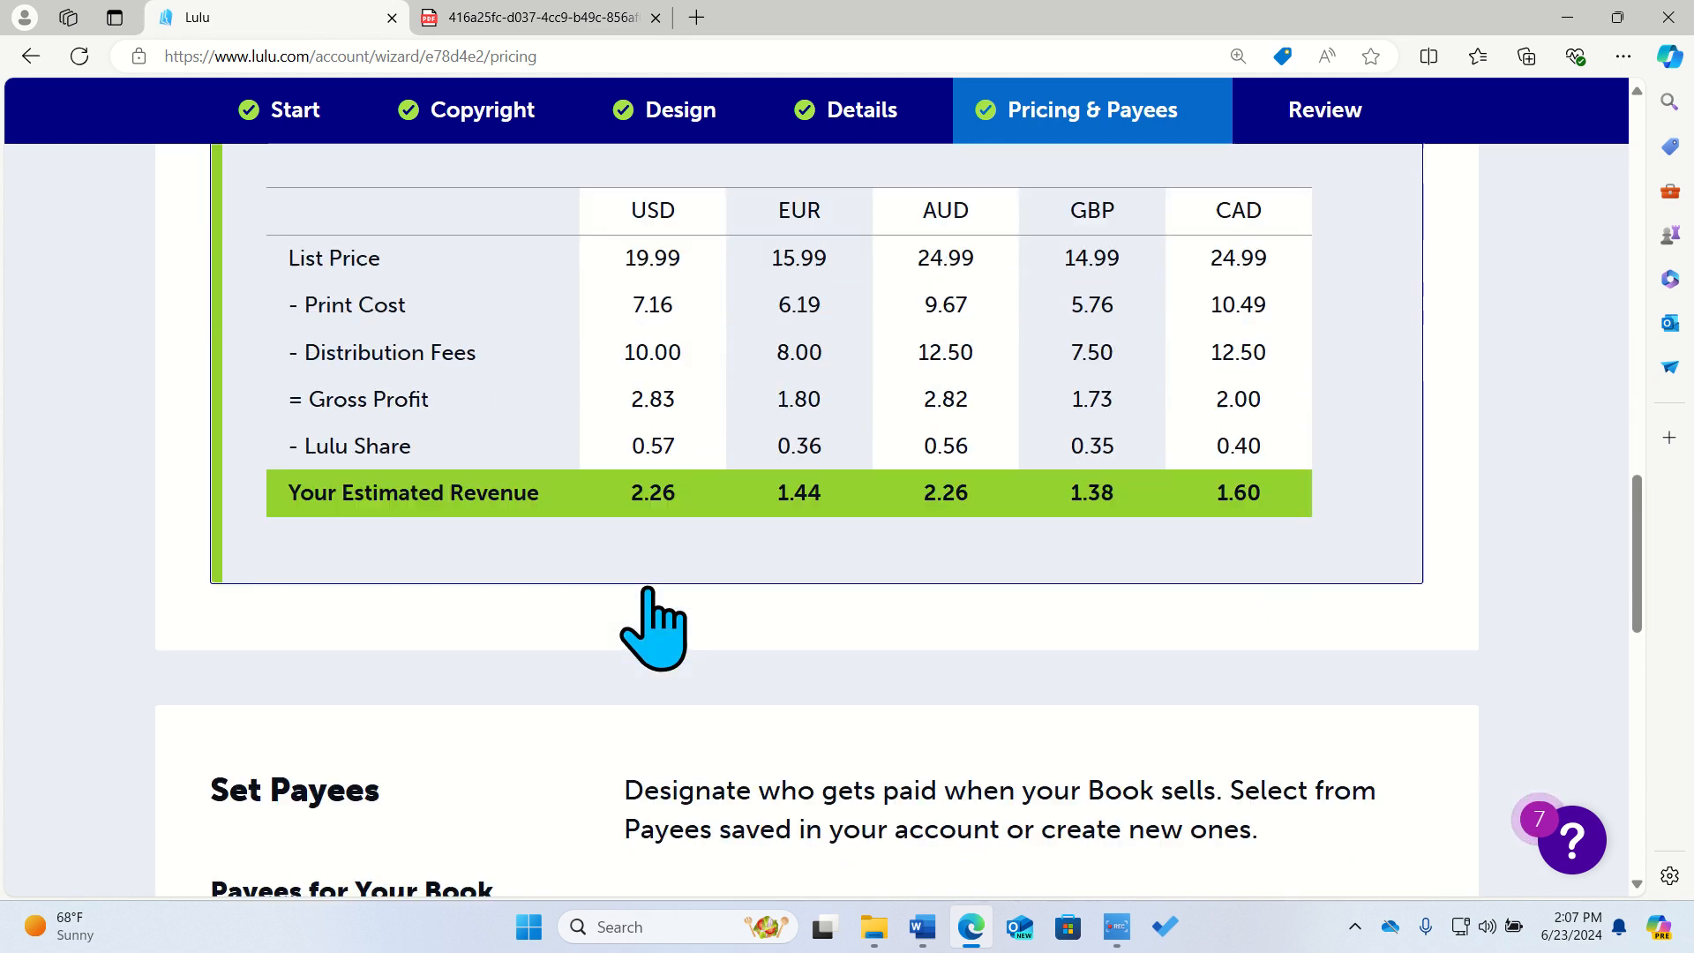
Check the book's payee share and the options for adding payees, and continue to the final review.
scroll(650, 597, down, 4)
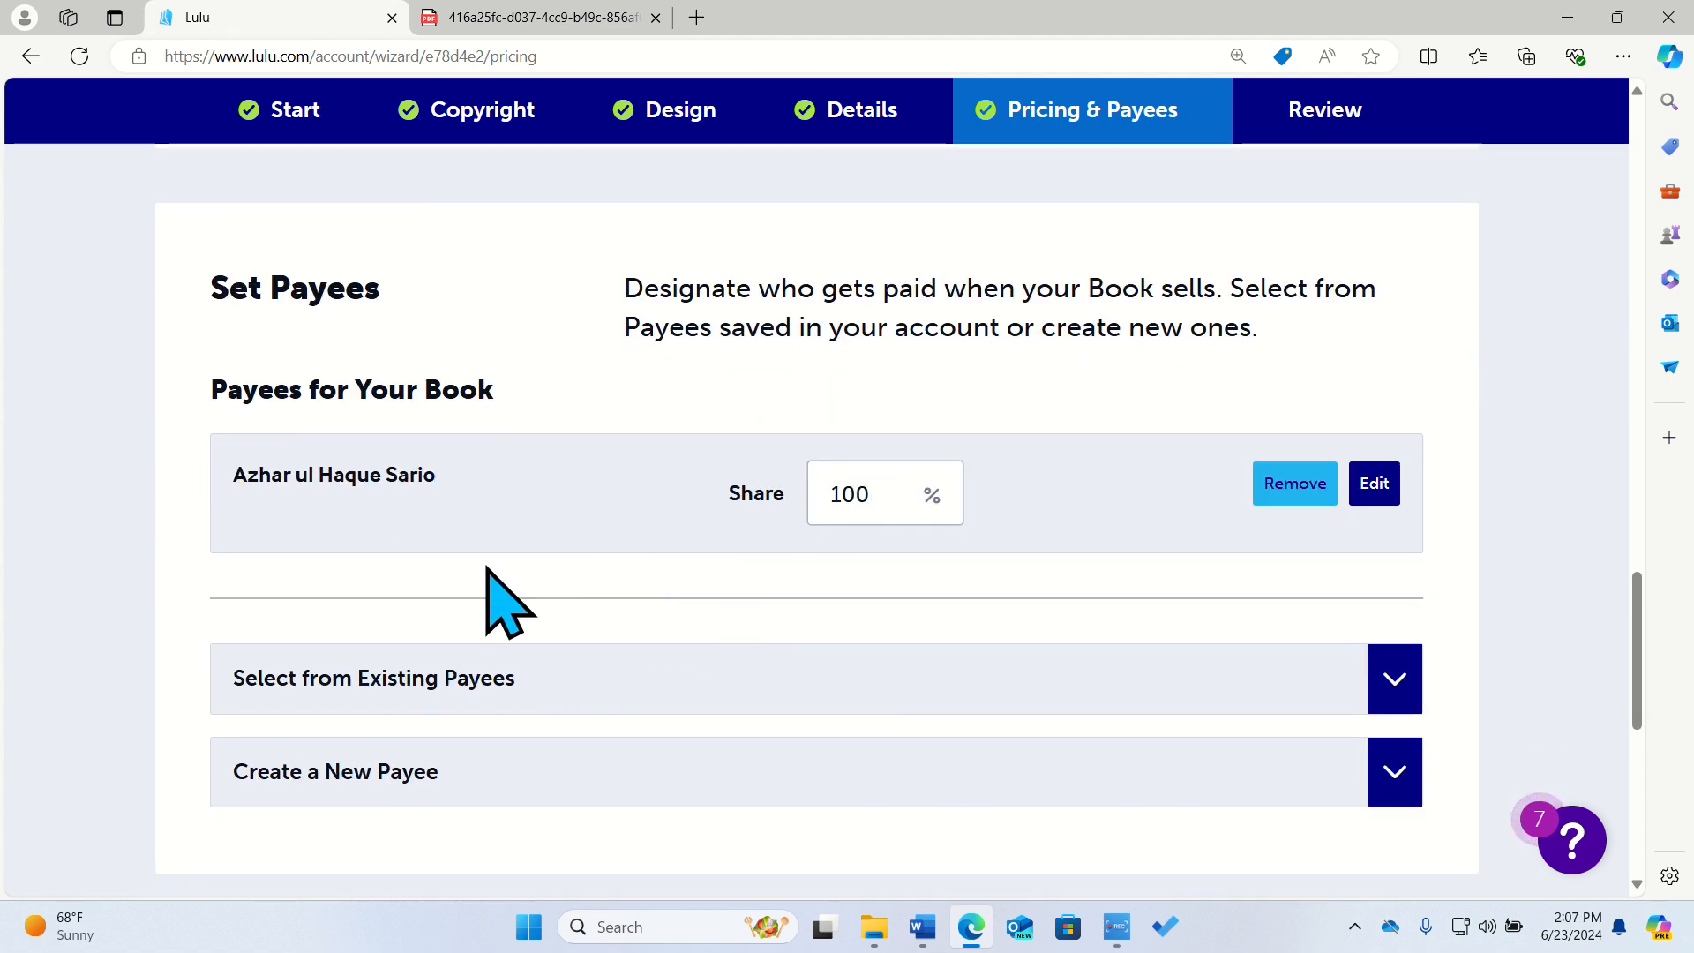
scroll(632, 512, down, 1)
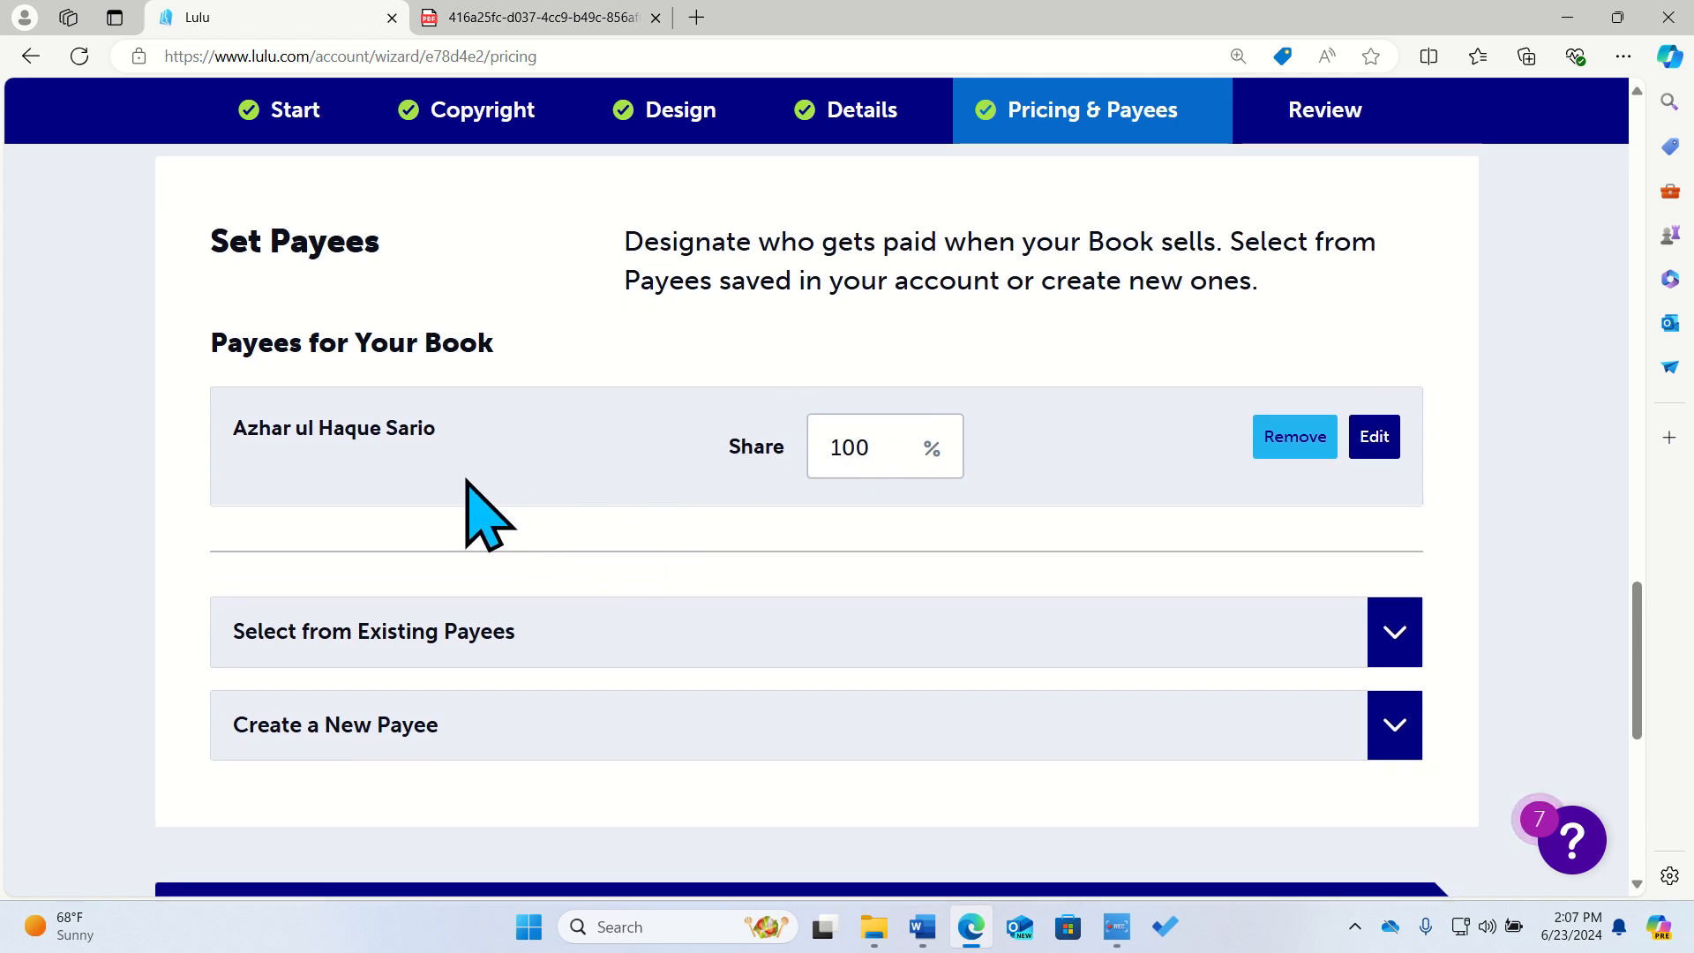
scroll(480, 643, down, 1)
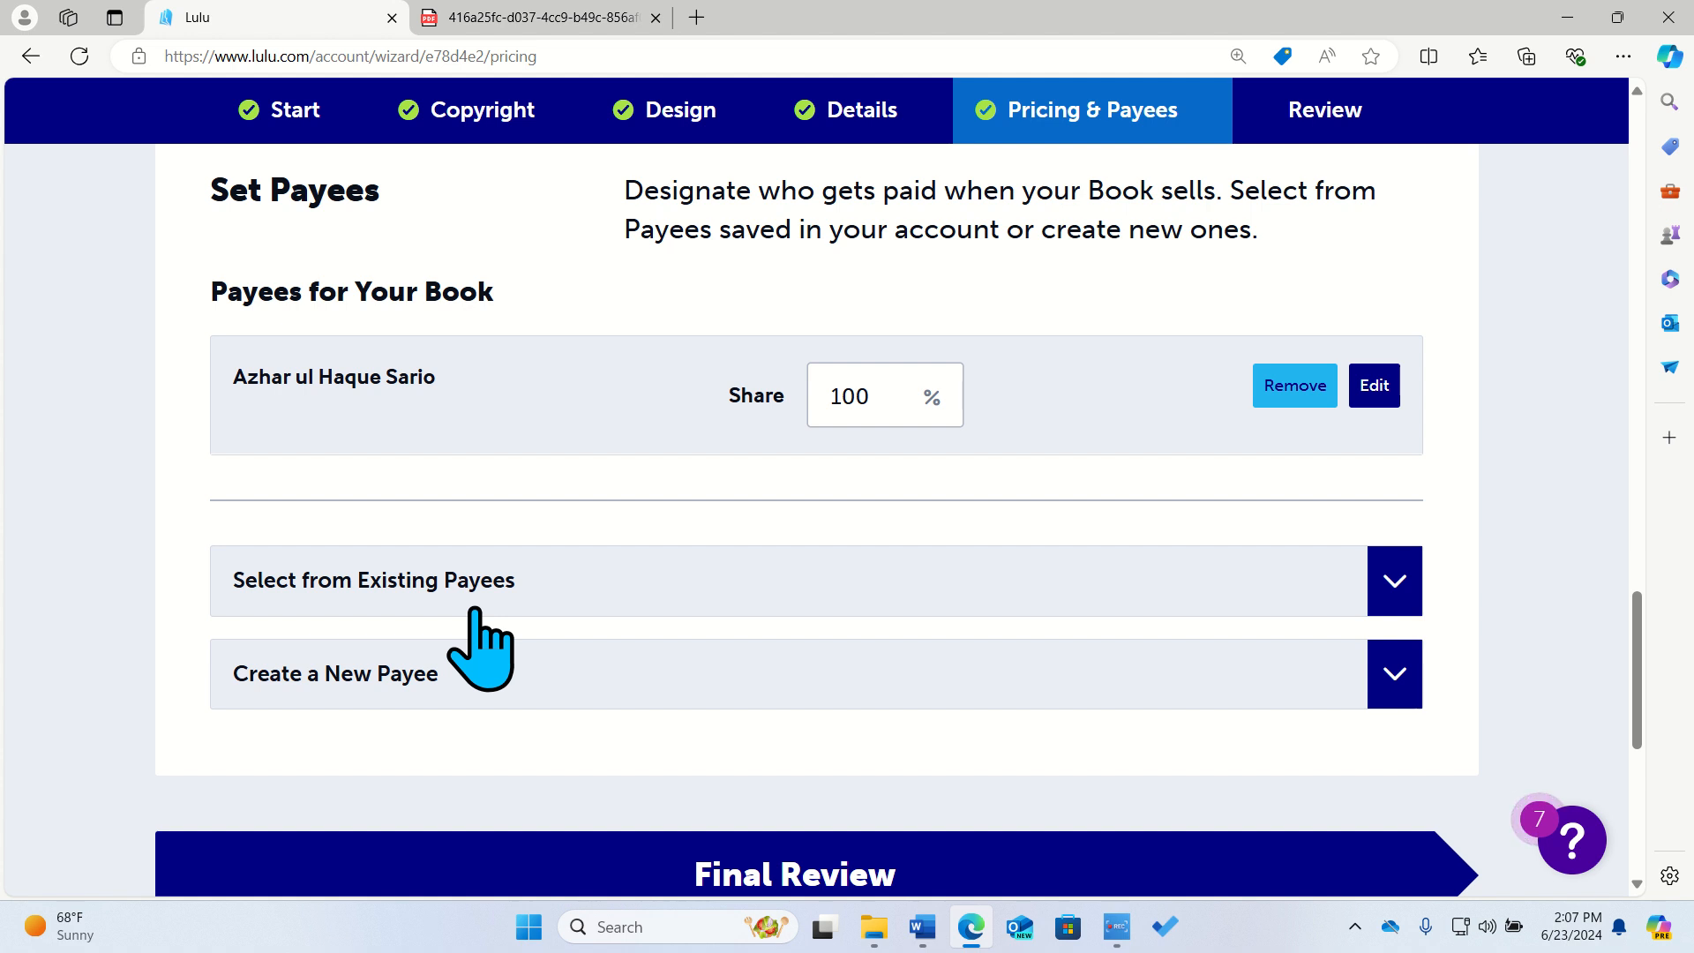
scroll(477, 609, down, 1)
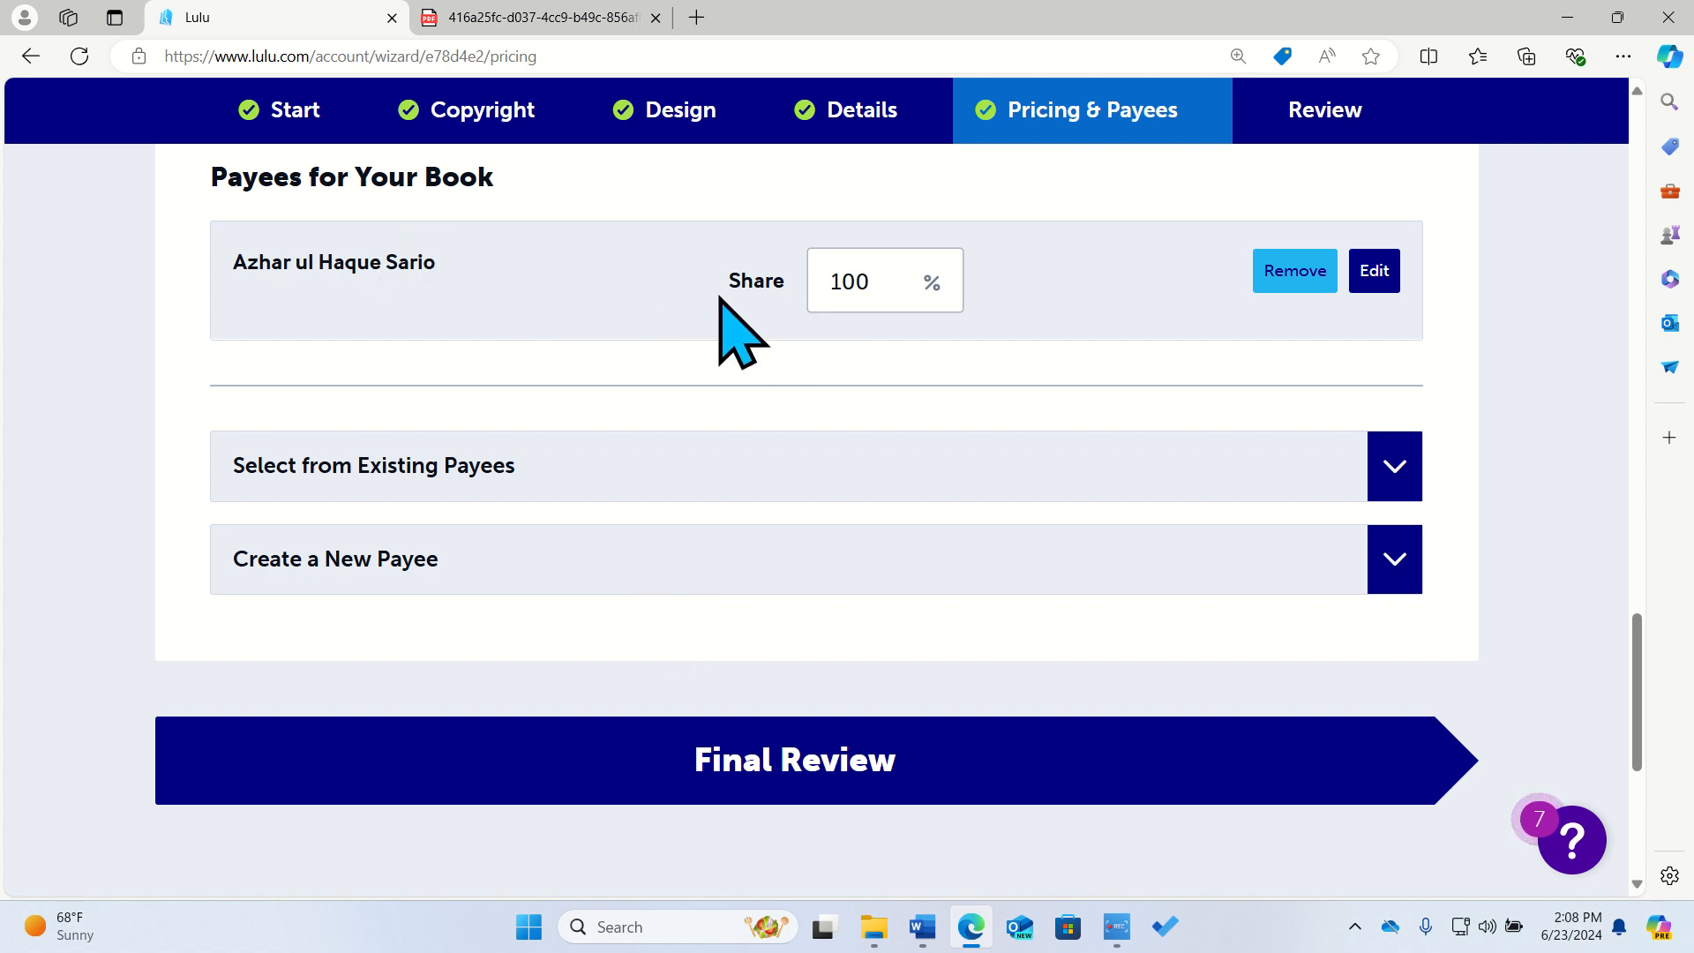
scroll(485, 579, down, 2)
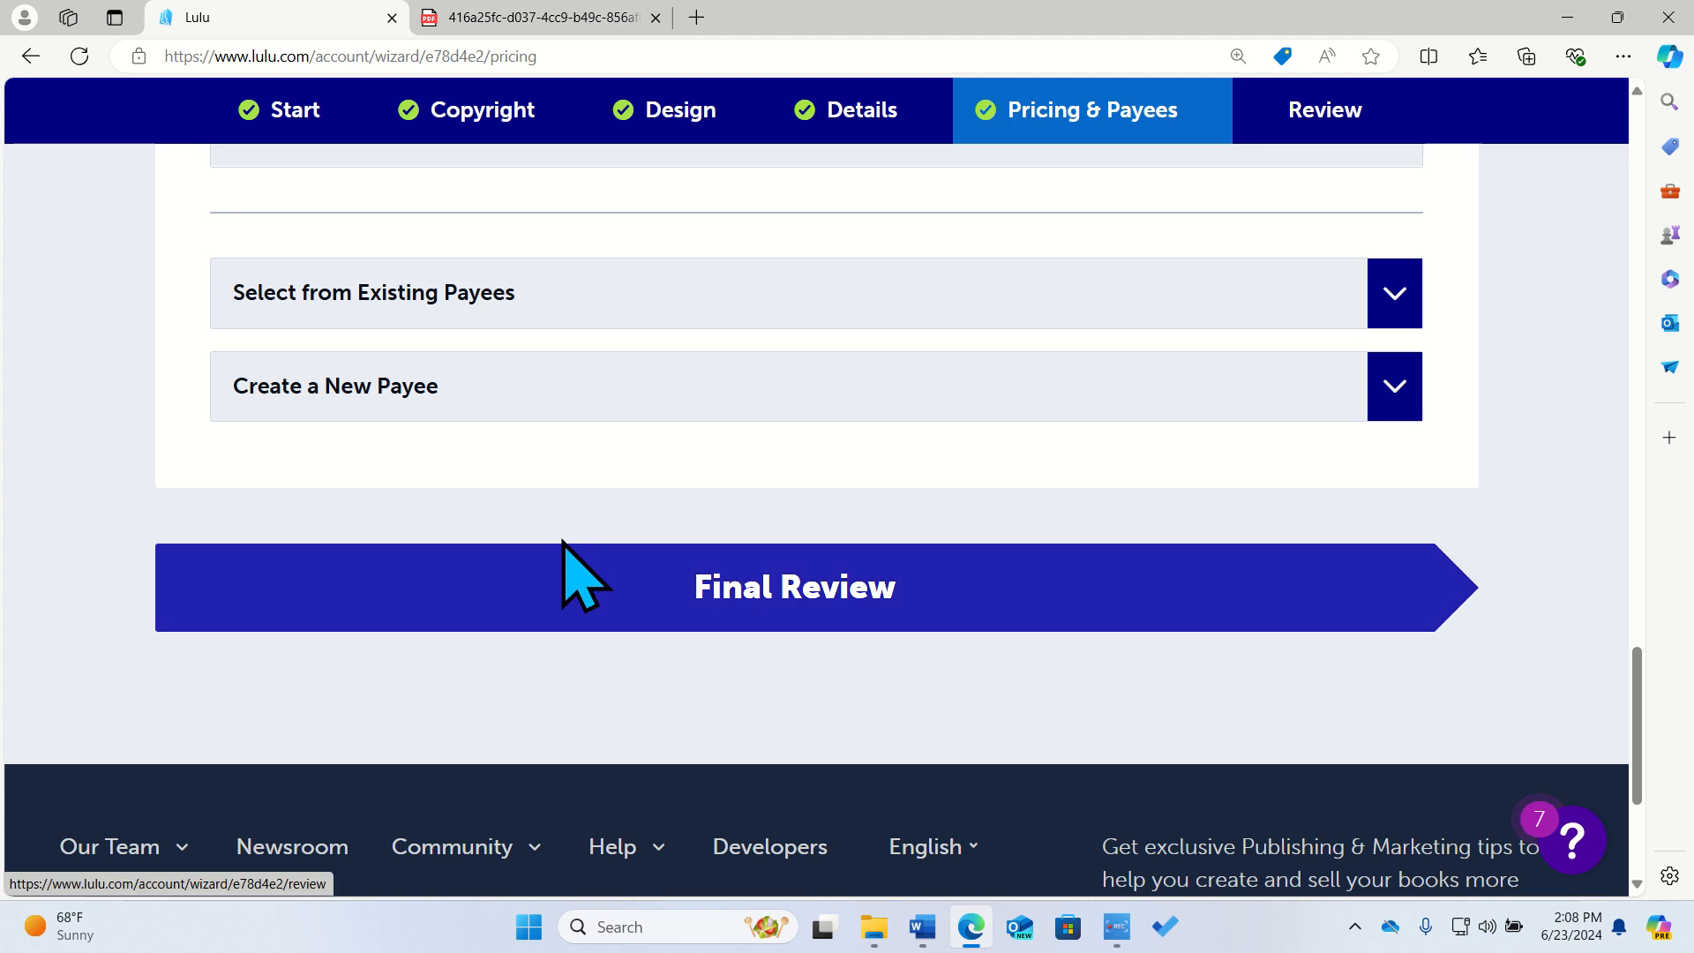
click(679, 587)
Review the book specifications, copyright and title information, description, BISAC categories and keywords in the final summary.
scroll(688, 587, up, 10)
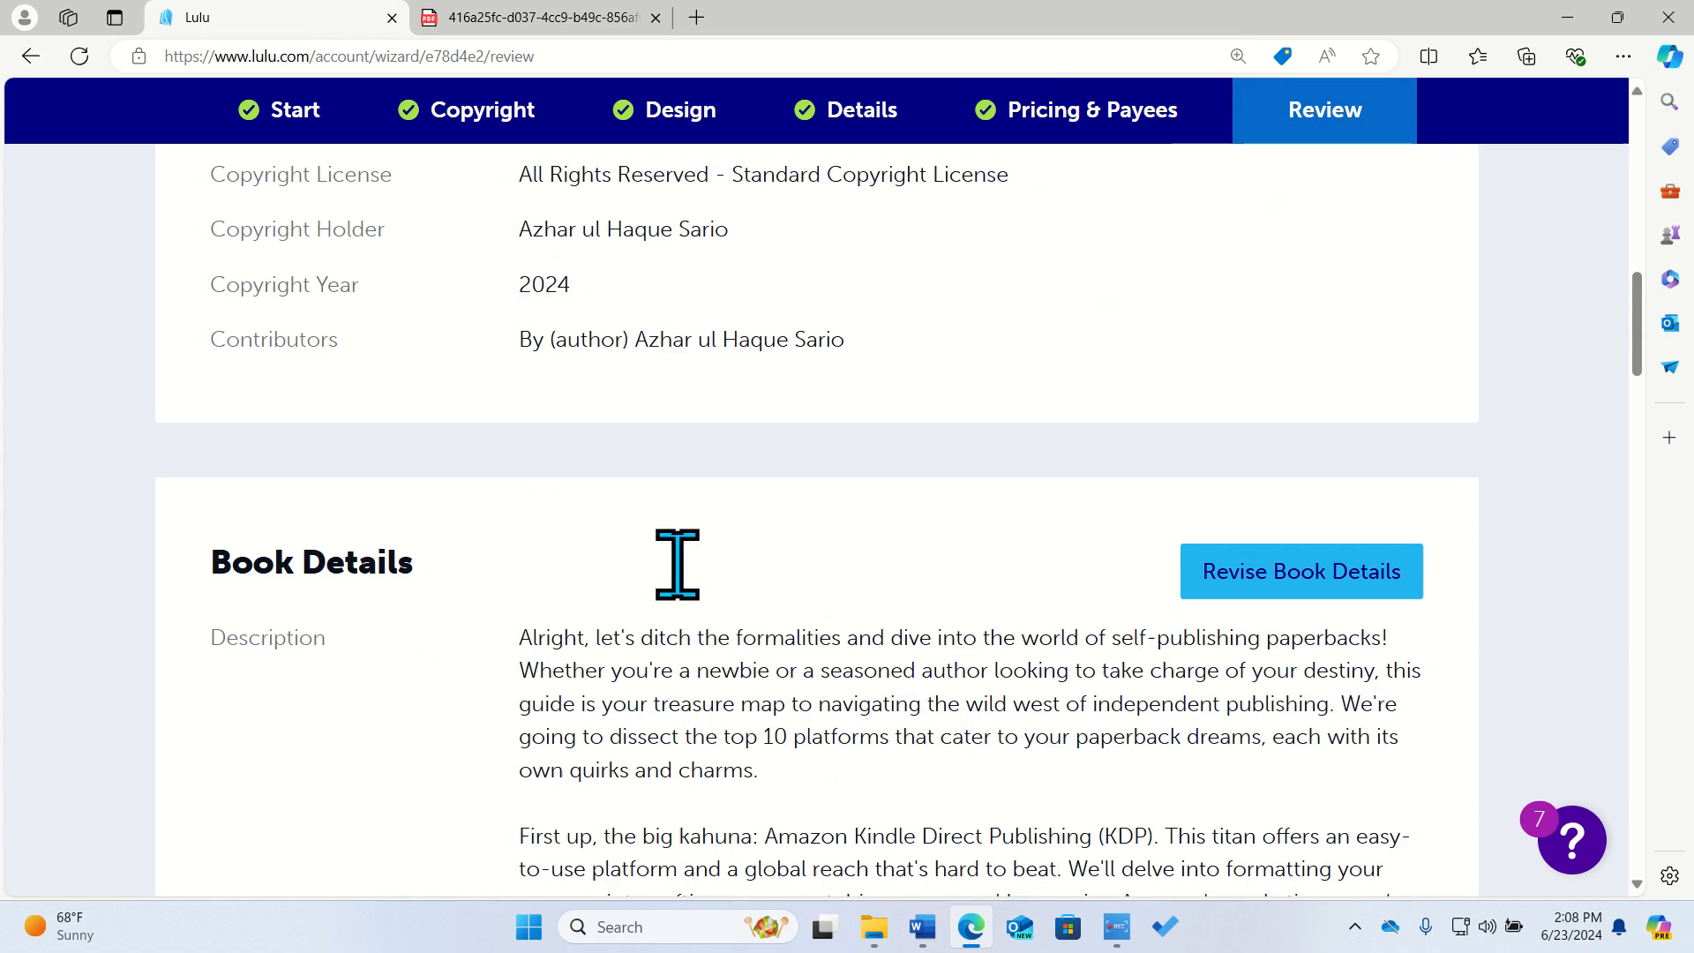
scroll(678, 564, up, 10)
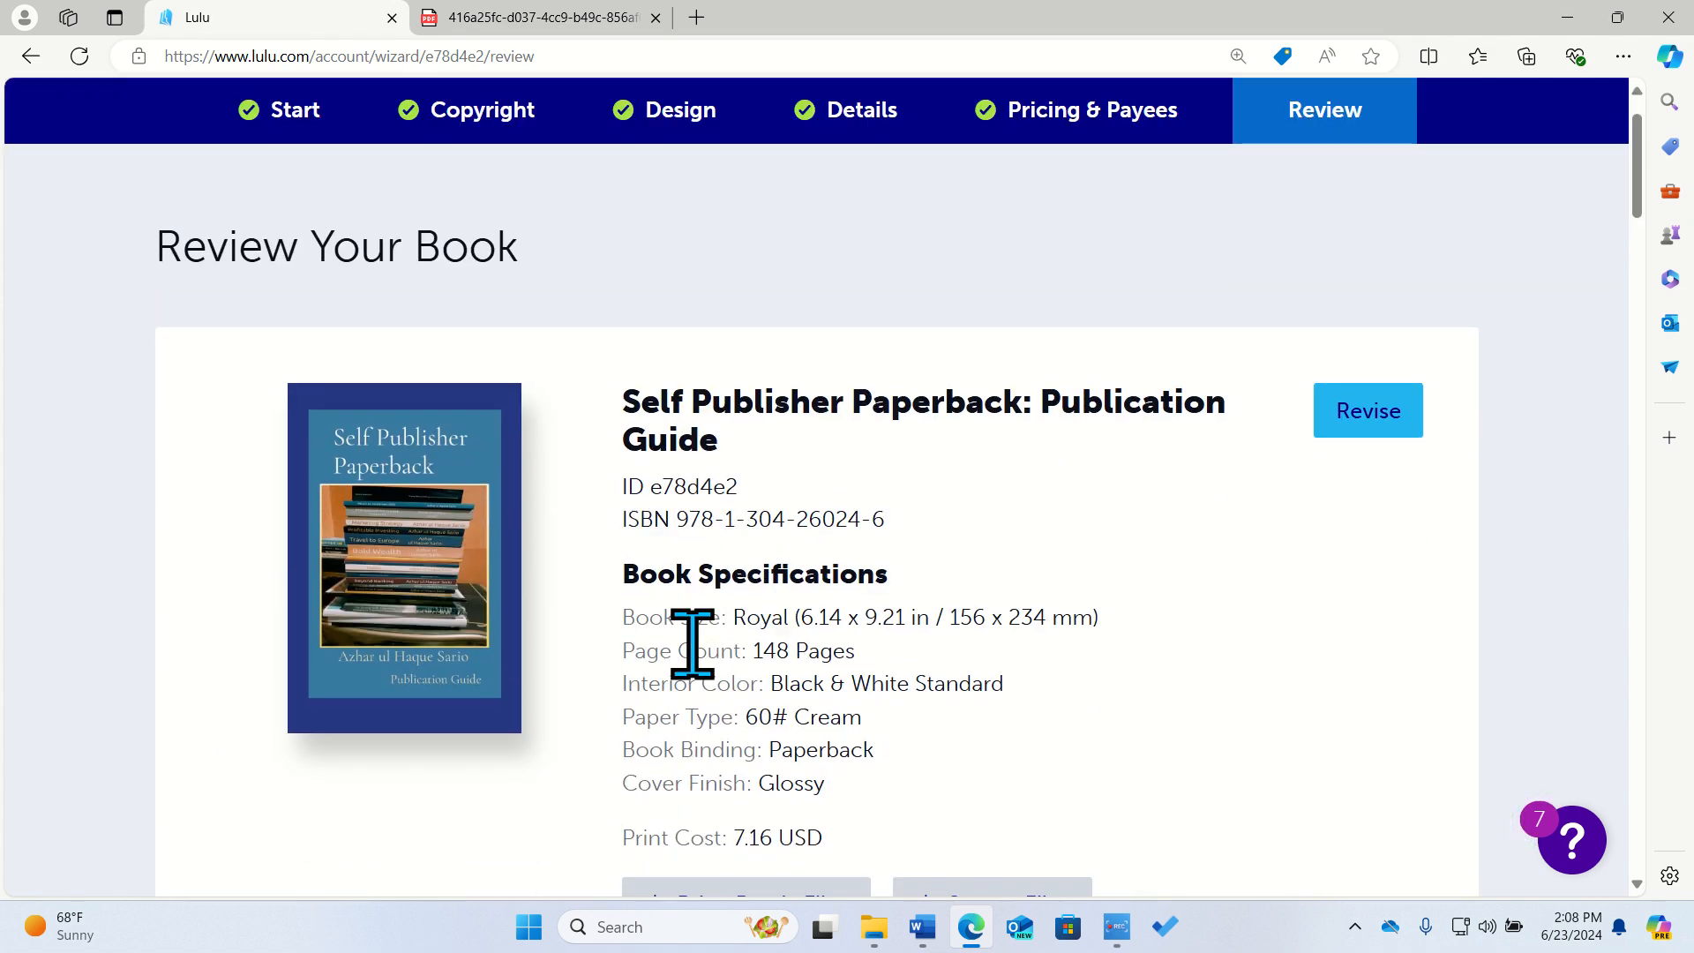
scroll(692, 643, down, 5)
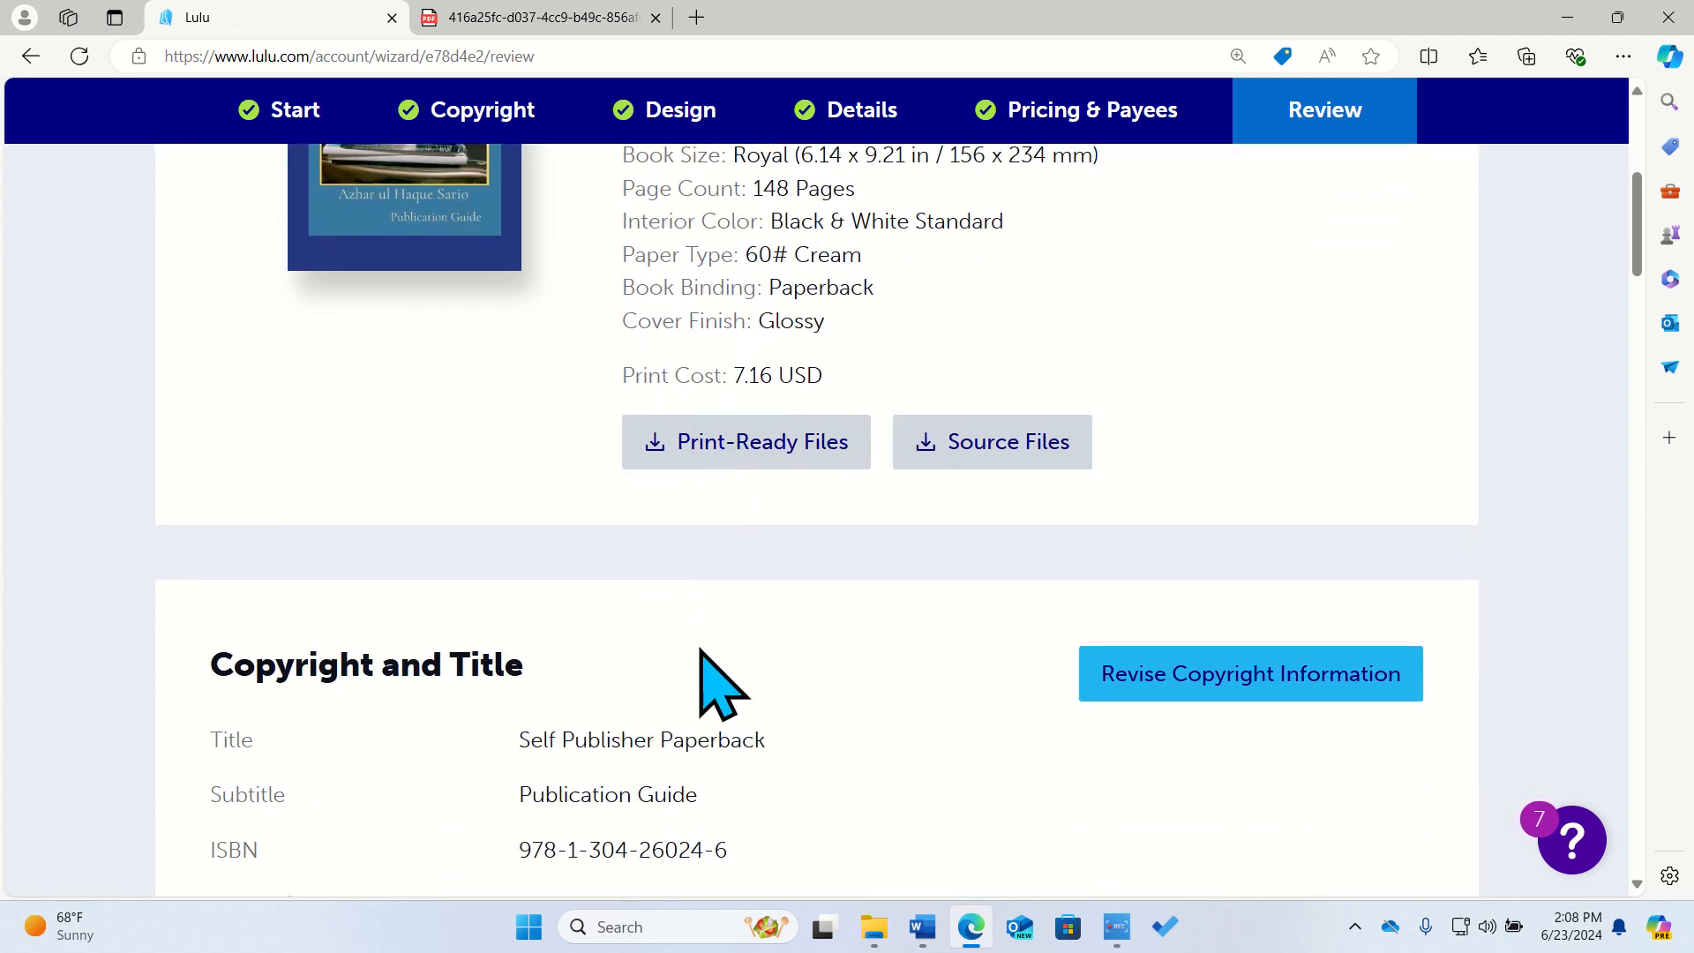
scroll(714, 681, down, 3)
scroll(701, 650, down, 3)
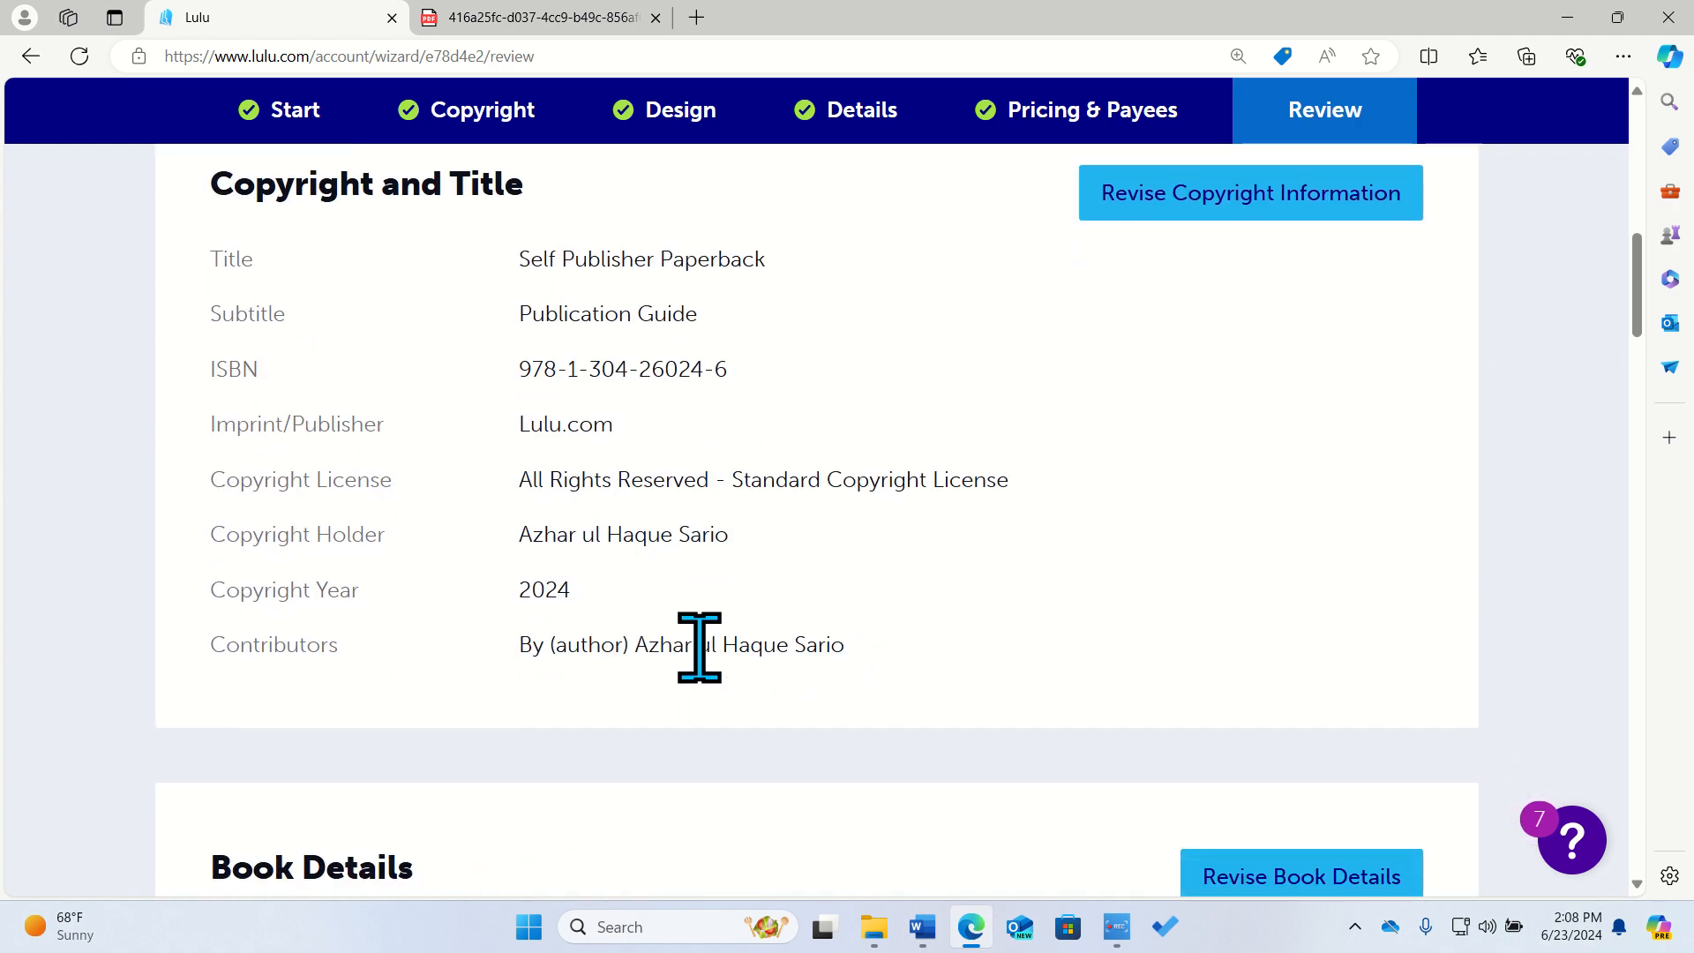
scroll(637, 684, down, 15)
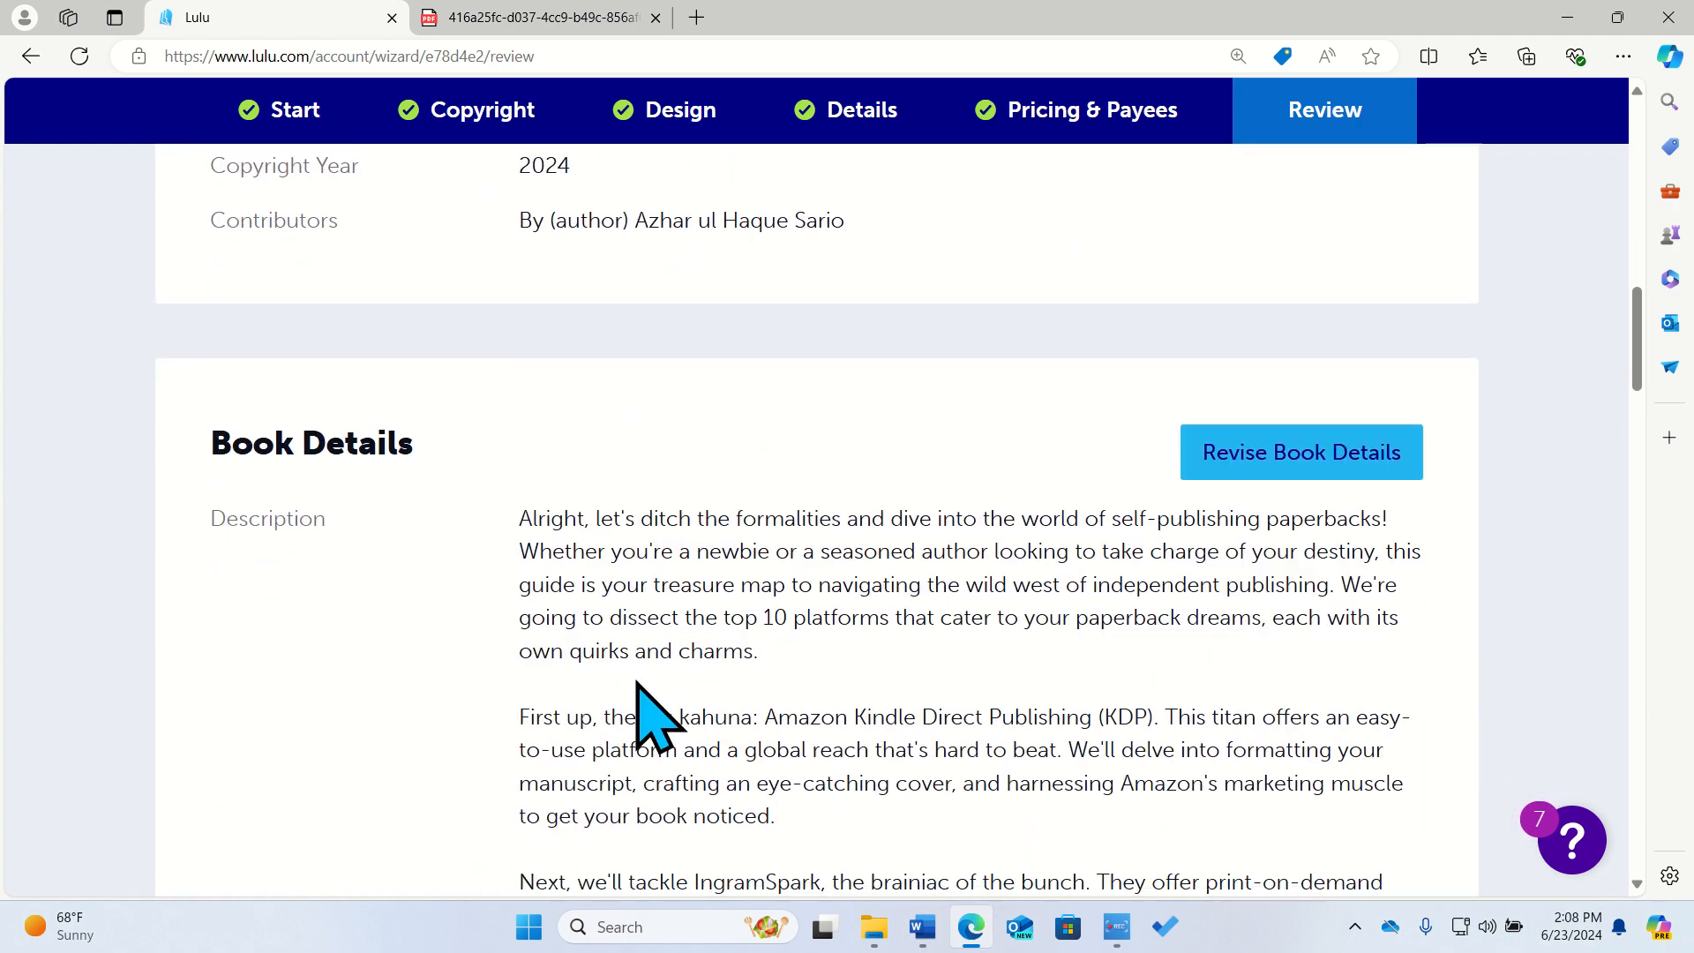
scroll(637, 715, down, 10)
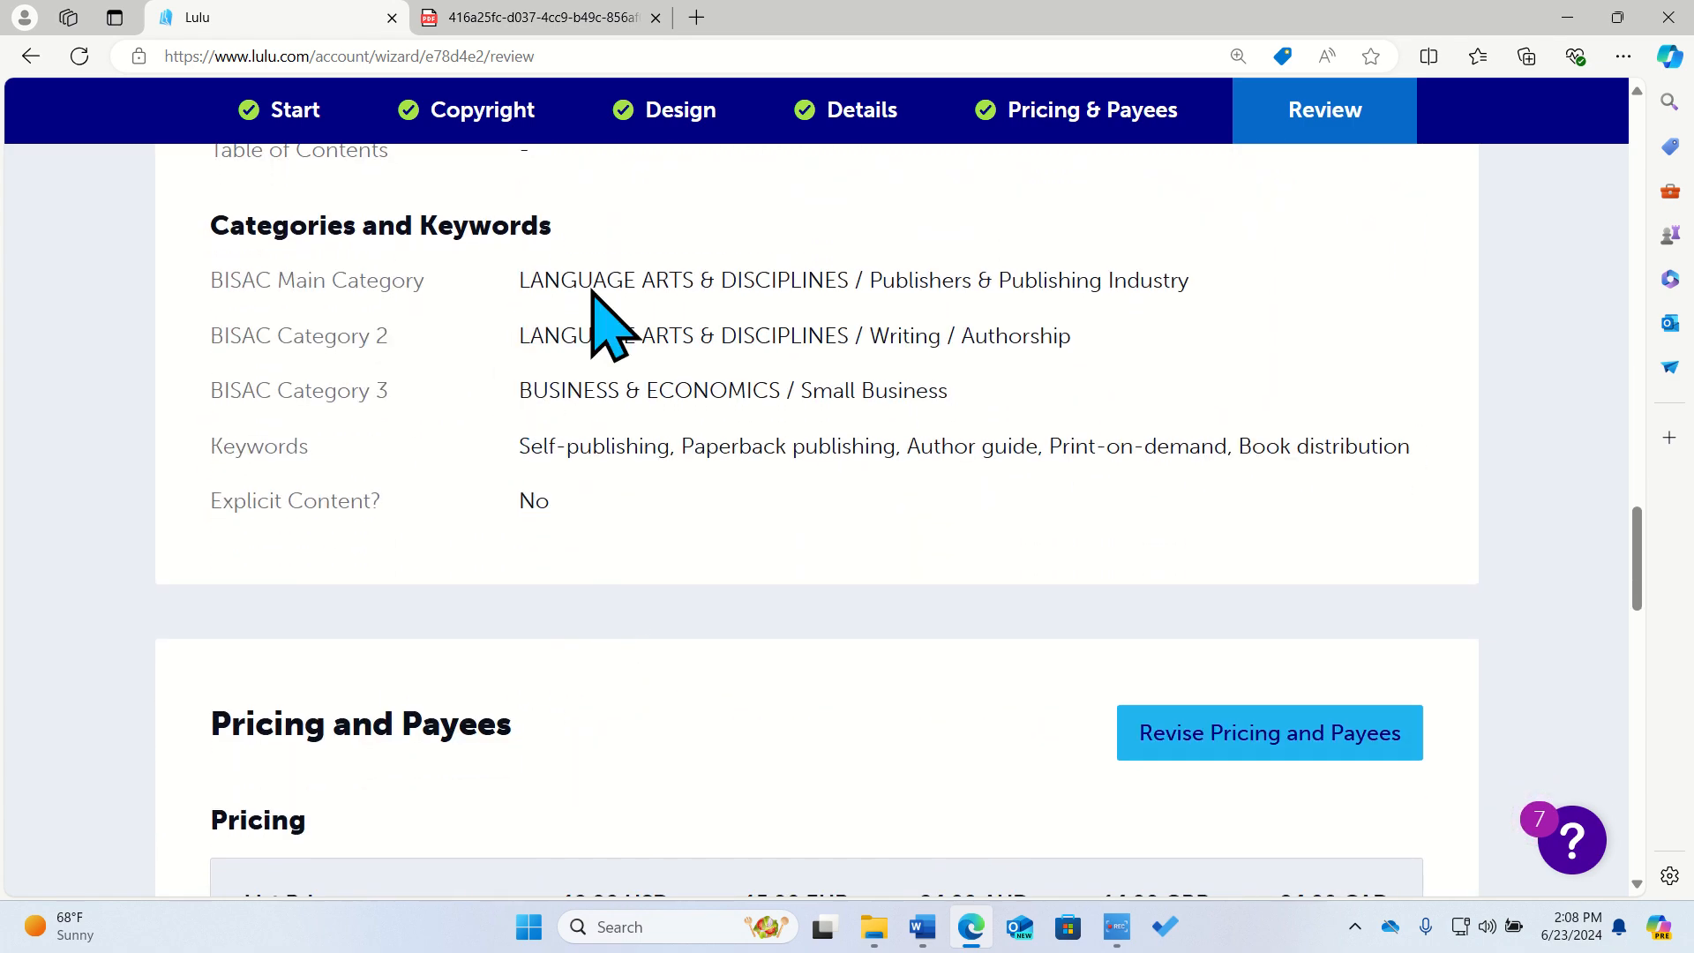
Examine the list prices, print costs and estimated Lulu Bookstore and Global Distribution revenue in the final pricing summary.
scroll(716, 558, down, 4)
scroll(703, 526, down, 2)
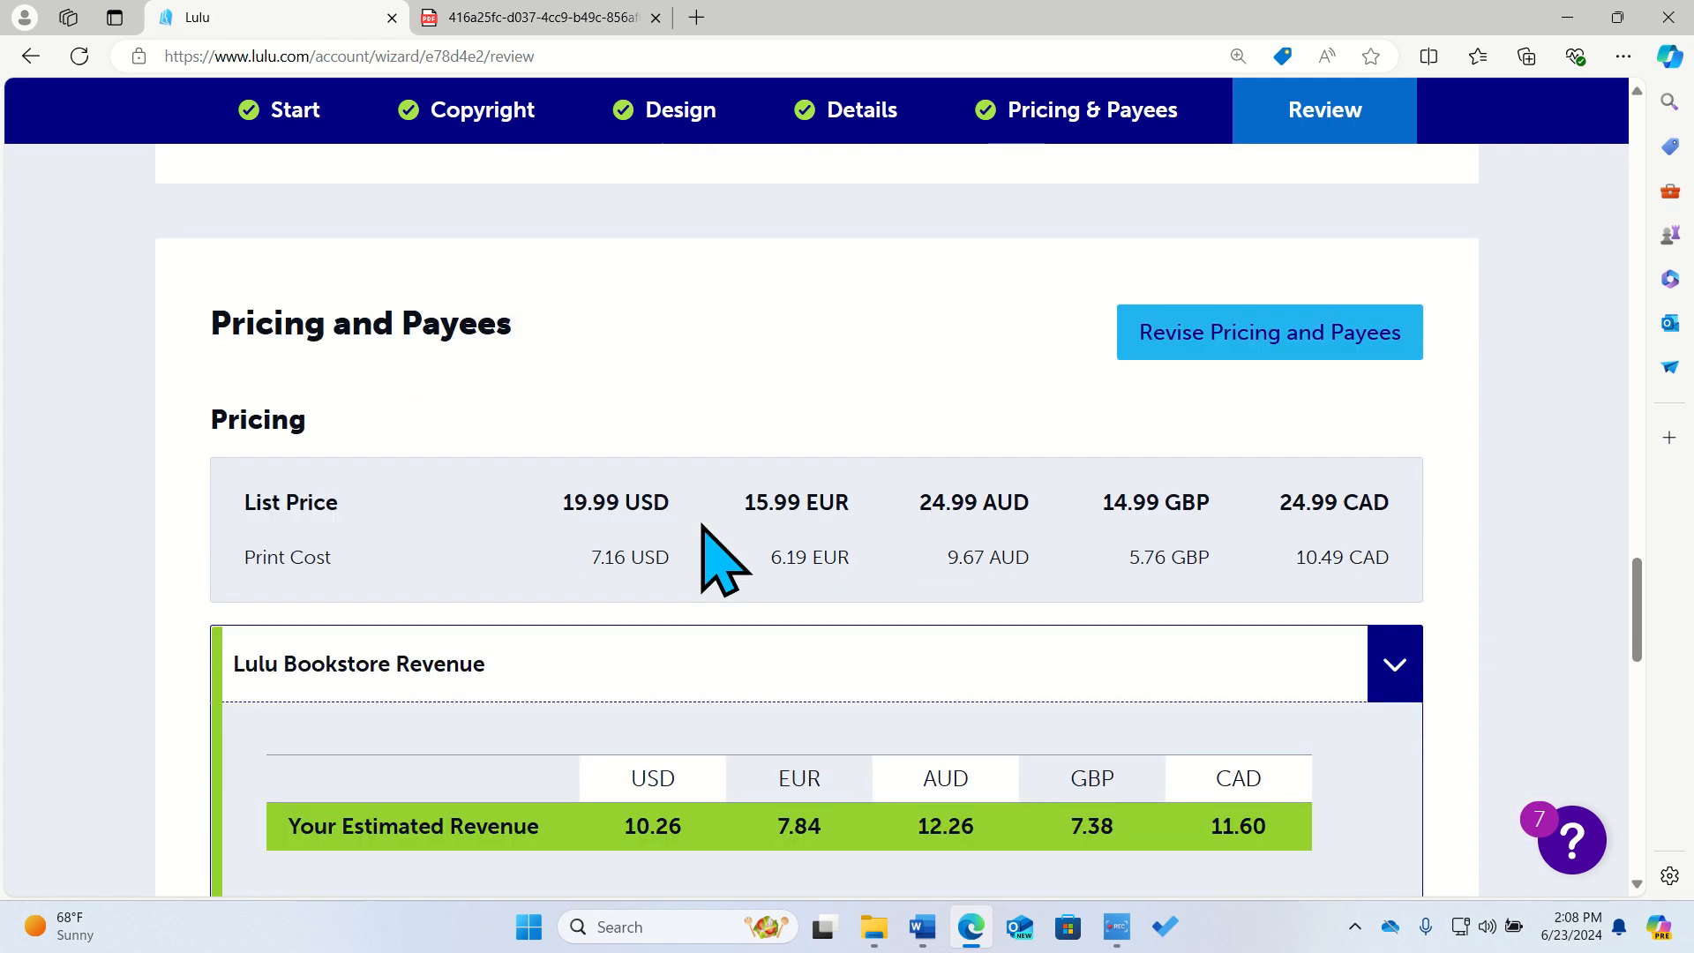
scroll(727, 530, down, 4)
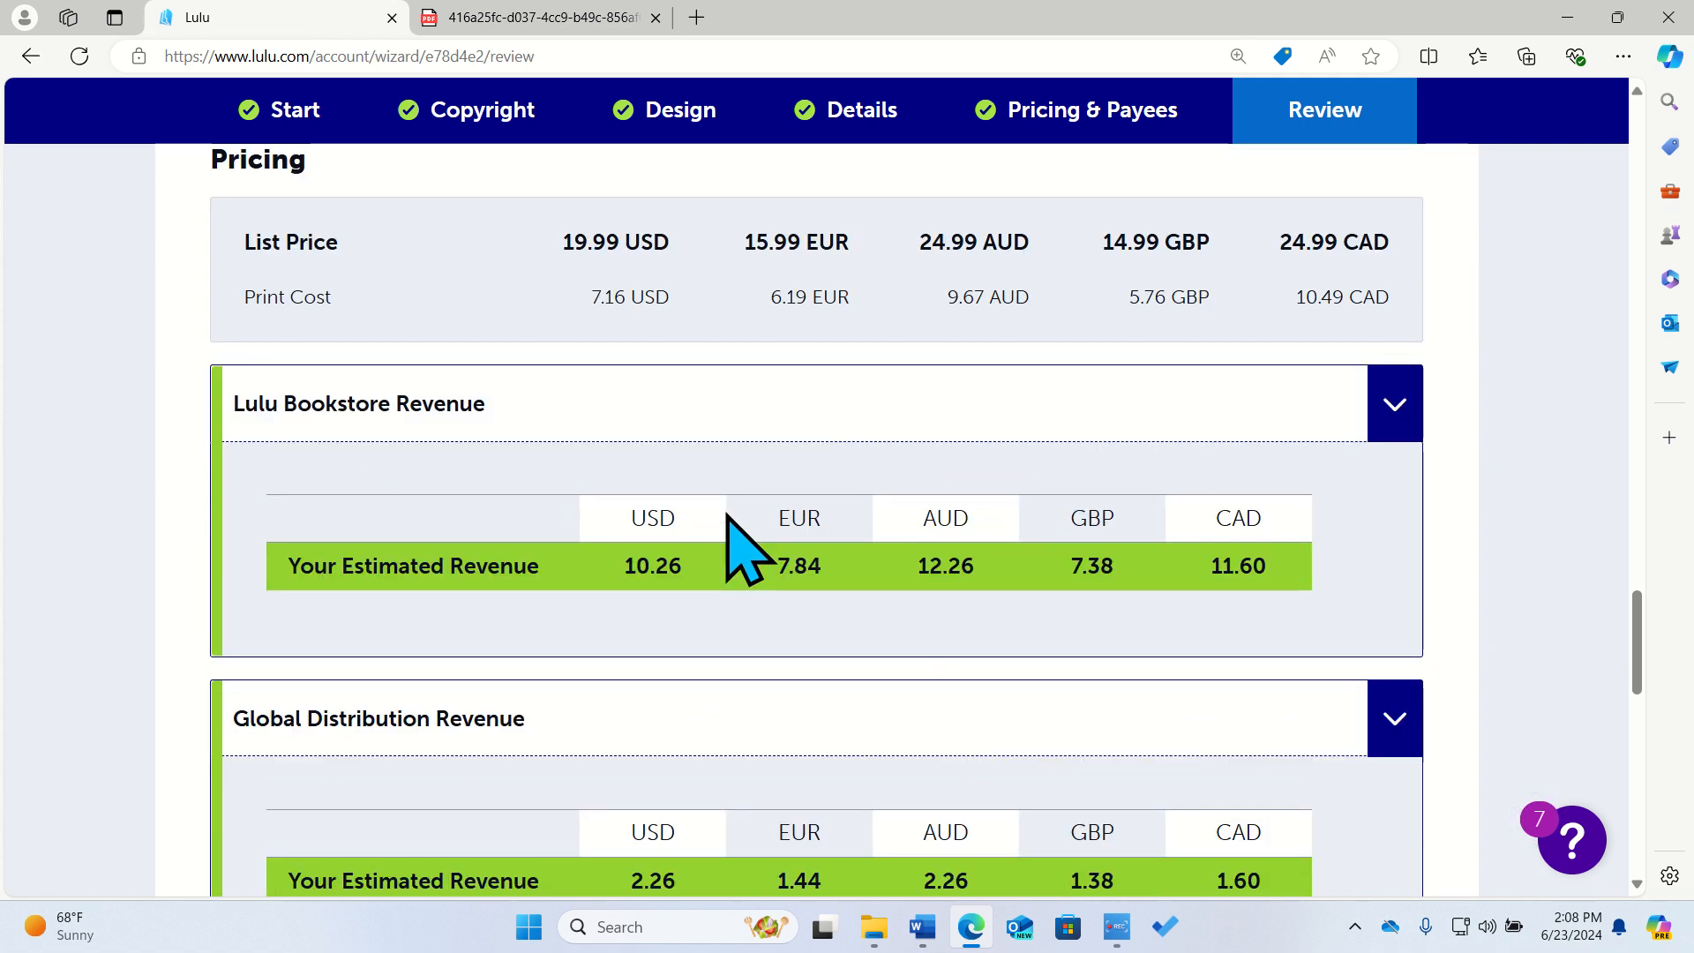
scroll(729, 541, up, 3)
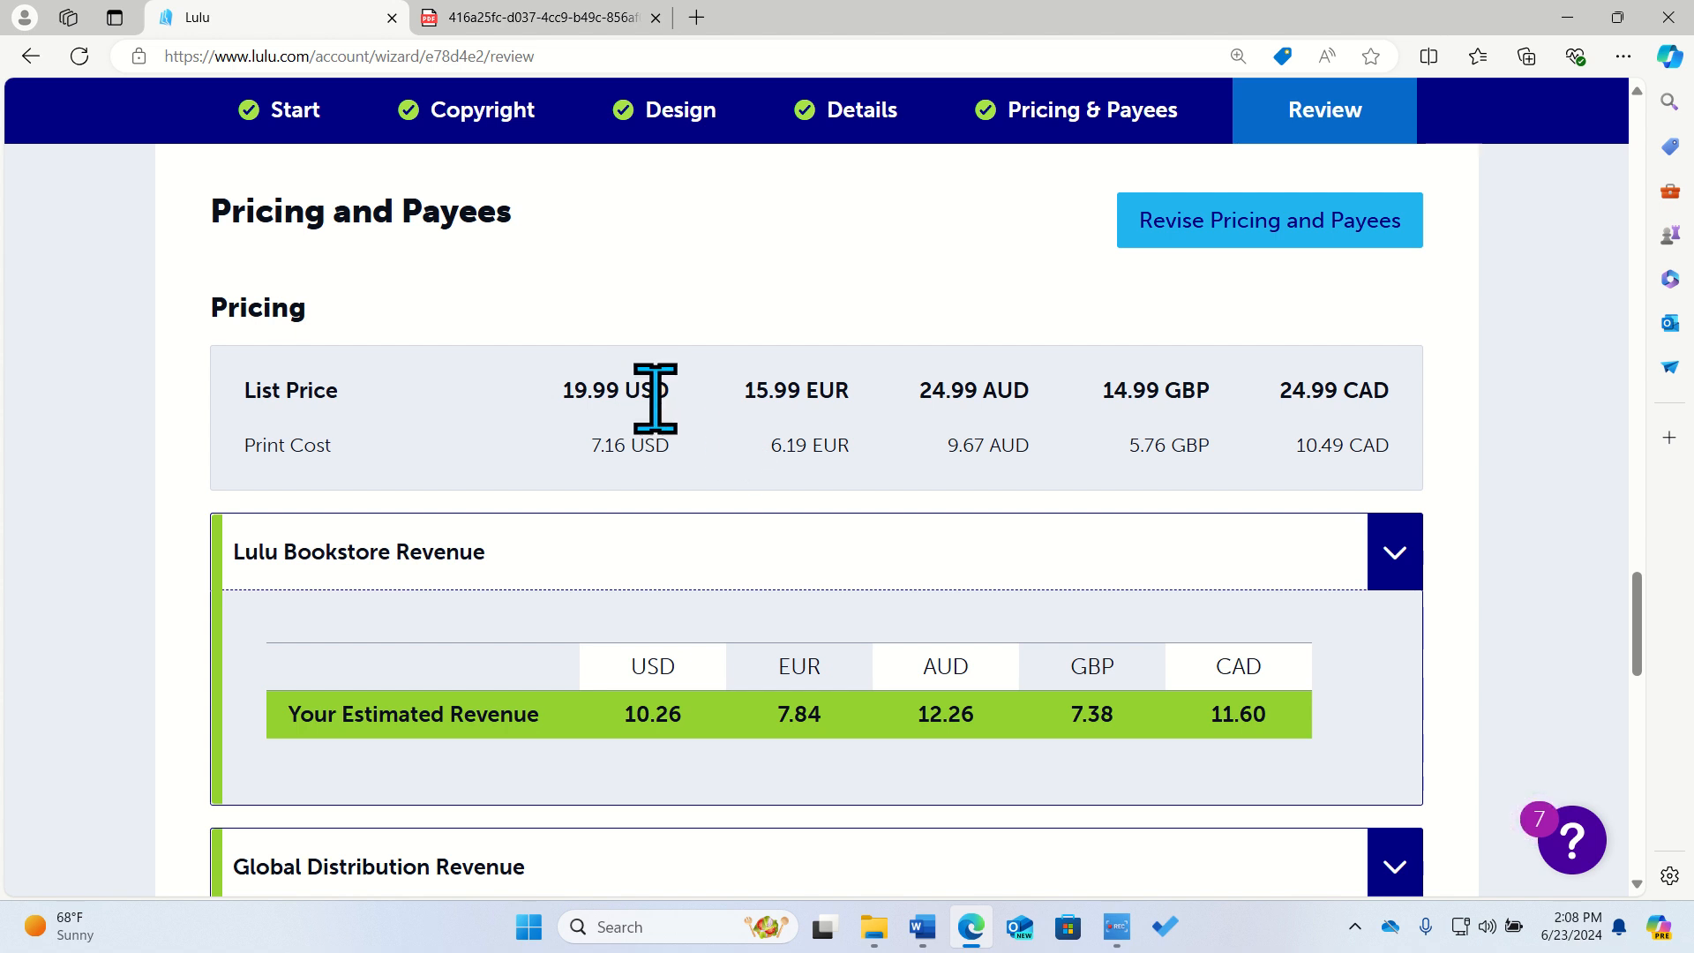
drag(615, 392, 670, 398)
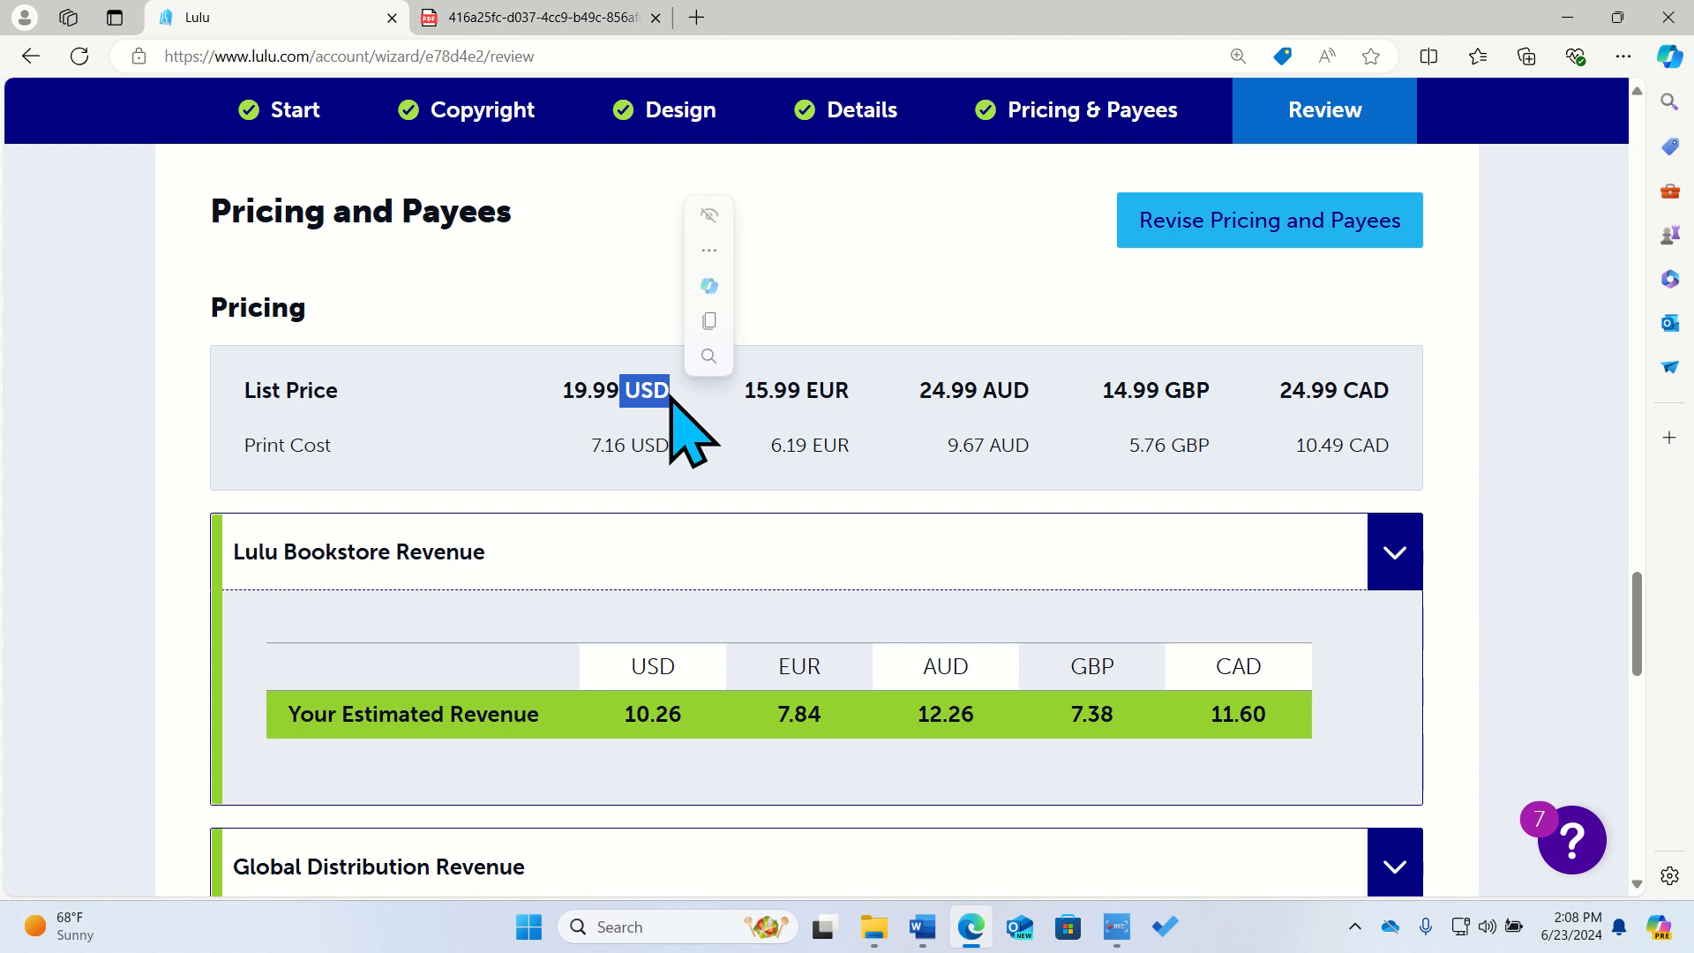
click(821, 410)
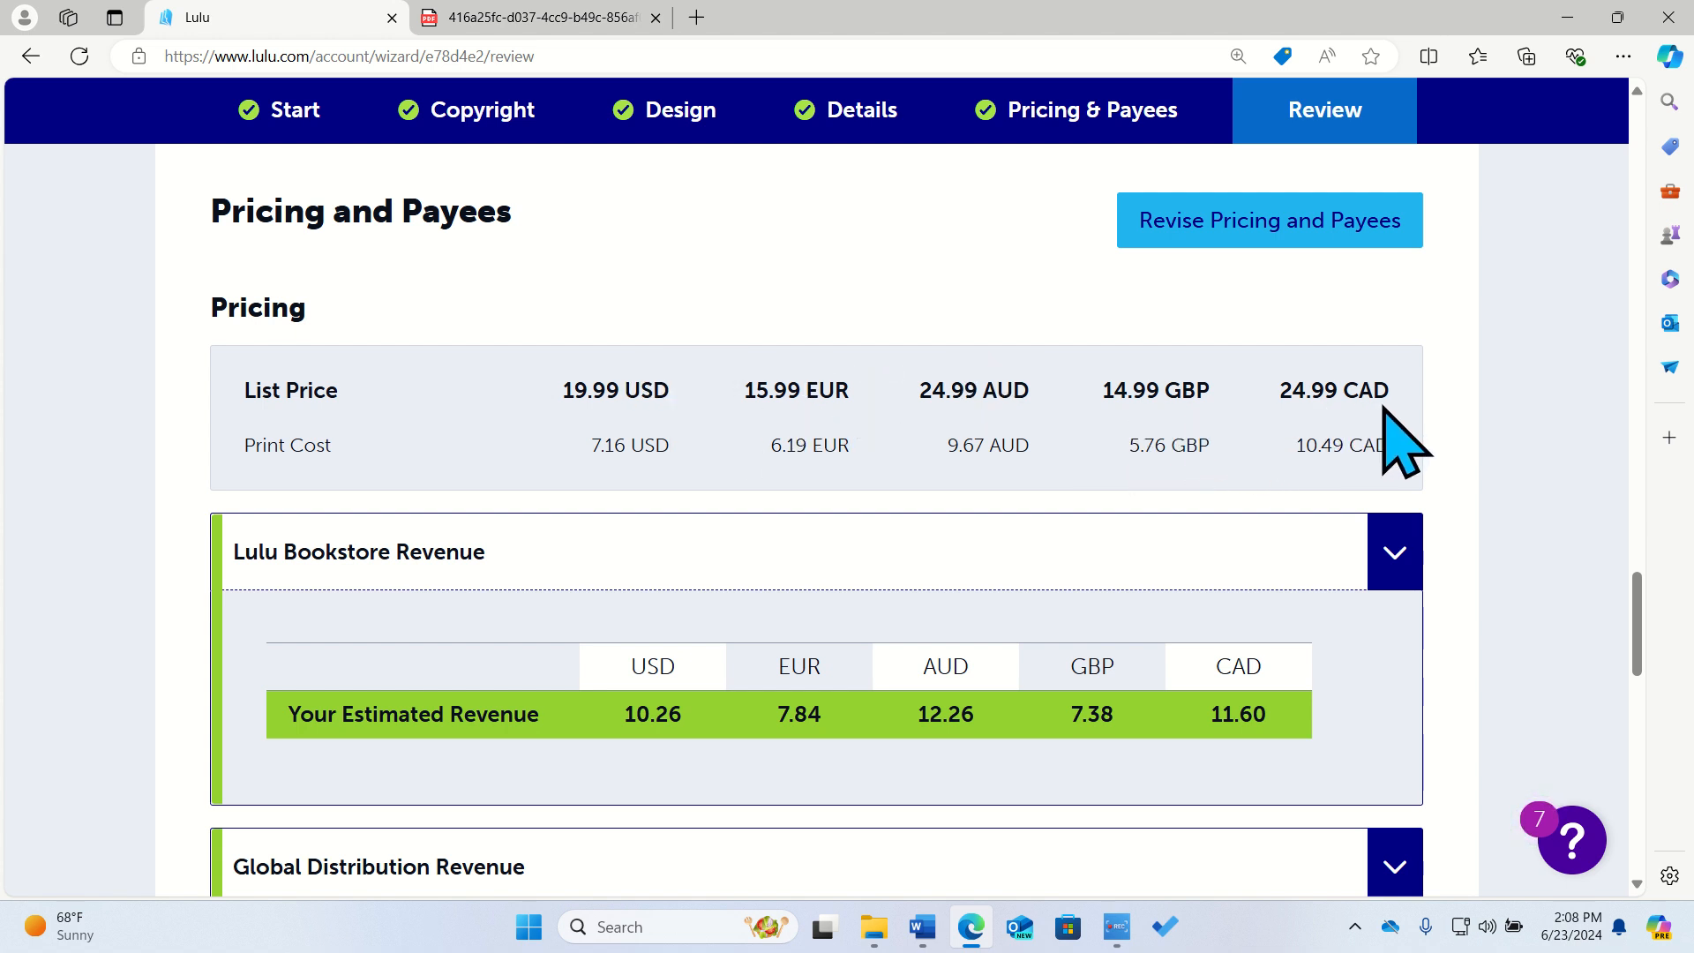
scroll(847, 598, down, 10)
scroll(847, 597, up, 4)
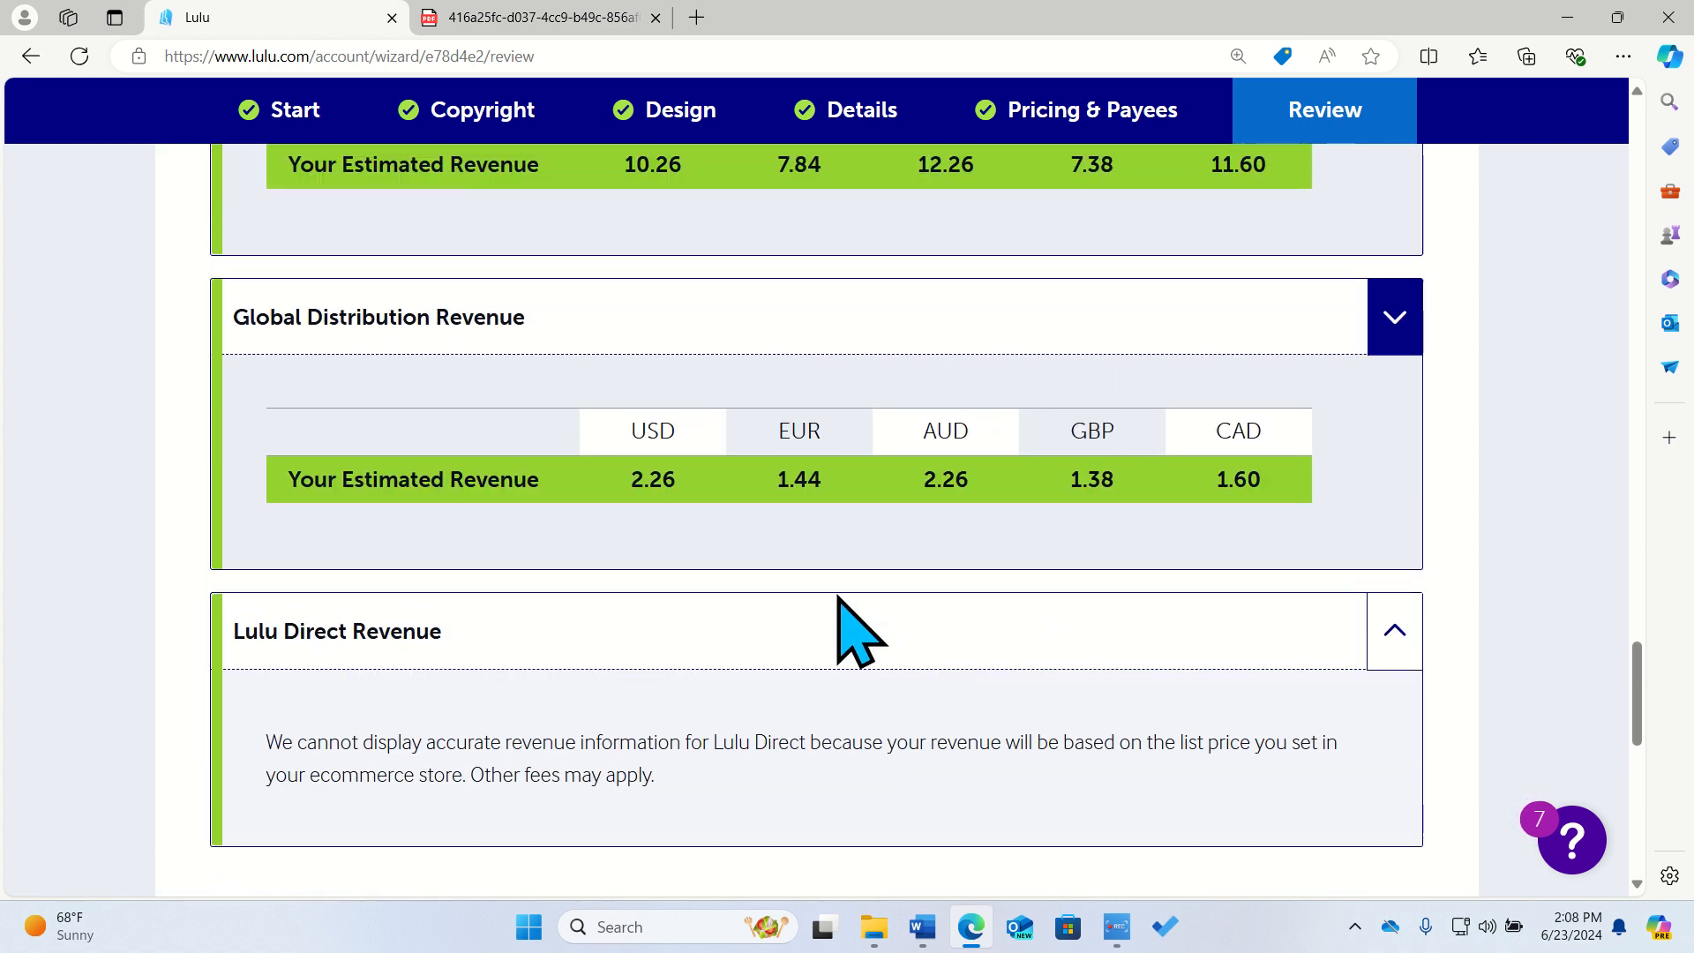
scroll(838, 598, up, 4)
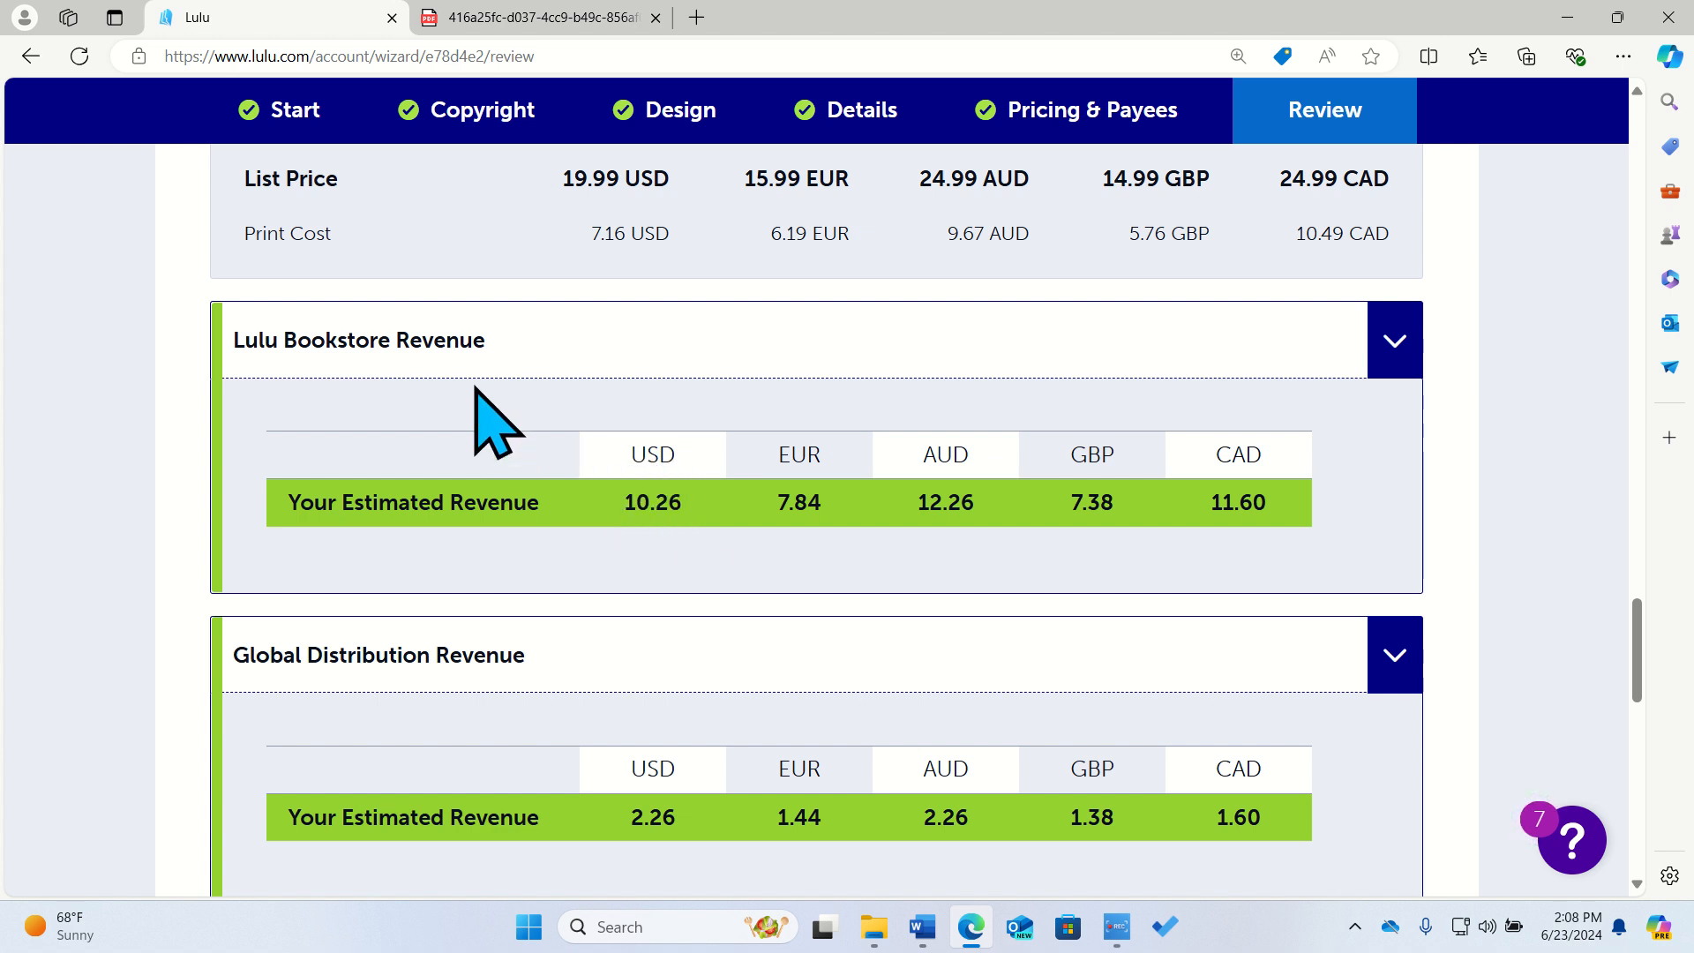
scroll(673, 501, down, 2)
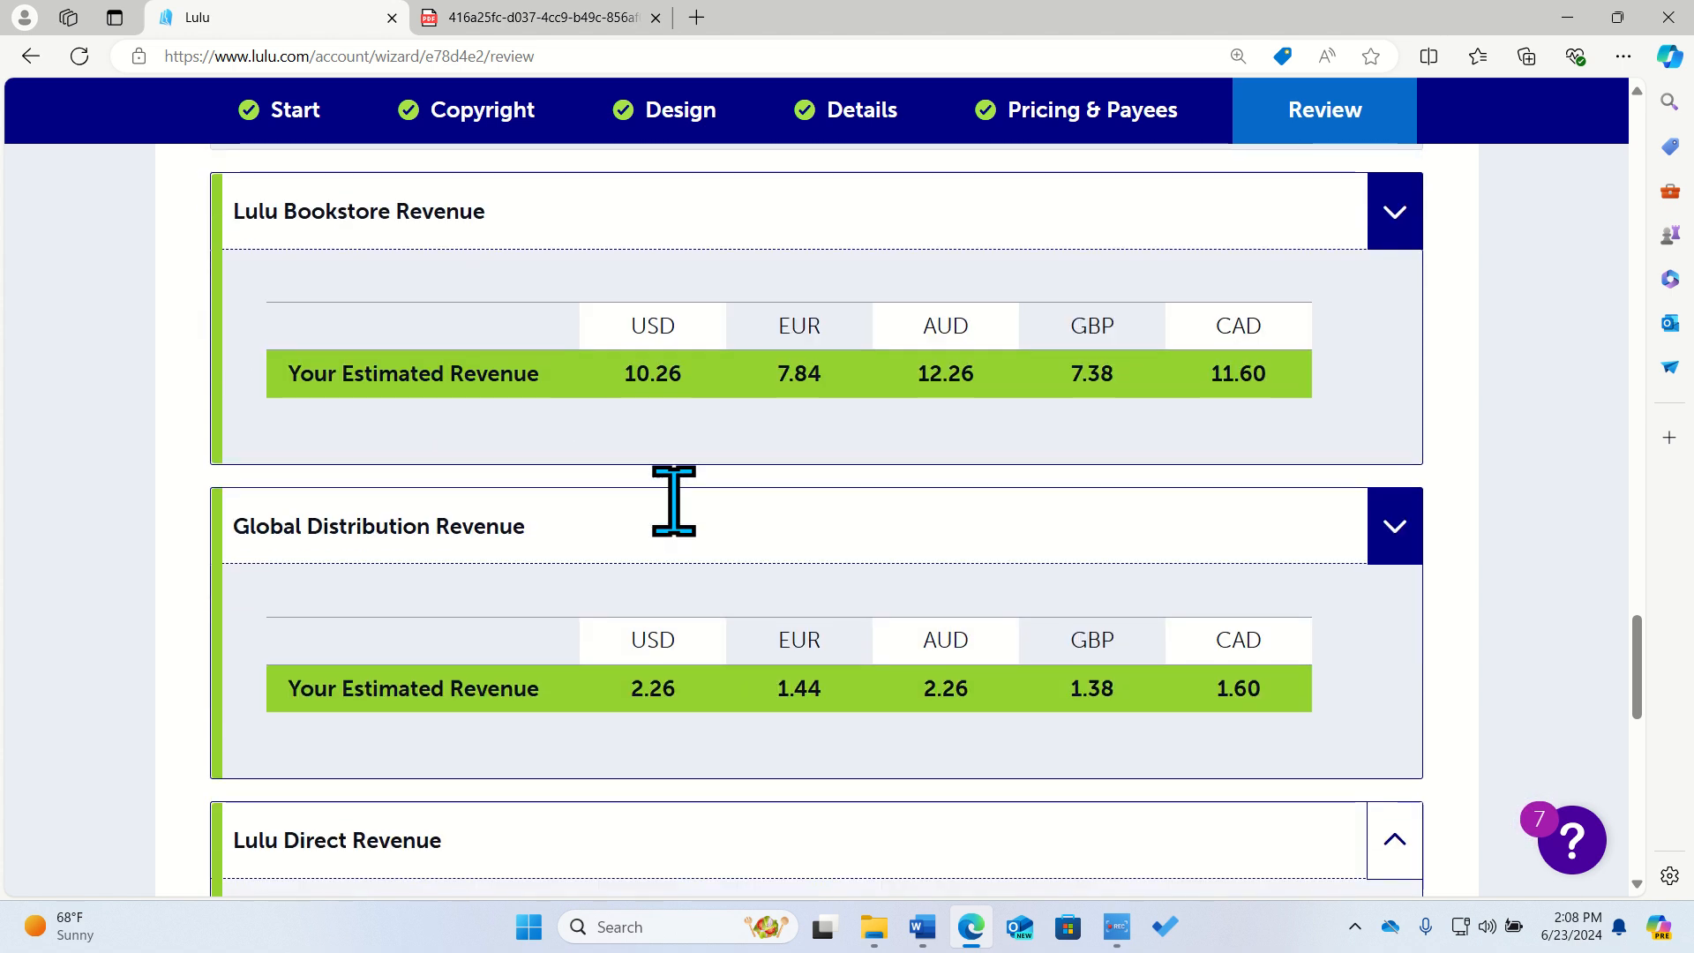
scroll(673, 501, down, 2)
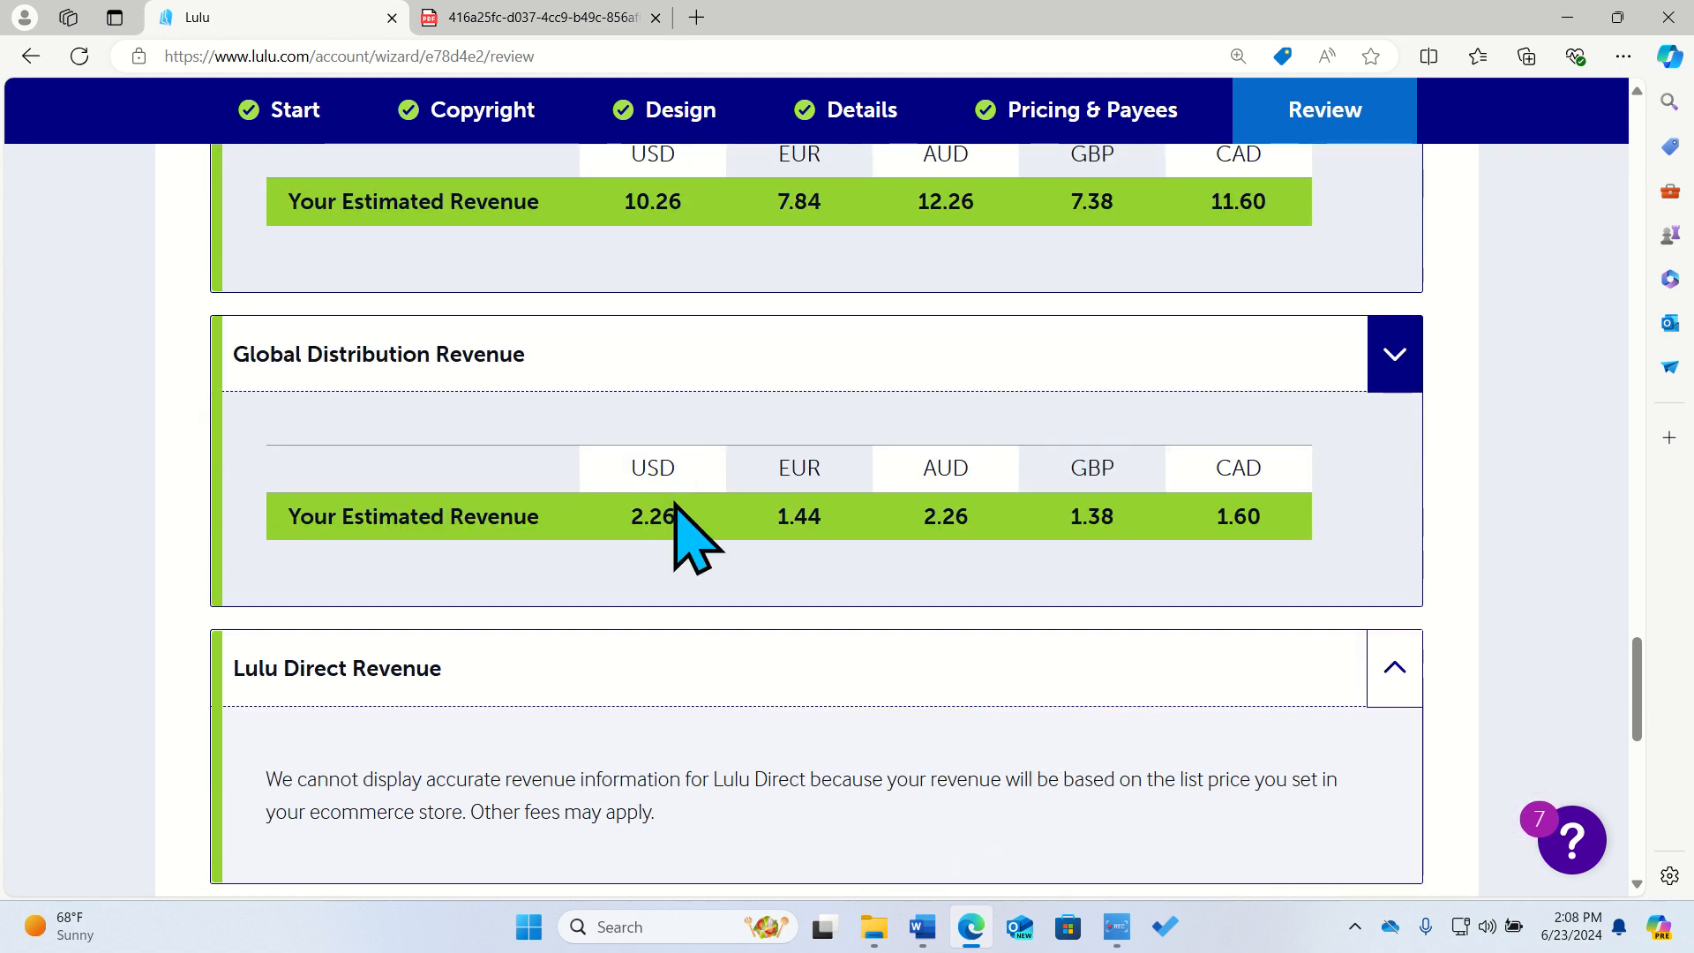
scroll(673, 495, down, 1)
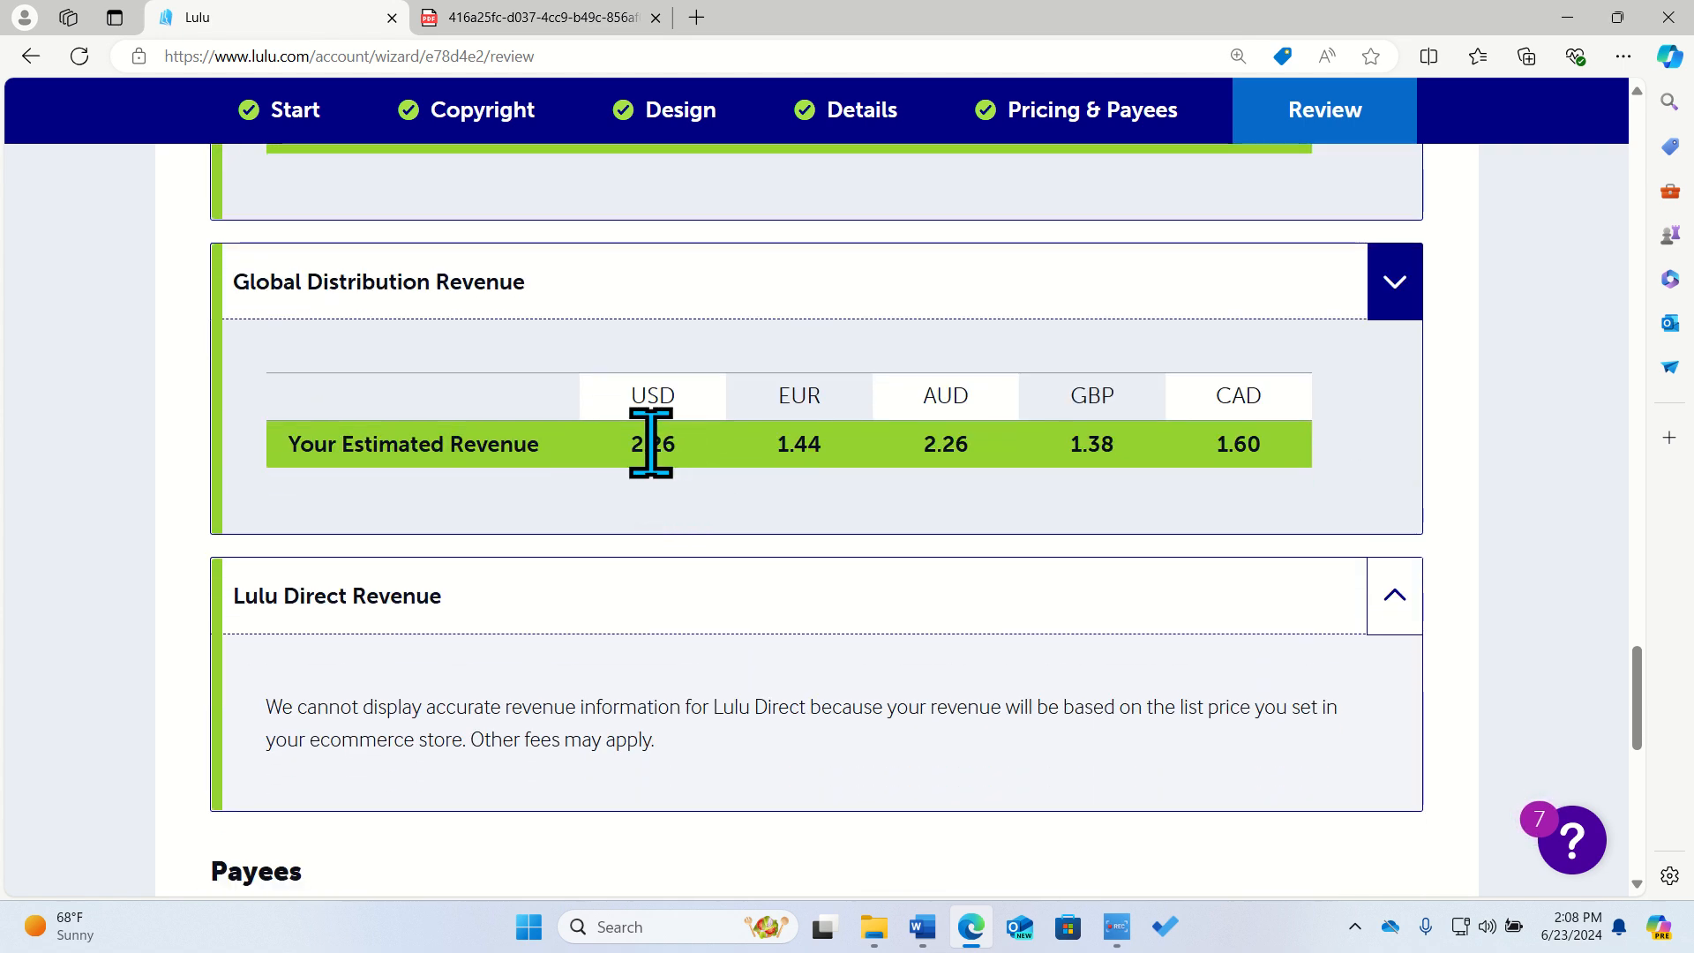
Check the payee's name, contact email and share at the end of the final review.
scroll(556, 583, down, 6)
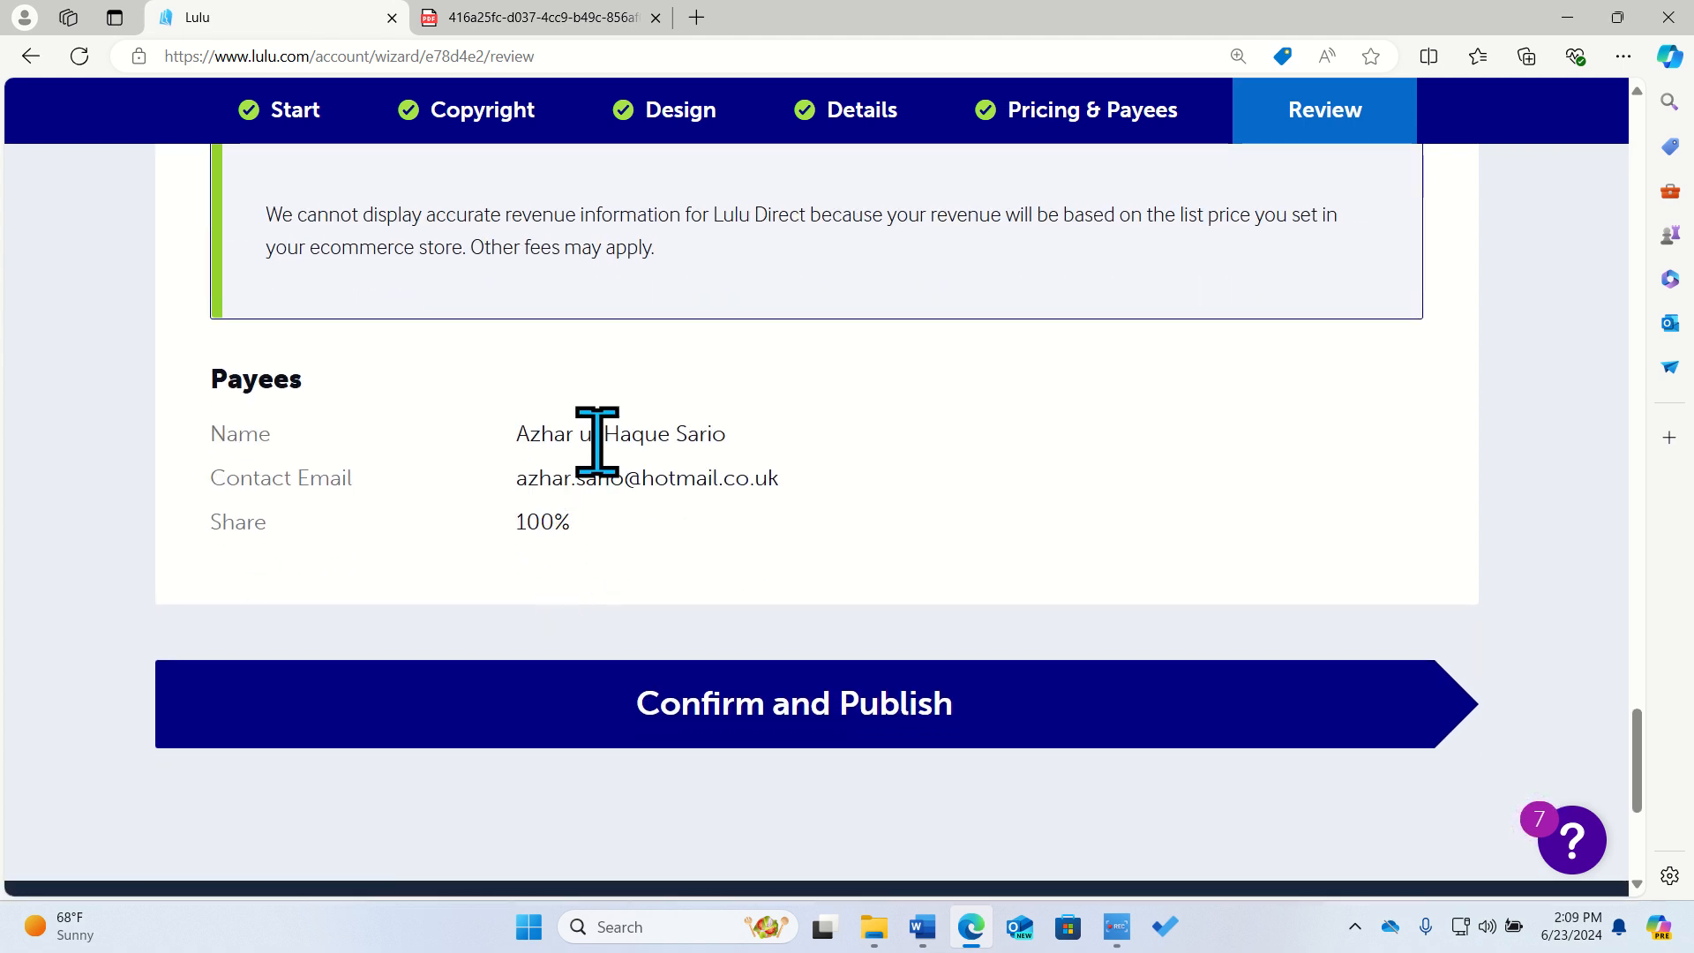
scroll(322, 477, up, 5)
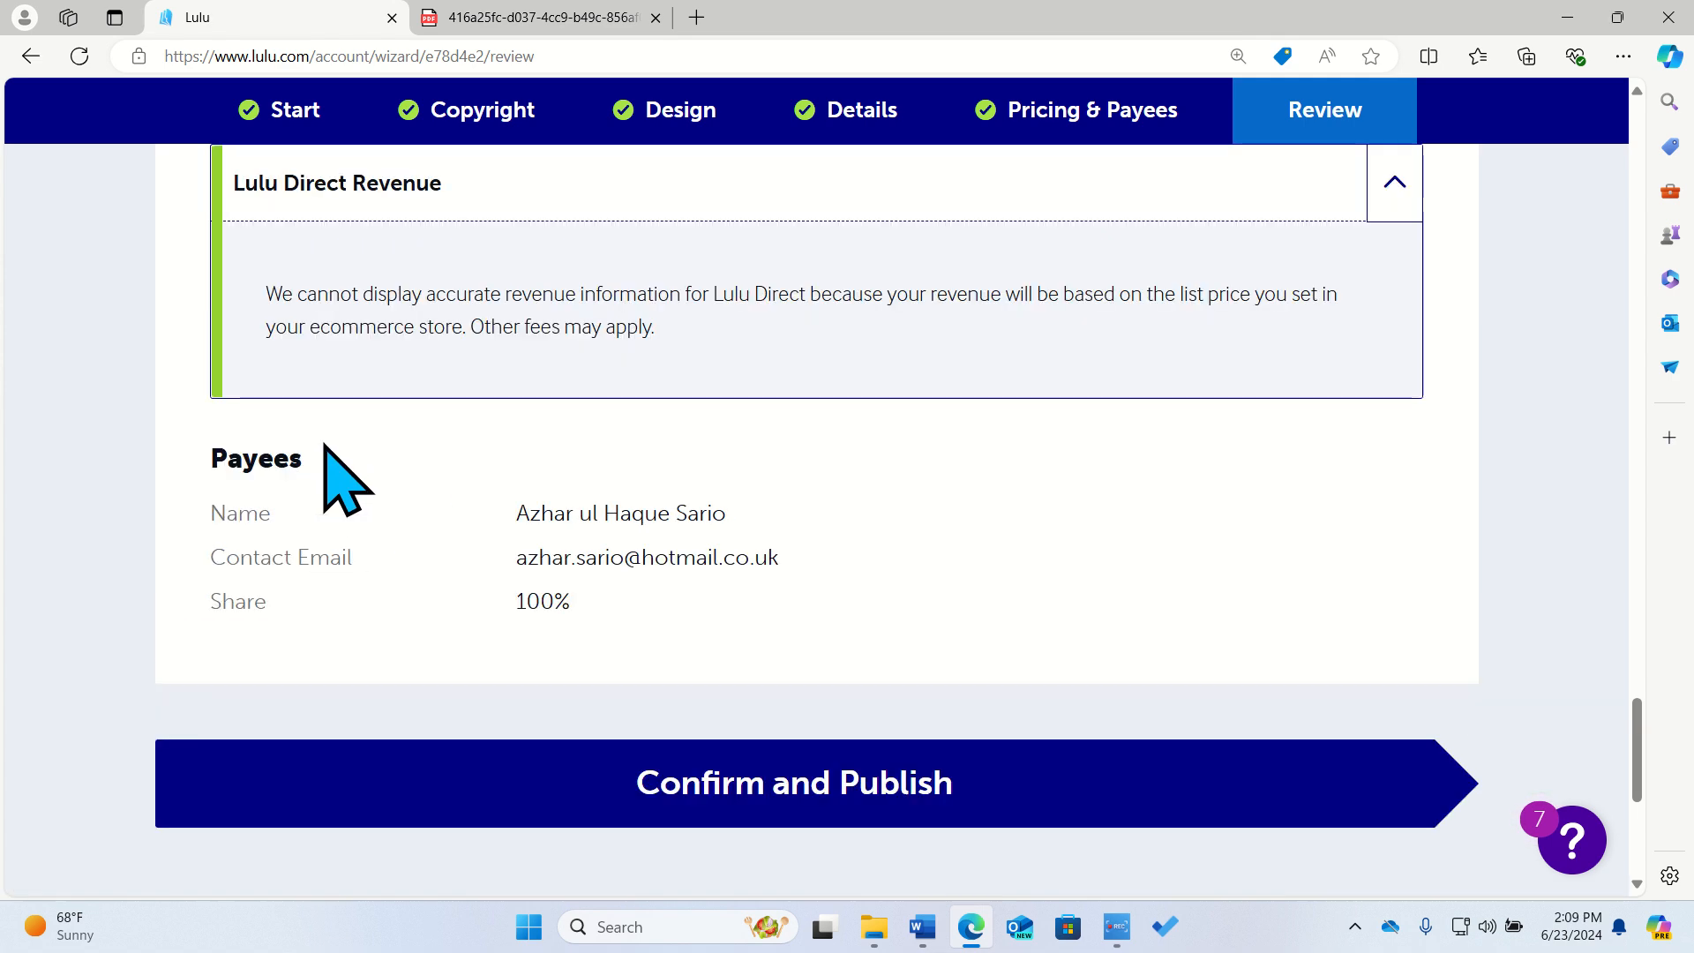
scroll(651, 357, down, 2)
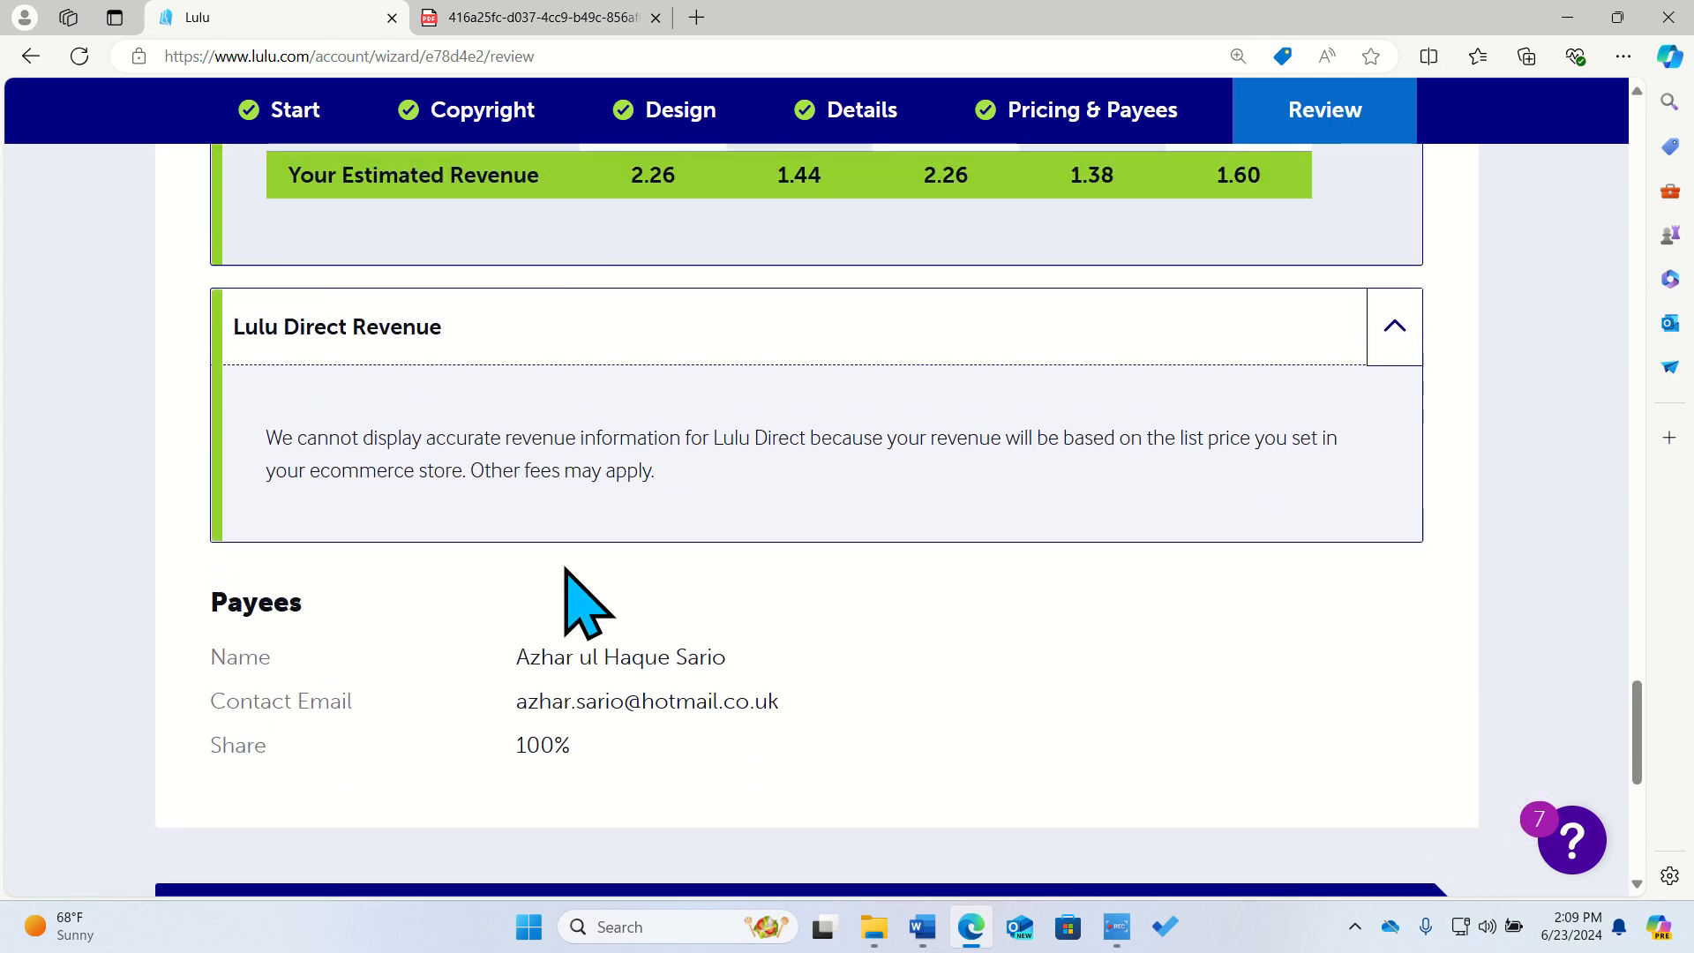
Go back from the final review through the Start stage to the Design stage and check the interior file upload notices.
scroll(561, 803, down, 3)
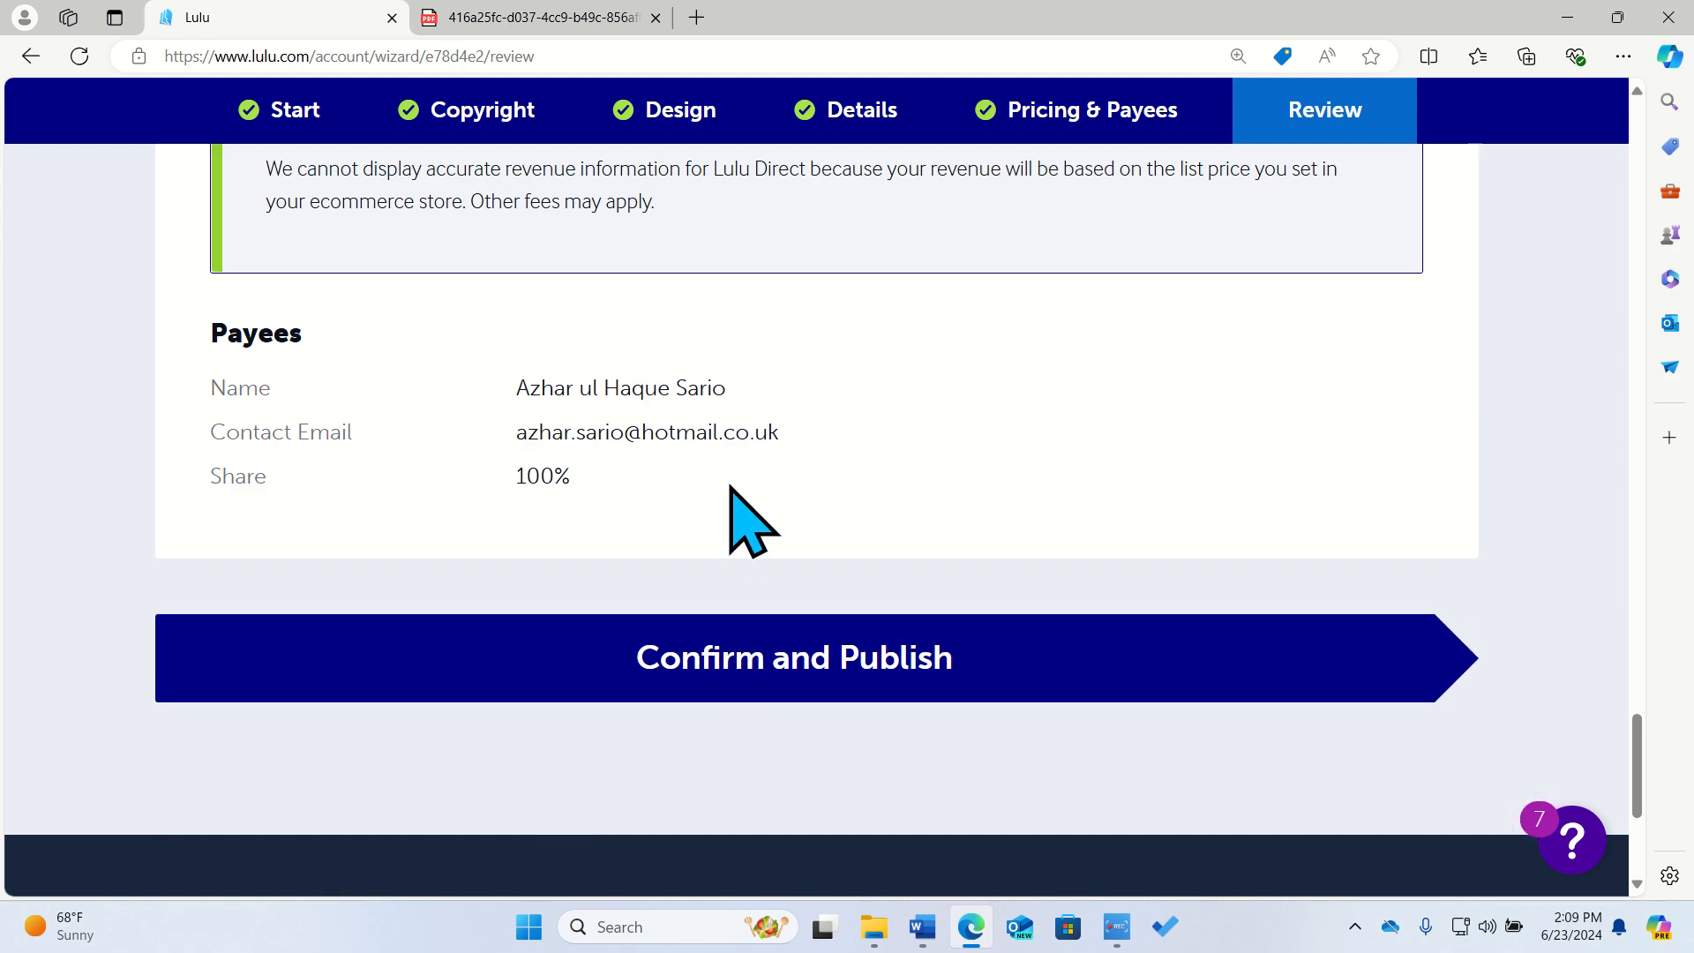
scroll(731, 487, up, 20)
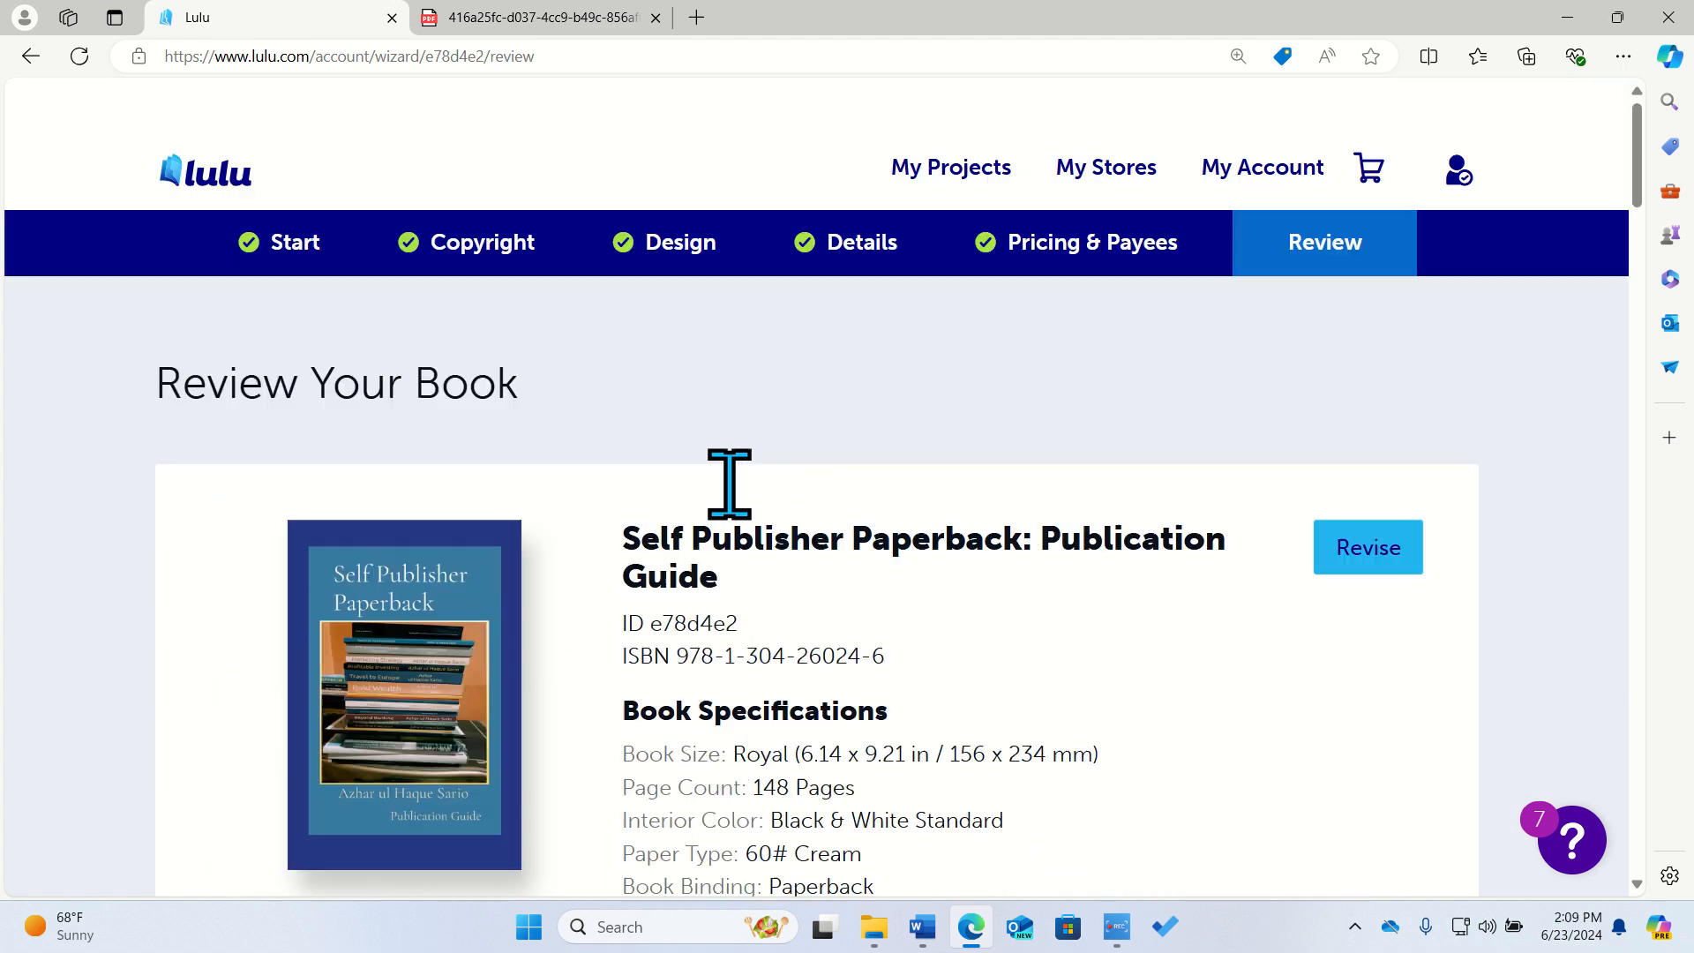
click(287, 195)
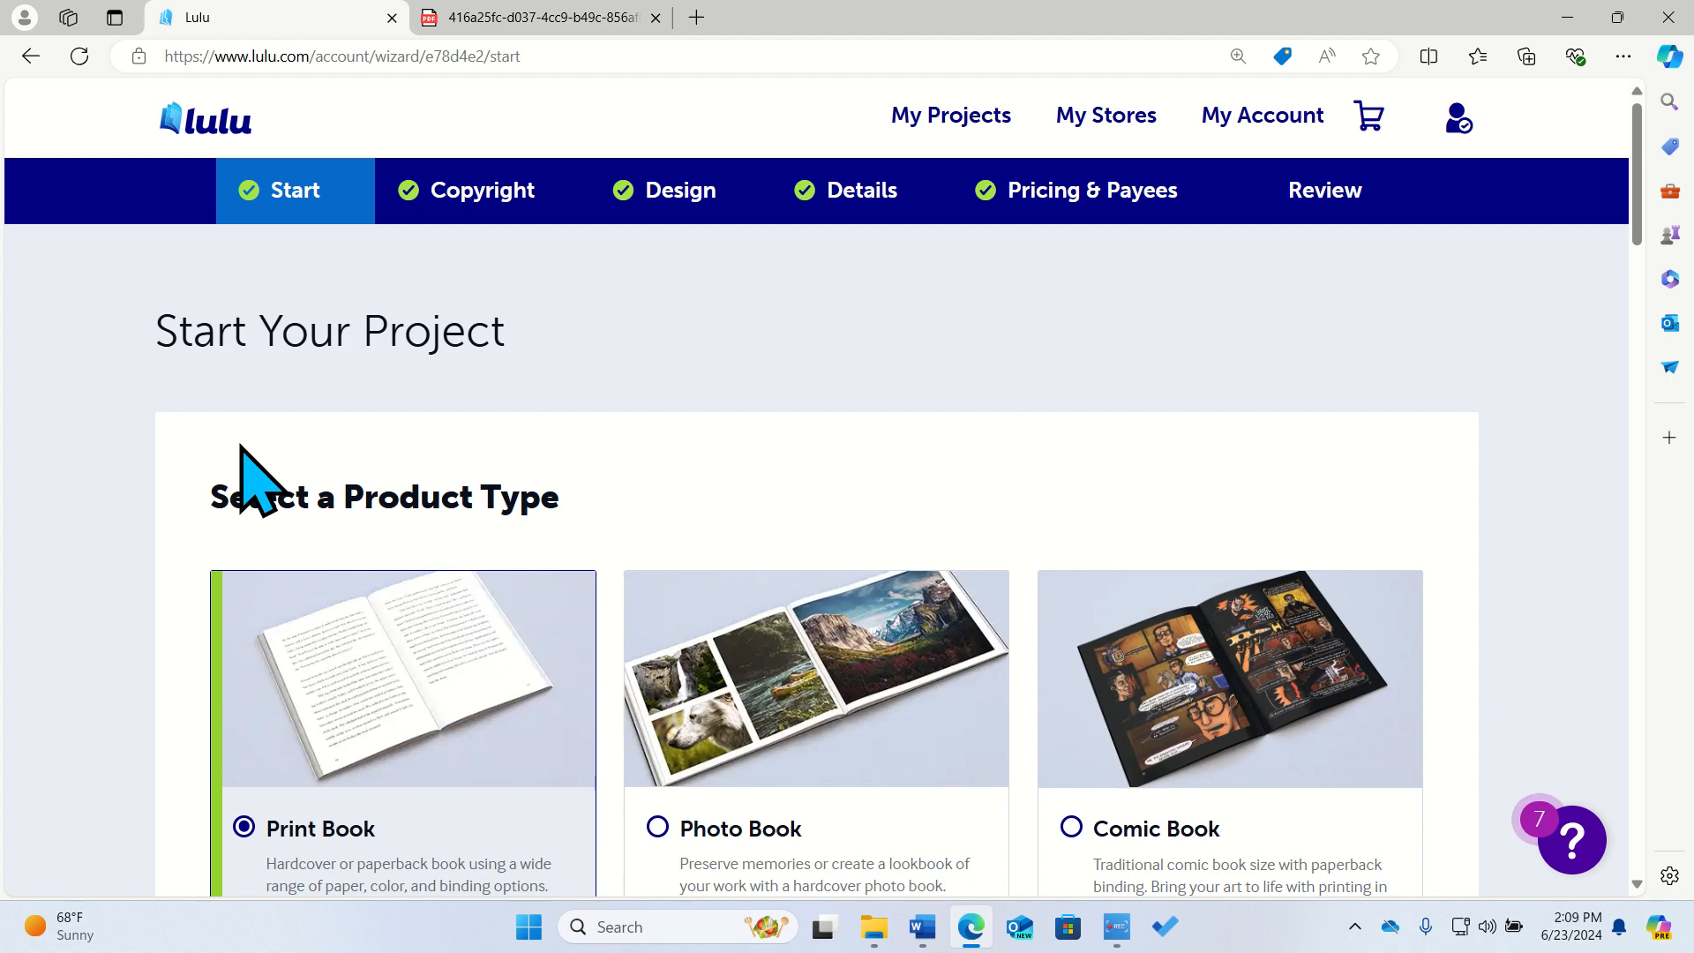
click(676, 207)
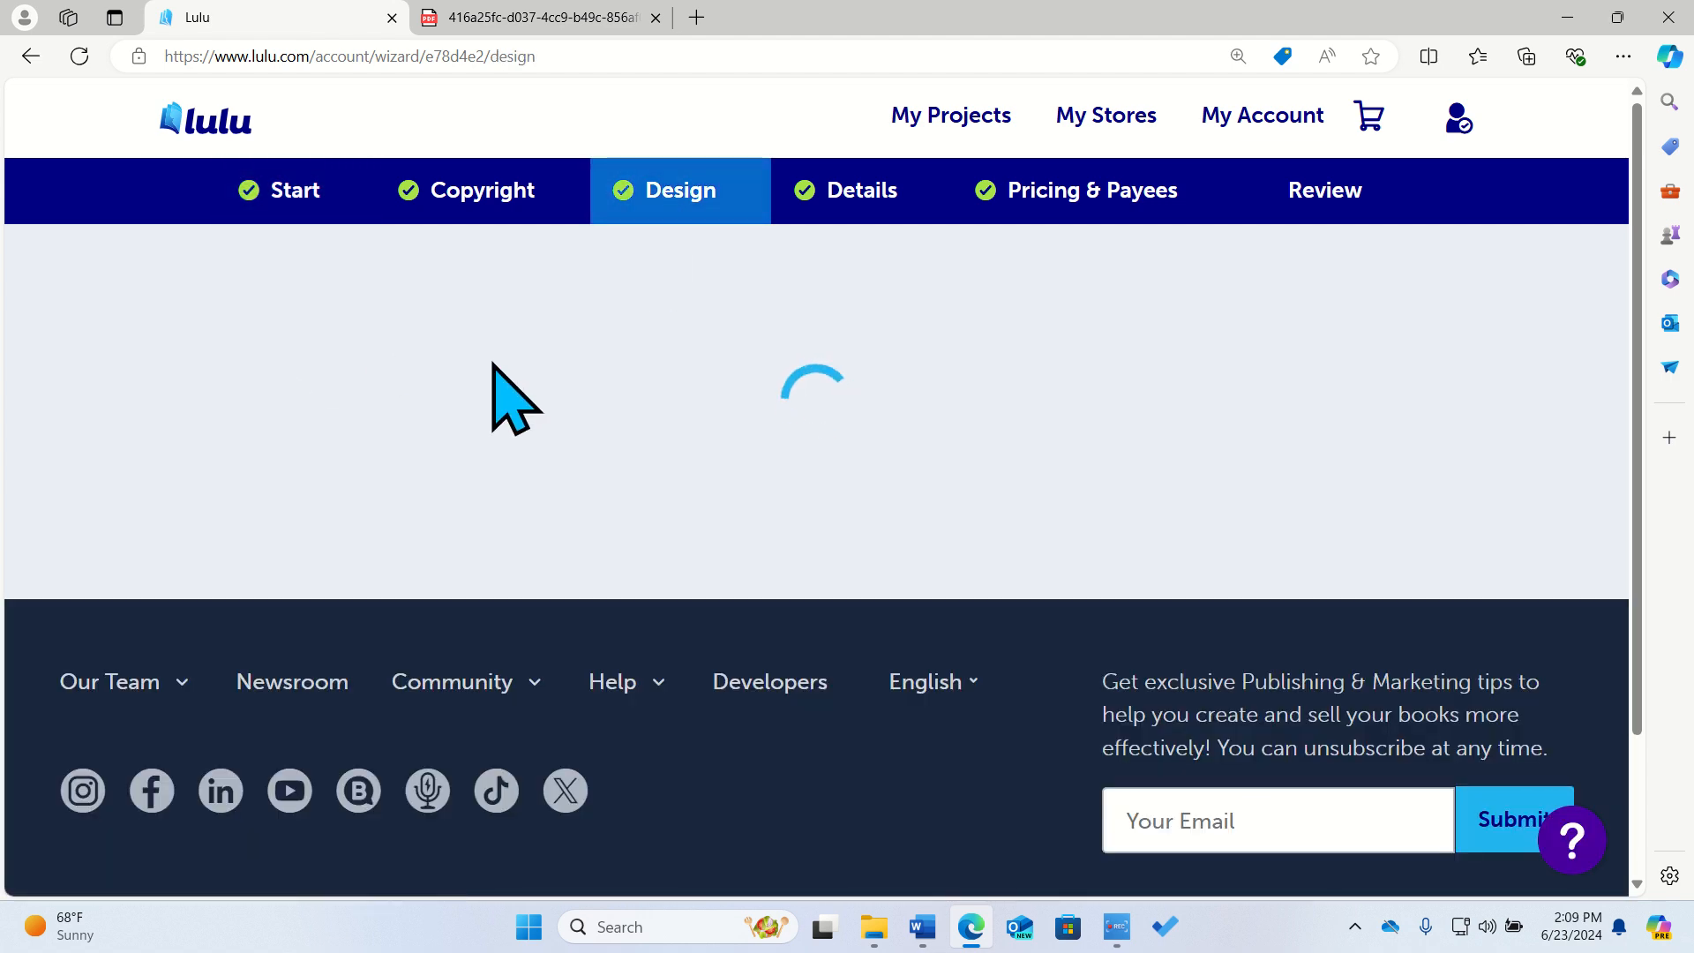
scroll(493, 363, down, 1)
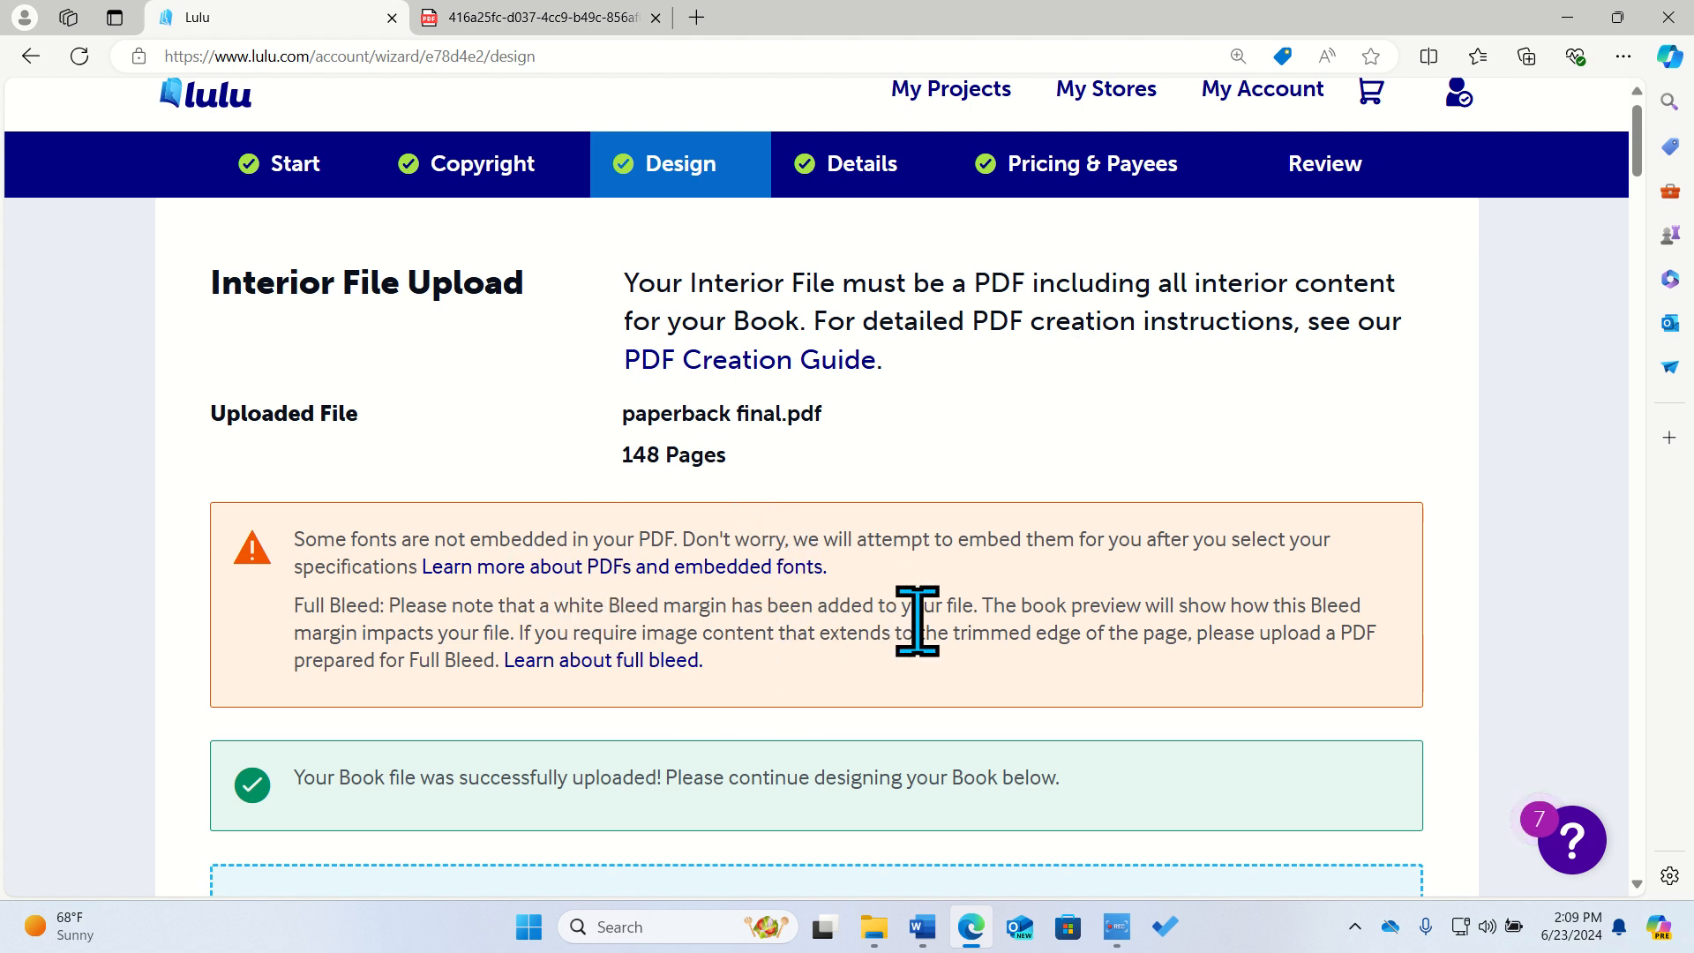
scroll(918, 621, up, 1)
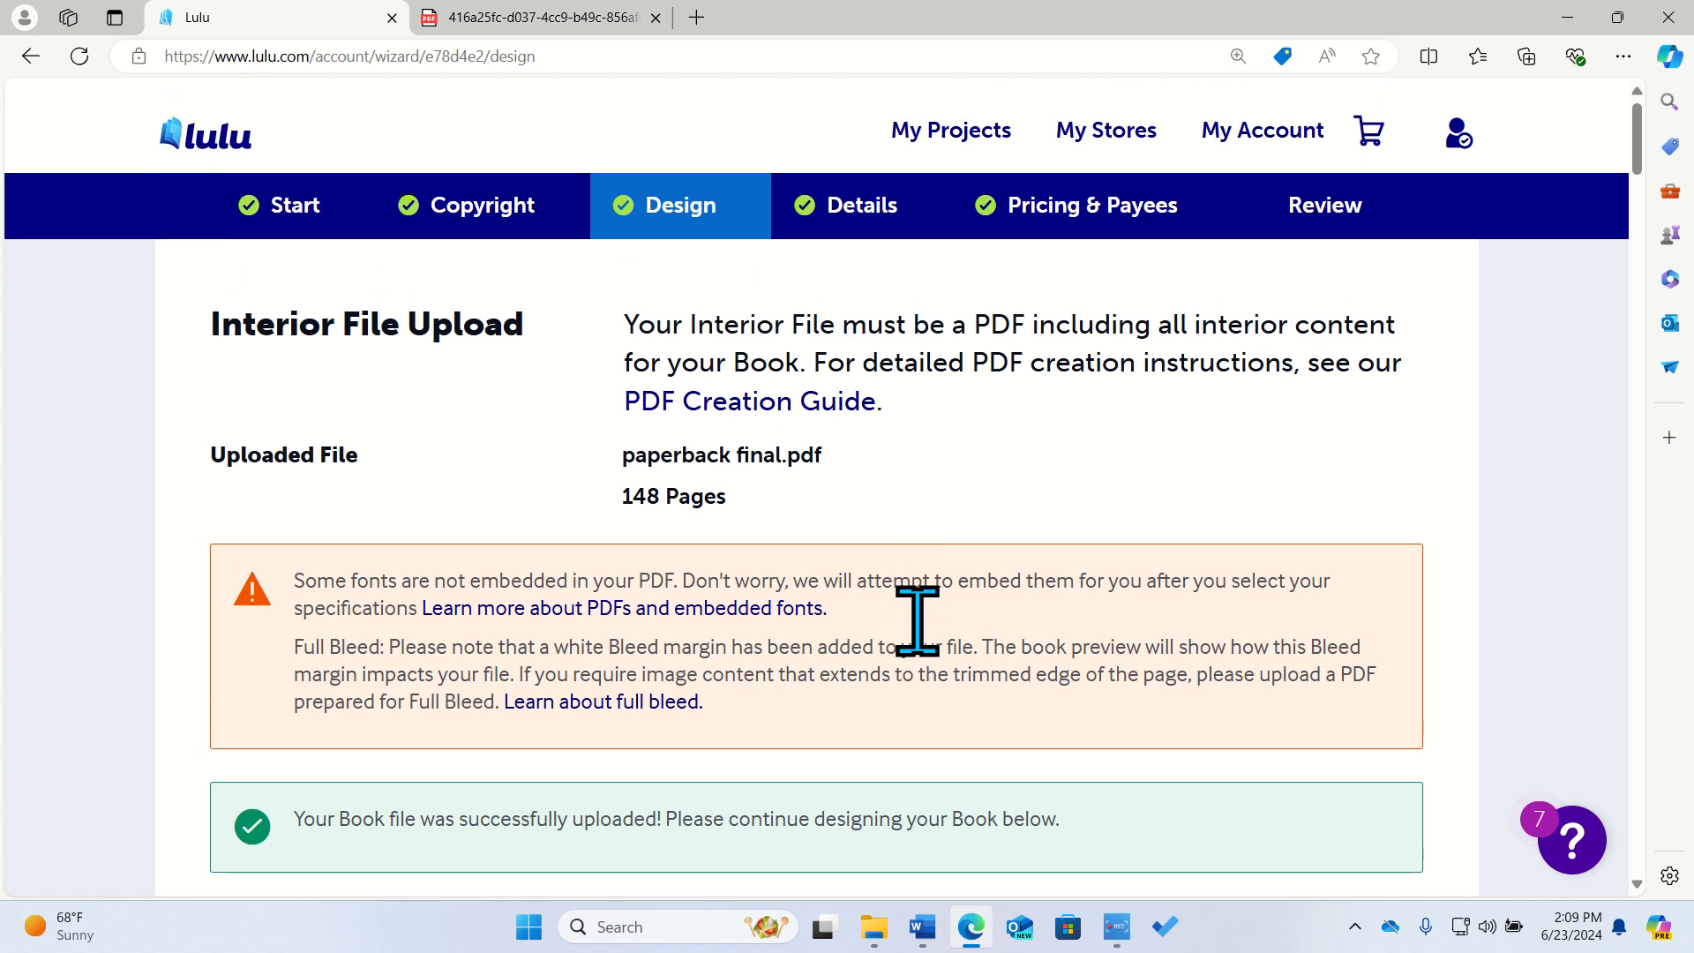
Open the My Projects page in a separate browser tab and switch to it.
right_click(940, 113)
click(1000, 134)
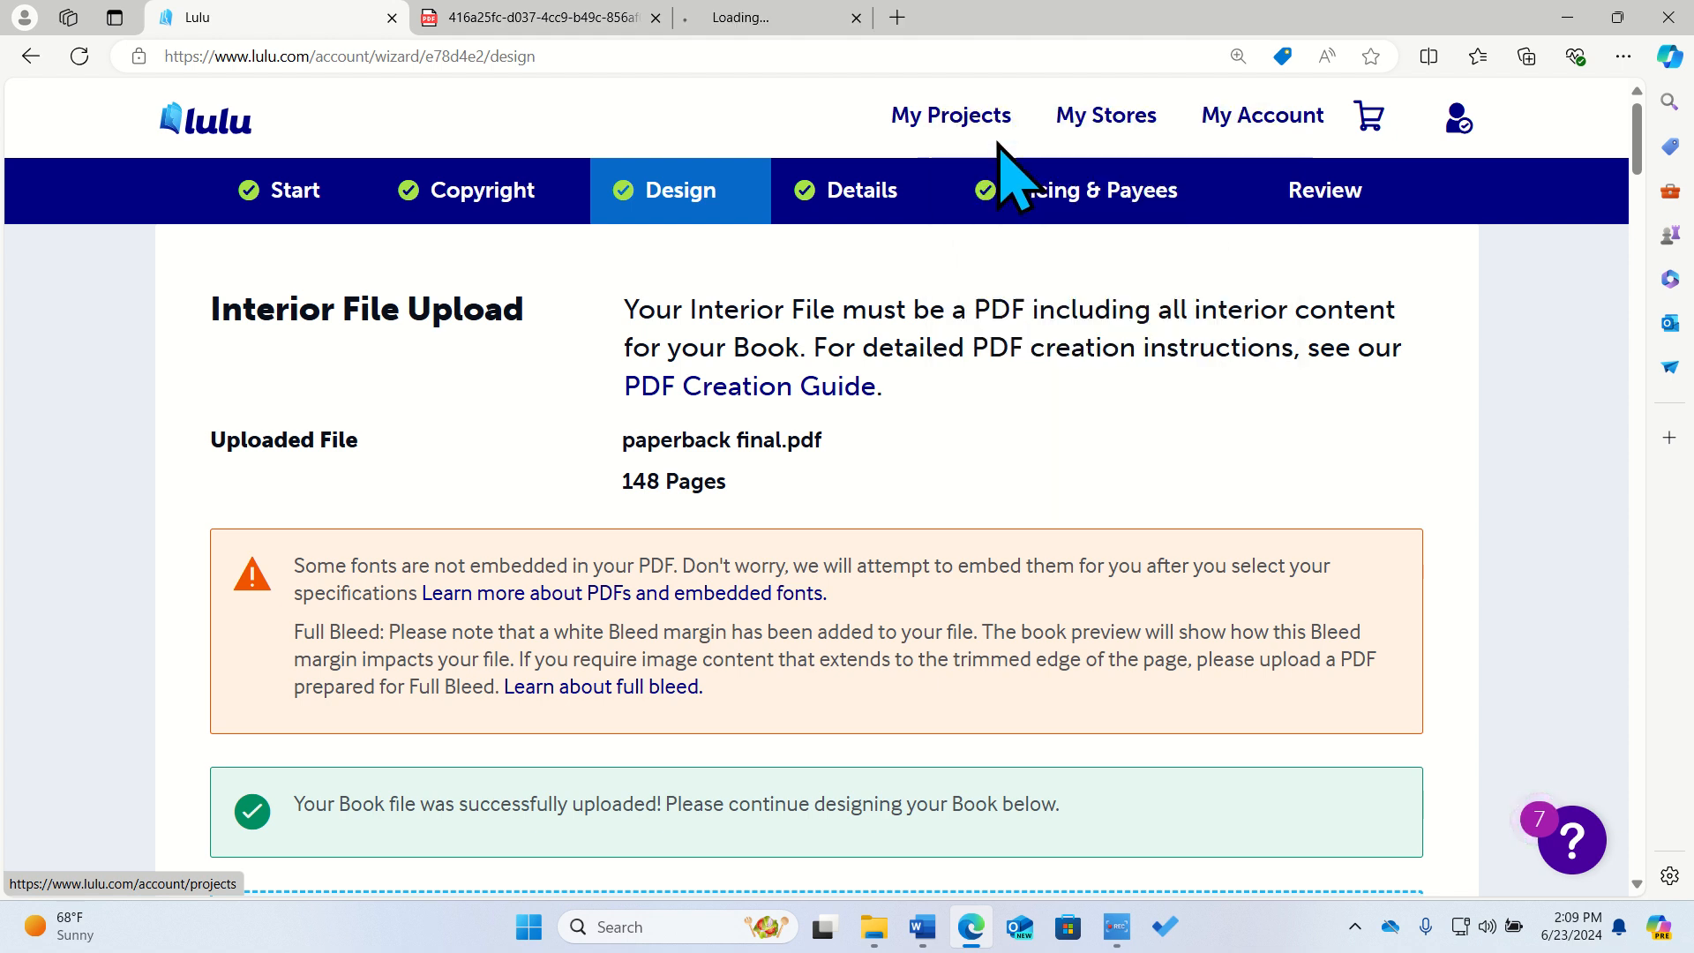
click(836, 5)
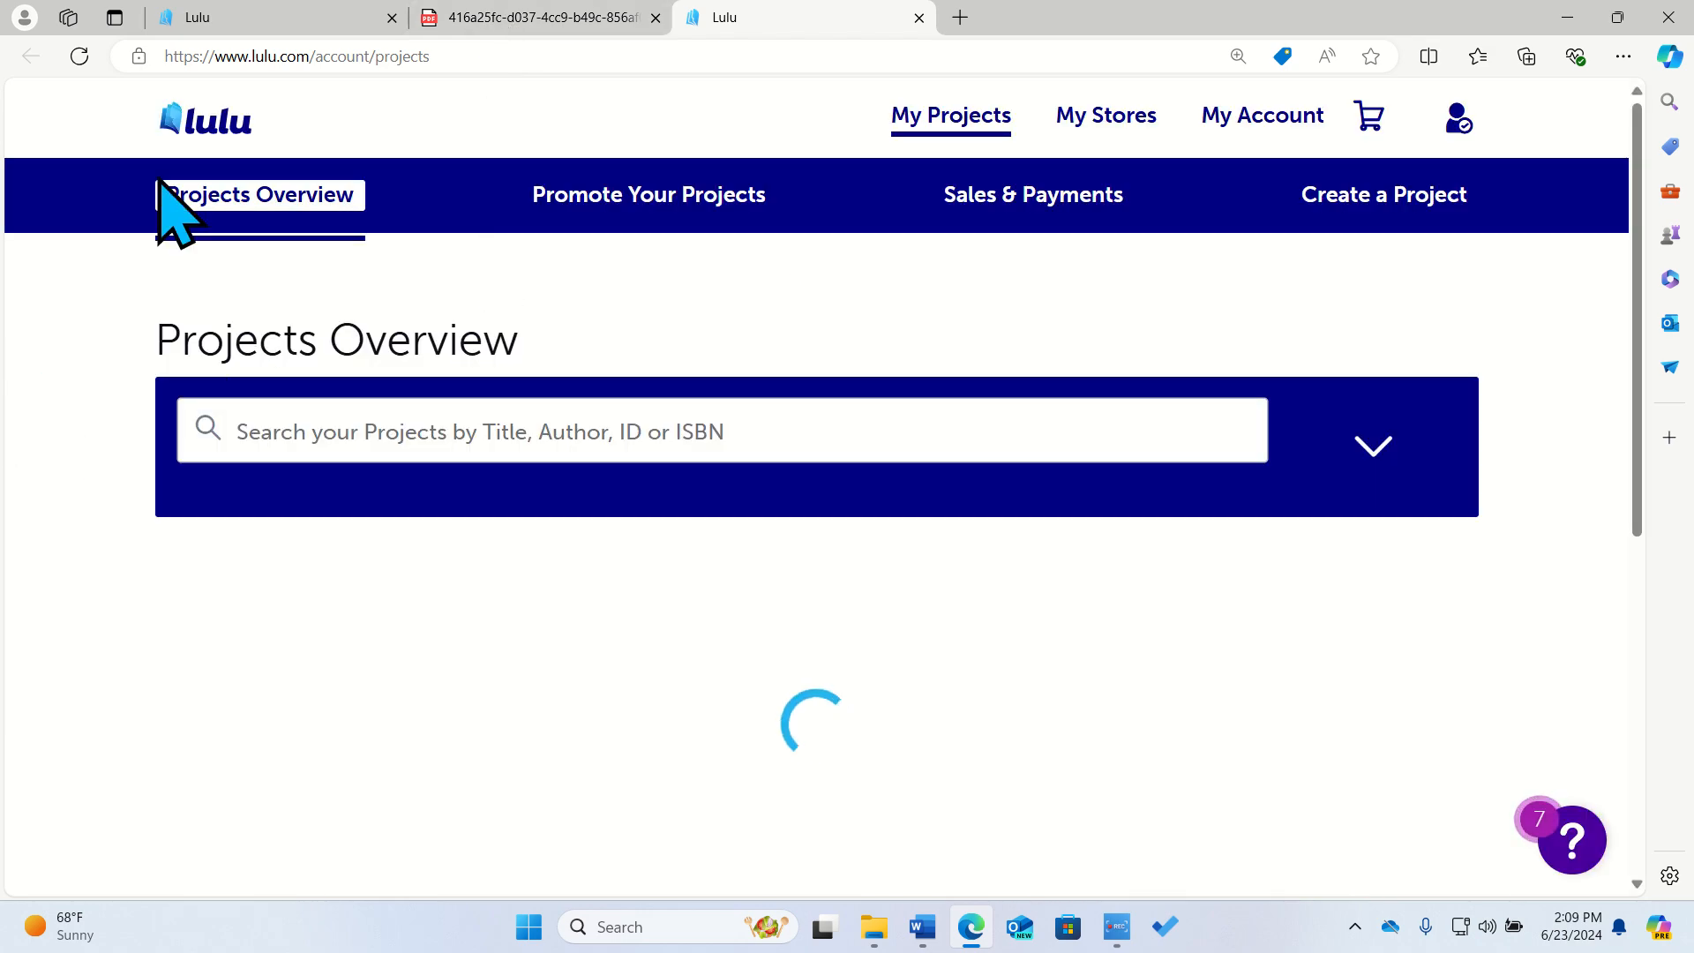
Return to the book wizard's Review stage and go to the Confirm and Publish option at the end of the summary.
click(295, 13)
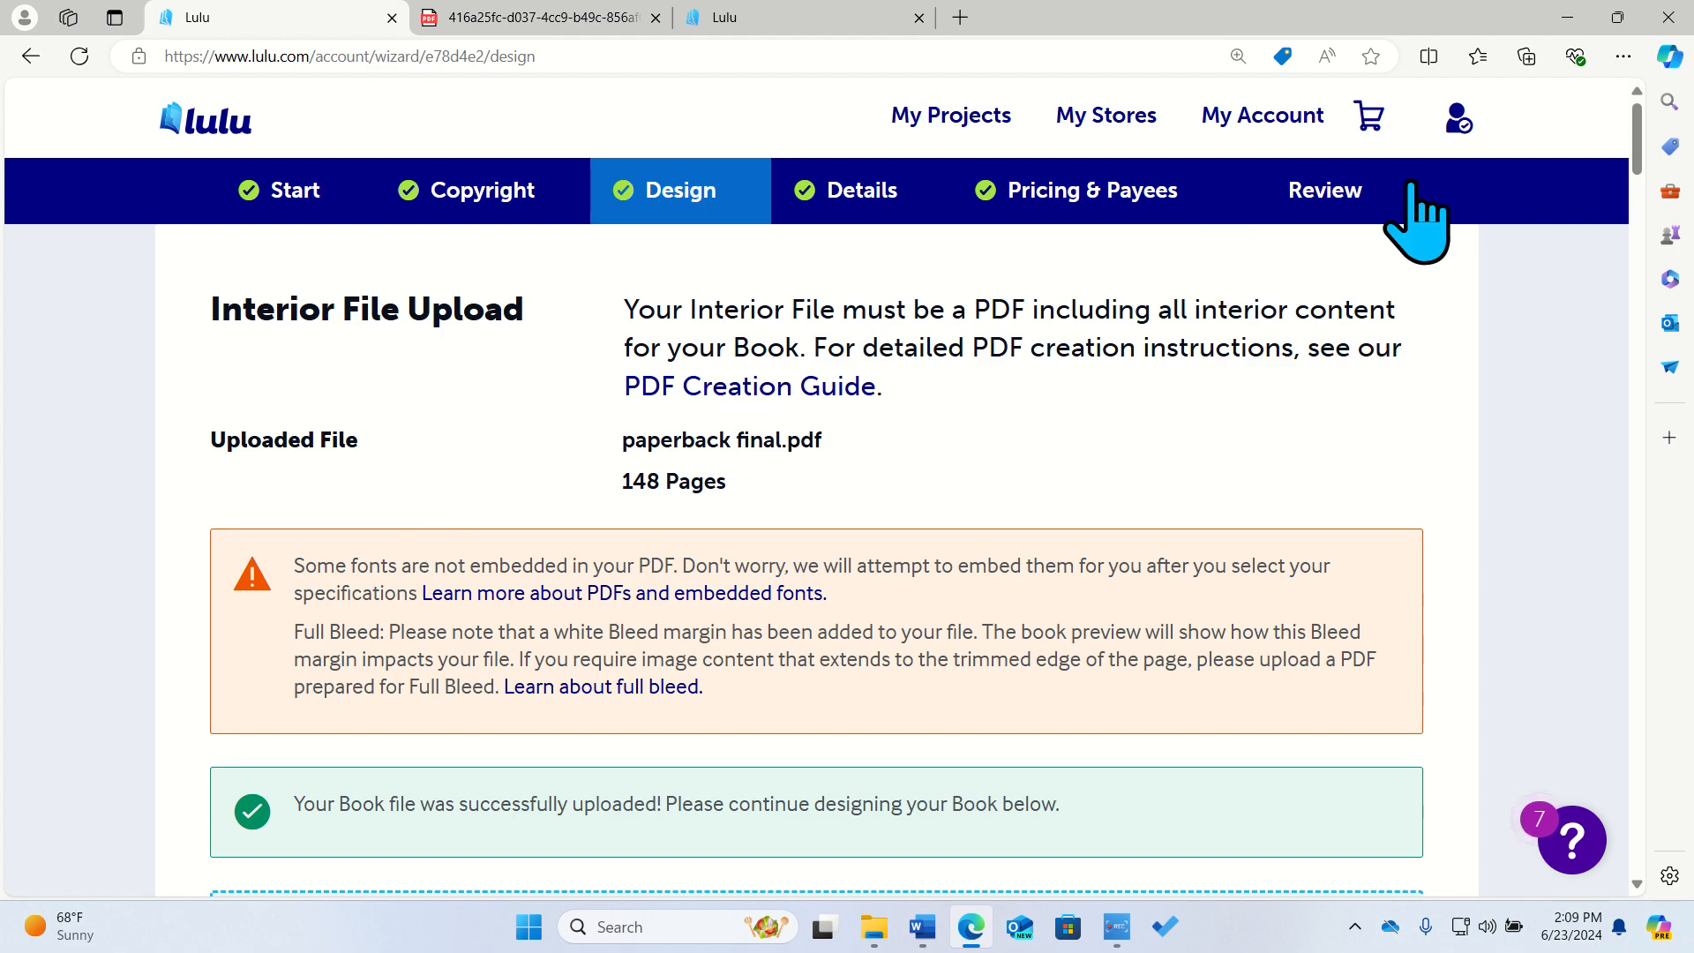
click(1377, 201)
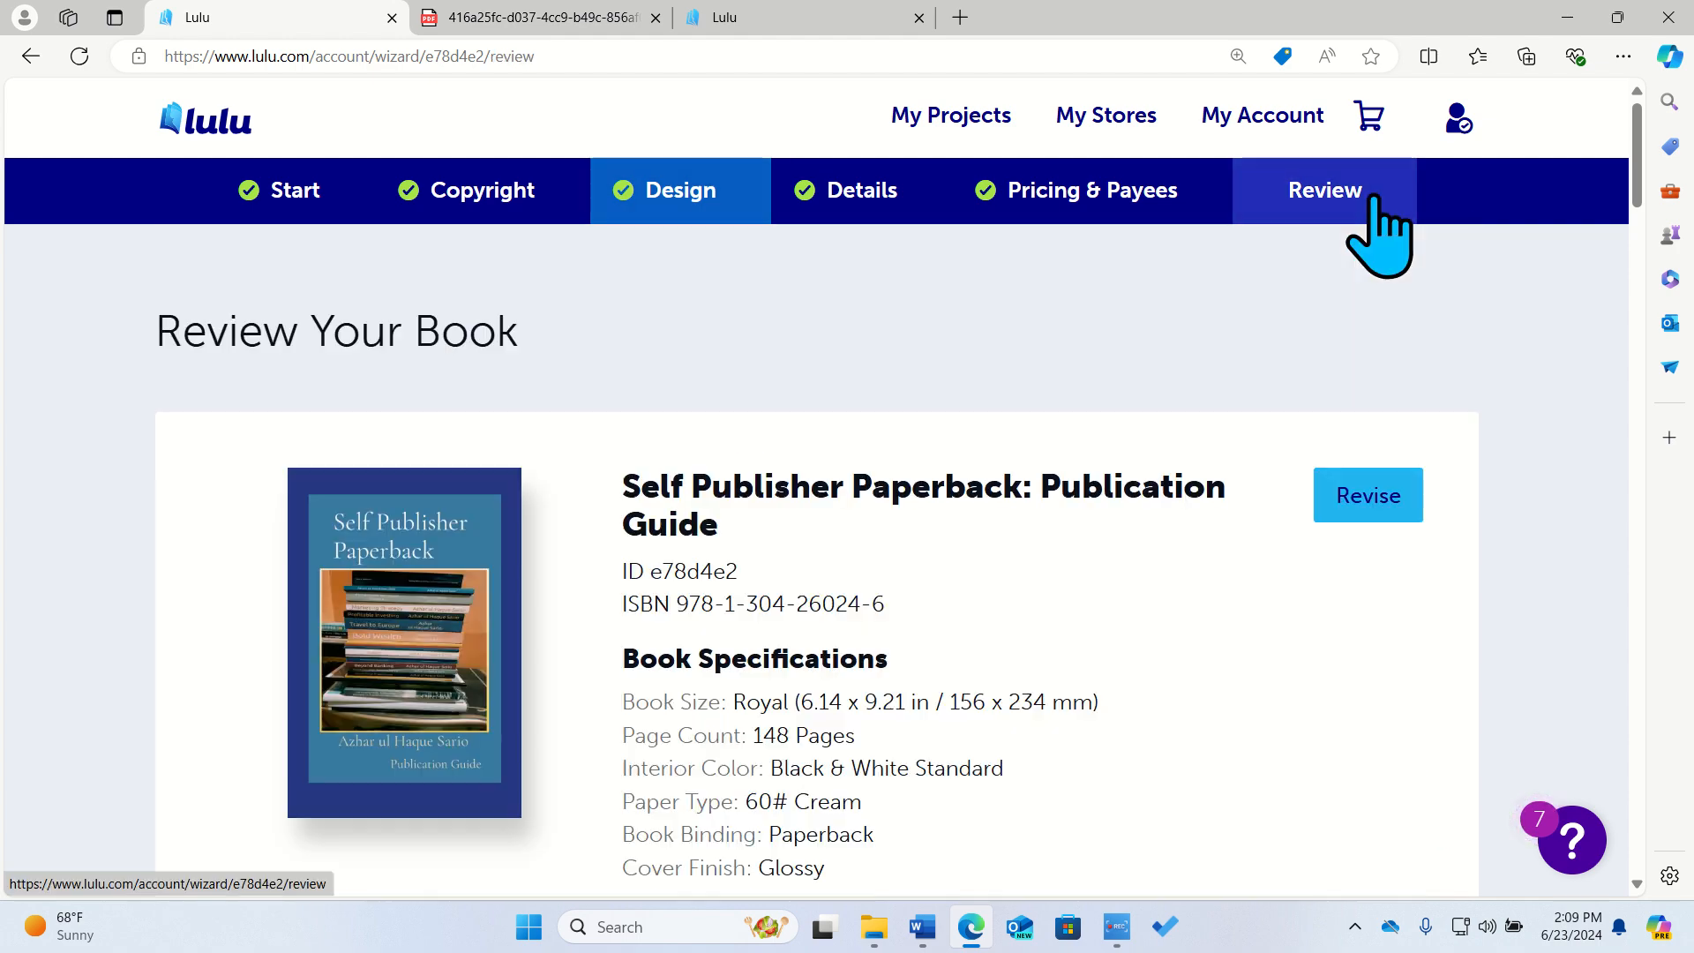
scroll(917, 653, down, 15)
scroll(898, 628, down, 10)
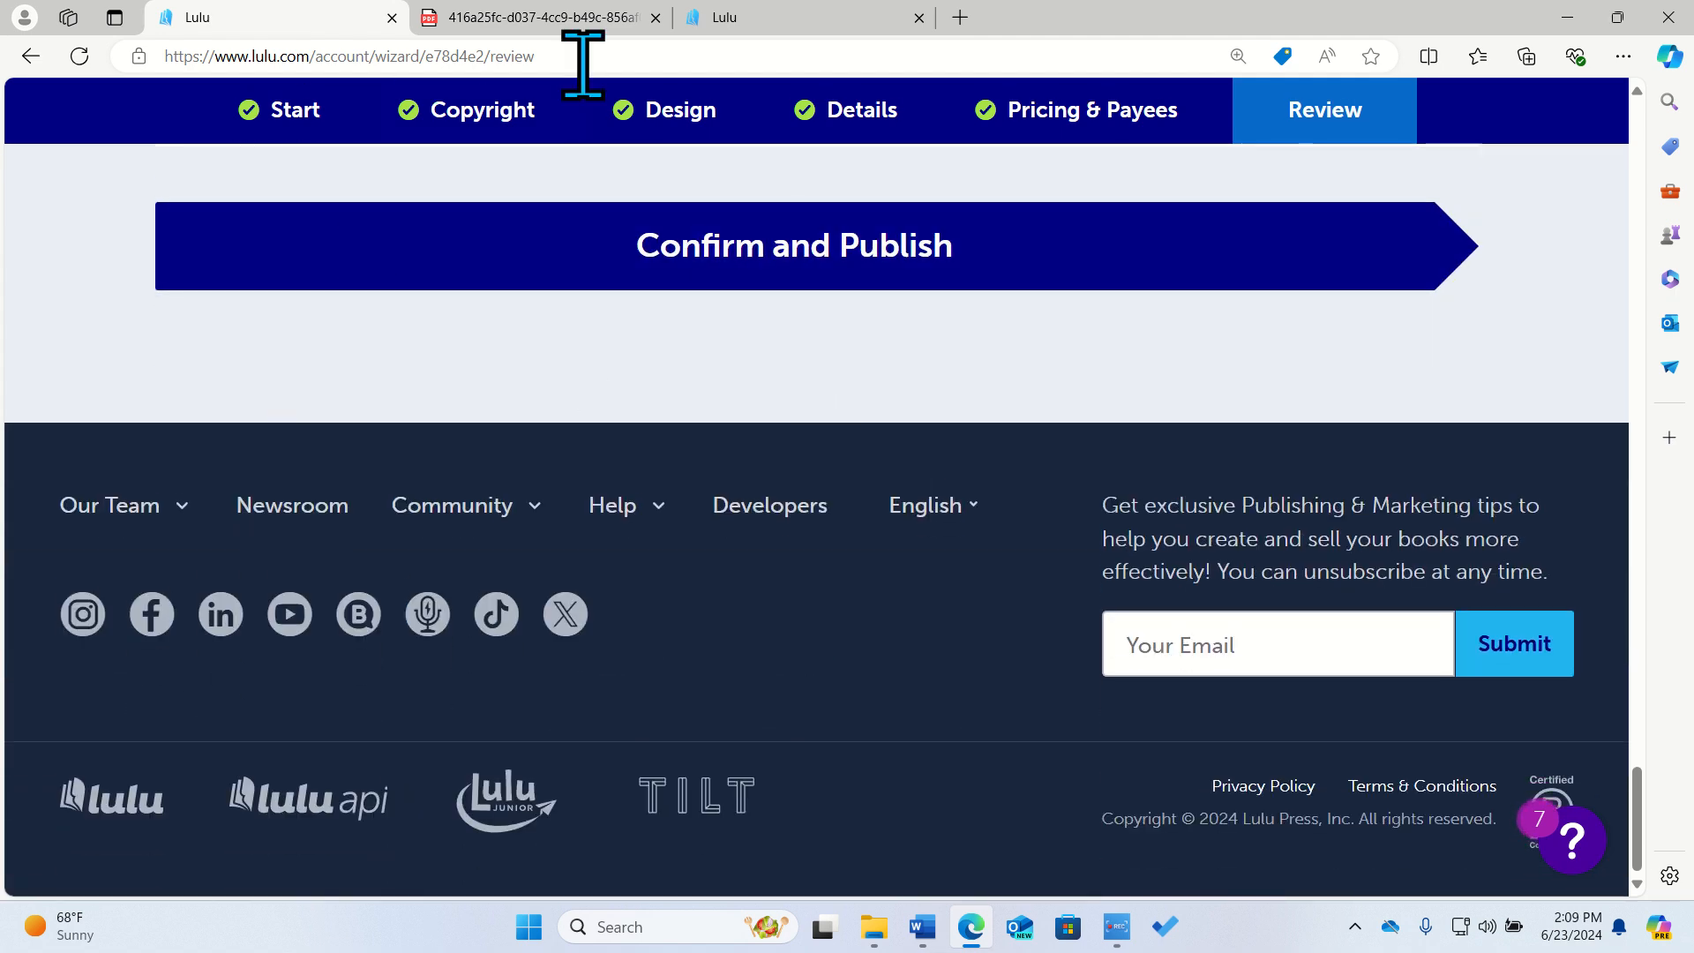
click(671, 122)
Switch to the projects overview and examine the draft and distribution-pending projects with their formats and prices.
click(829, 16)
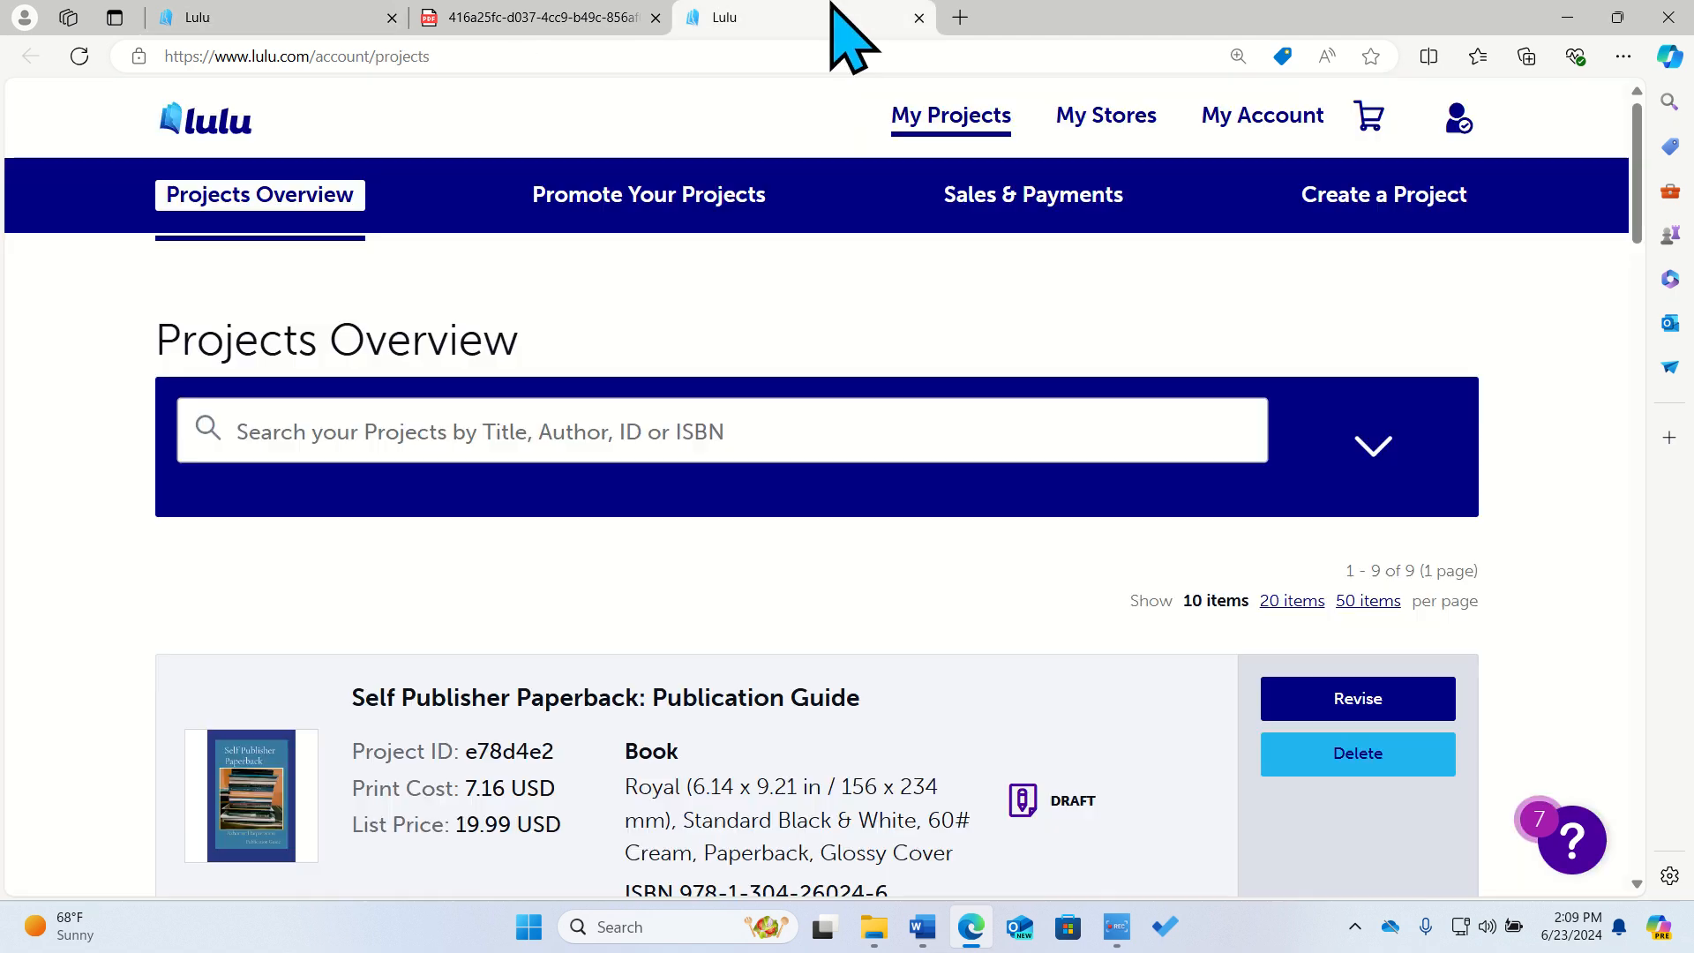
scroll(102, 700, down, 3)
scroll(103, 700, down, 4)
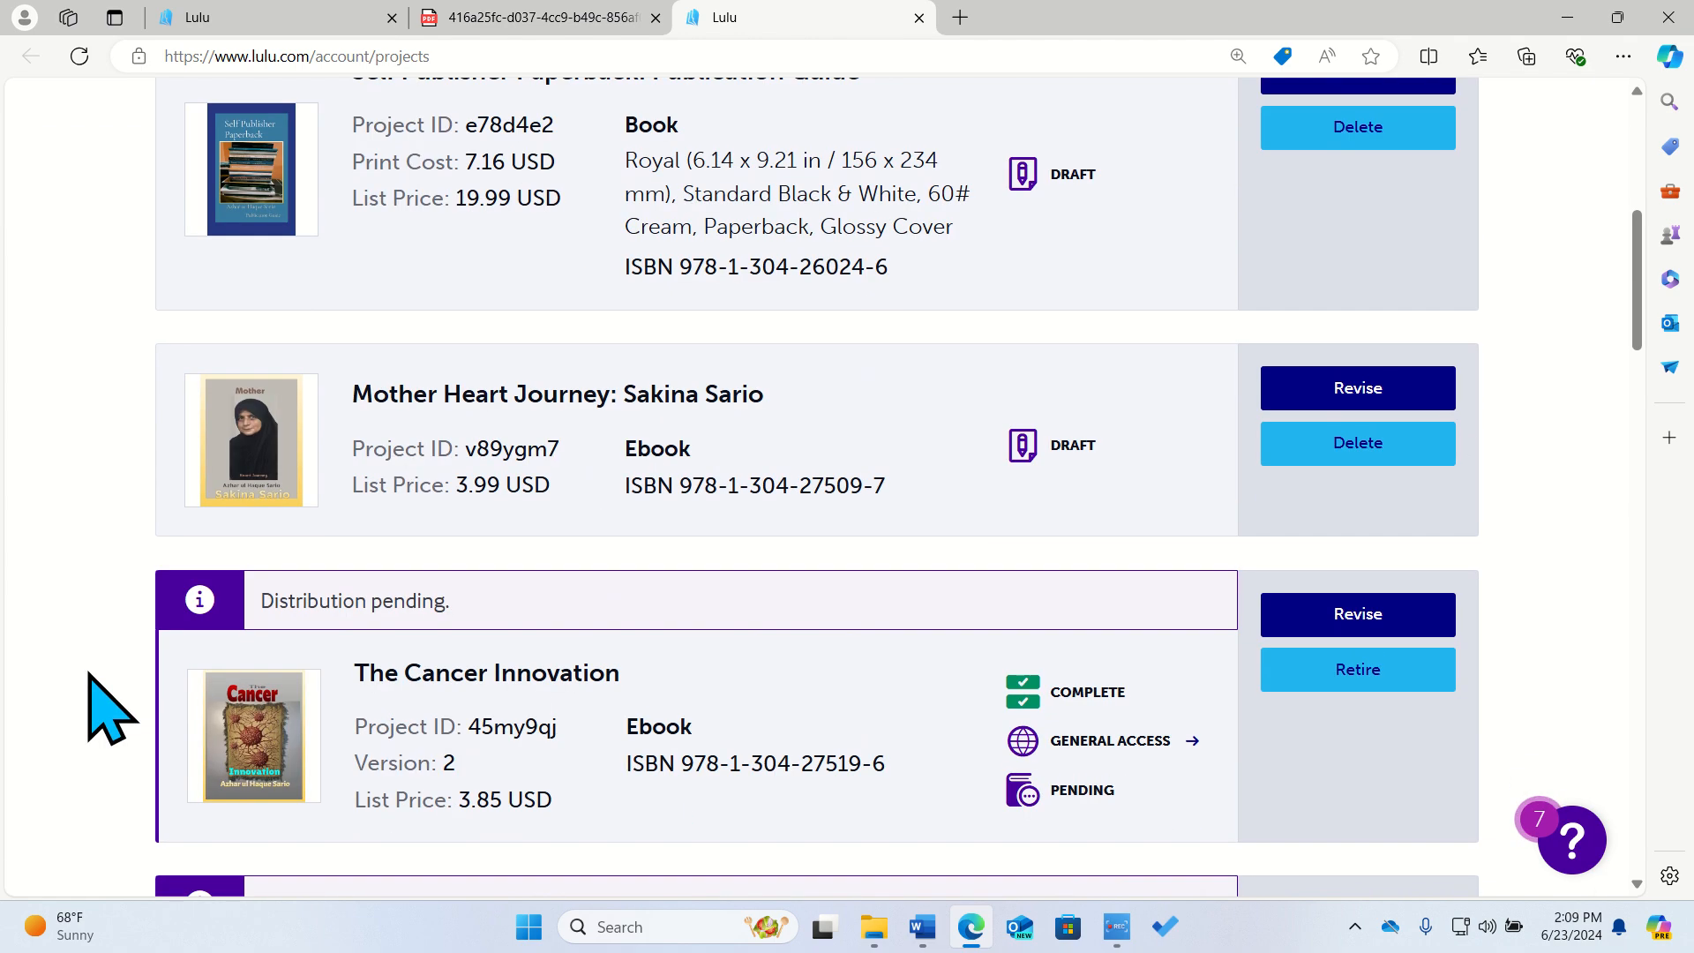
scroll(167, 711, down, 3)
scroll(181, 720, down, 1)
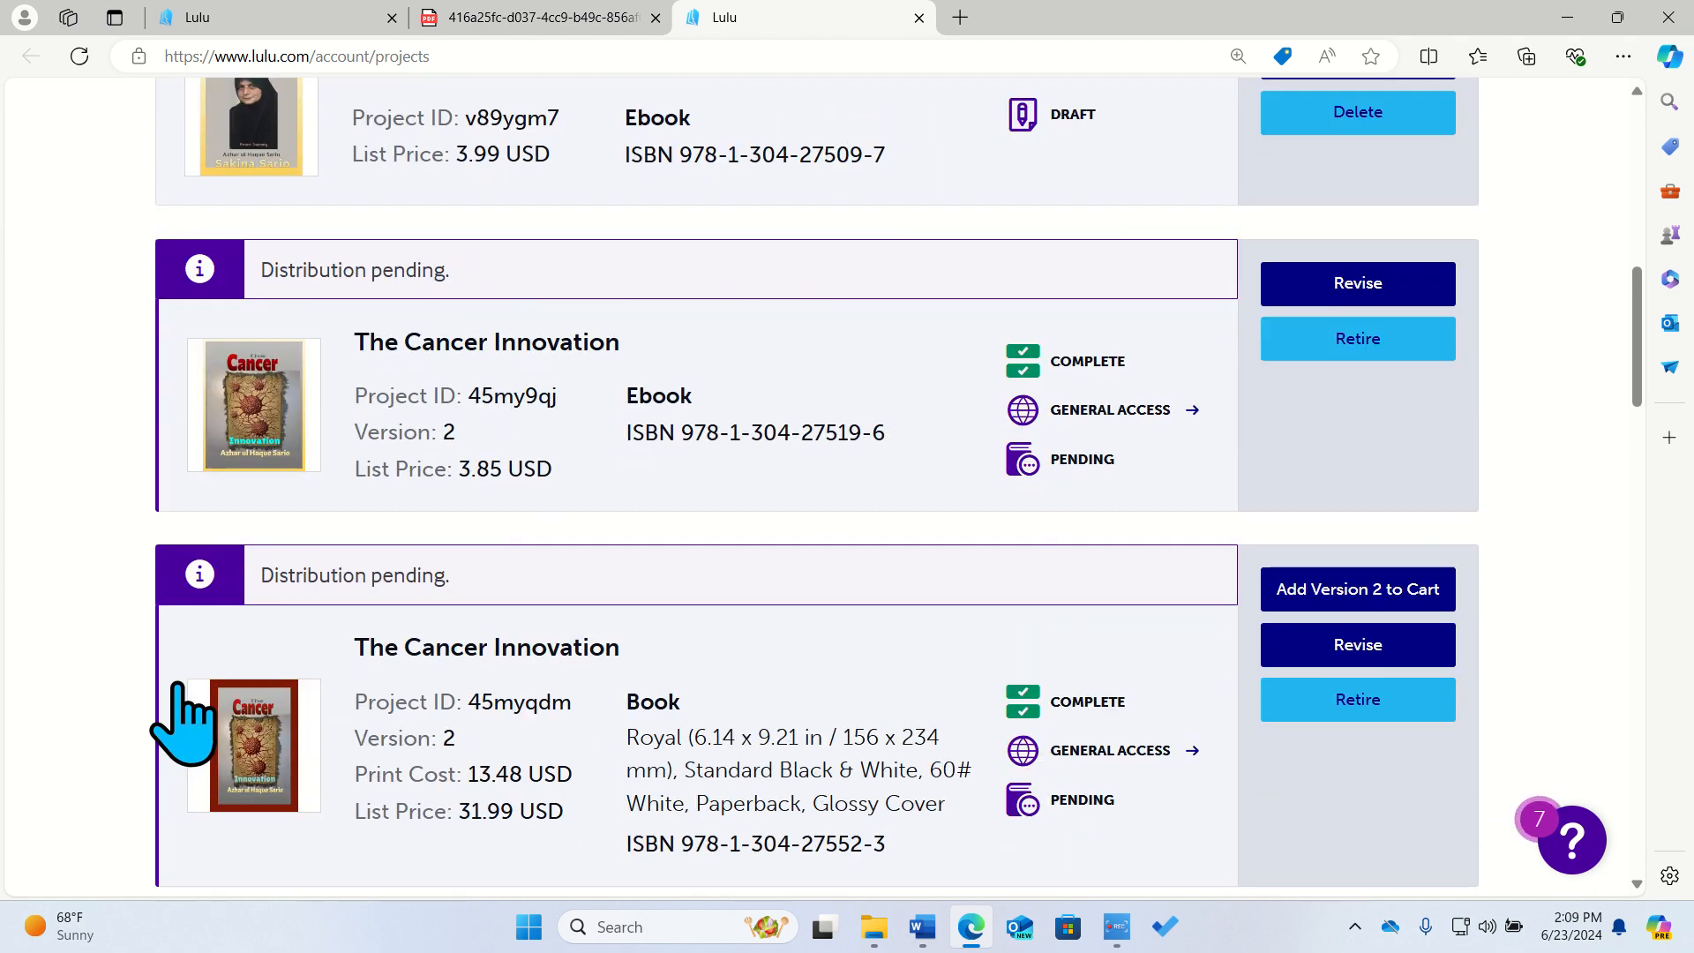
scroll(561, 353, down, 1)
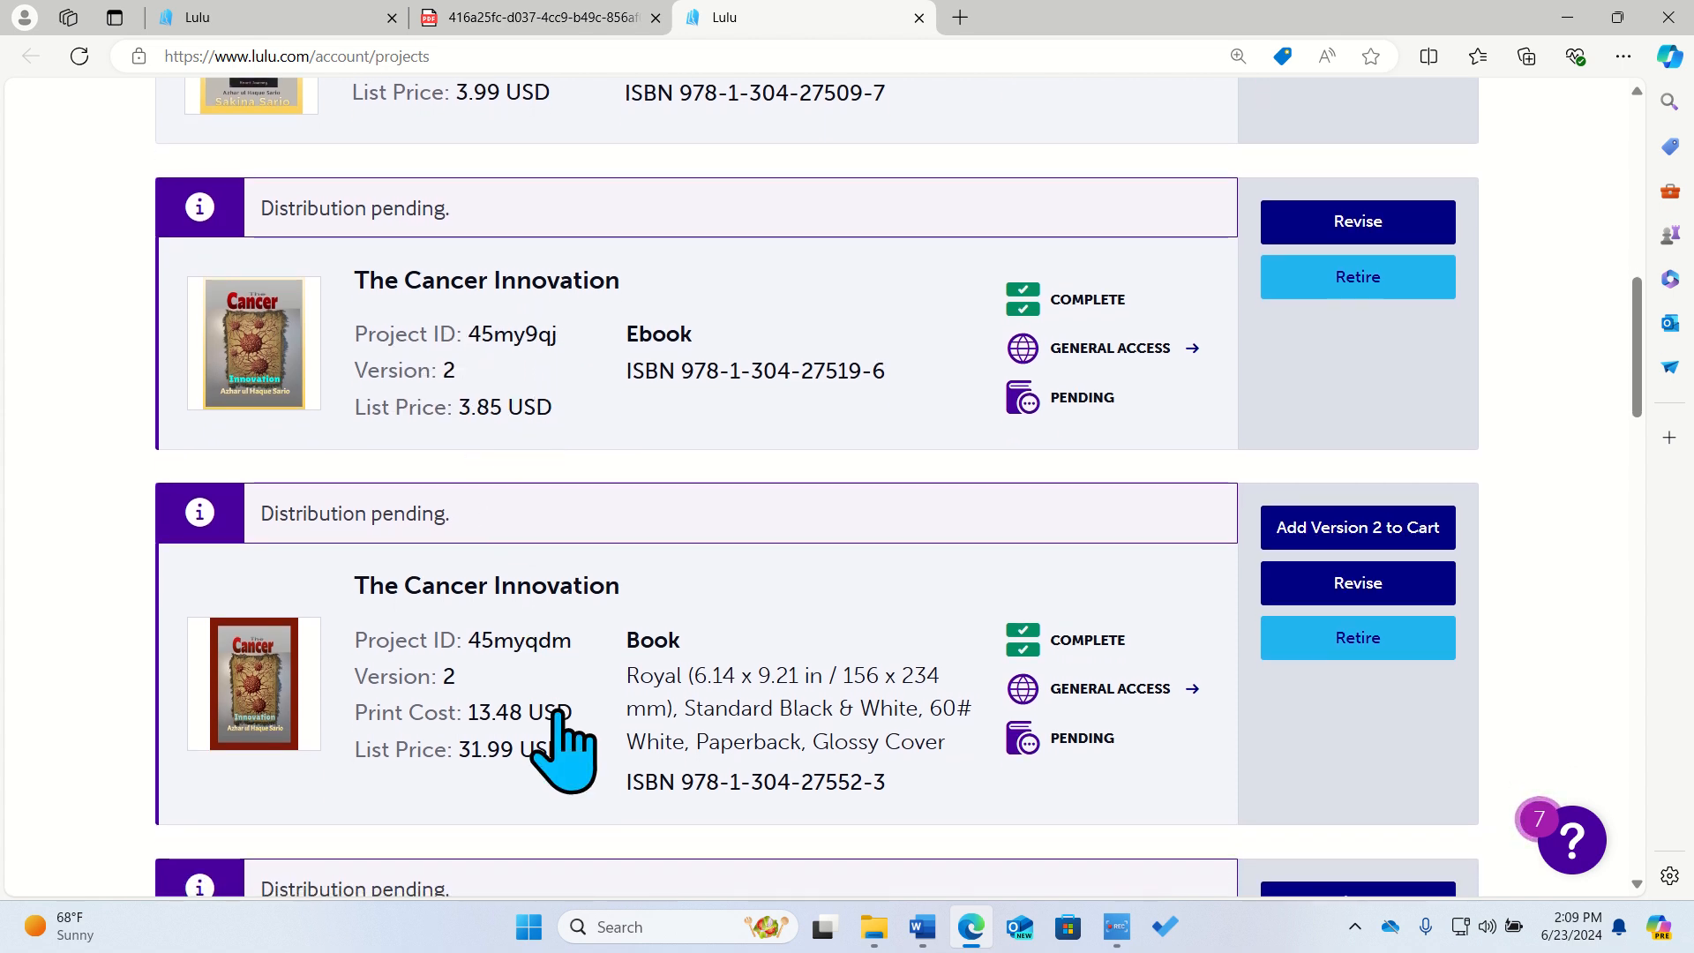
scroll(399, 609, down, 4)
scroll(402, 618, down, 3)
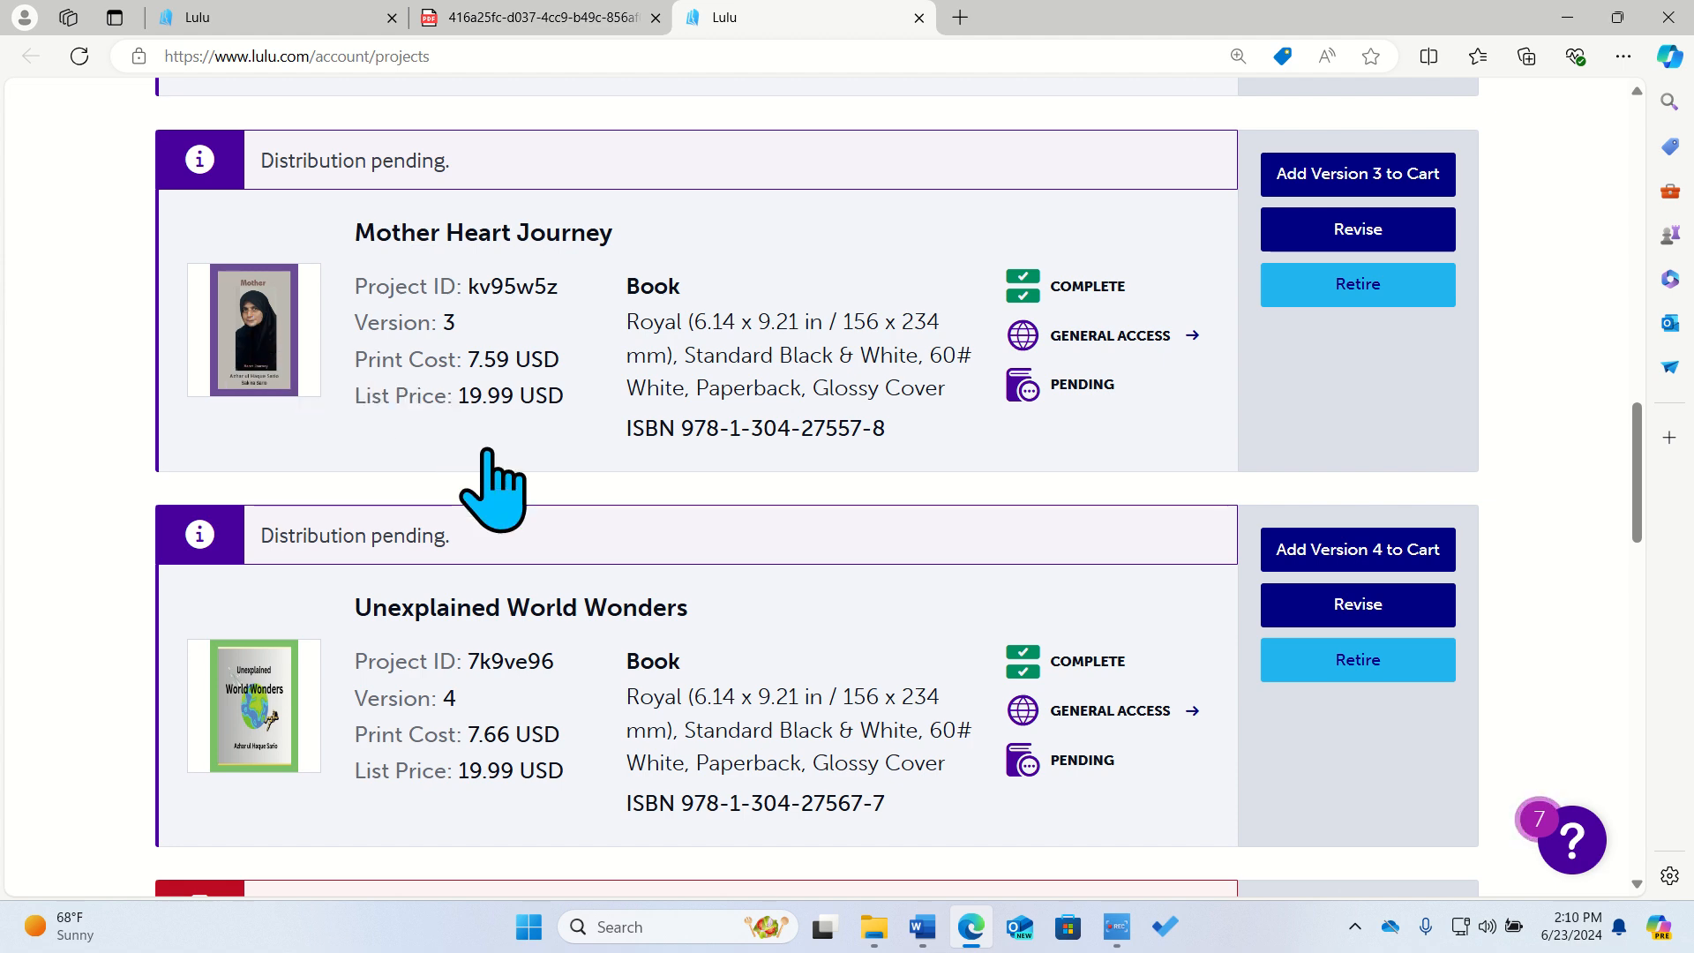
Examine the Global Distribution status of the rejected matte-cover paperback and the Beyond Banking ebook in the project list.
scroll(485, 459, down, 4)
scroll(486, 450, down, 1)
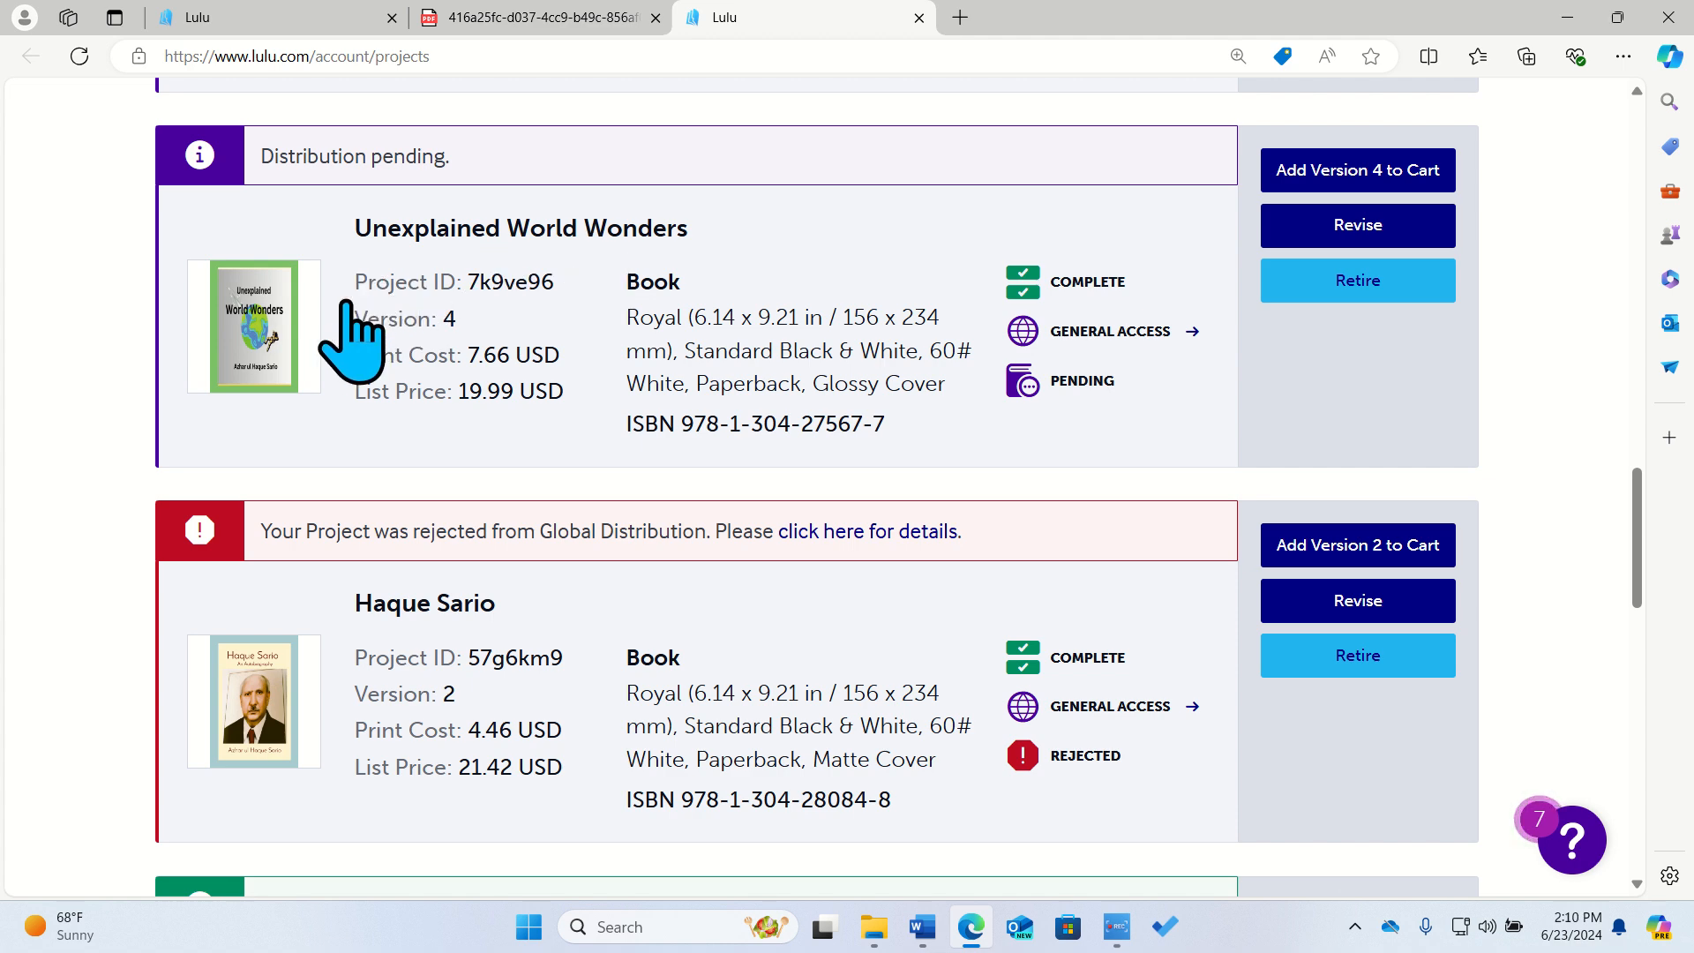
scroll(347, 306, down, 2)
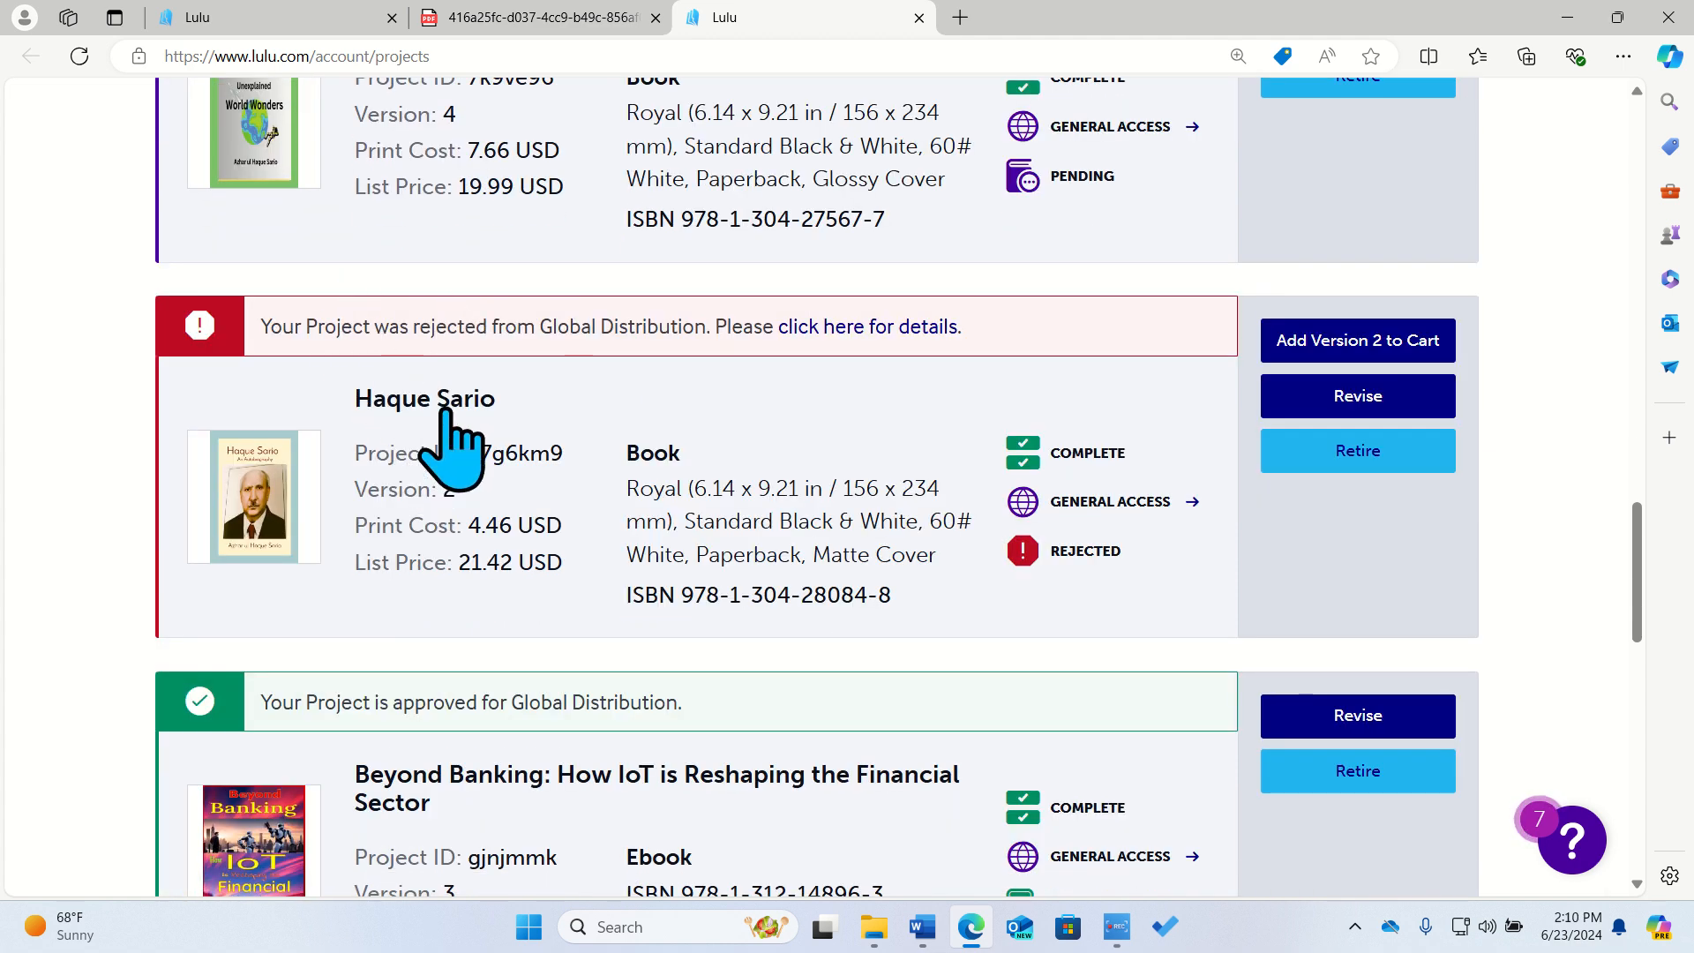
scroll(446, 415, up, 1)
scroll(446, 415, down, 2)
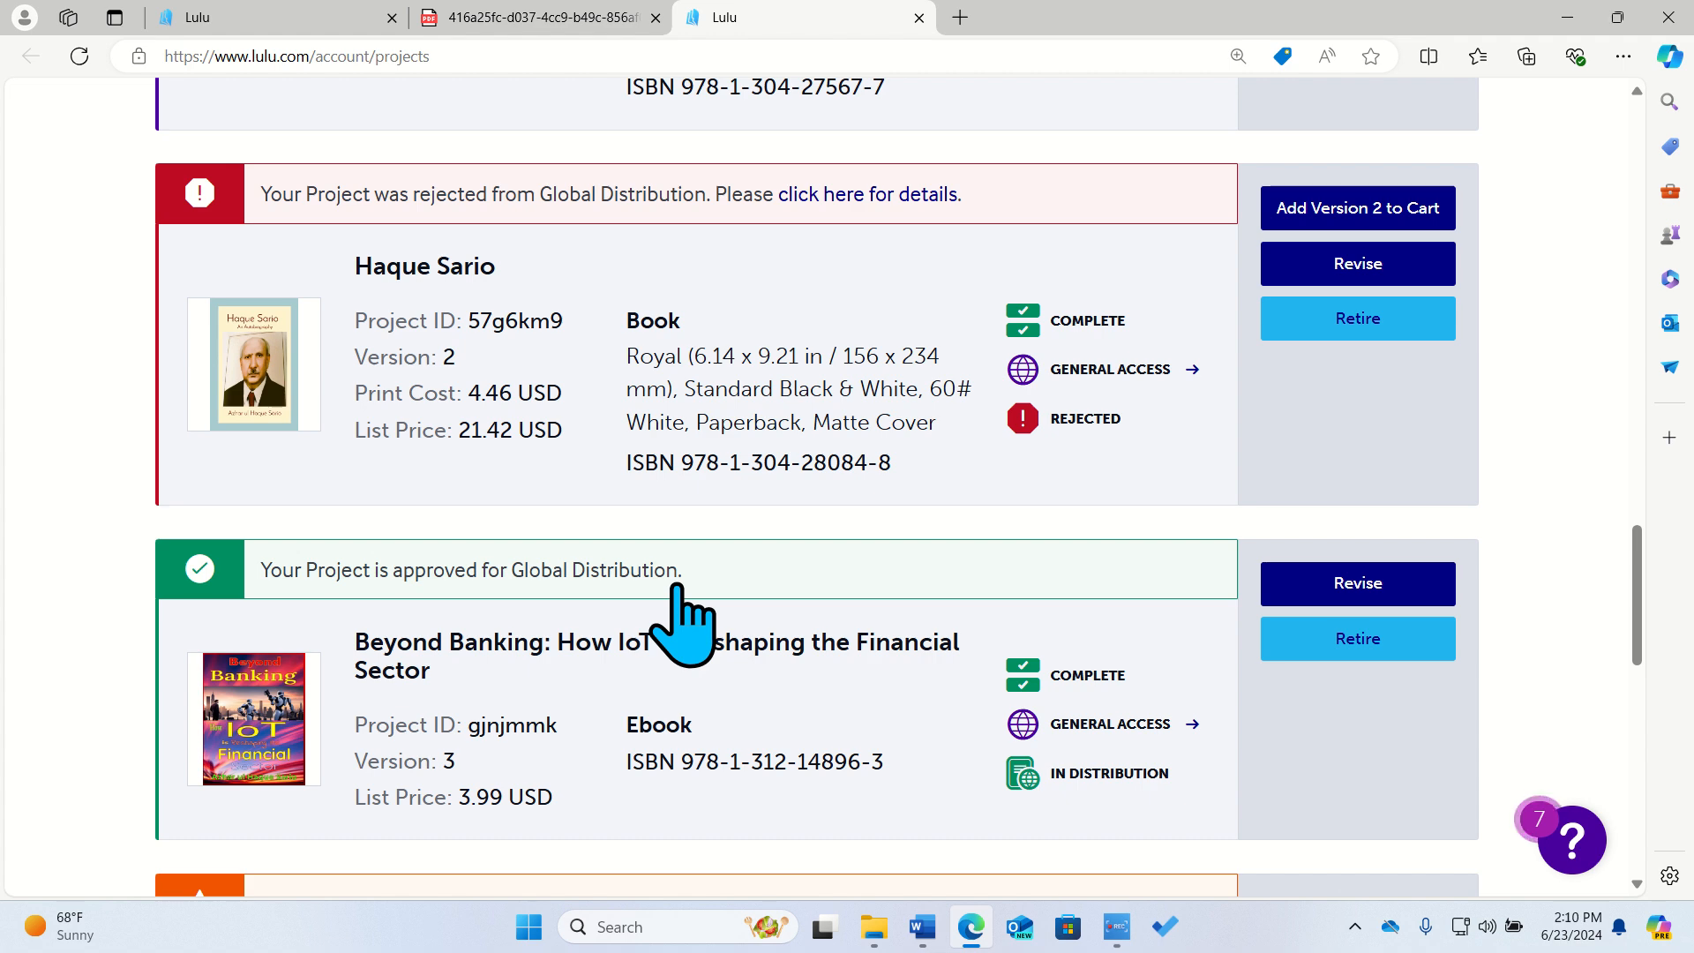
scroll(684, 617, up, 2)
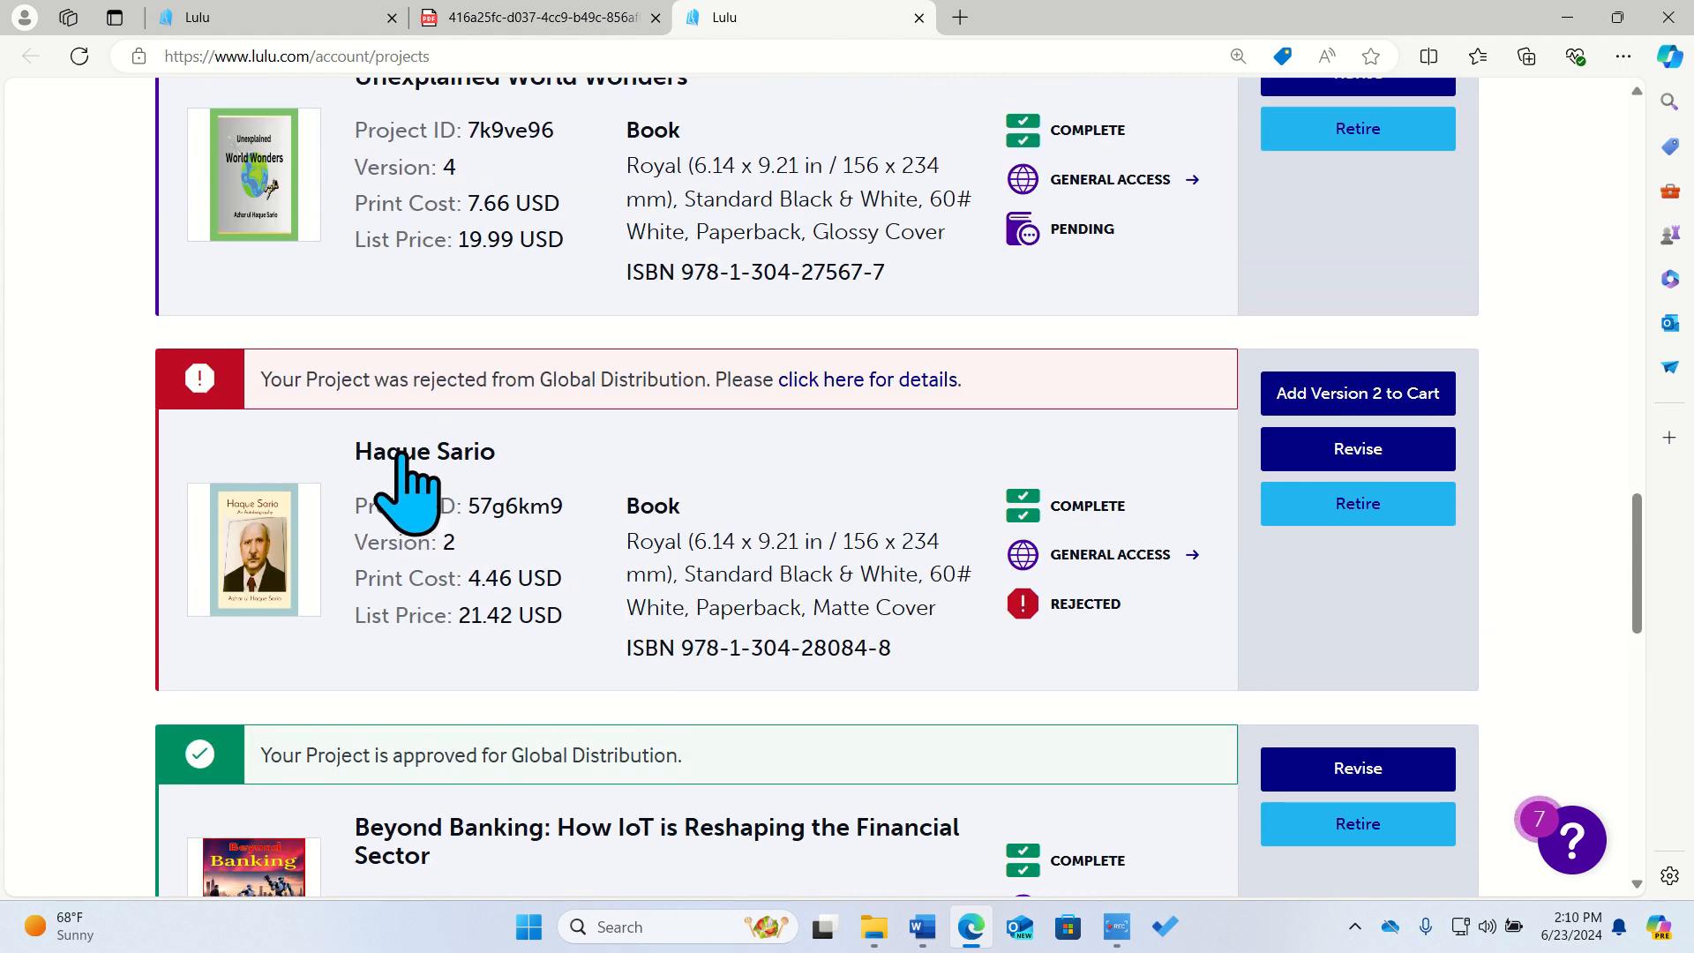
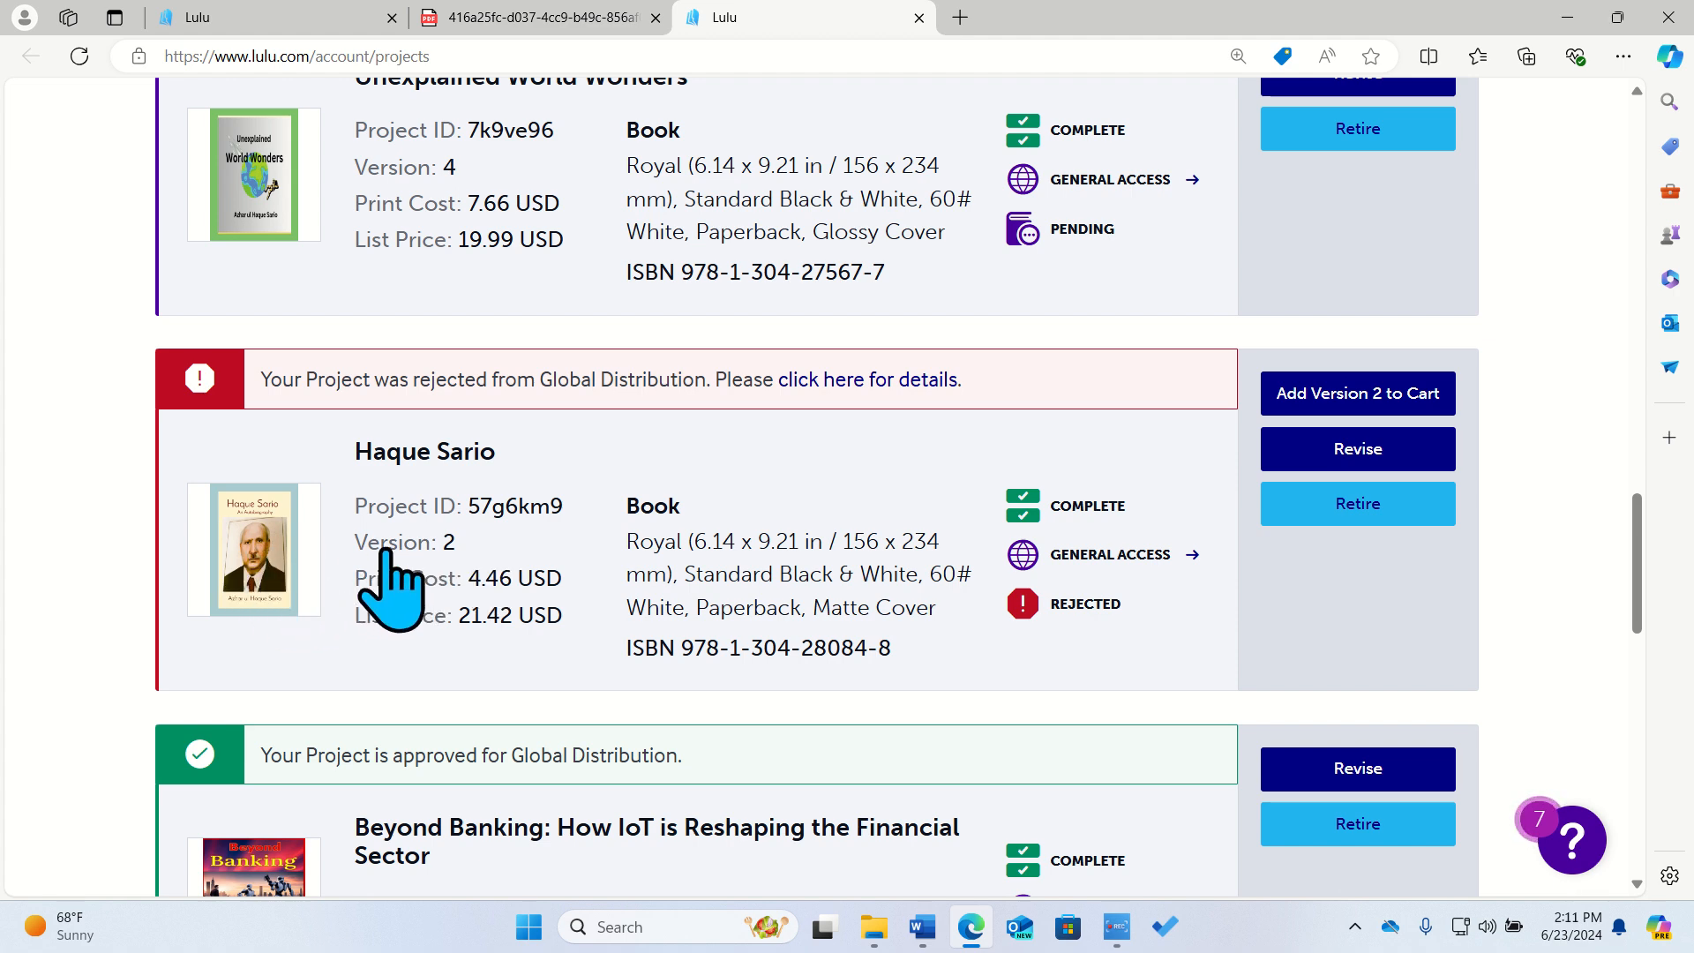
Compare the print cost and list price of the rejected paperback with those of the Mother Heart Journey paperback.
scroll(488, 498, up, 3)
scroll(491, 503, up, 5)
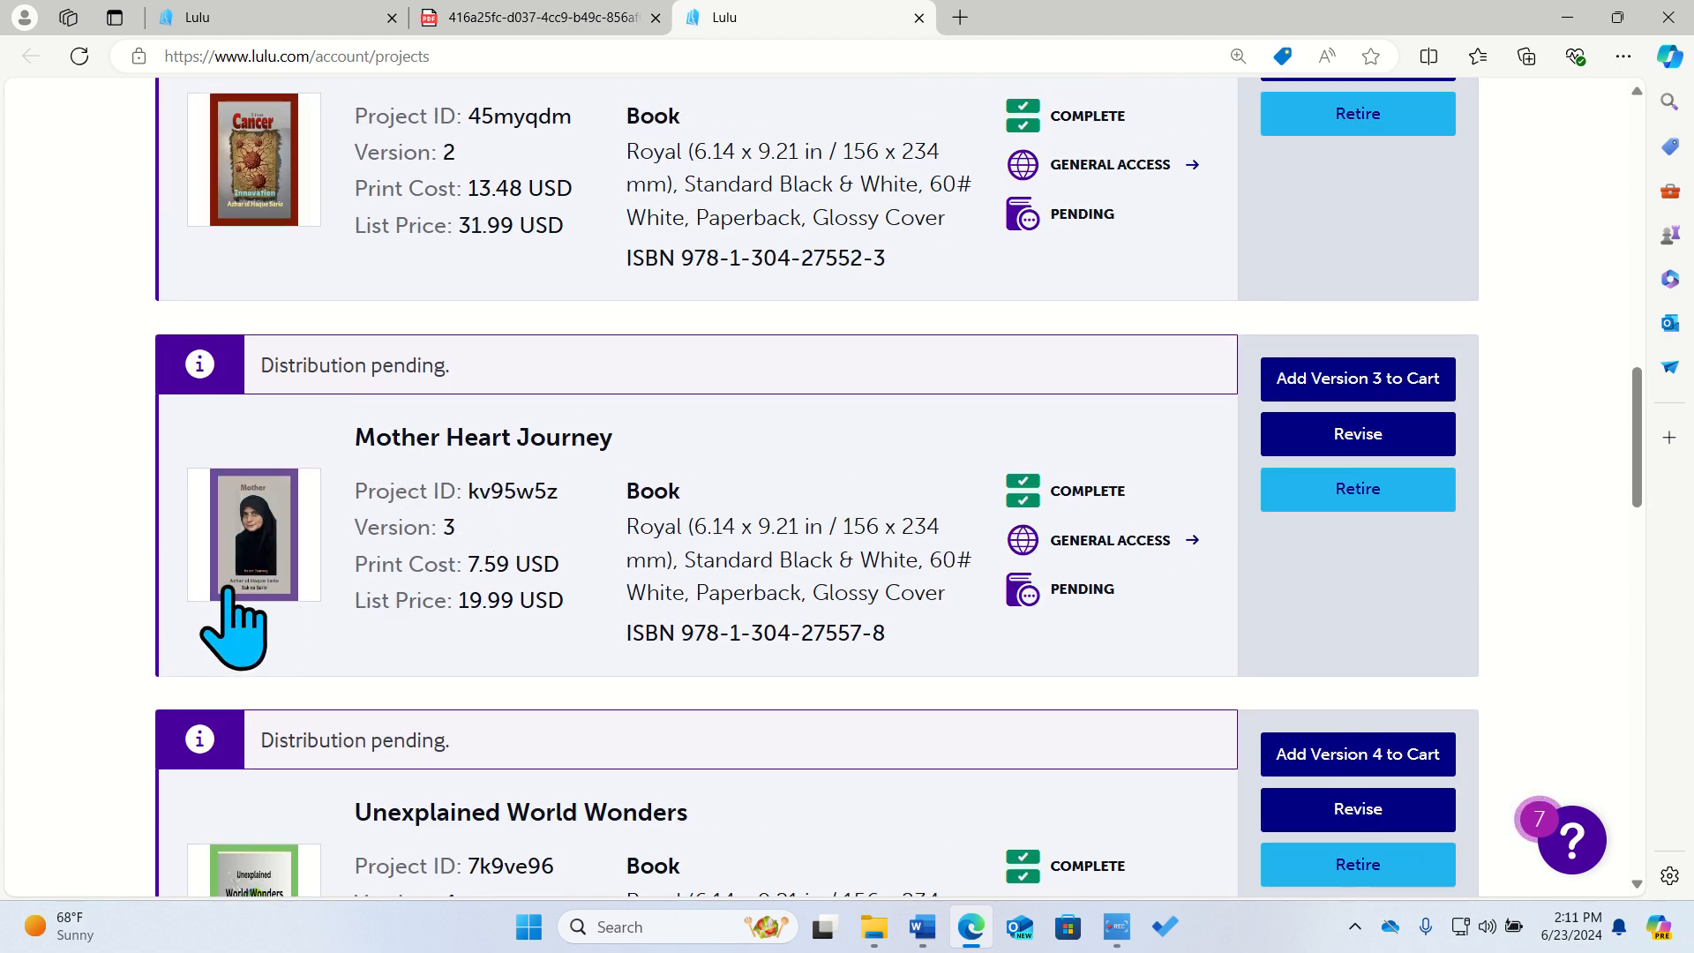
scroll(709, 613, down, 7)
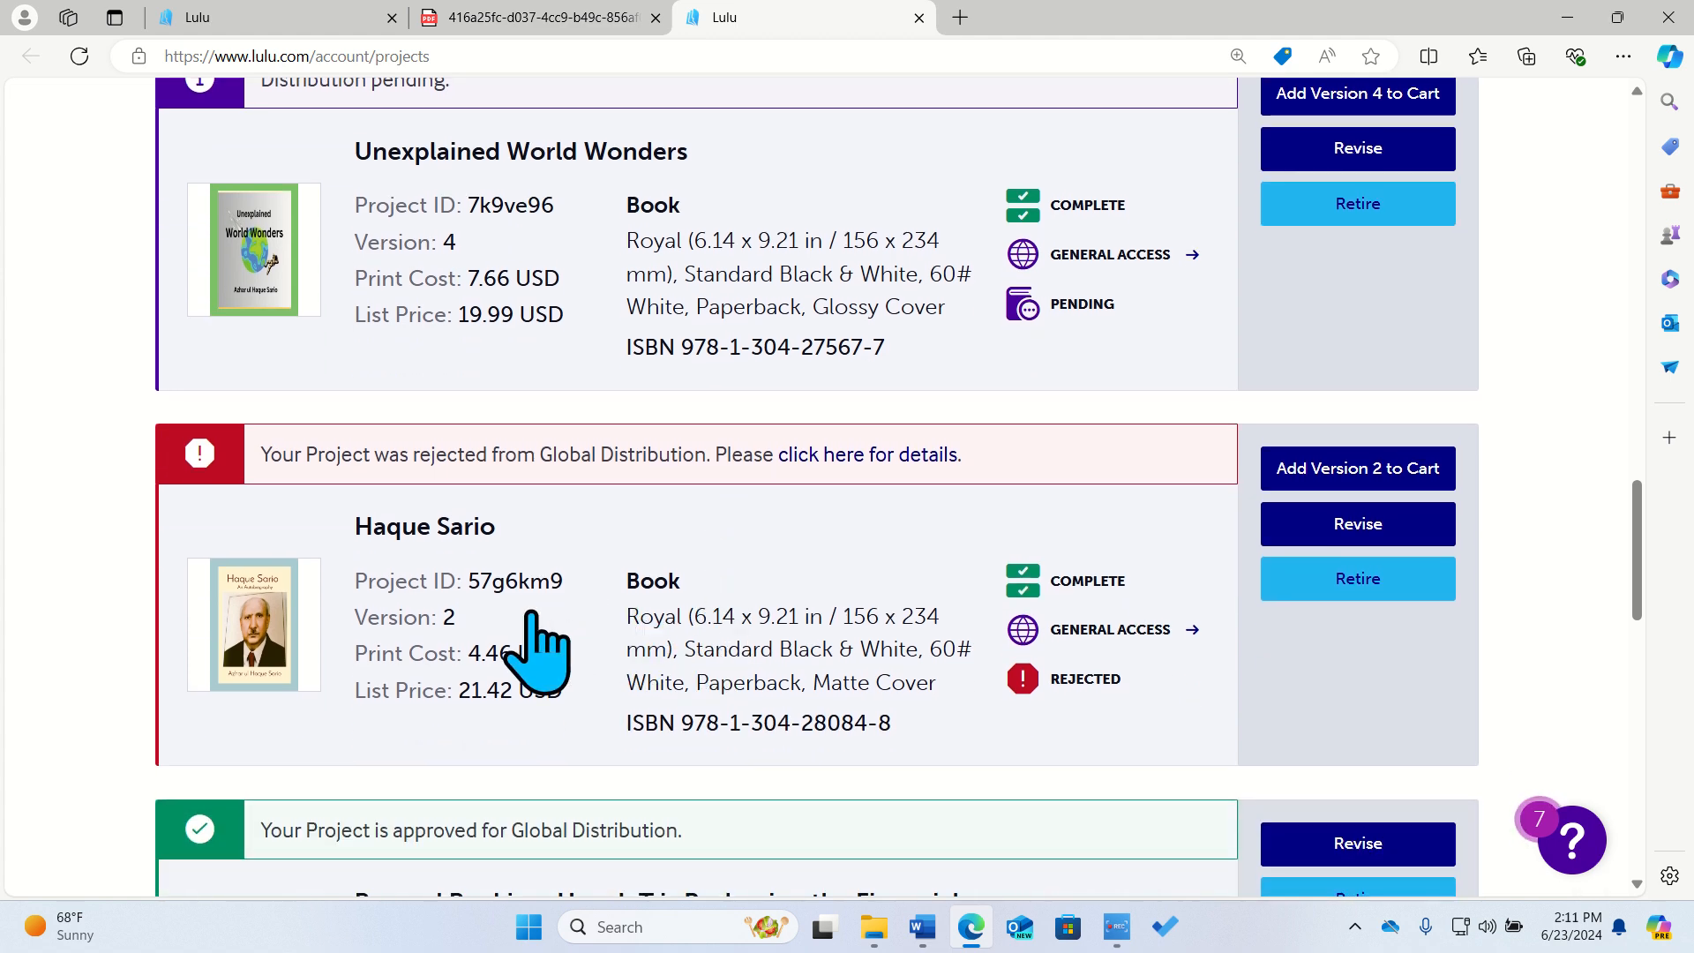
scroll(538, 649, up, 2)
scroll(539, 649, up, 4)
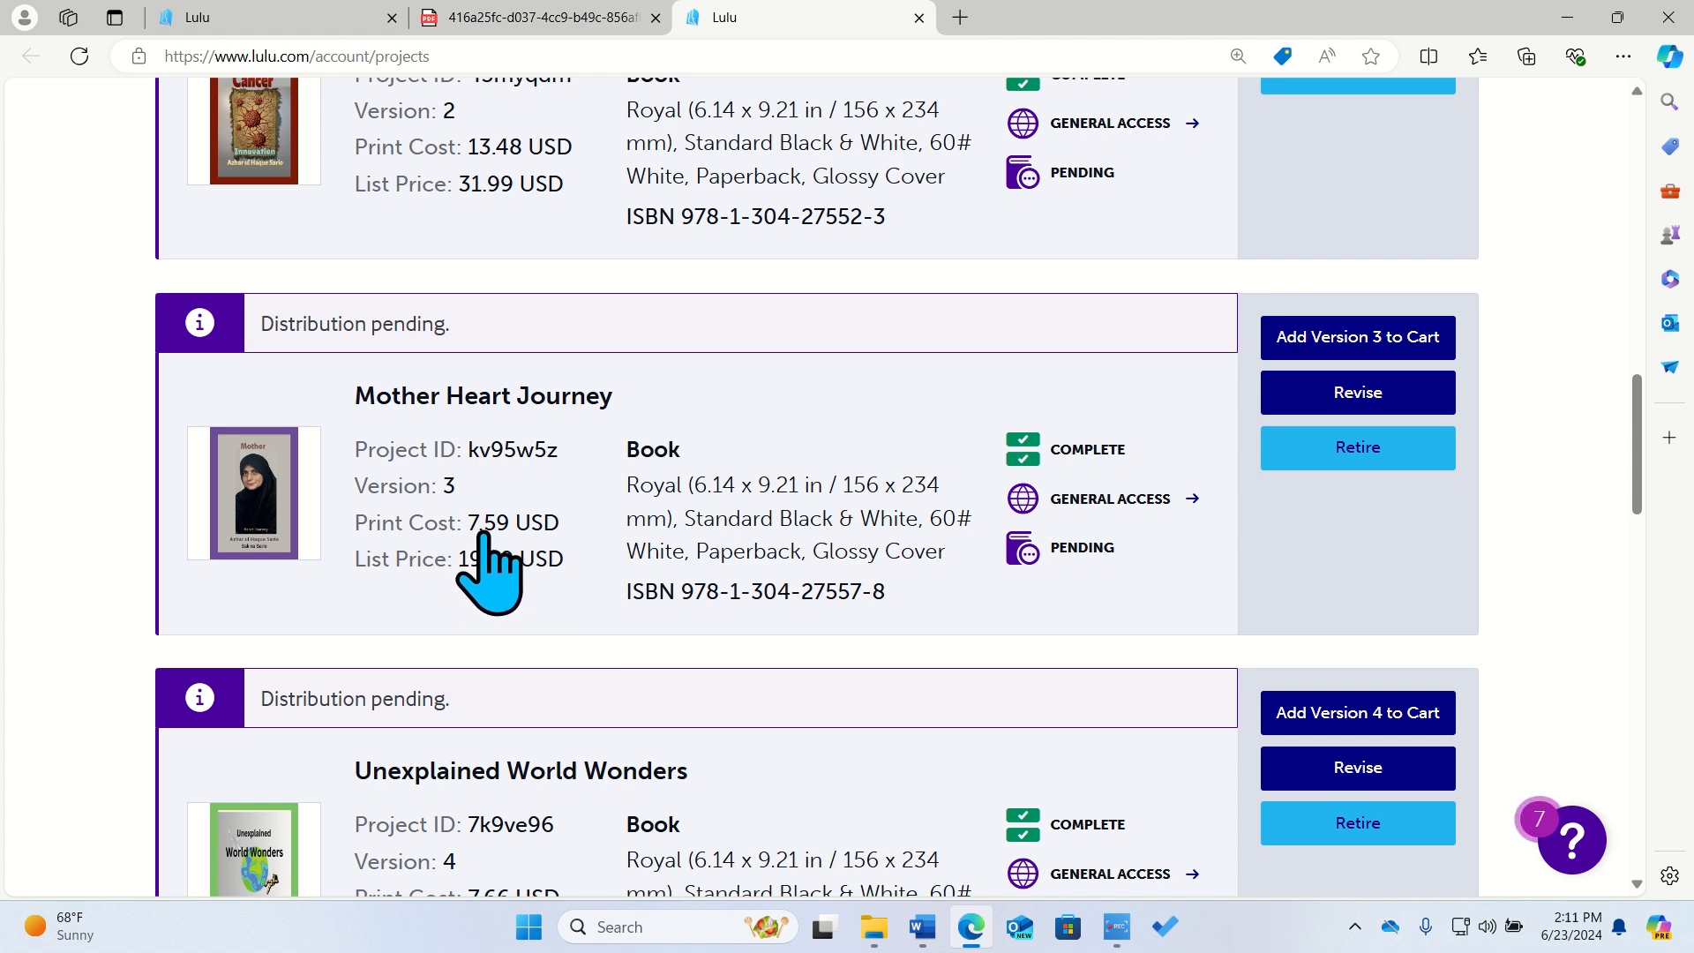
scroll(491, 565, down, 5)
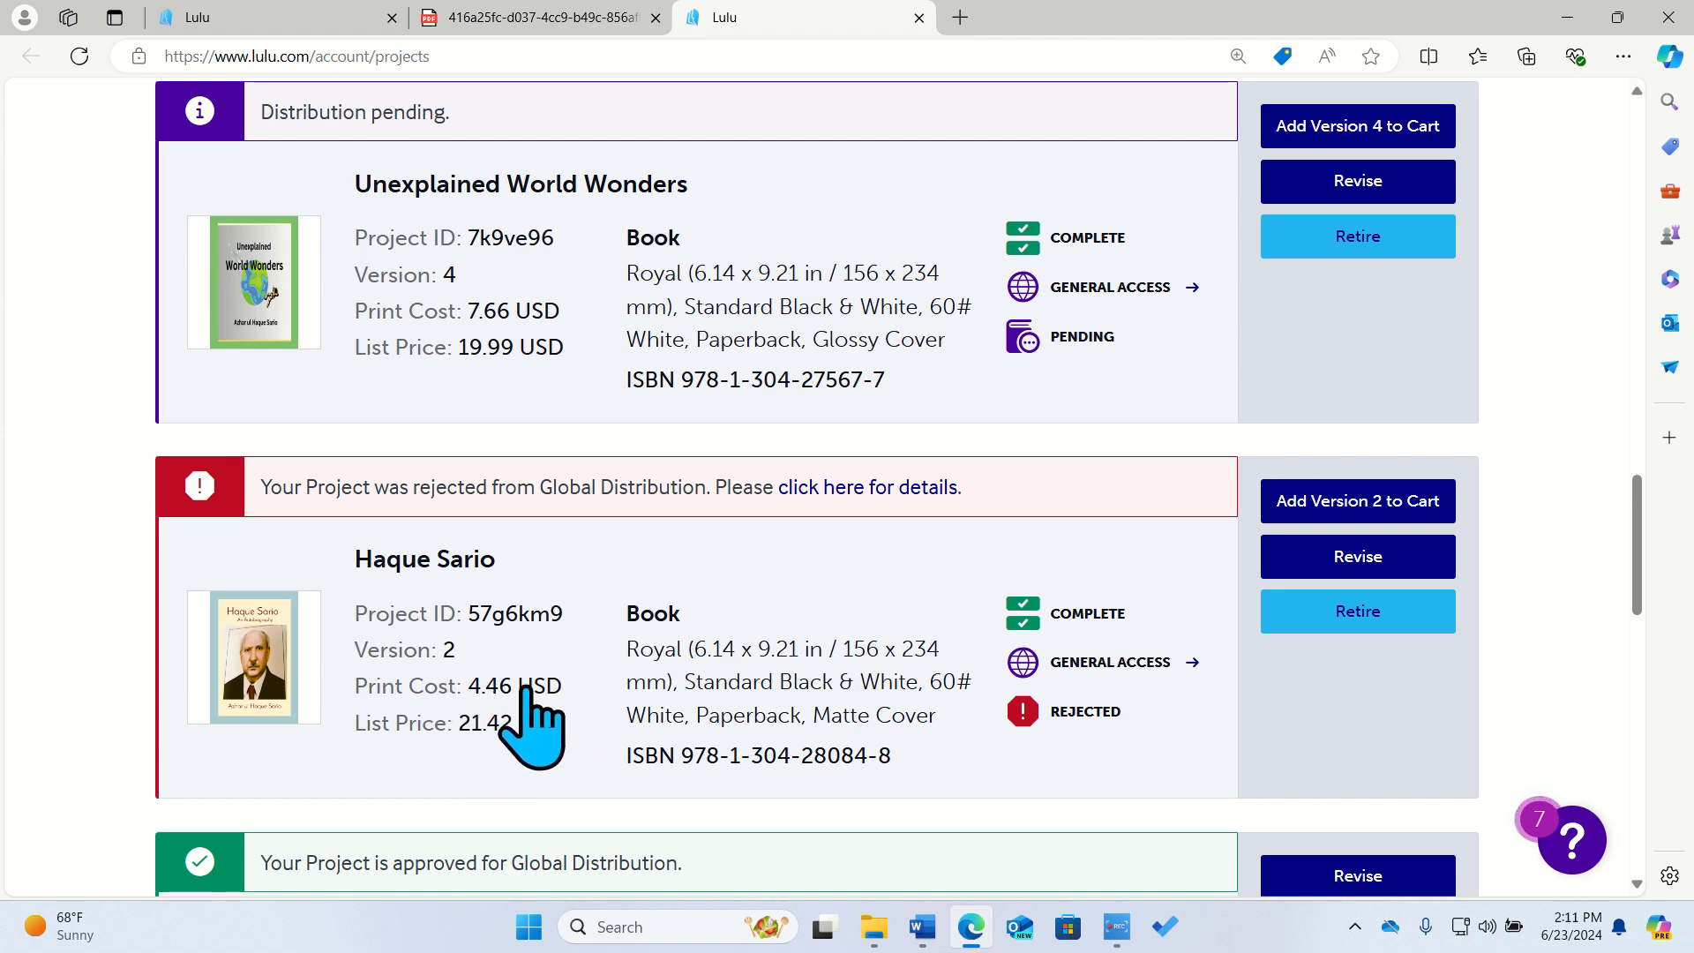
Compare print costs and list prices across the Unexplained World Wonders, Mother Heart Journey and The Cancer Innovation paperbacks.
scroll(541, 711, up, 3)
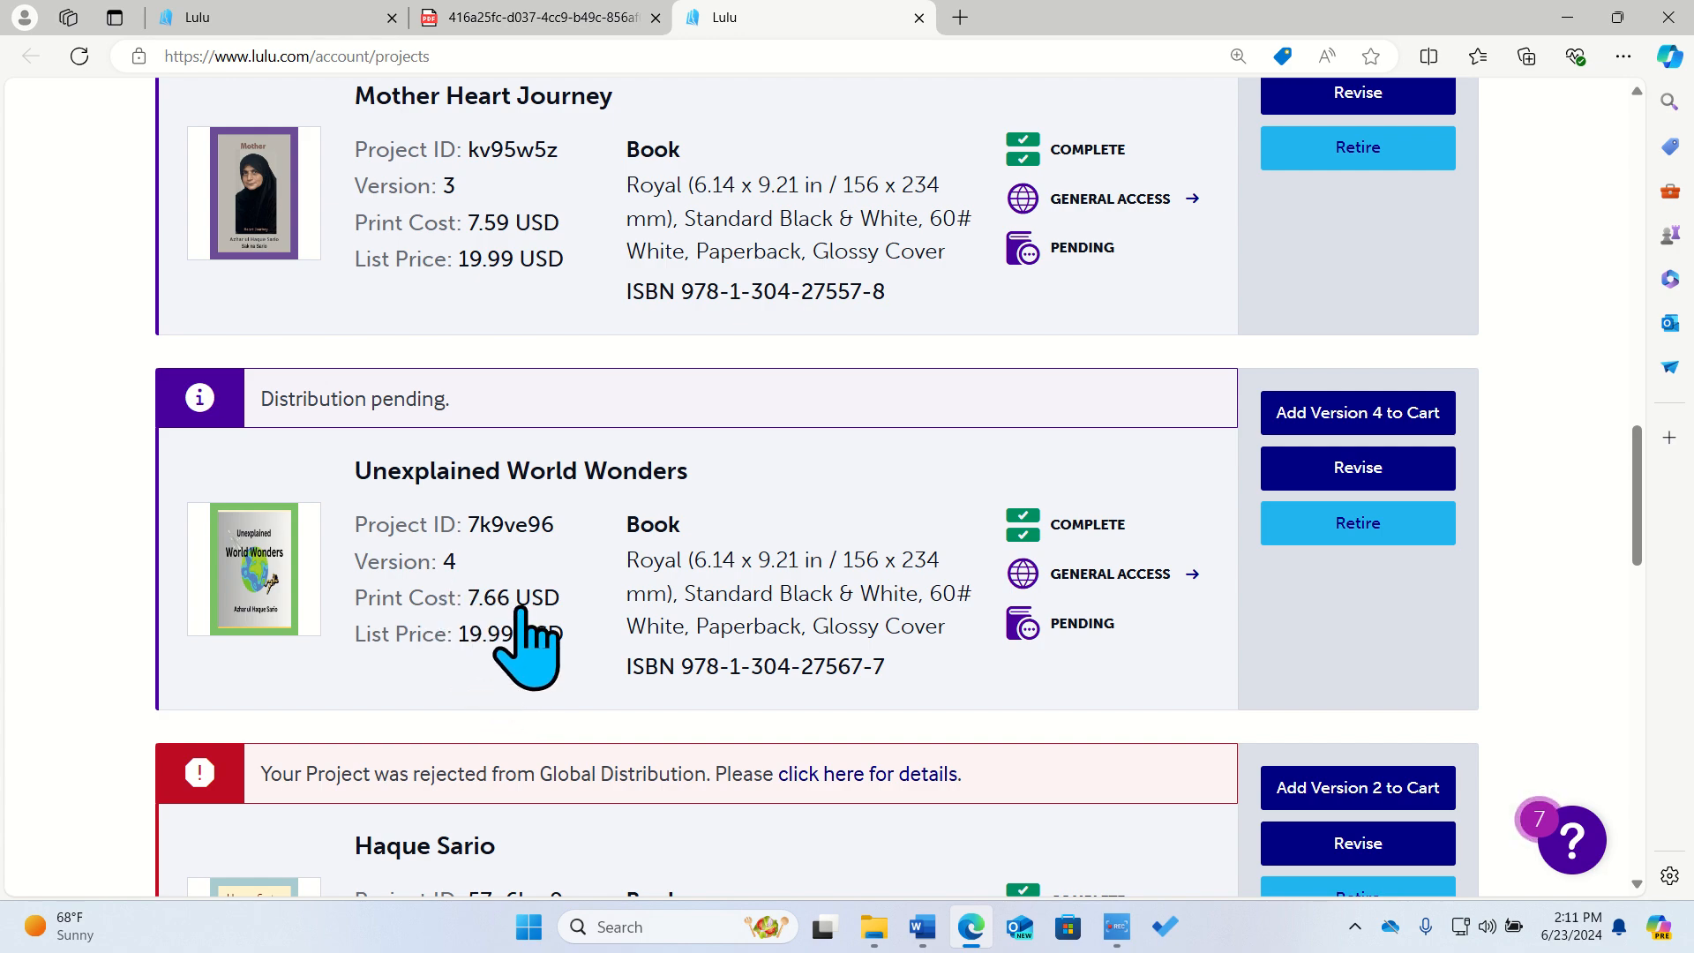
scroll(530, 649, up, 3)
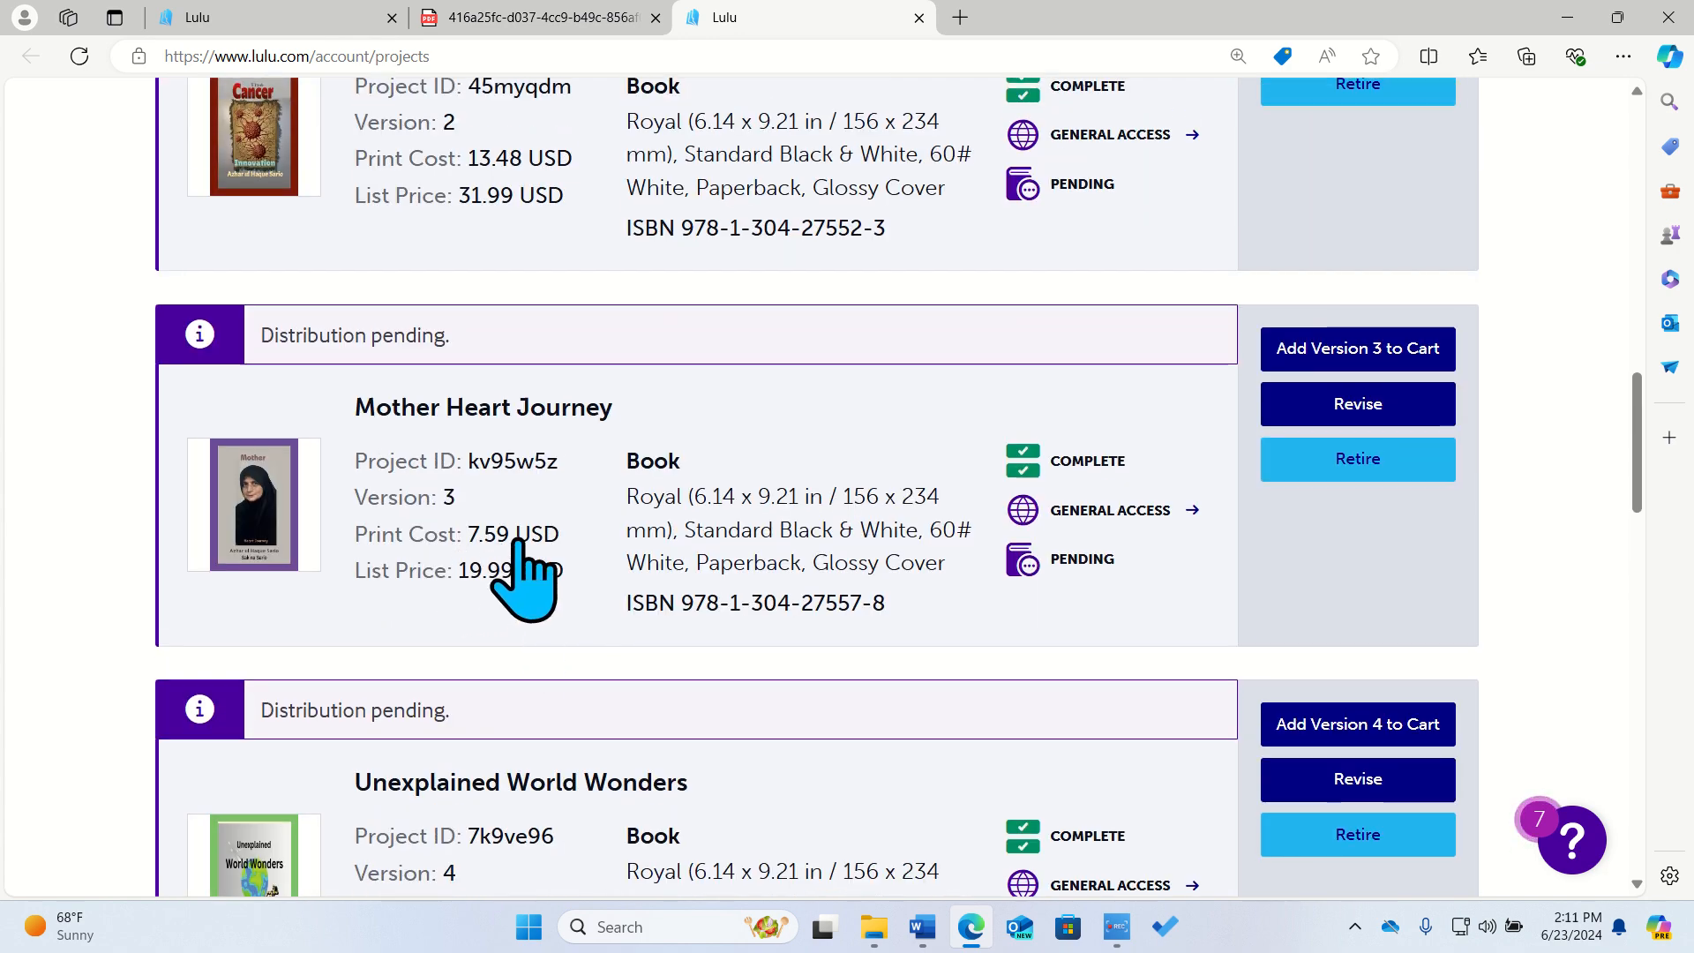
scroll(520, 540, up, 4)
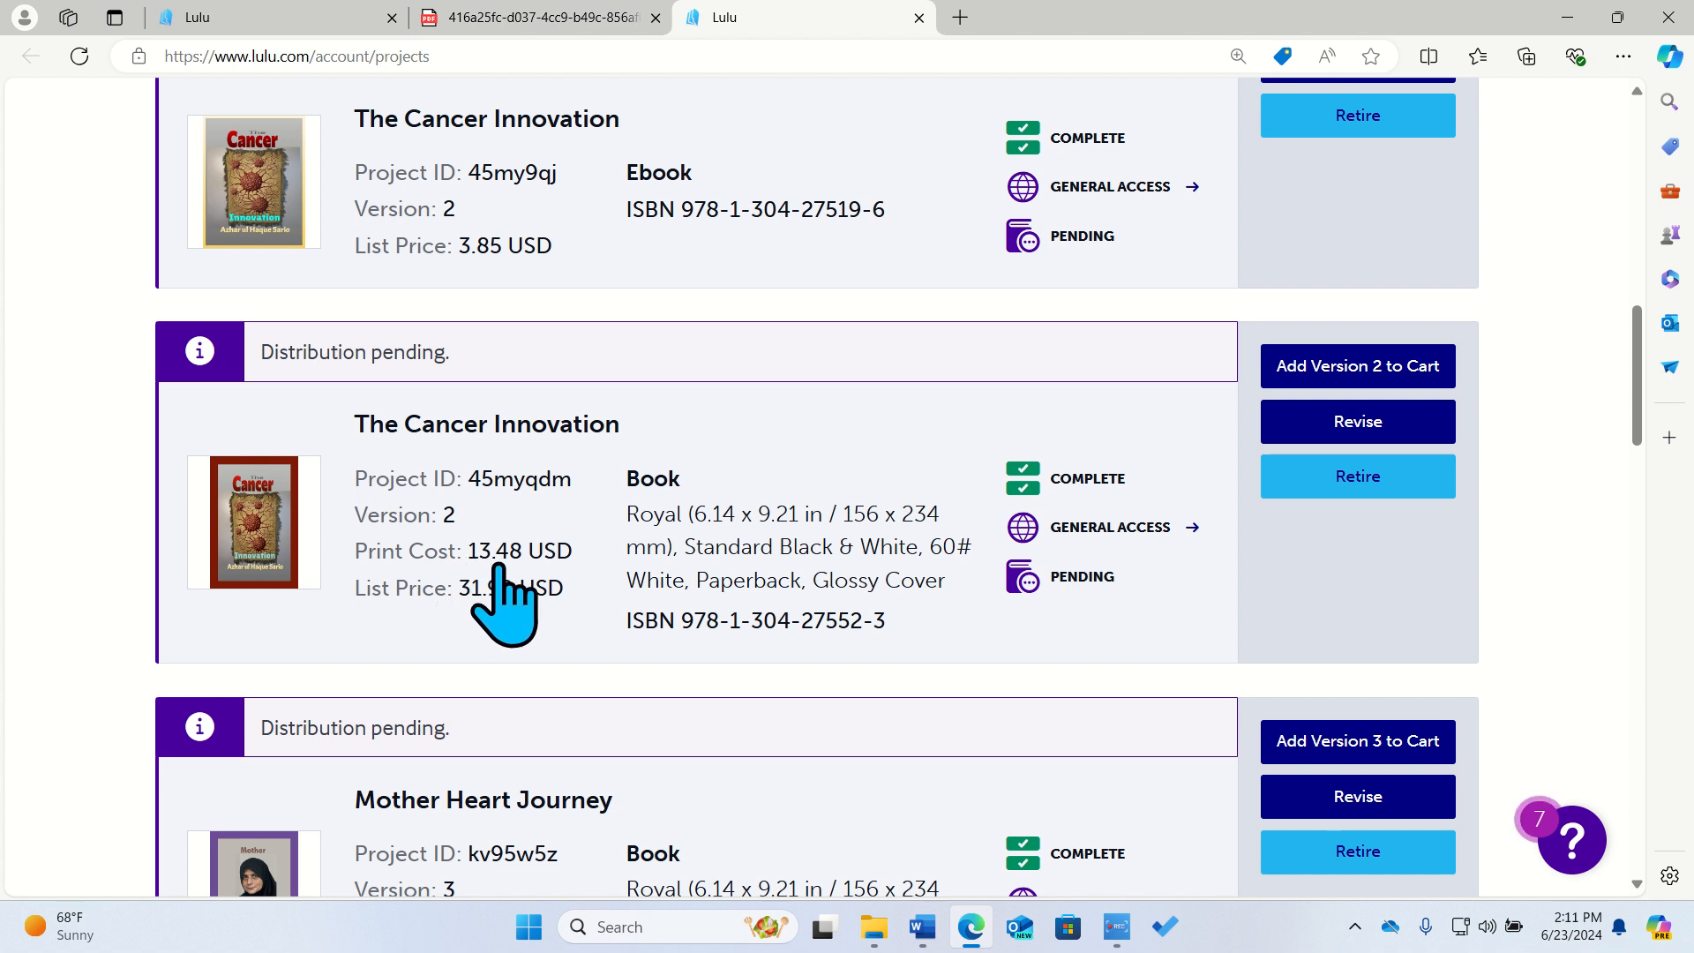
scroll(503, 608, down, 1)
scroll(498, 574, down, 1)
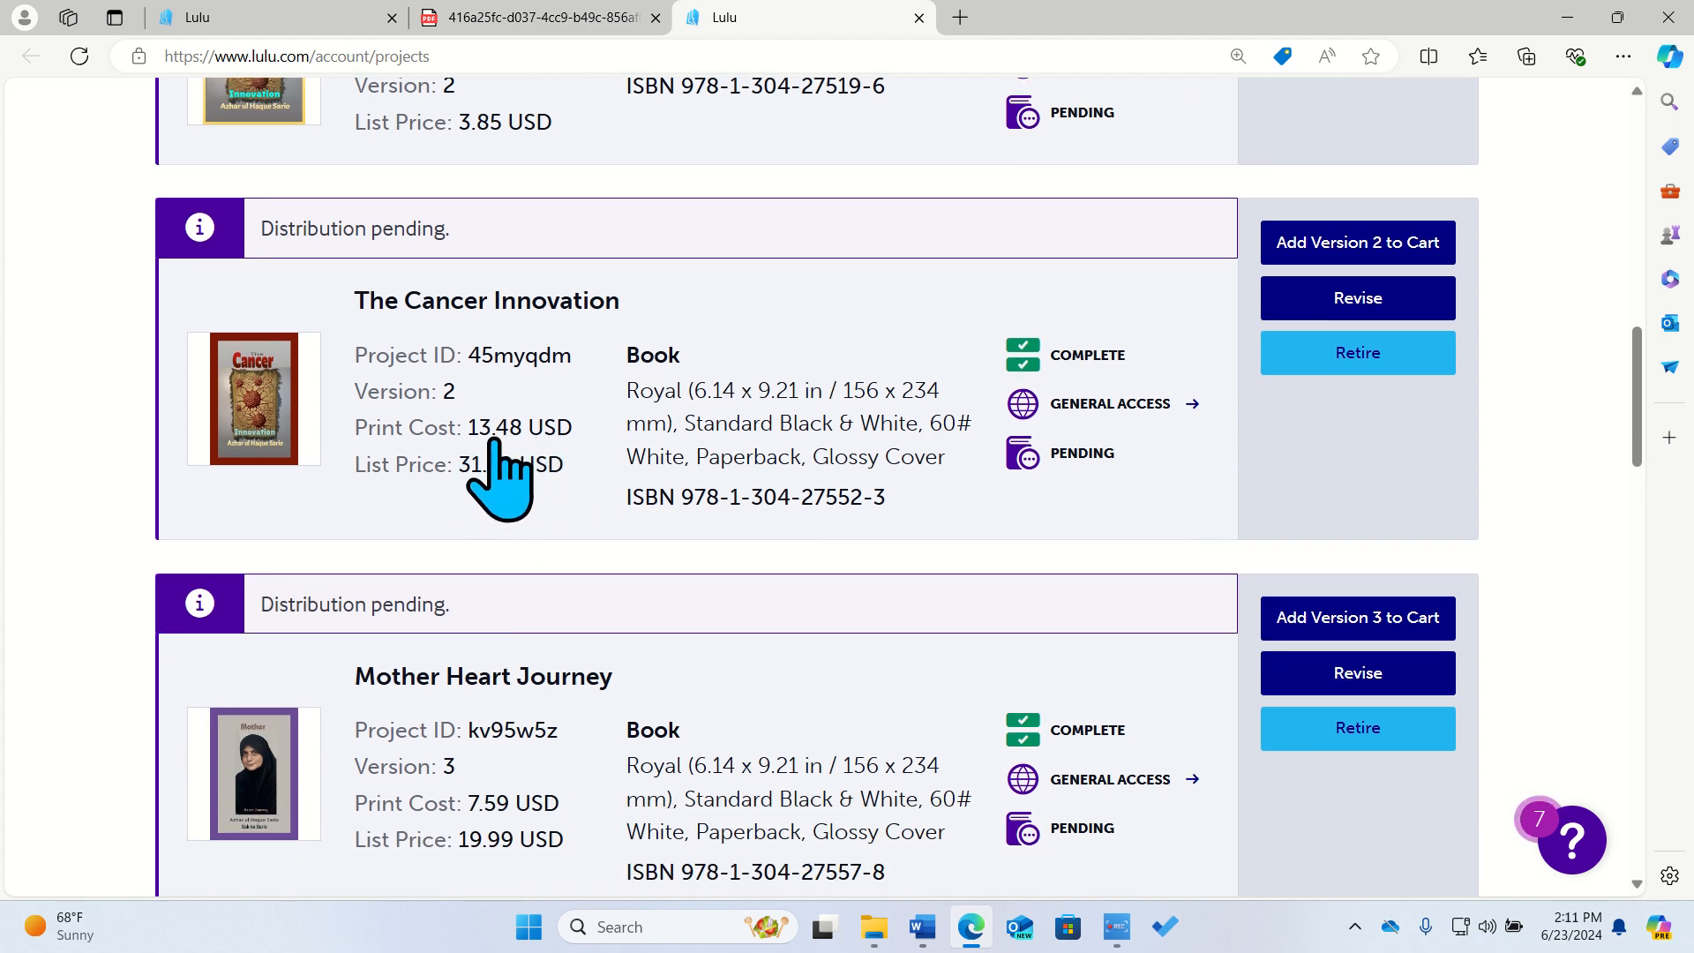
scroll(477, 510, down, 1)
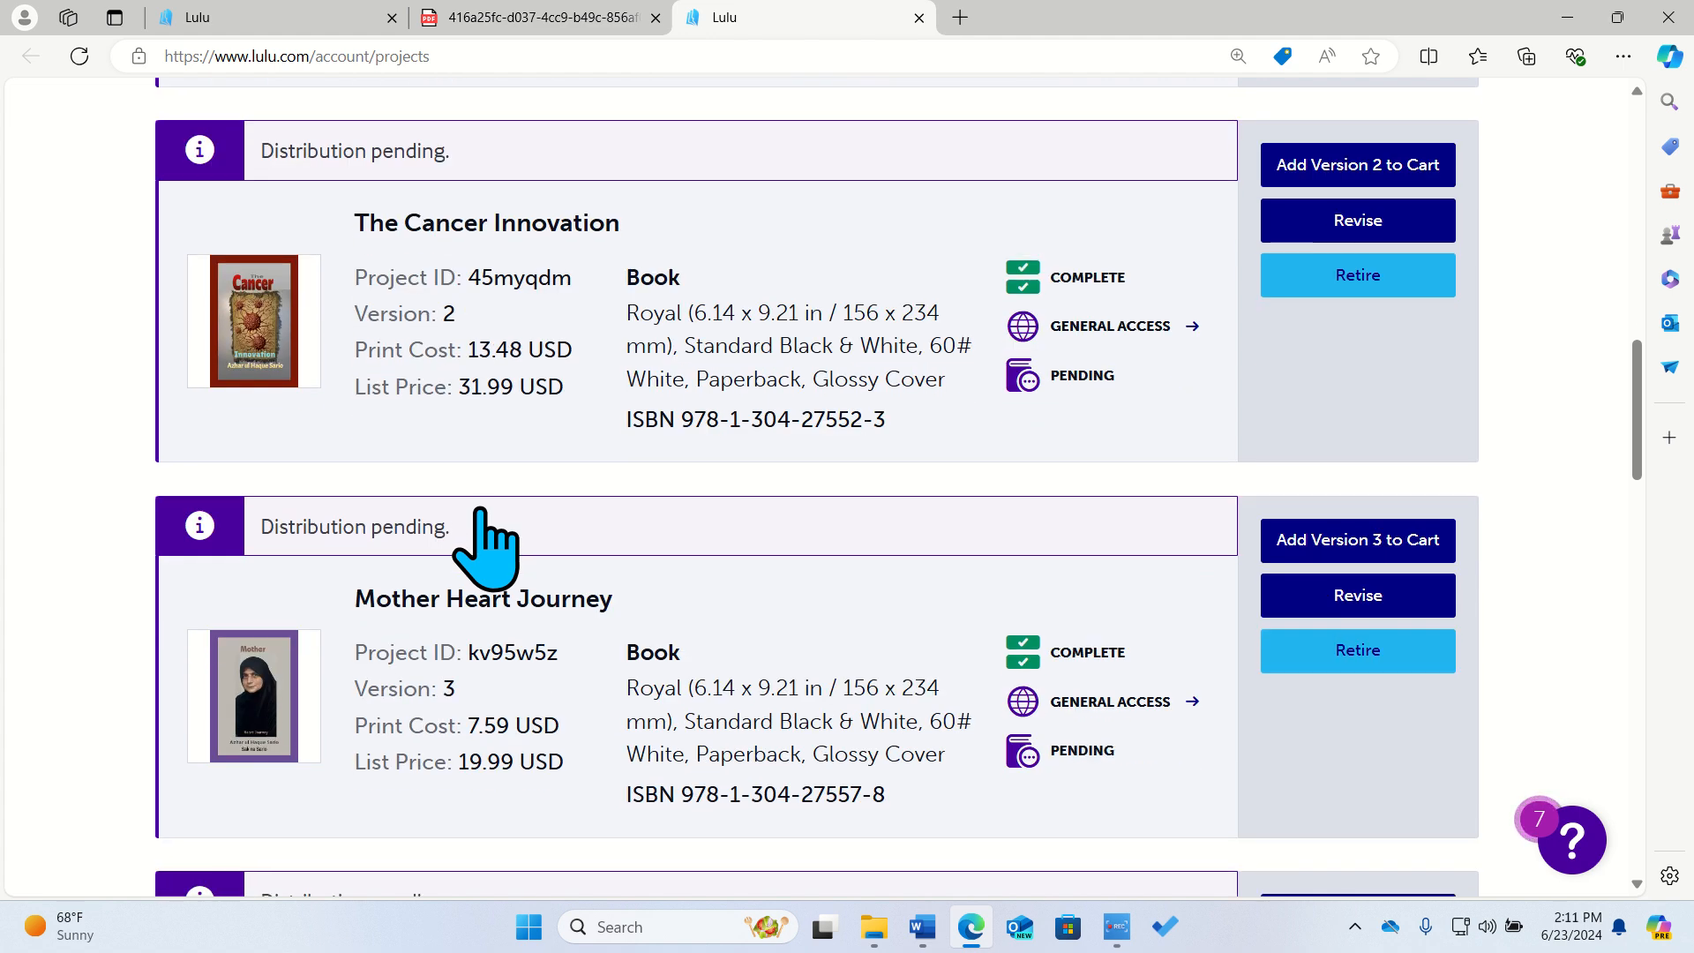
scroll(530, 640, down, 3)
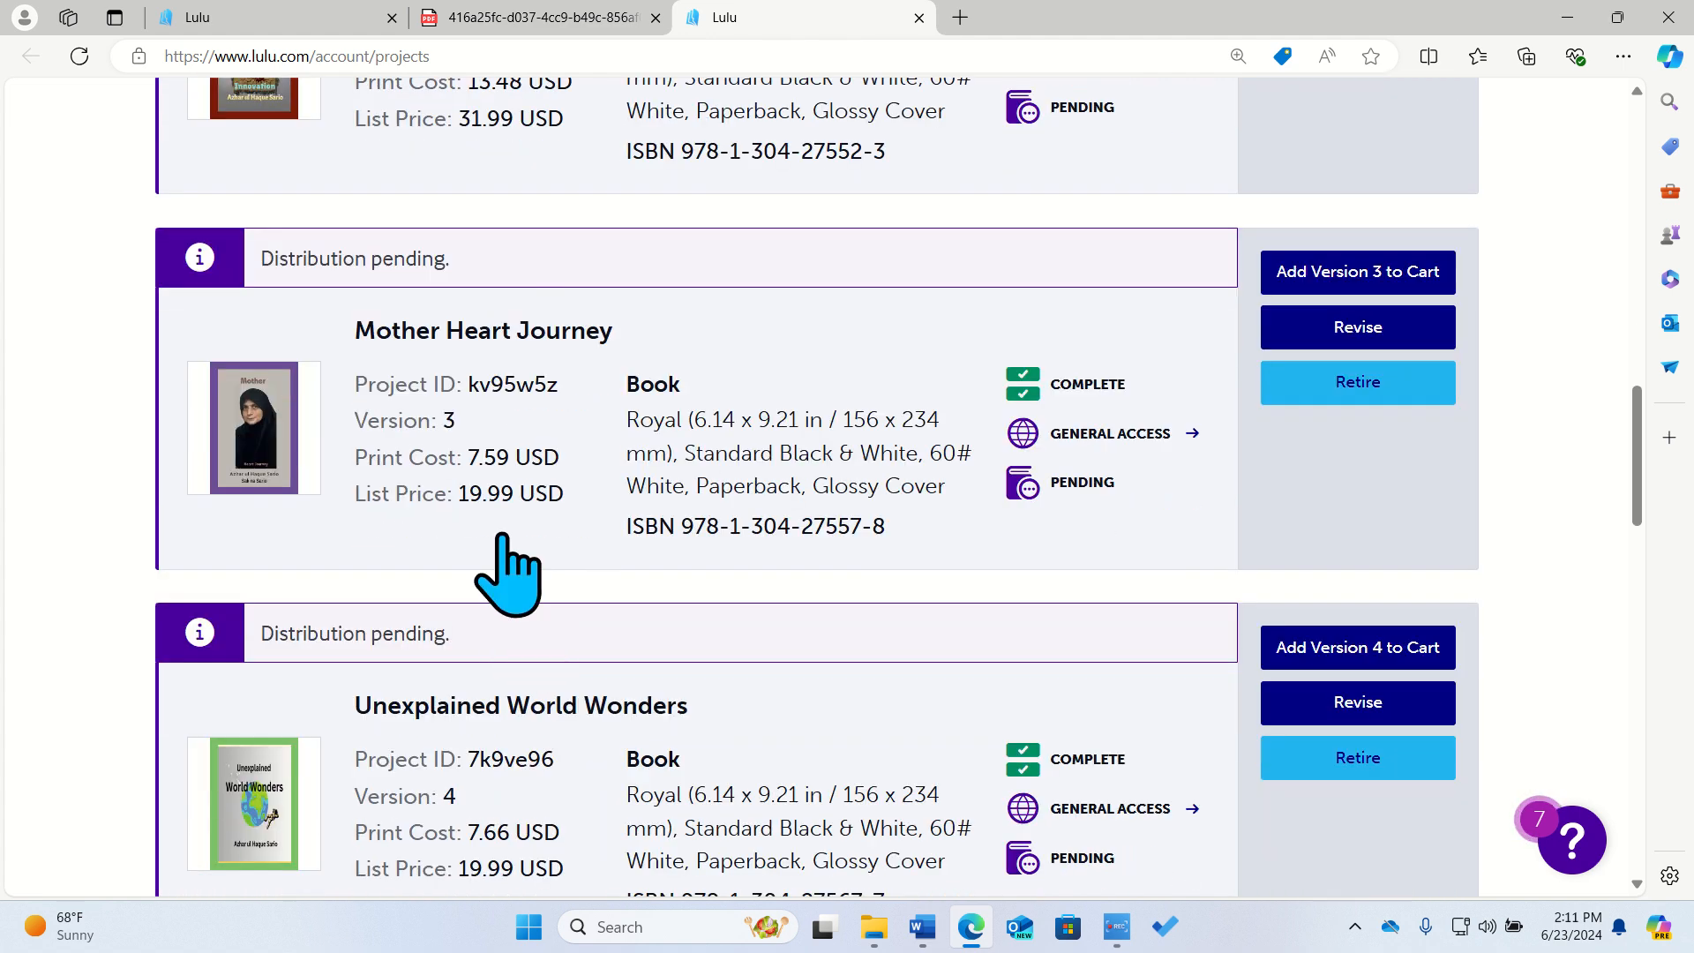
scroll(501, 535, up, 2)
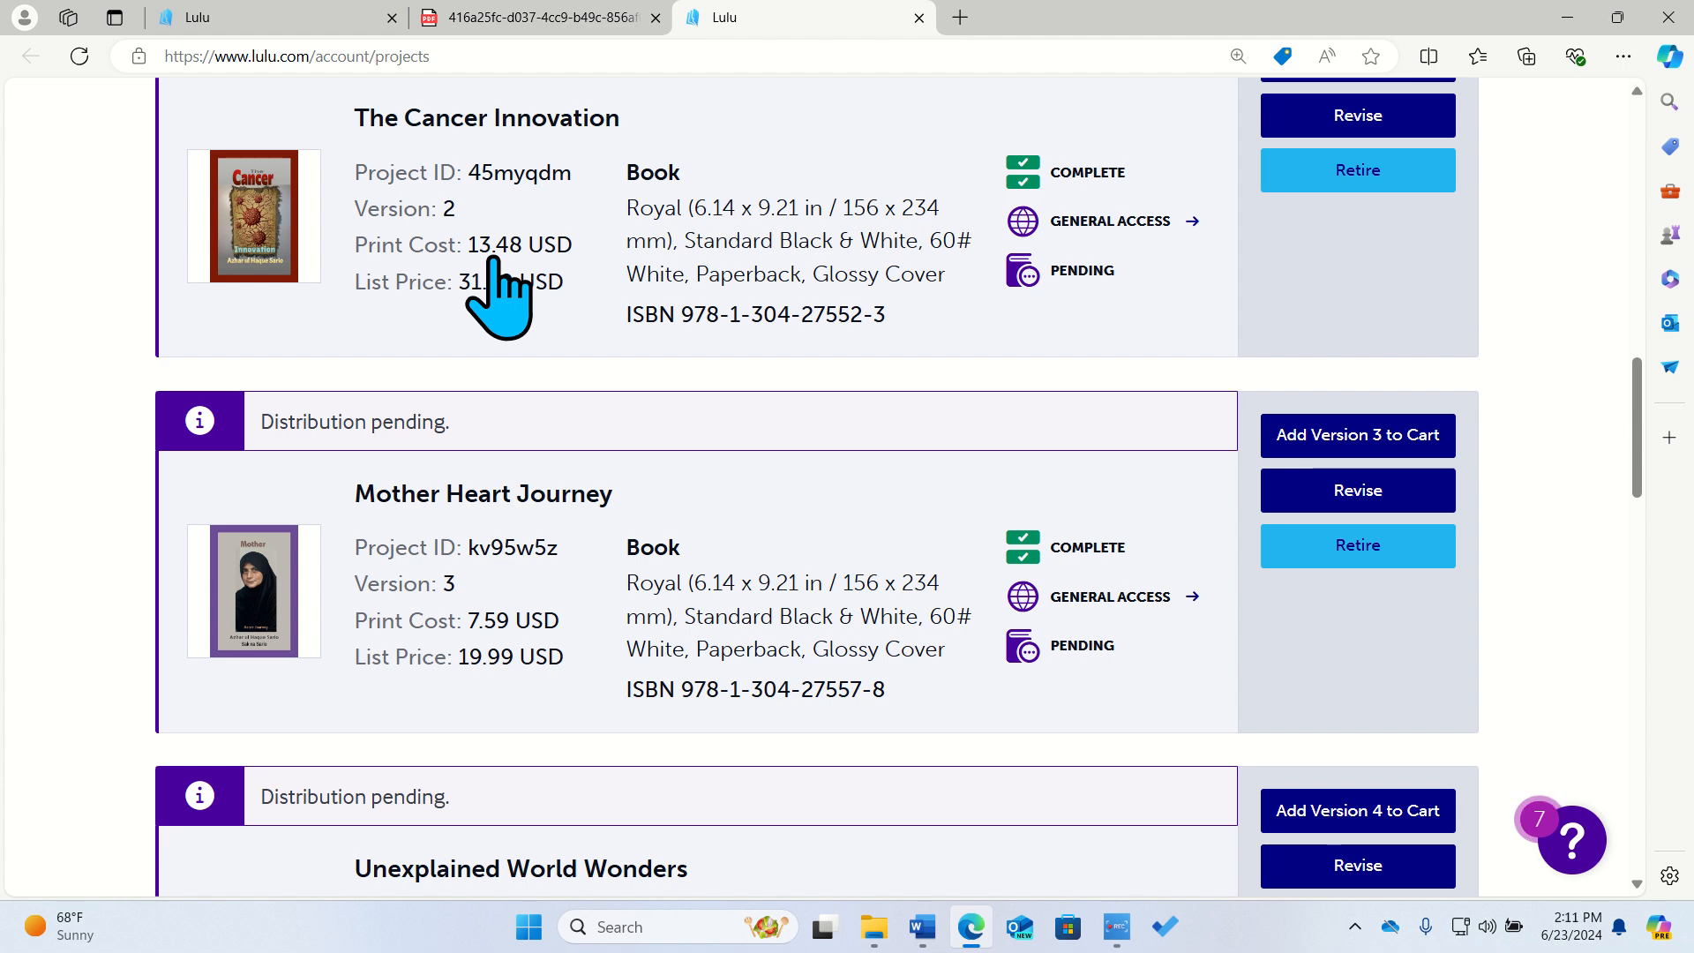
scroll(548, 453, up, 4)
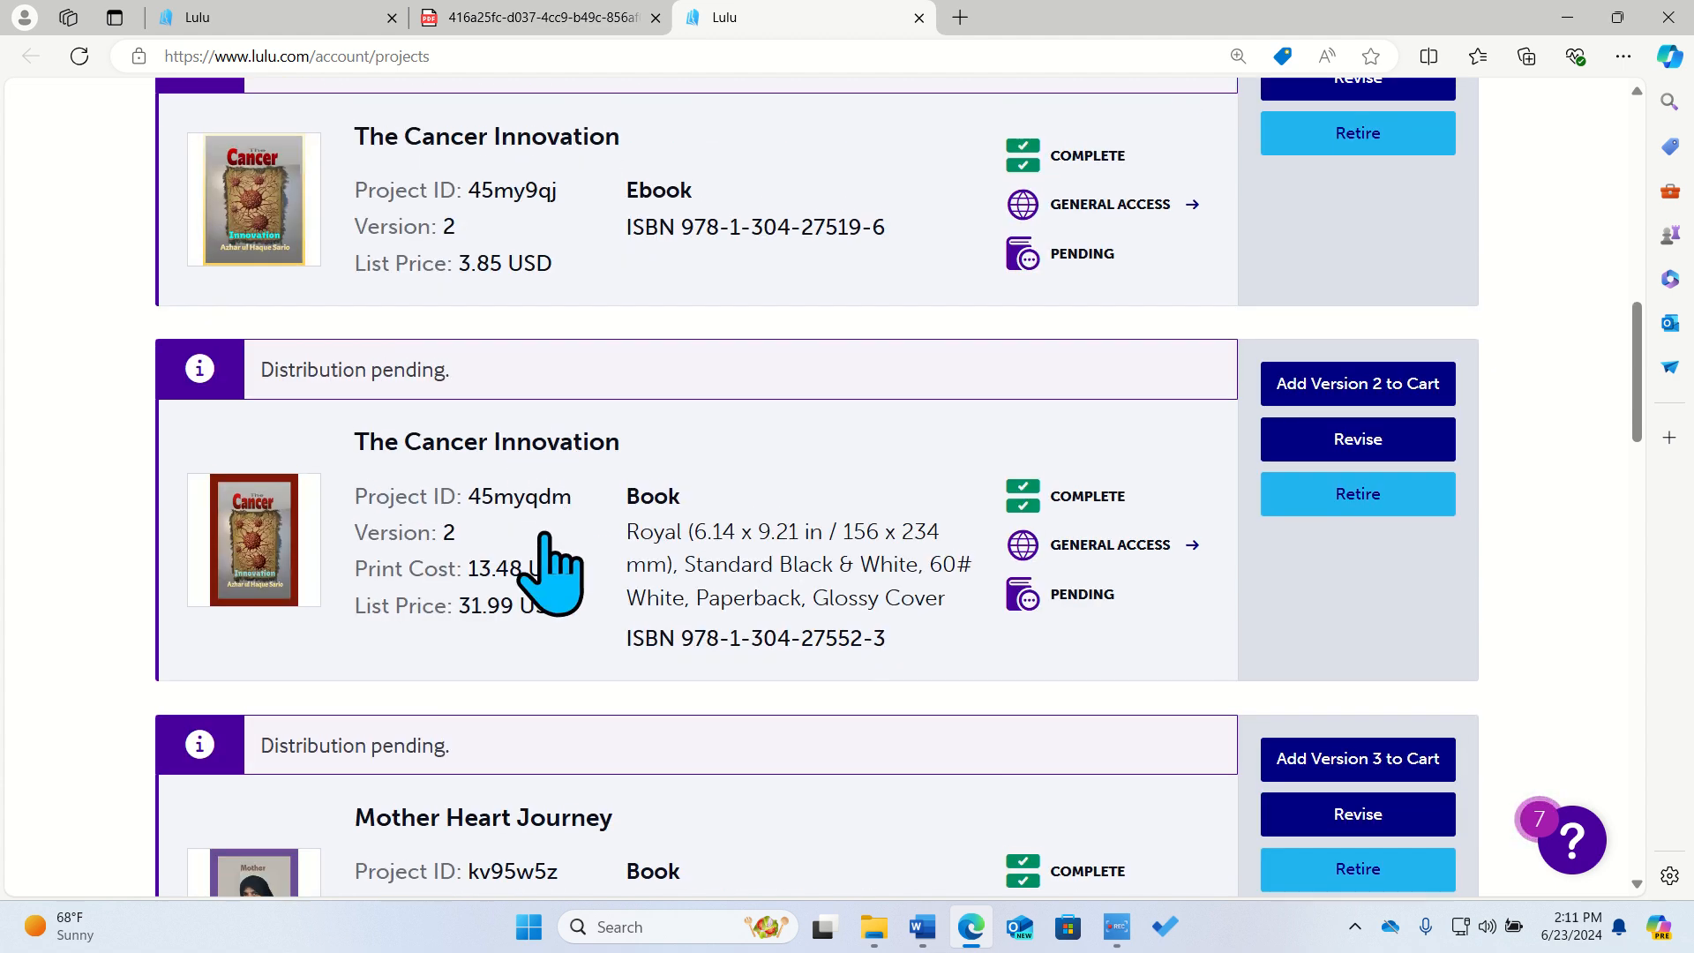
scroll(649, 680, down, 4)
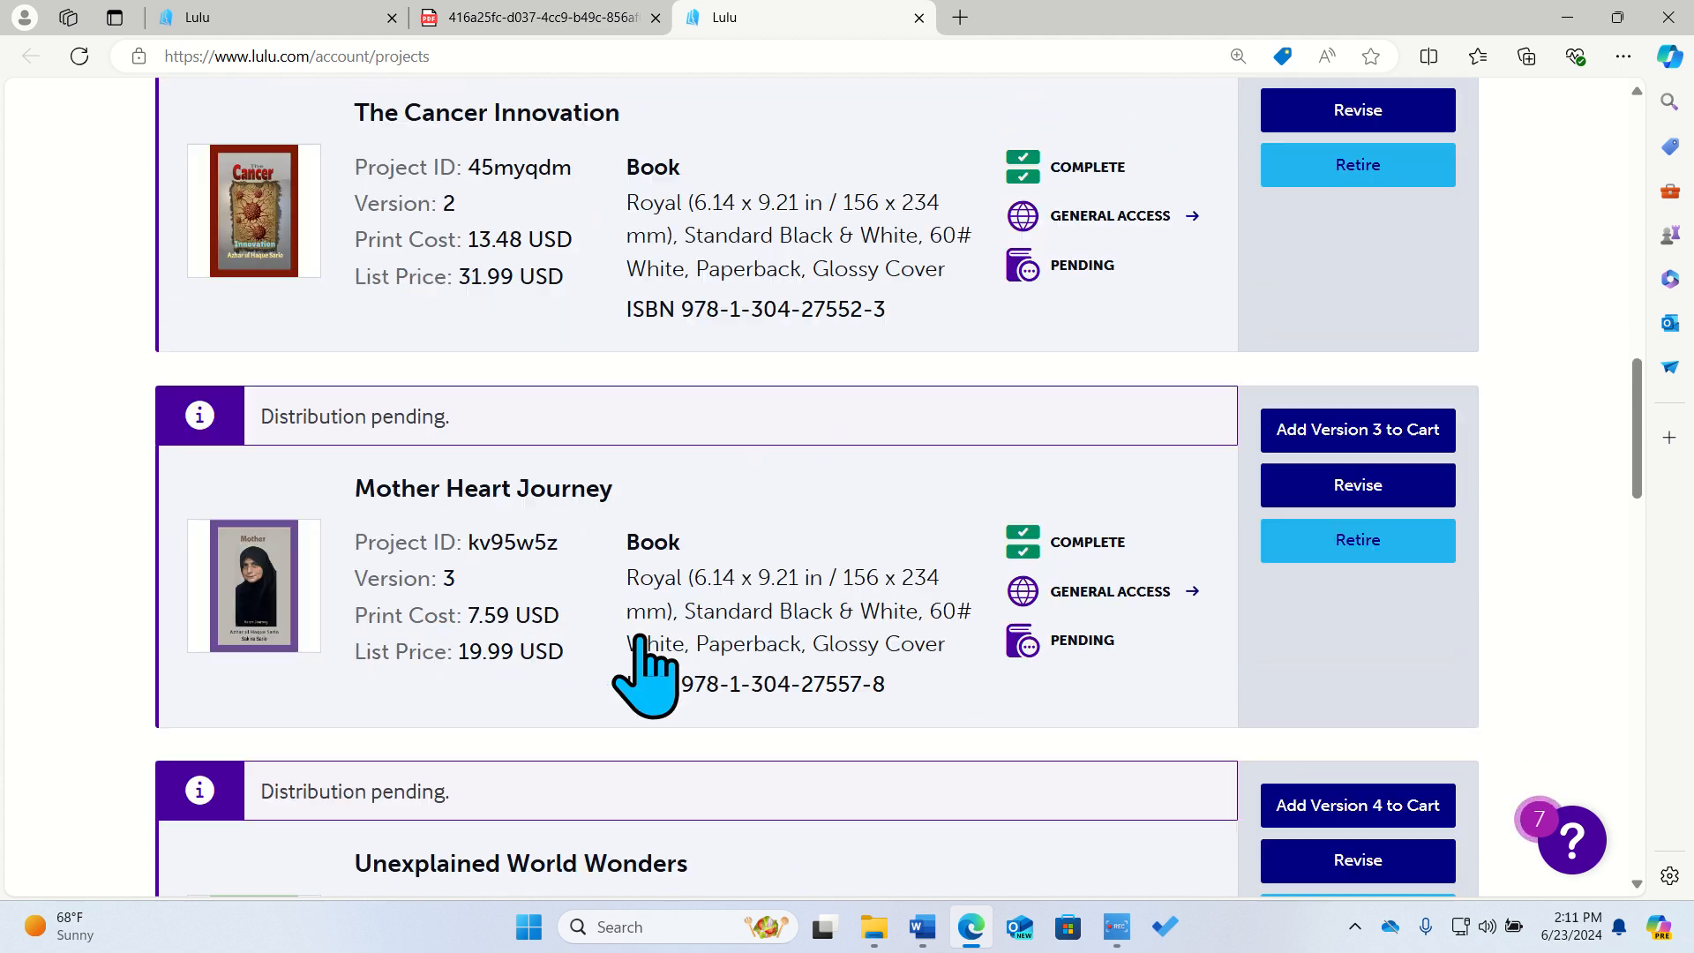
scroll(649, 679, down, 1)
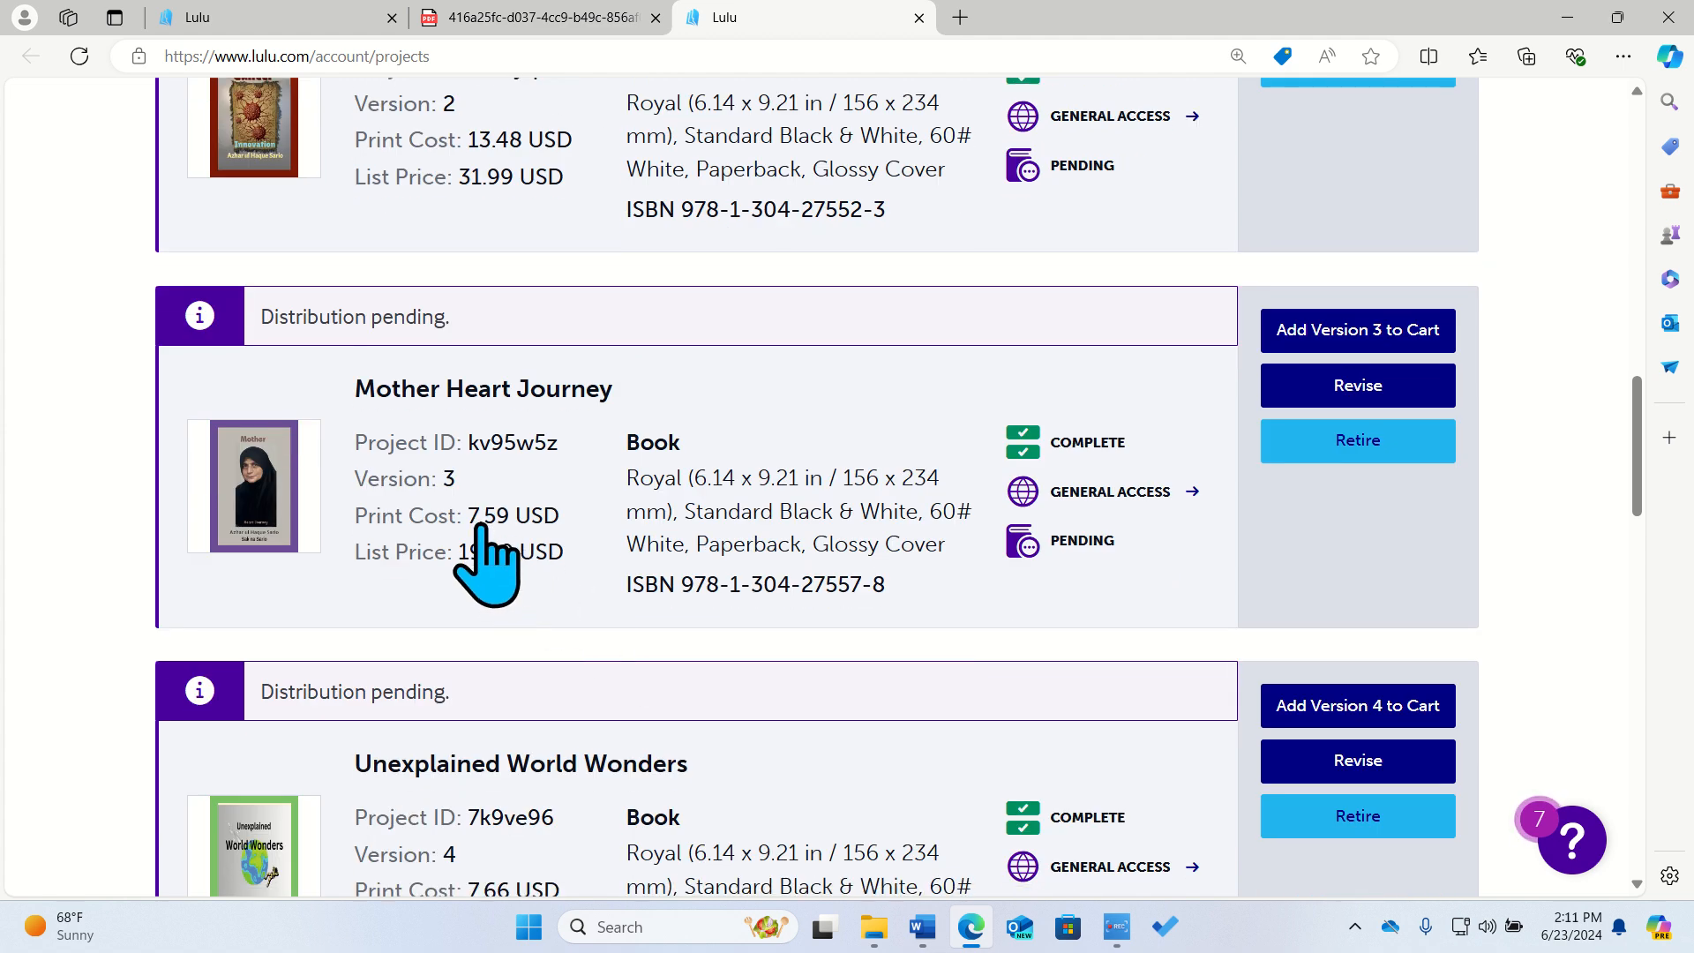
Compare print costs and list prices of the Mother Heart Journey, Unexplained World Wonders and rejected matte-cover paperbacks.
scroll(482, 530, down, 4)
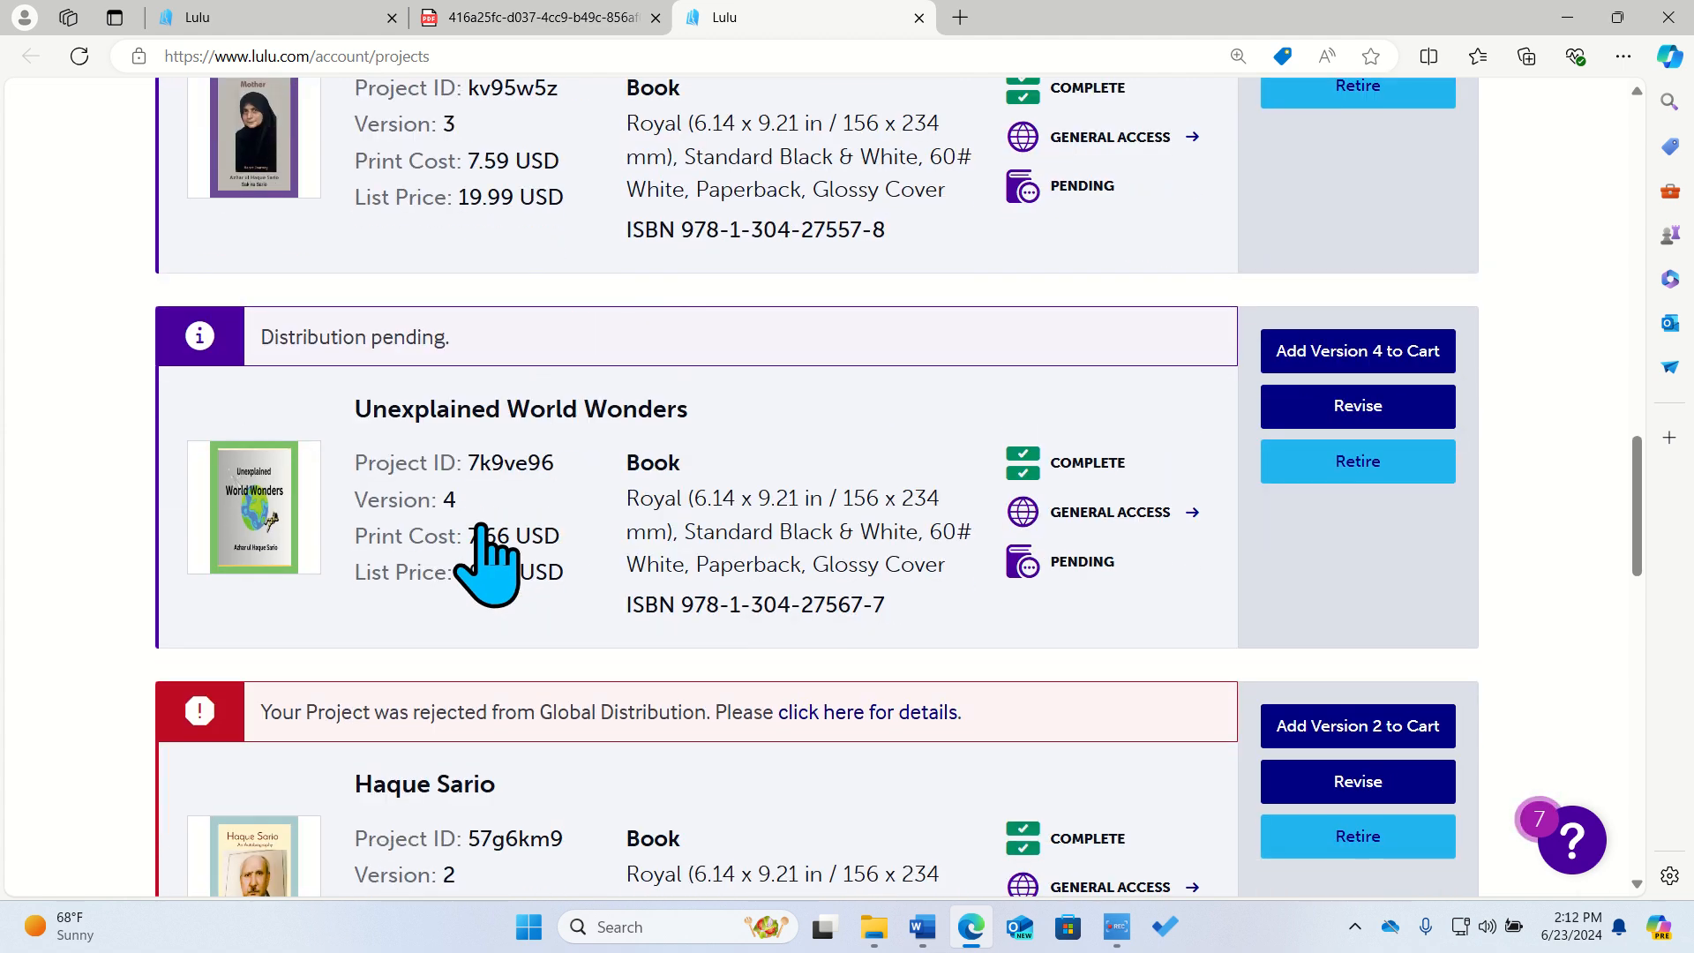
scroll(485, 560, down, 1)
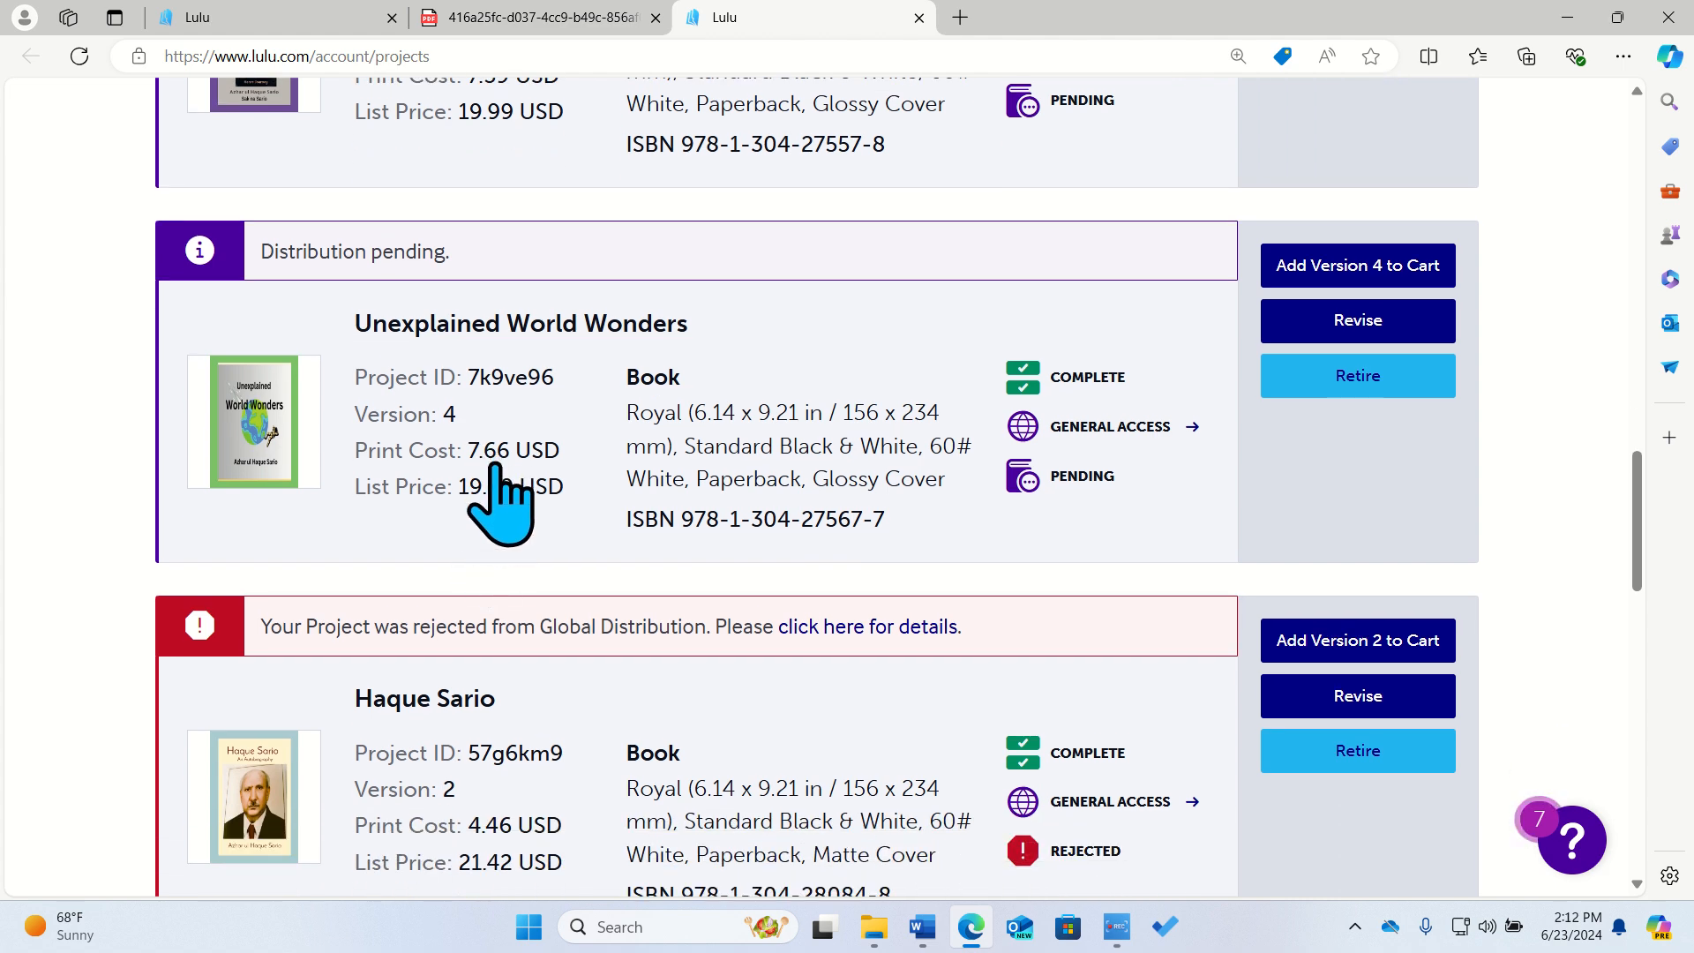
scroll(499, 503, down, 4)
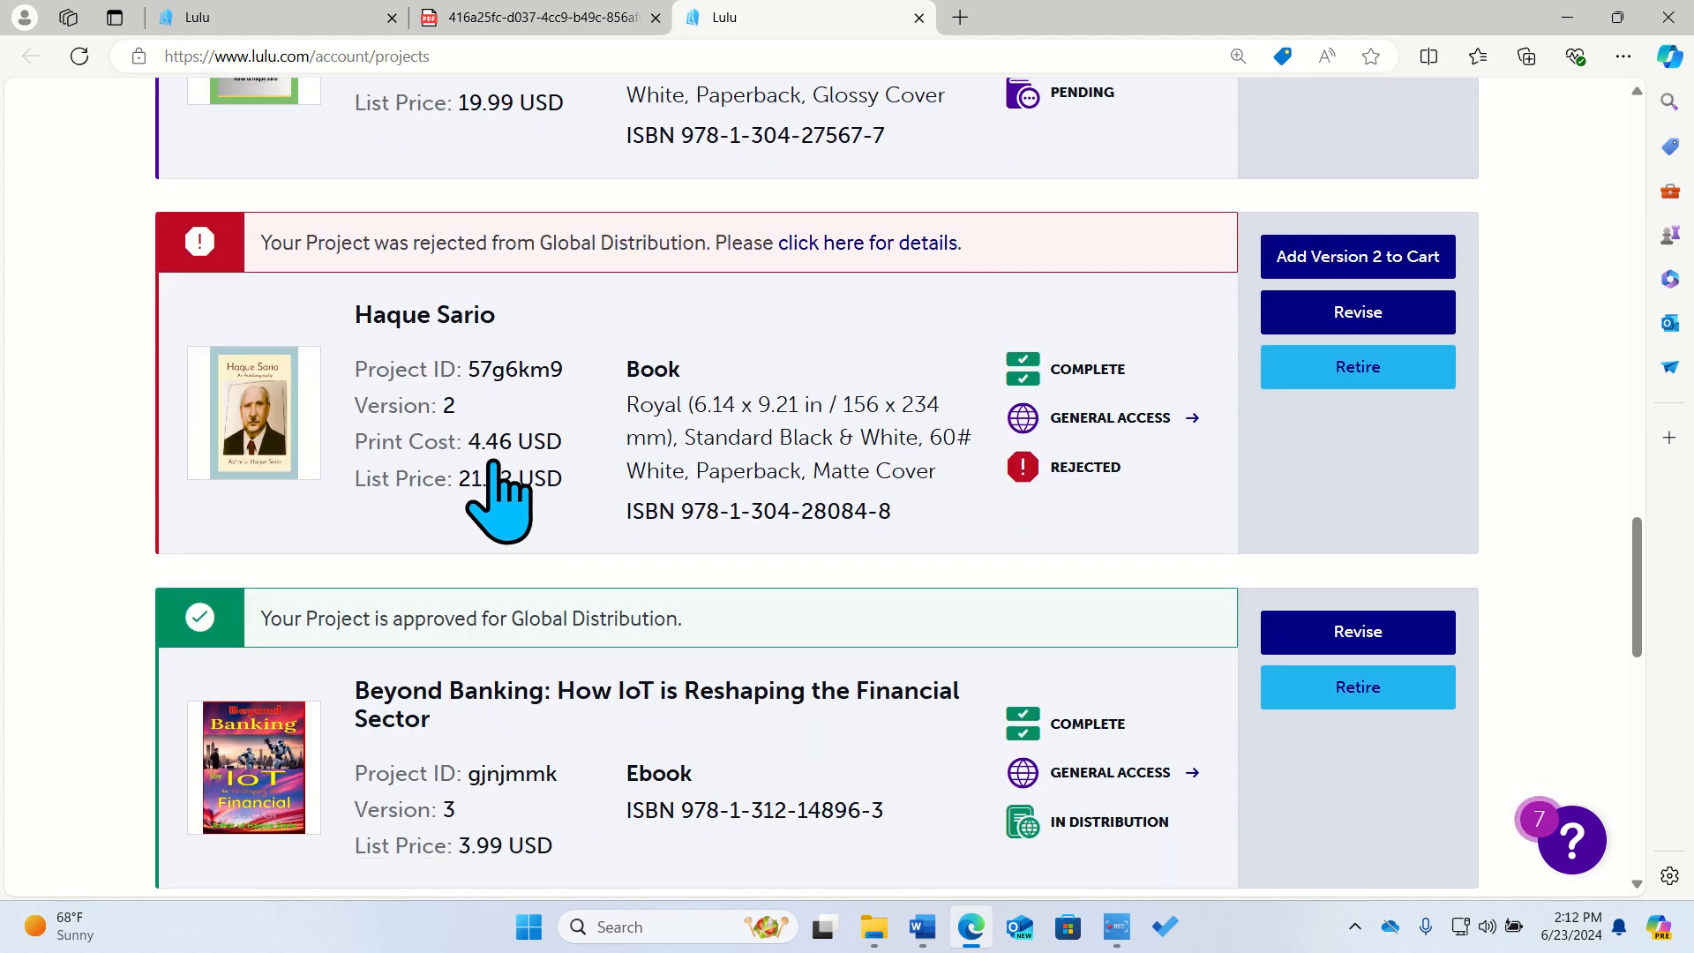
scroll(494, 472, up, 1)
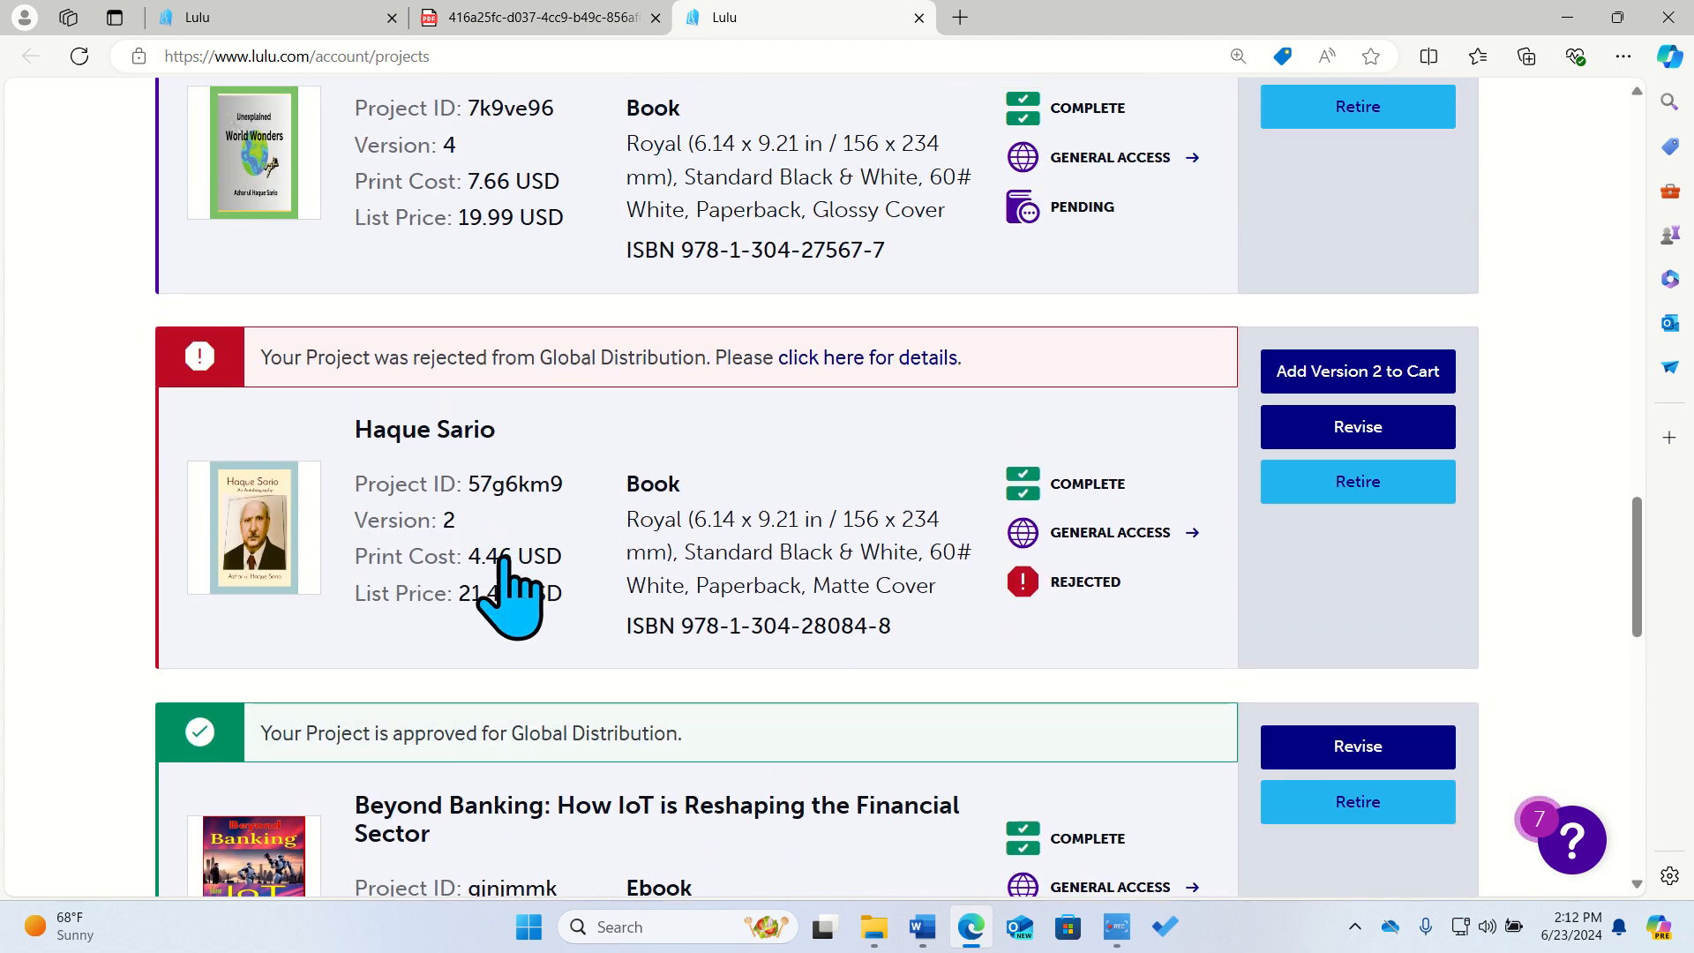
scroll(508, 589, up, 5)
scroll(508, 588, down, 3)
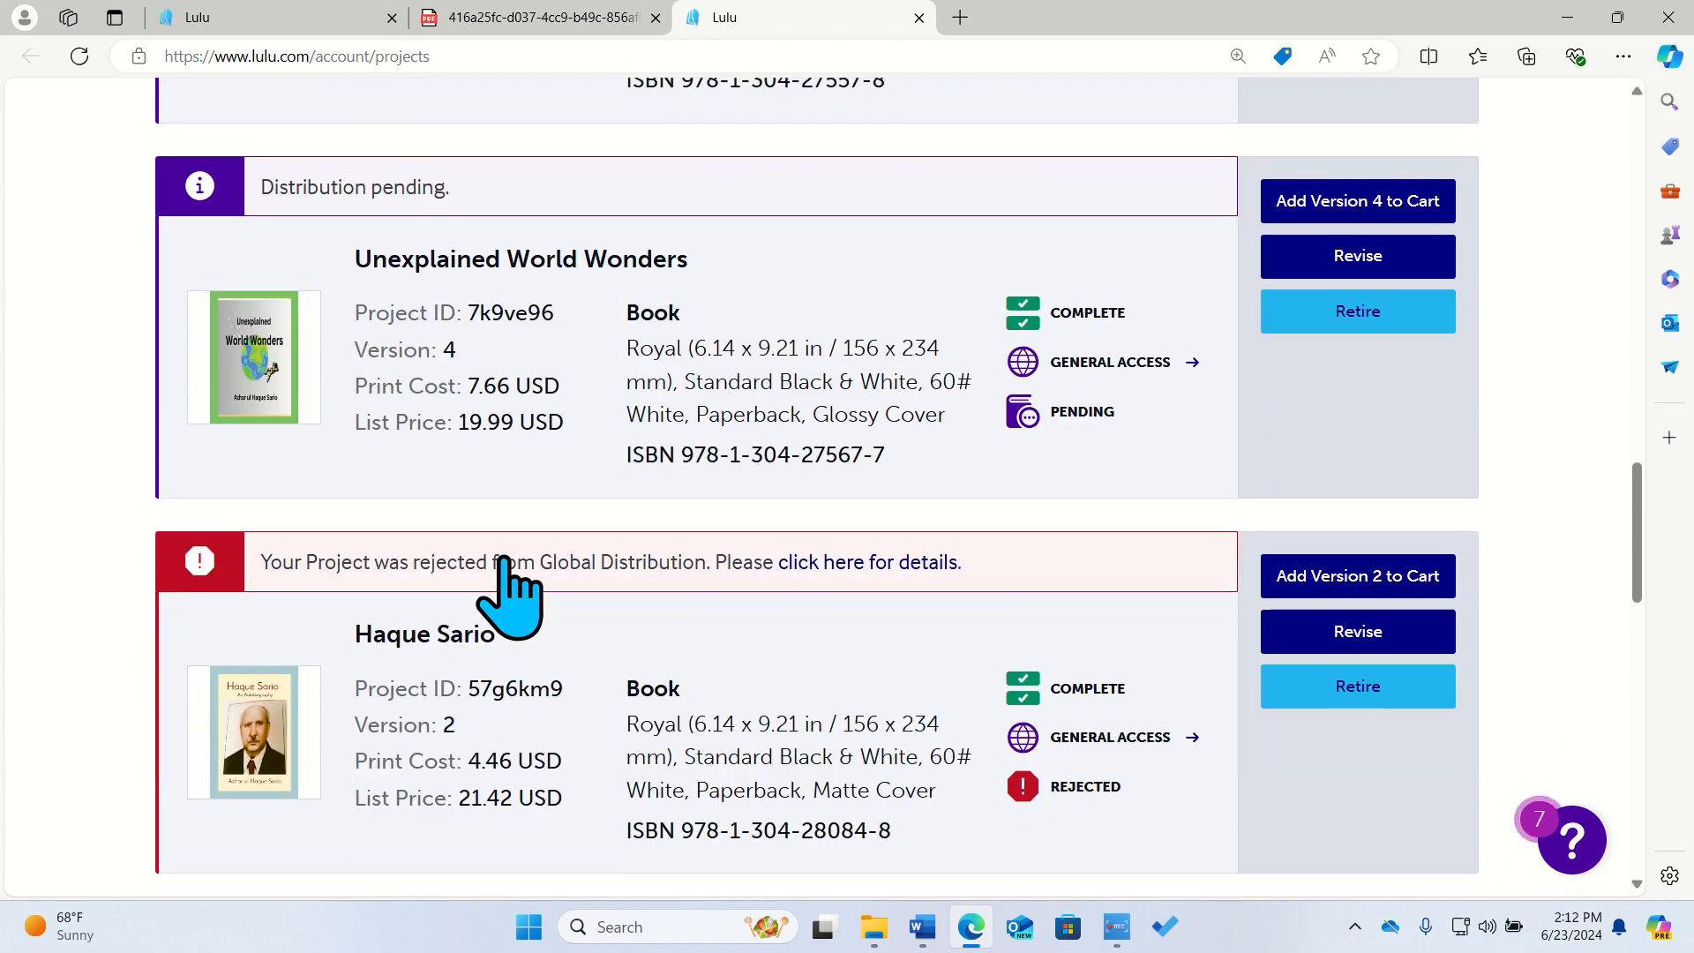
scroll(508, 588, up, 1)
scroll(508, 588, up, 2)
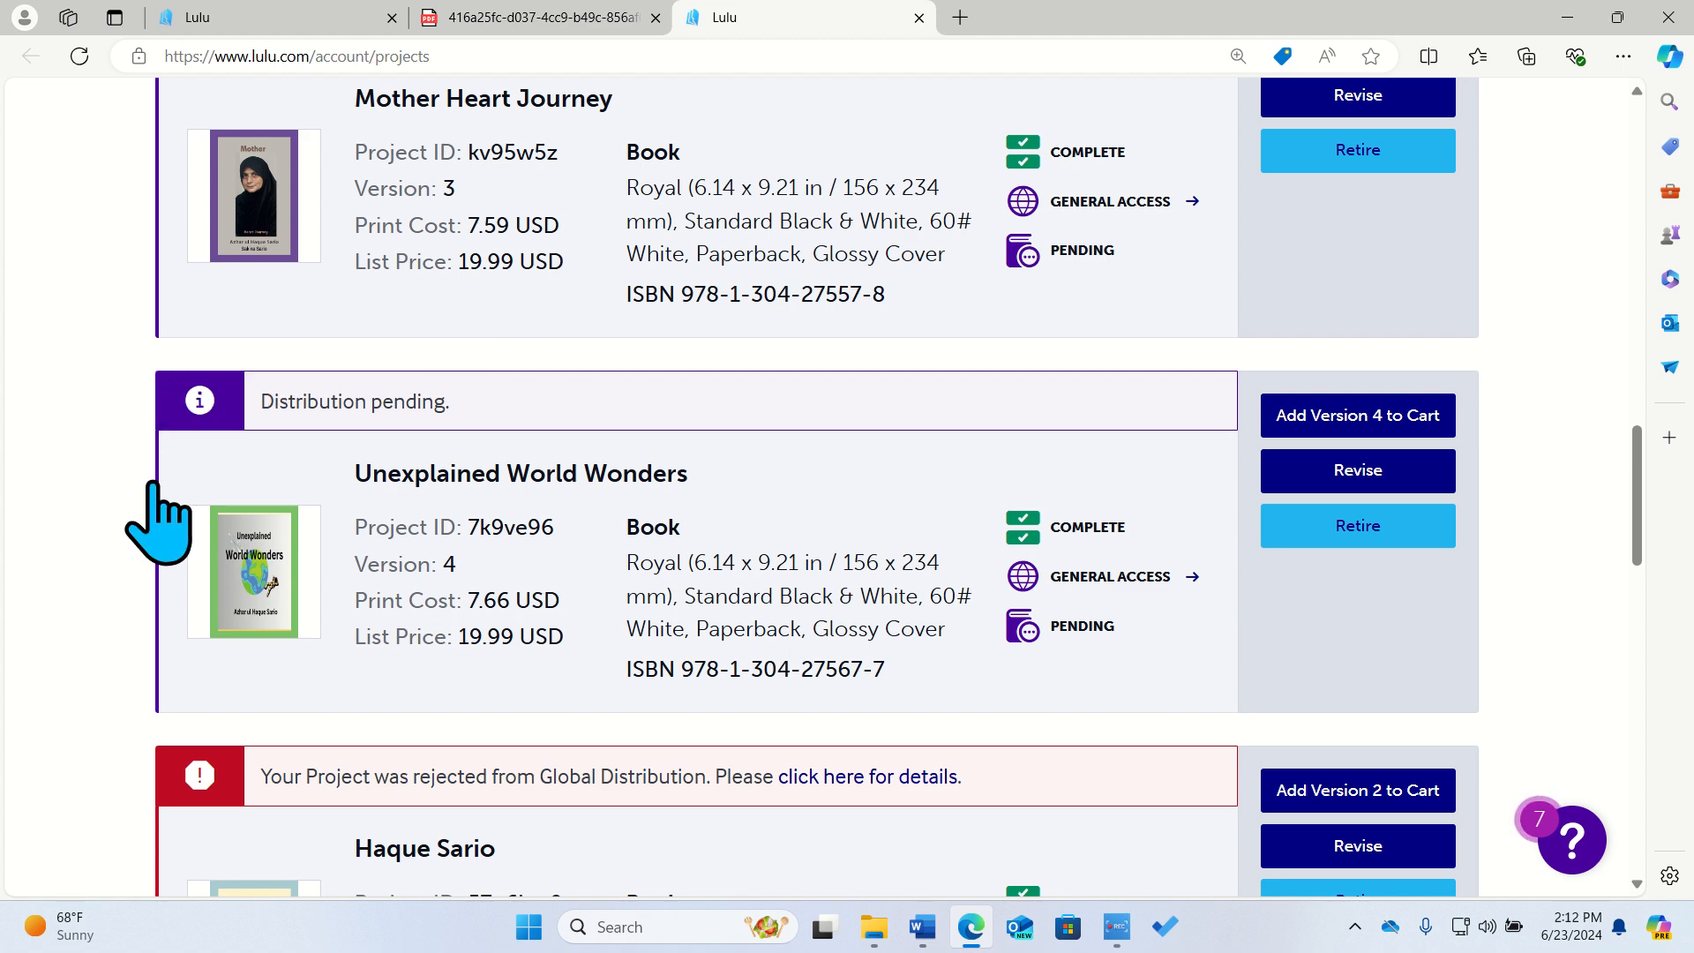
Open the Sales & Payments page and return to the projects overview.
scroll(139, 523, up, 6)
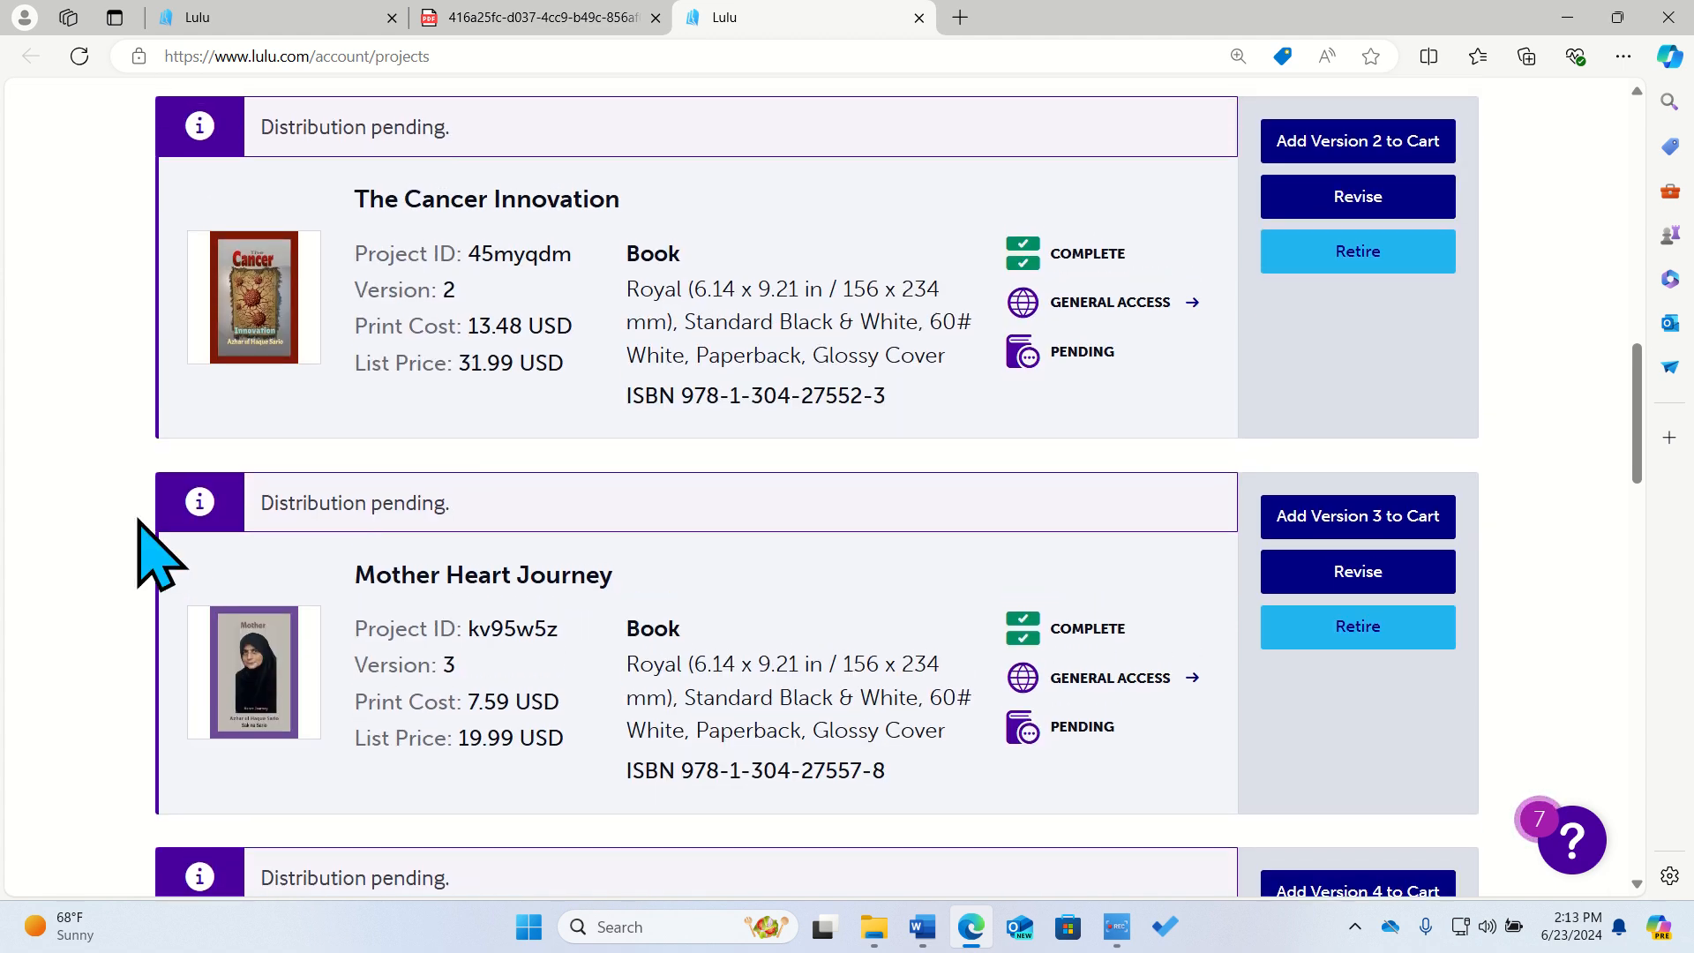
scroll(139, 523, up, 10)
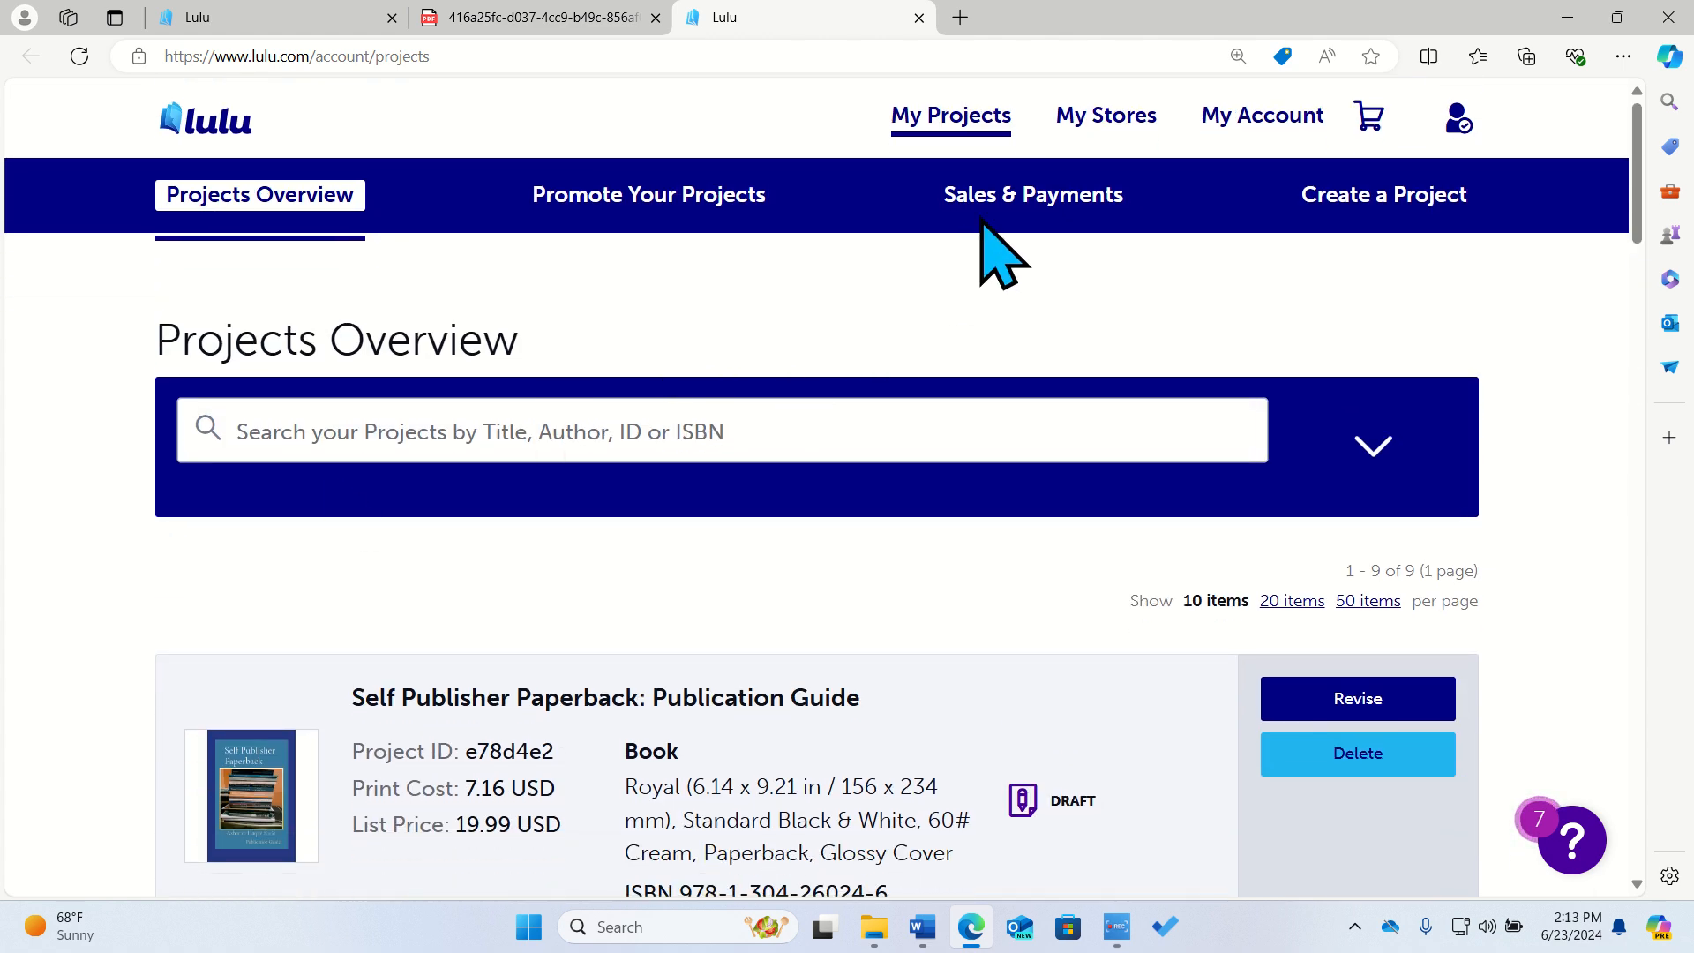
click(1013, 198)
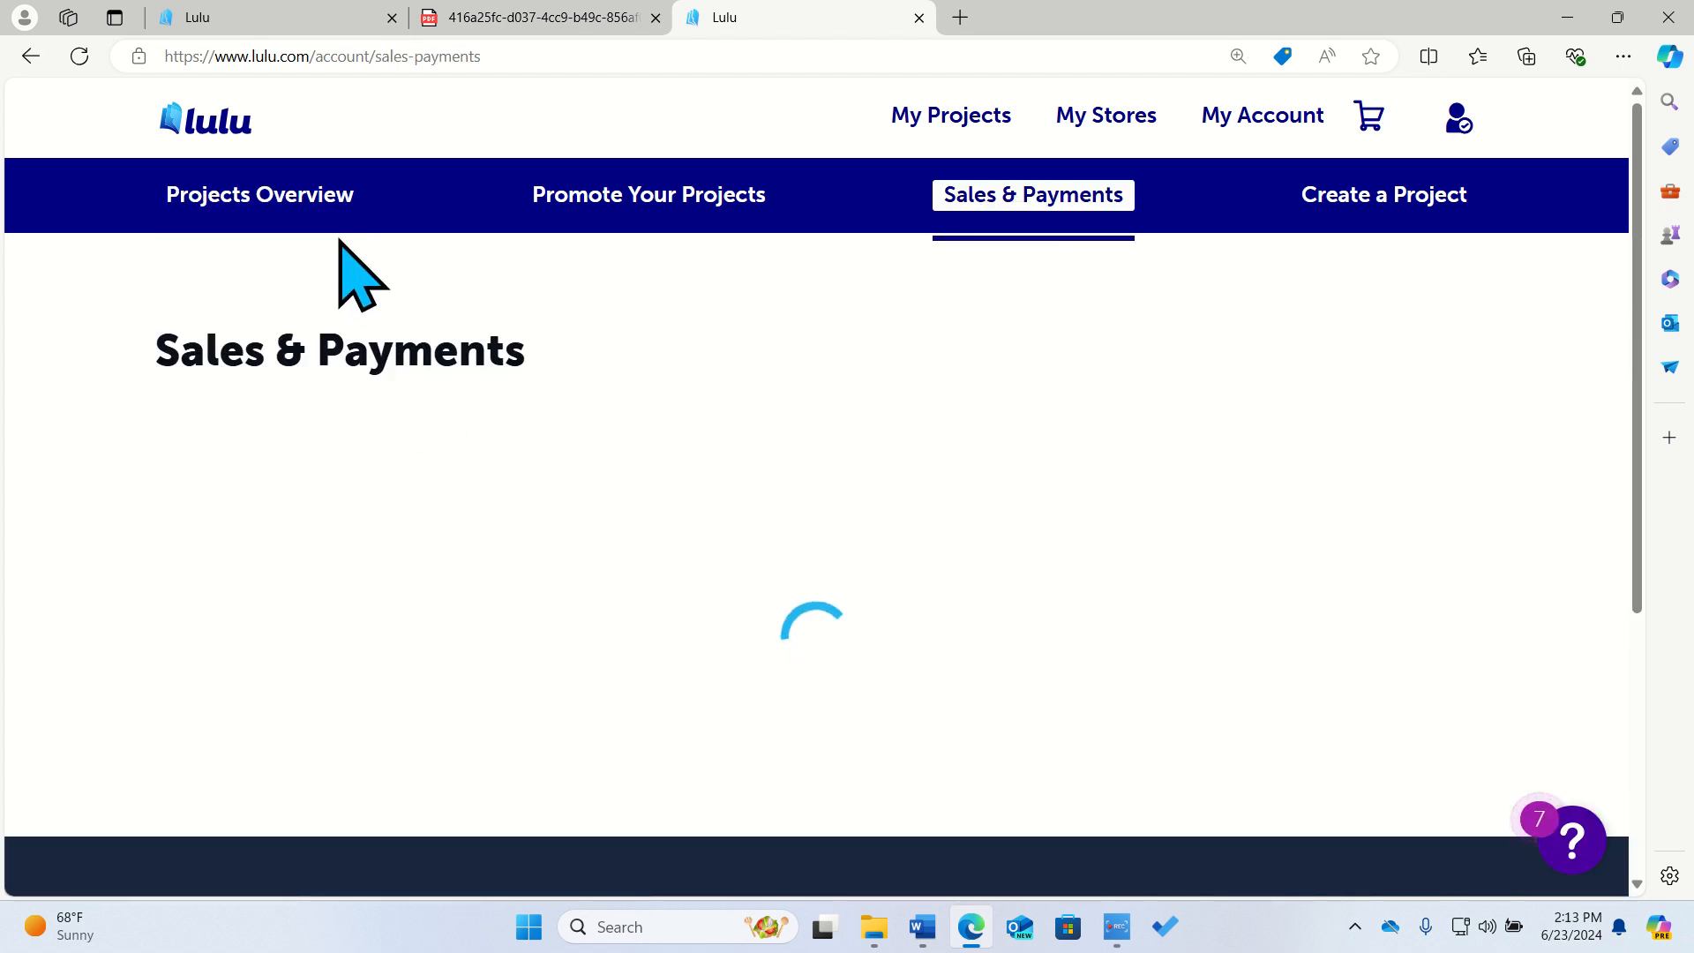
click(323, 208)
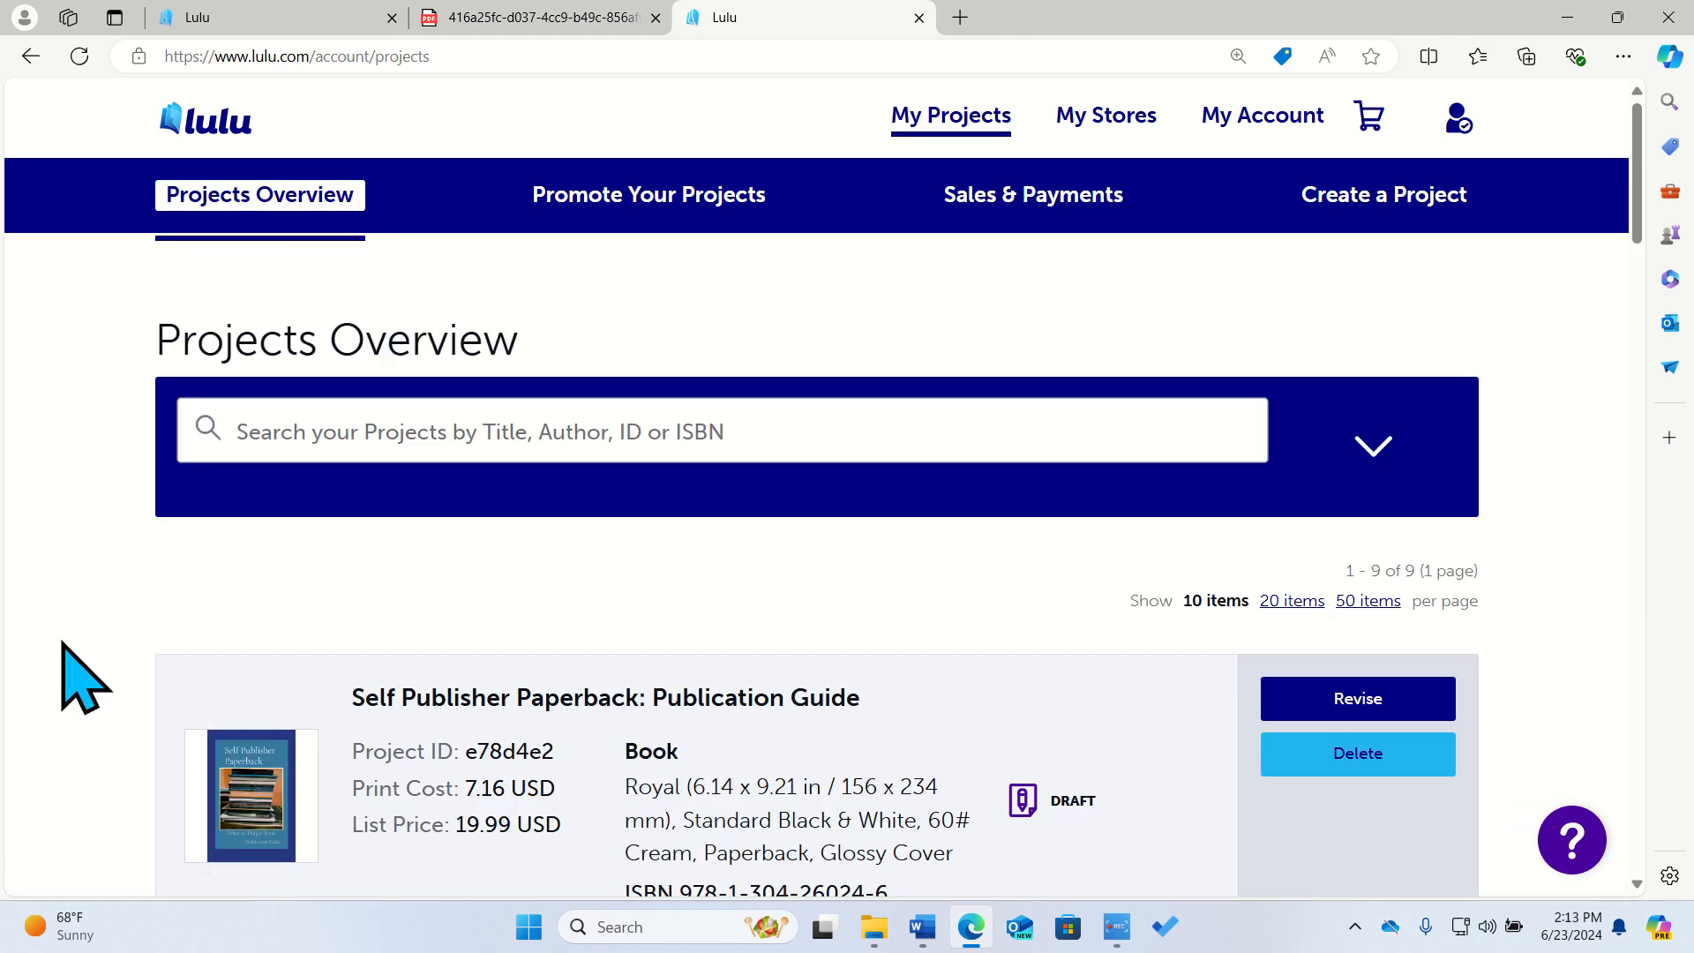
Examine the Global Distribution status and prices of the rejected paperback and of the Beyond Banking ebook and paperback.
scroll(63, 657, down, 5)
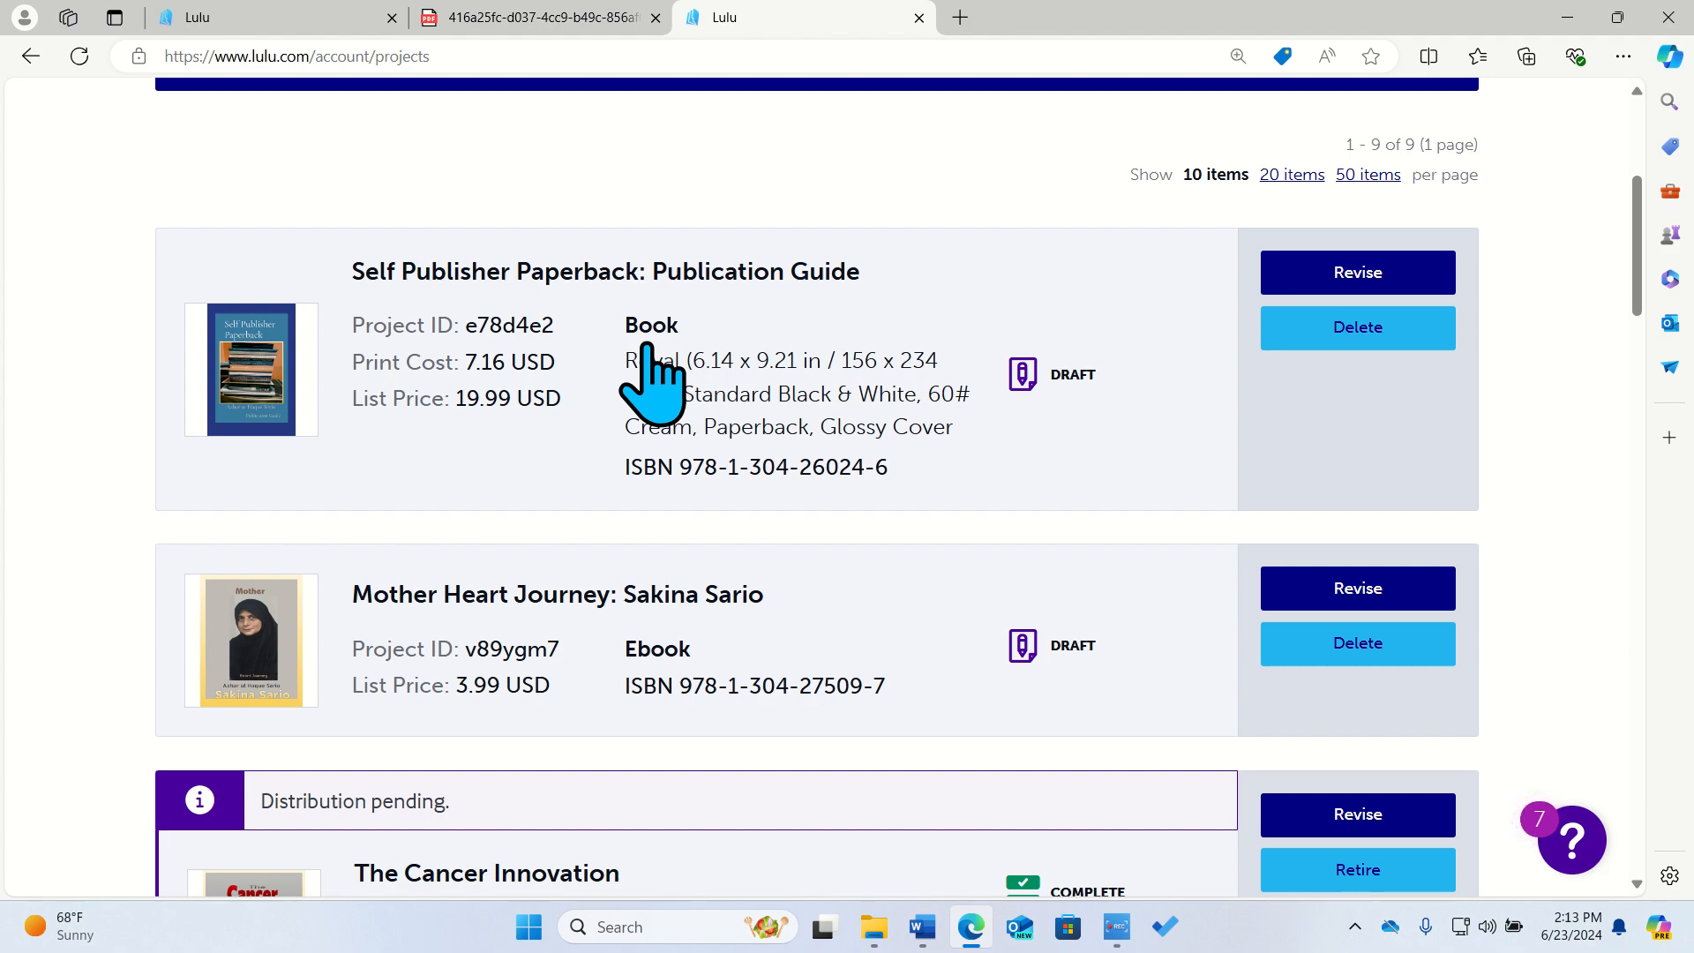
scroll(136, 798, down, 15)
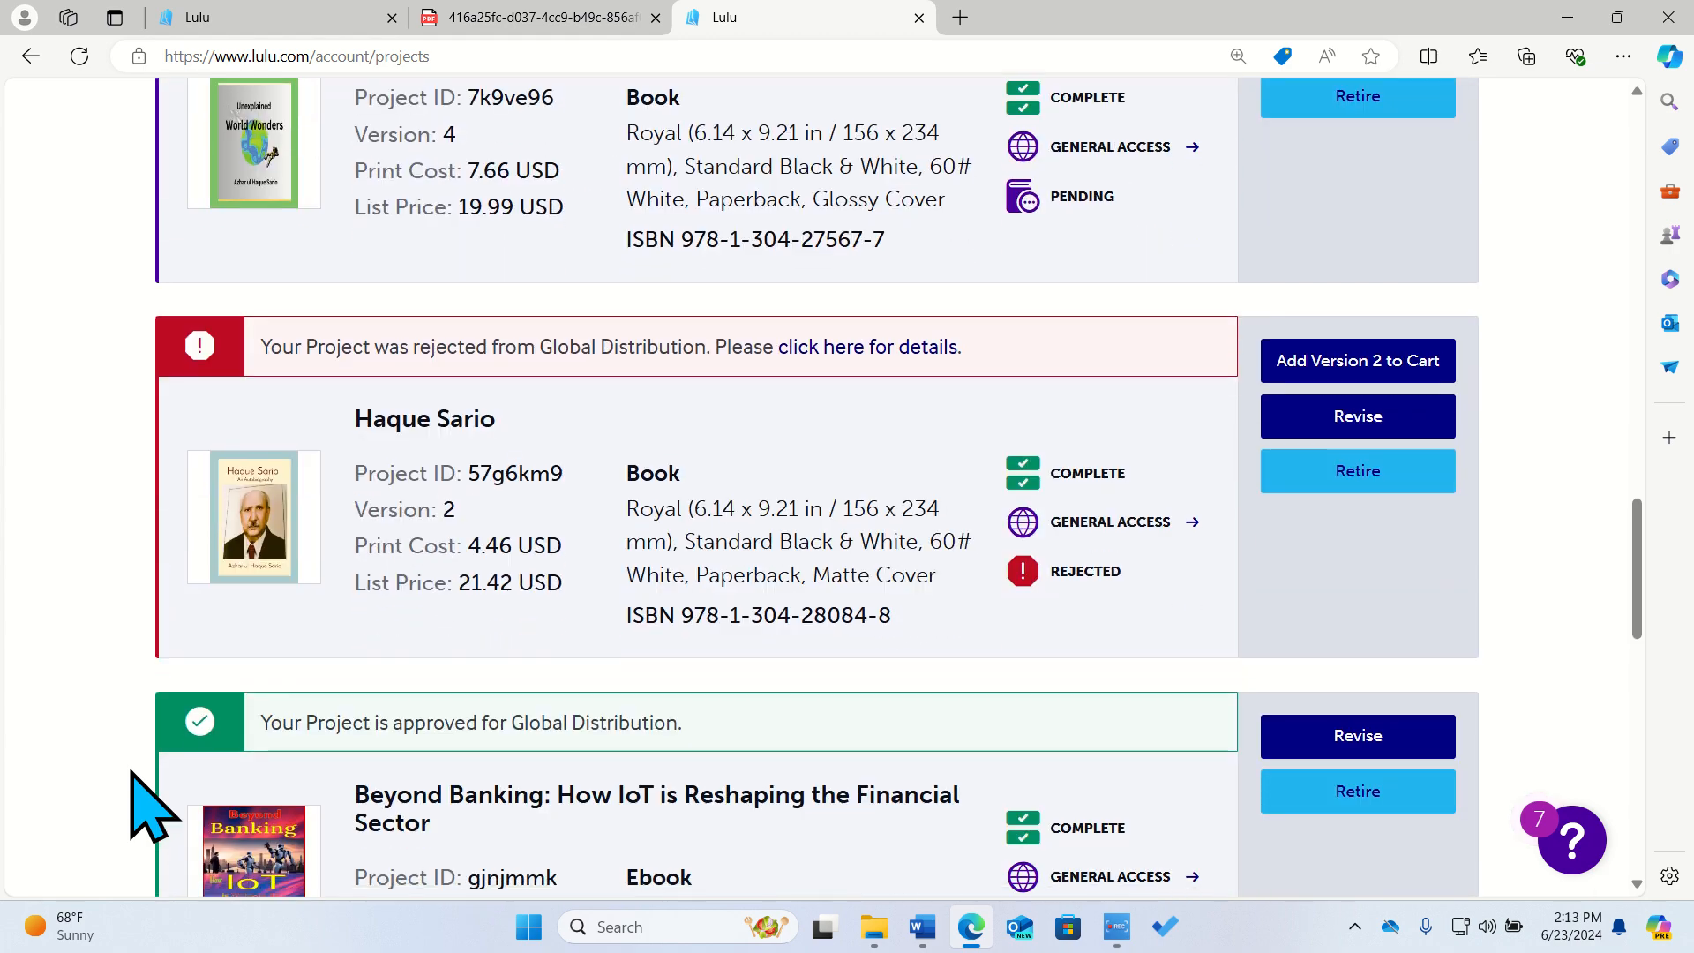
scroll(141, 803, up, 3)
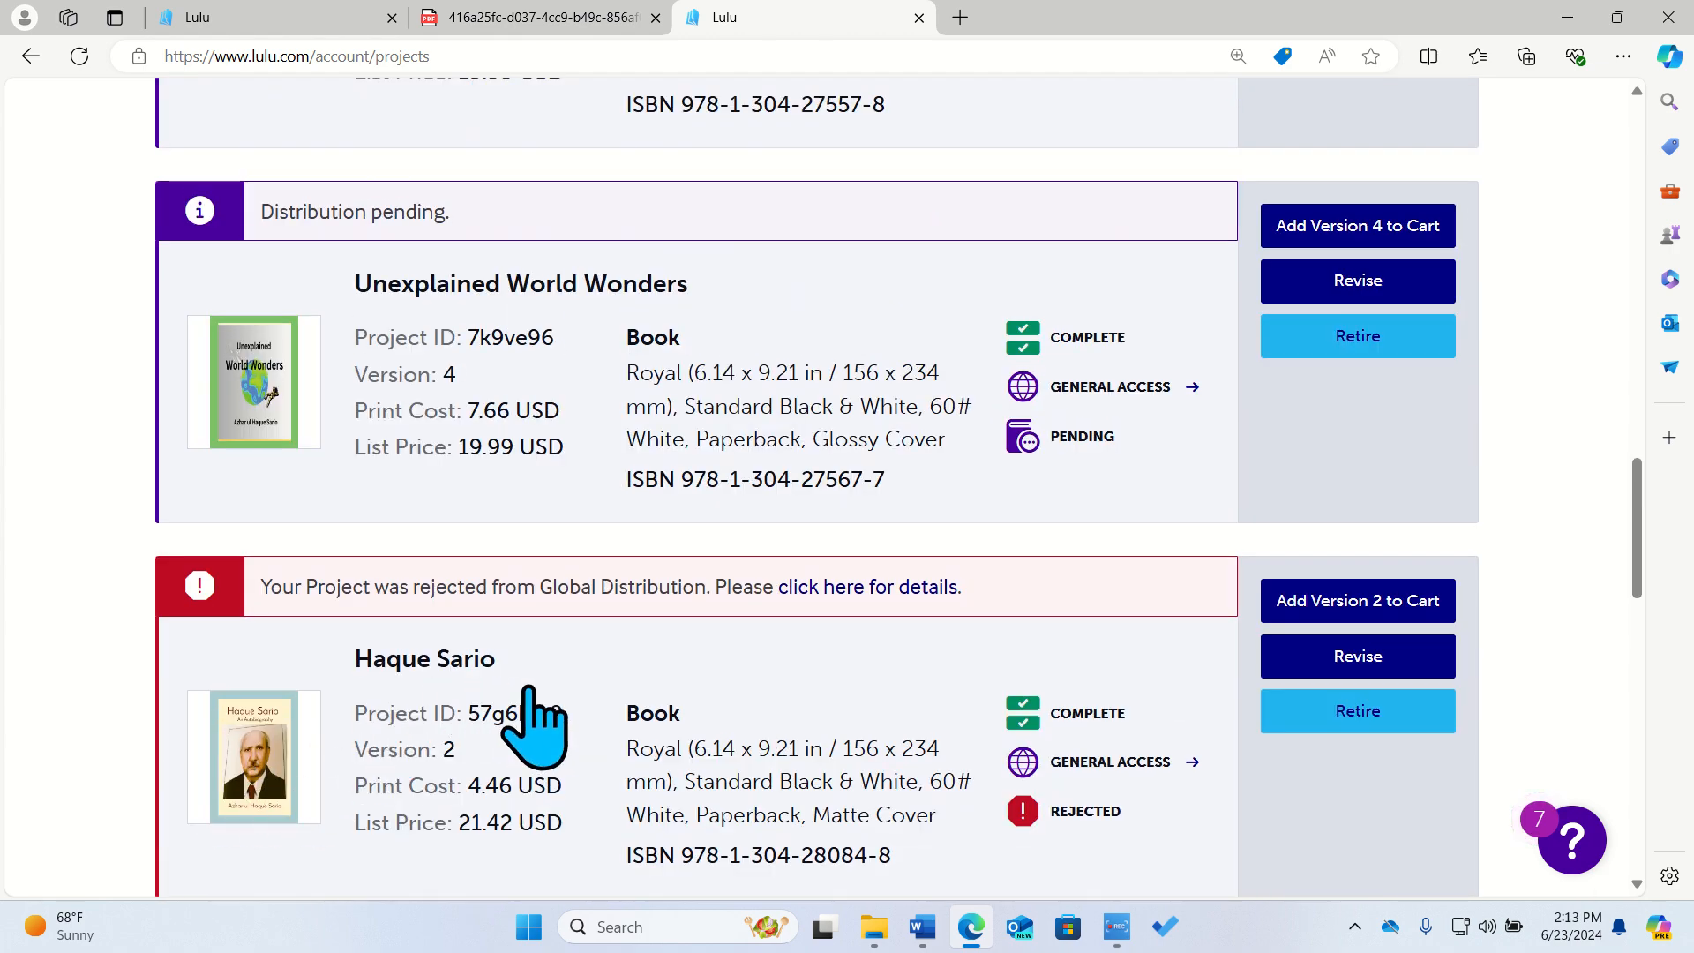
scroll(527, 688, down, 5)
scroll(578, 521, up, 2)
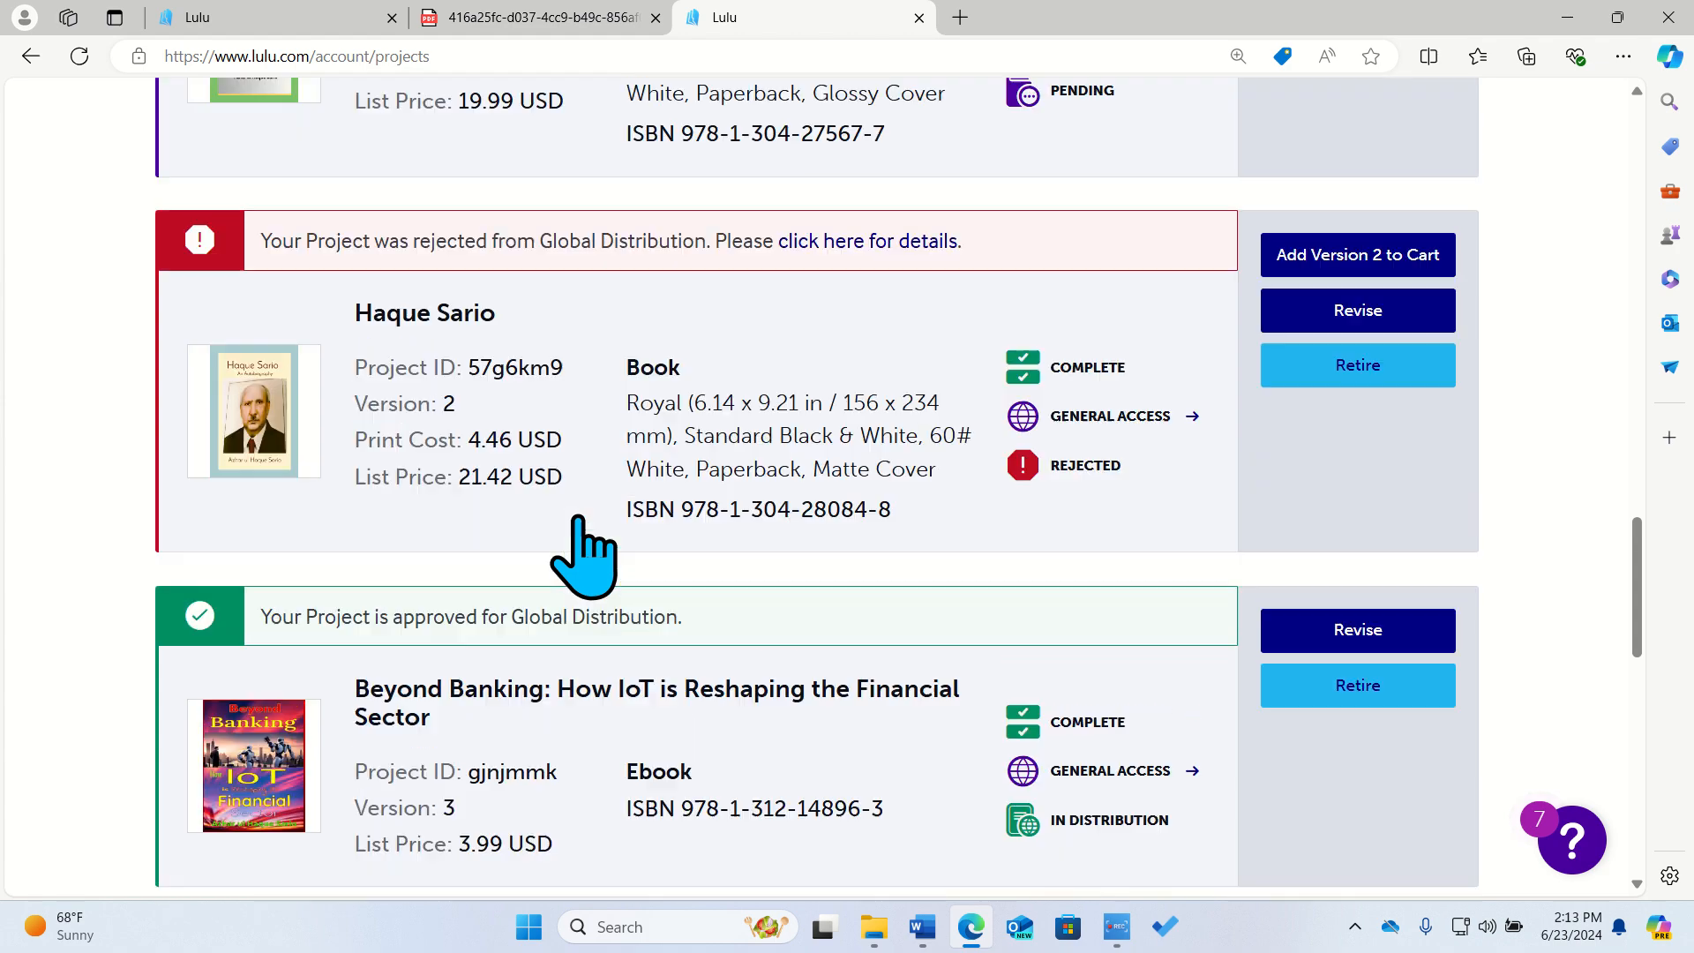
scroll(582, 529, up, 2)
scroll(597, 540, down, 6)
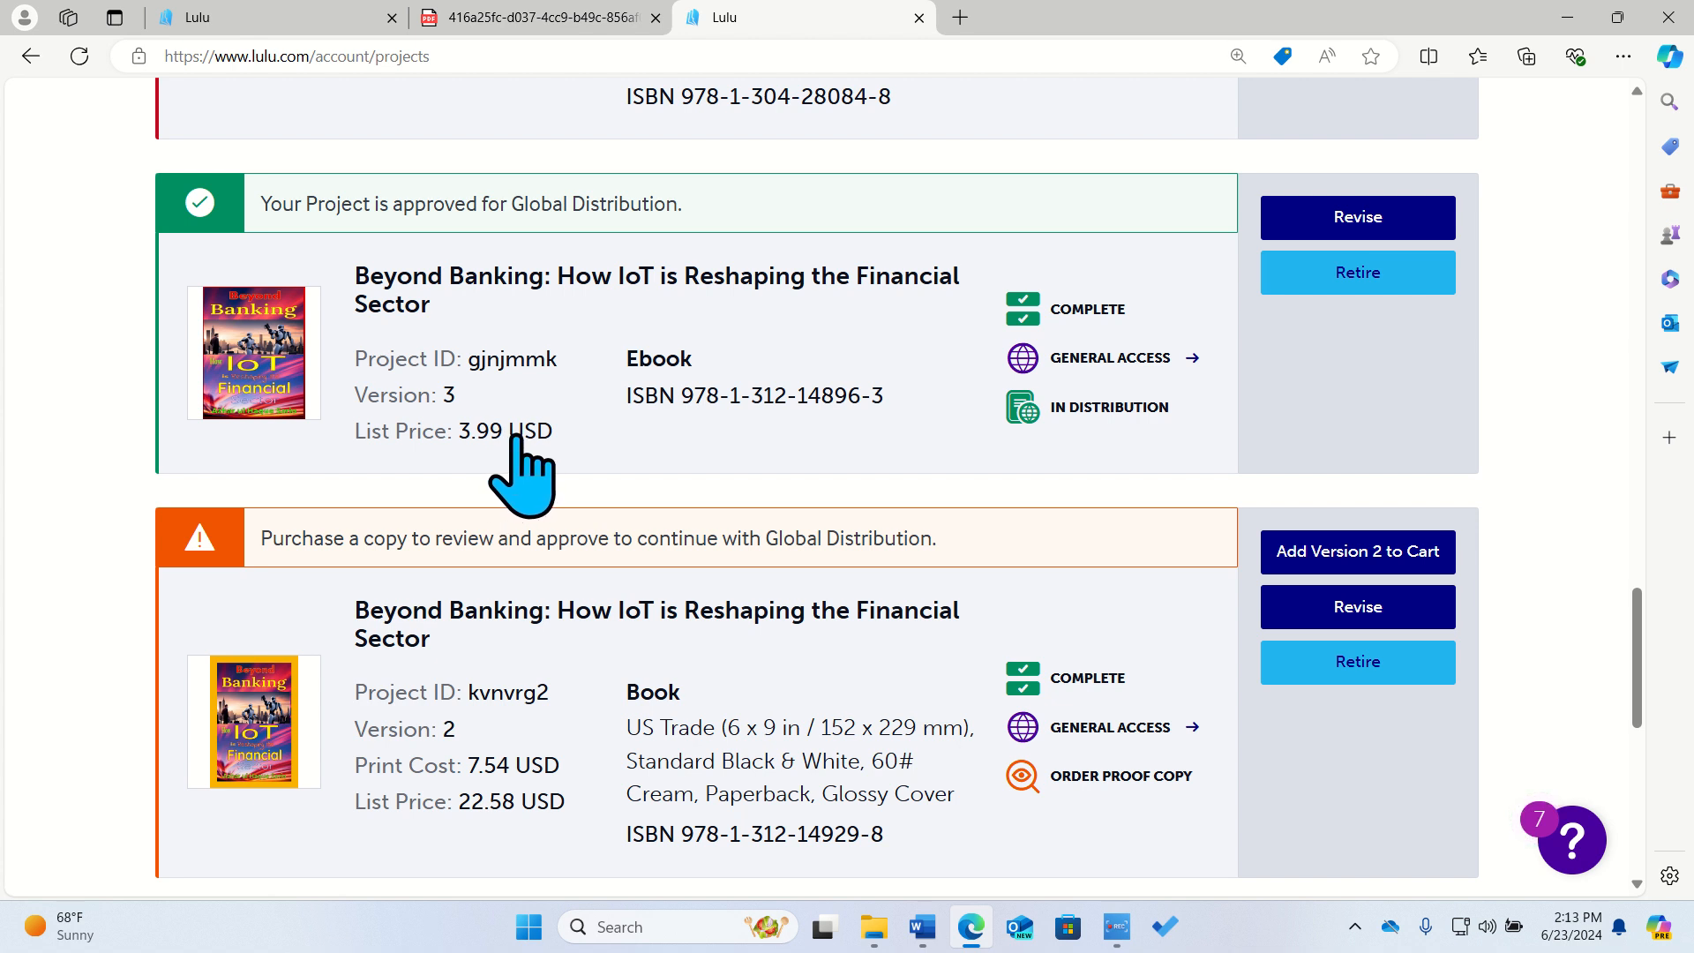
scroll(516, 472, down, 1)
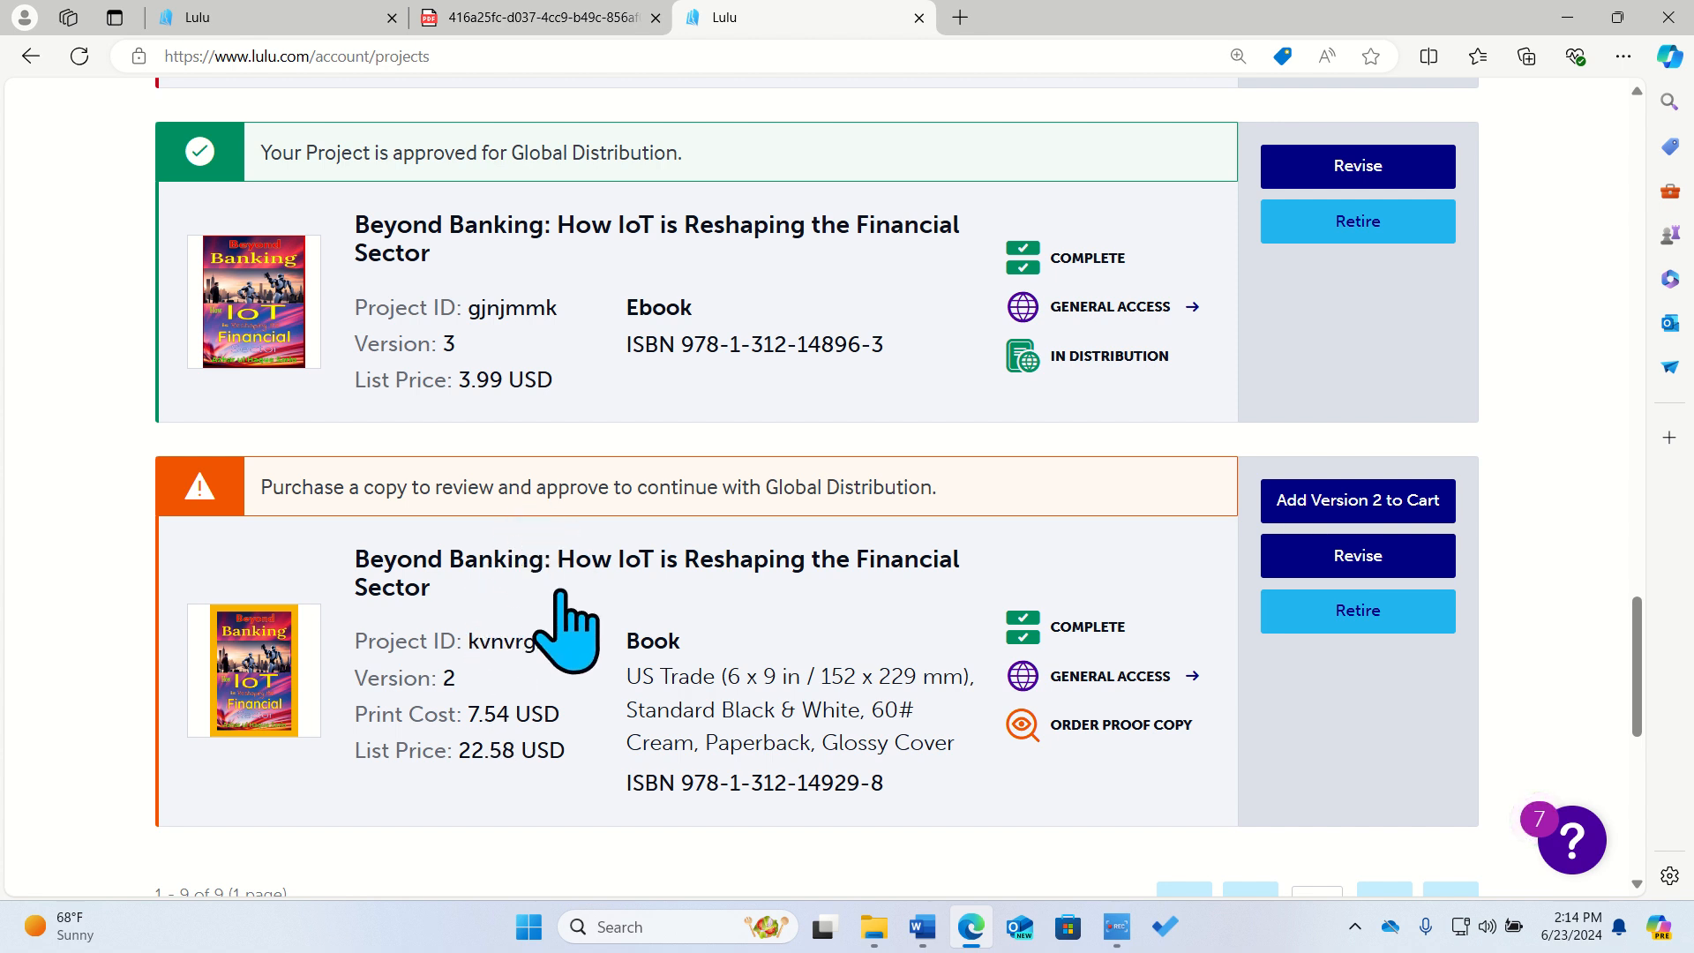
scroll(561, 593, up, 1)
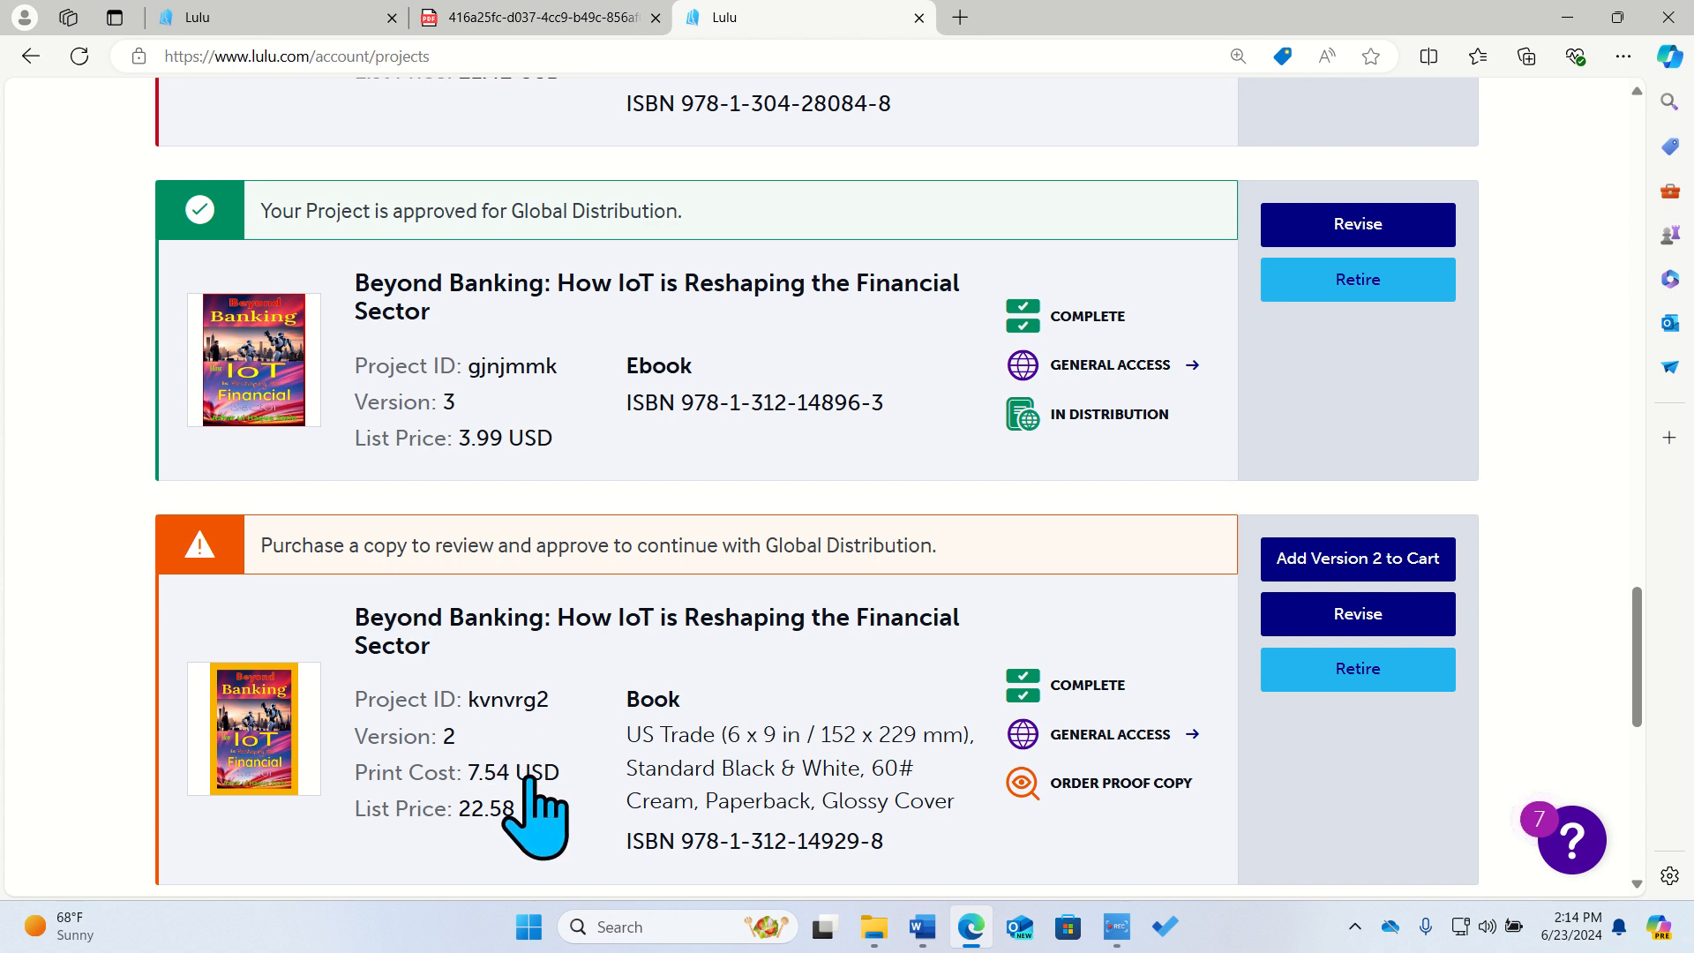
scroll(528, 776, down, 1)
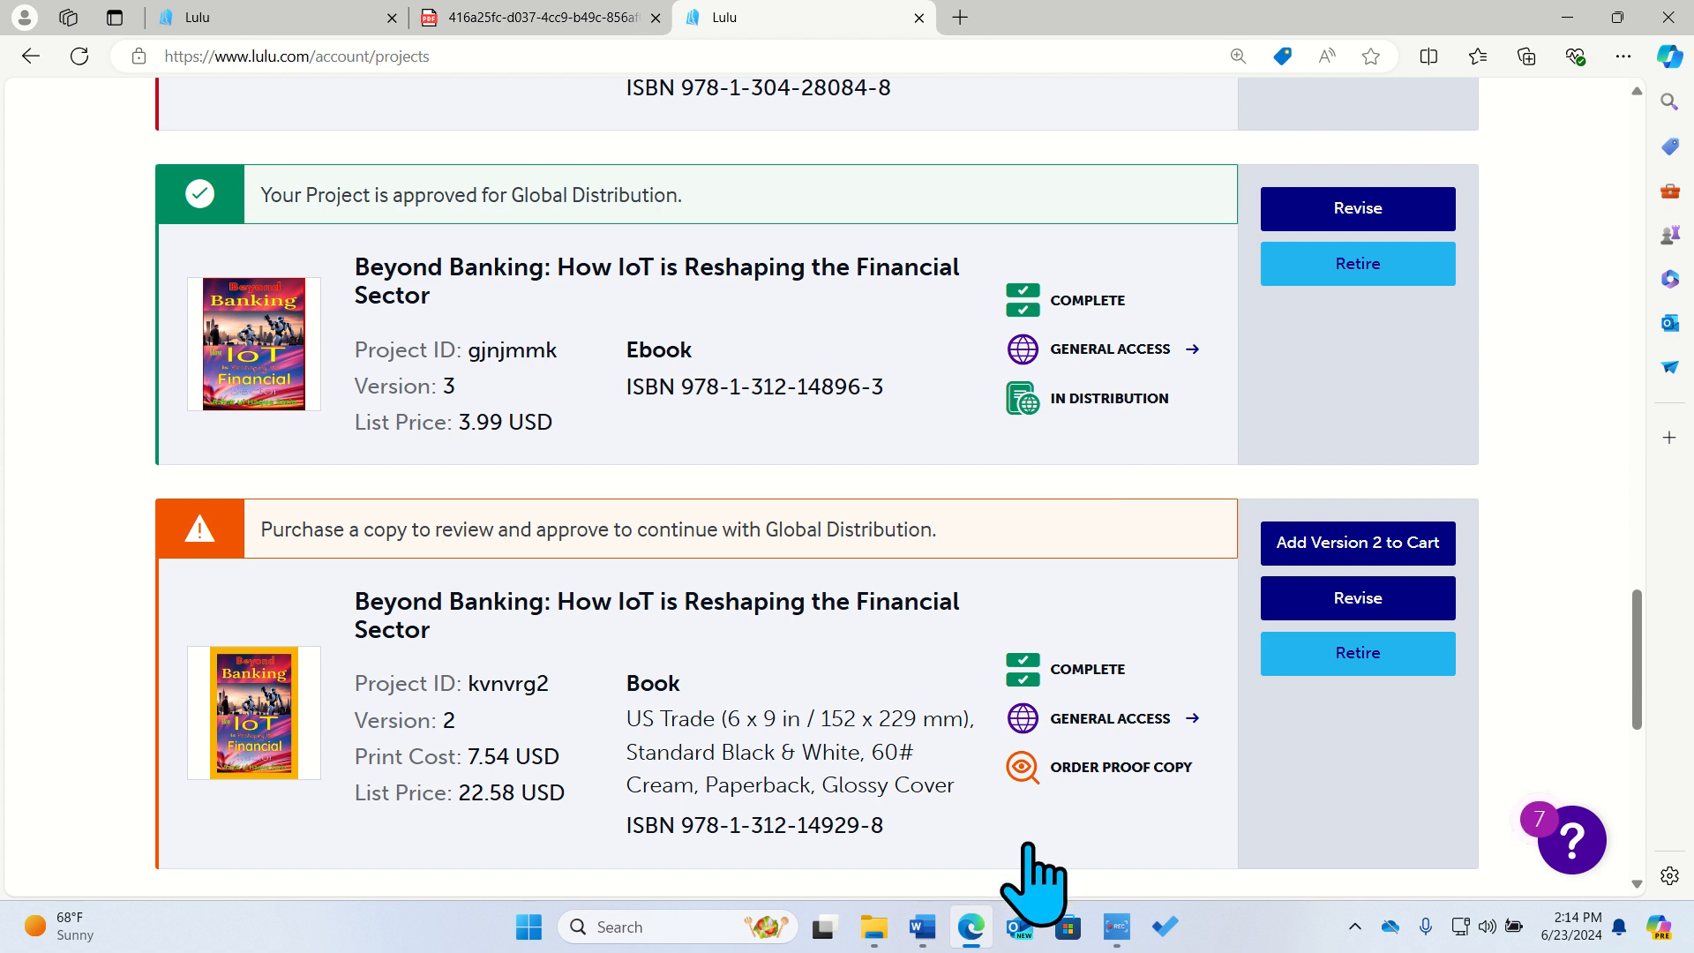
Open the project details of the Beyond Banking paperback from its proof copy status and examine the page, including the proof purchase requirement.
right_click(1143, 773)
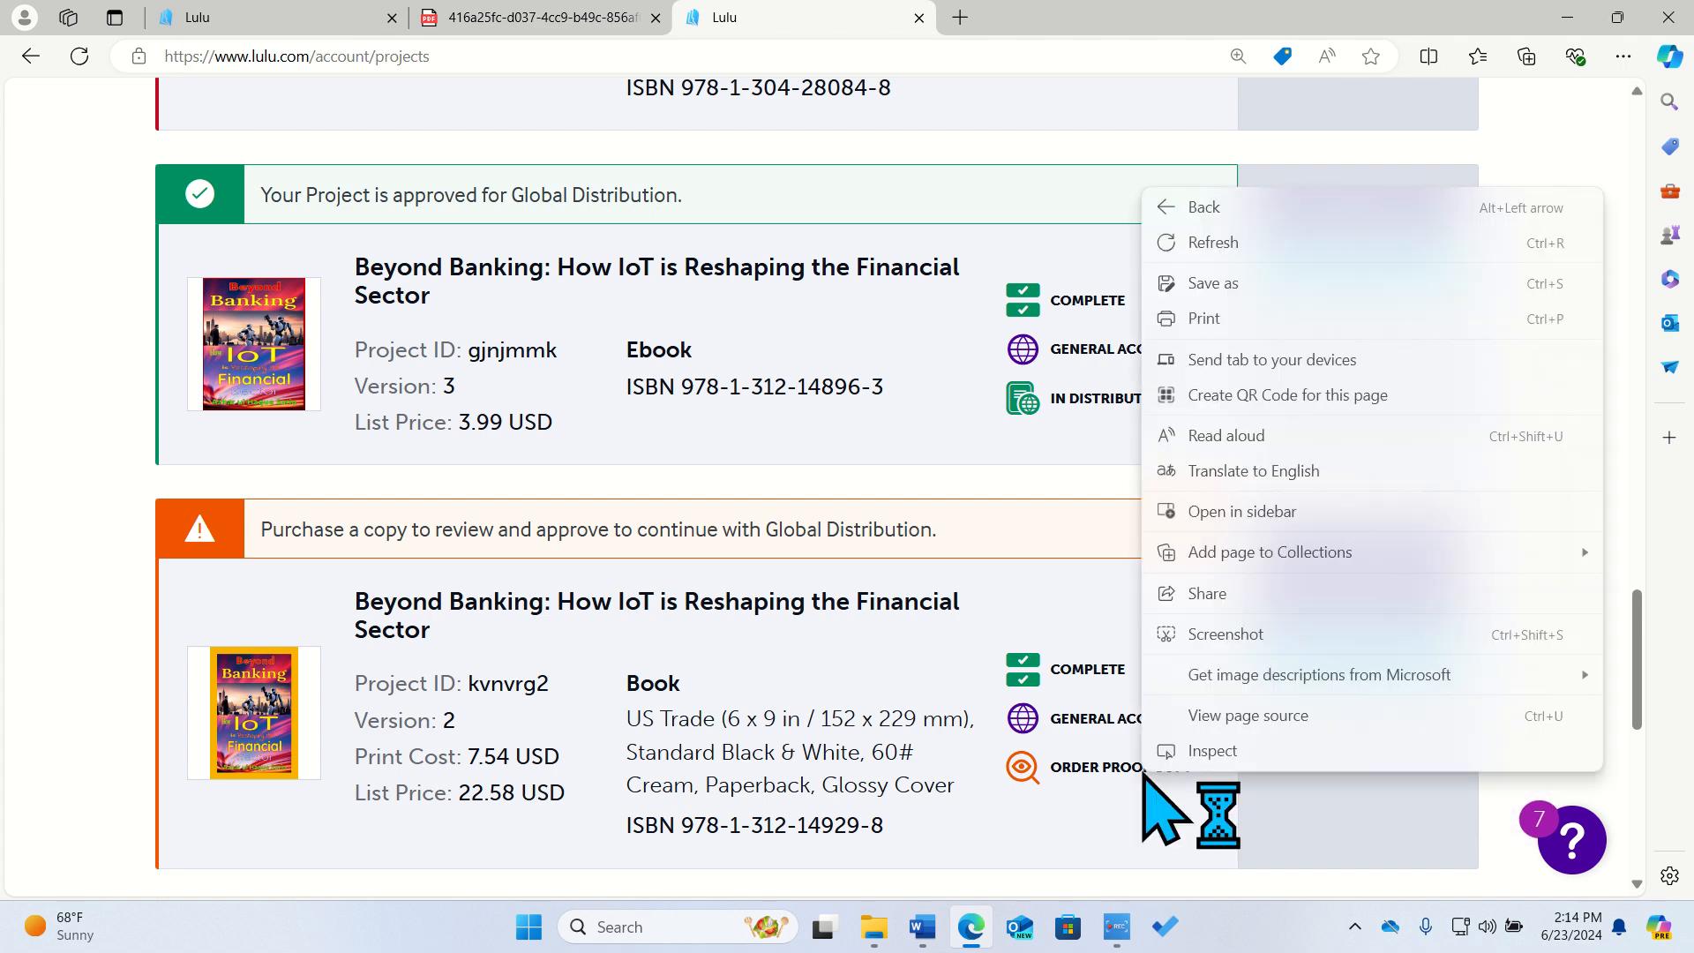
click(1079, 777)
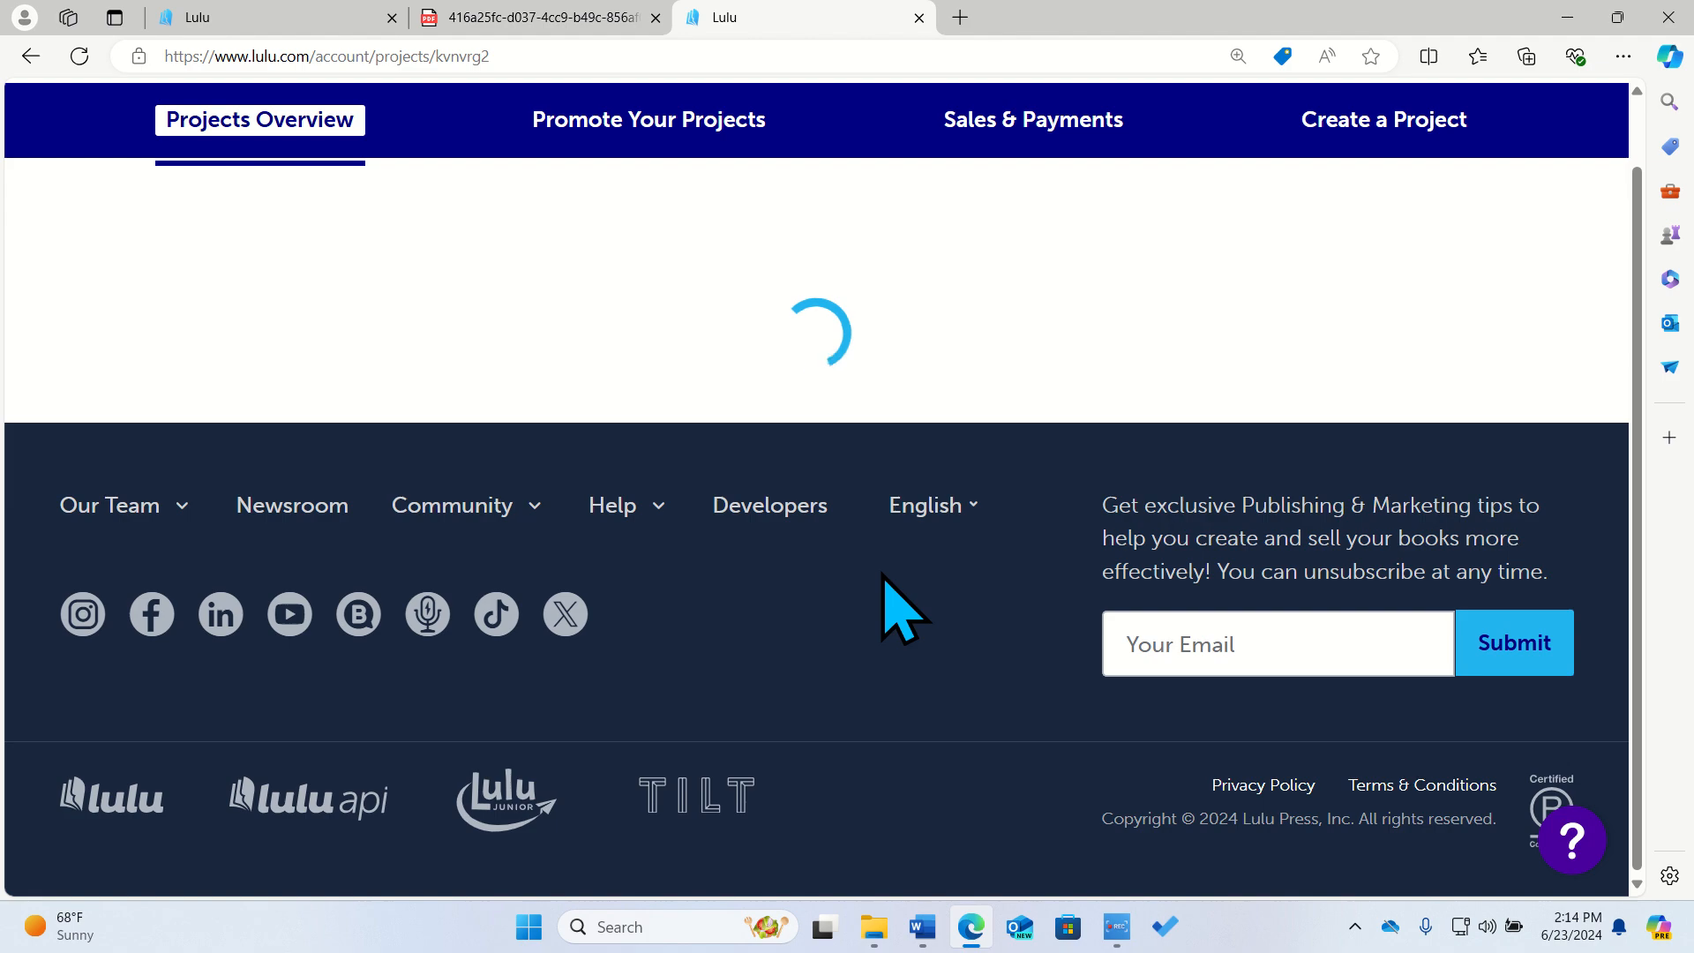
scroll(880, 573, up, 6)
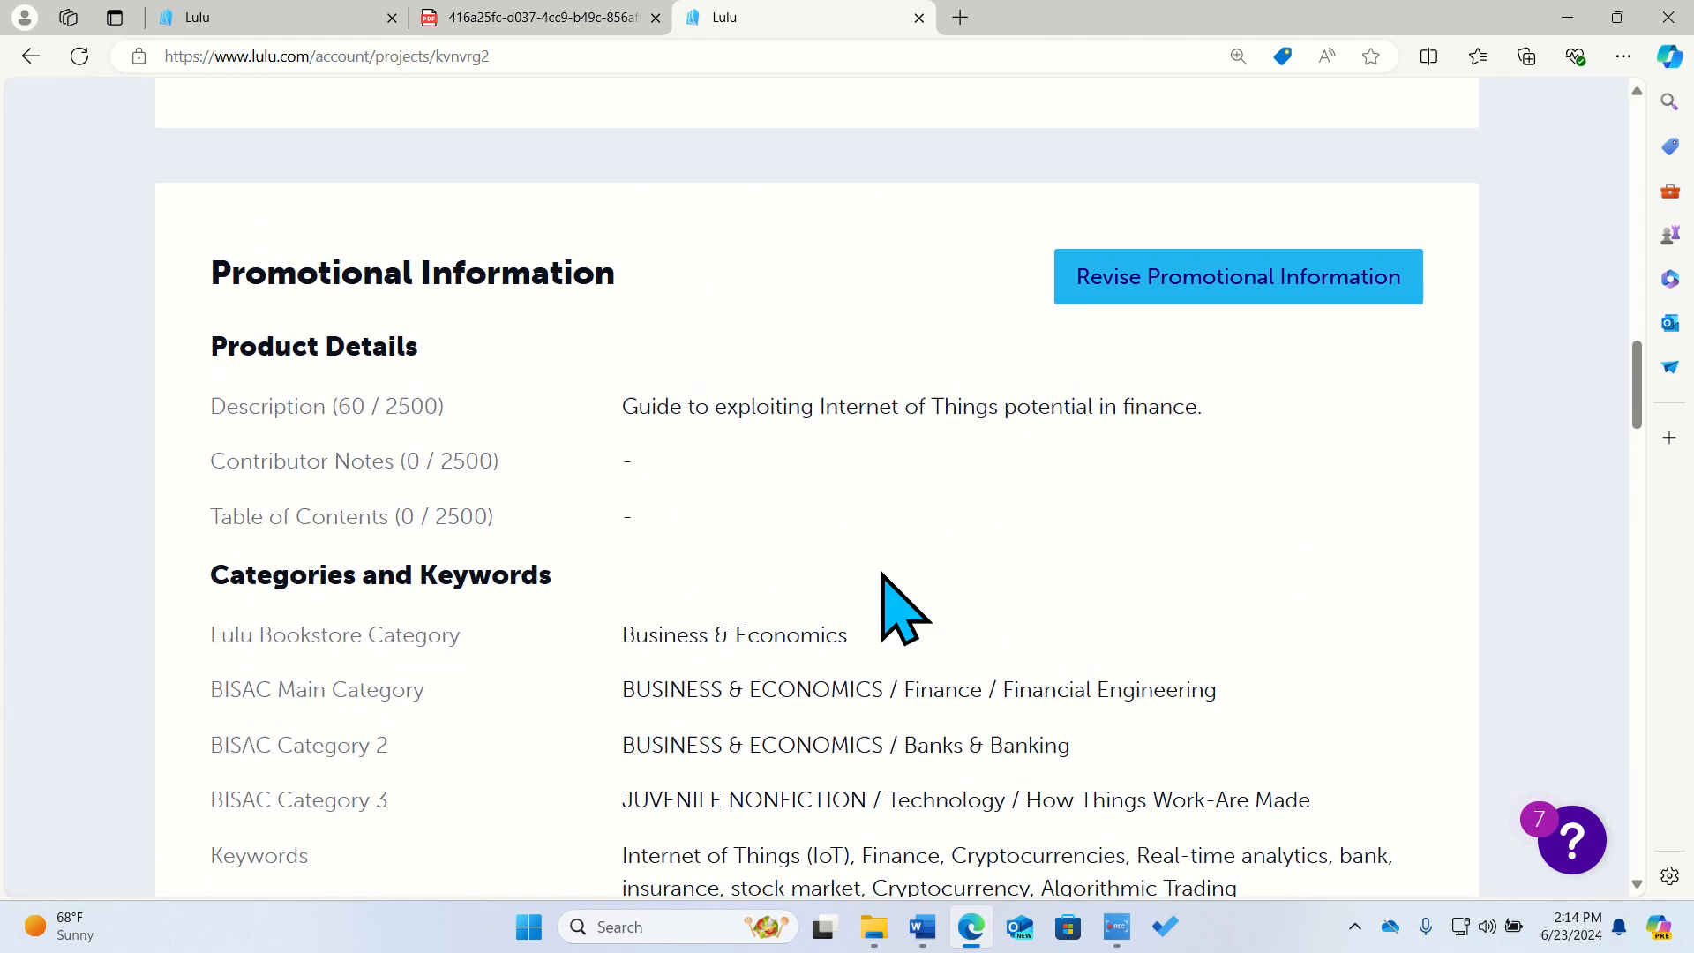
scroll(880, 573, down, 10)
scroll(881, 573, up, 17)
scroll(880, 573, up, 15)
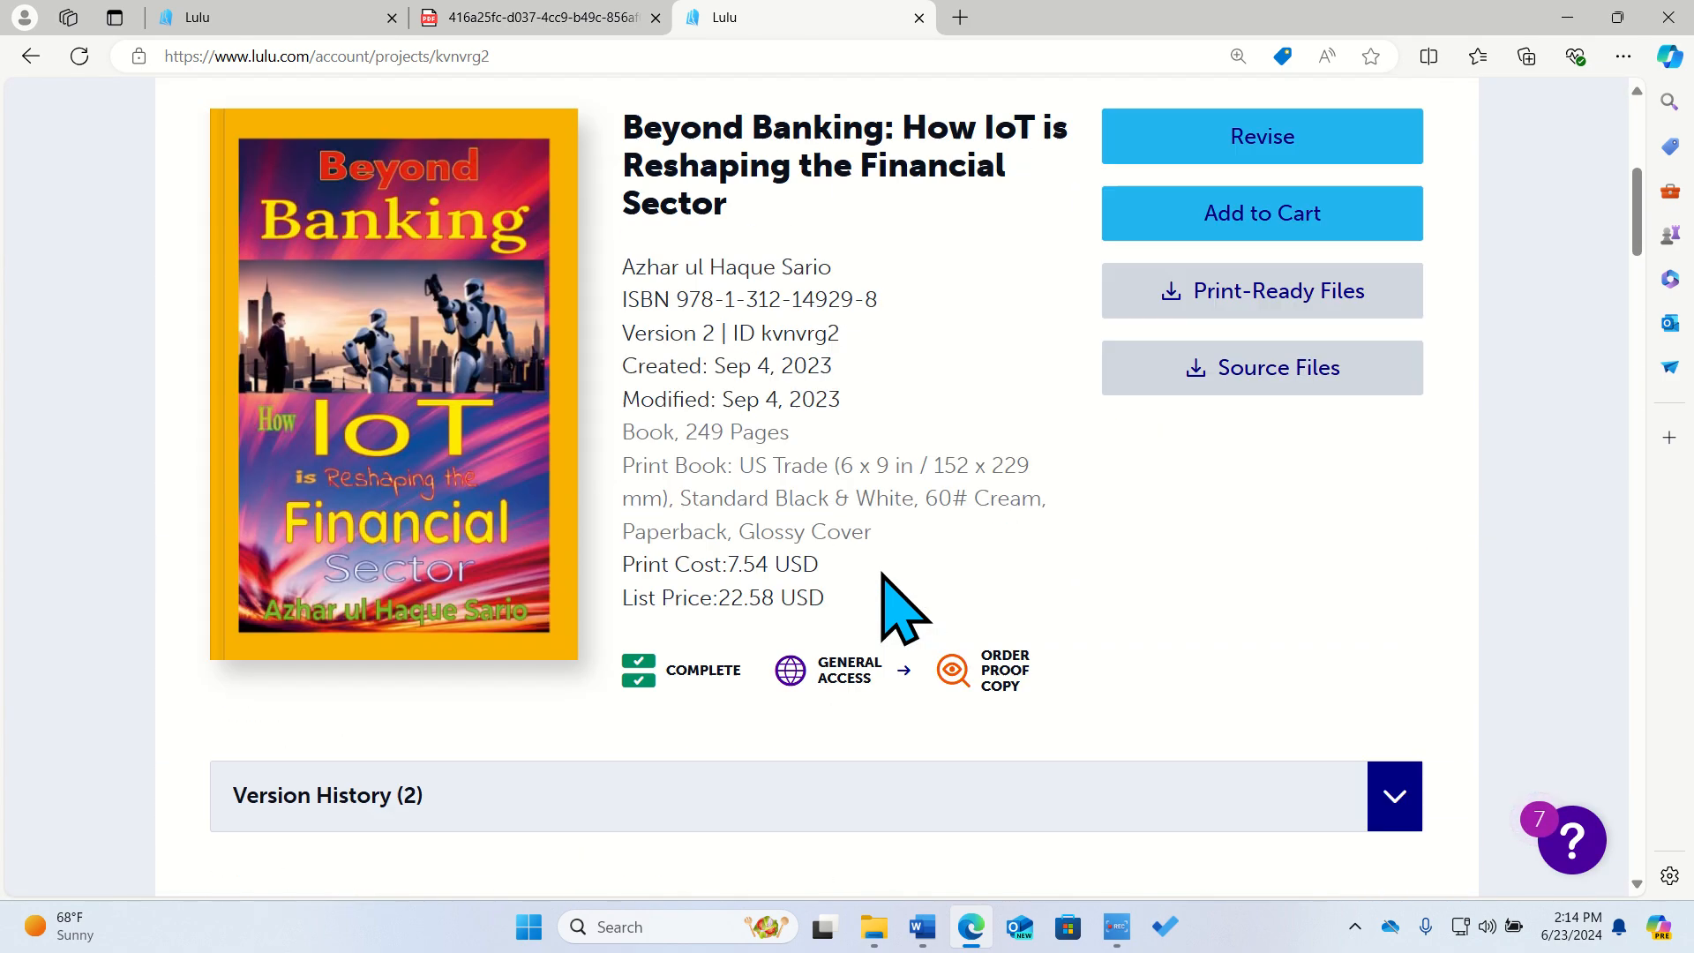
scroll(881, 583, down, 2)
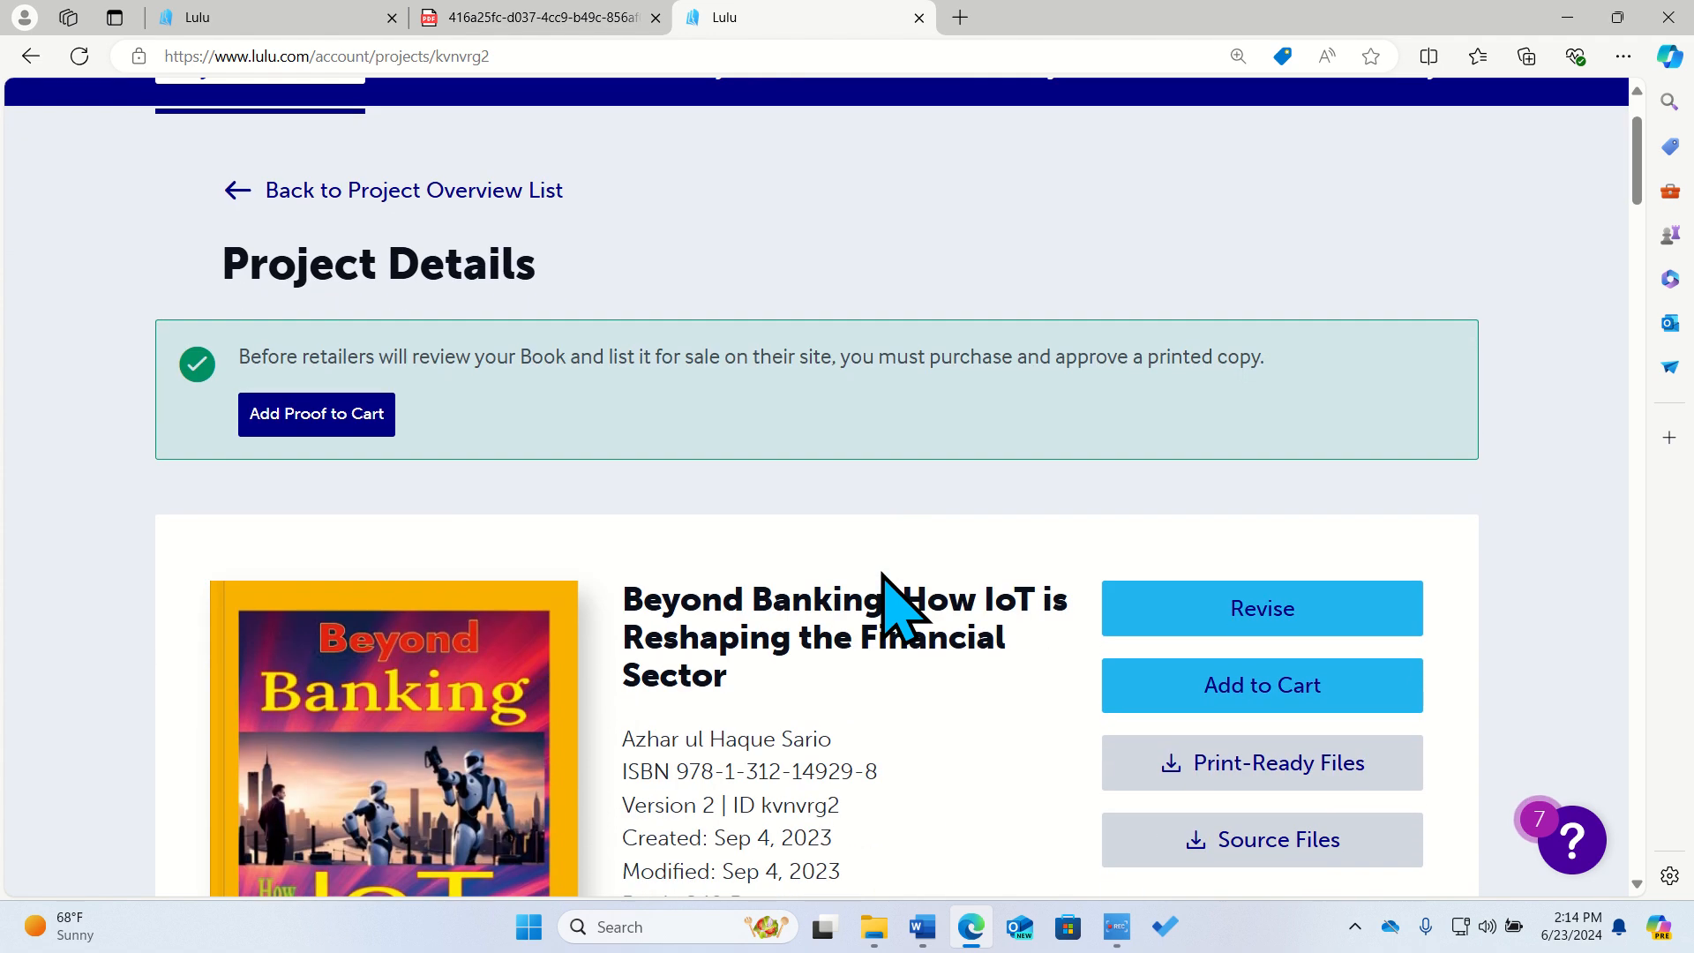
Add a proof of the Beyond Banking paperback to the cart and proceed to checkout.
click(356, 430)
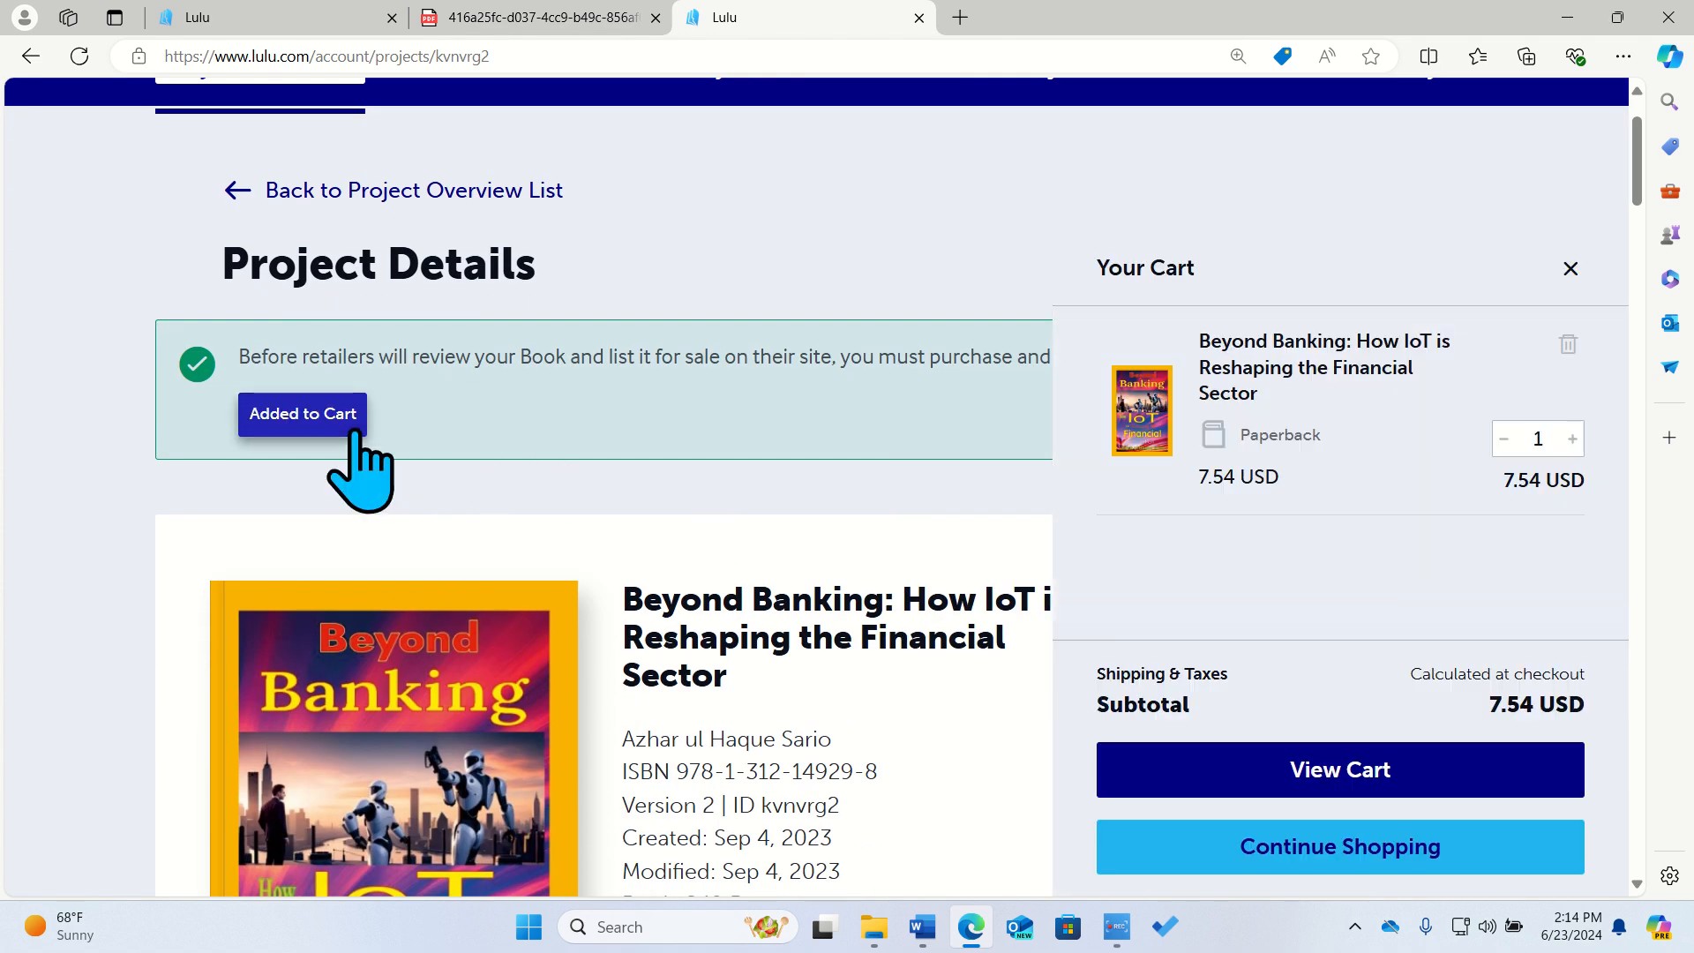
click(1342, 783)
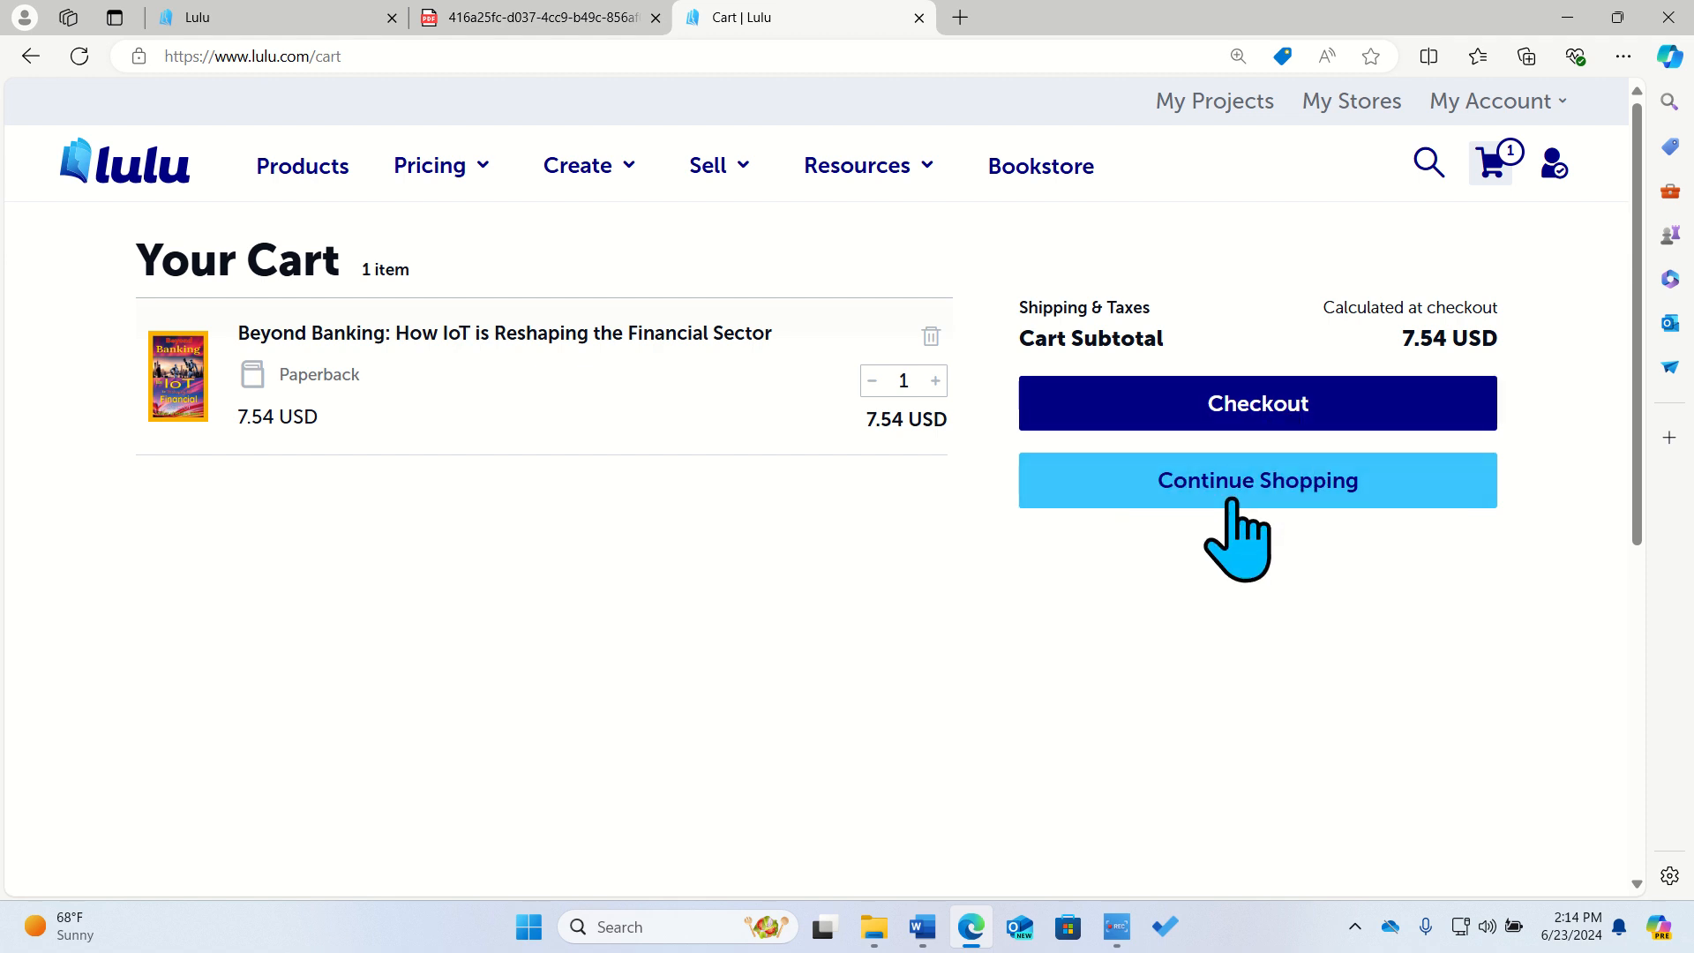
click(1360, 399)
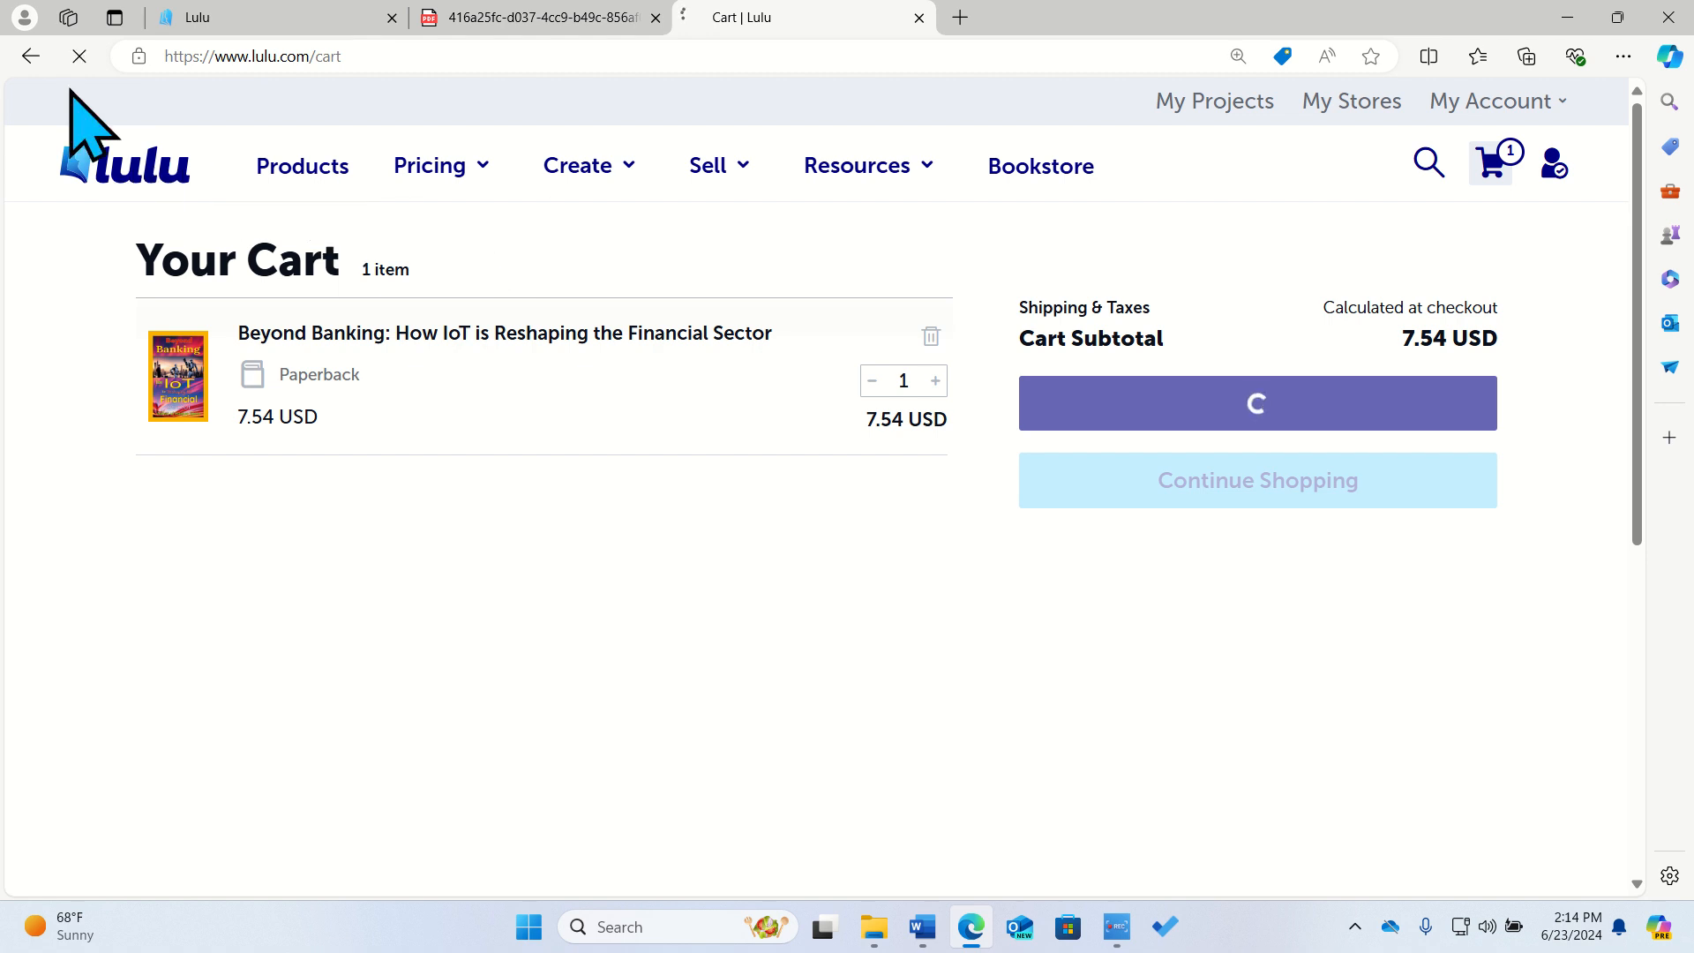
Back out of the checkout to the cart and return to the projects overview.
click(30, 56)
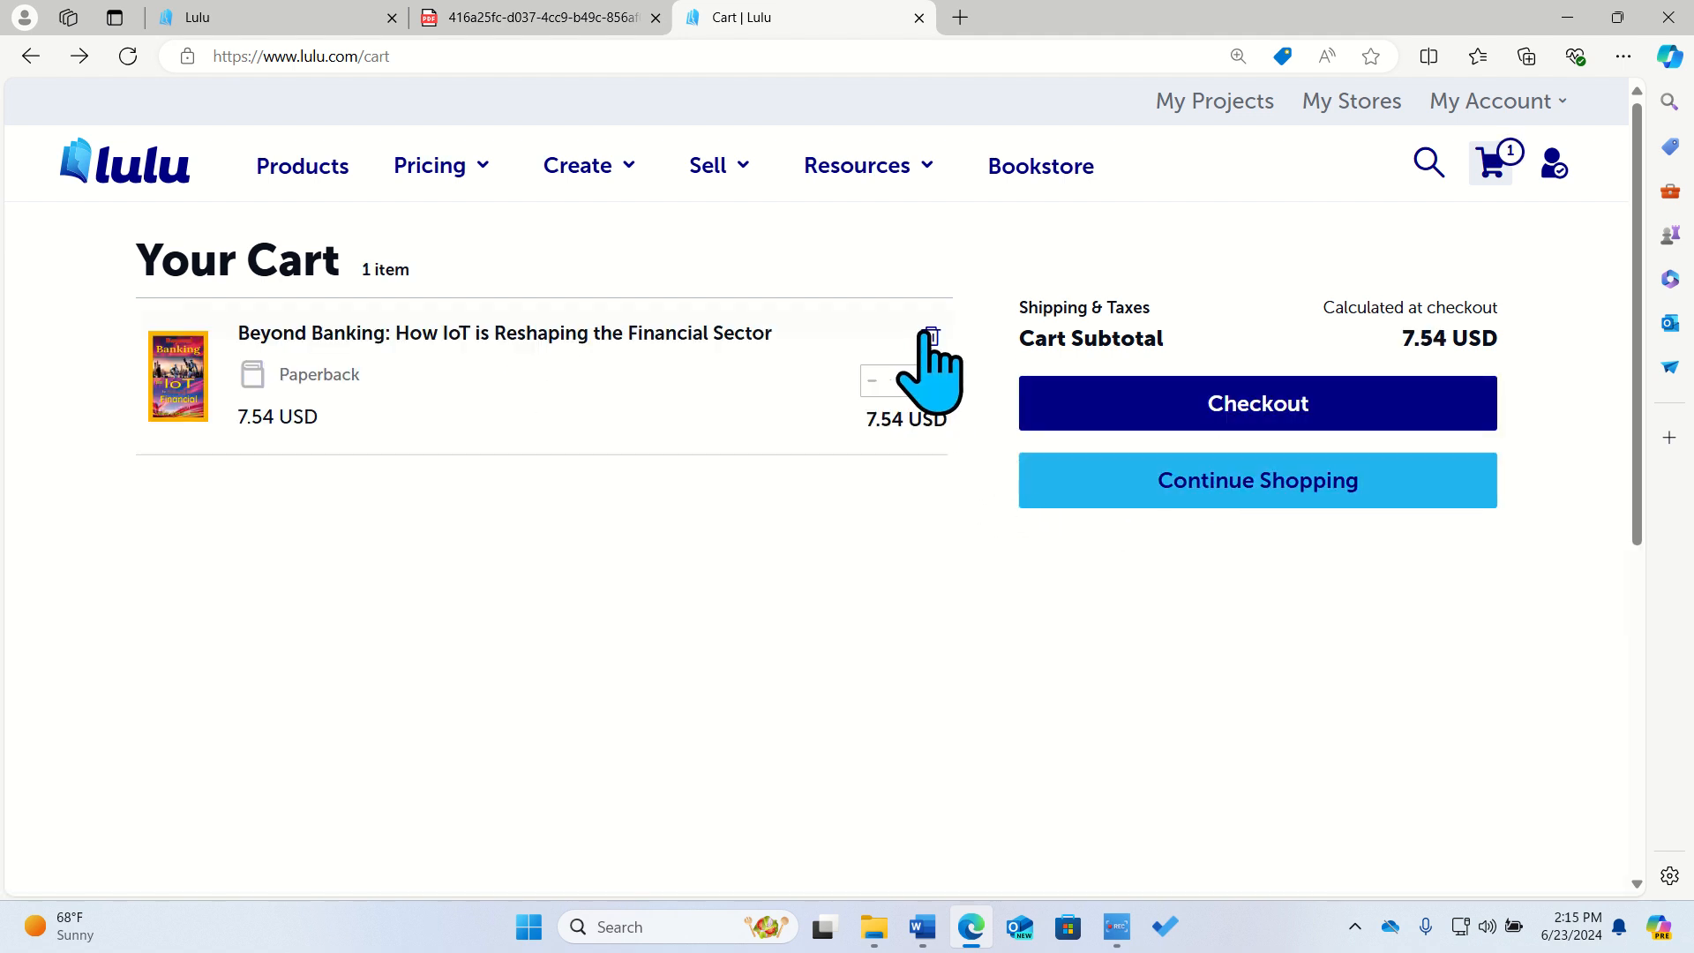
mouse_move(673, 132)
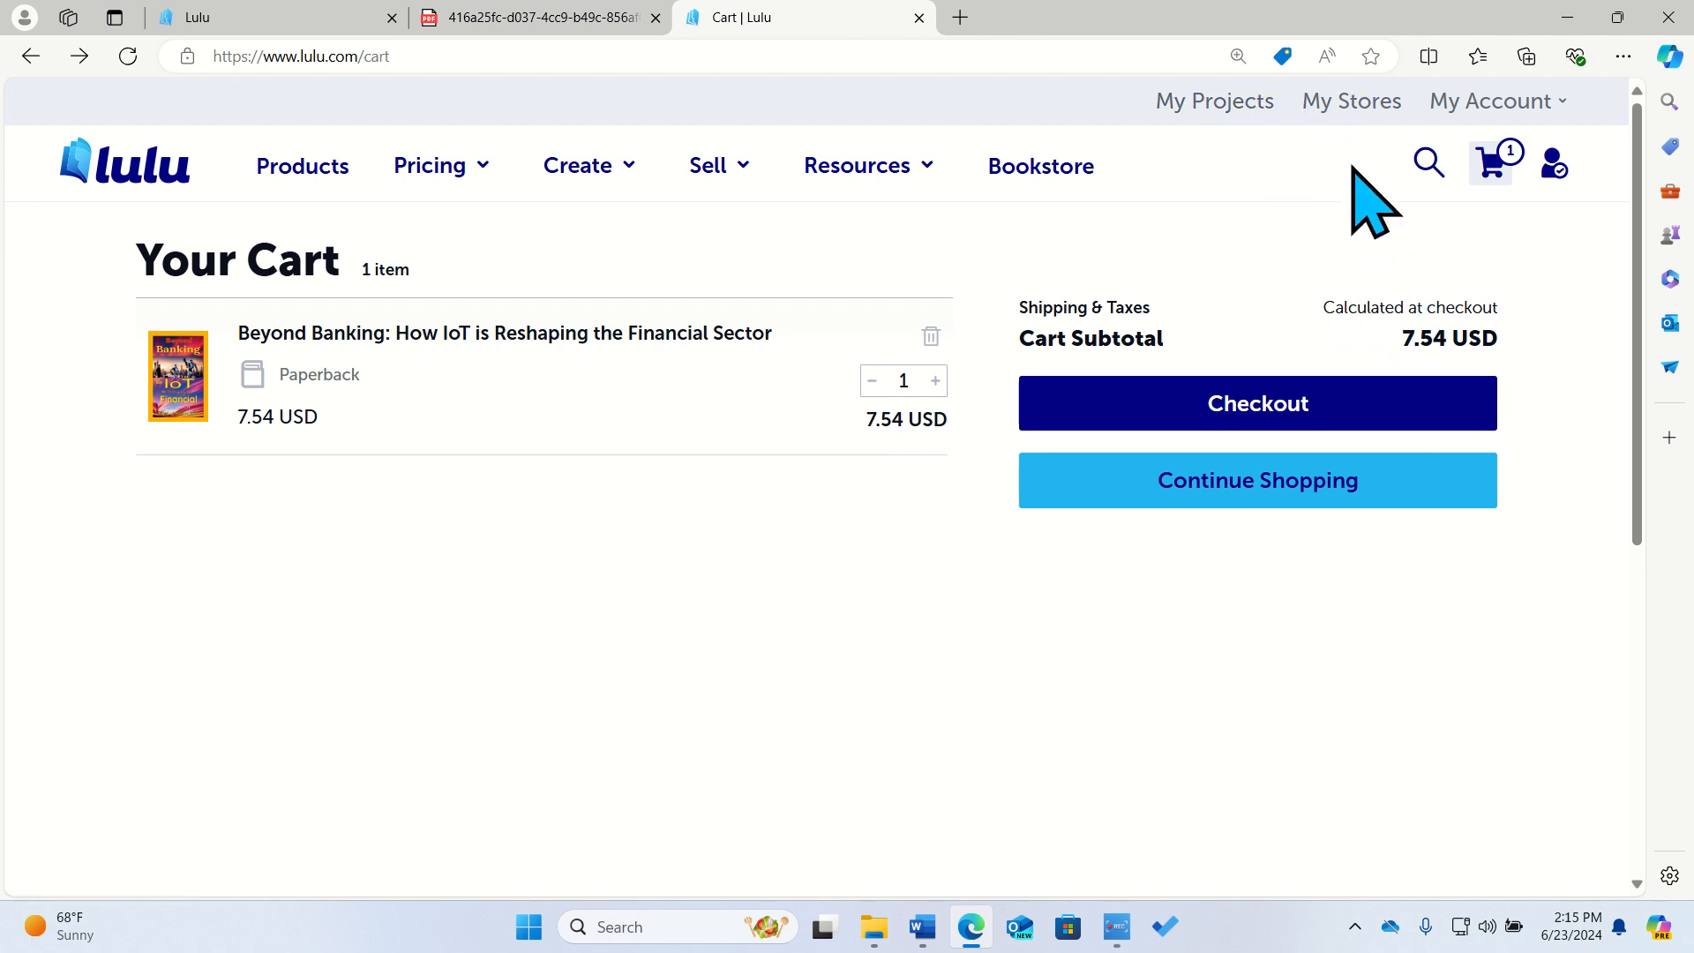
click(1253, 109)
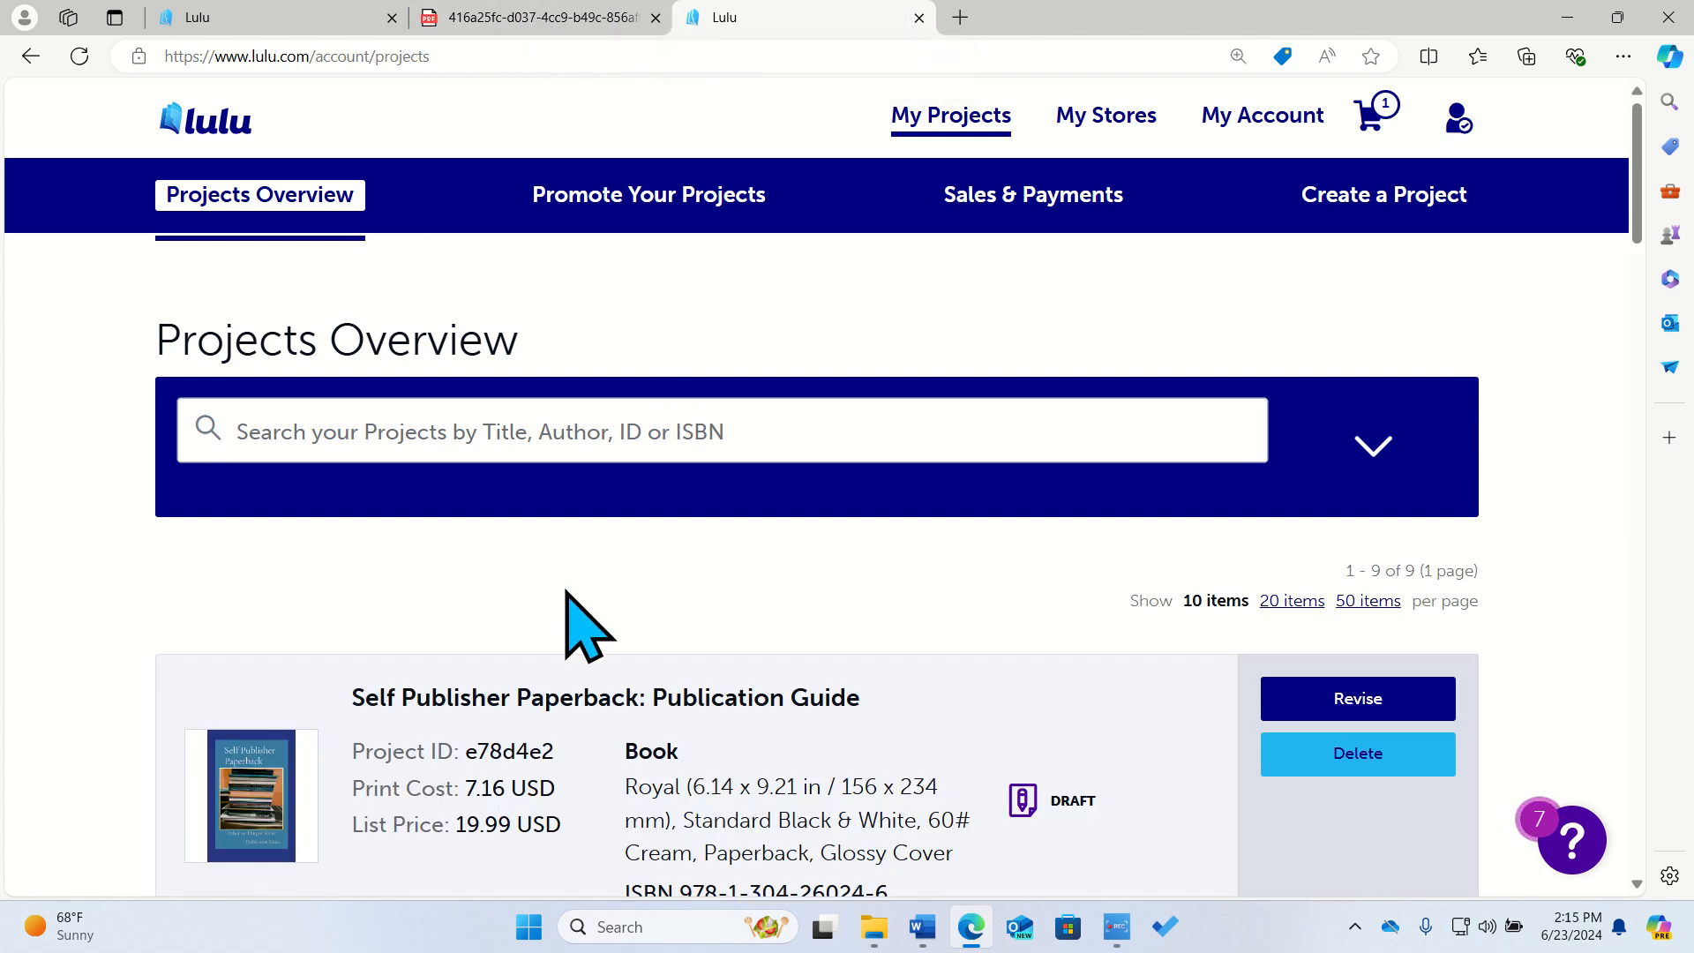
Compare the Global Distribution statuses of the Beyond Banking projects, the rejected paperback and the Unexplained World Wonders paperback.
scroll(568, 618, down, 3)
scroll(169, 808, down, 2)
scroll(170, 808, down, 15)
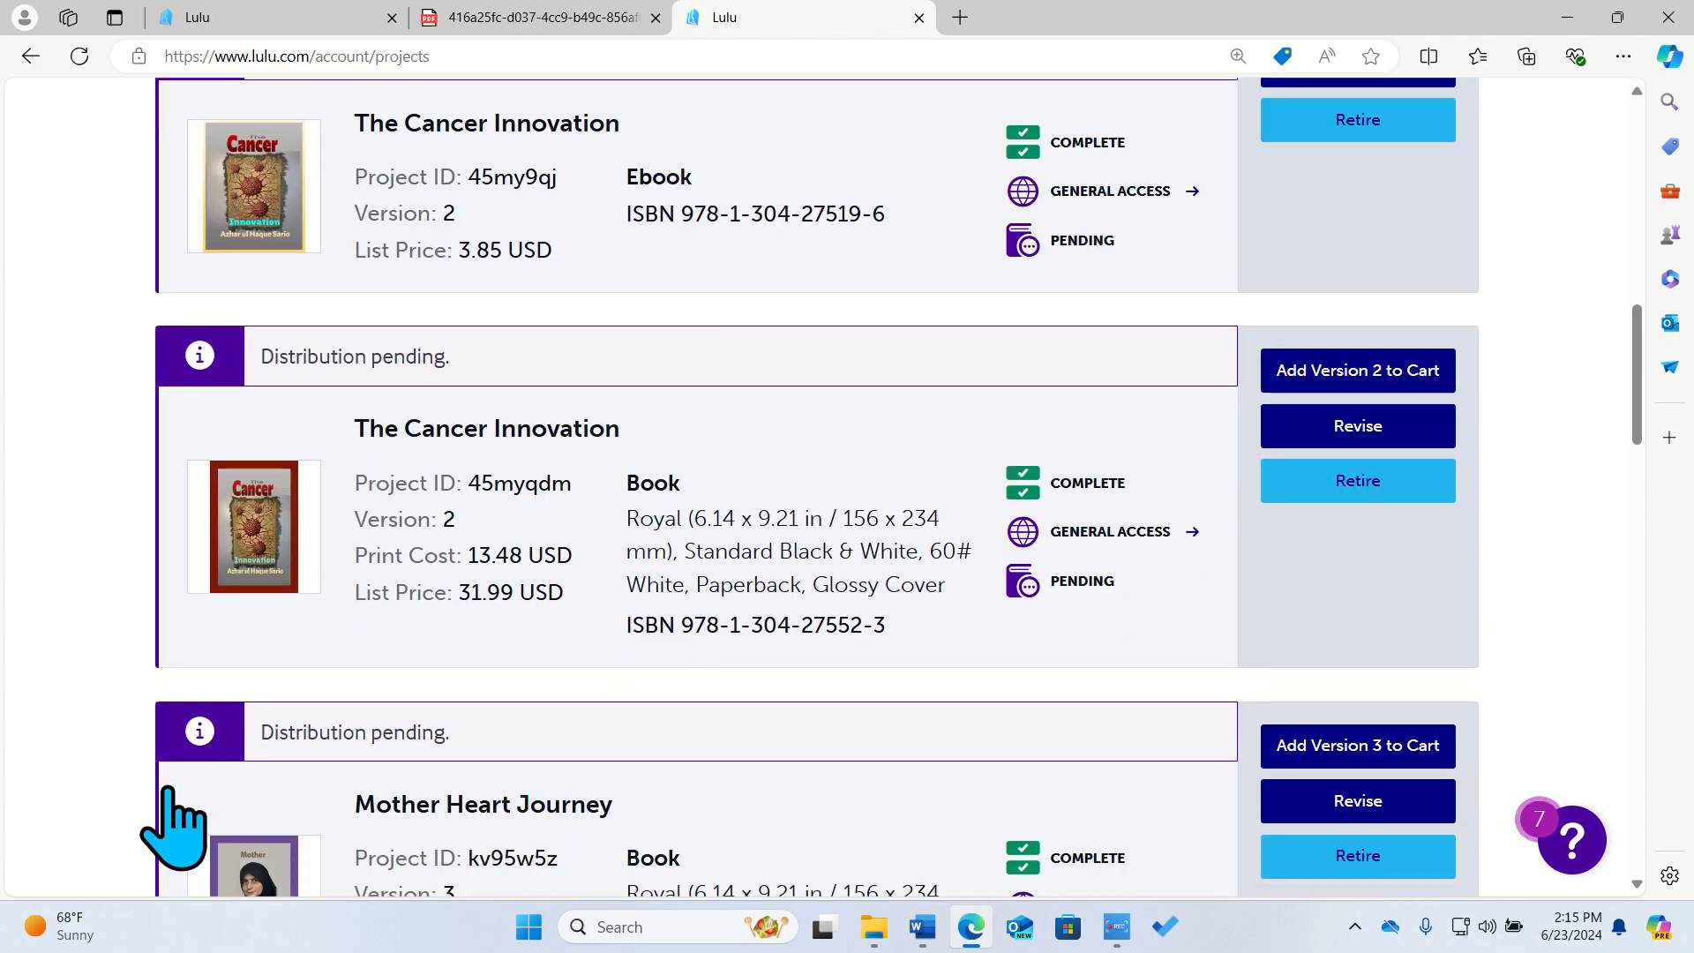
scroll(173, 825, down, 5)
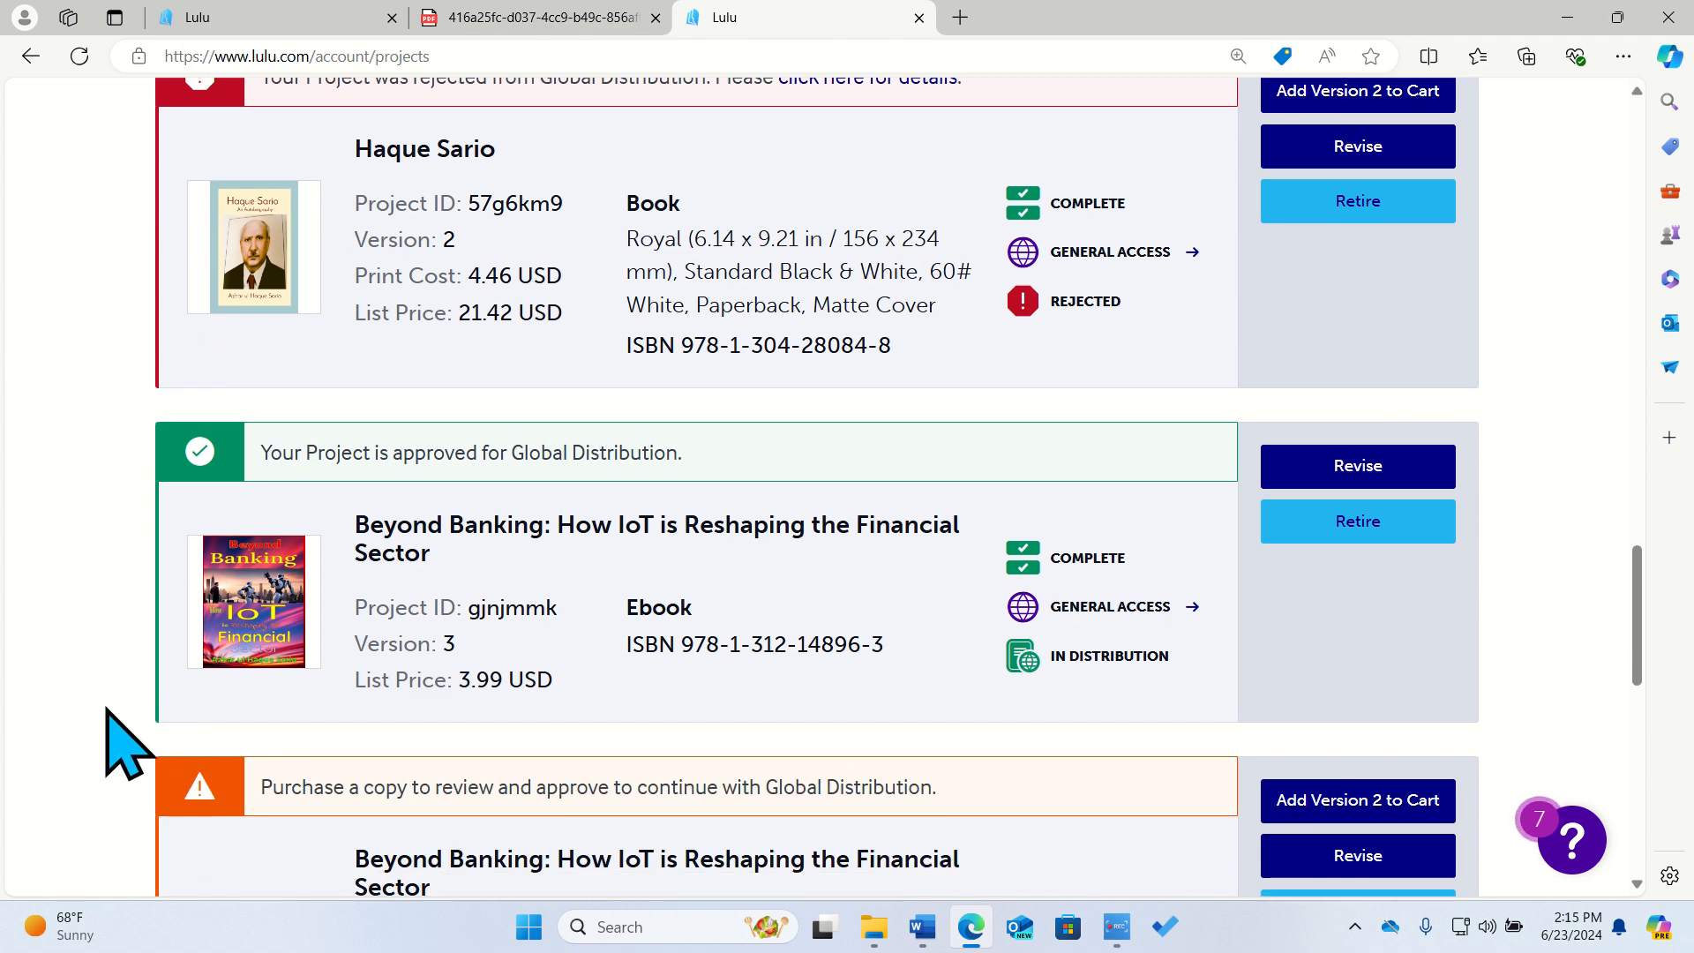
scroll(113, 739, down, 4)
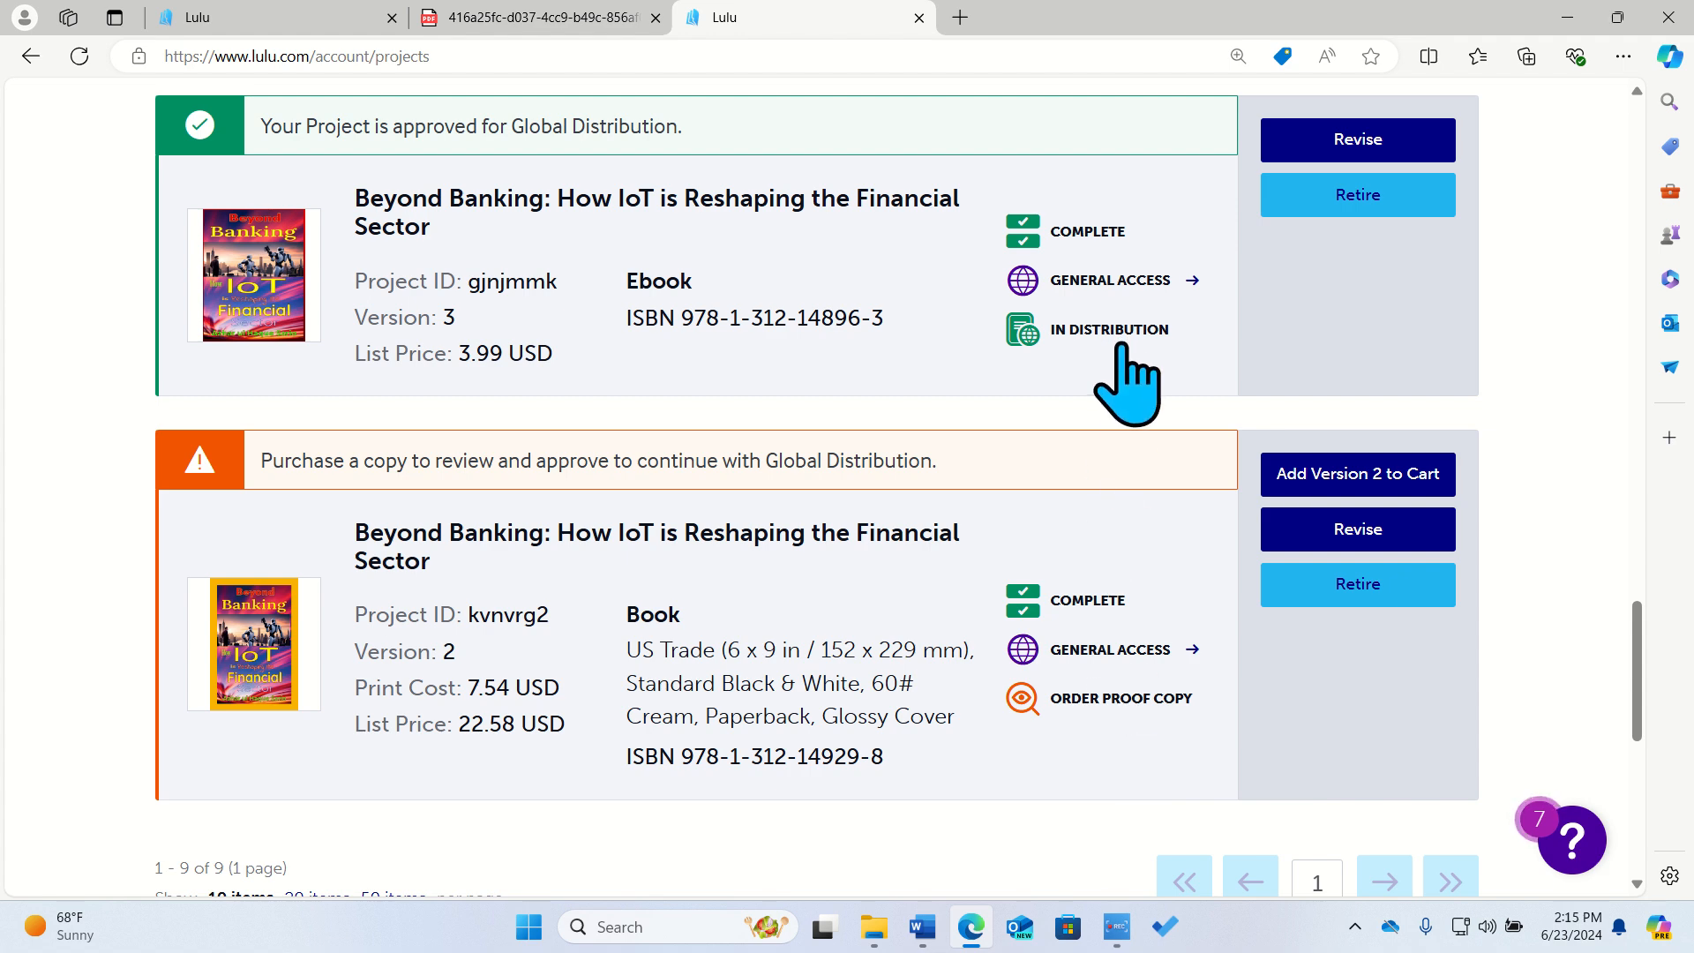
scroll(1128, 385, up, 7)
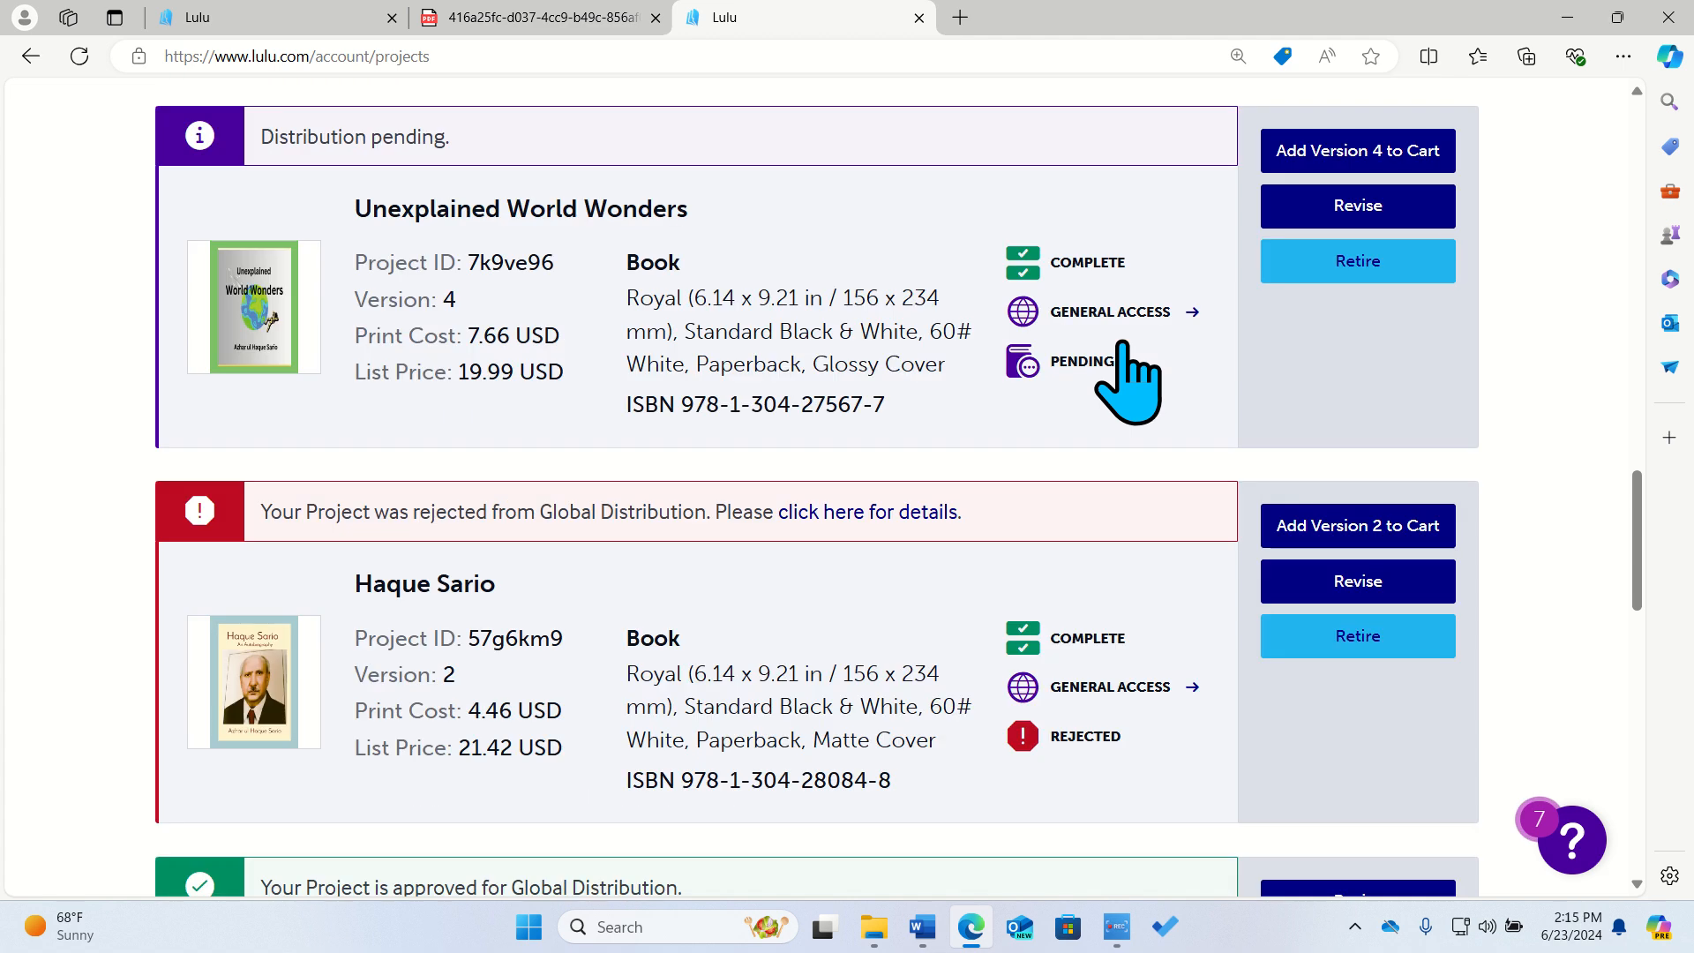
scroll(1125, 346, up, 1)
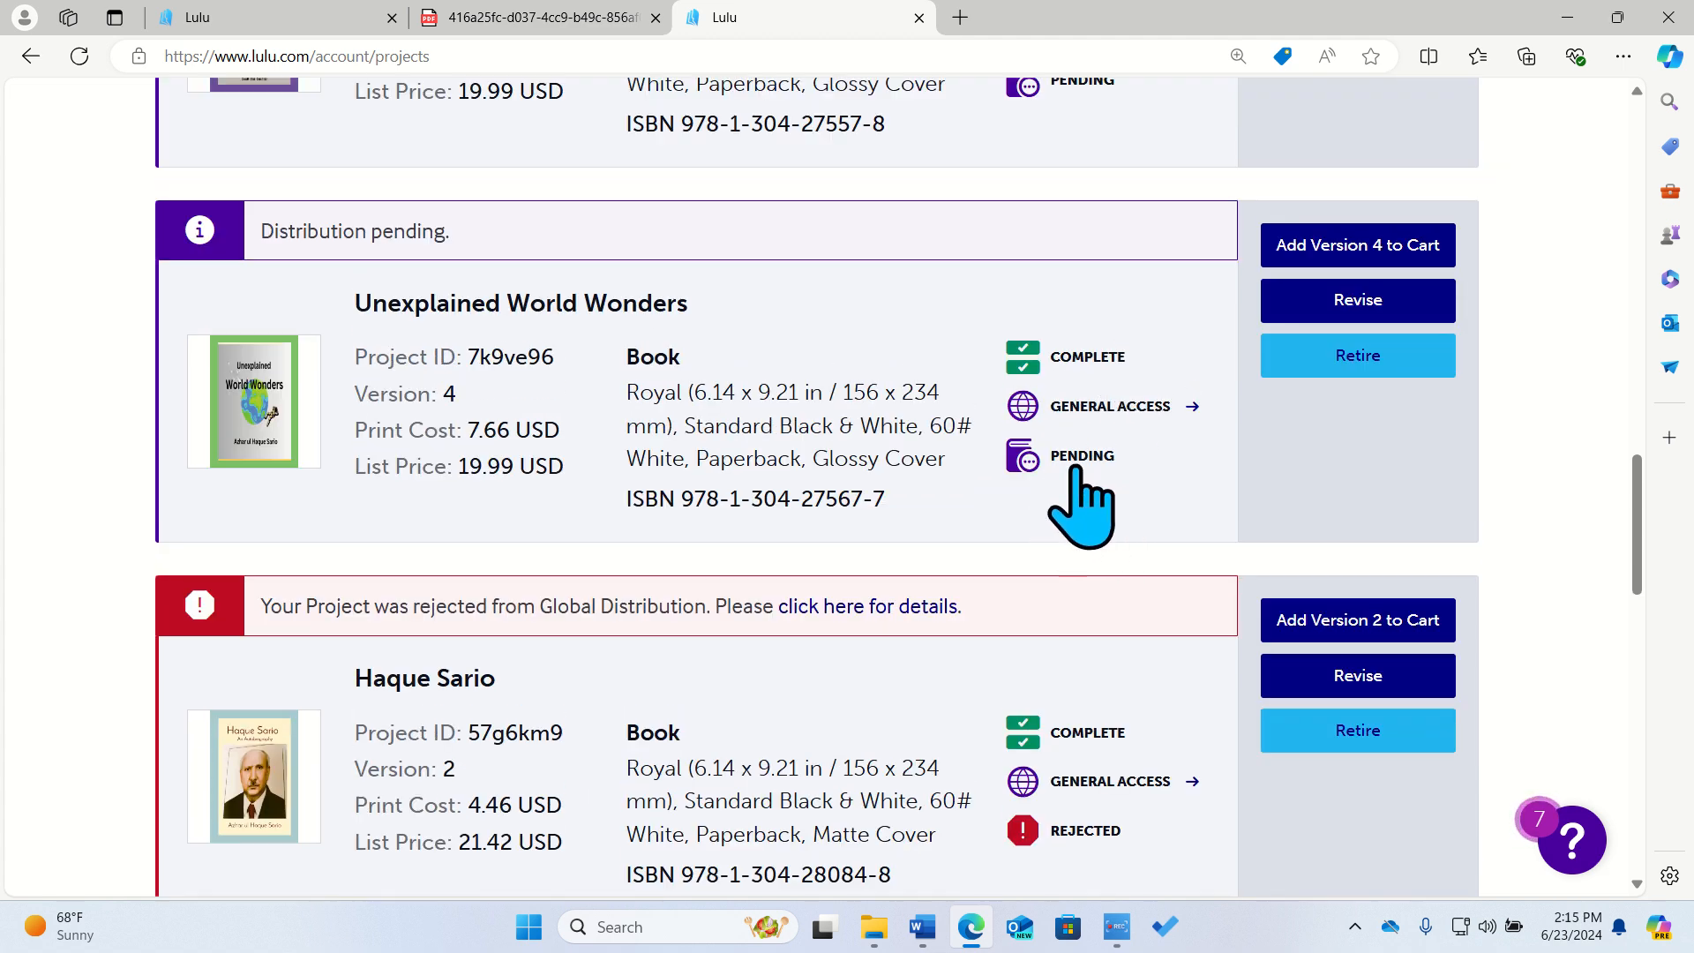
scroll(1098, 502, up, 1)
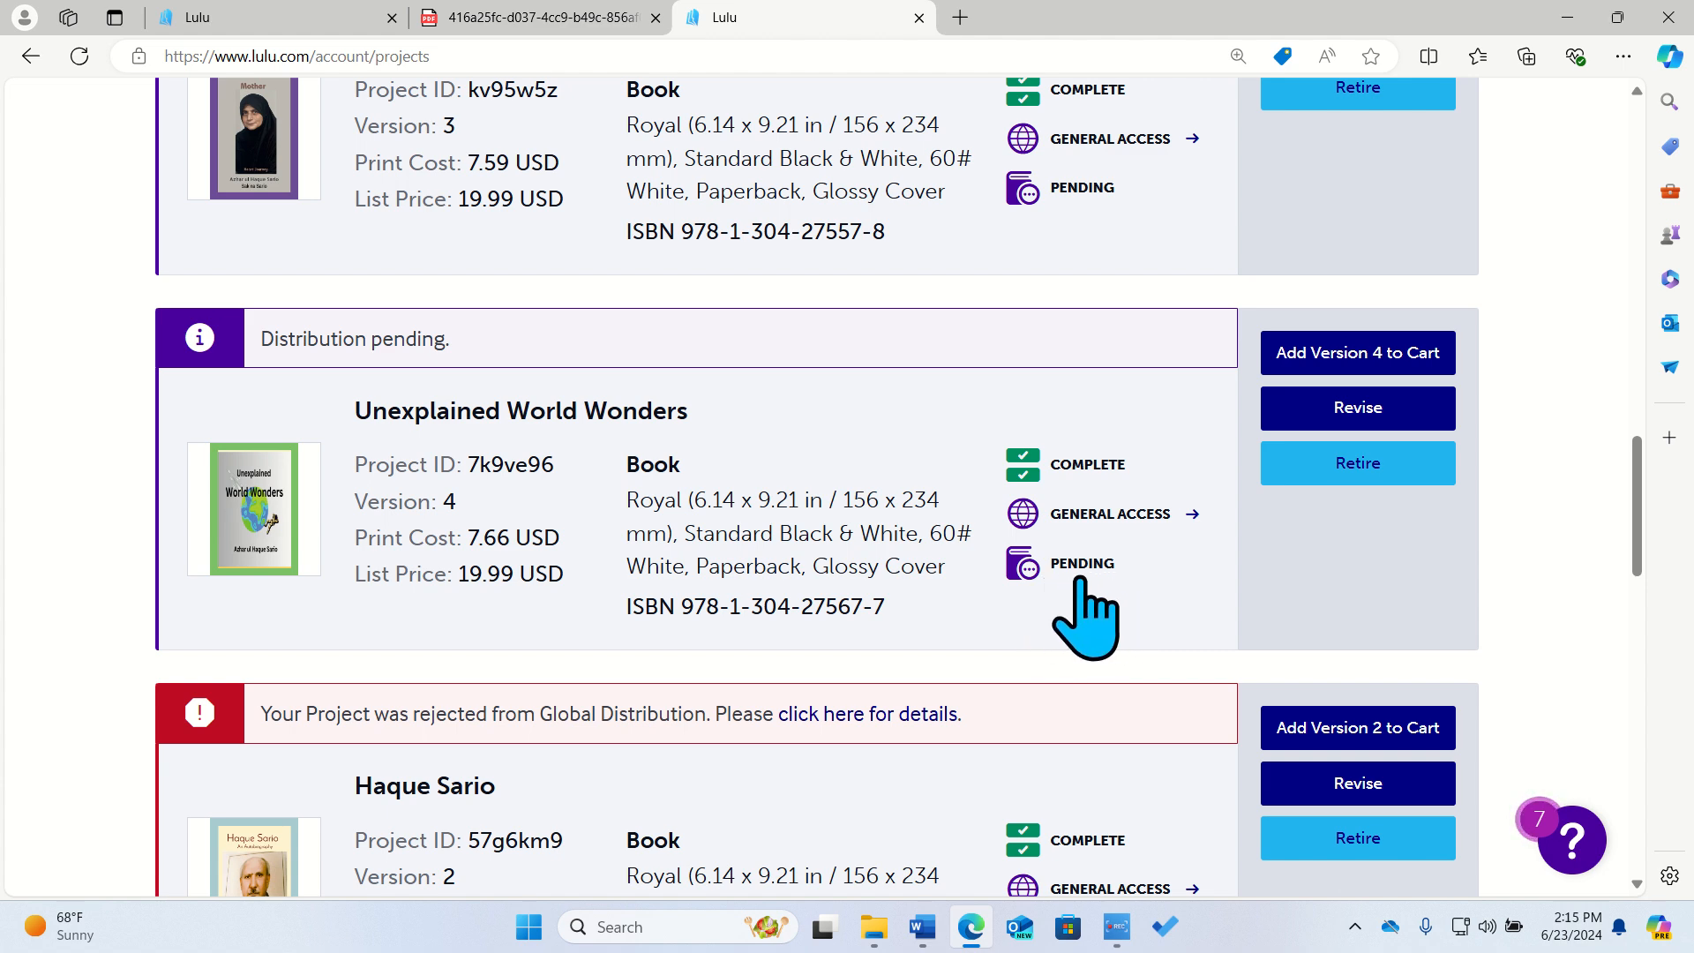
Open the details of the autobiography paperback rejected from Global Distribution and examine its project summary.
scroll(1103, 600, down, 3)
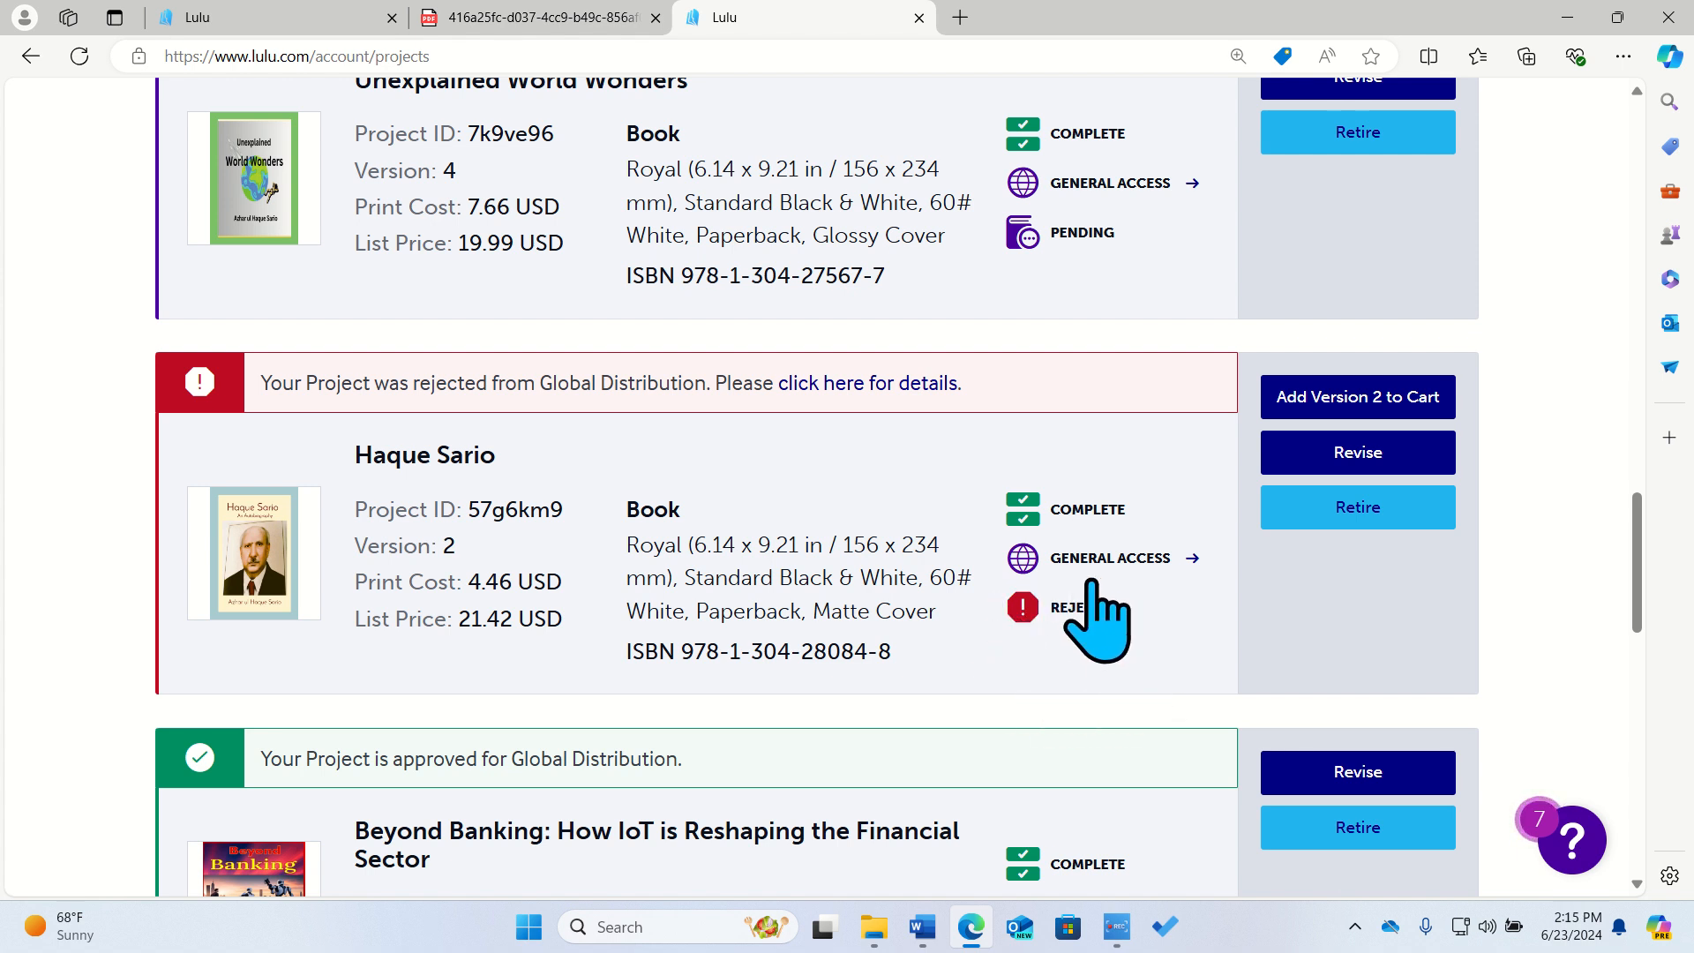
scroll(1107, 660, down, 1)
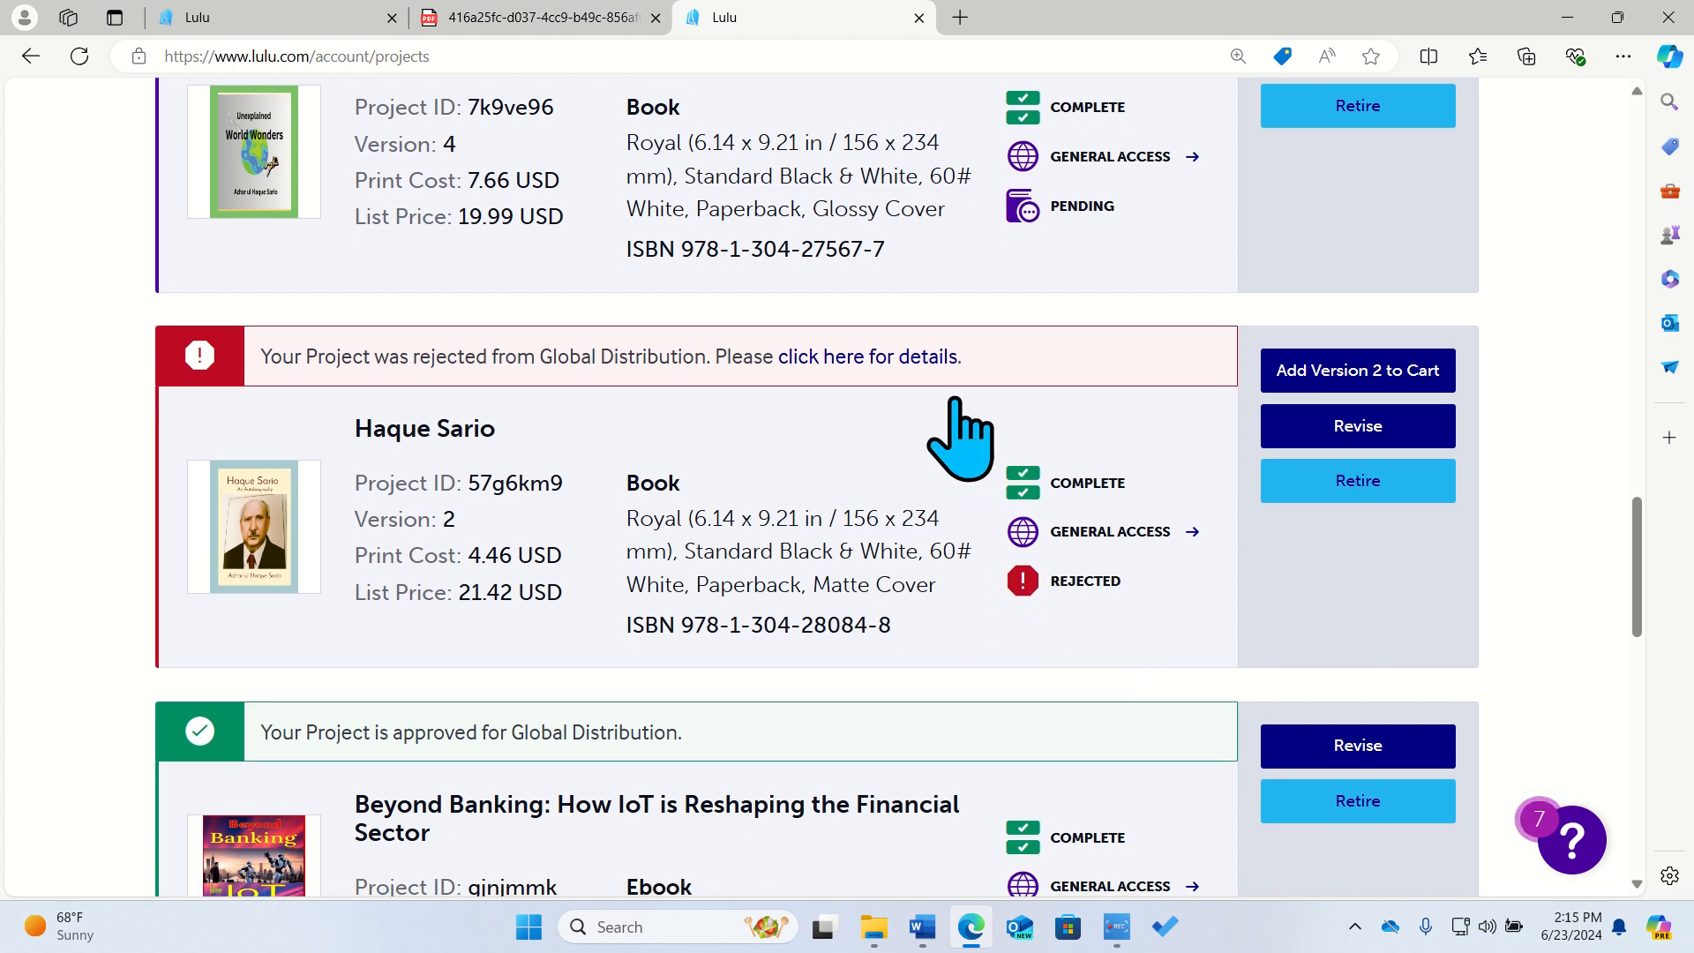
click(868, 358)
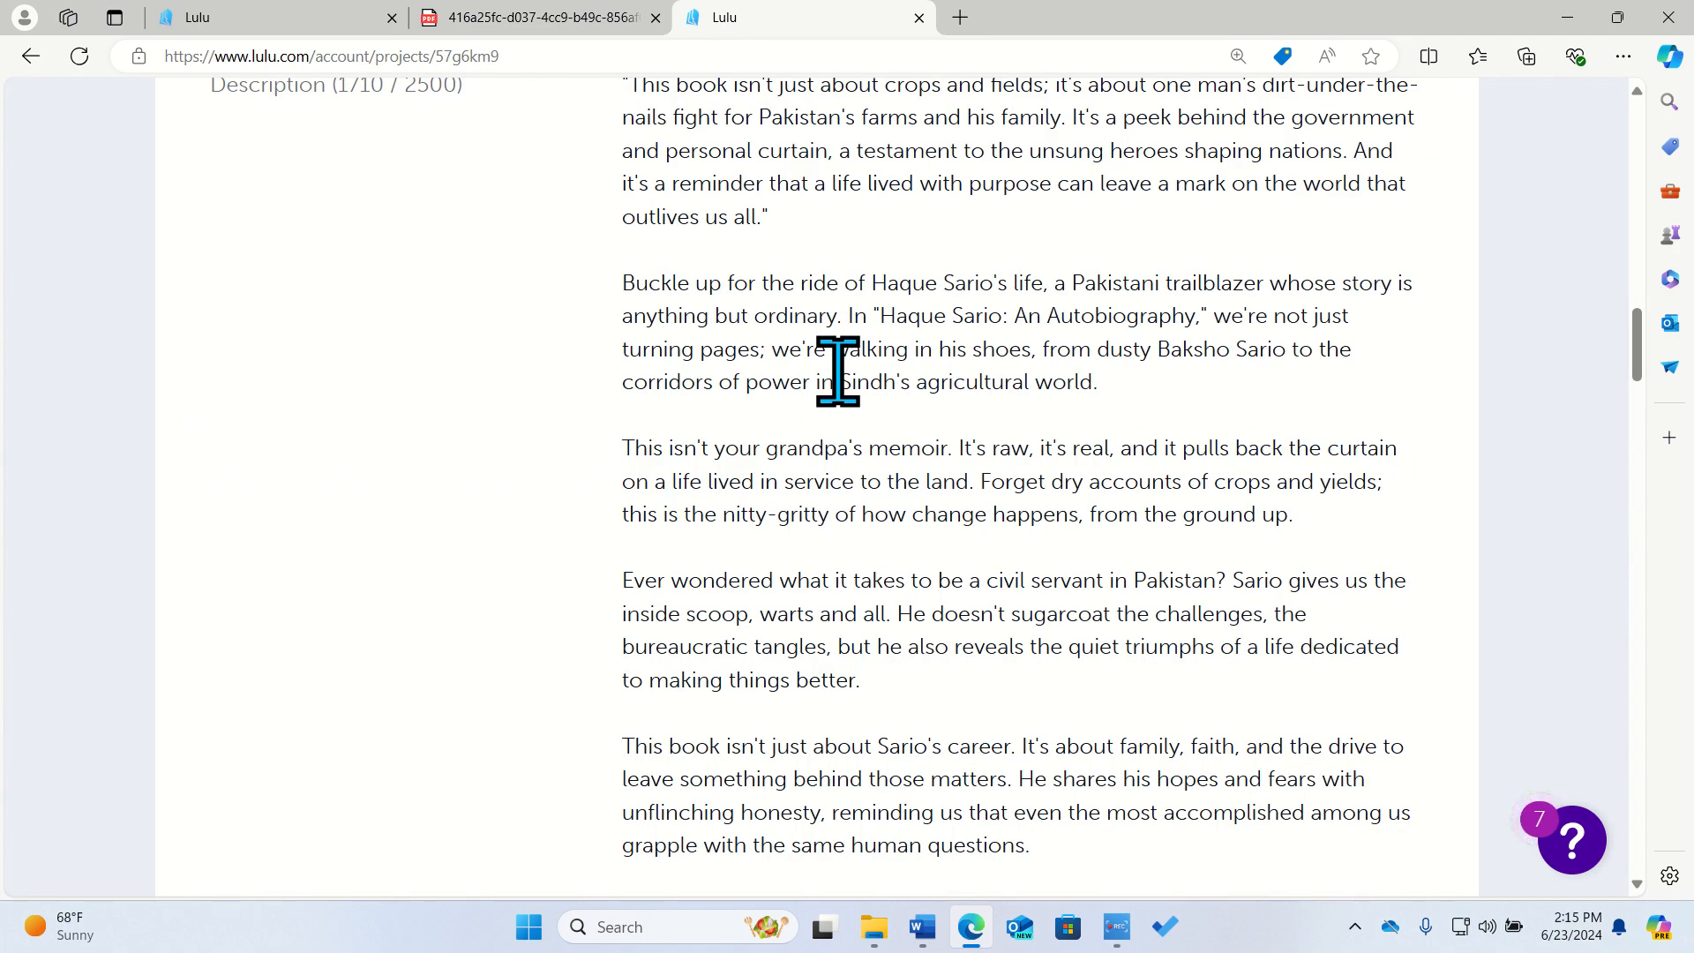
scroll(838, 371, up, 15)
scroll(838, 372, down, 2)
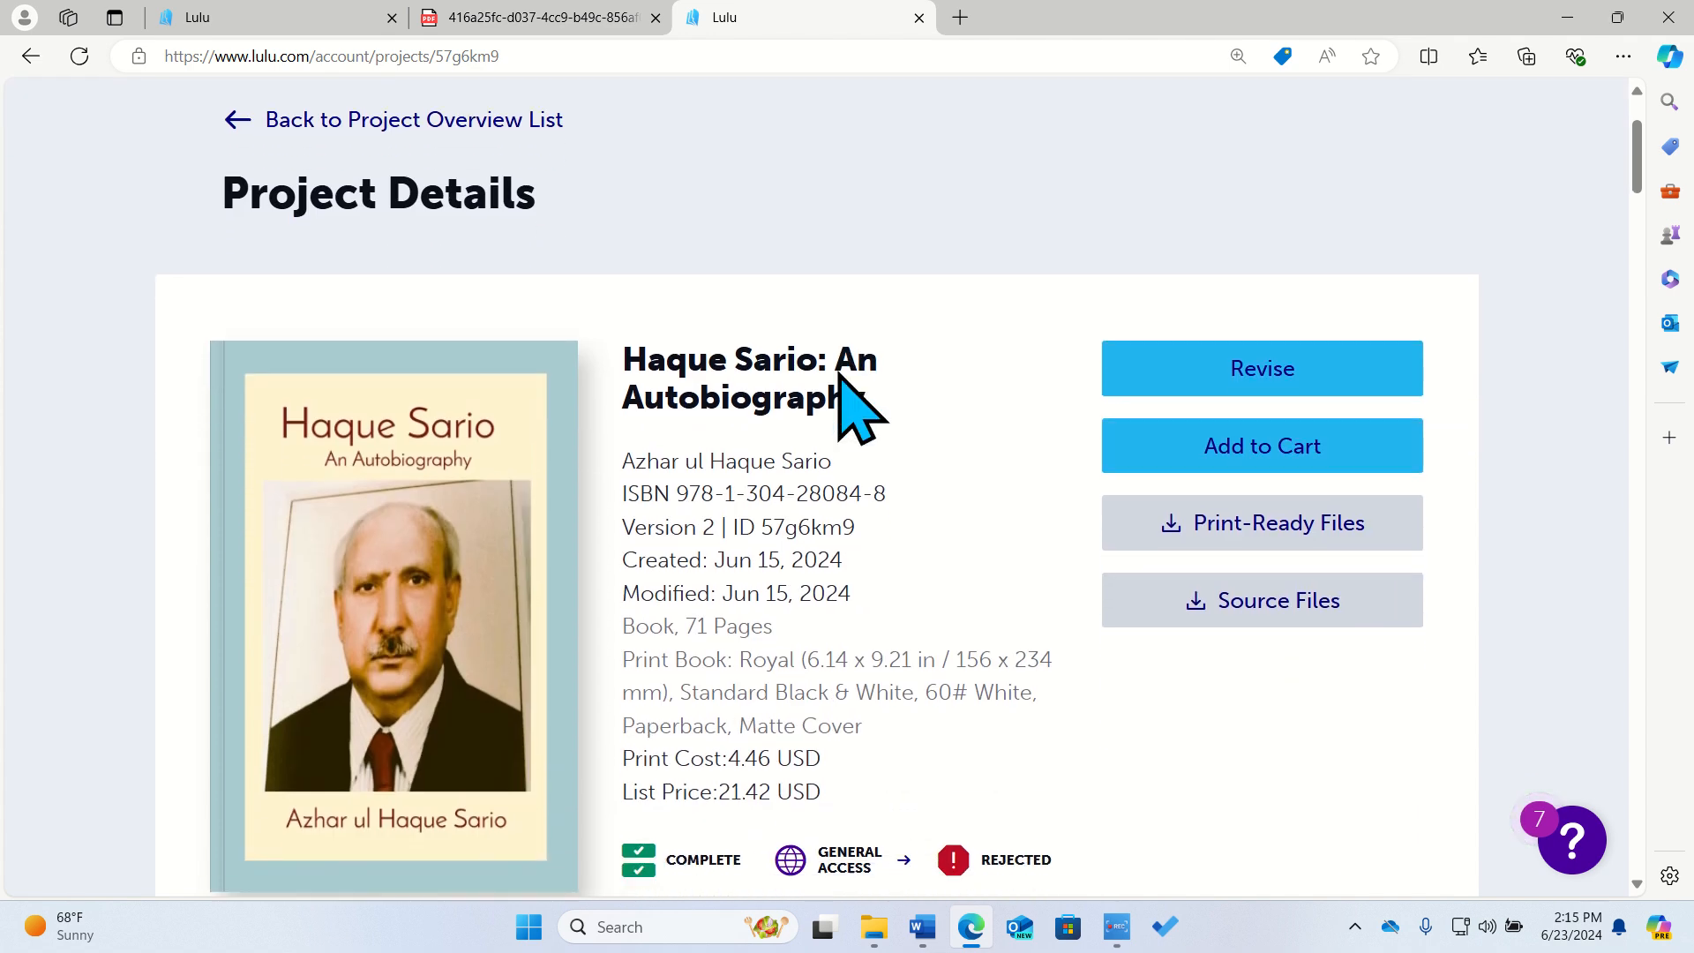
scroll(843, 379, down, 2)
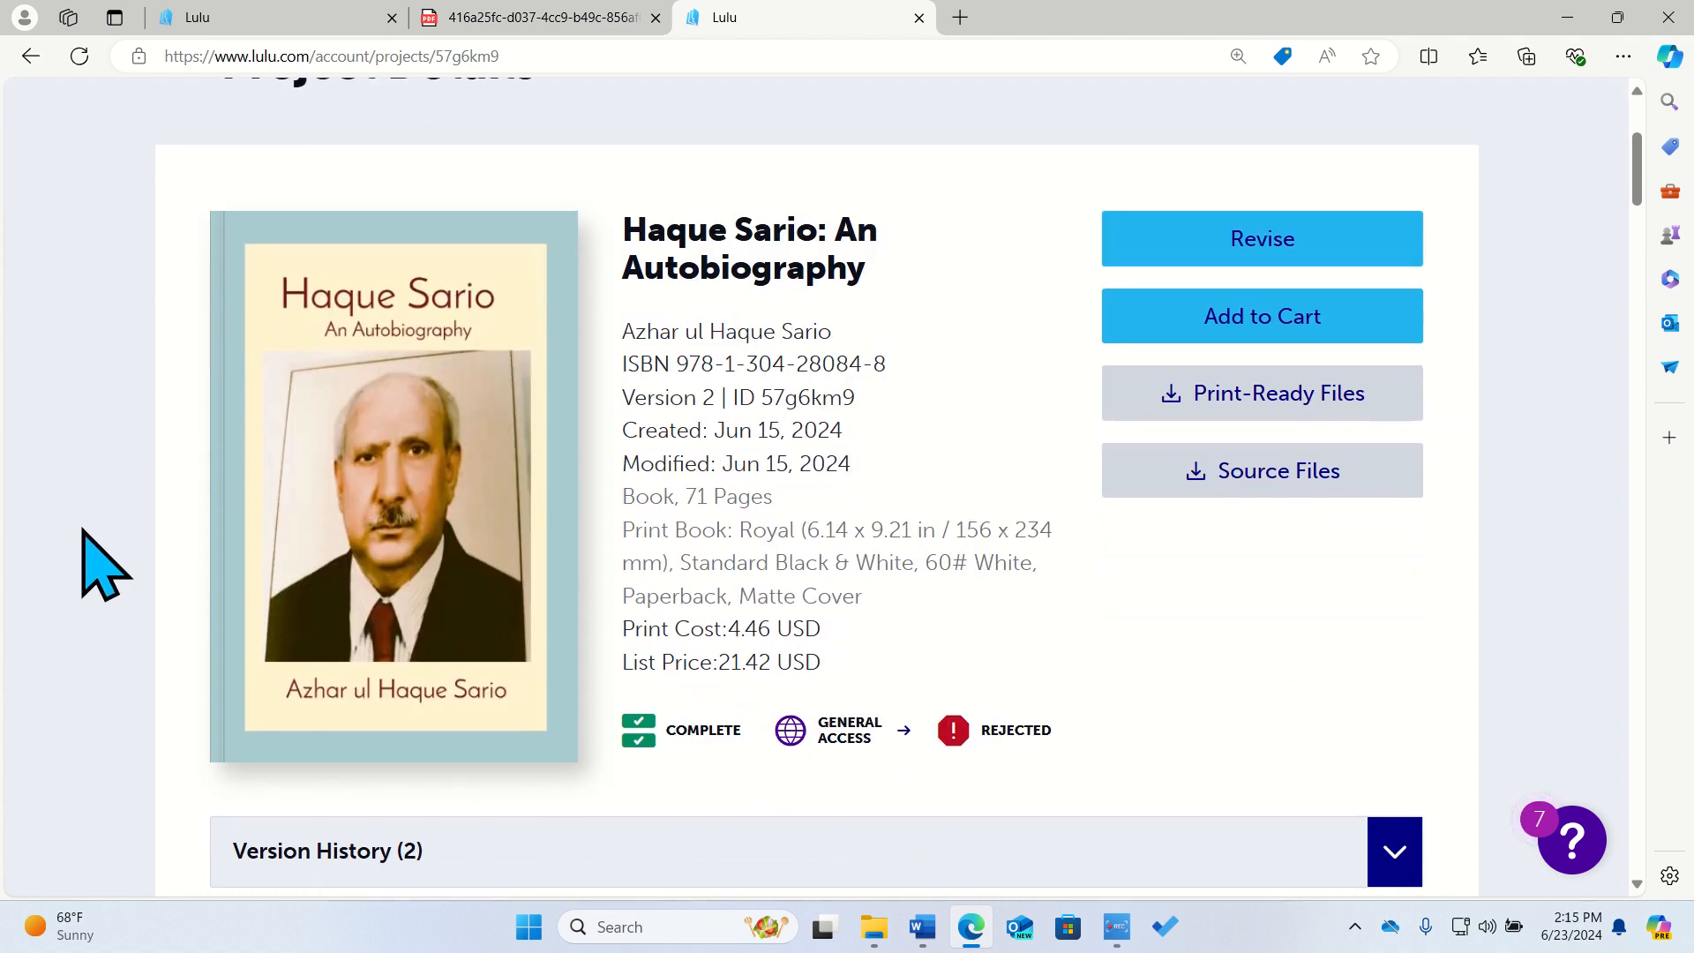
scroll(104, 565, up, 5)
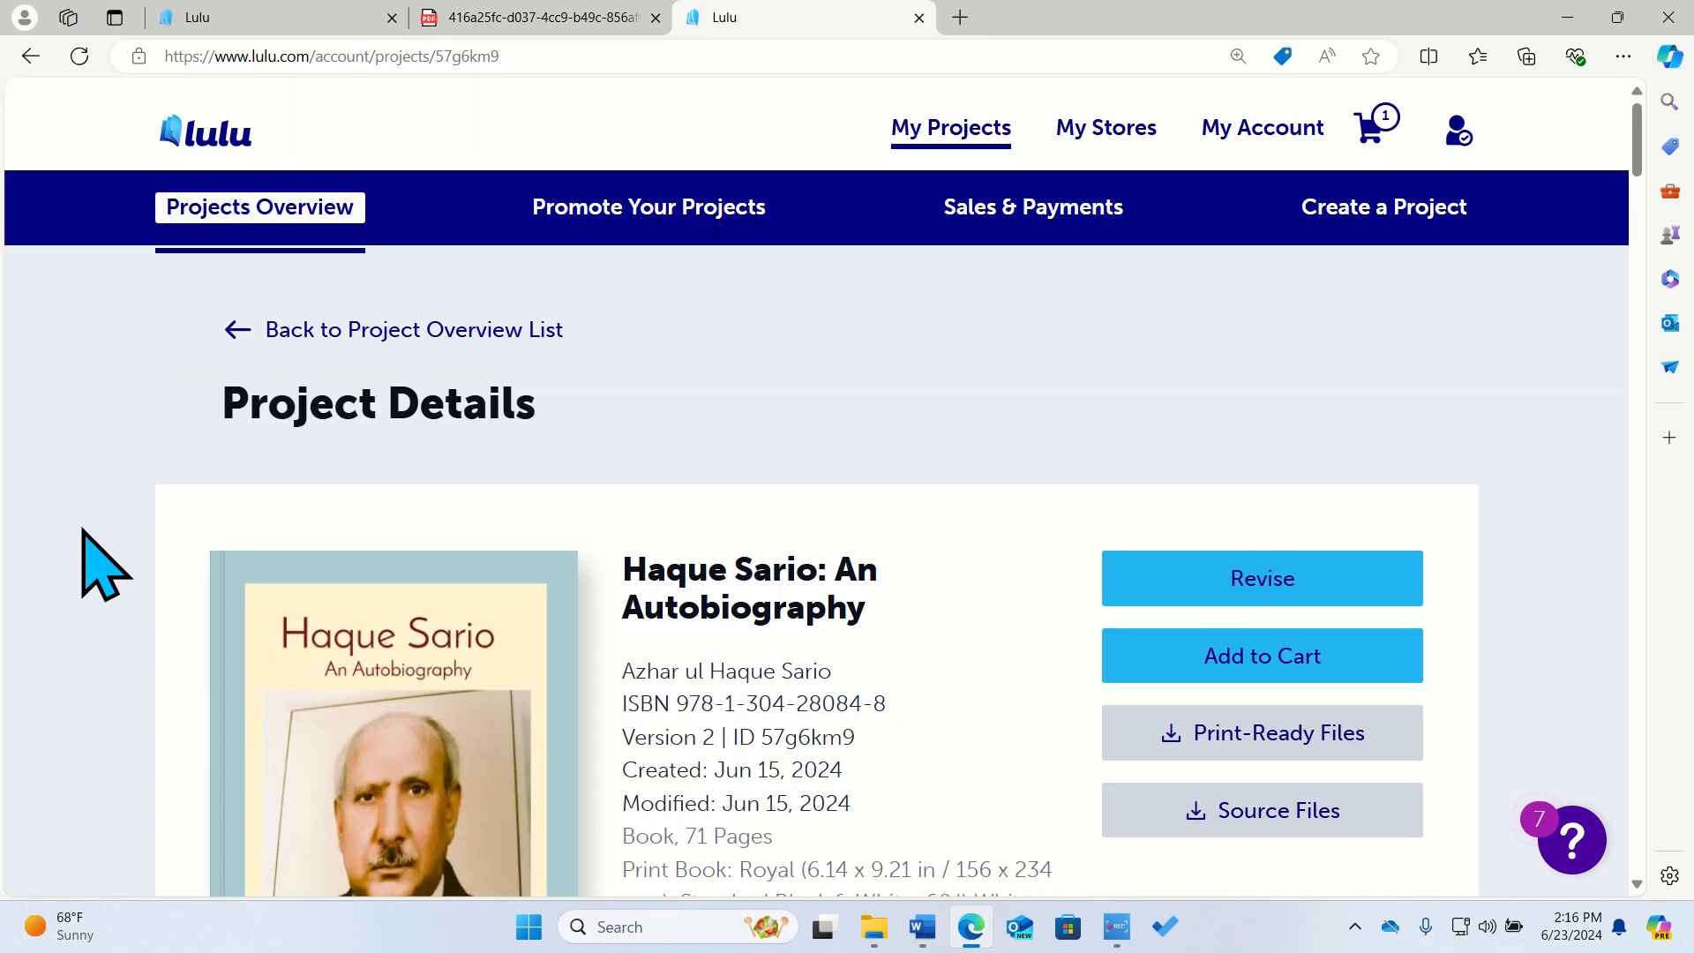
Expand the autobiography's version history and compare the access and distribution statuses of its two versions.
scroll(105, 565, down, 15)
scroll(84, 534, down, 7)
scroll(83, 534, up, 9)
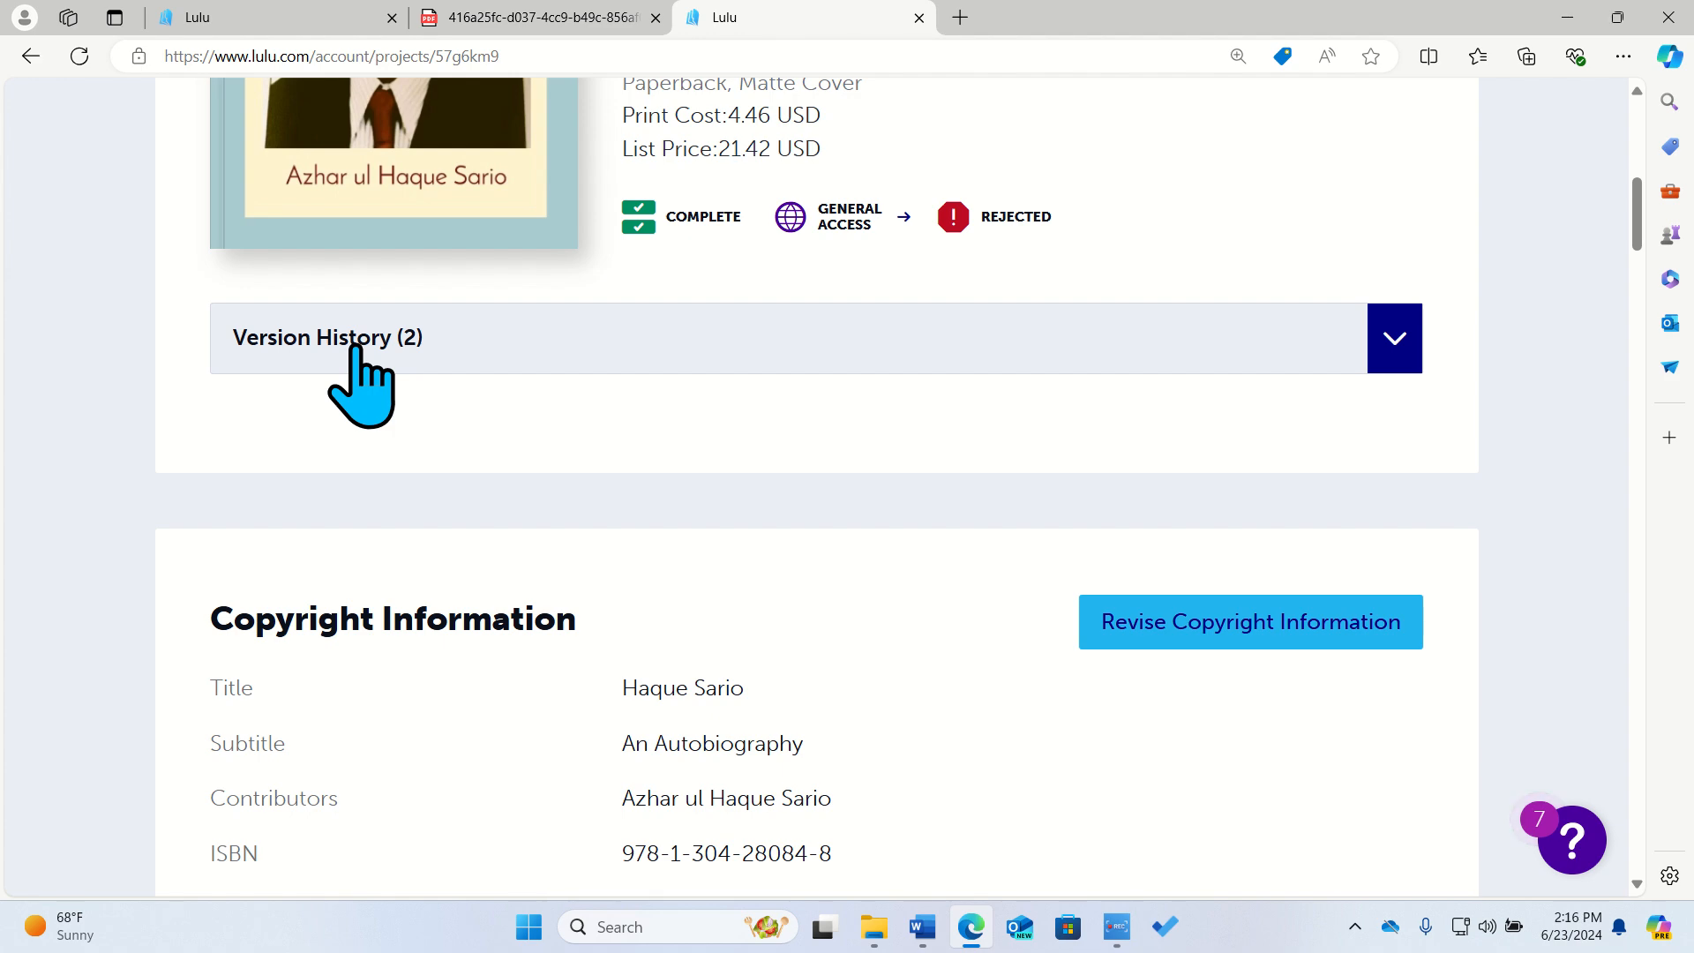
click(1399, 334)
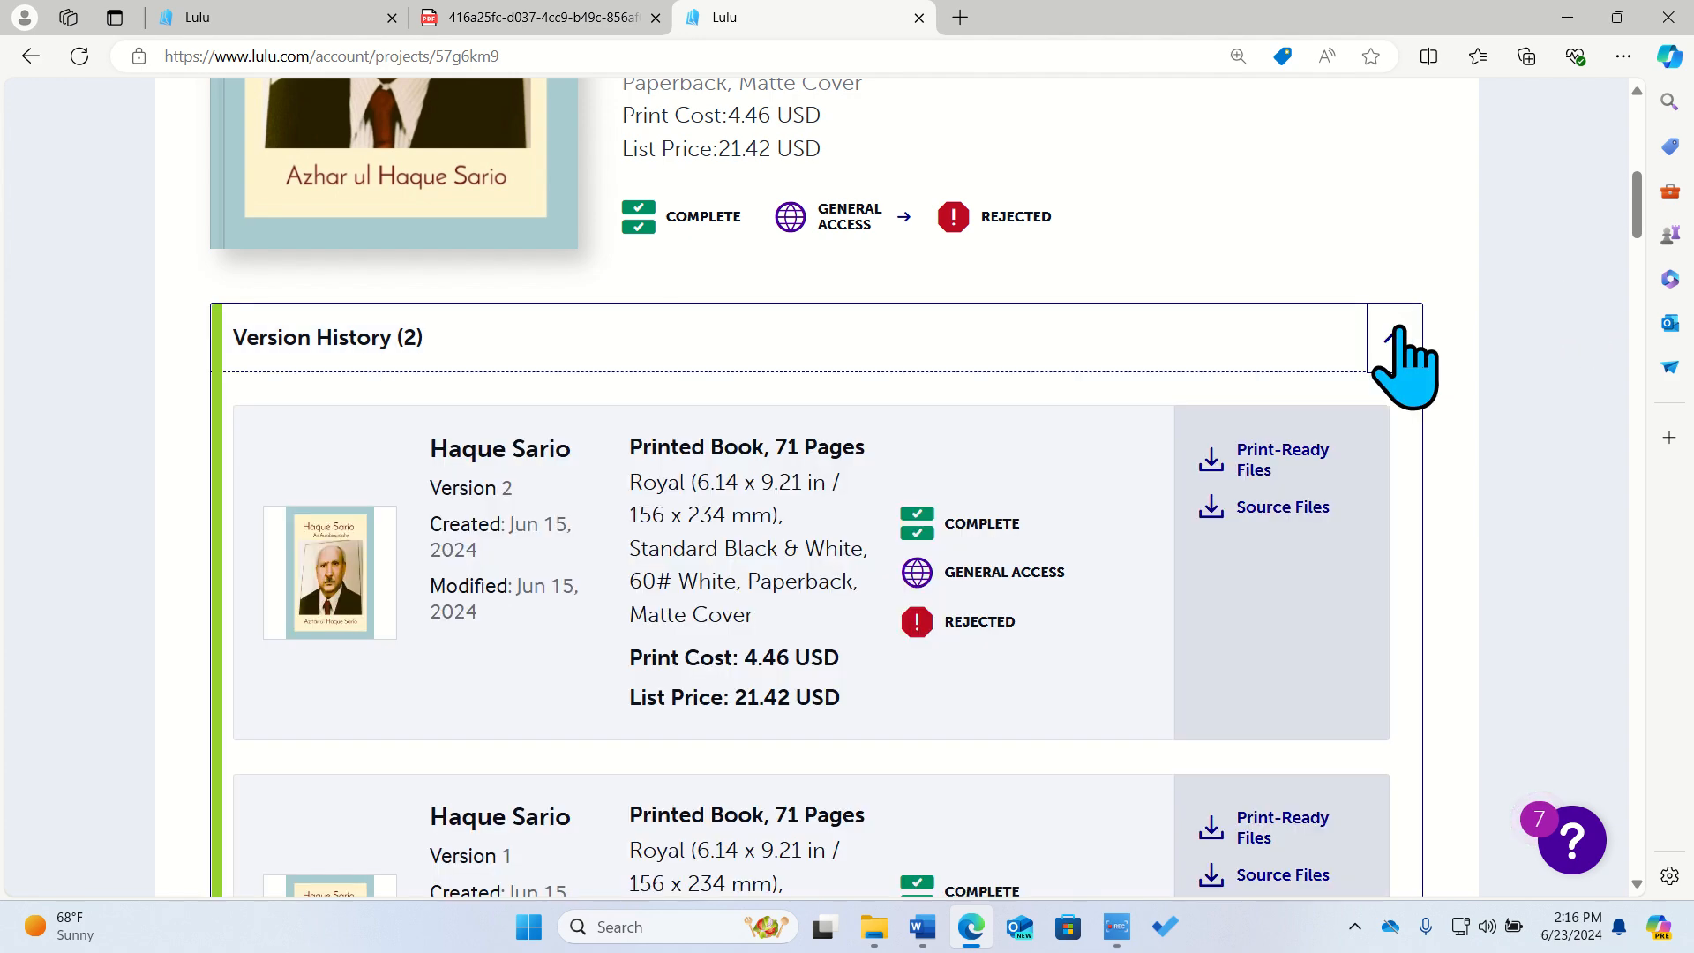
scroll(141, 757, down, 3)
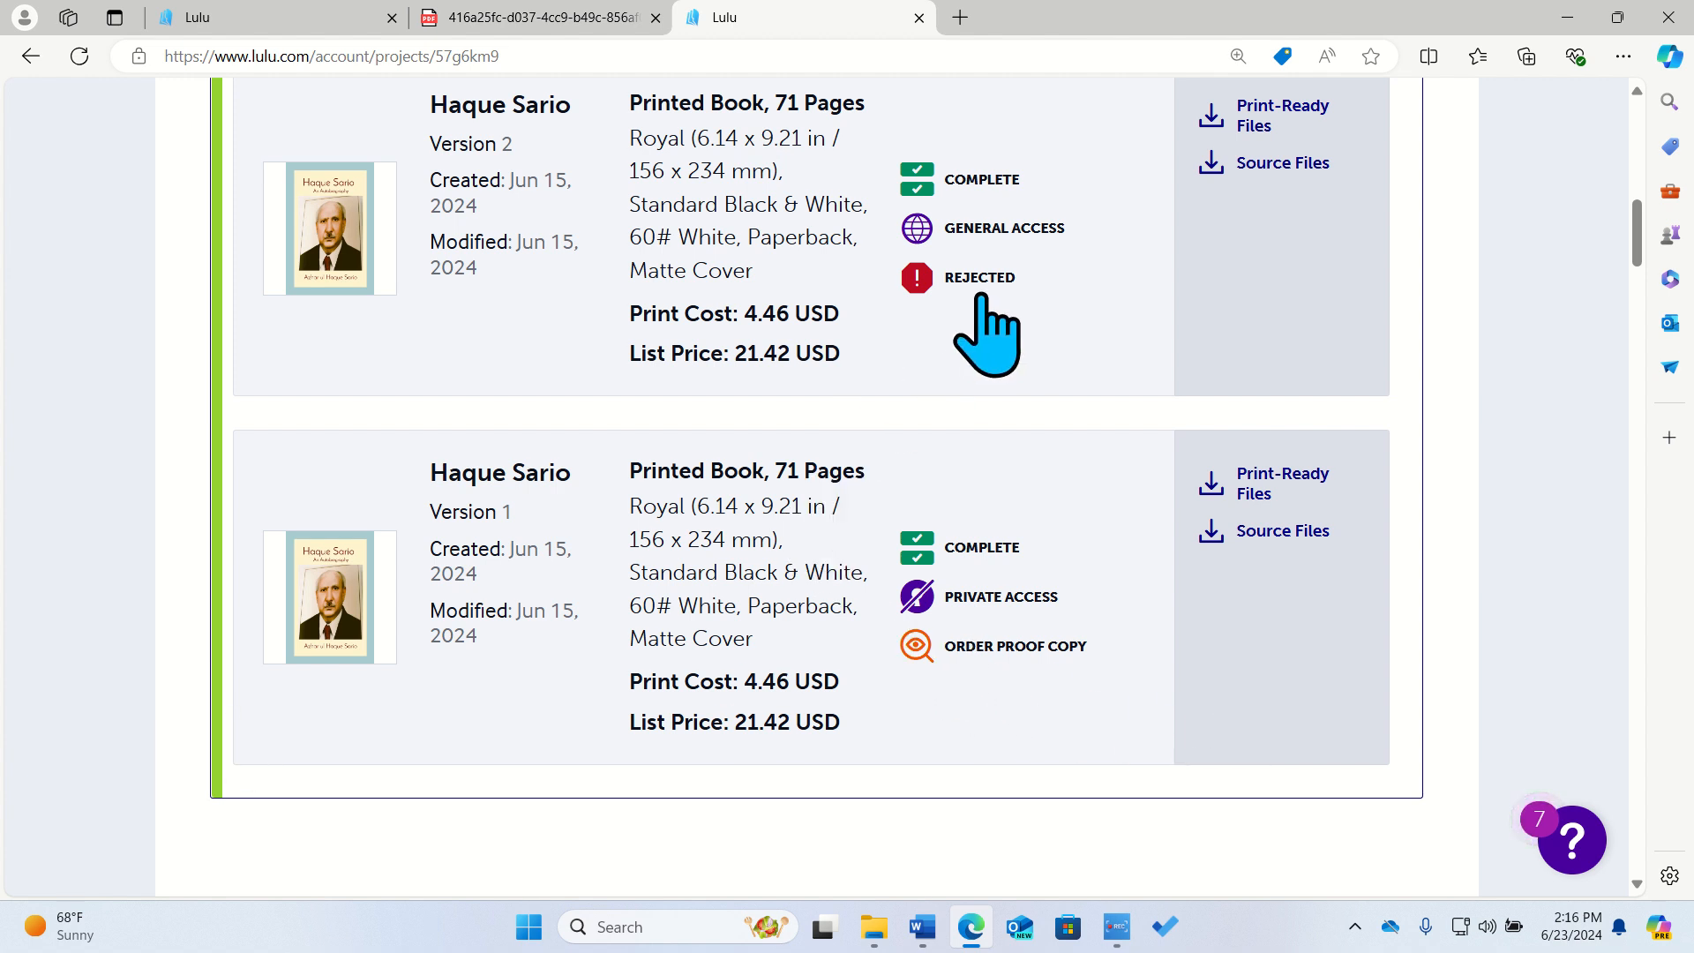
Find the rejection reason in the autobiography's Global Distribution settings and highlight it.
scroll(295, 798, down, 20)
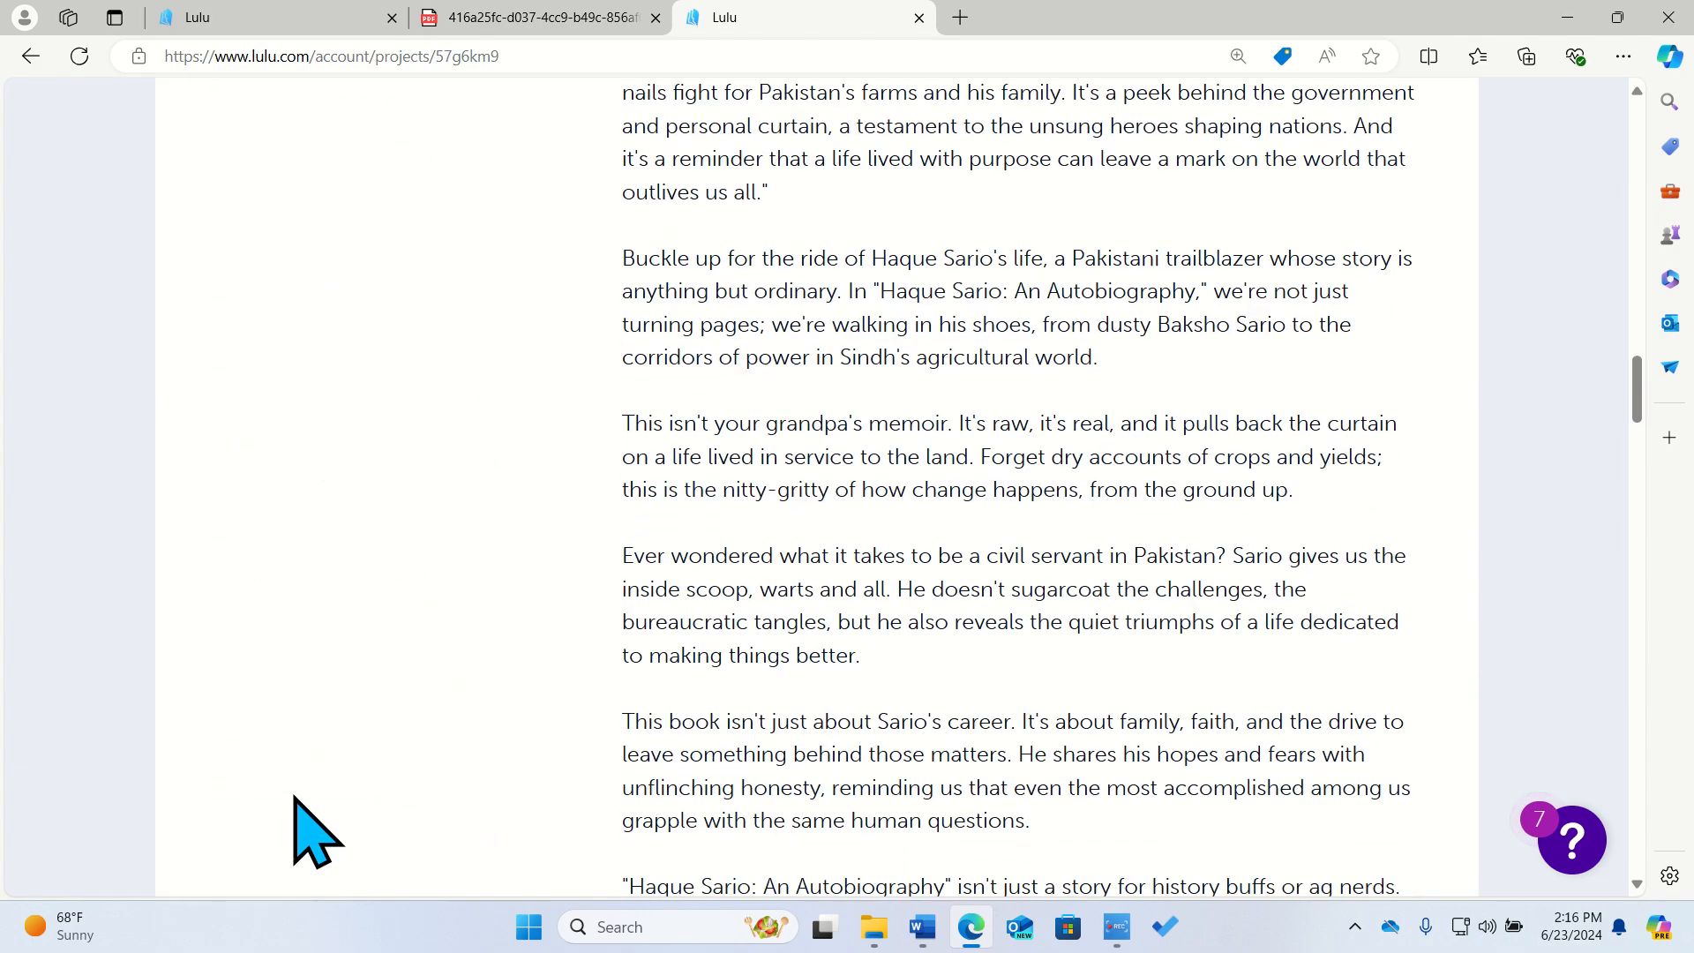
scroll(295, 798, down, 20)
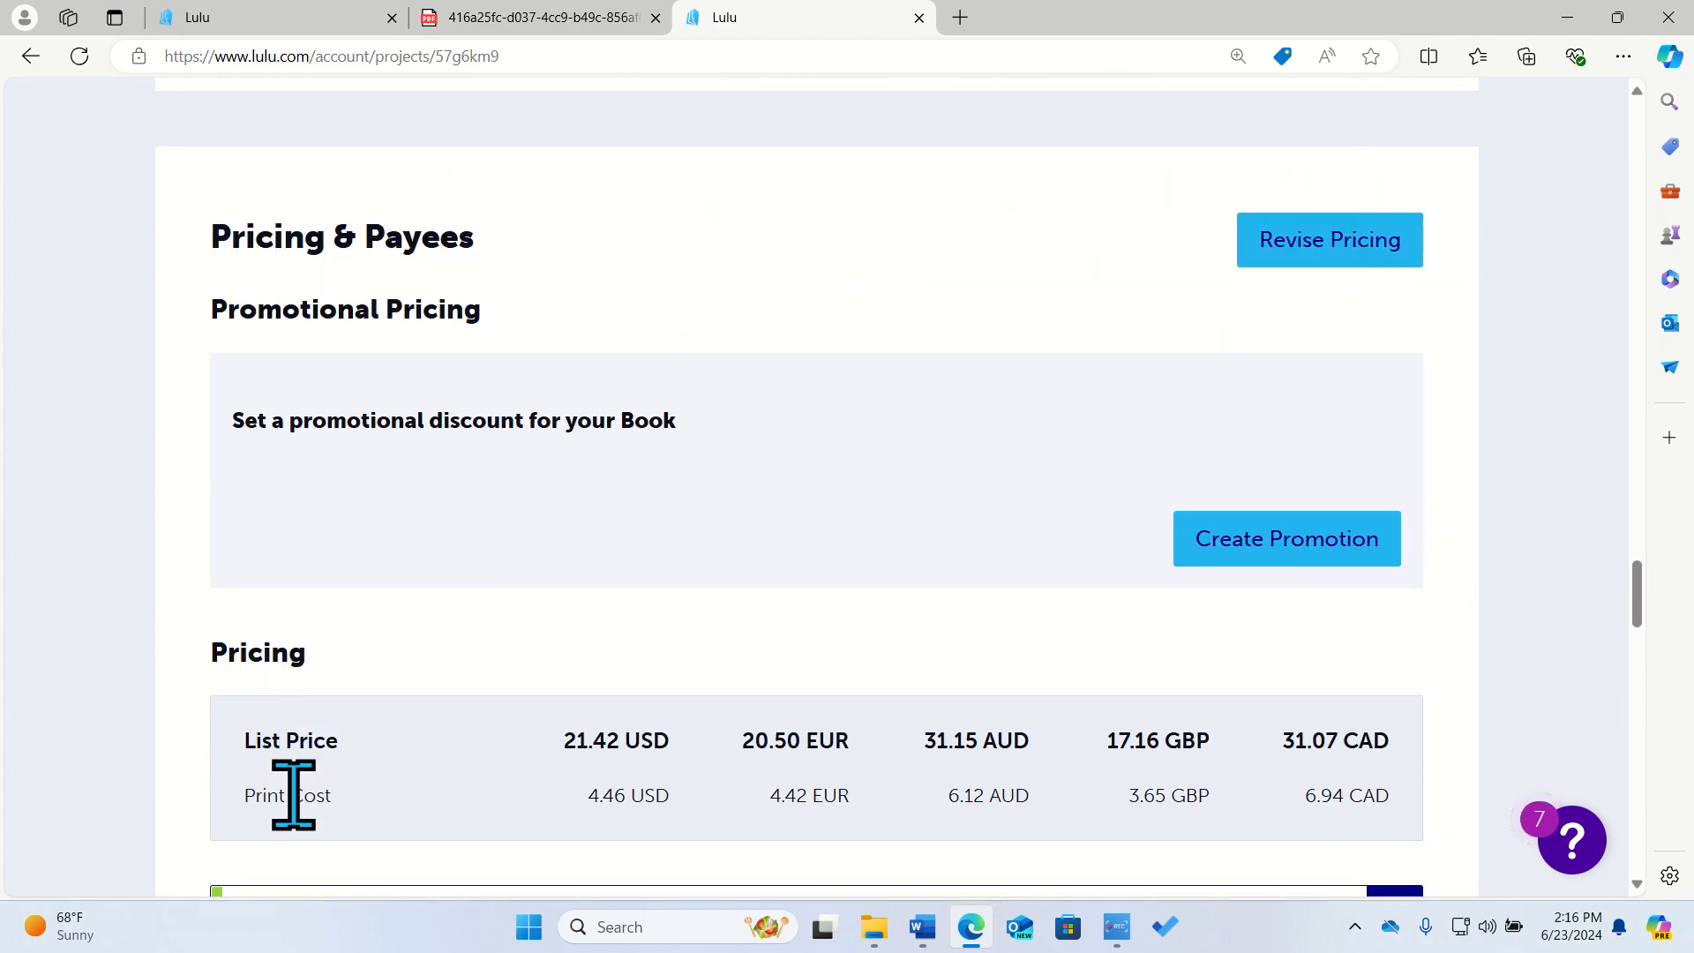
scroll(295, 799, down, 14)
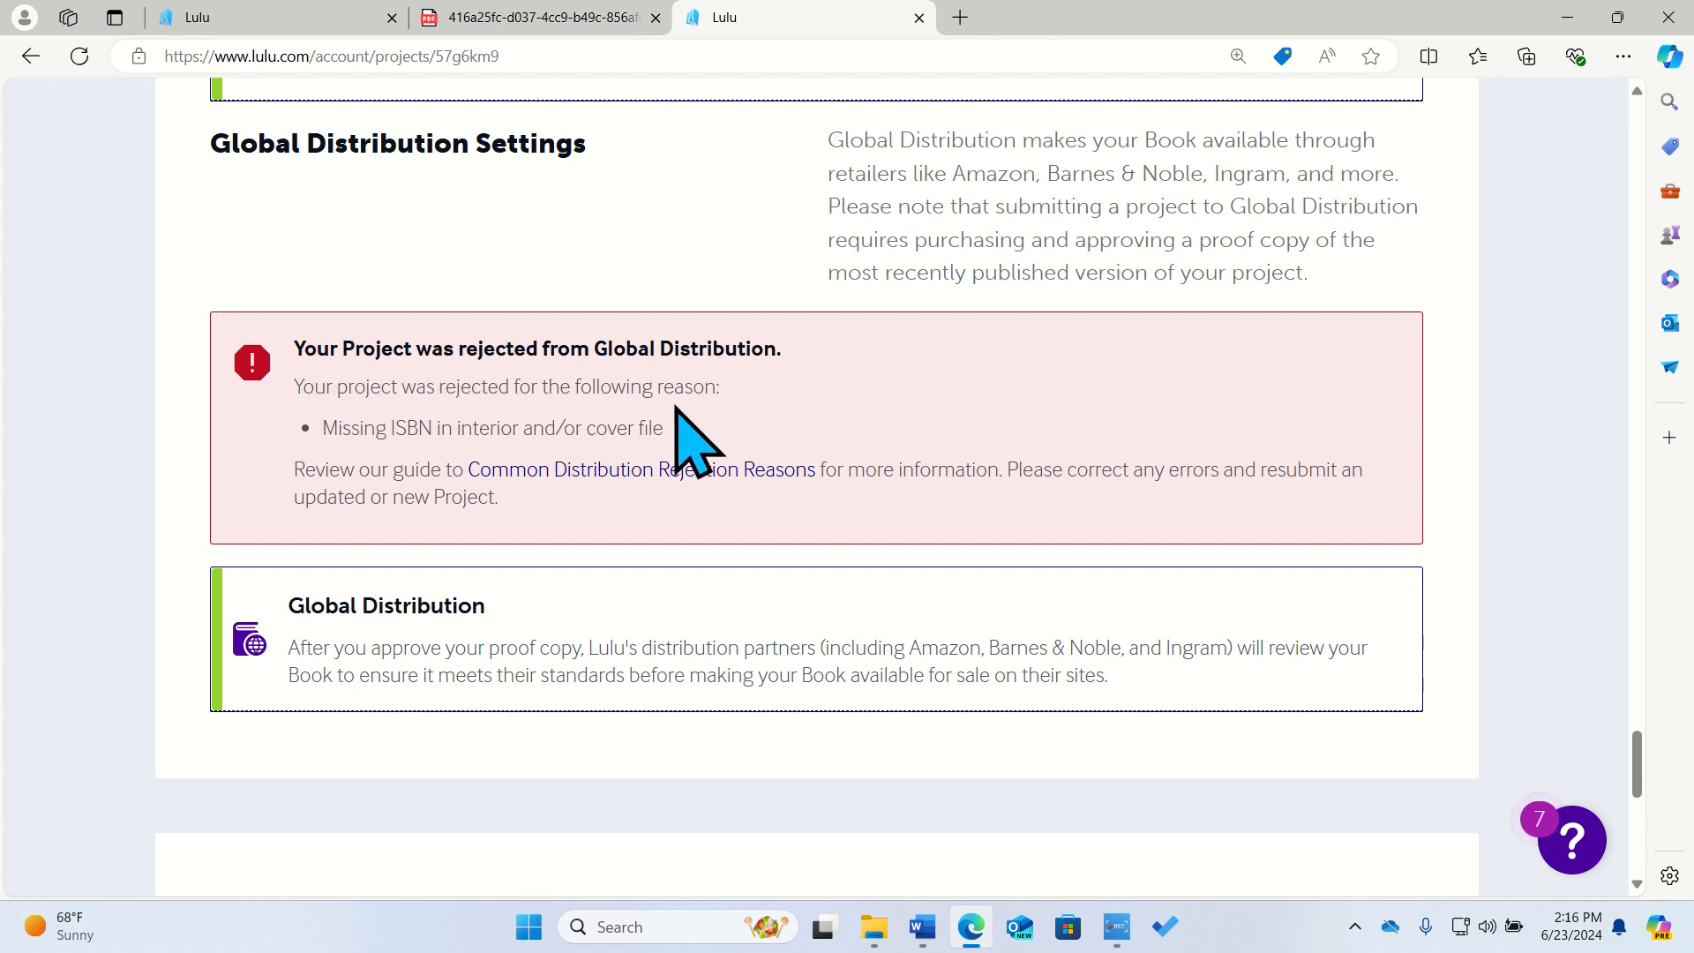
drag(706, 424, 300, 425)
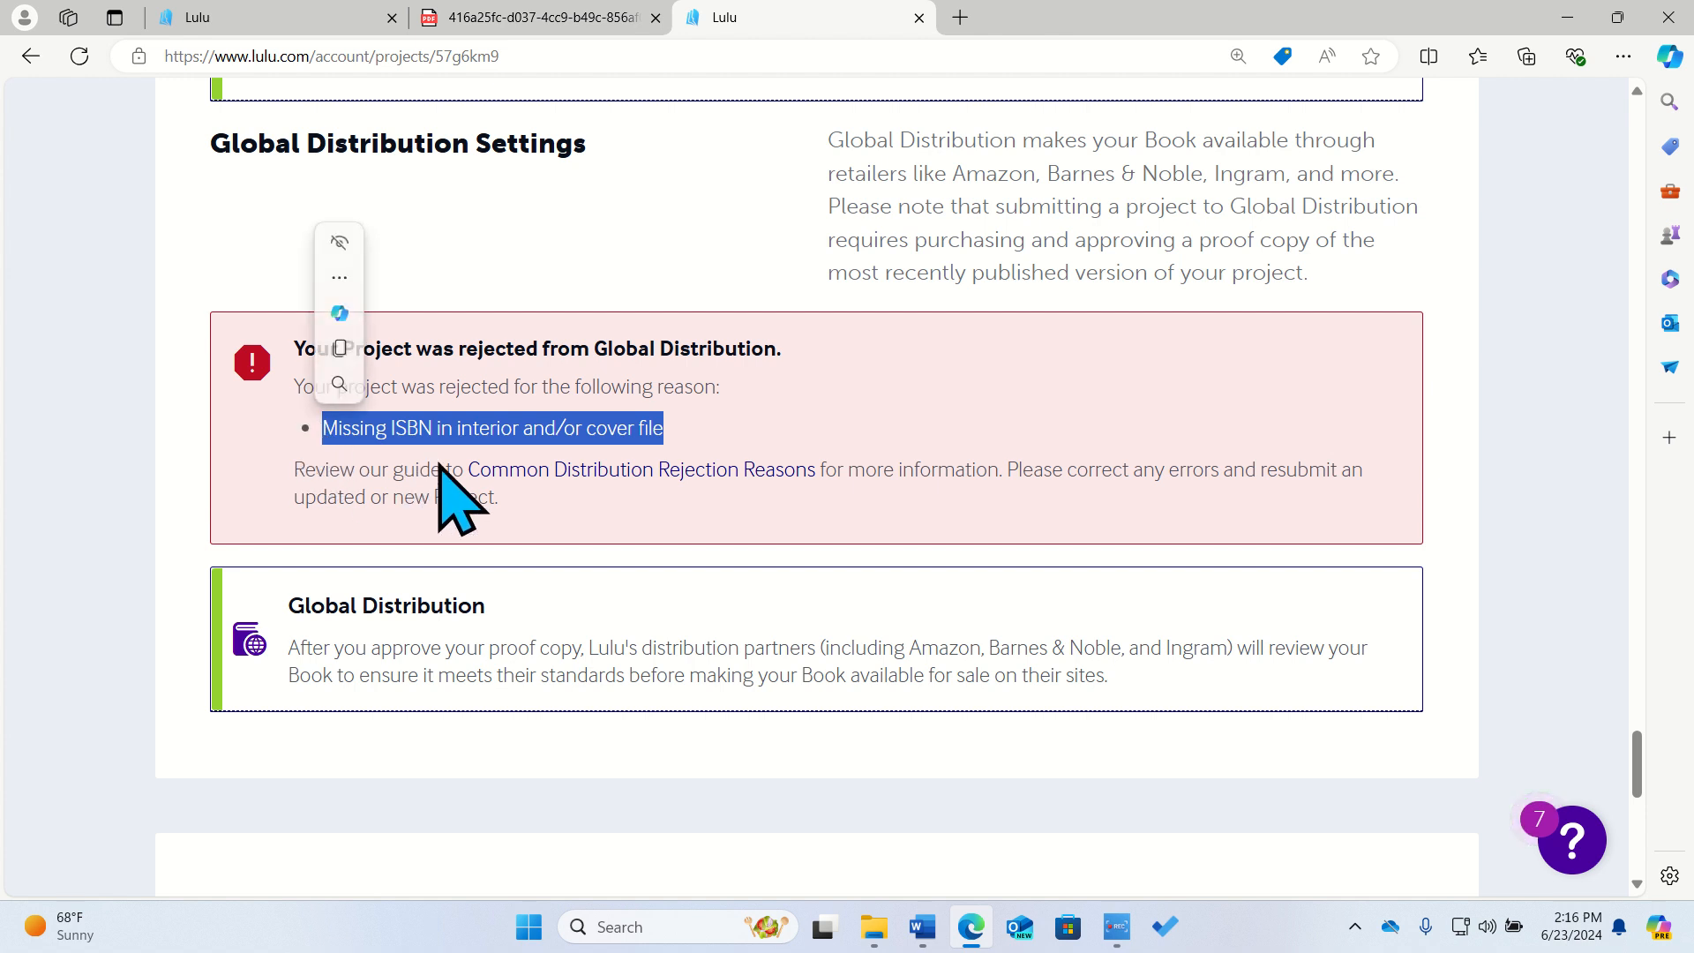
click(601, 507)
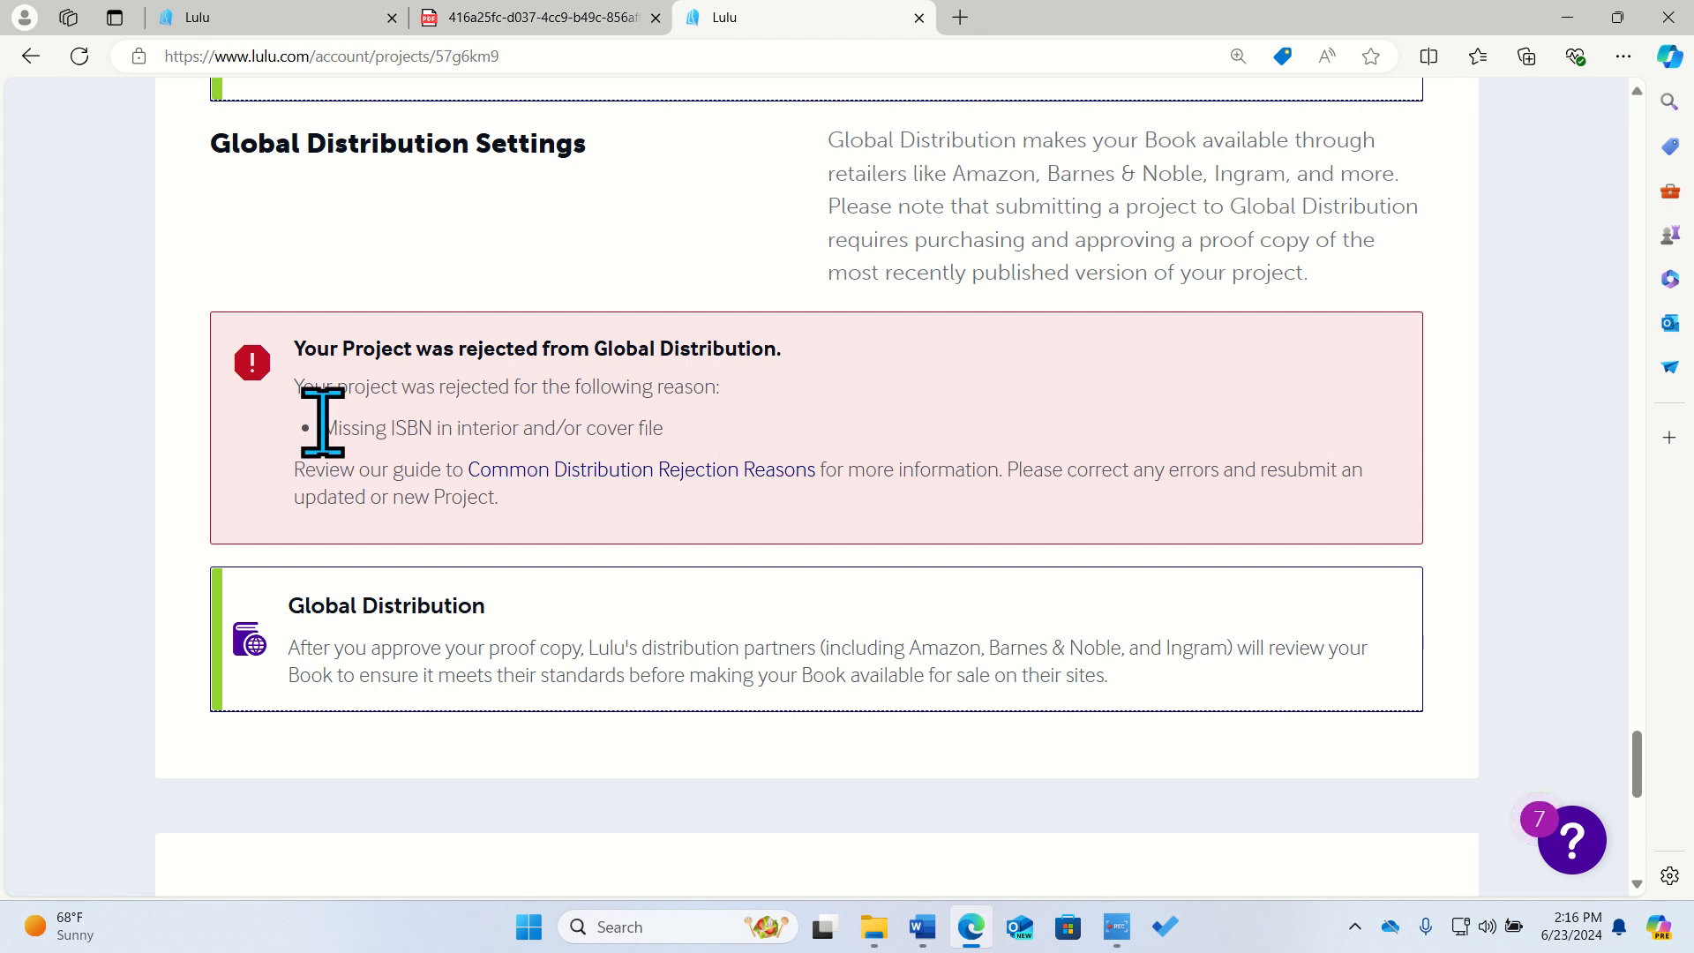
drag(323, 428, 666, 429)
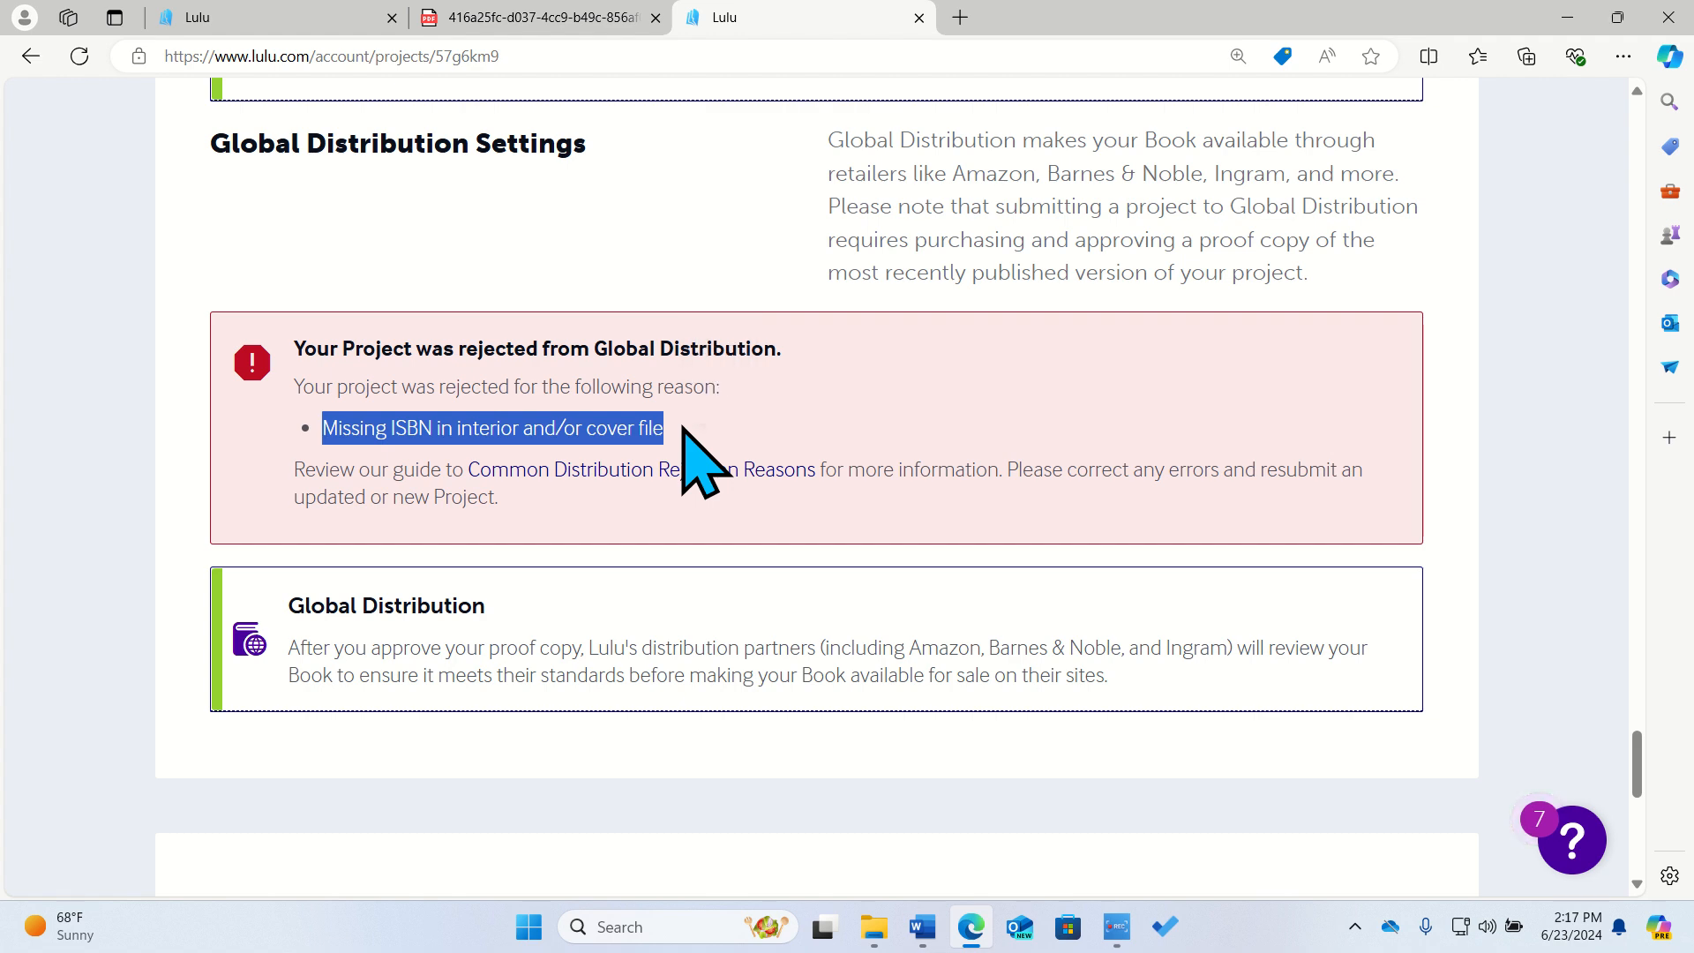
scroll(693, 450, up, 3)
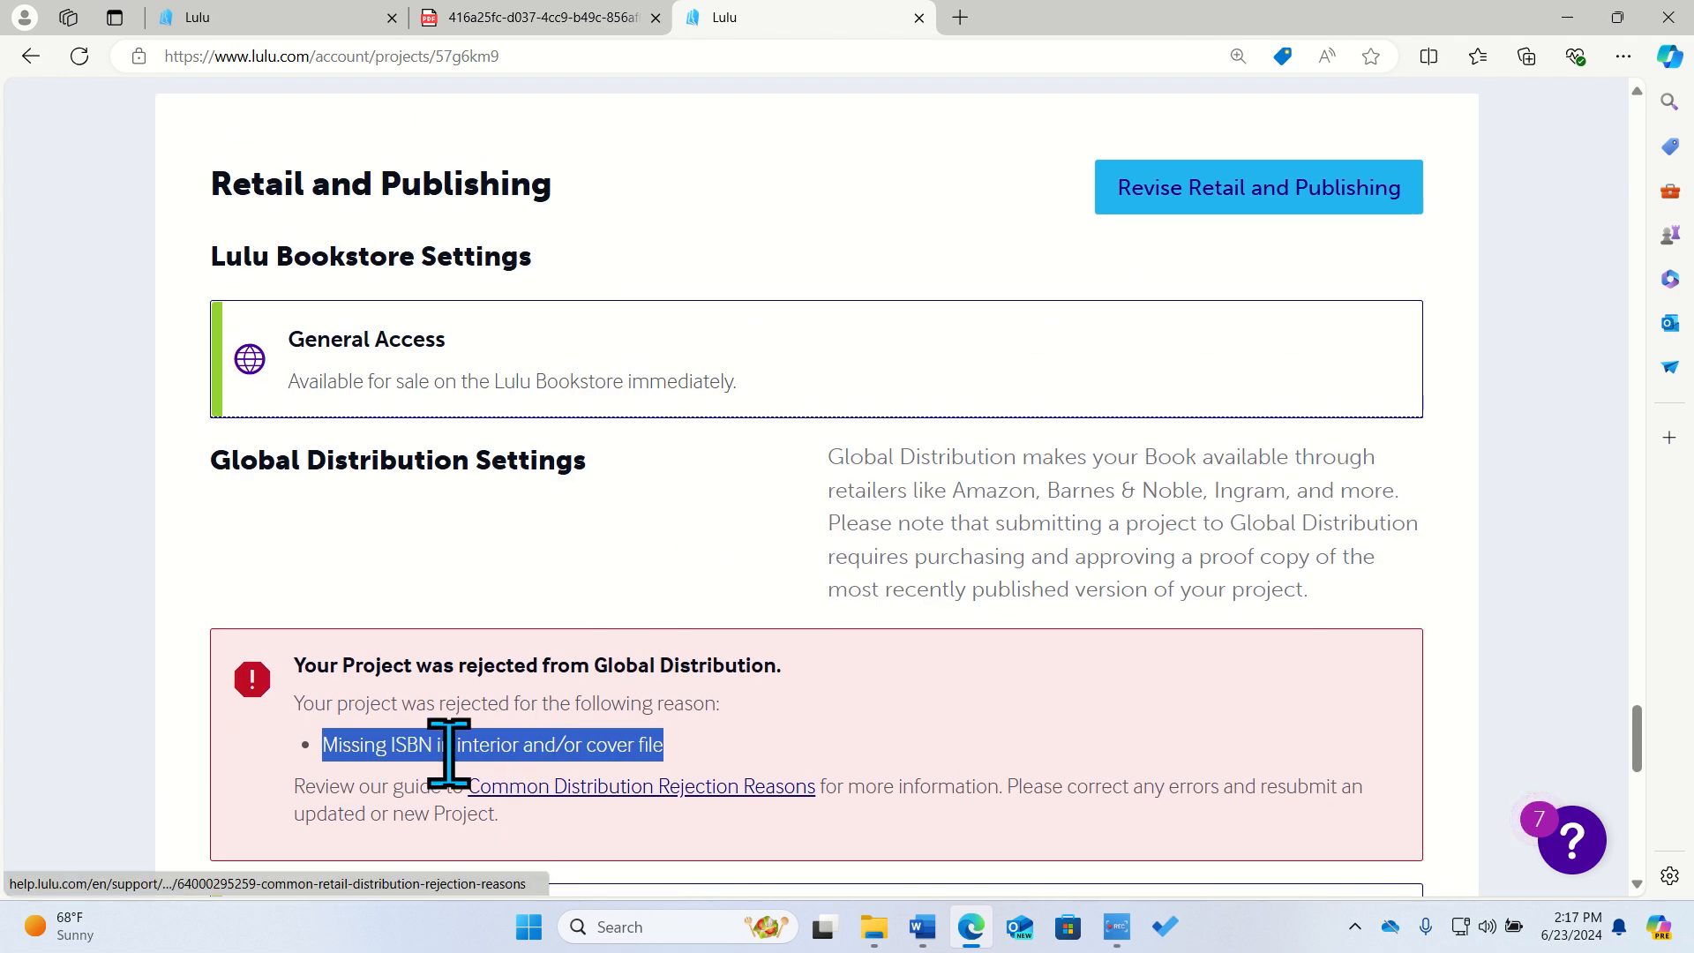
click(443, 750)
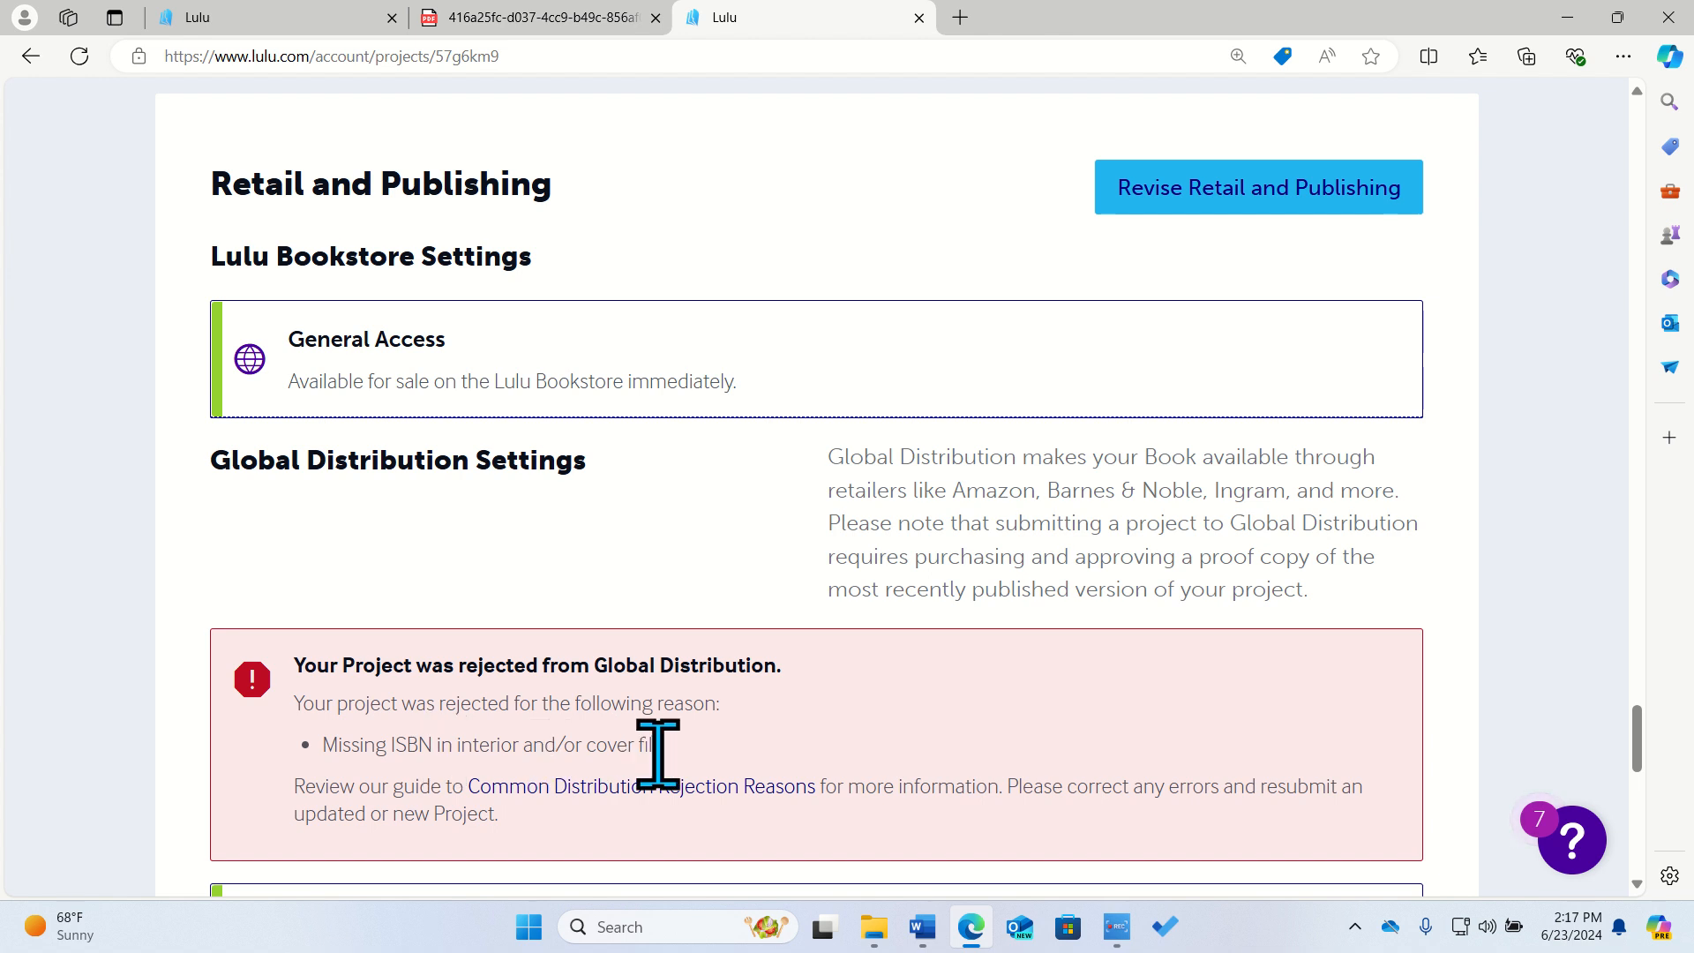
drag(688, 752, 311, 758)
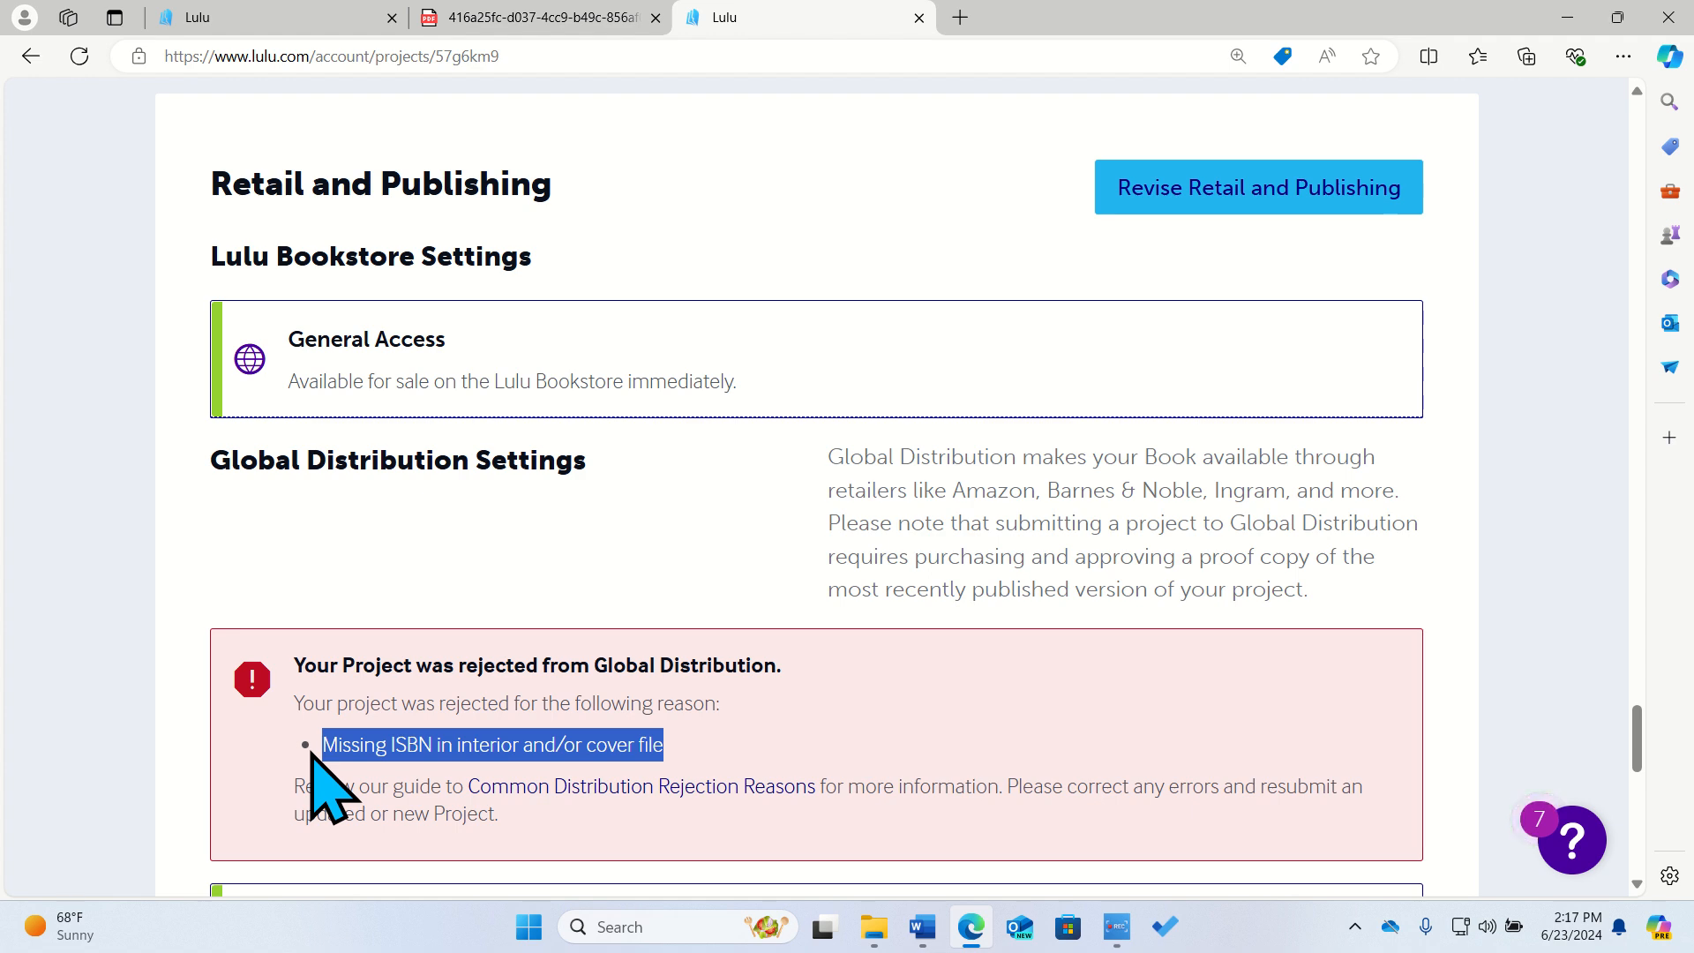
Check the Design page of the paperback project in progress, and return to the rejected autobiography's project details.
scroll(586, 735, up, 20)
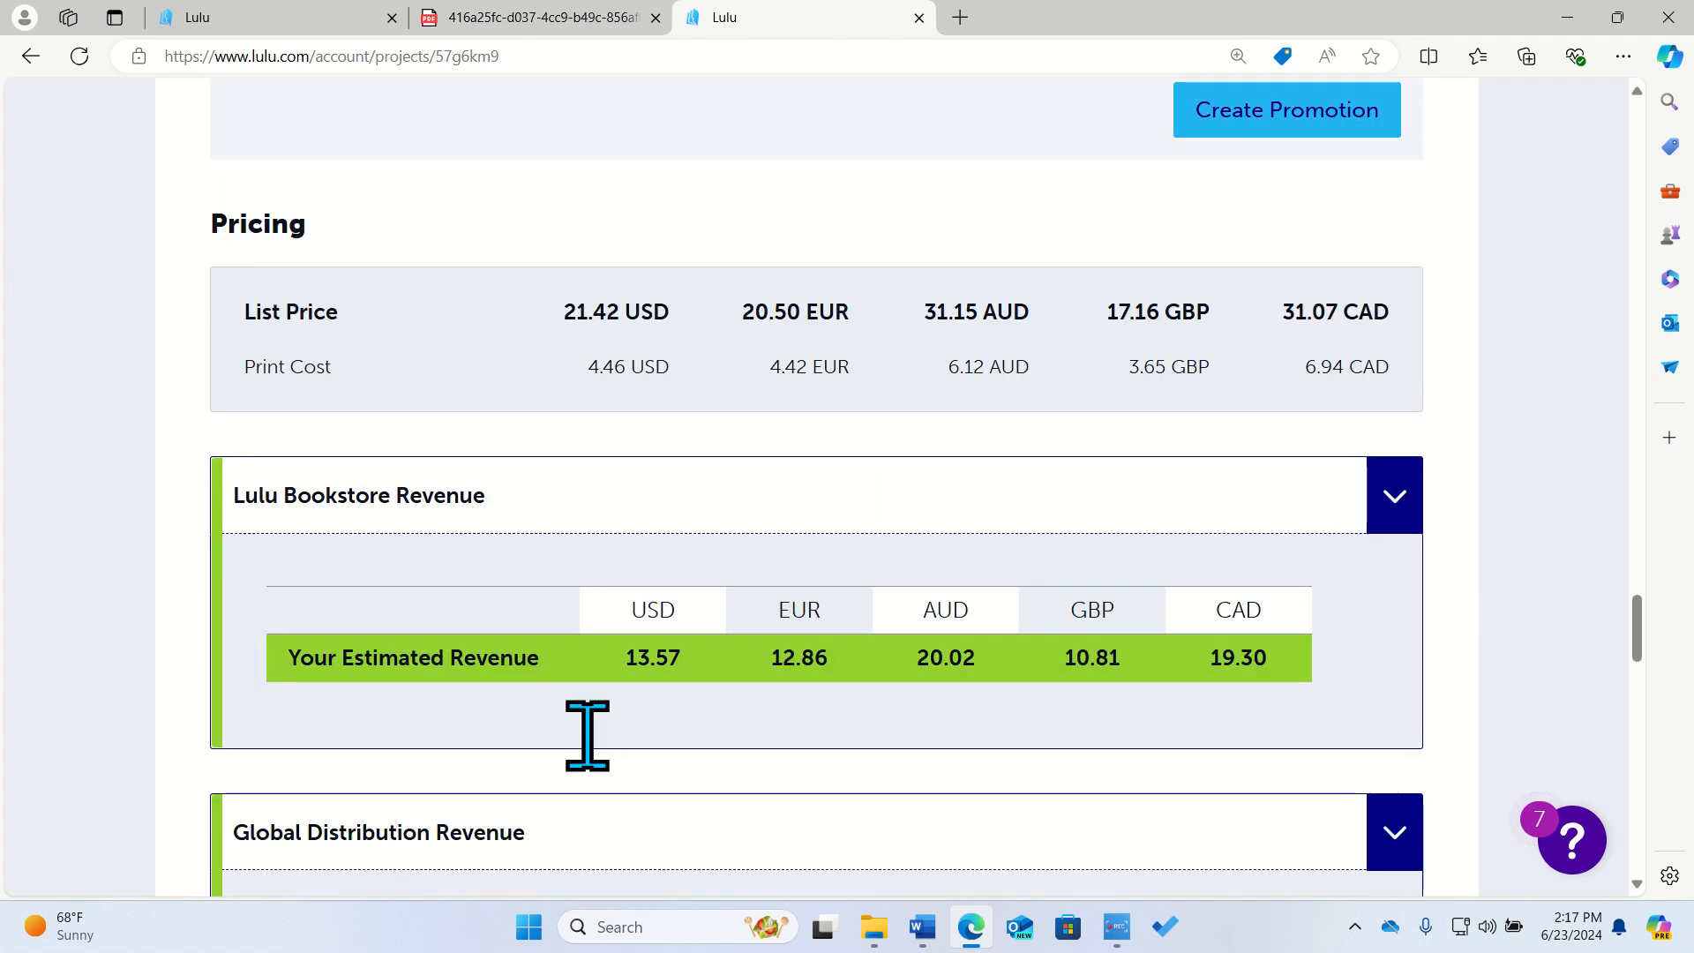
scroll(559, 673, up, 10)
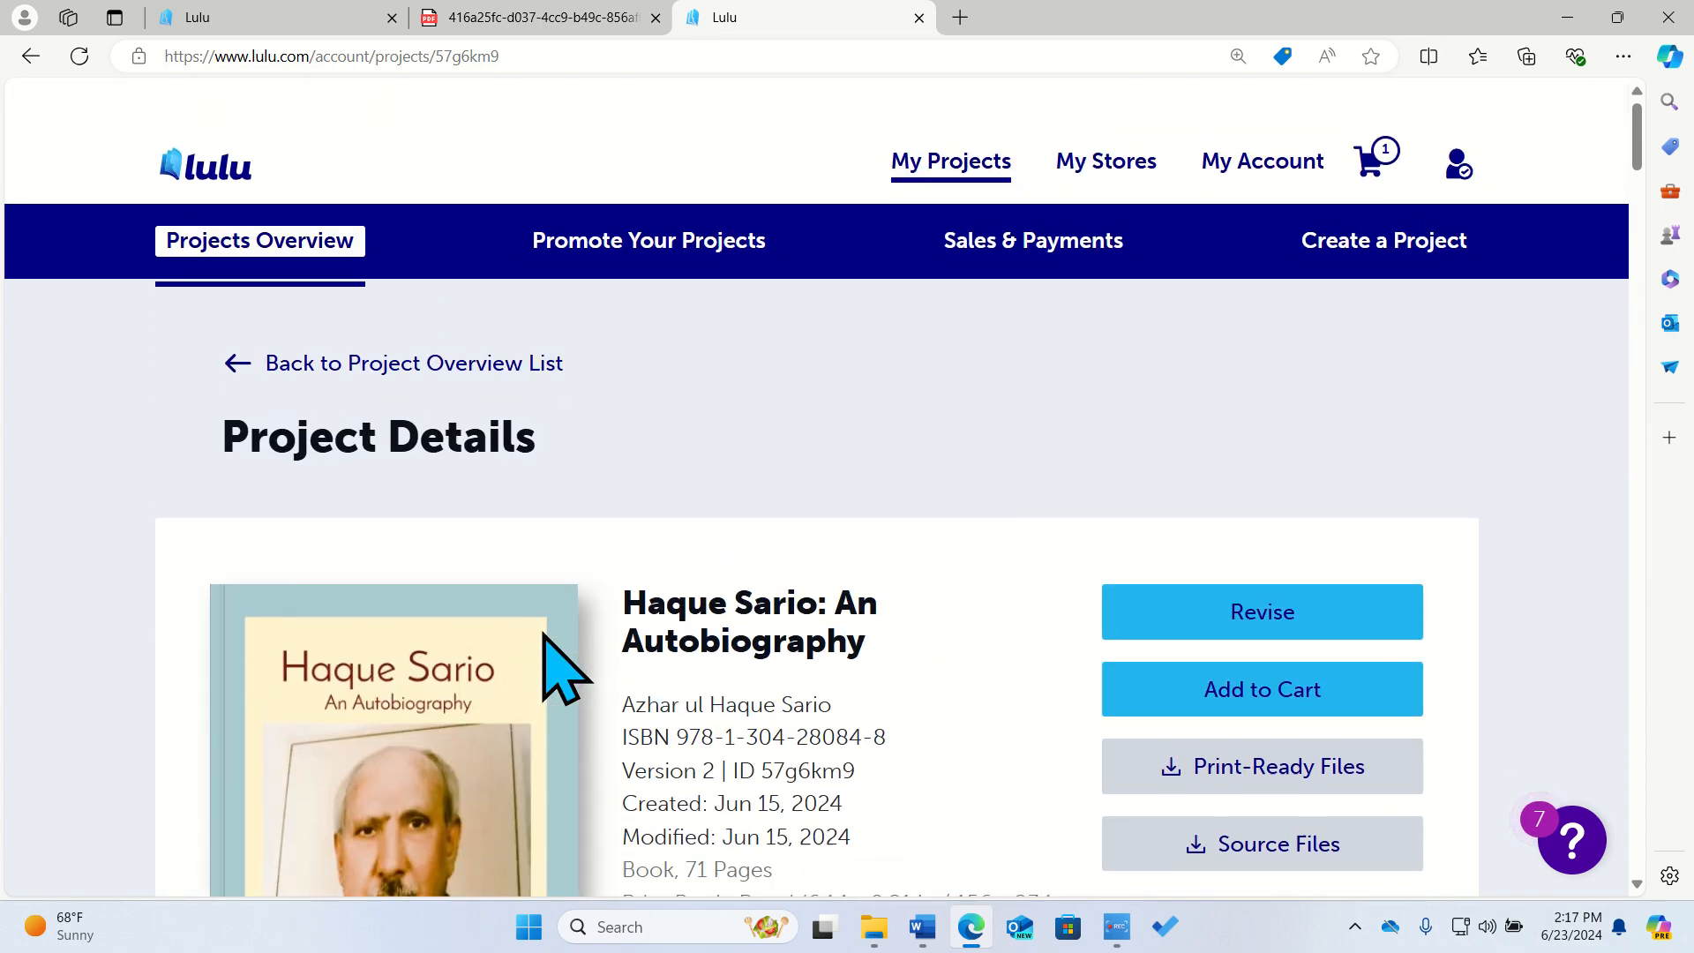
scroll(560, 673, down, 1)
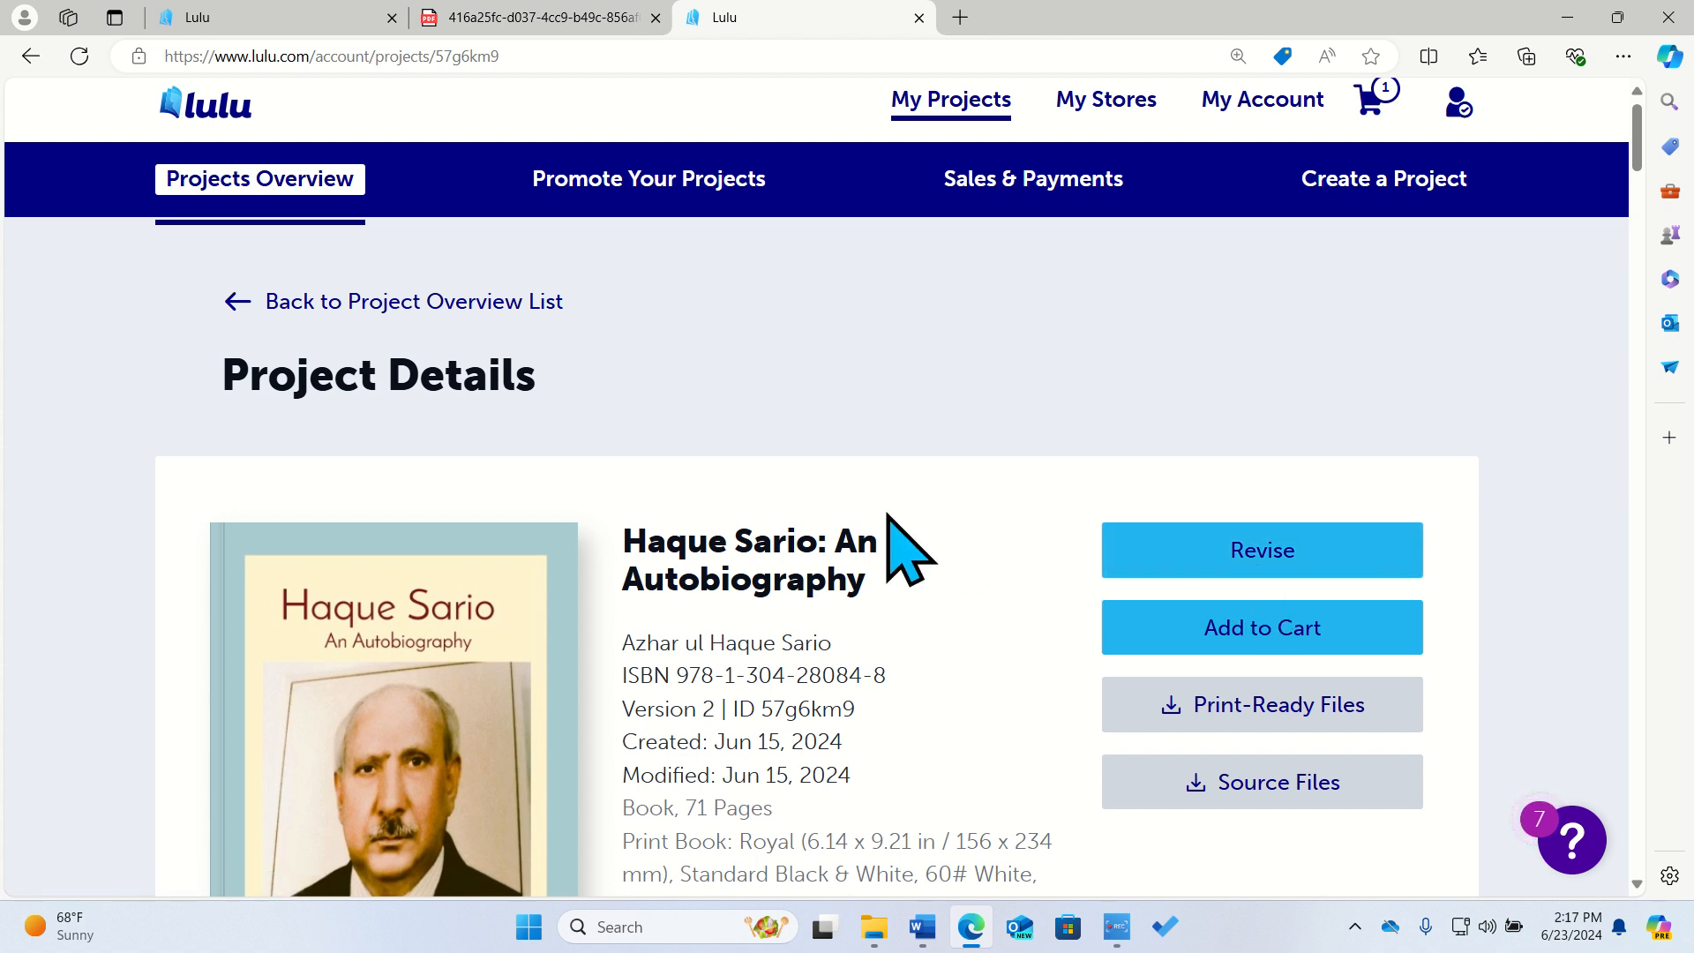
scroll(887, 514, up, 1)
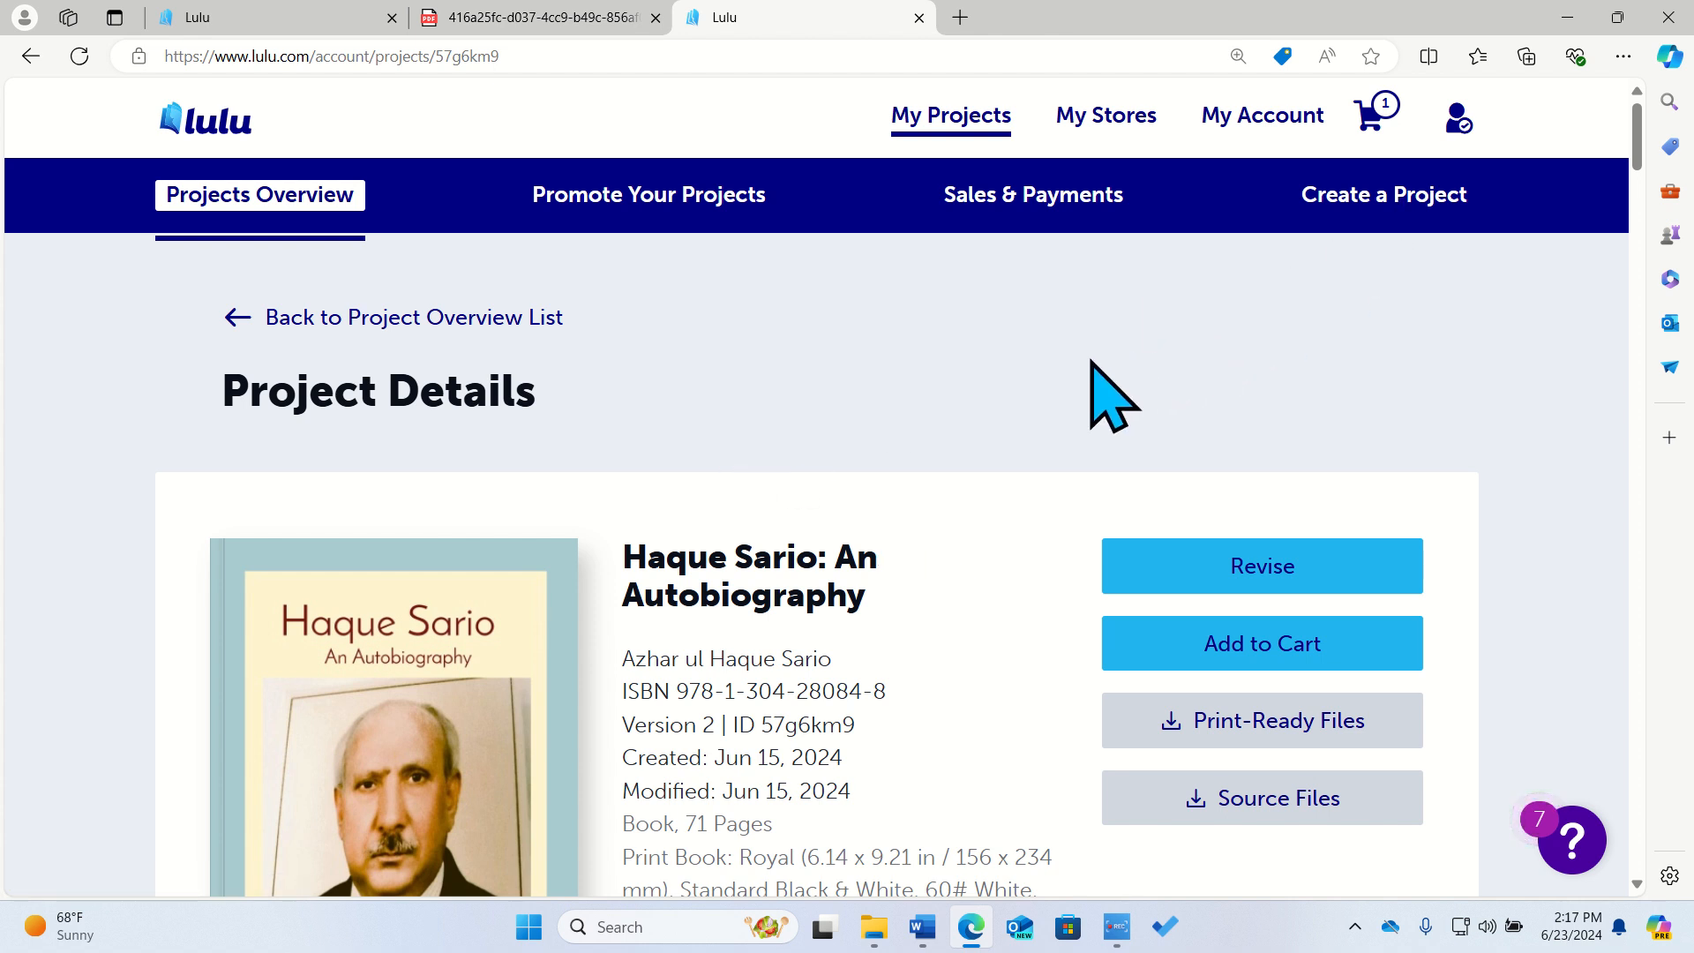
click(168, 17)
scroll(445, 336, up, 20)
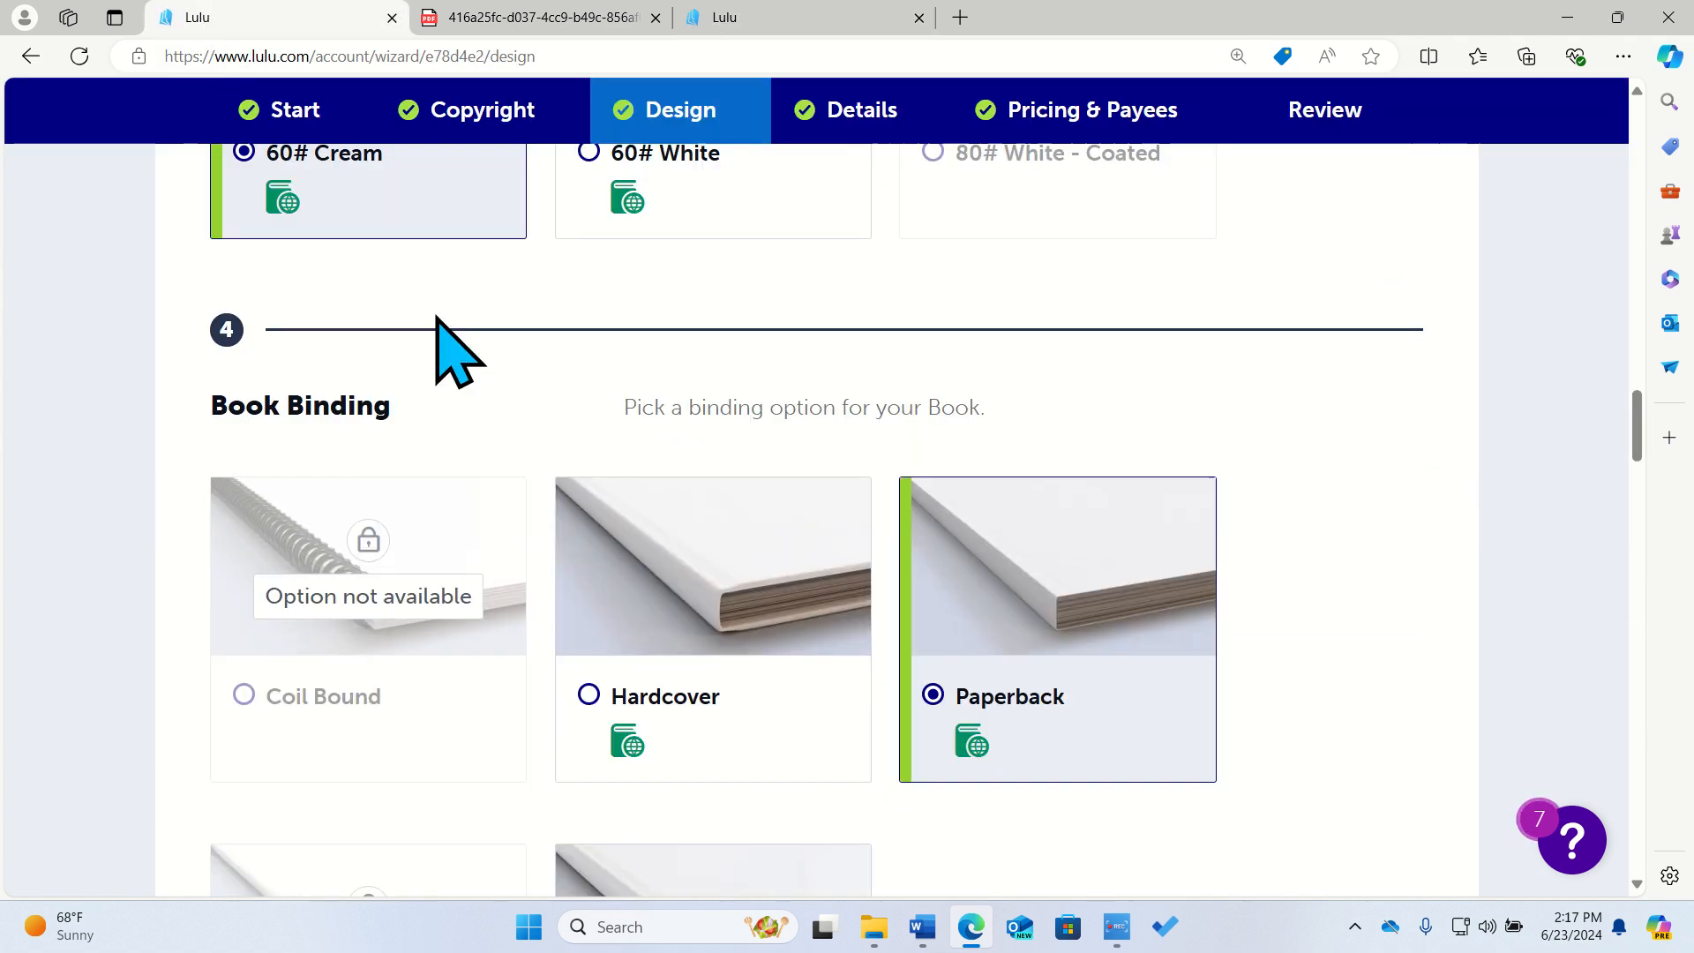
click(820, 9)
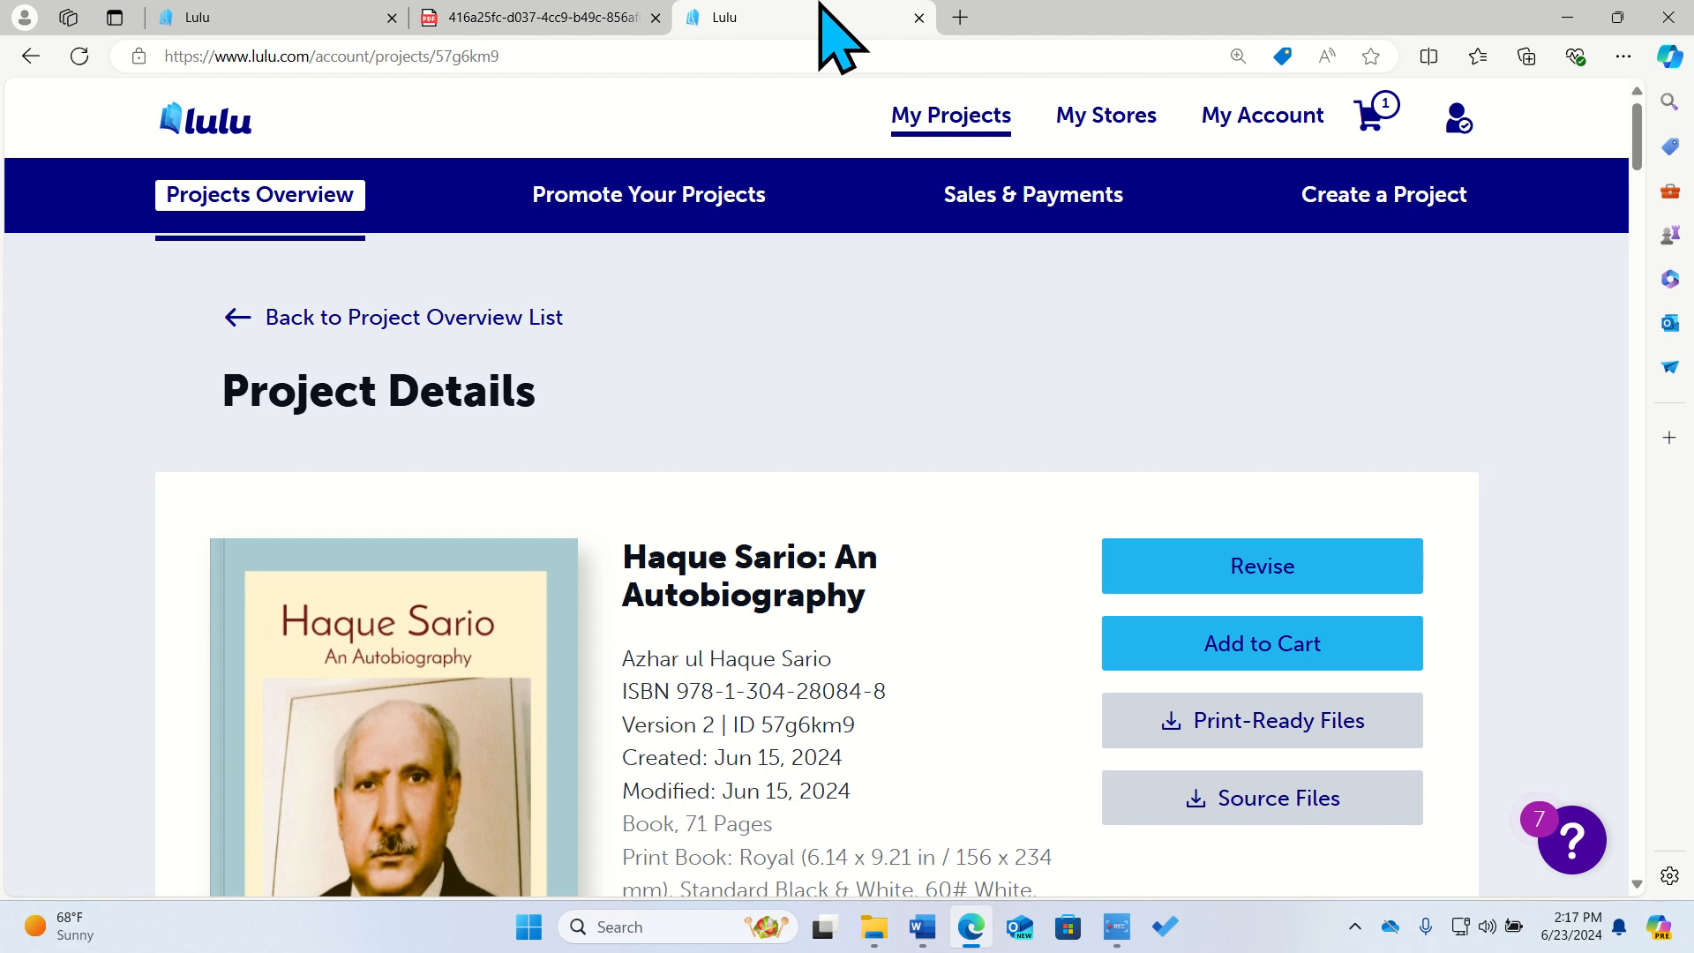
Search for "lulu trustpilot" in a new browser tab and examine the star ratings on Lulu Publishing's Trustpilot review page.
click(971, 13)
text(lulu t)
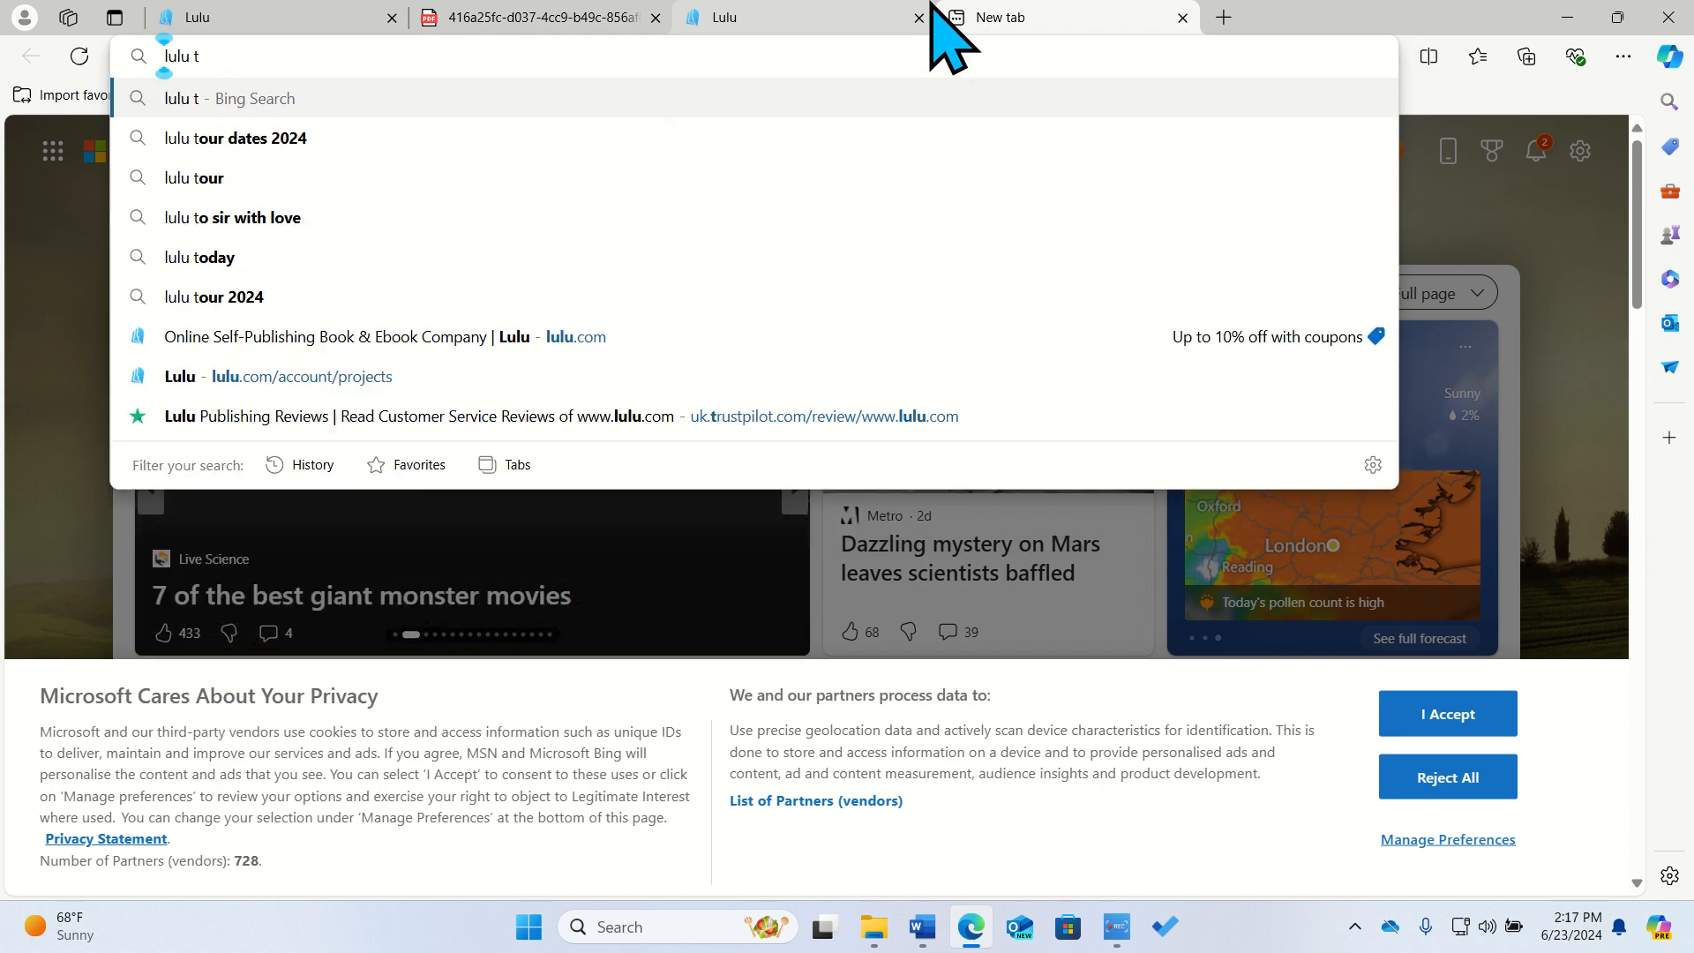
text(ru)
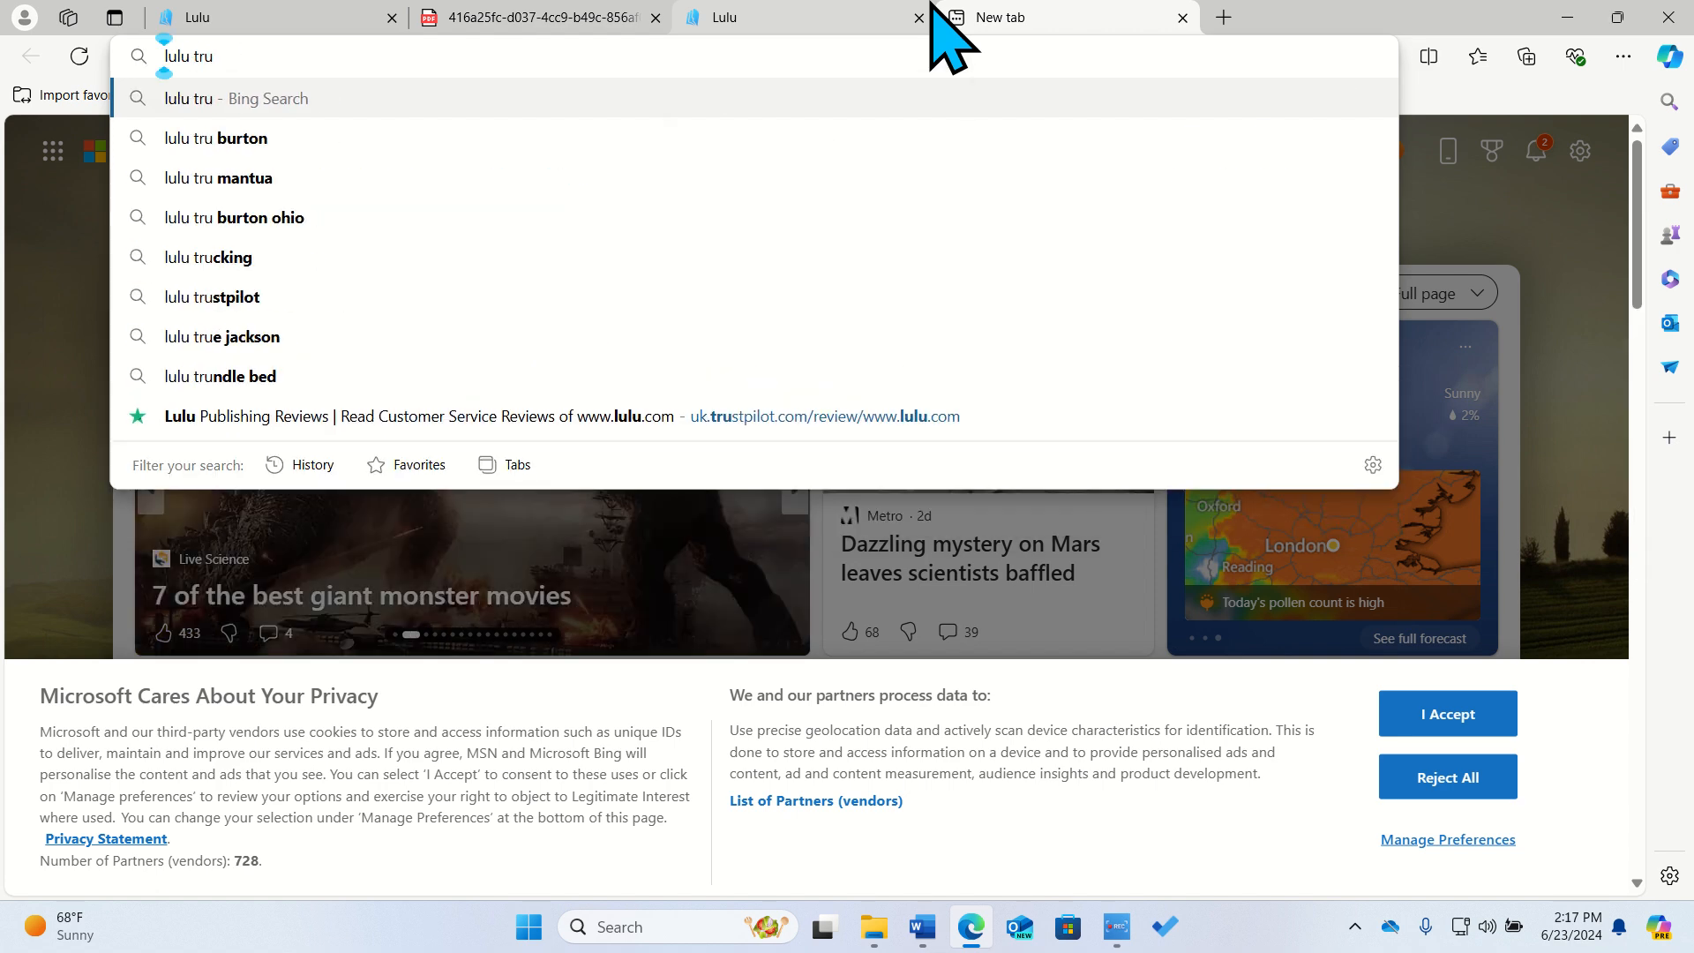
text(su)
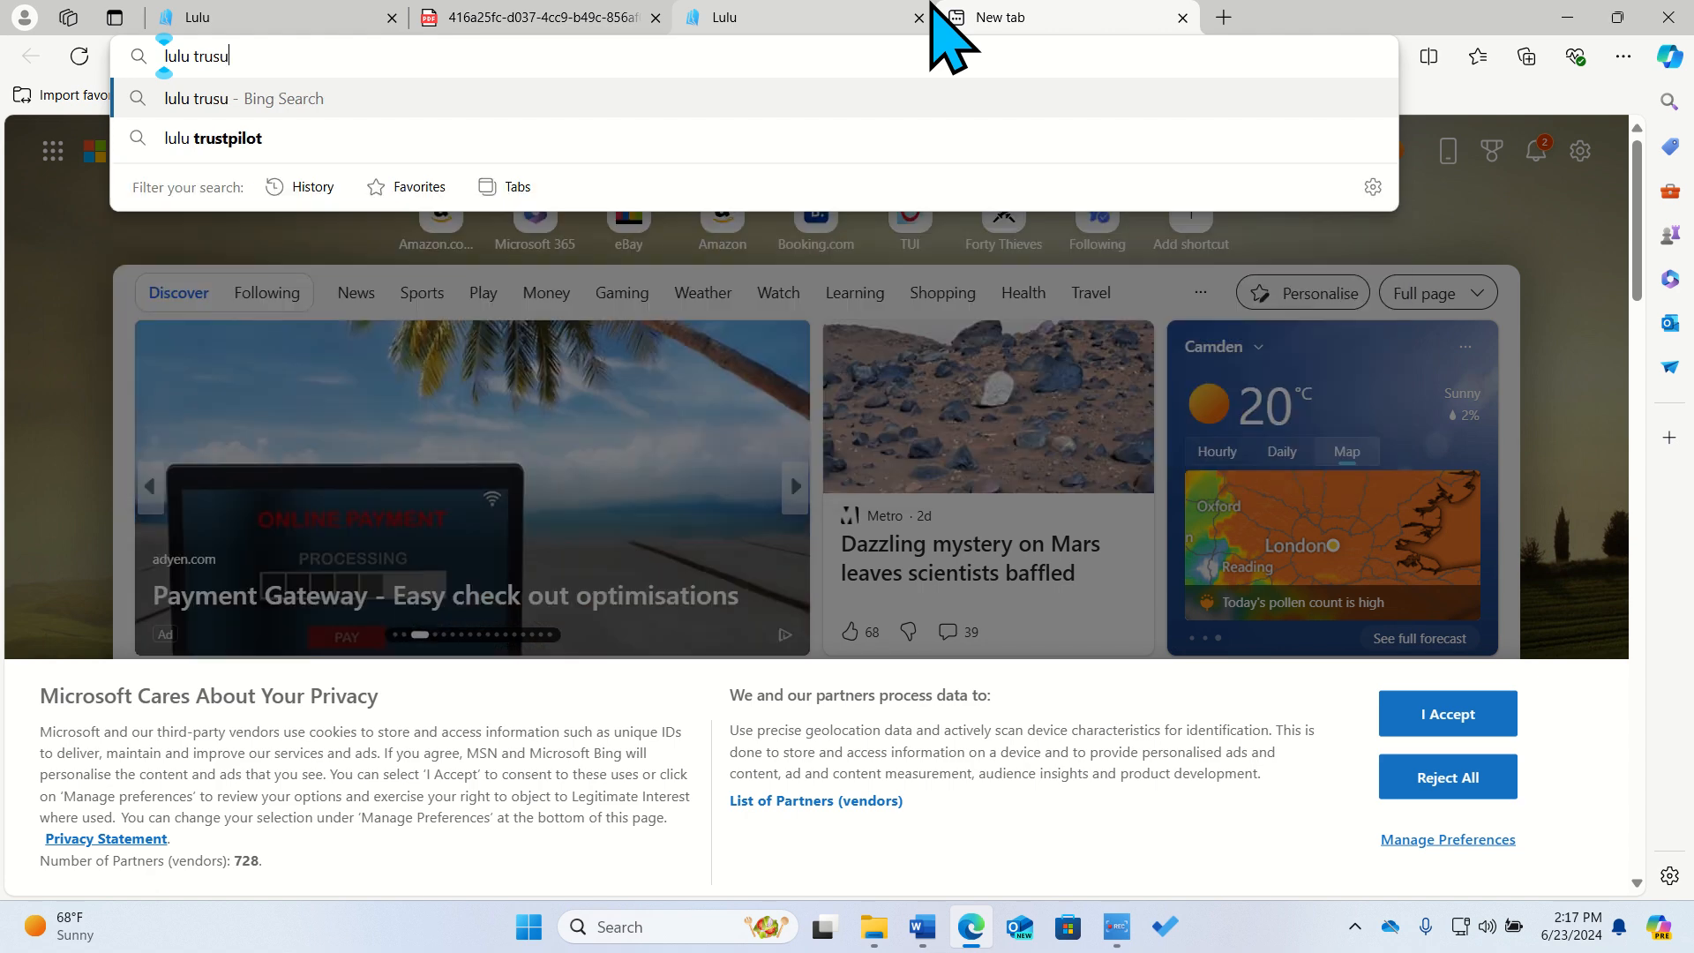
click(300, 139)
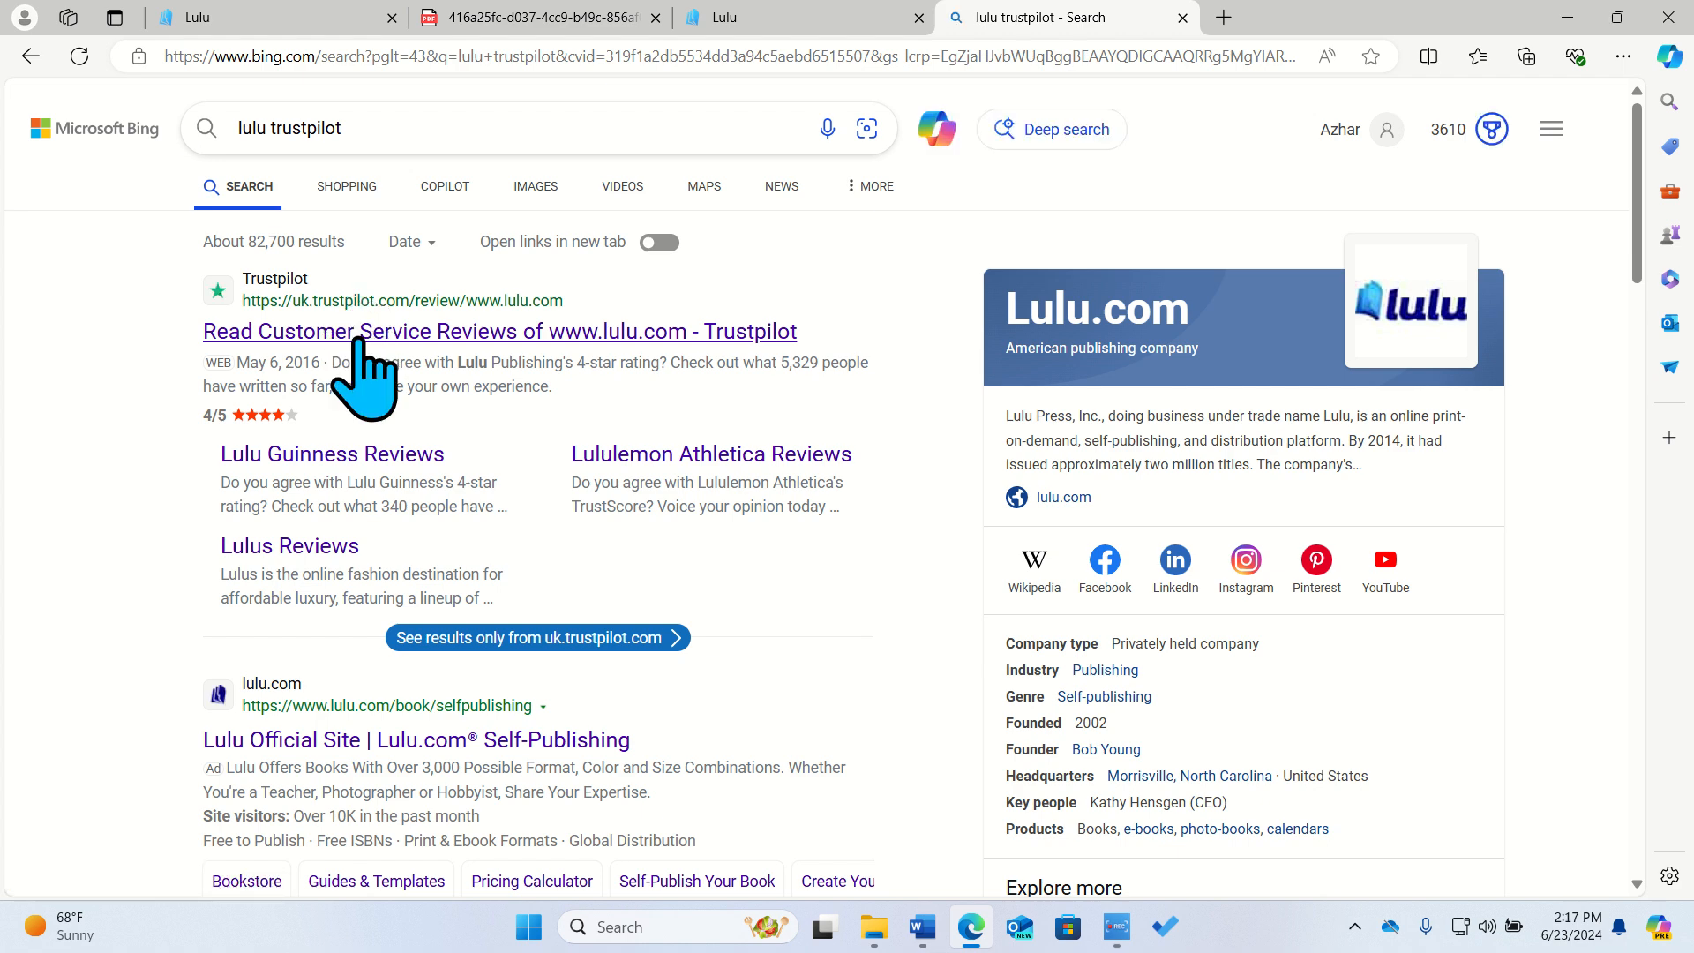
click(359, 335)
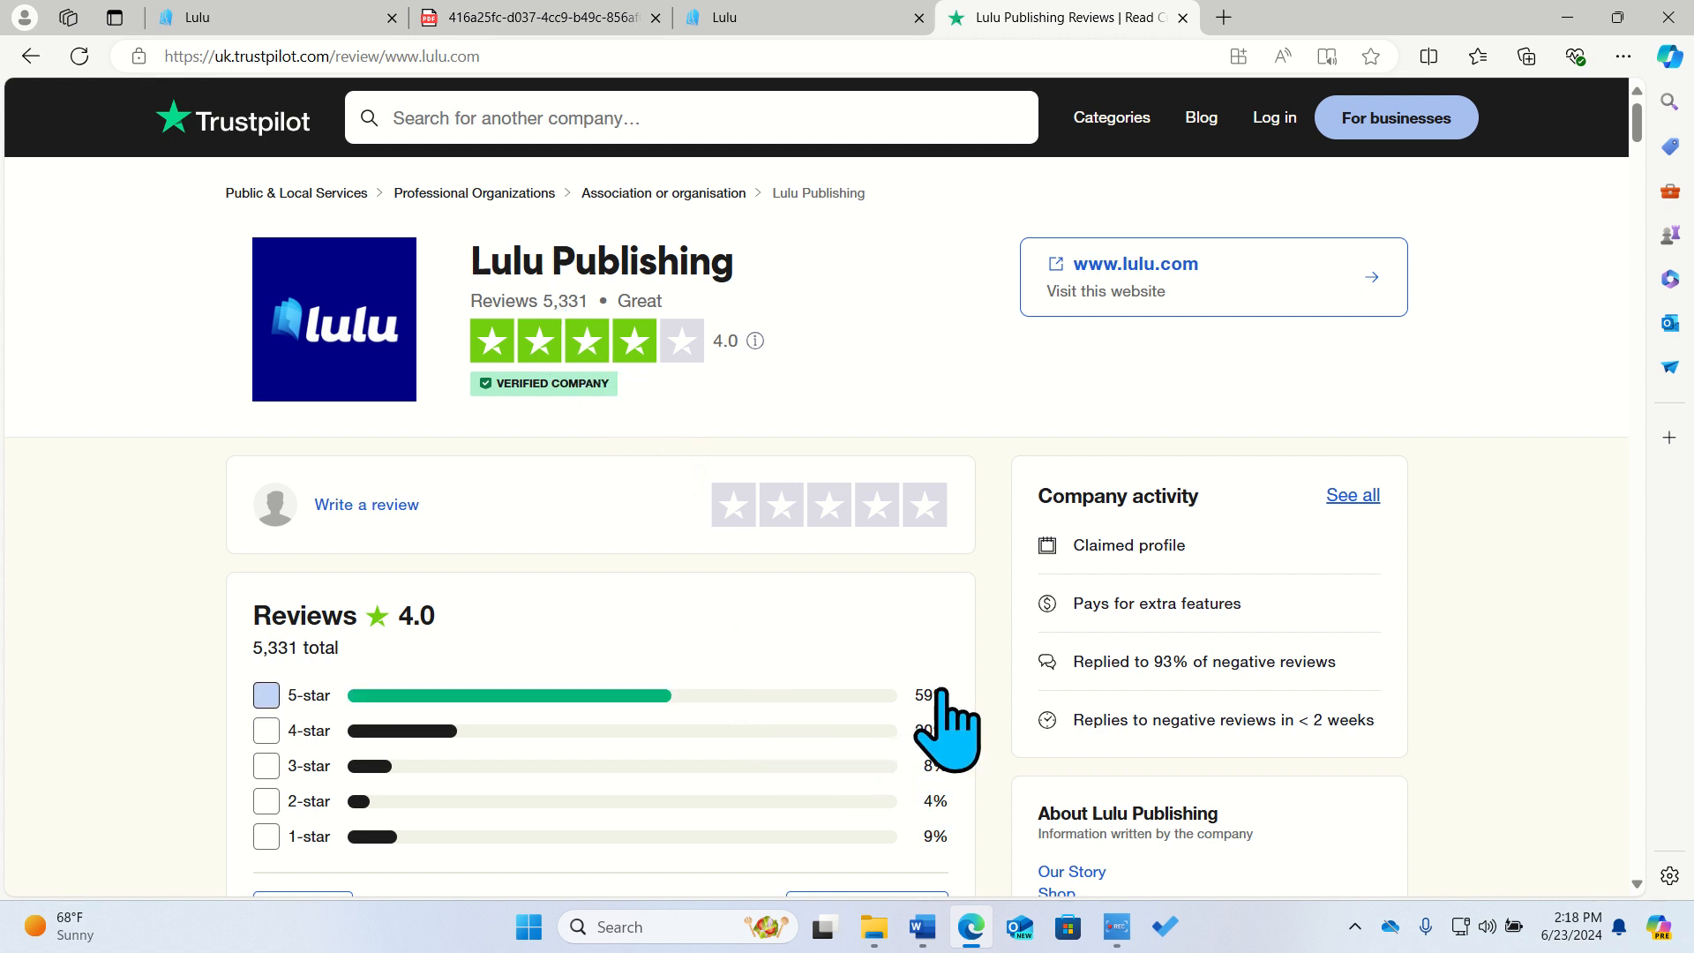
mouse_move(658, 697)
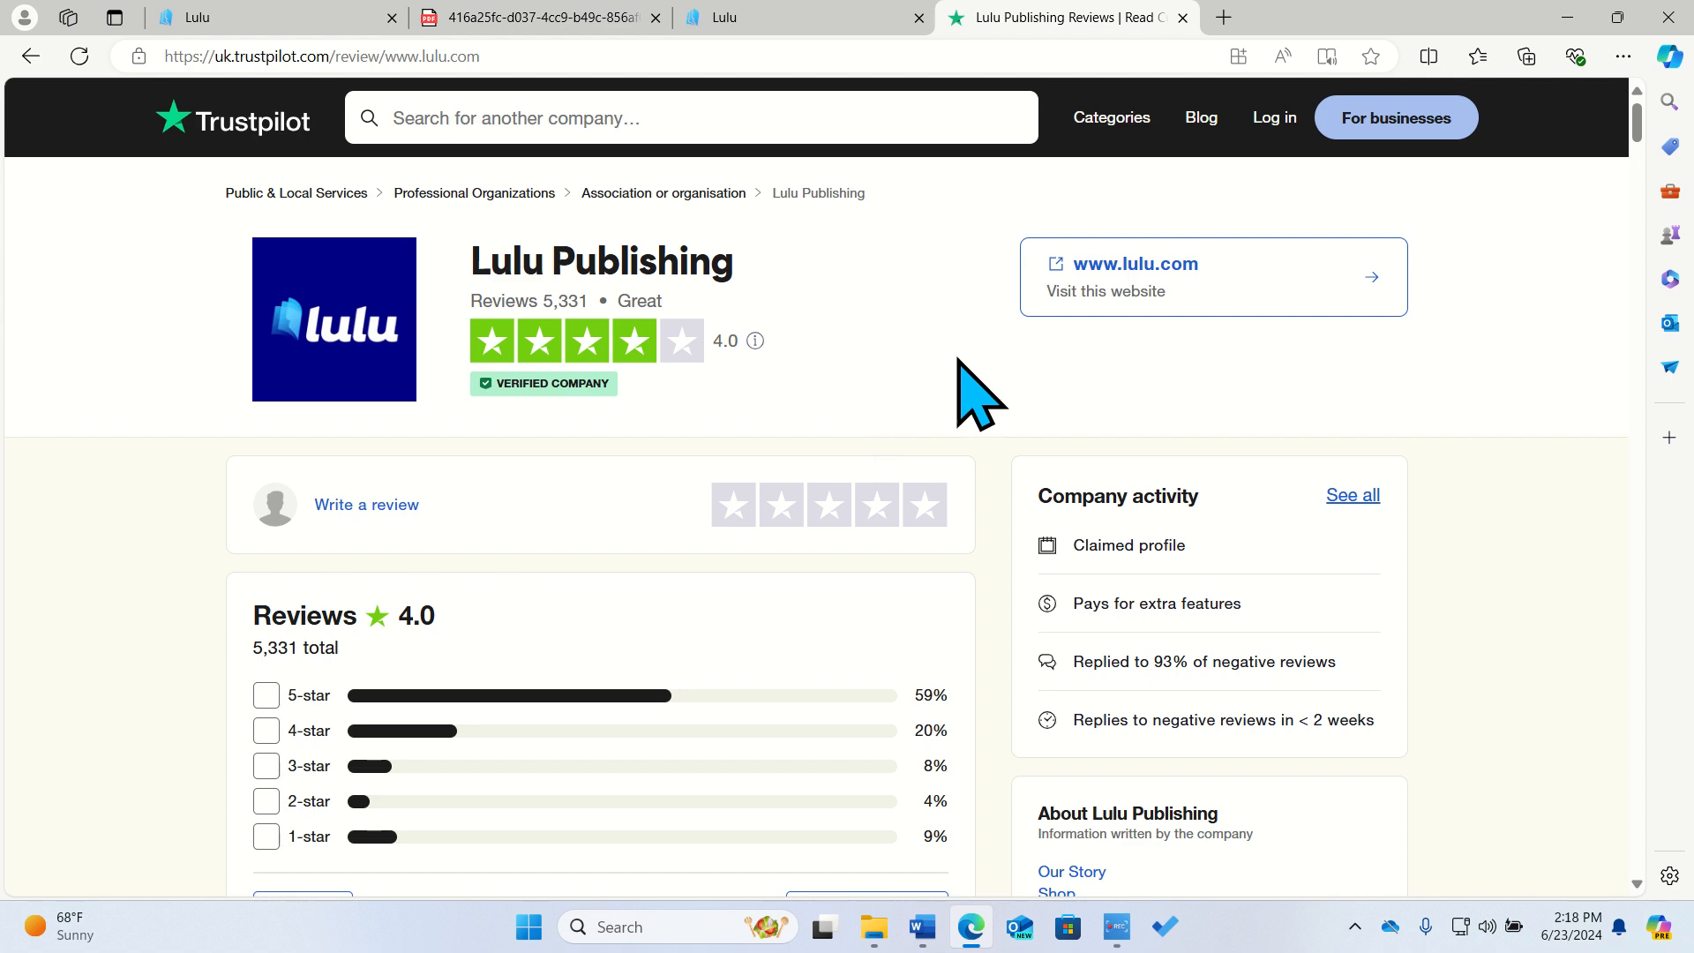
Look over the downloaded cover PDF of the Self Publisher Paperback.
click(693, 19)
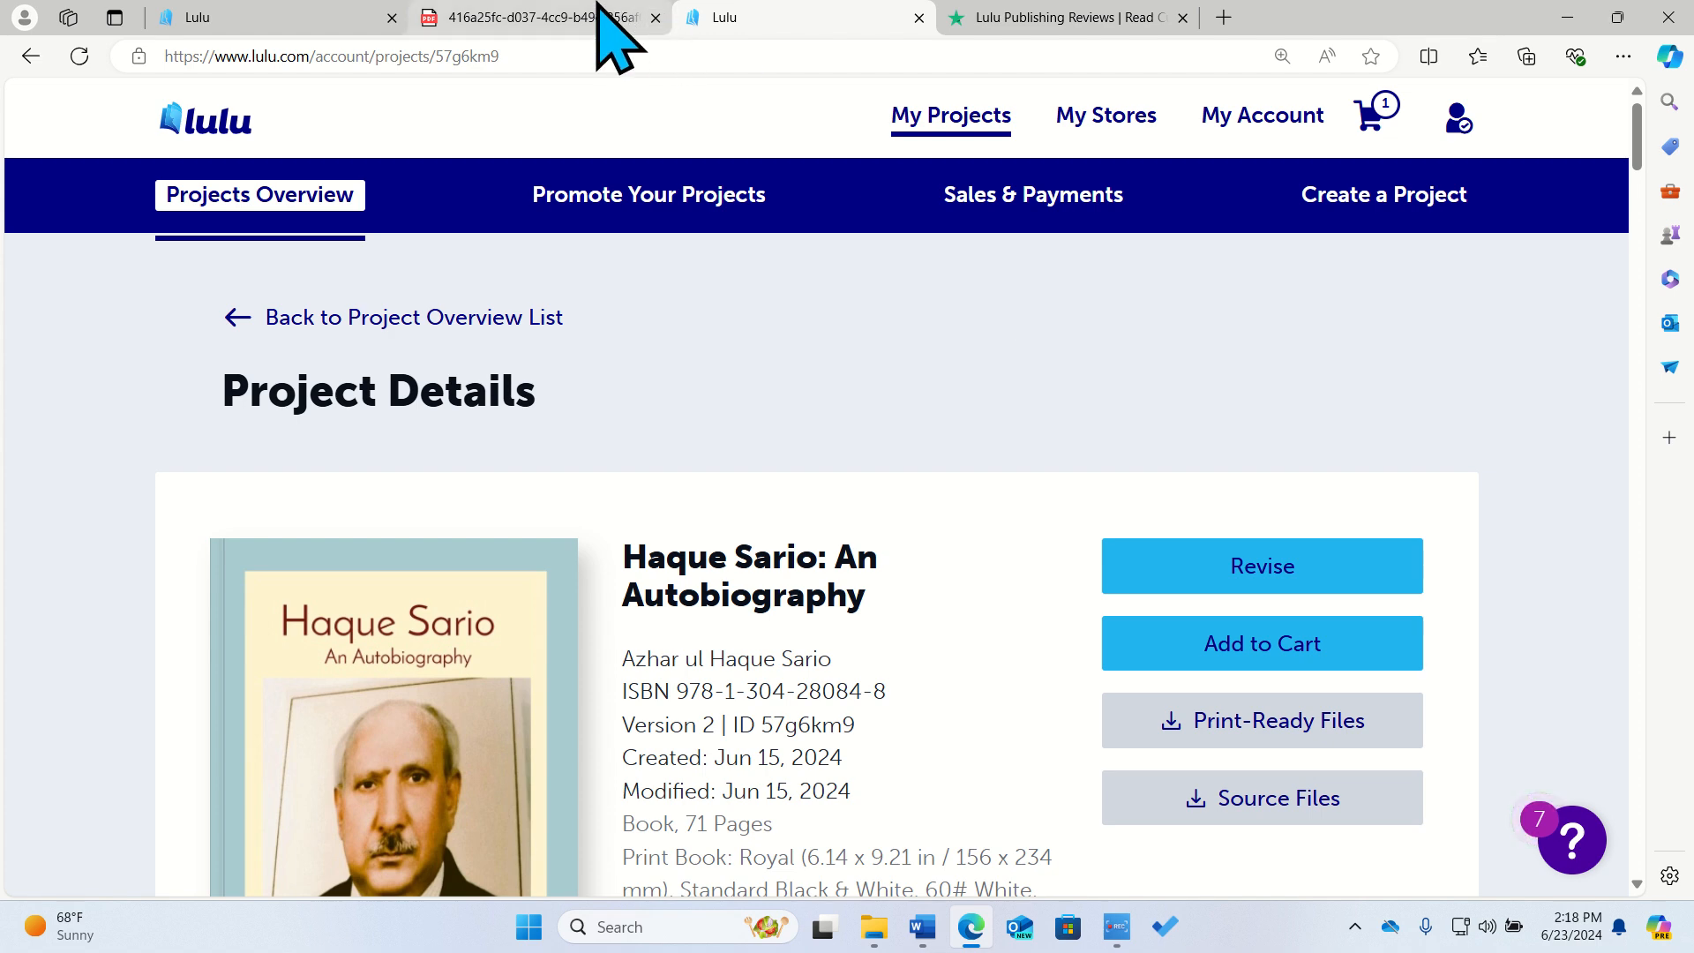
click(578, 18)
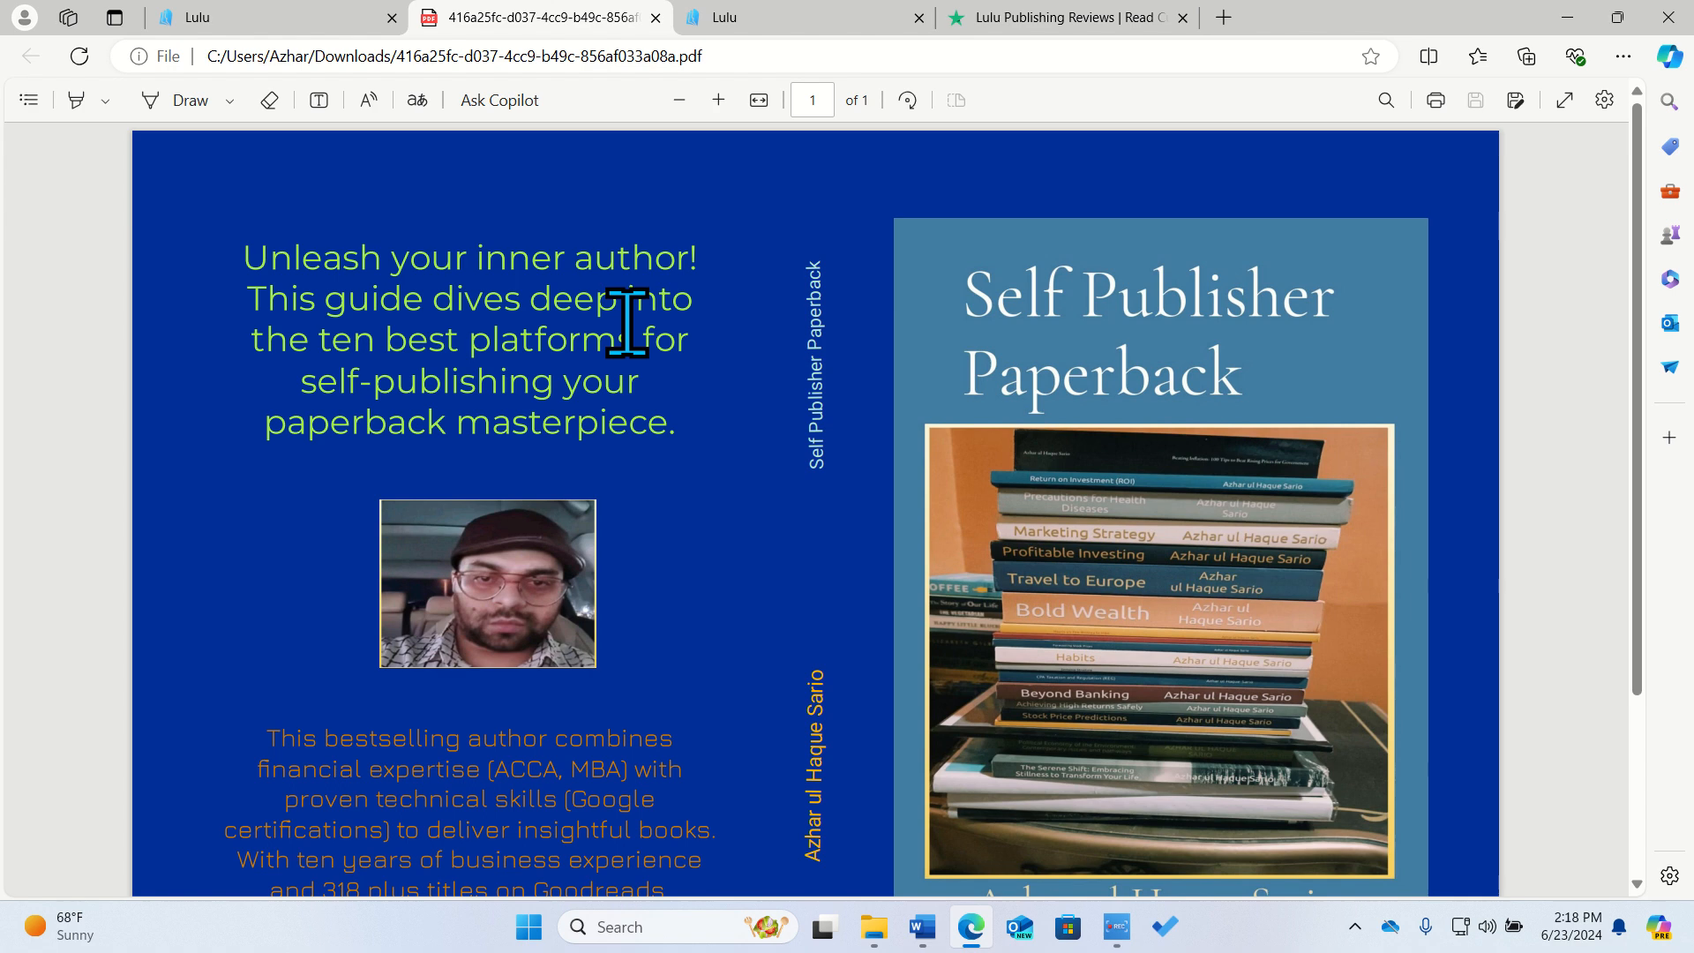
scroll(770, 503, down, 1)
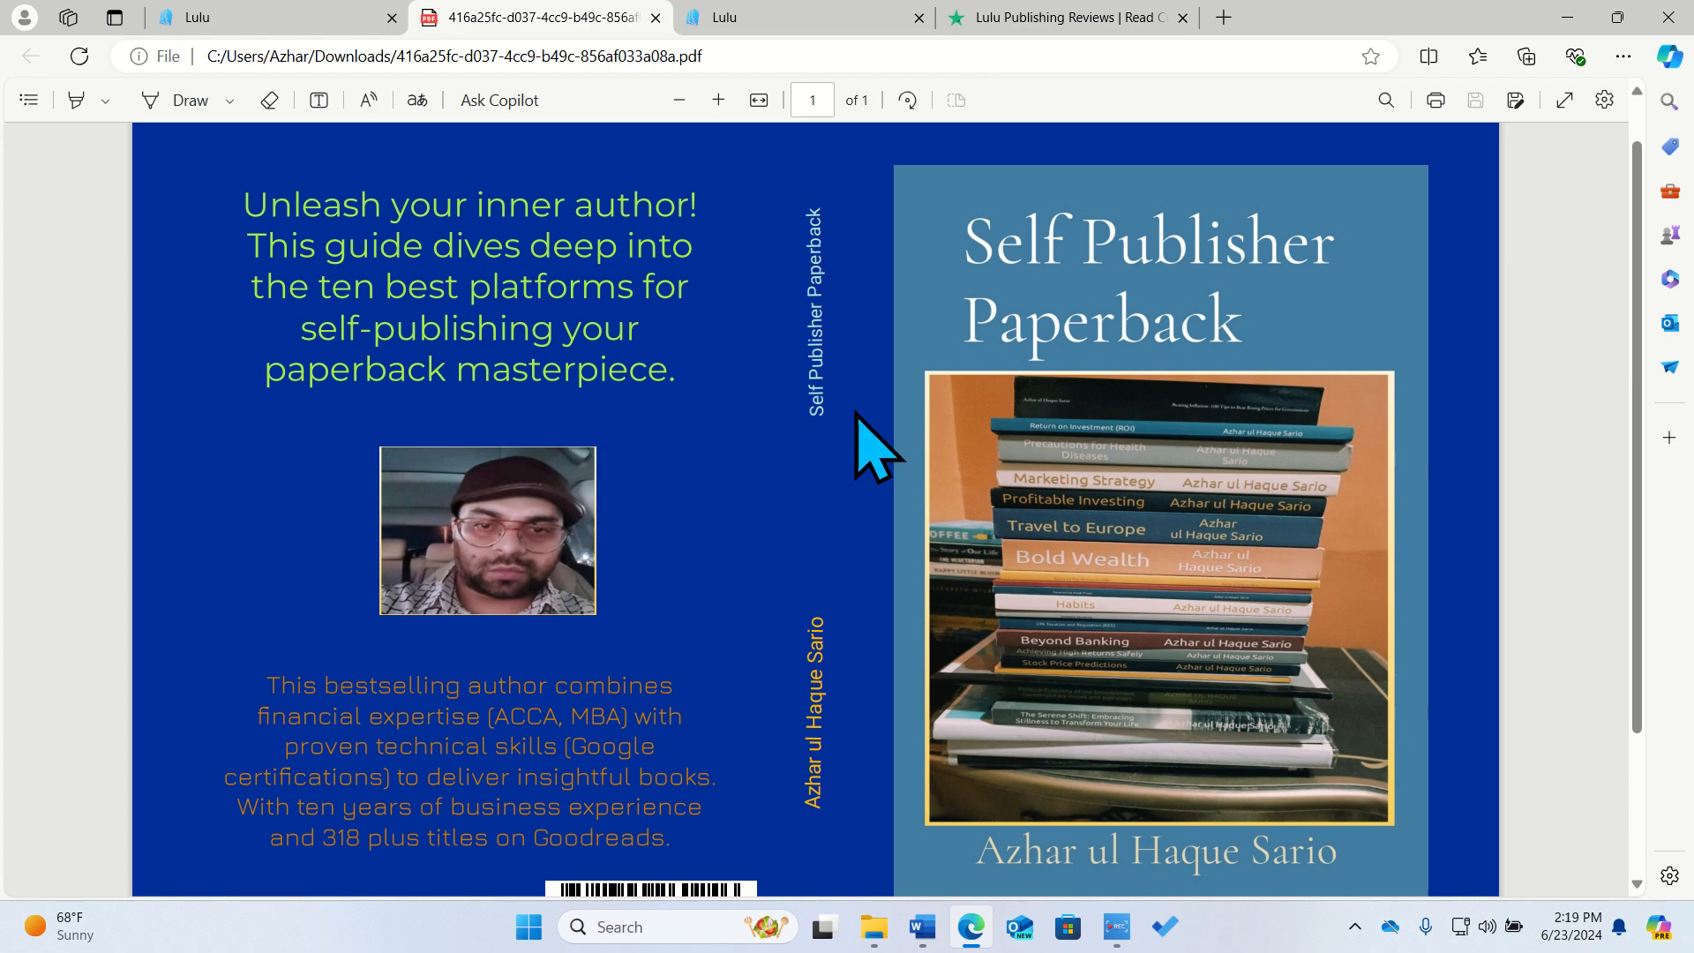
Return to the rejected autobiography's project details and start revising the project.
click(831, 18)
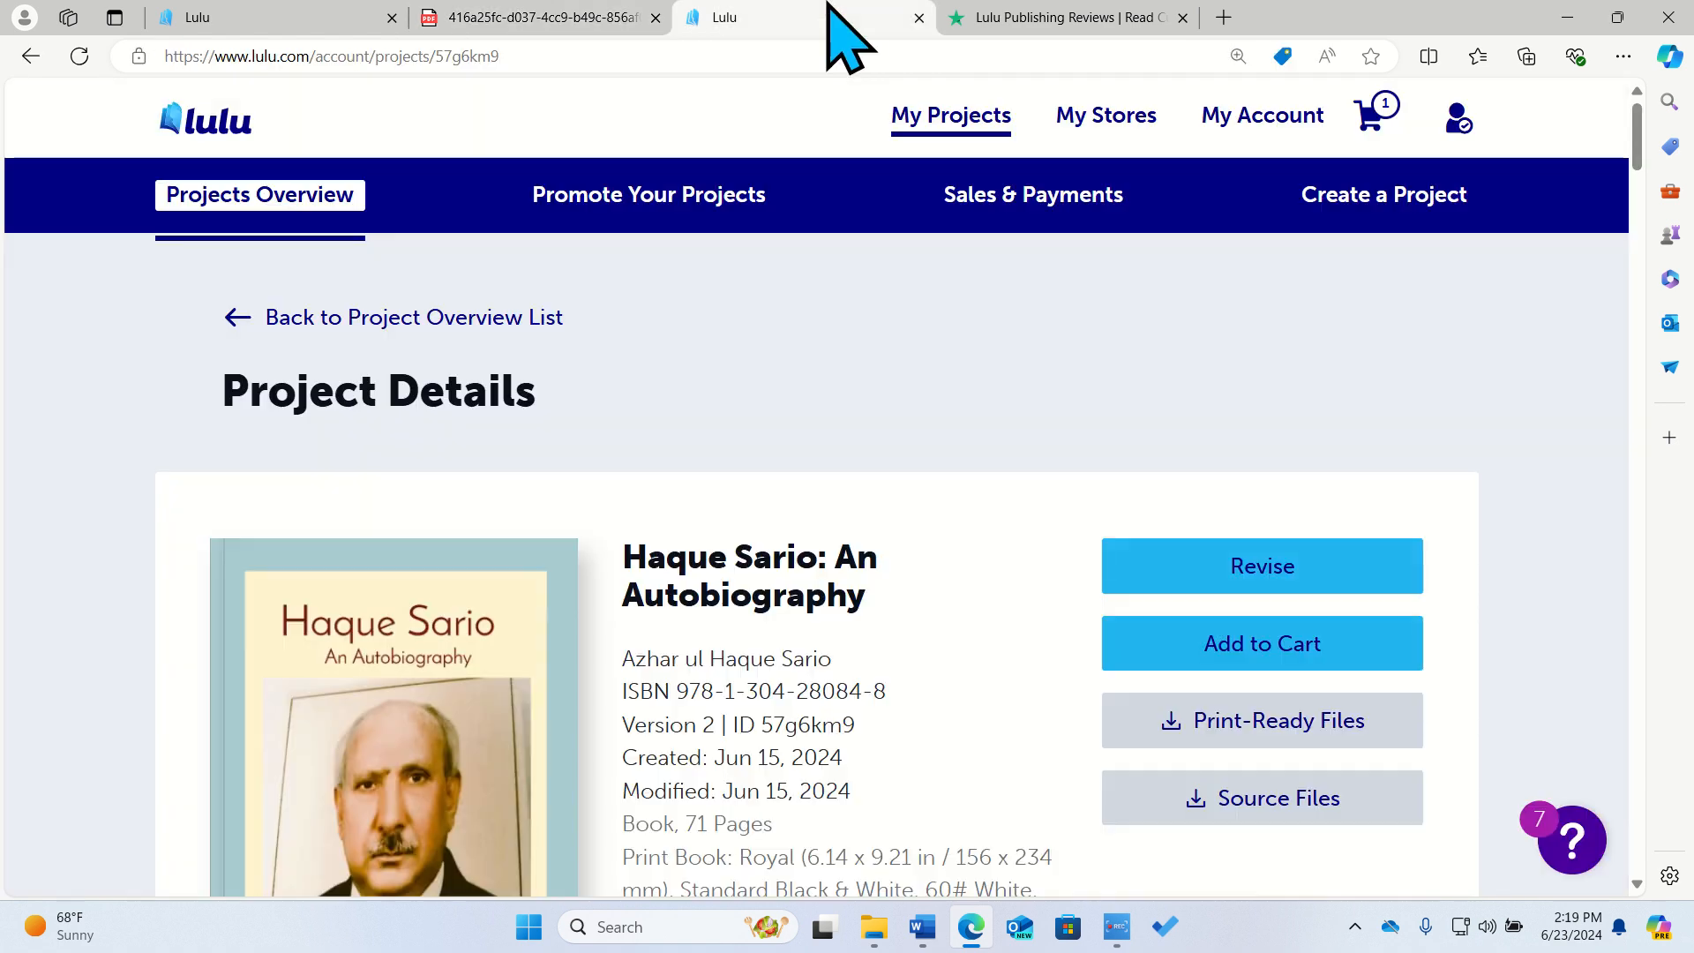
click(1198, 582)
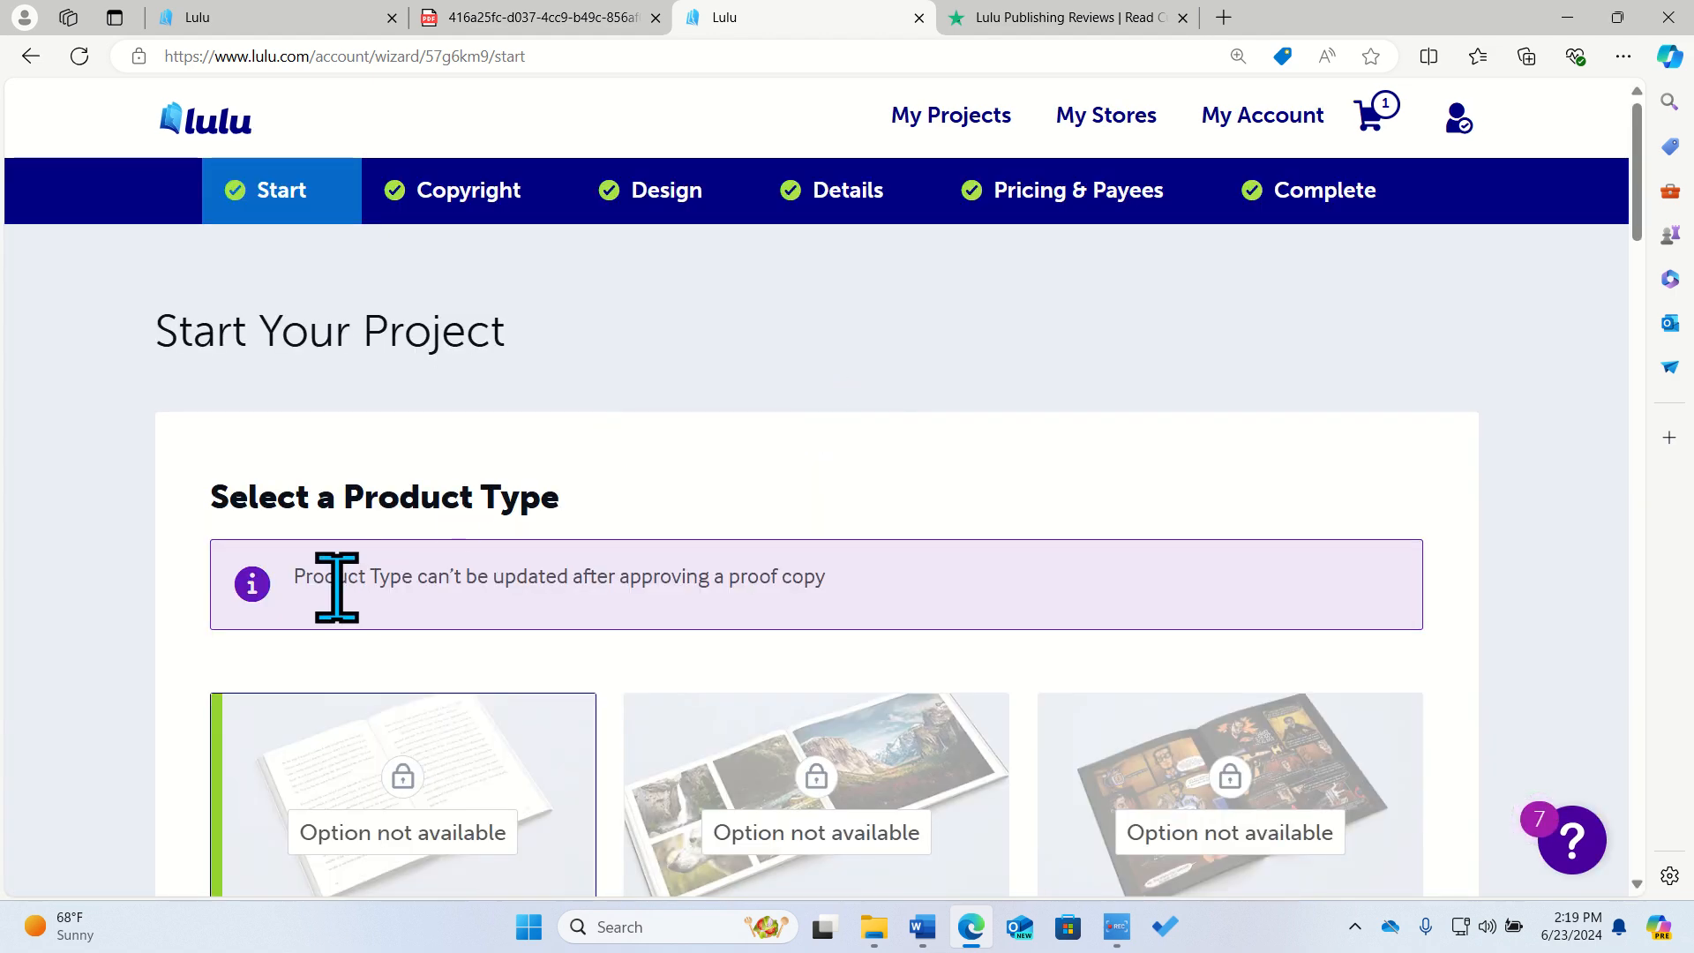
Check the locked product type, the retail options and the book language and category on the Start page, and continue to the copyright information.
scroll(146, 661, down, 4)
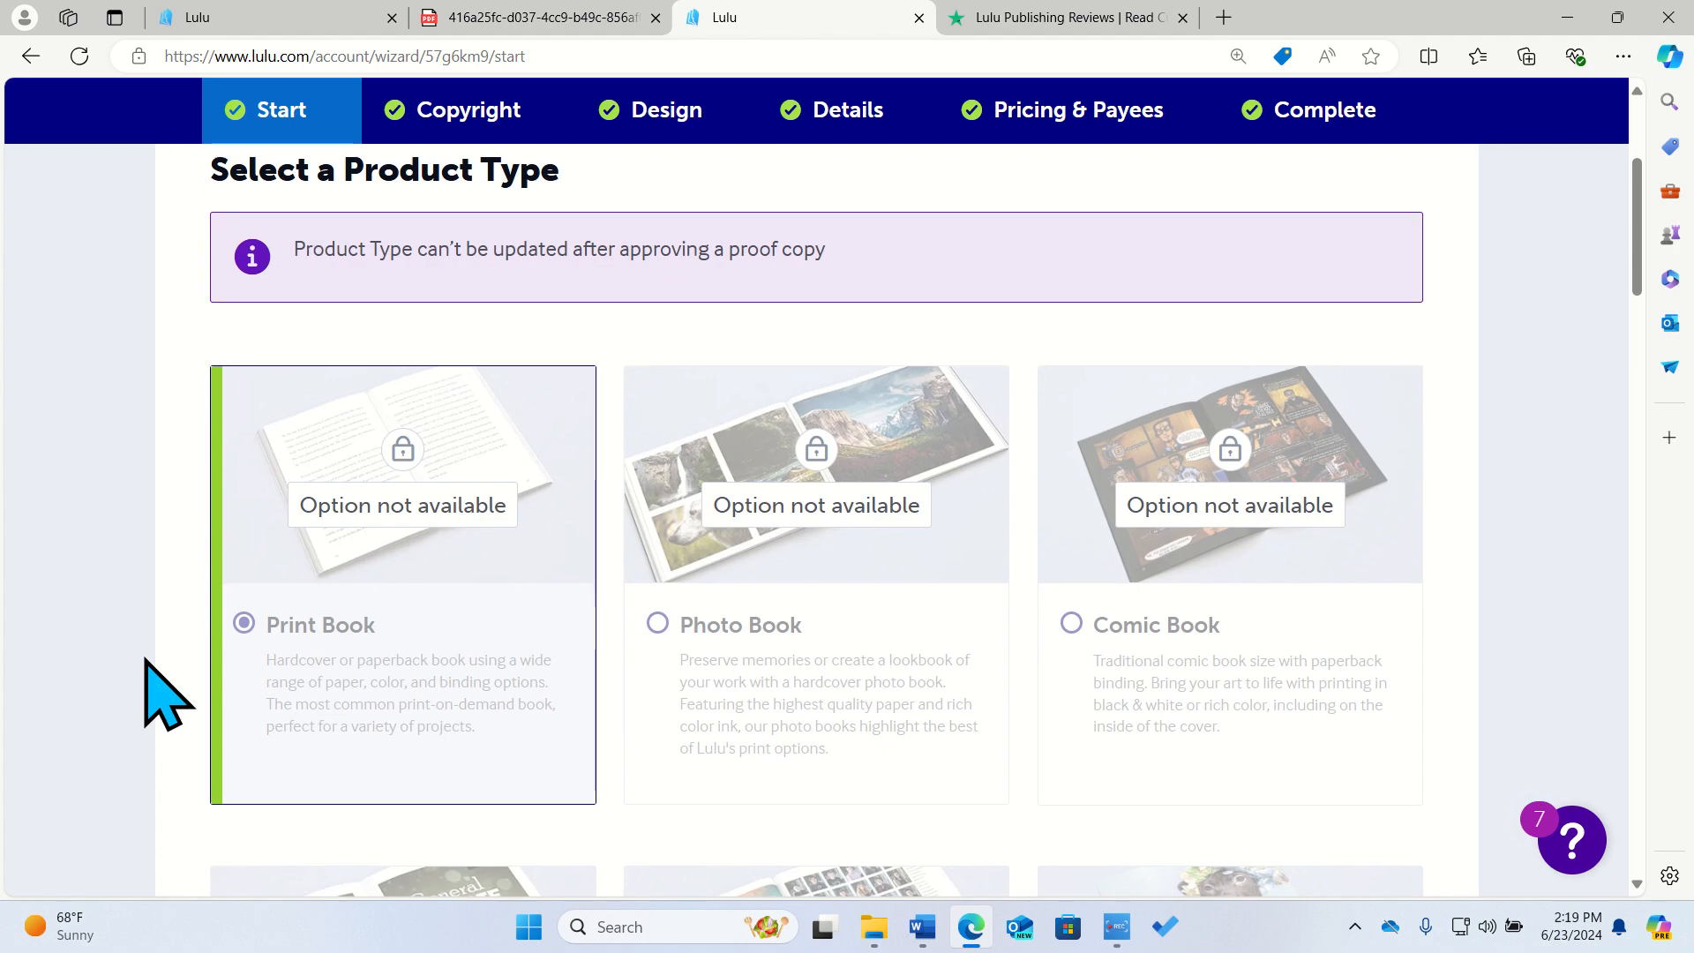
scroll(84, 706, down, 15)
scroll(85, 706, down, 15)
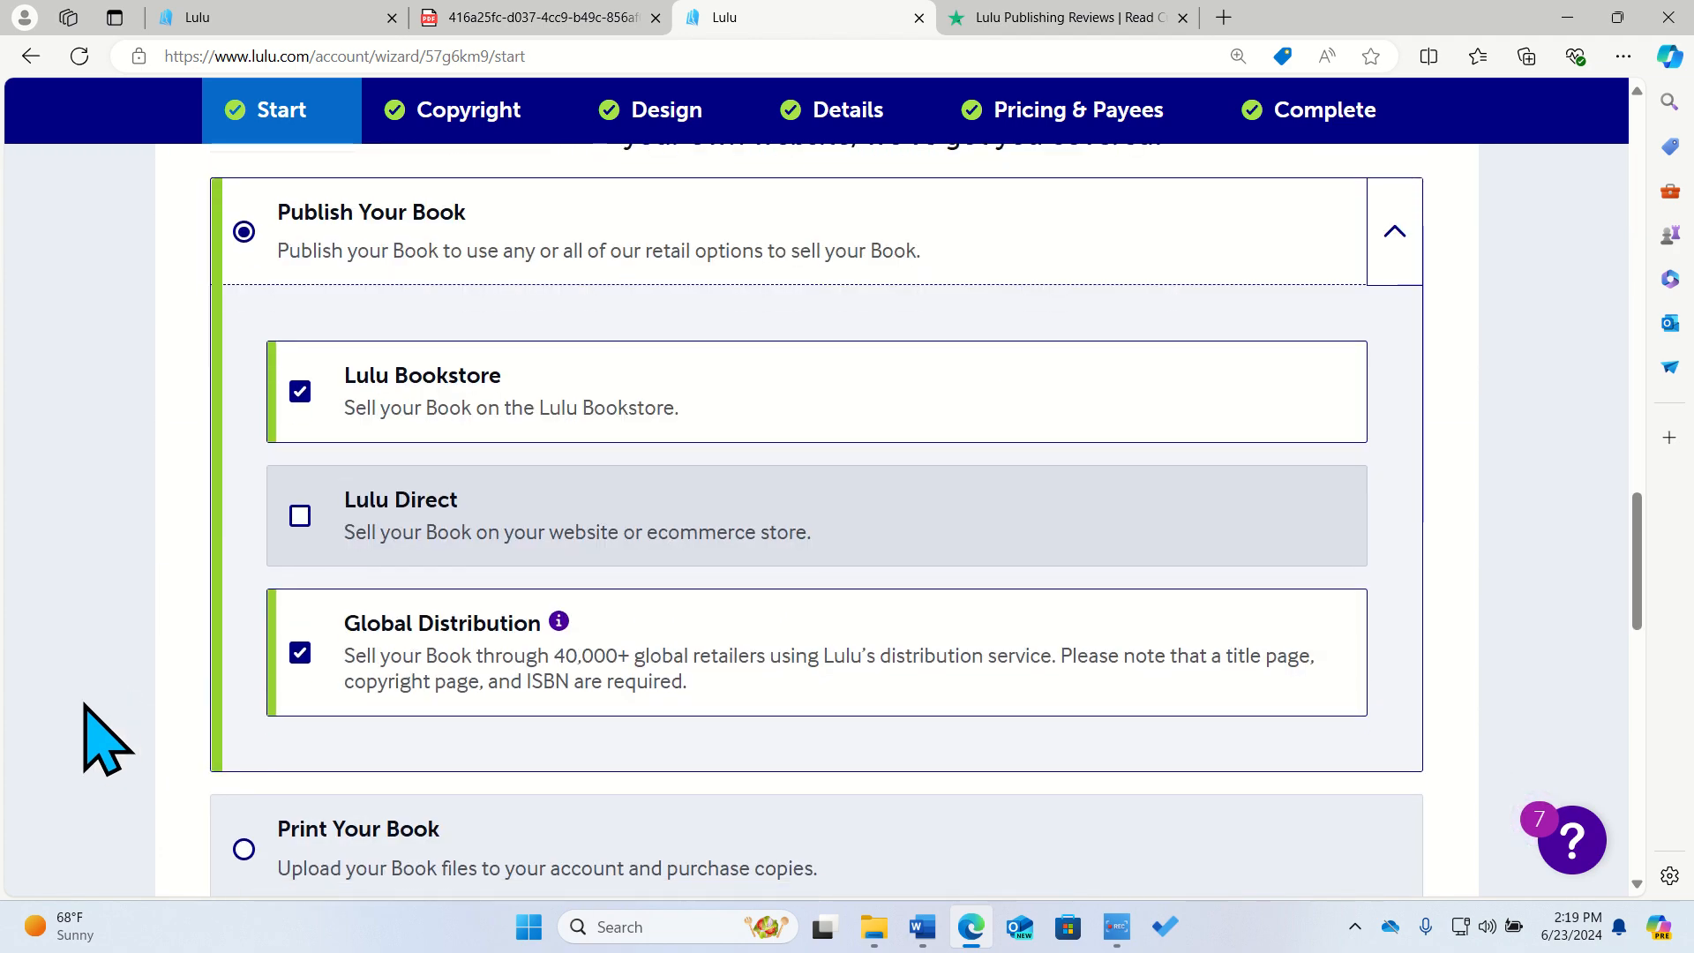
scroll(89, 715, up, 4)
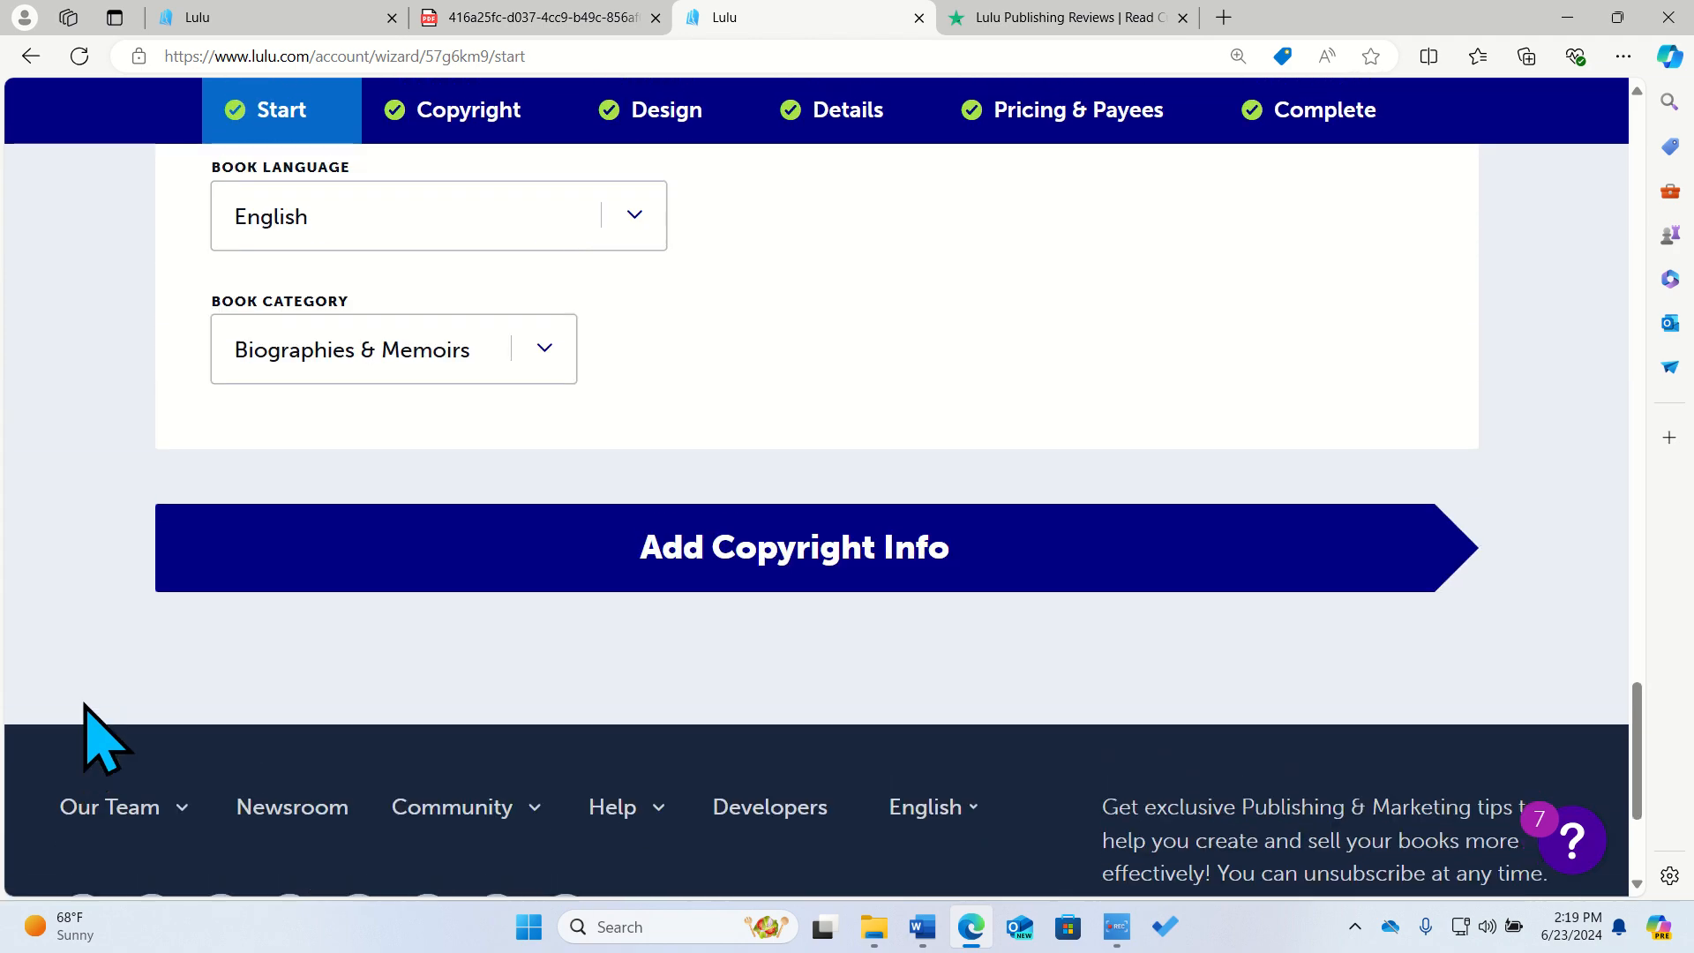
click(415, 591)
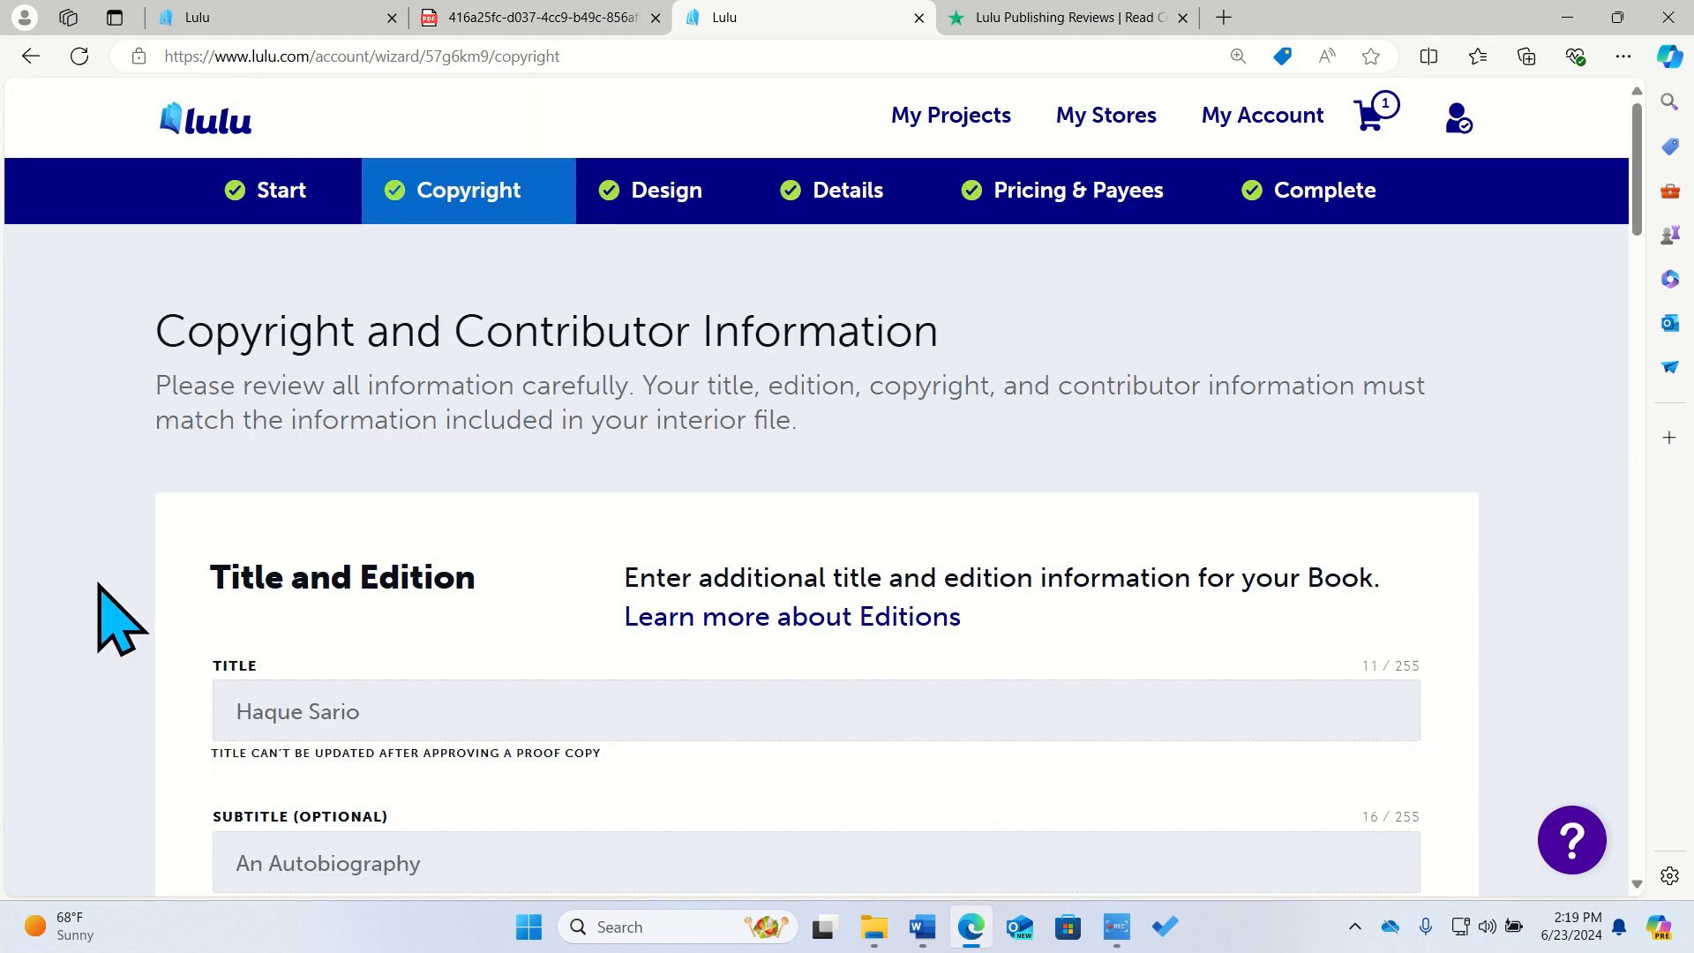
Review the edition, contributor, copyright license and ISBN sections of the Copyright page, and continue to the book design.
scroll(102, 600, down, 9)
scroll(115, 617, down, 1)
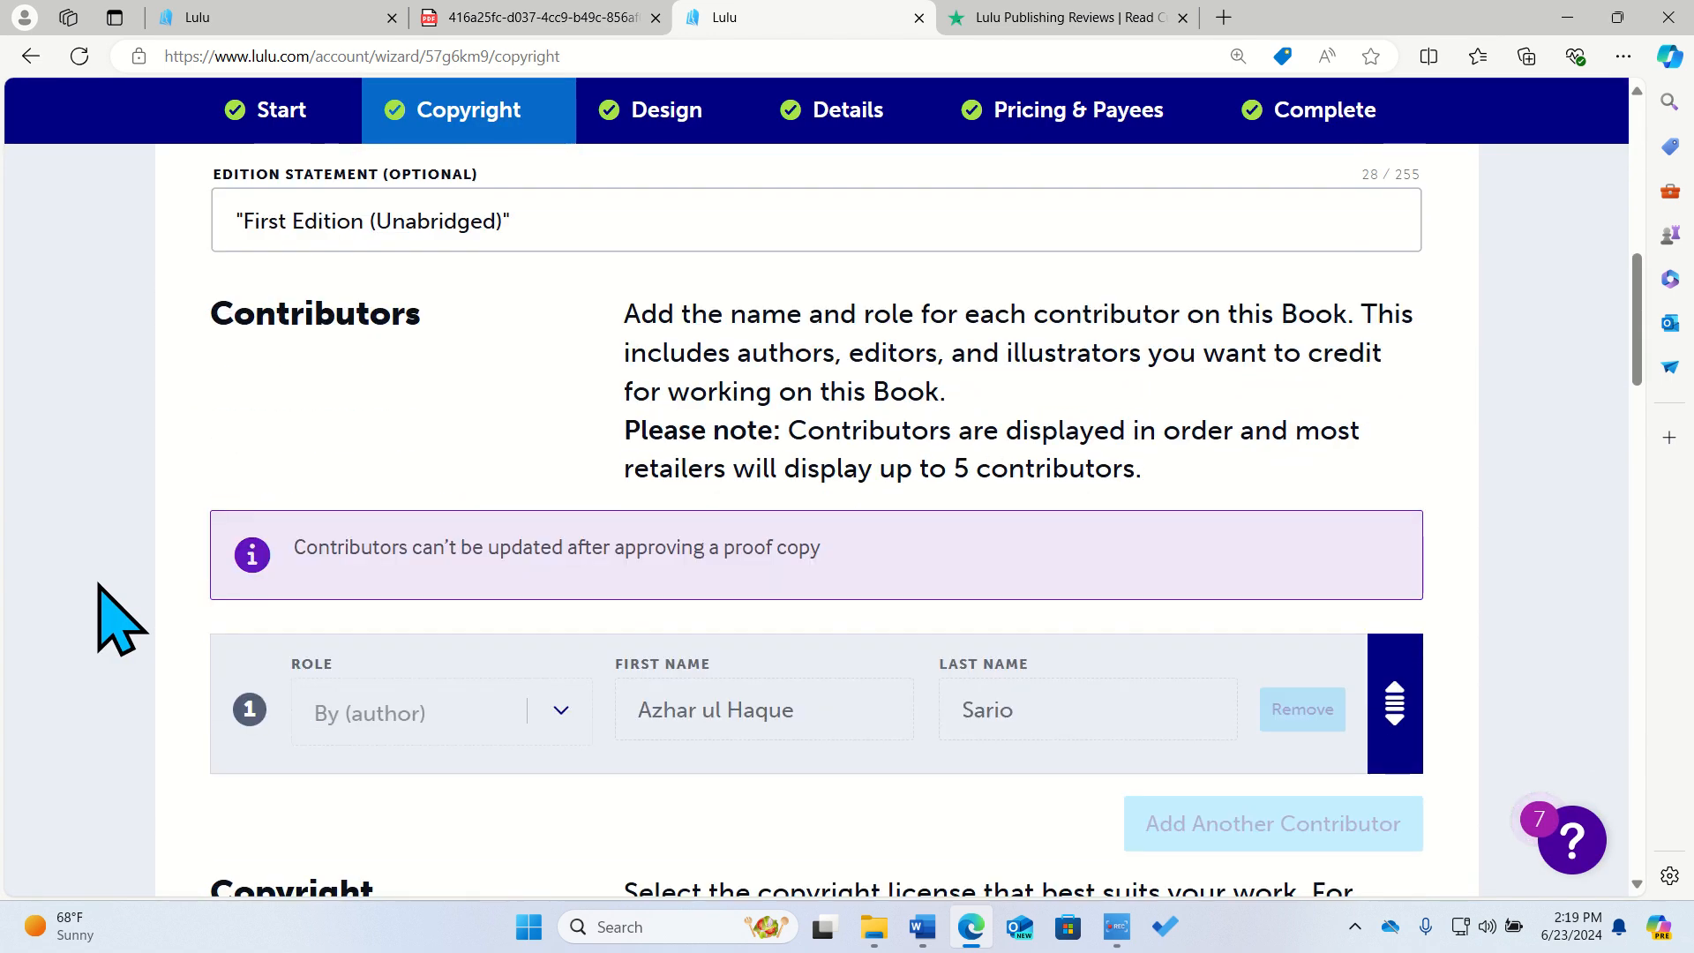
scroll(115, 618, down, 14)
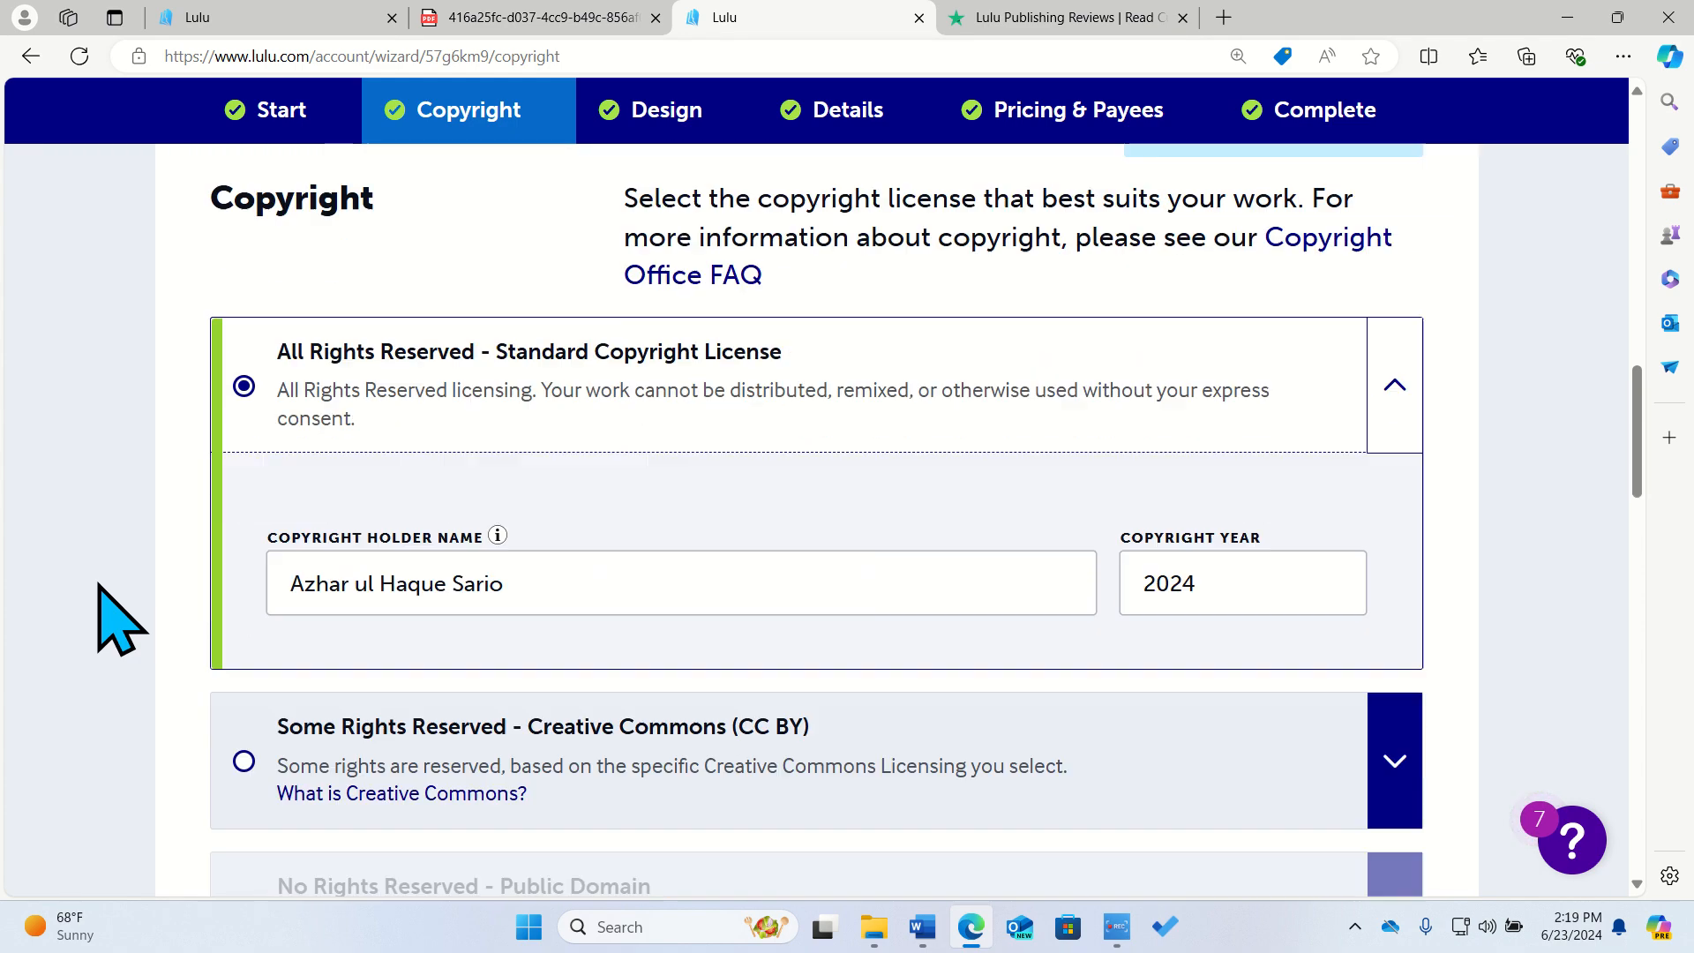
scroll(114, 618, down, 3)
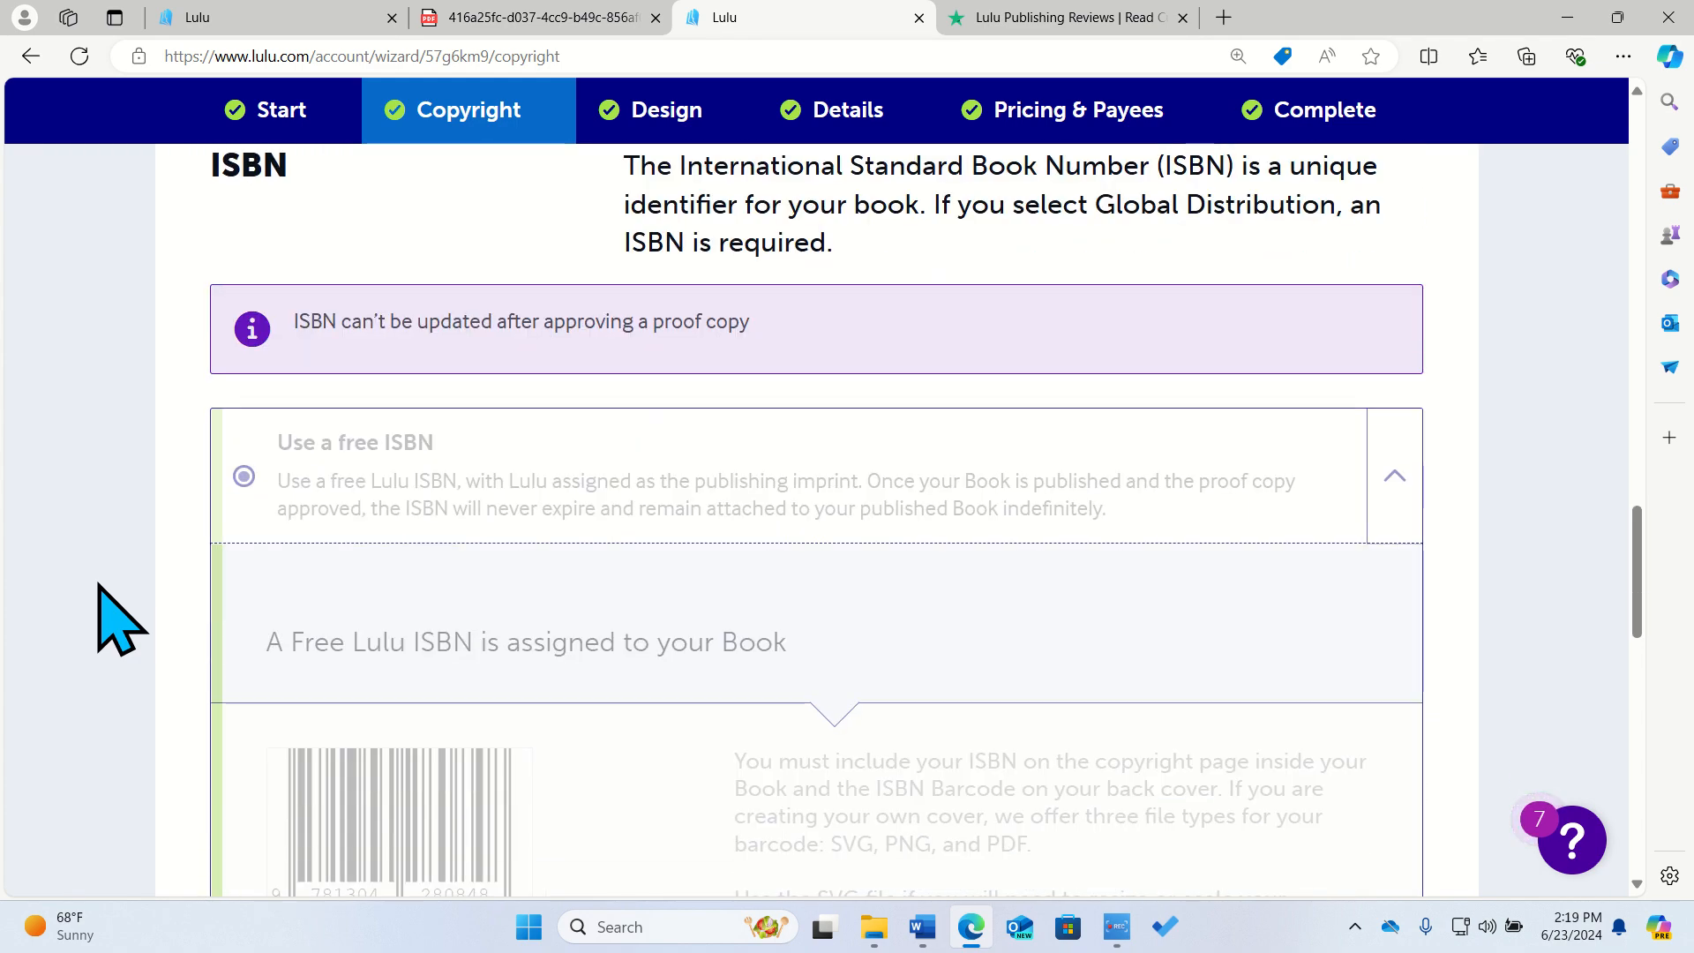
scroll(71, 768, down, 12)
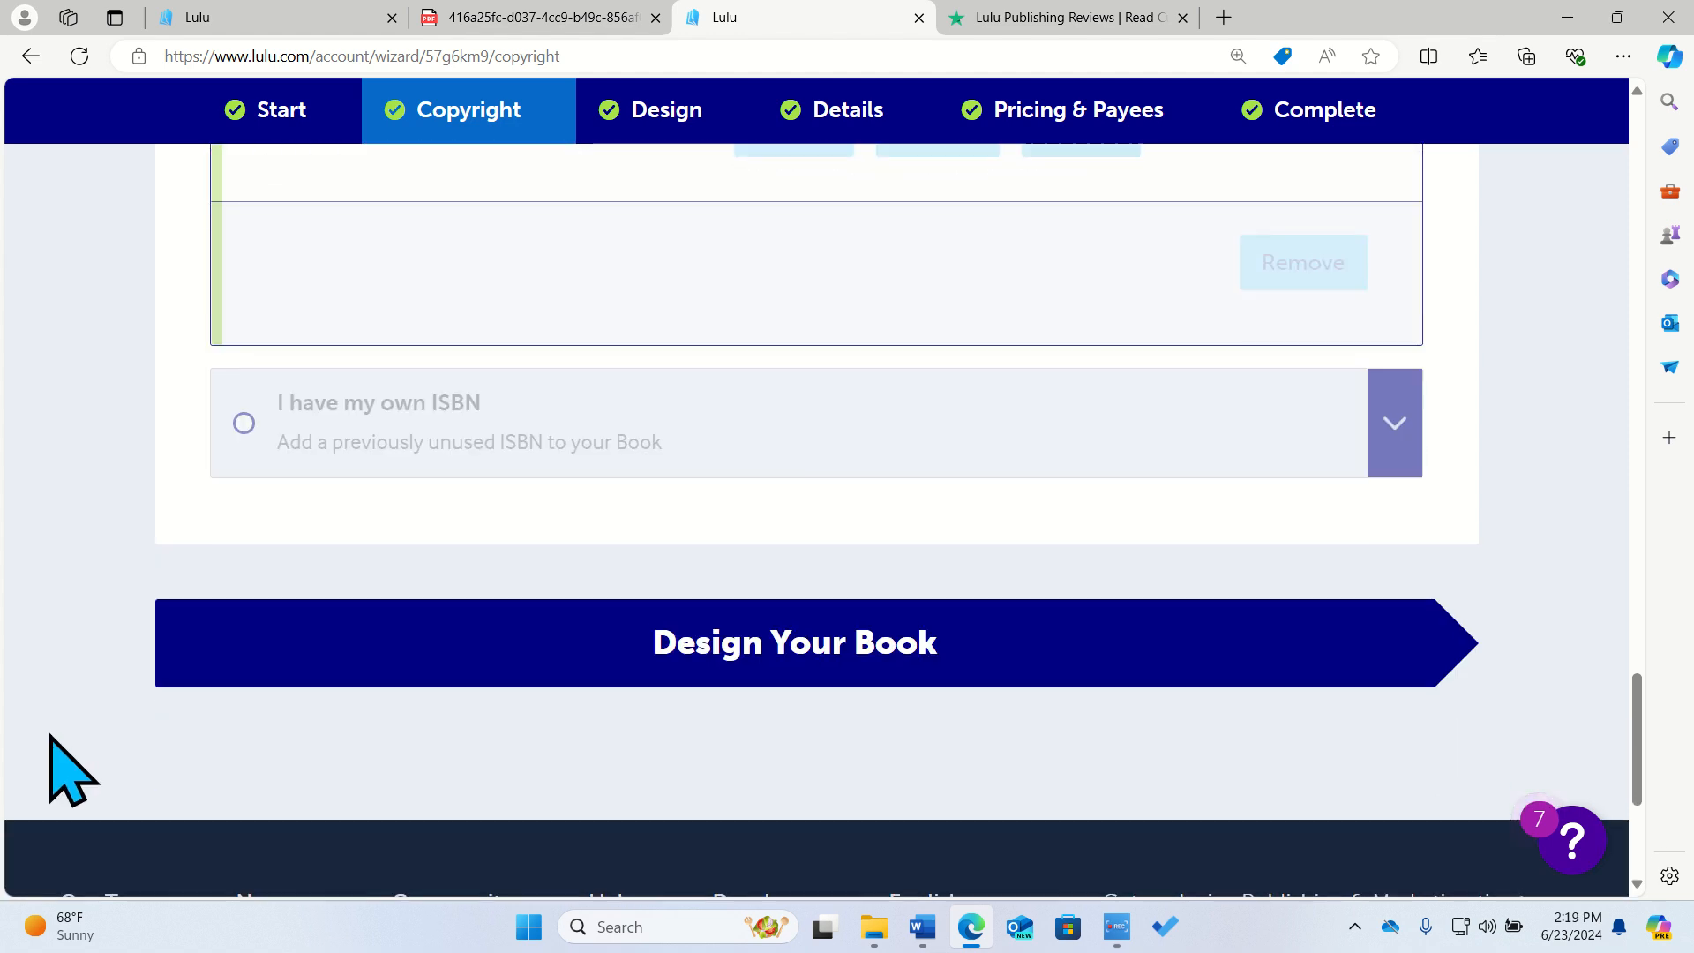
click(317, 621)
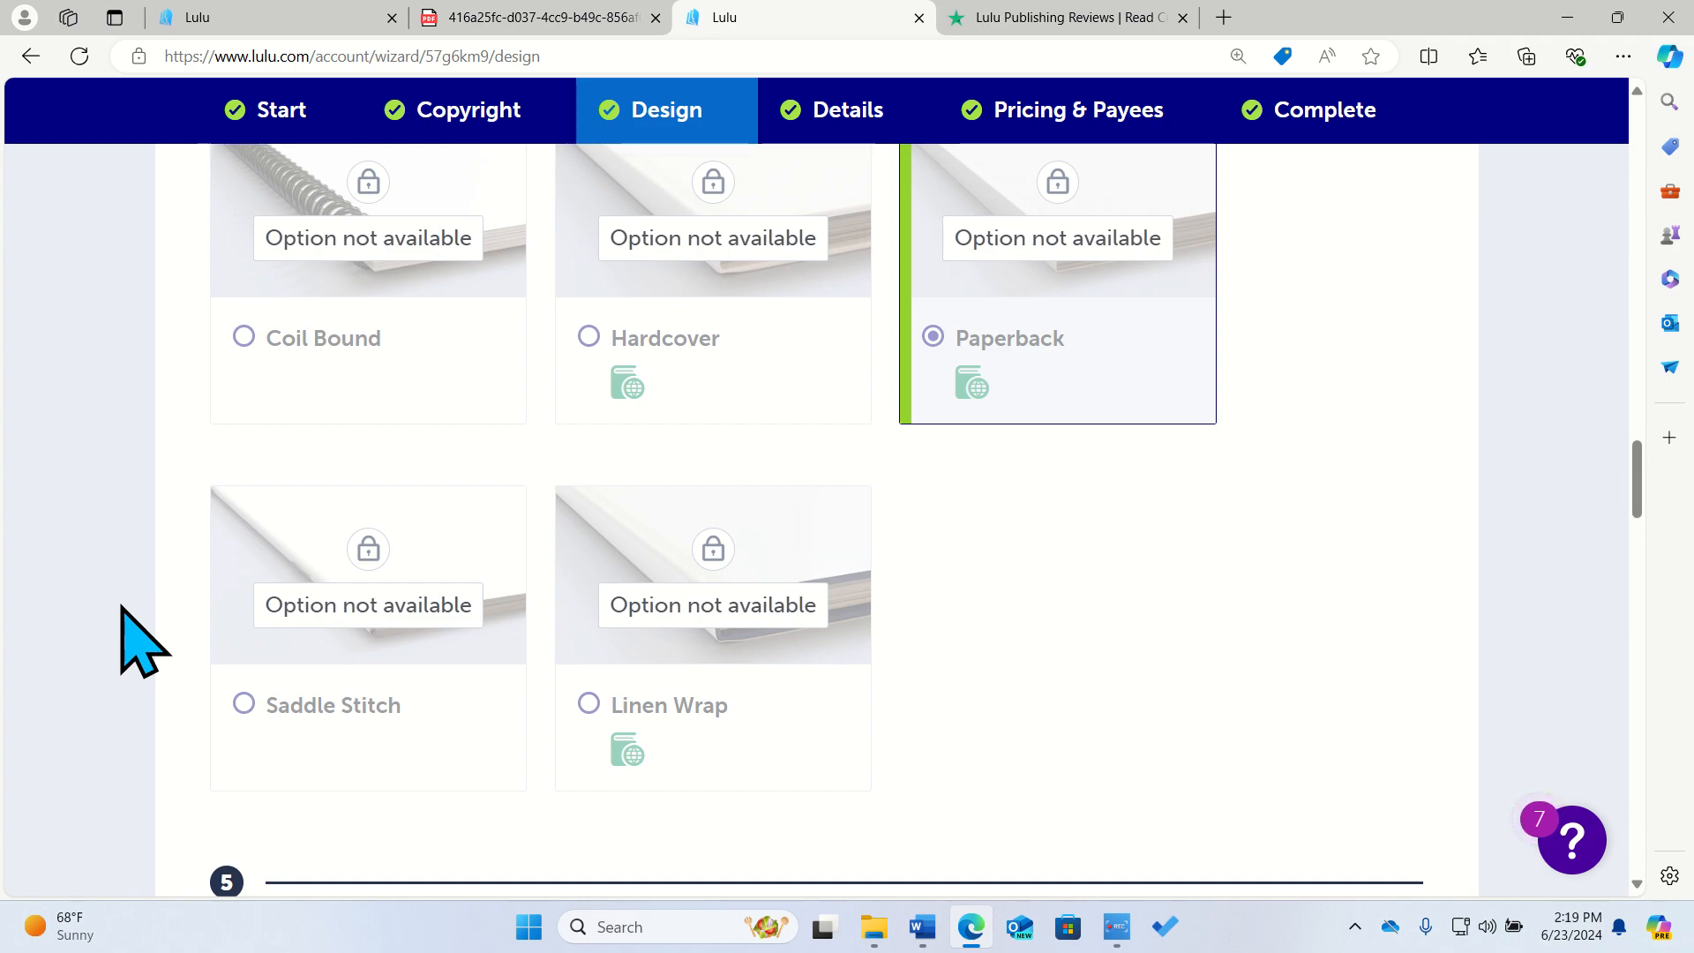
Review the uploaded interior file, the book specifications and the cover design on the Design page.
scroll(121, 606, up, 20)
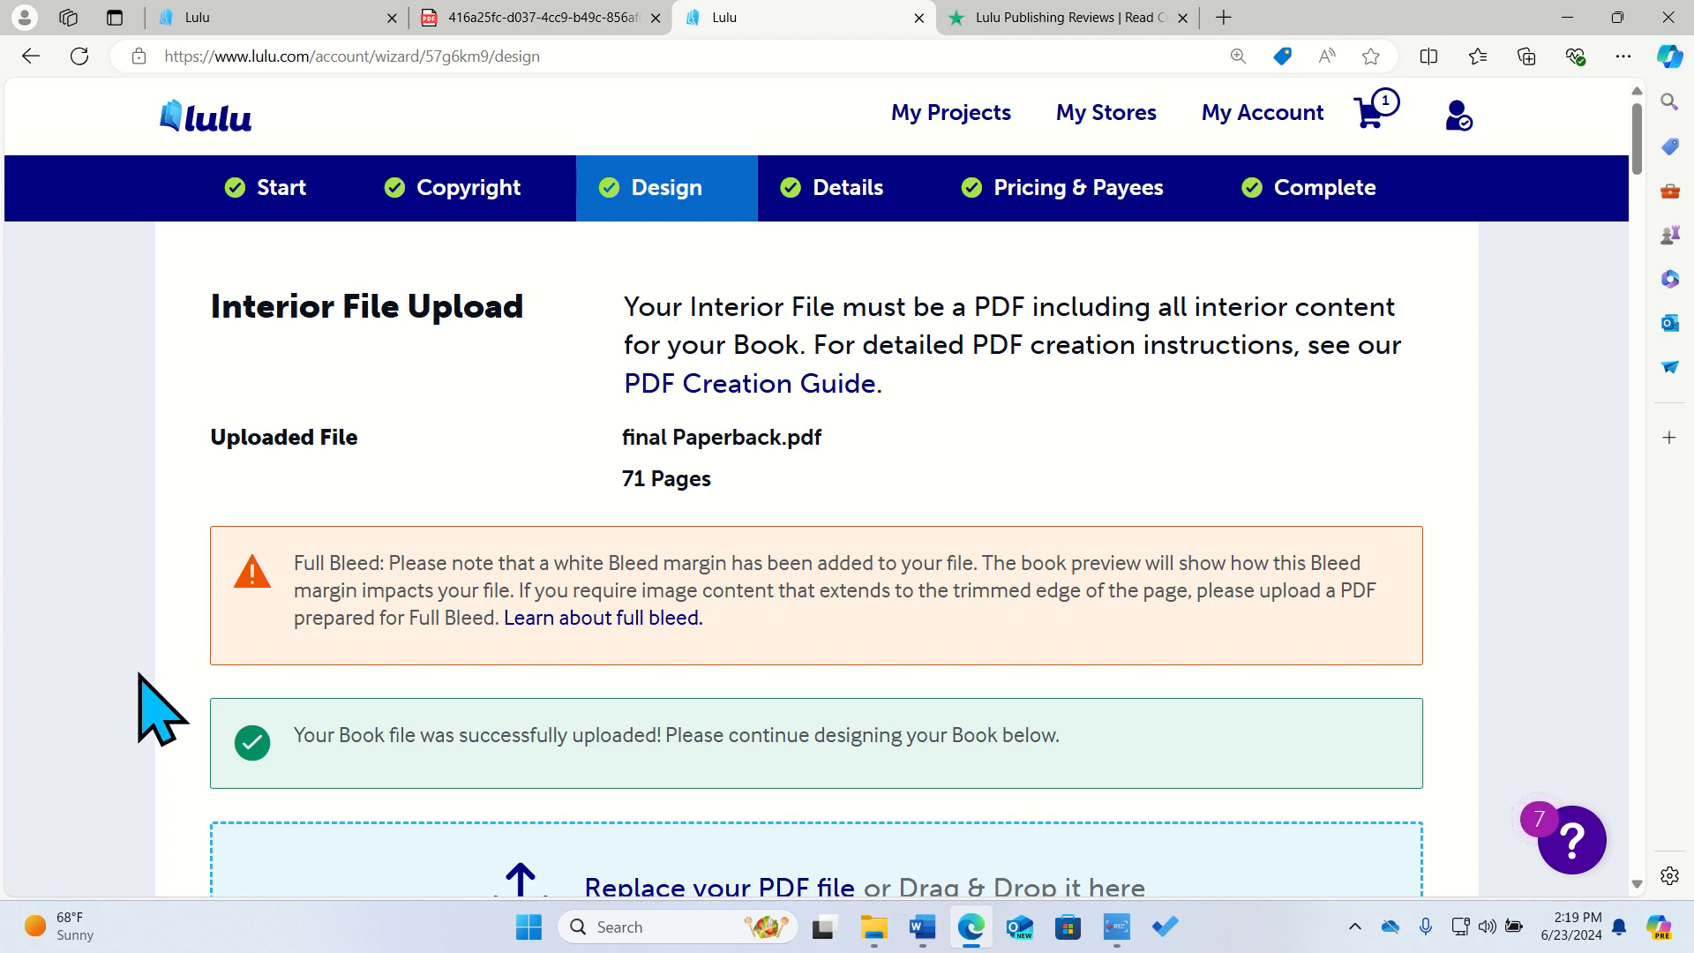
scroll(140, 675, down, 10)
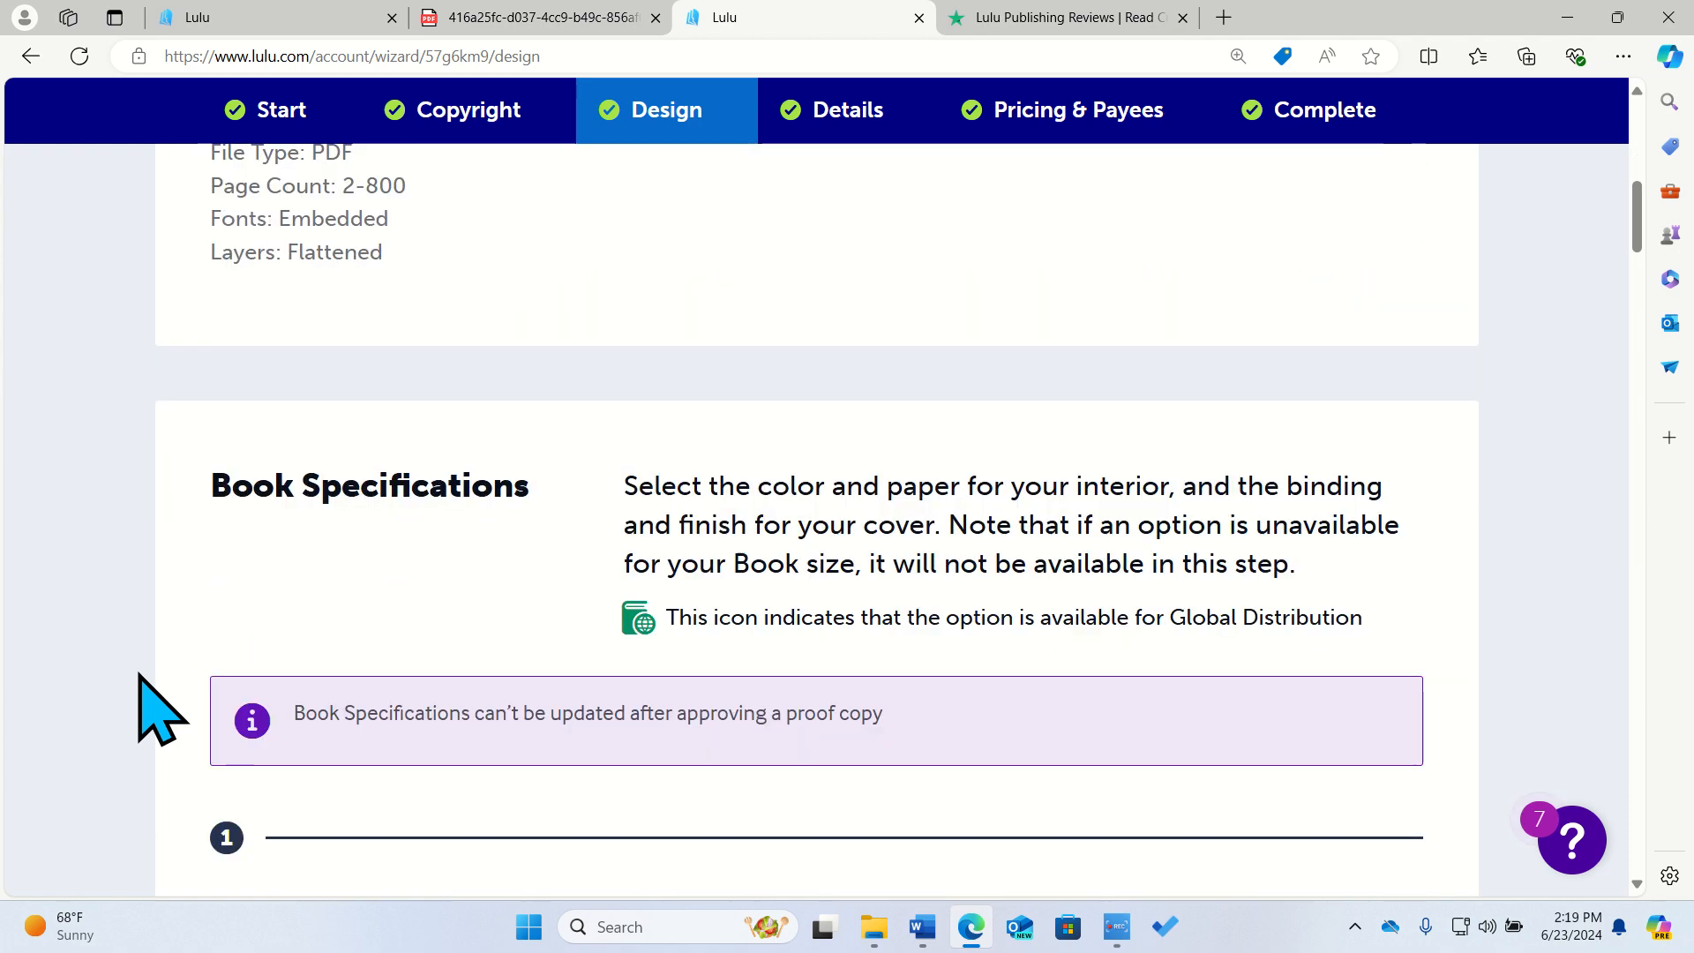
scroll(139, 675, down, 15)
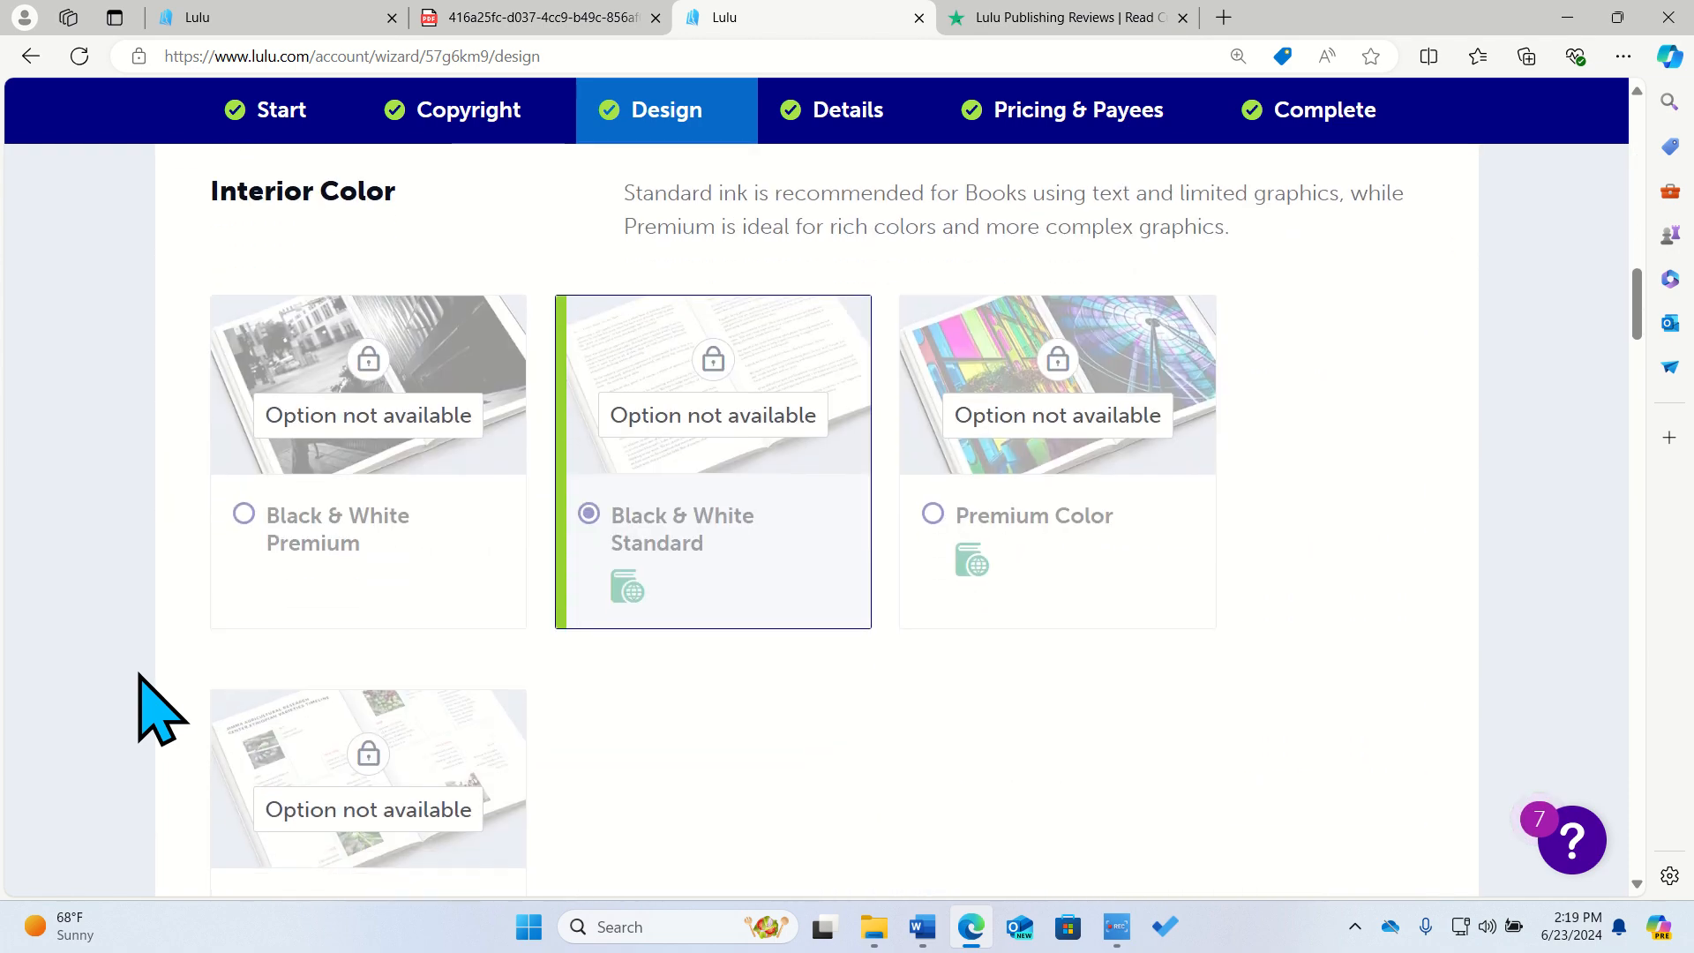
scroll(158, 708, down, 15)
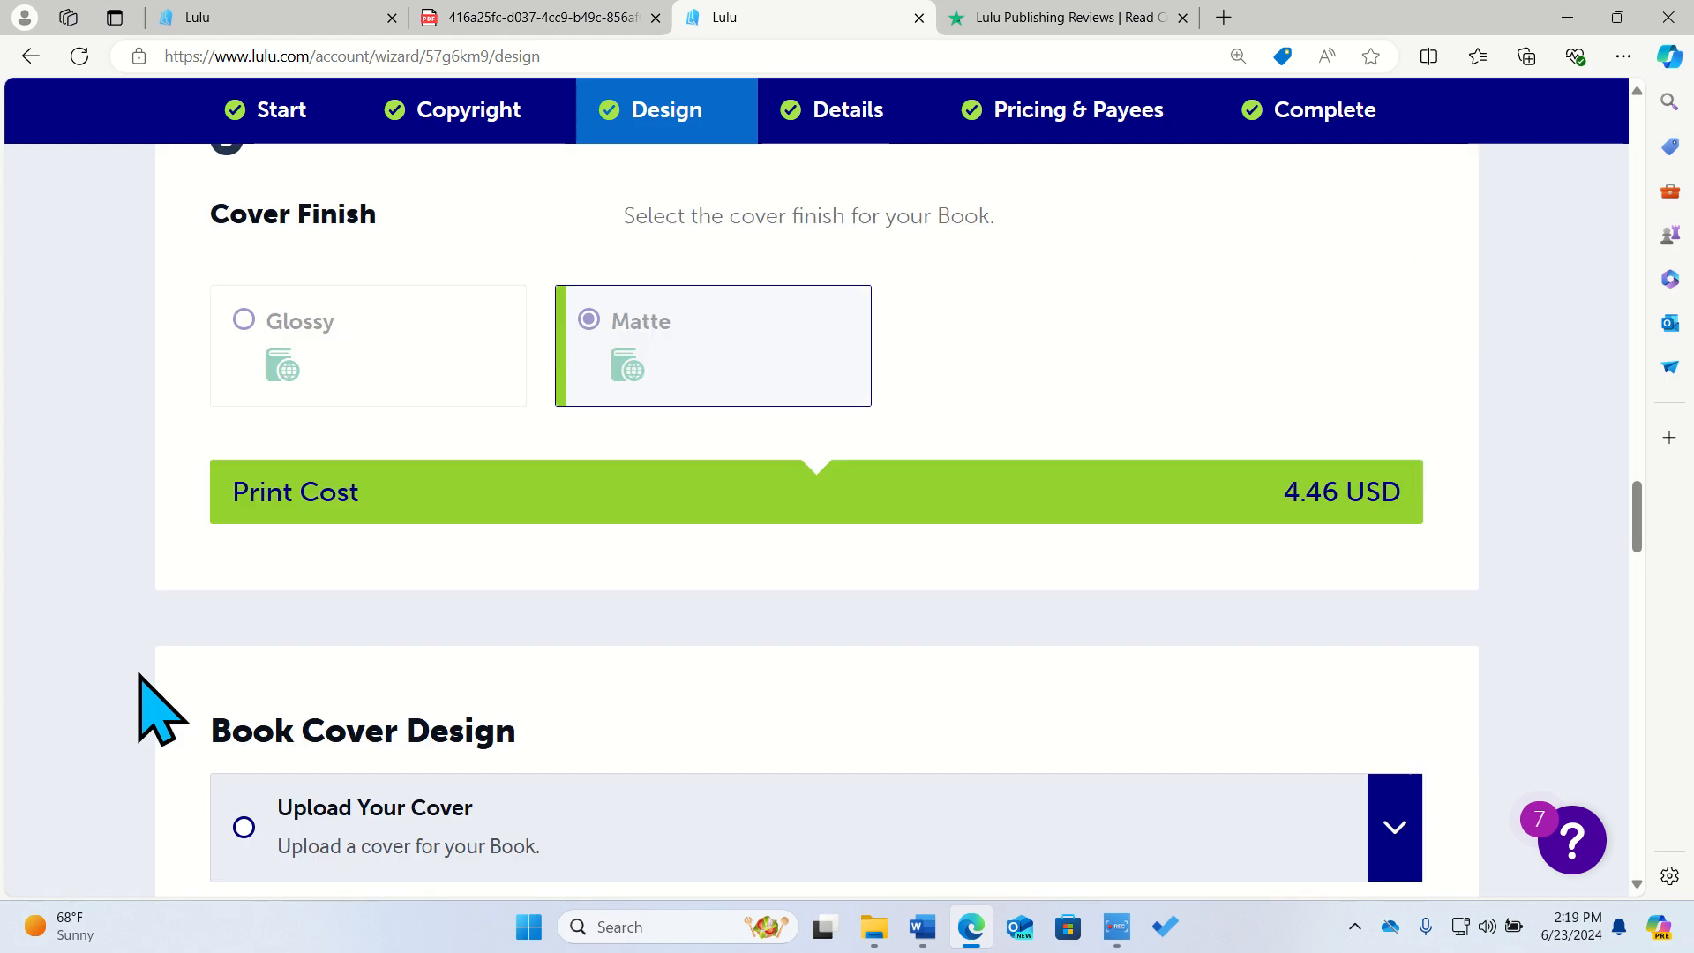
scroll(157, 707, down, 15)
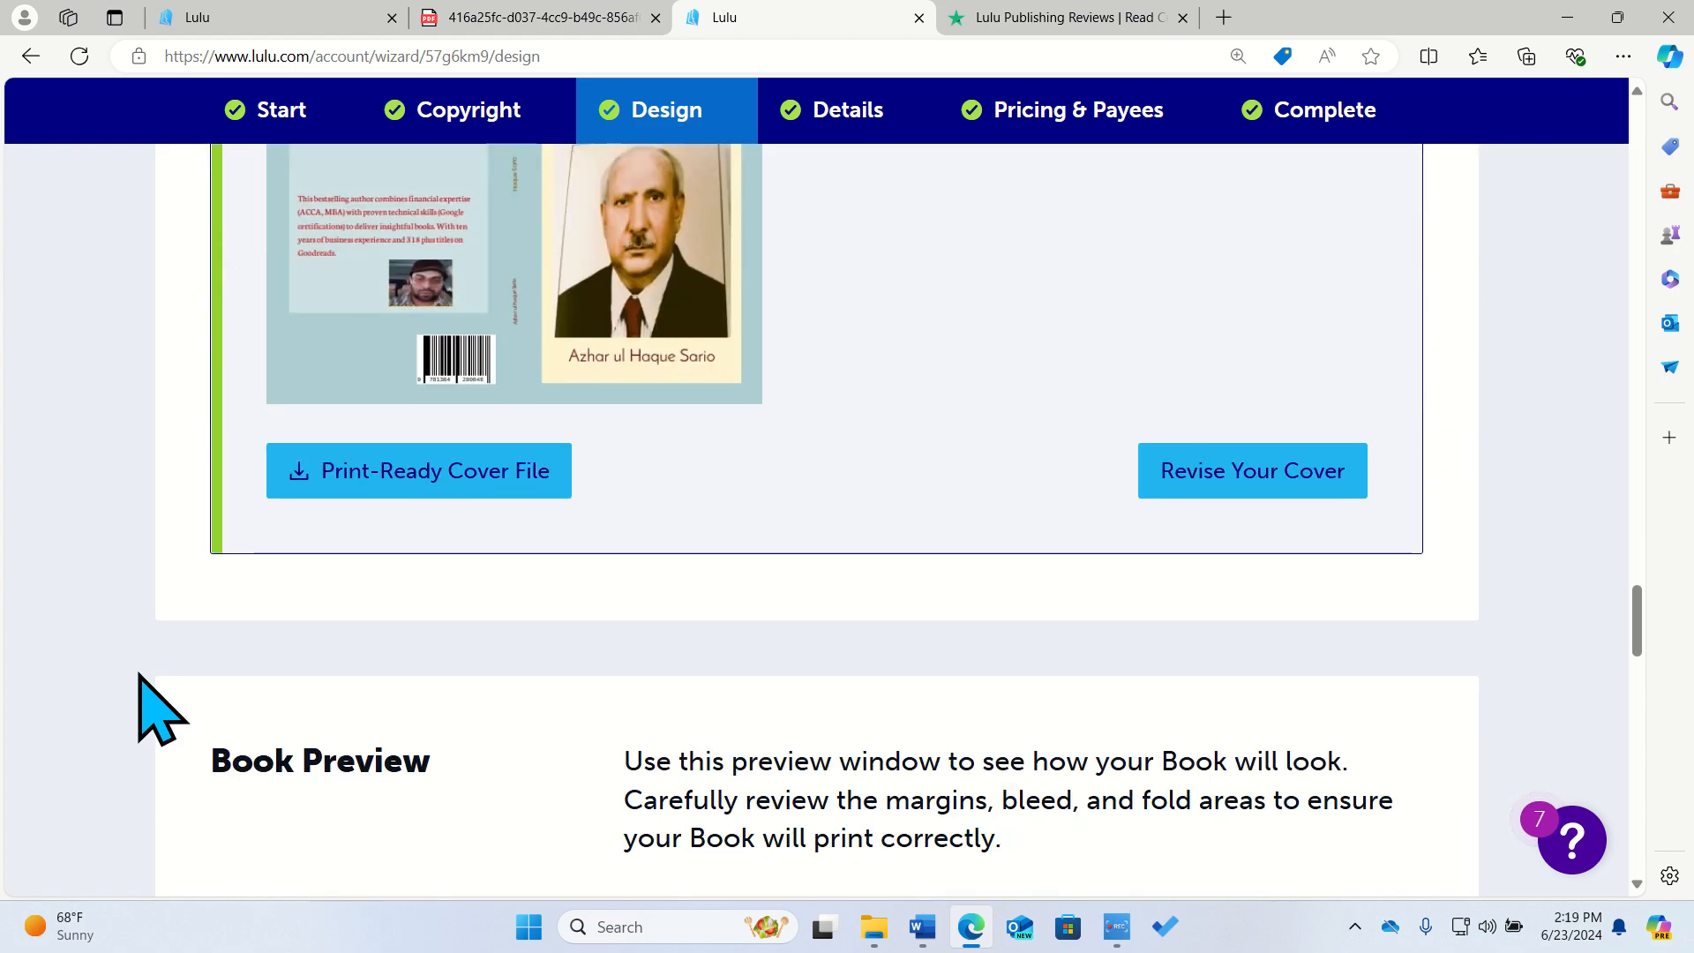
scroll(158, 707, down, 8)
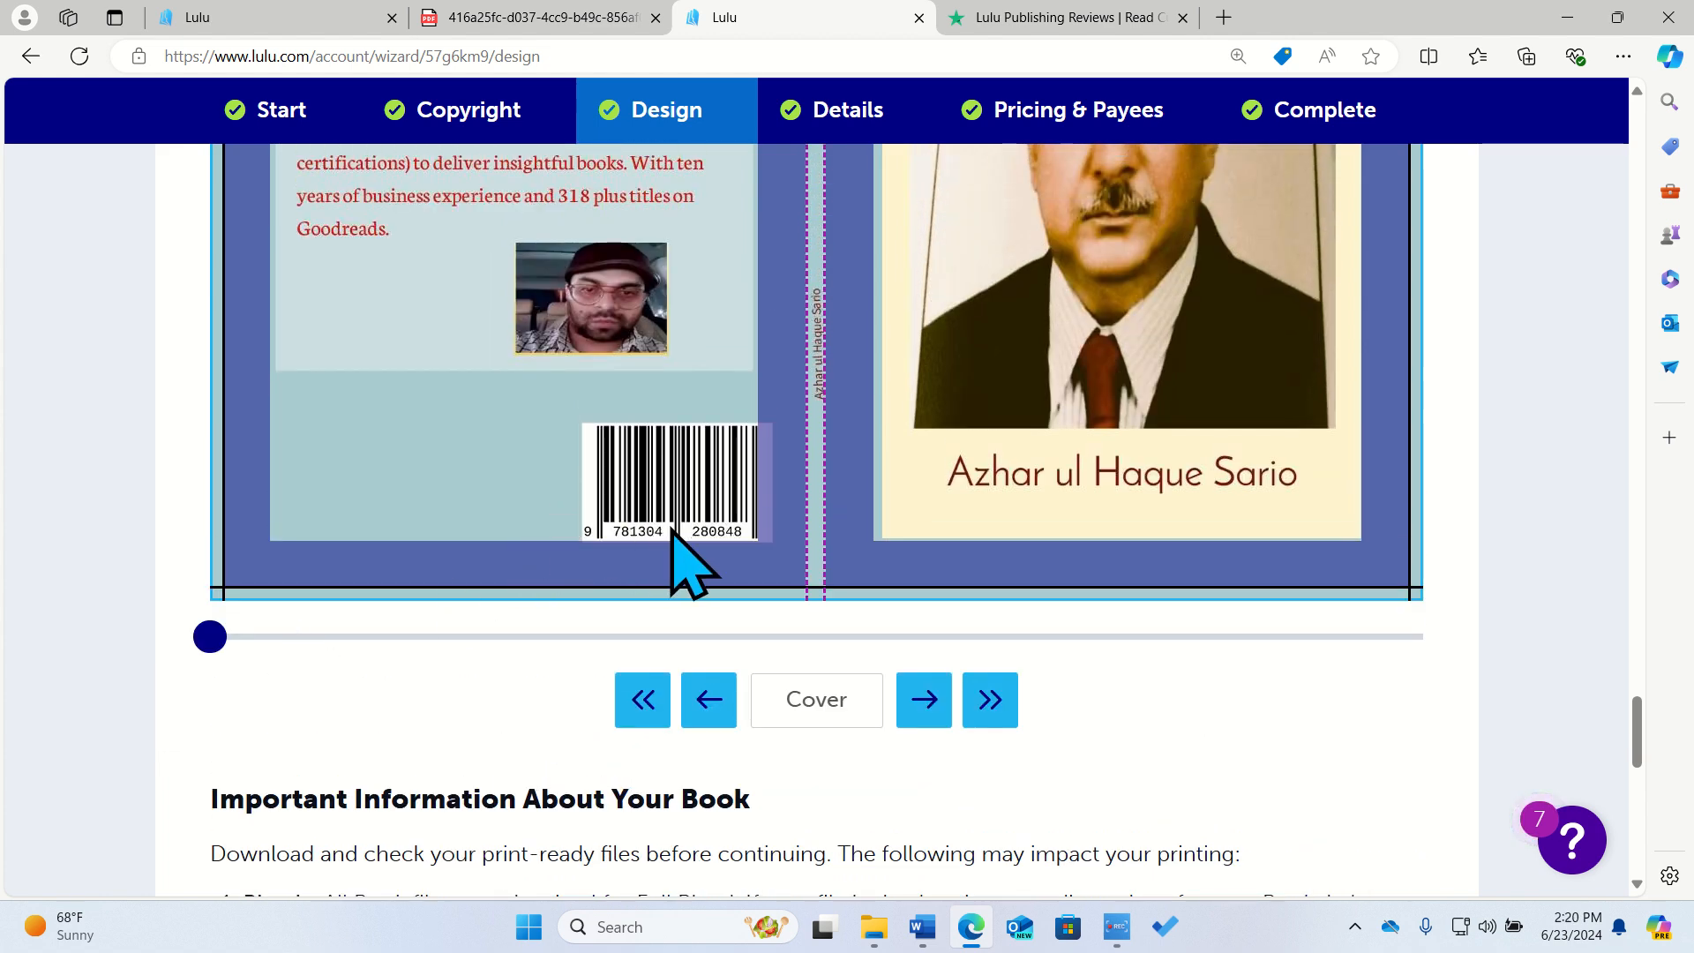
Page through the book preview from the cover to the first chapter, examining the barcode, title page, contents, copyright page and margins.
scroll(942, 677, up, 2)
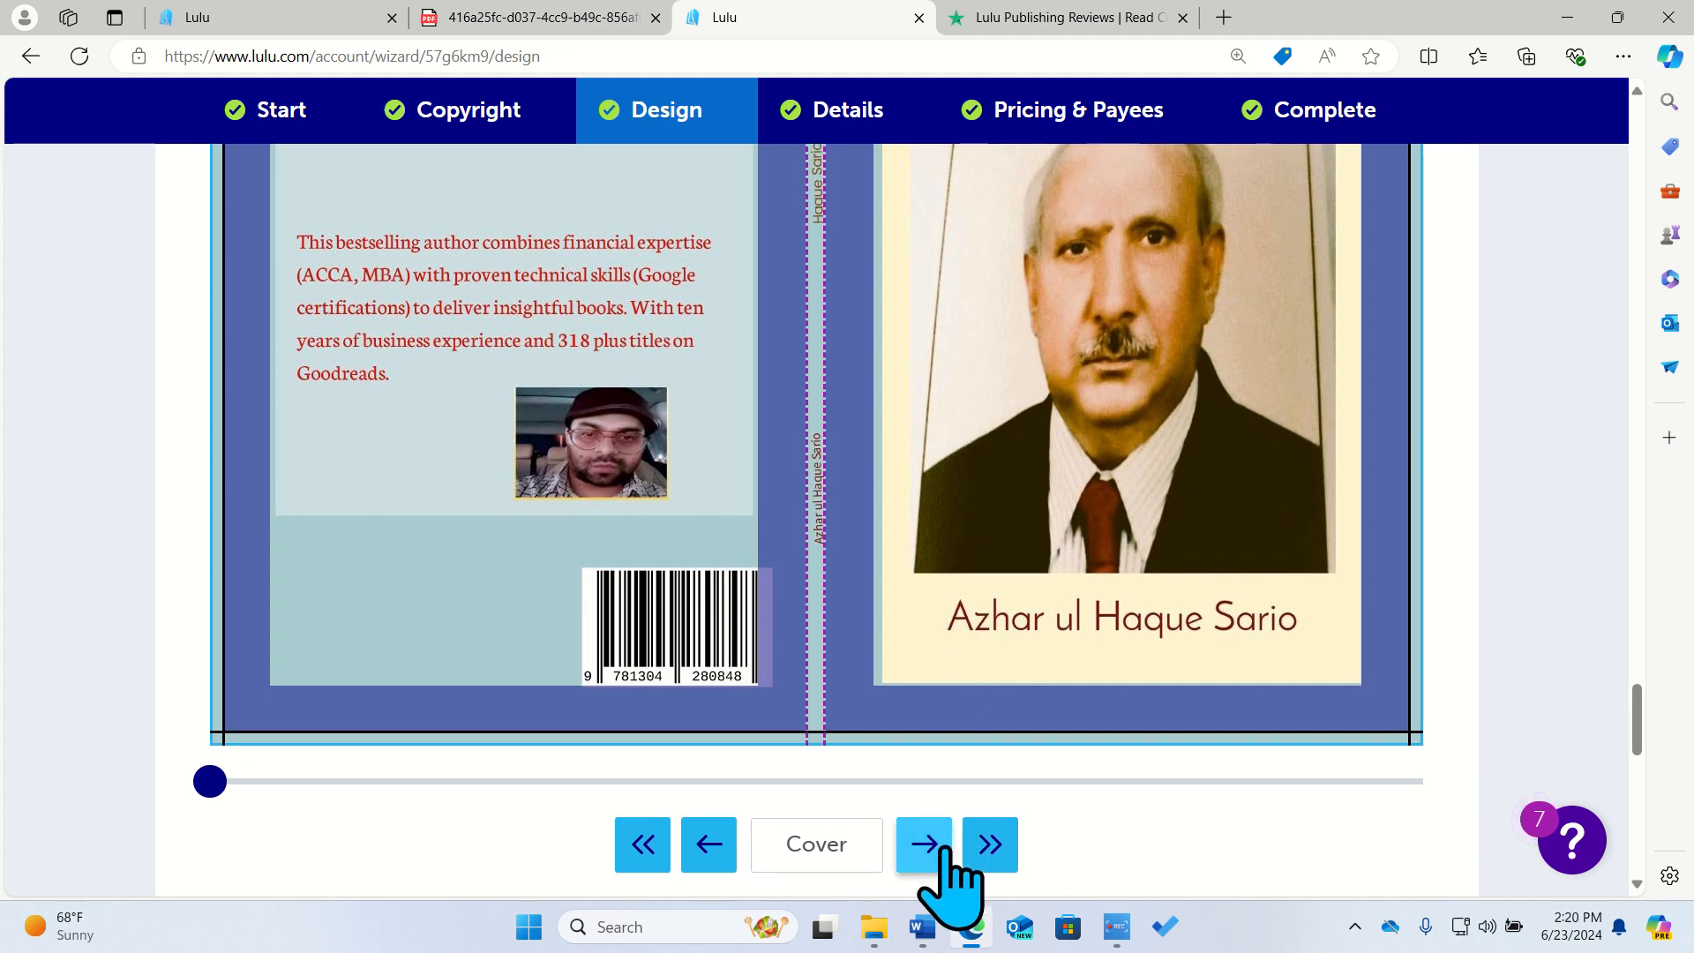
click(924, 845)
click(942, 849)
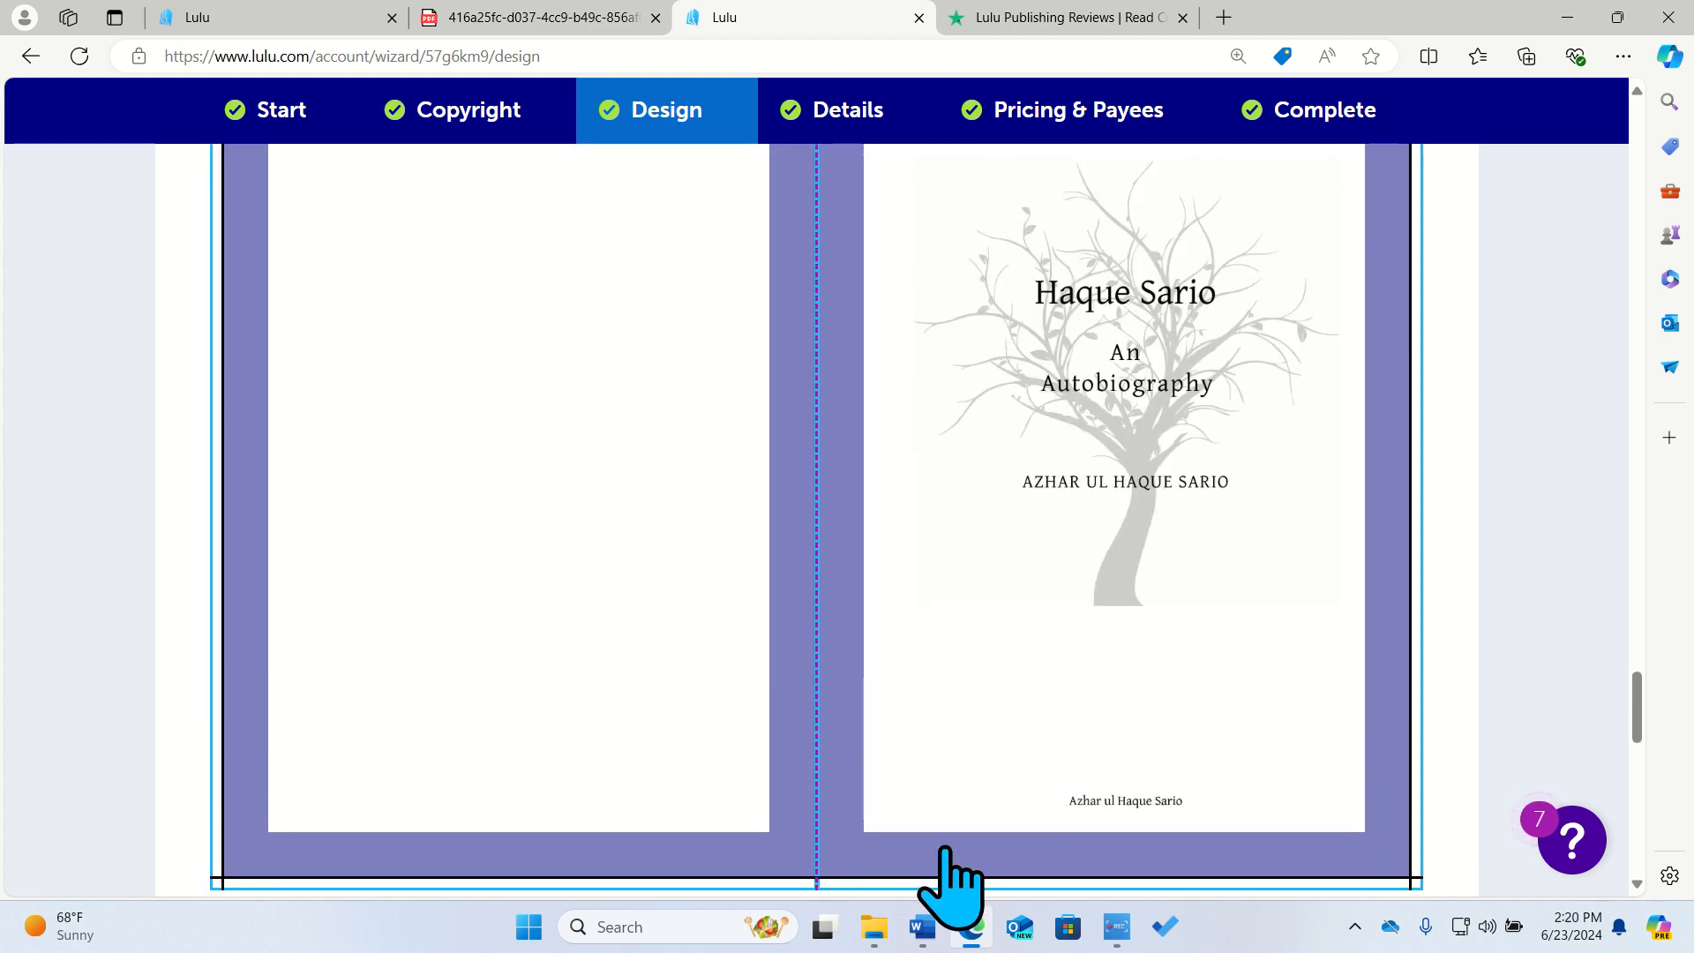
click(941, 854)
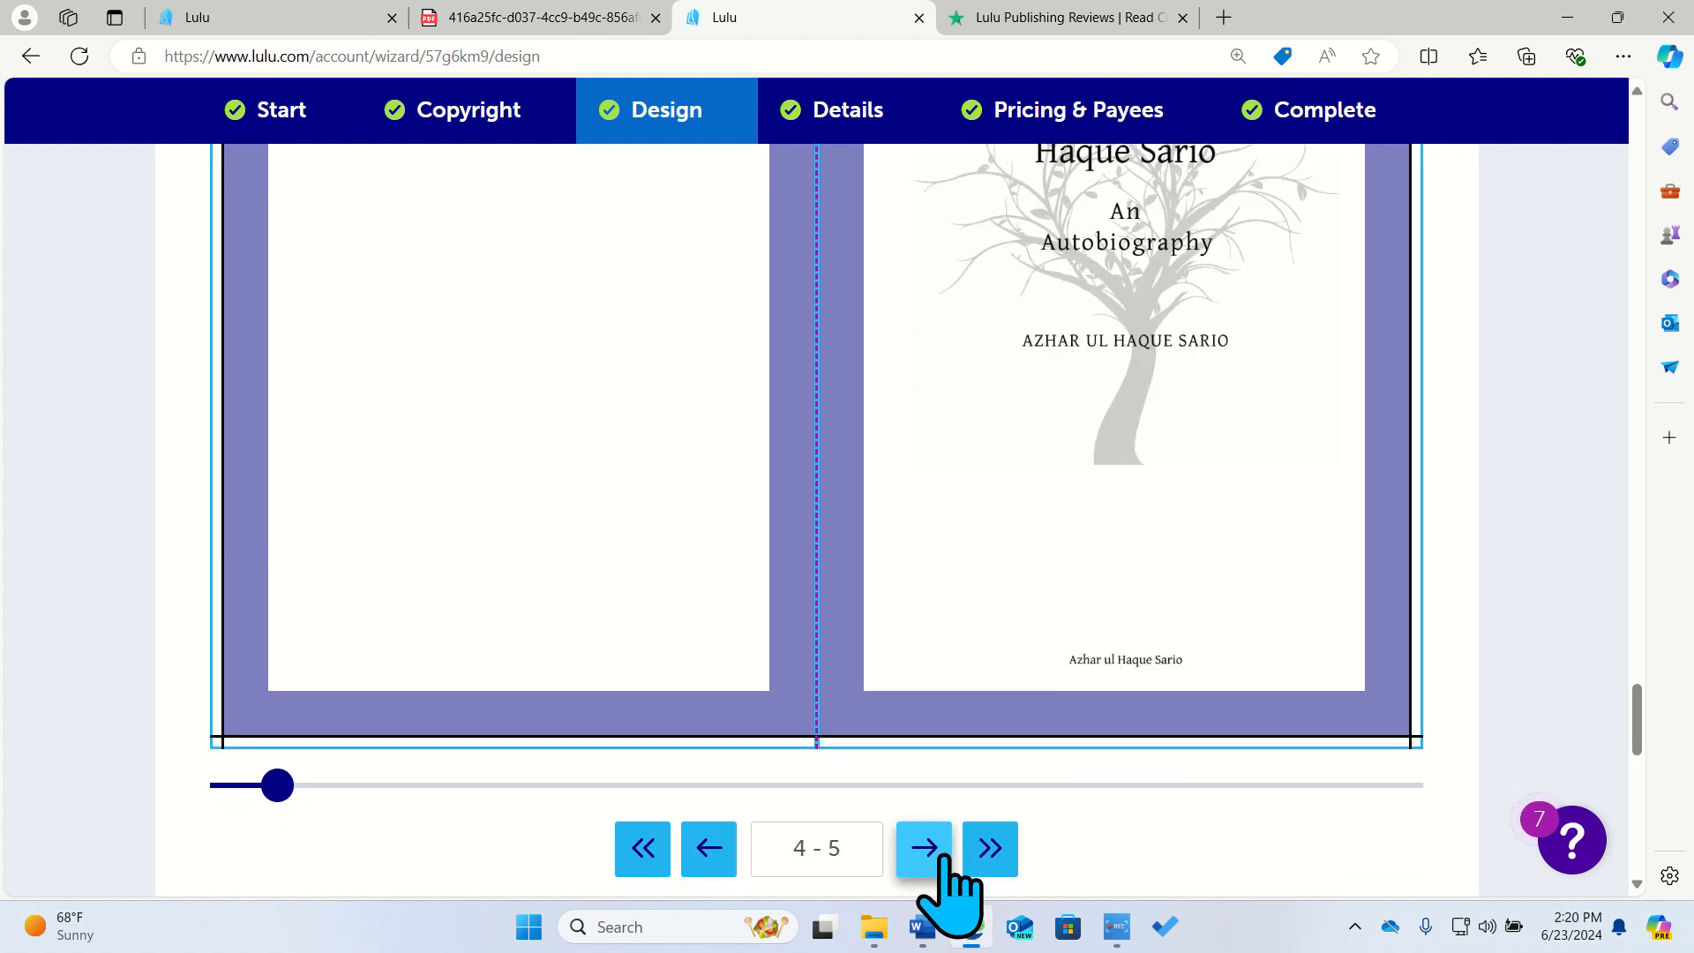
click(942, 854)
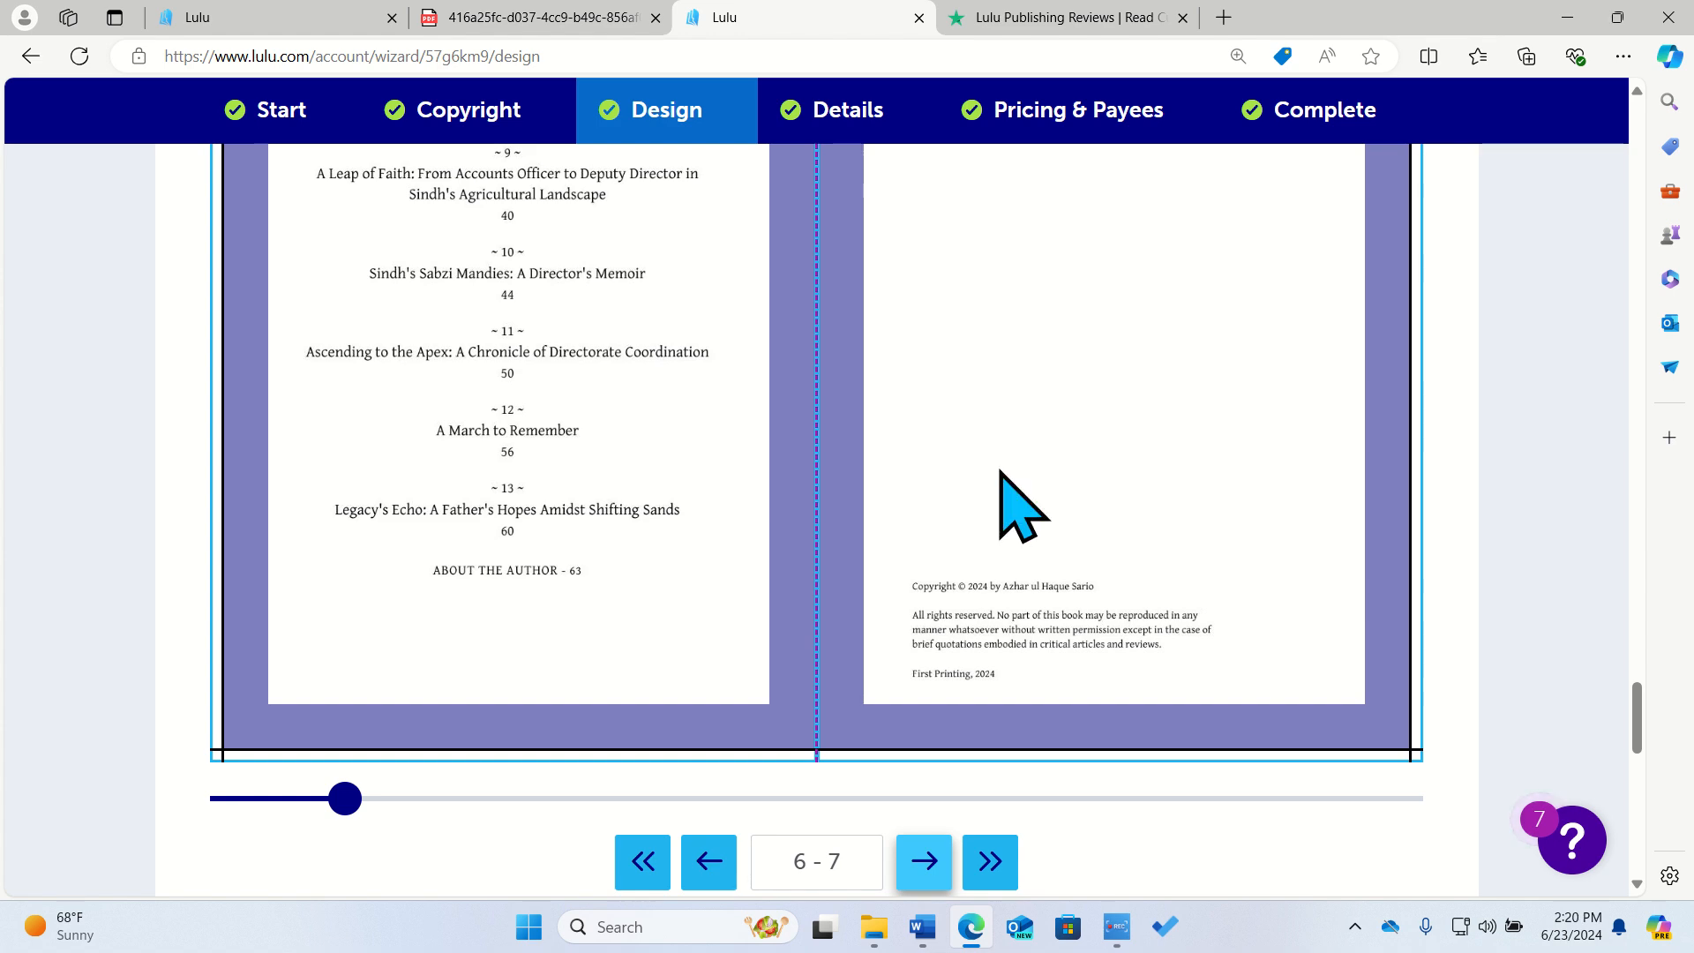
scroll(973, 473, up, 5)
scroll(973, 472, down, 4)
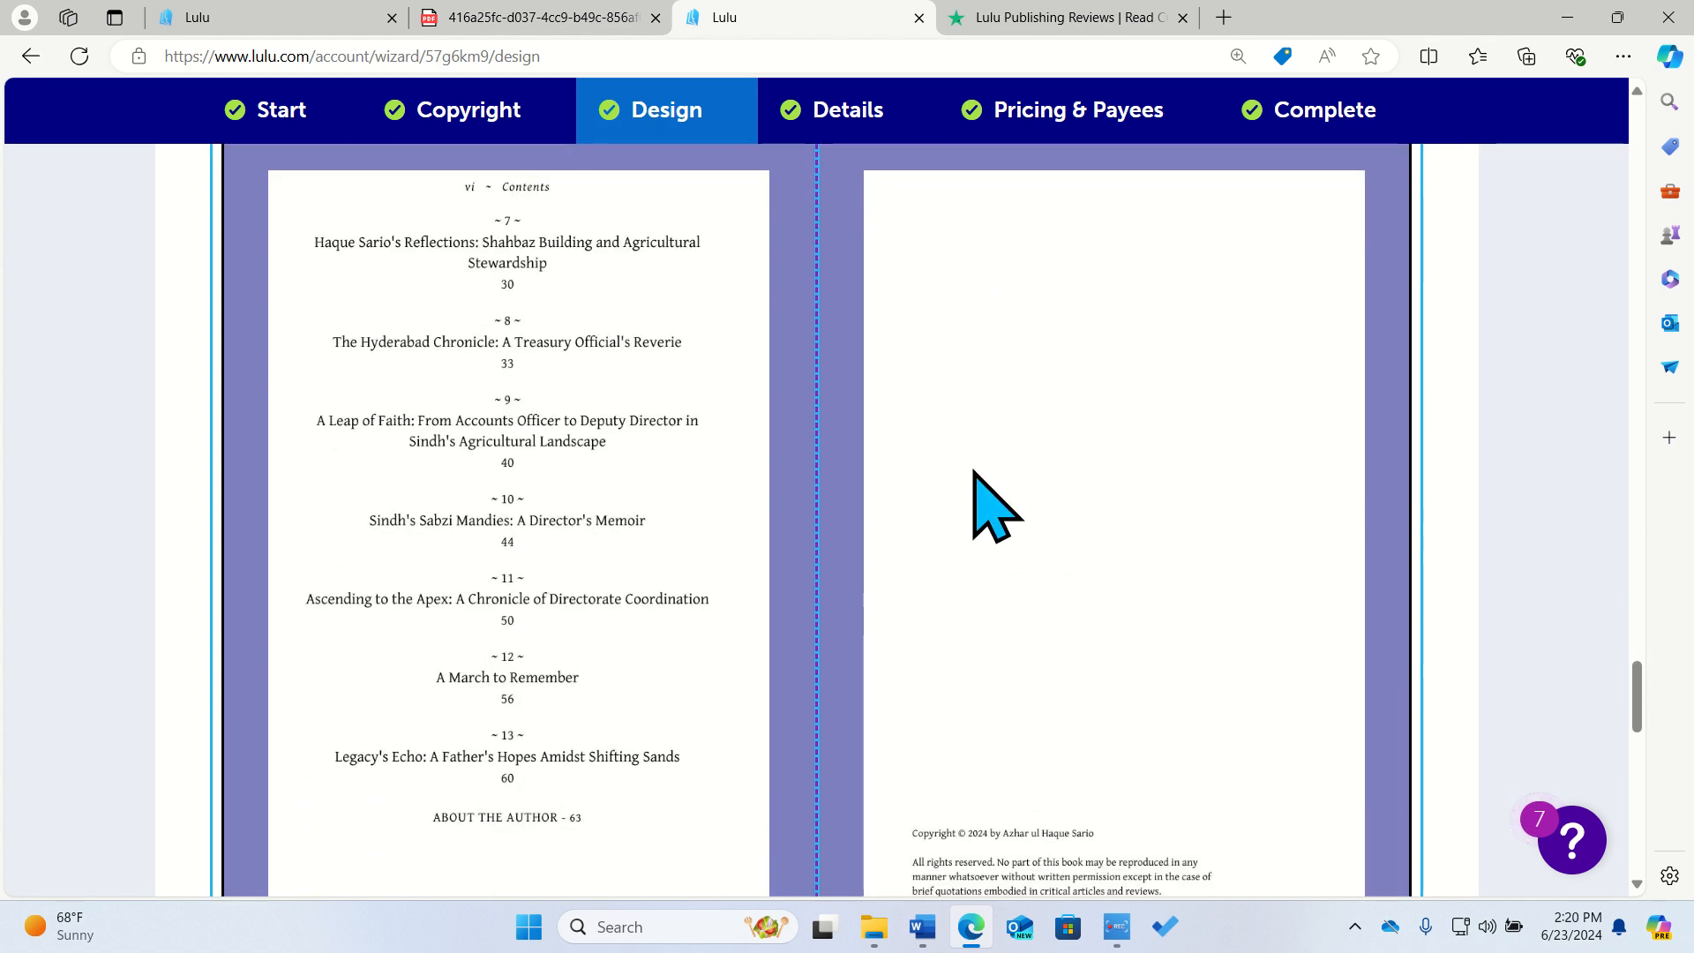
scroll(973, 472, down, 2)
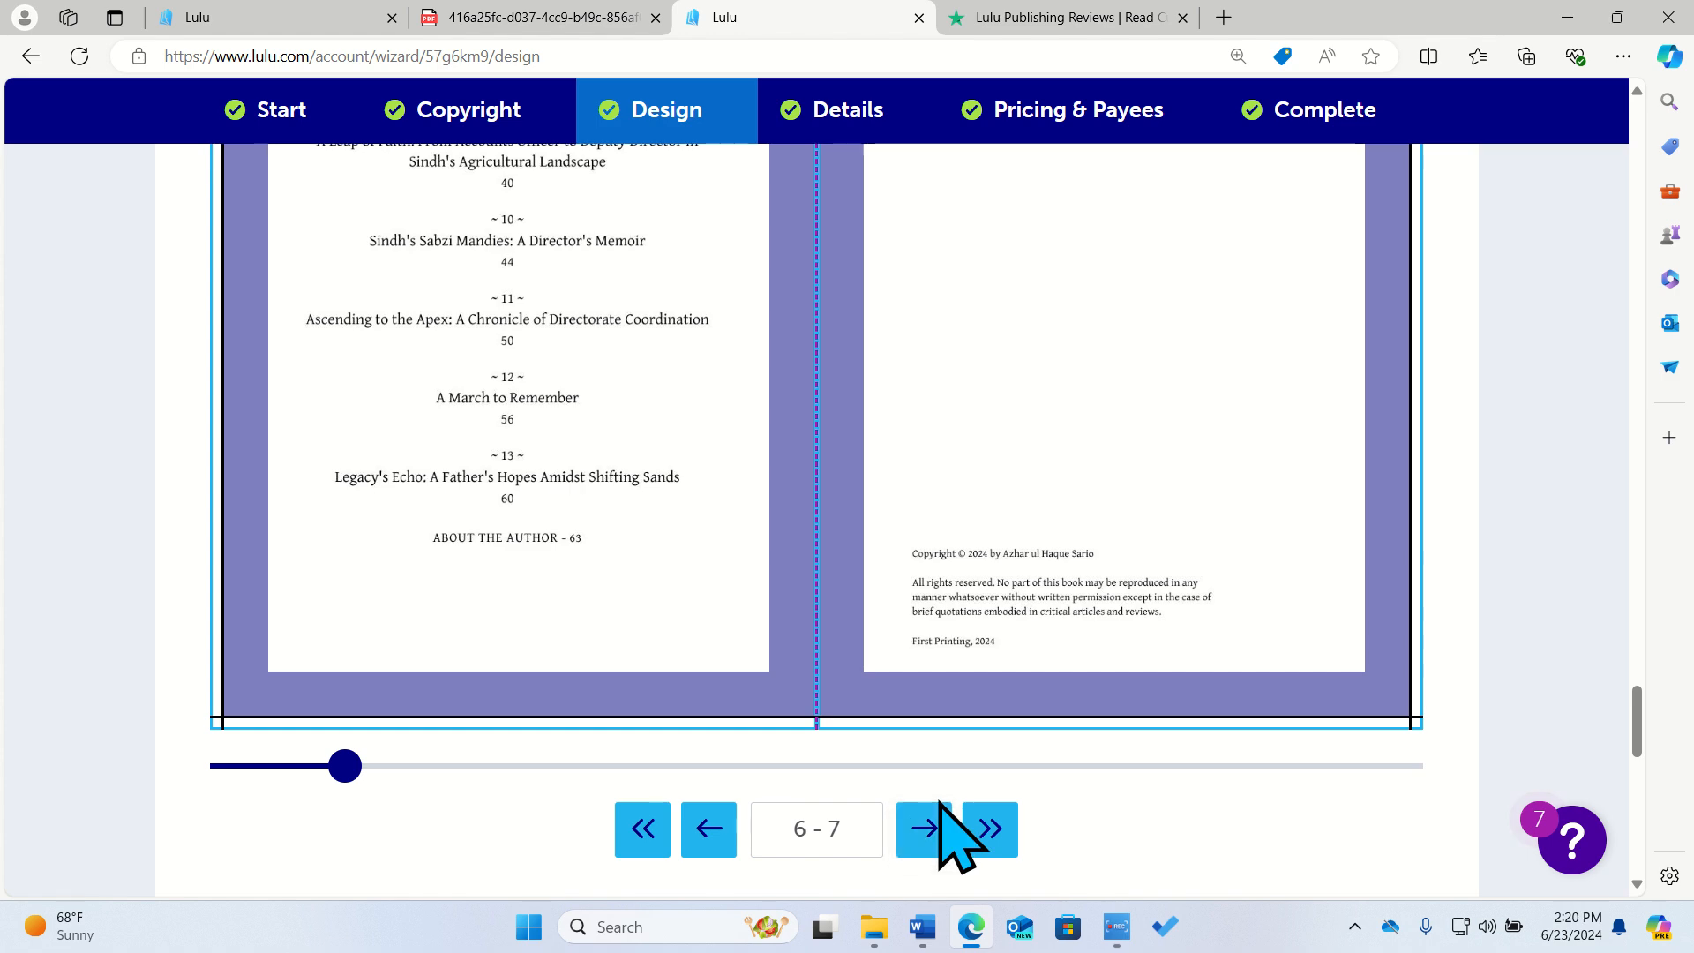
click(928, 827)
scroll(842, 693, up, 4)
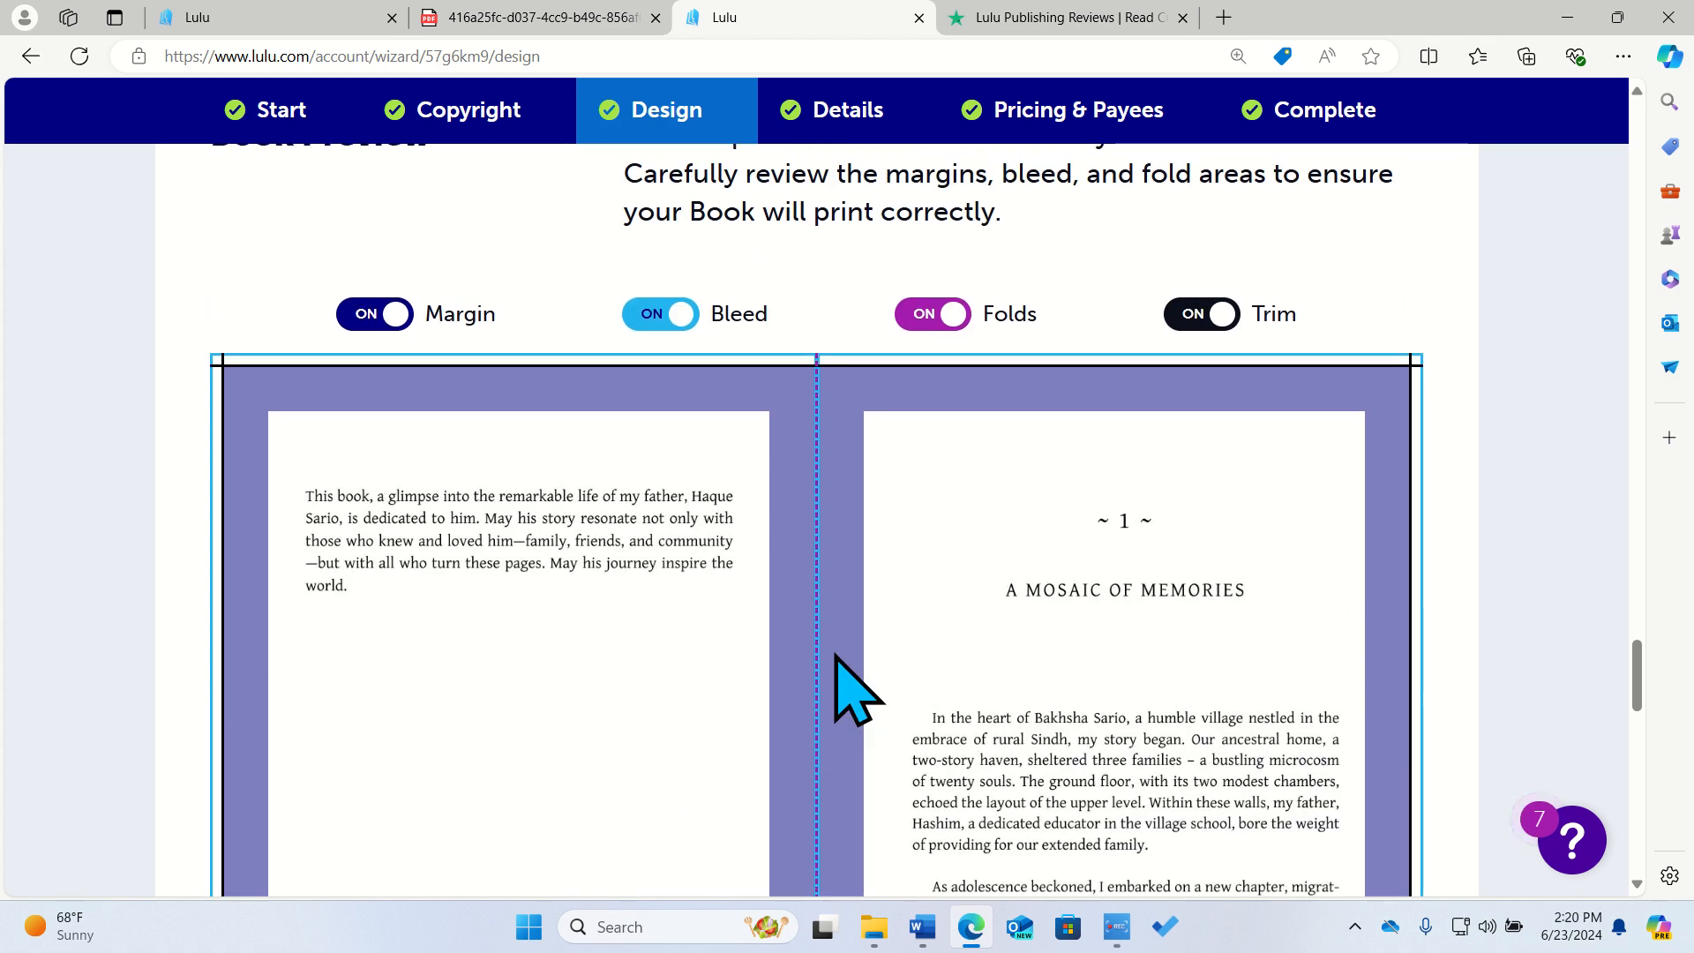
scroll(843, 693, down, 4)
scroll(847, 688, up, 1)
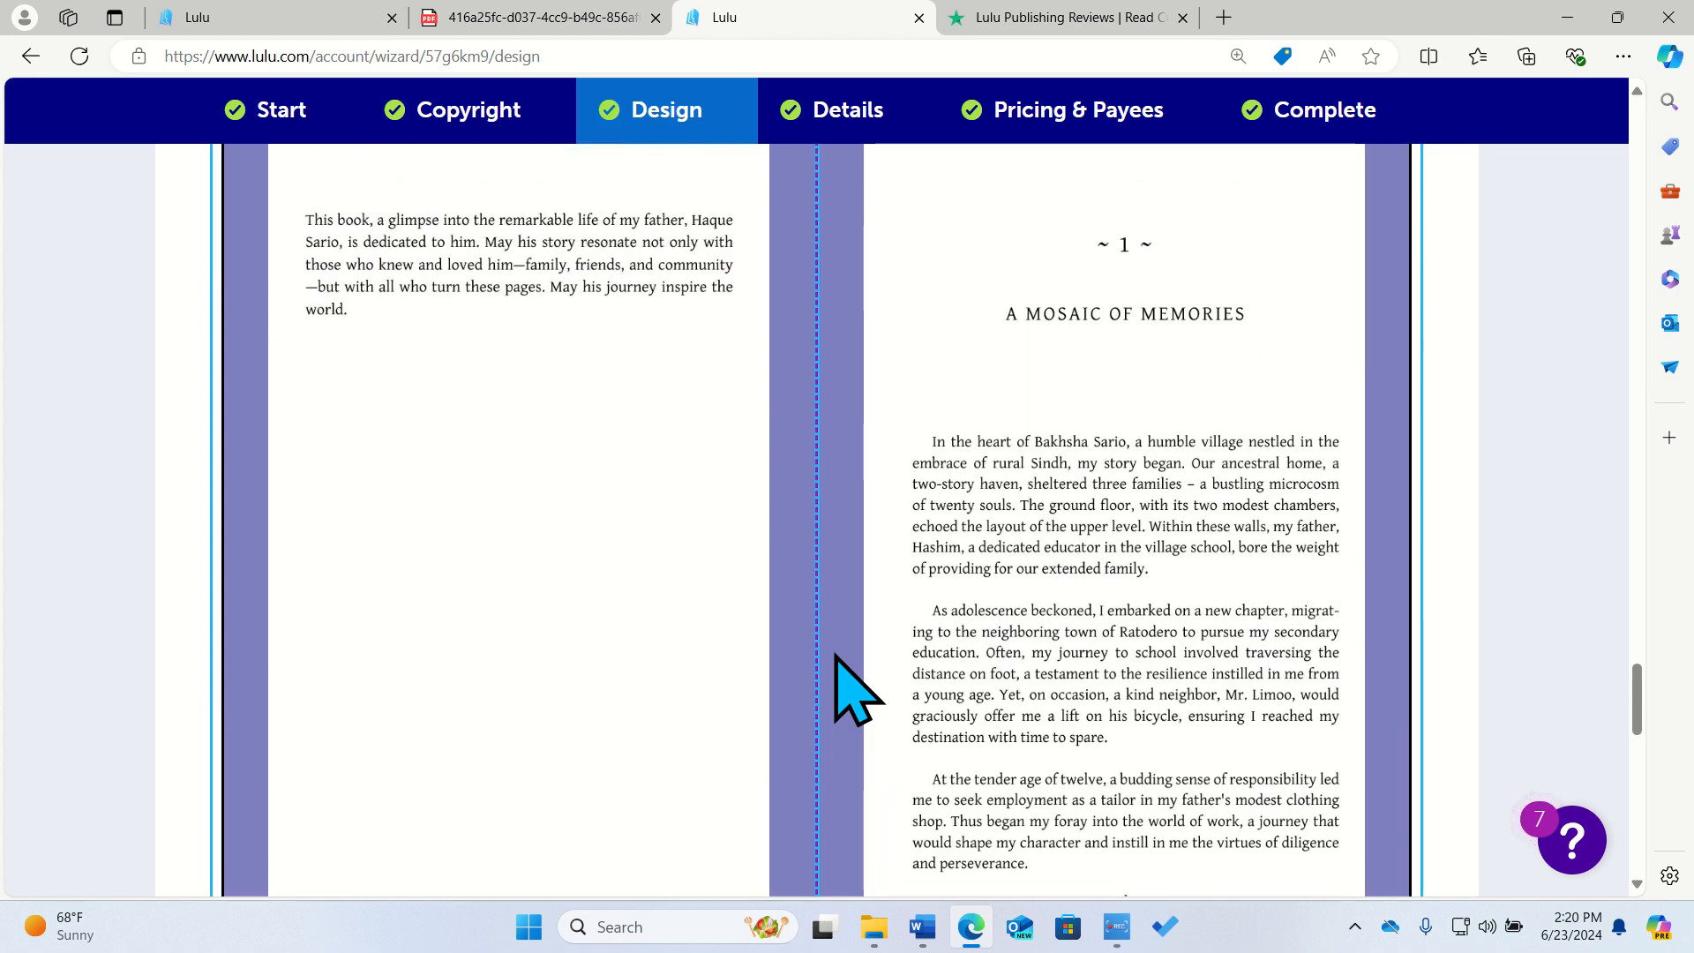
Return to the product type selection on the project's Start page.
mouse_move(1114, 937)
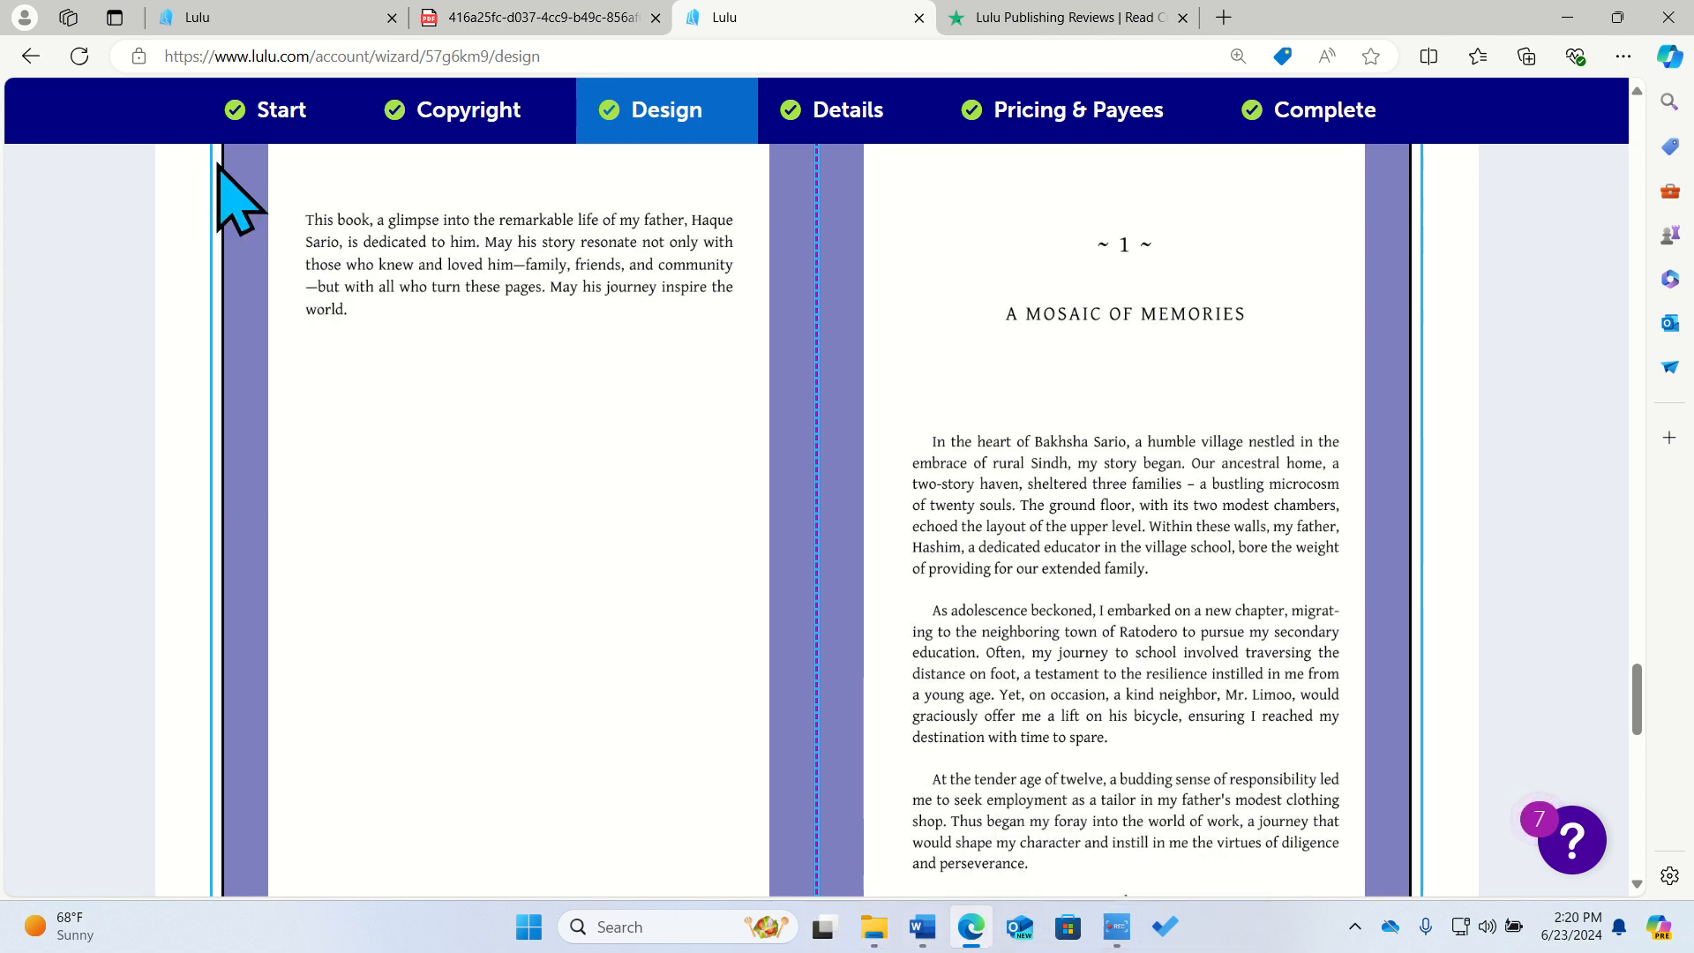
click(269, 115)
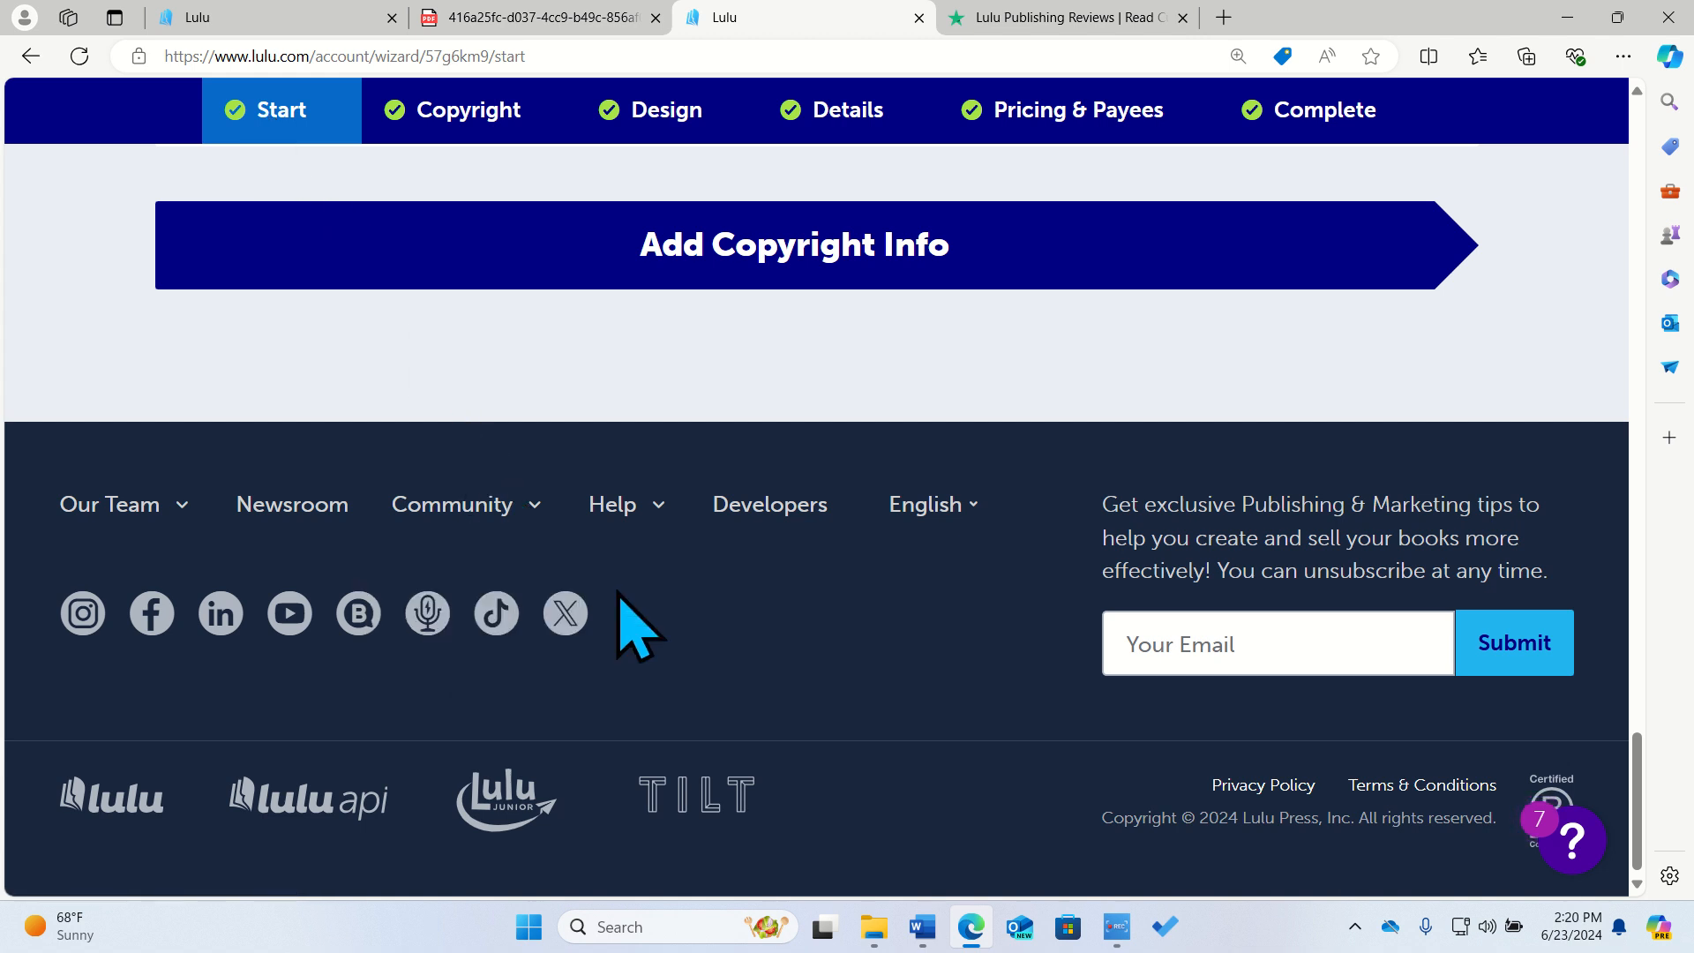
scroll(432, 608, up, 20)
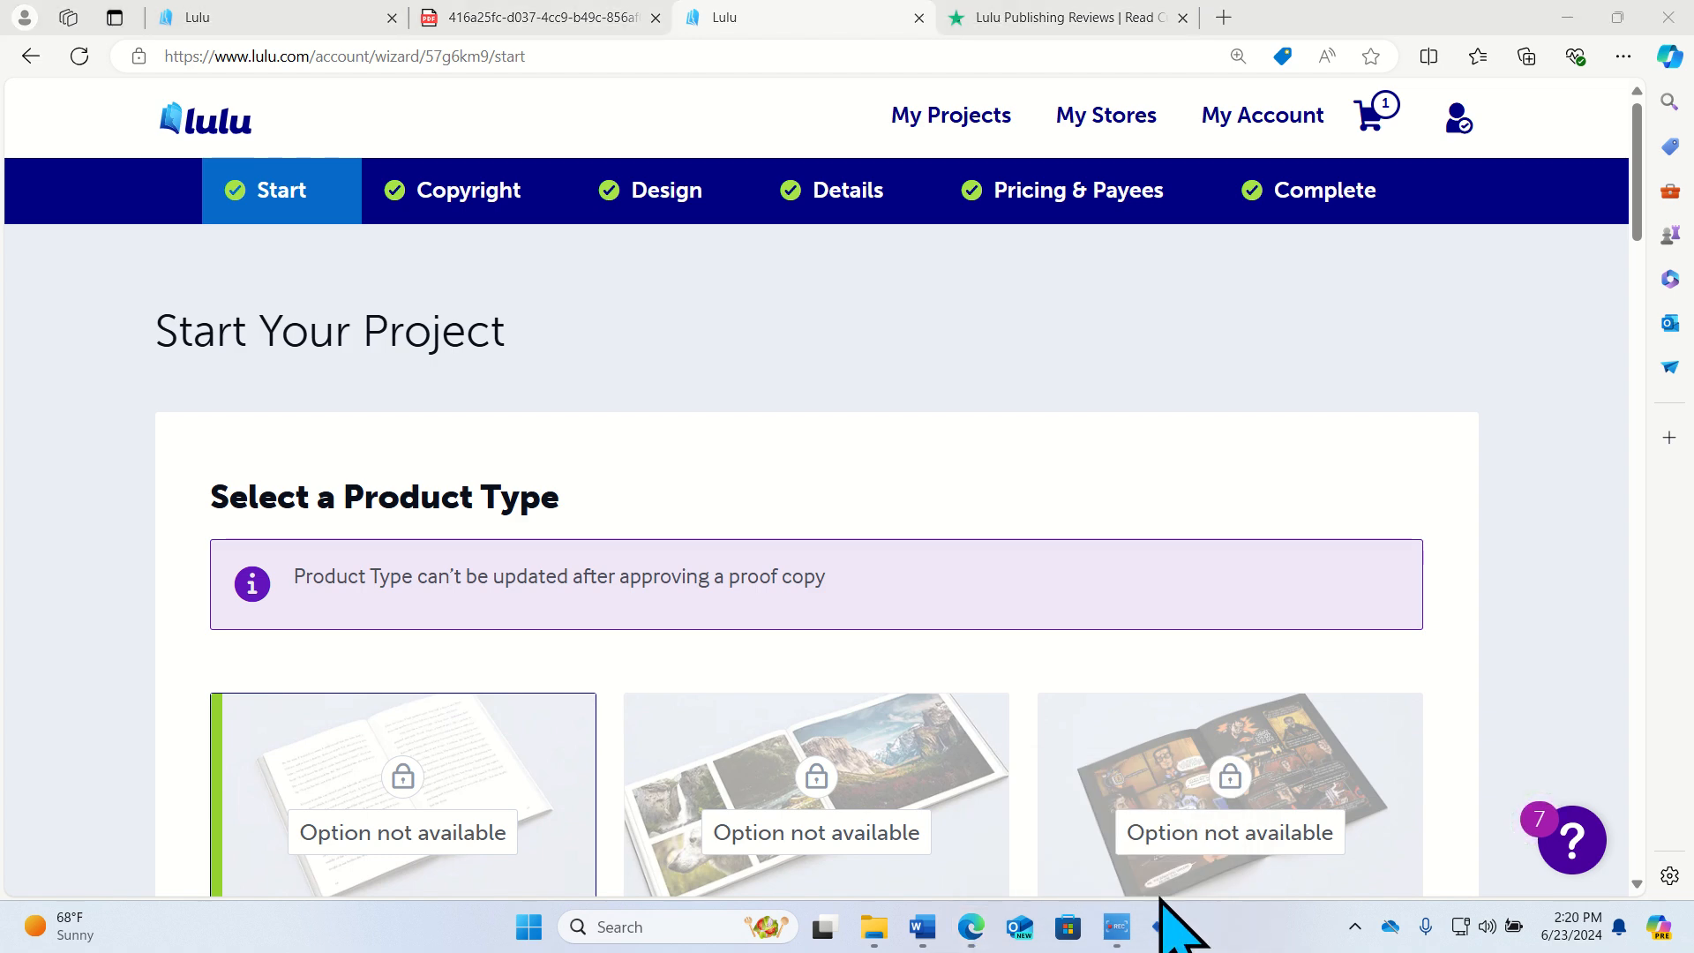
click(1117, 928)
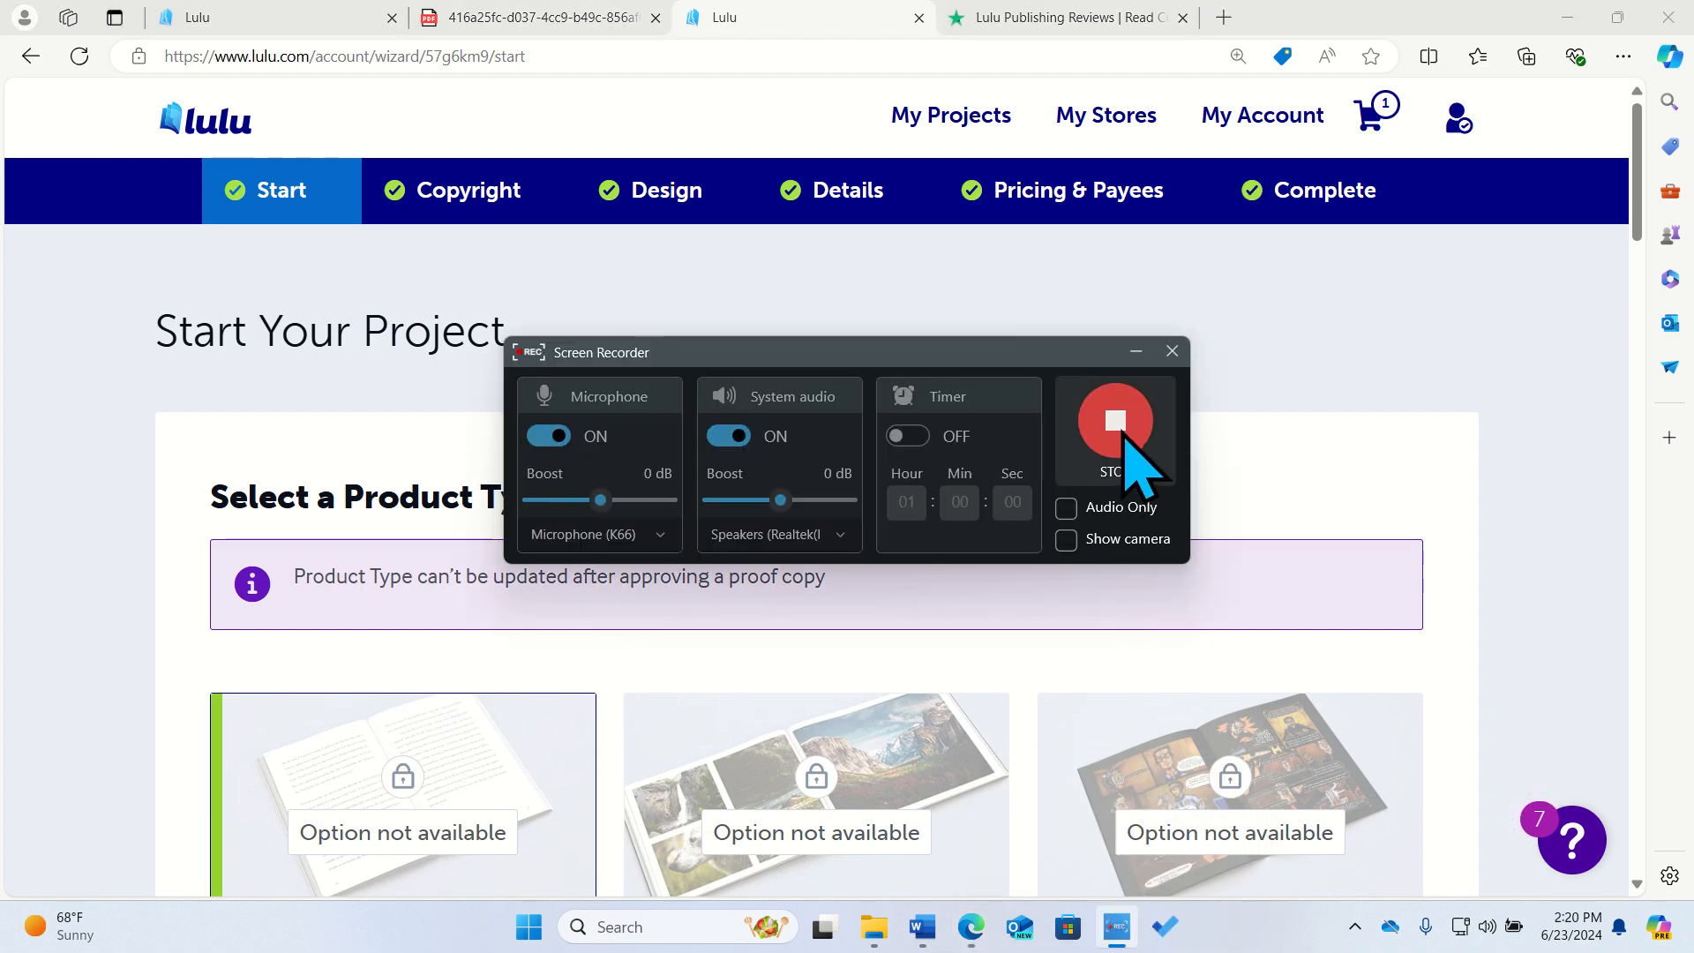